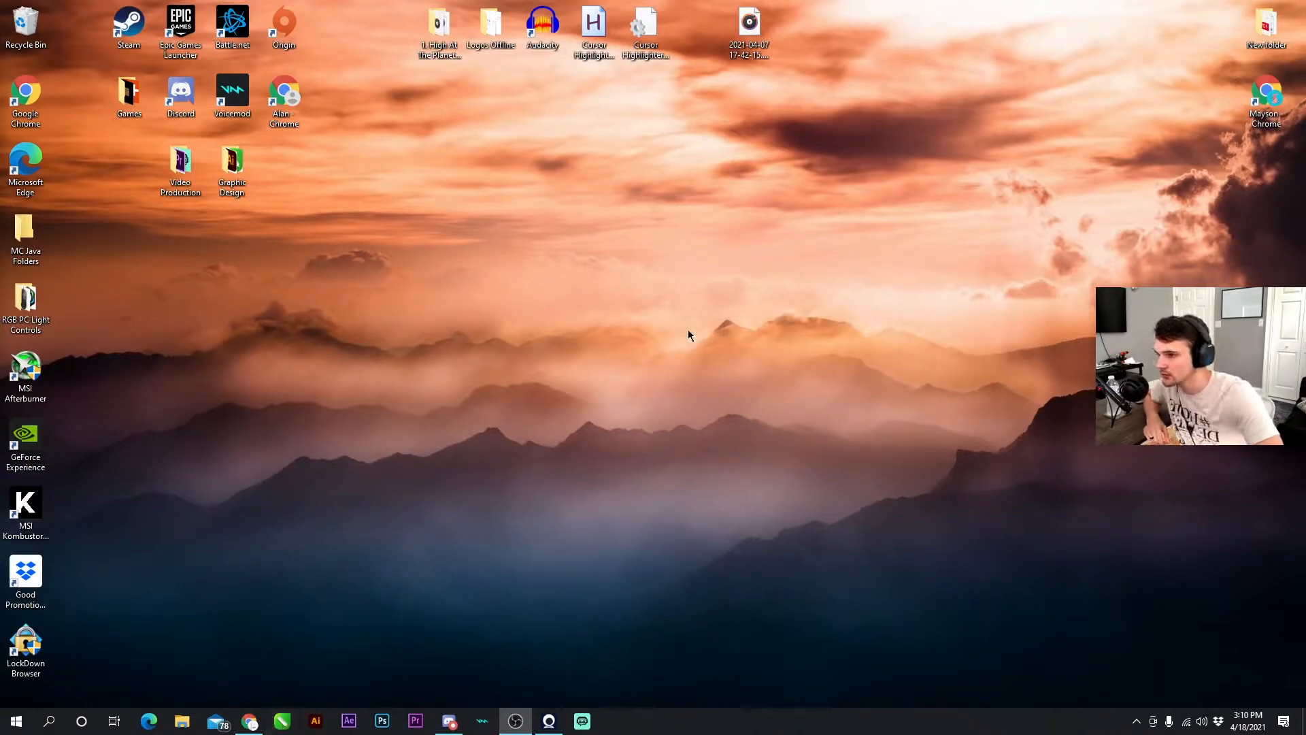
pyautogui.moveTo(698, 320); pyautogui.dragTo(508, 506)
pyautogui.moveTo(841, 392); pyautogui.dragTo(673, 433)
pyautogui.moveTo(657, 435); pyautogui.dragTo(975, 361)
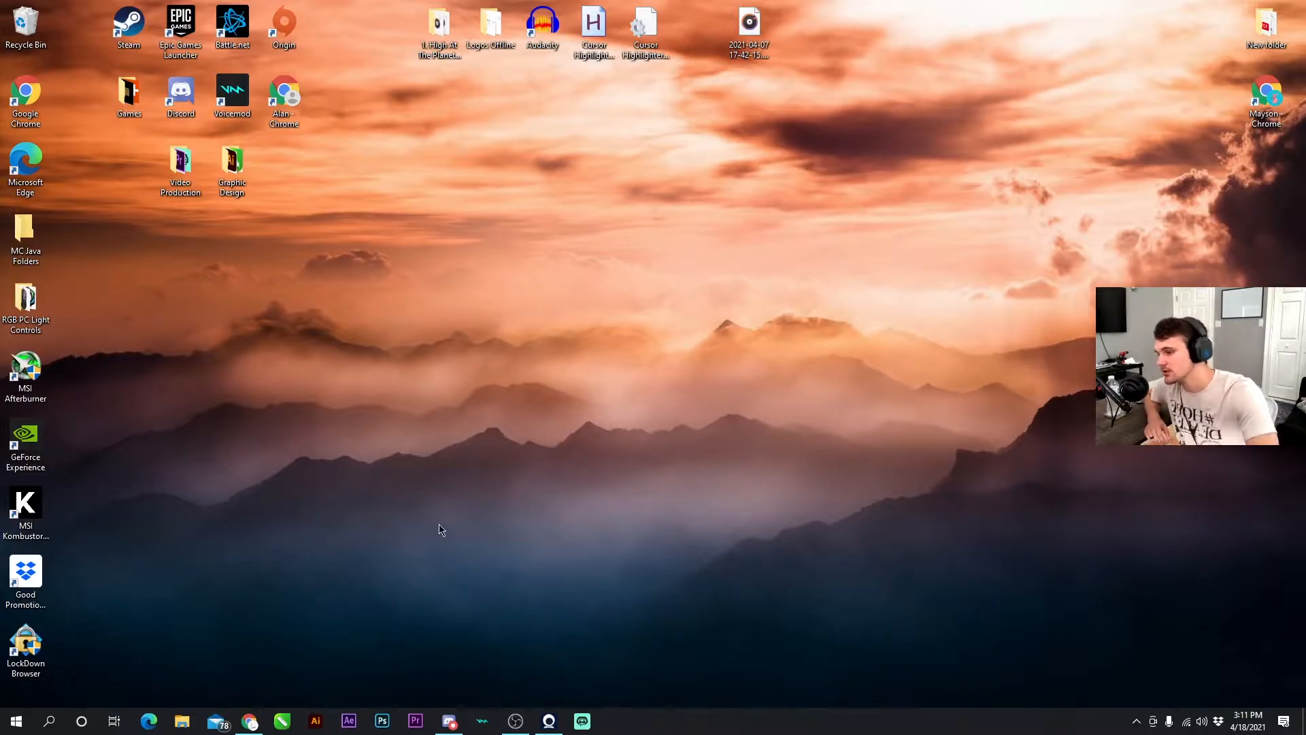
# - Launch CorelDRAW, close the welcome screen and start a new blank document
pyautogui.click(282, 723)
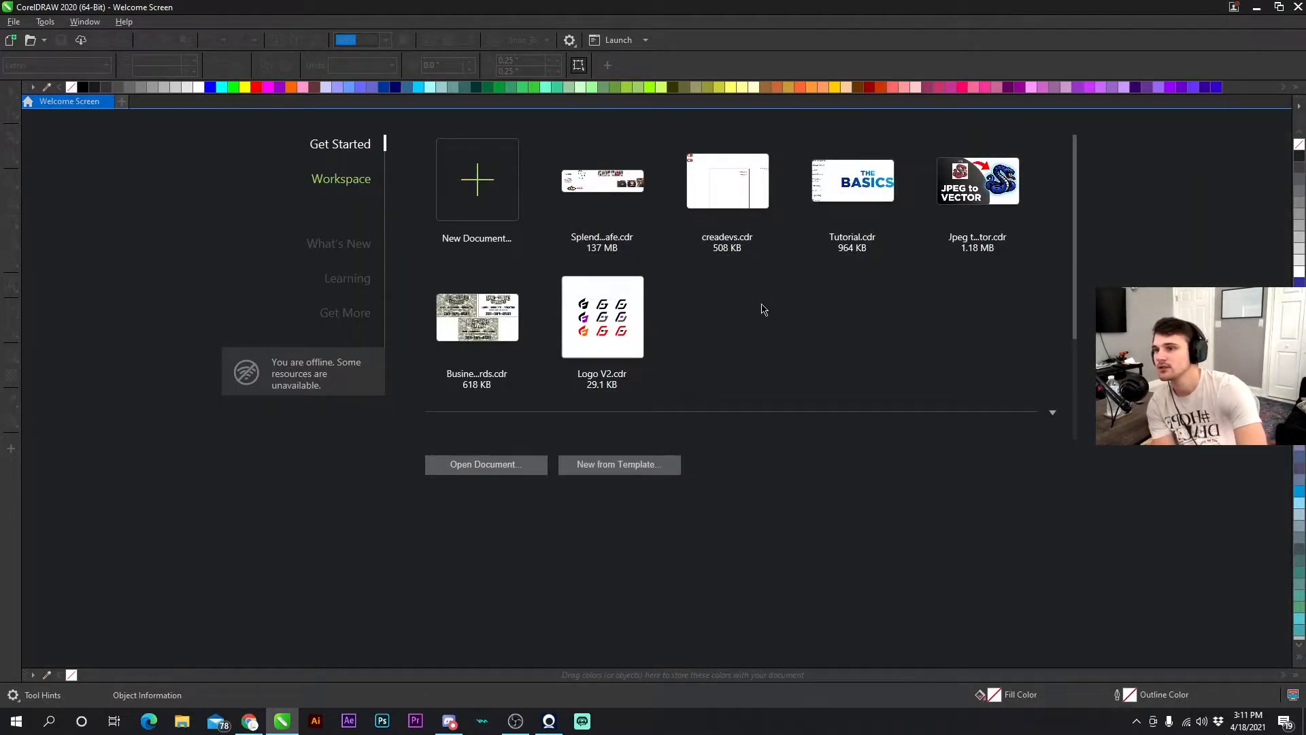
pyautogui.click(107, 101)
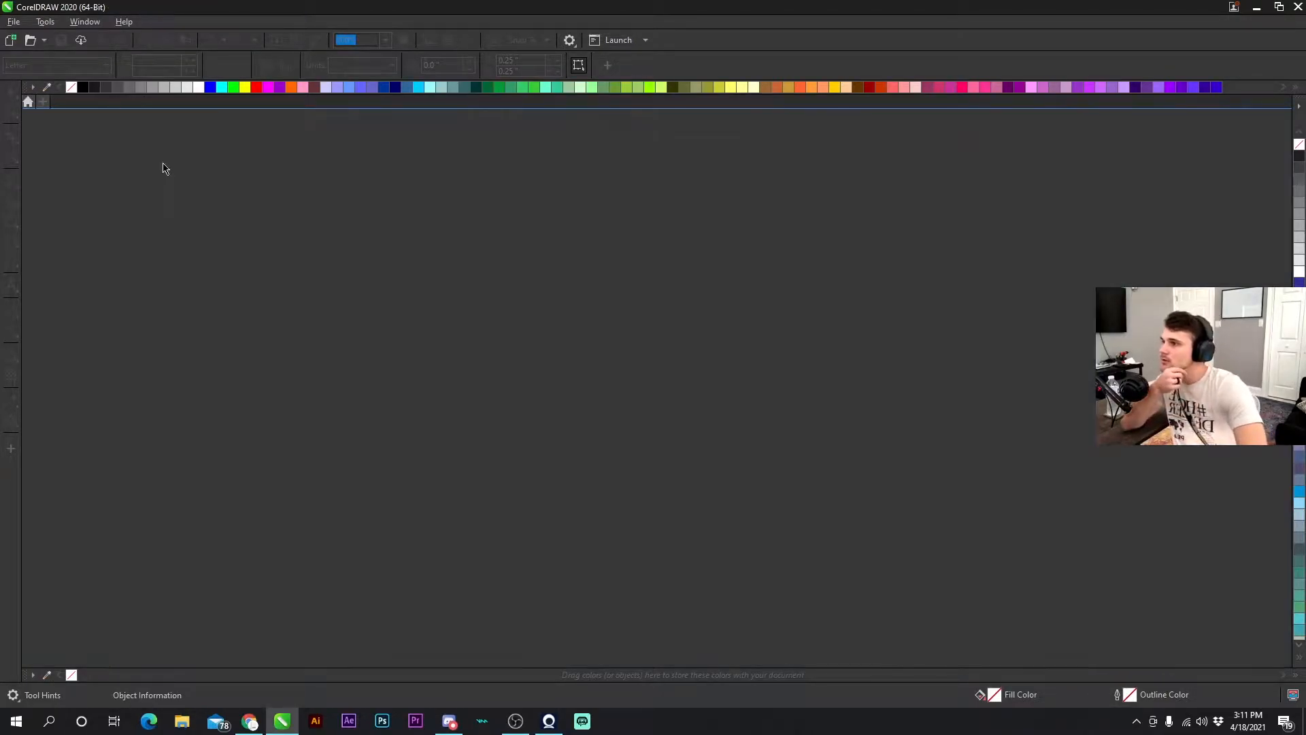
pyautogui.hotkey('ctrl', 'n')
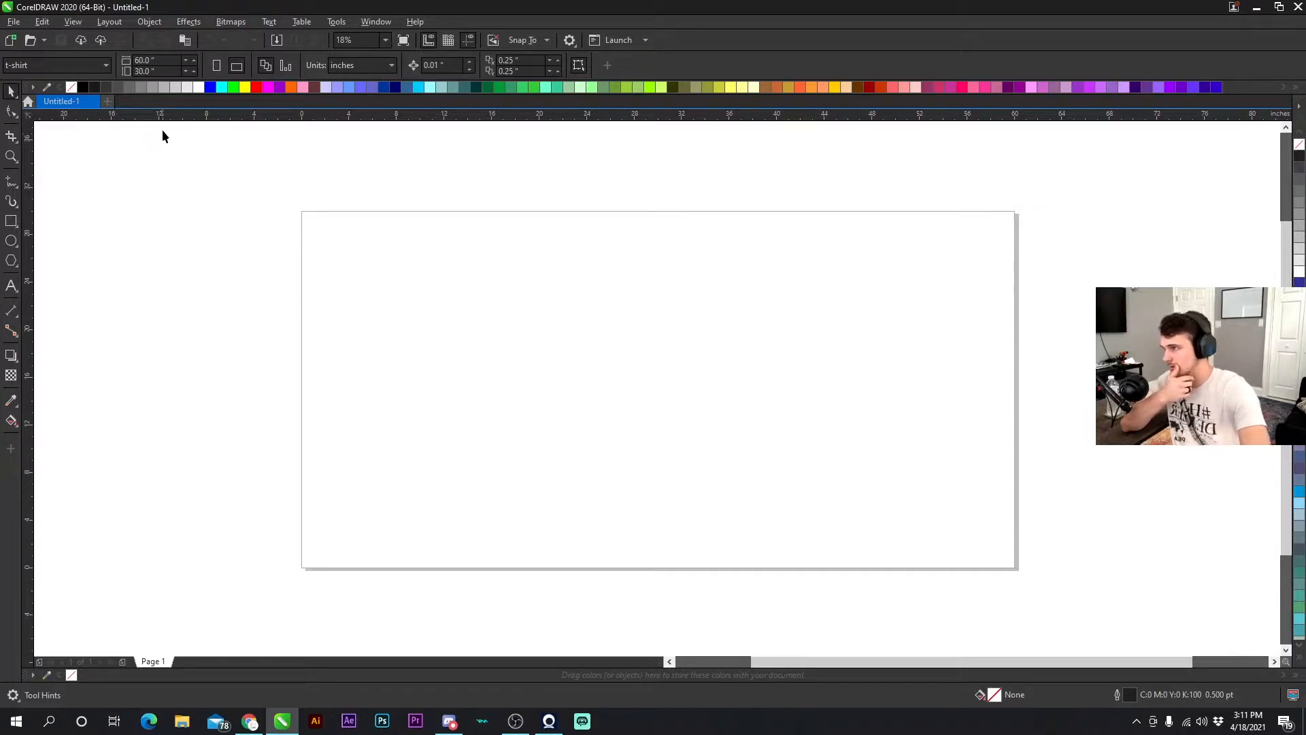
# - Set the page preset to Web Page (960x960) and the units to inches
pyautogui.click(65, 65)
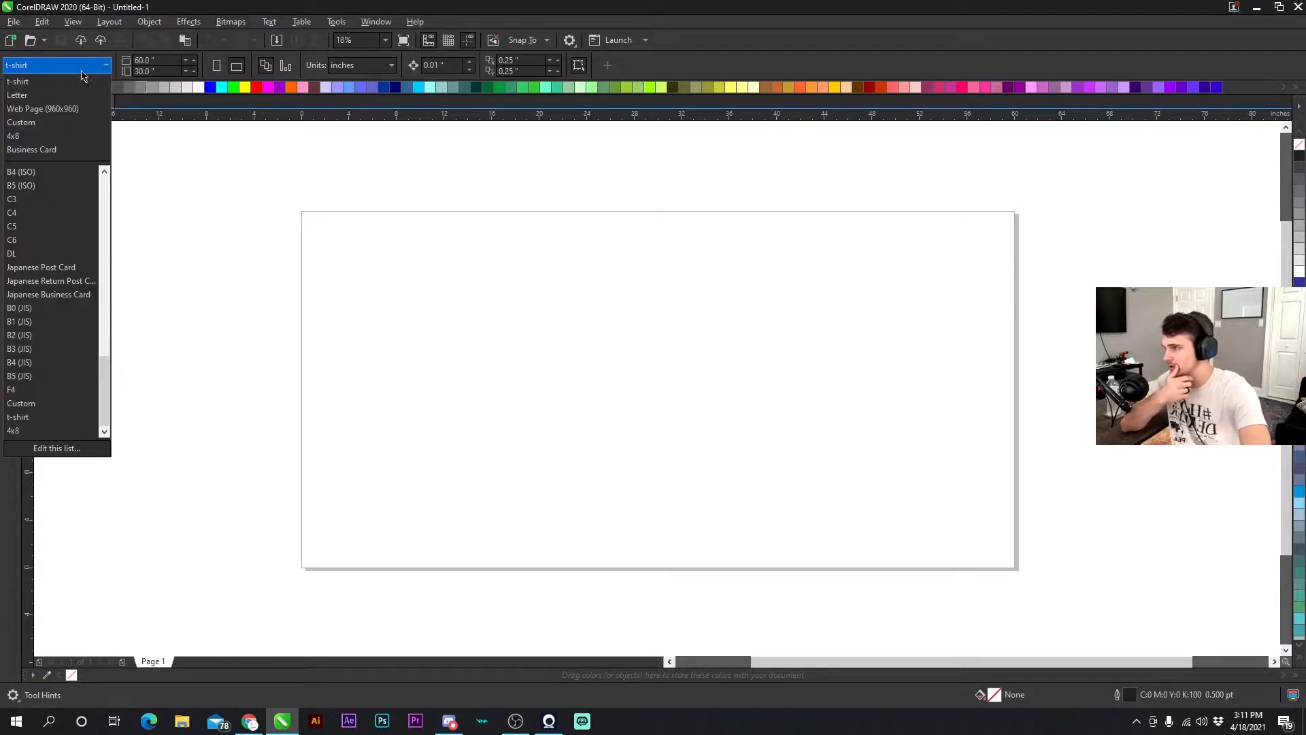
pyautogui.click(65, 109)
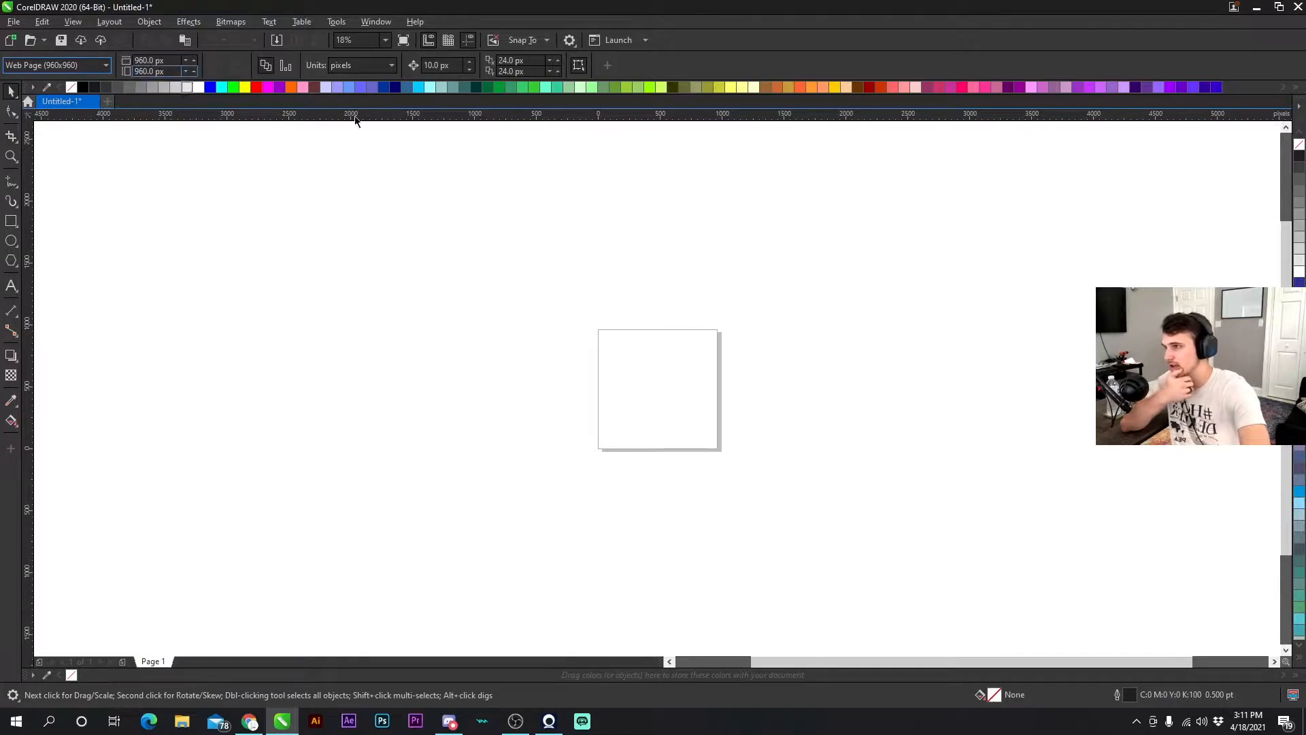
pyautogui.click(392, 65)
pyautogui.click(354, 79)
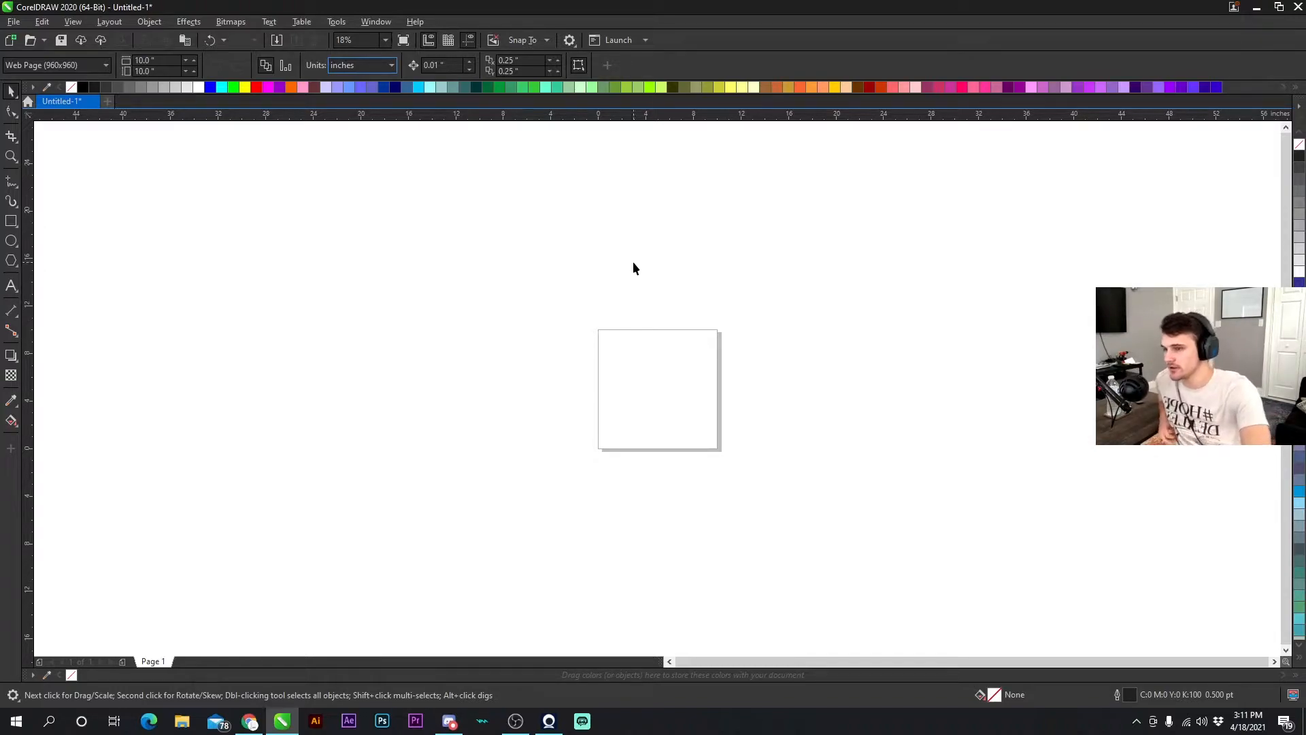
pyautogui.scroll(2, 696, 393)
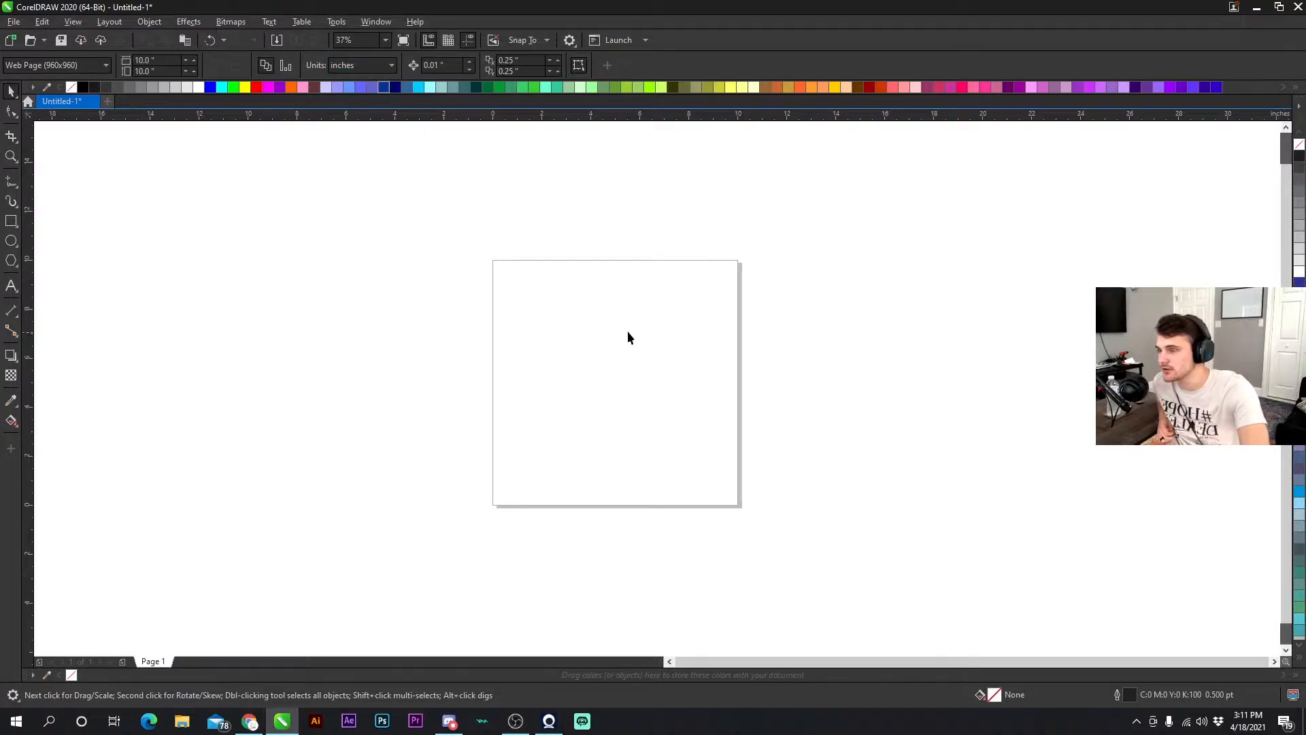
# - Set the page preset to Business Card
pyautogui.click(343, 66)
pyautogui.click(345, 81)
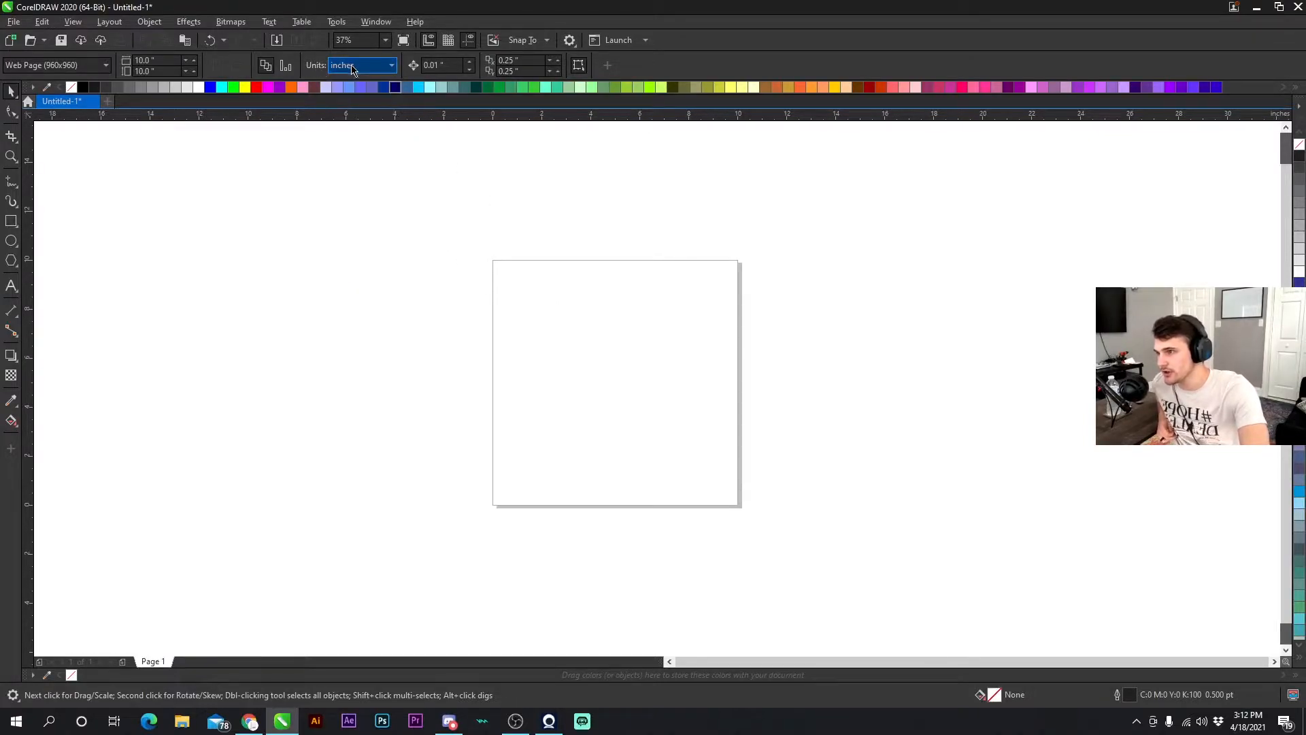
pyautogui.click(93, 65)
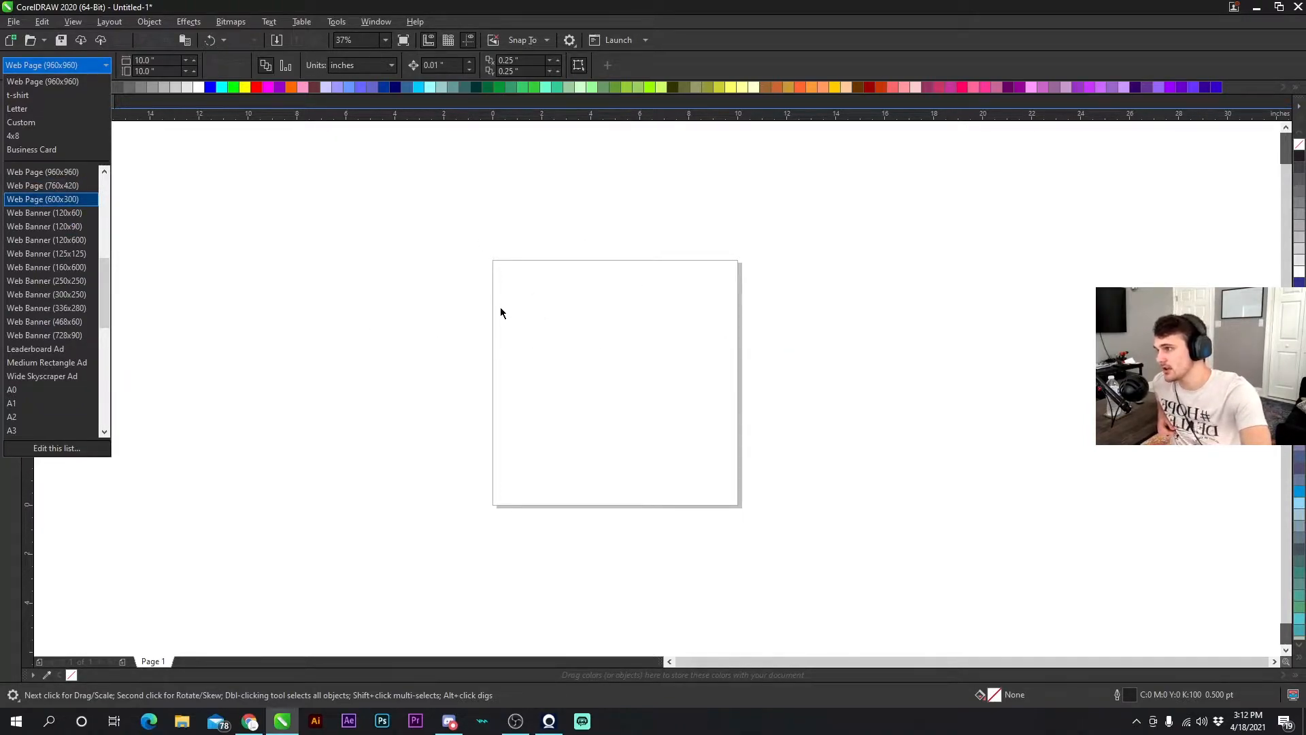
pyautogui.click(29, 149)
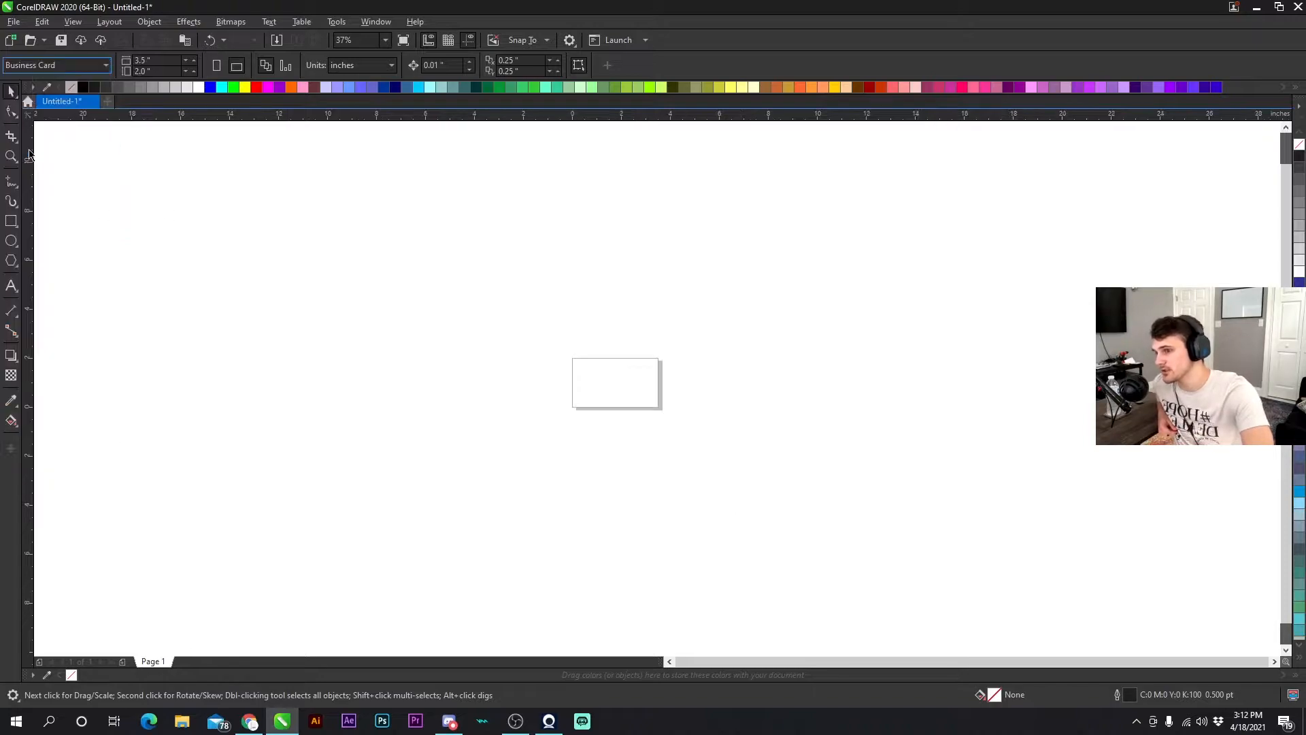
pyautogui.scroll(3, 623, 389)
# - Set the page preset back to t-shirt
pyautogui.click(79, 66)
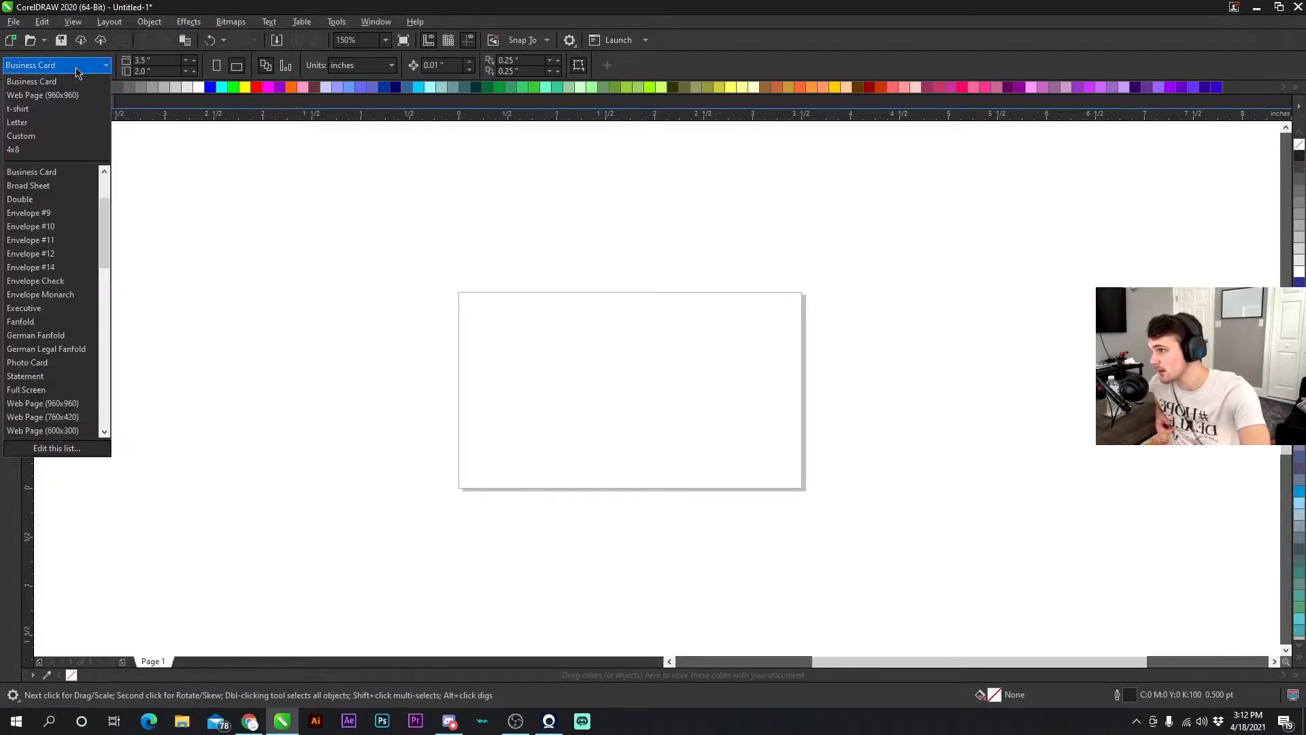
pyautogui.click(29, 108)
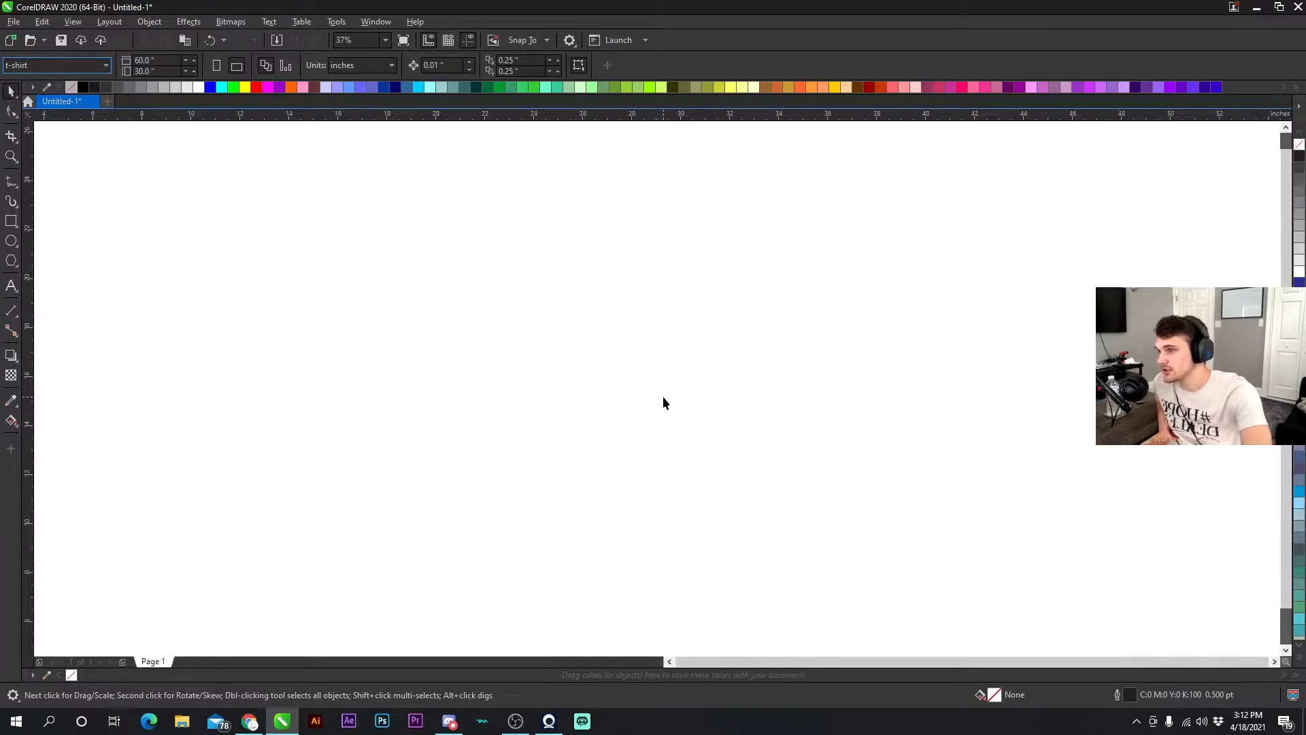
pyautogui.scroll(-5, 662, 395)
pyautogui.scroll(2, 659, 392)
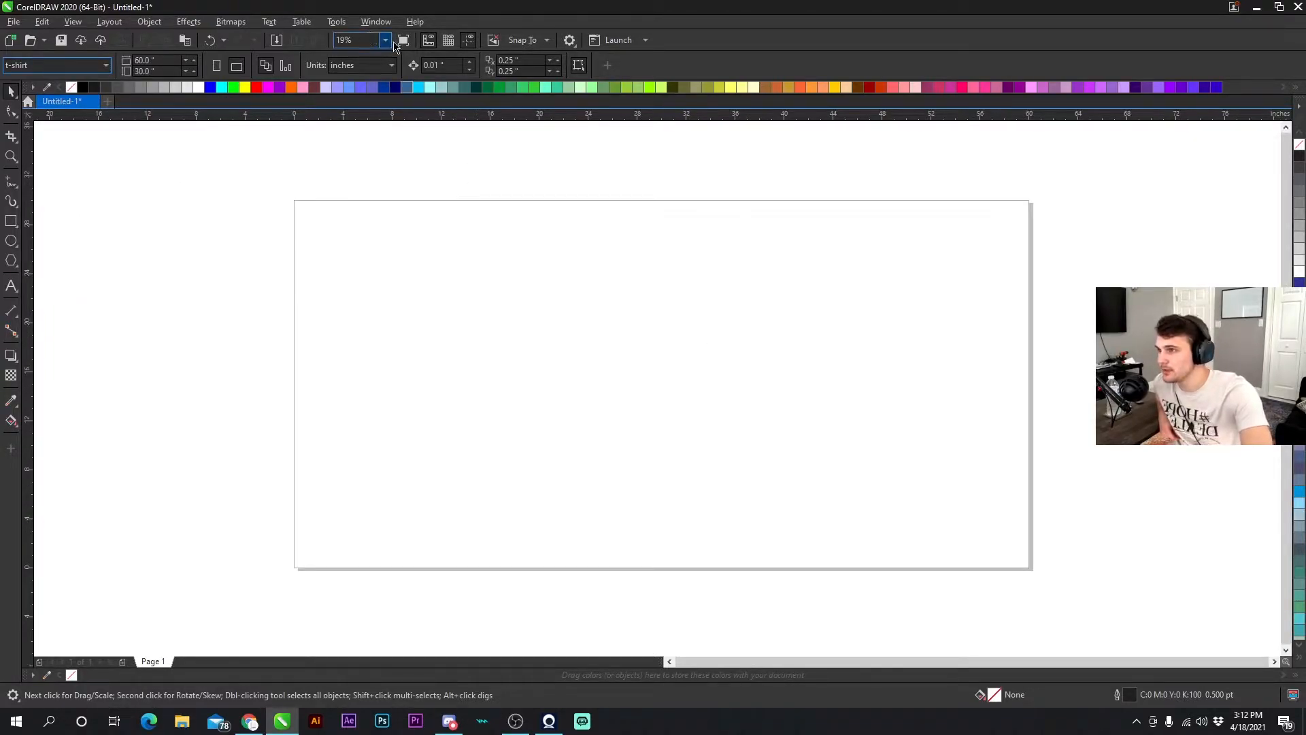
# - Import the Shirt - Front & Back.cdr template from the Templates folder and place it on the page
pyautogui.click(276, 40)
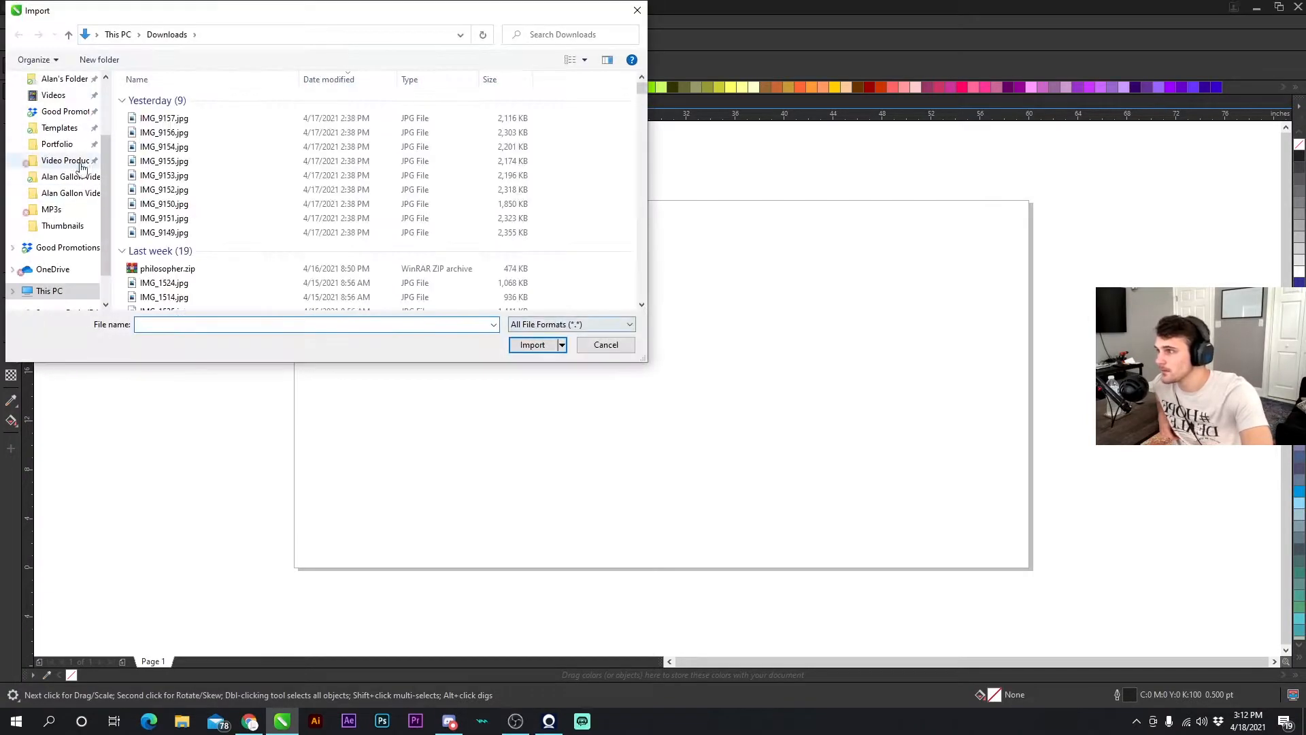
pyautogui.click(60, 128)
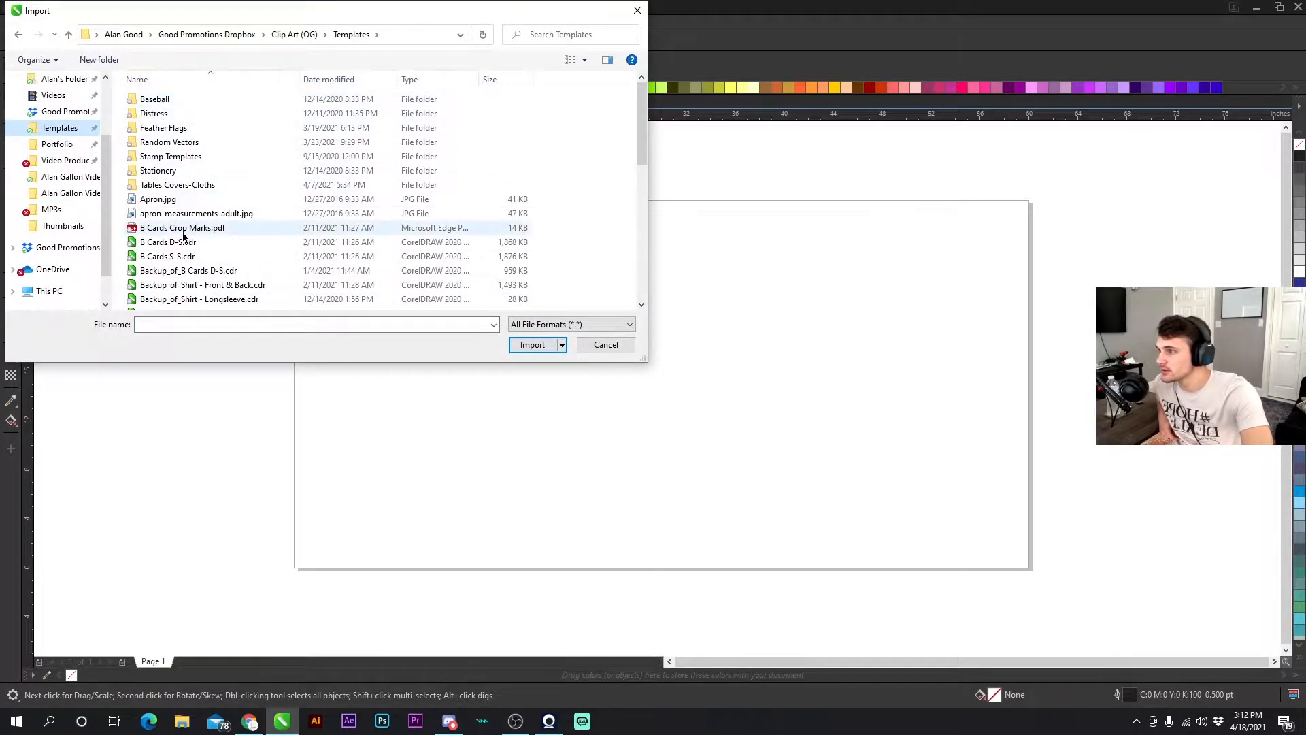
pyautogui.scroll(-10, 181, 227)
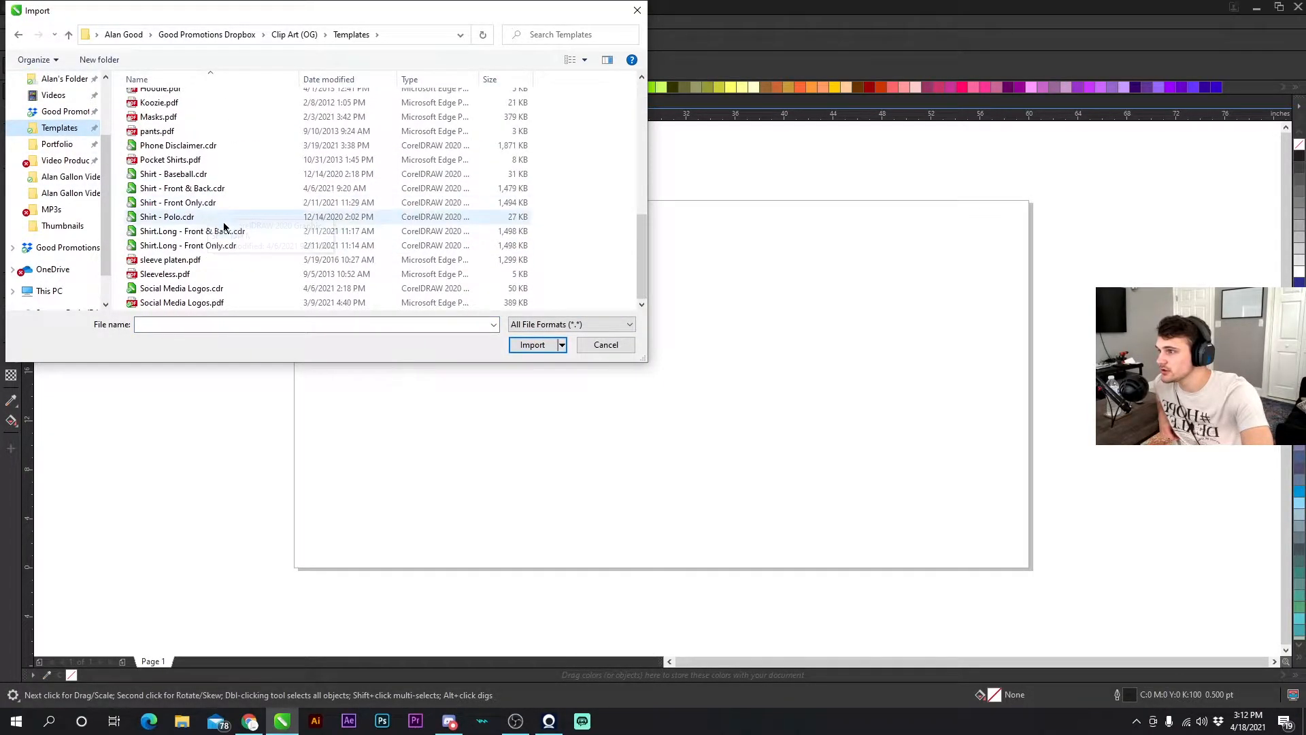
pyautogui.doubleClick(182, 191)
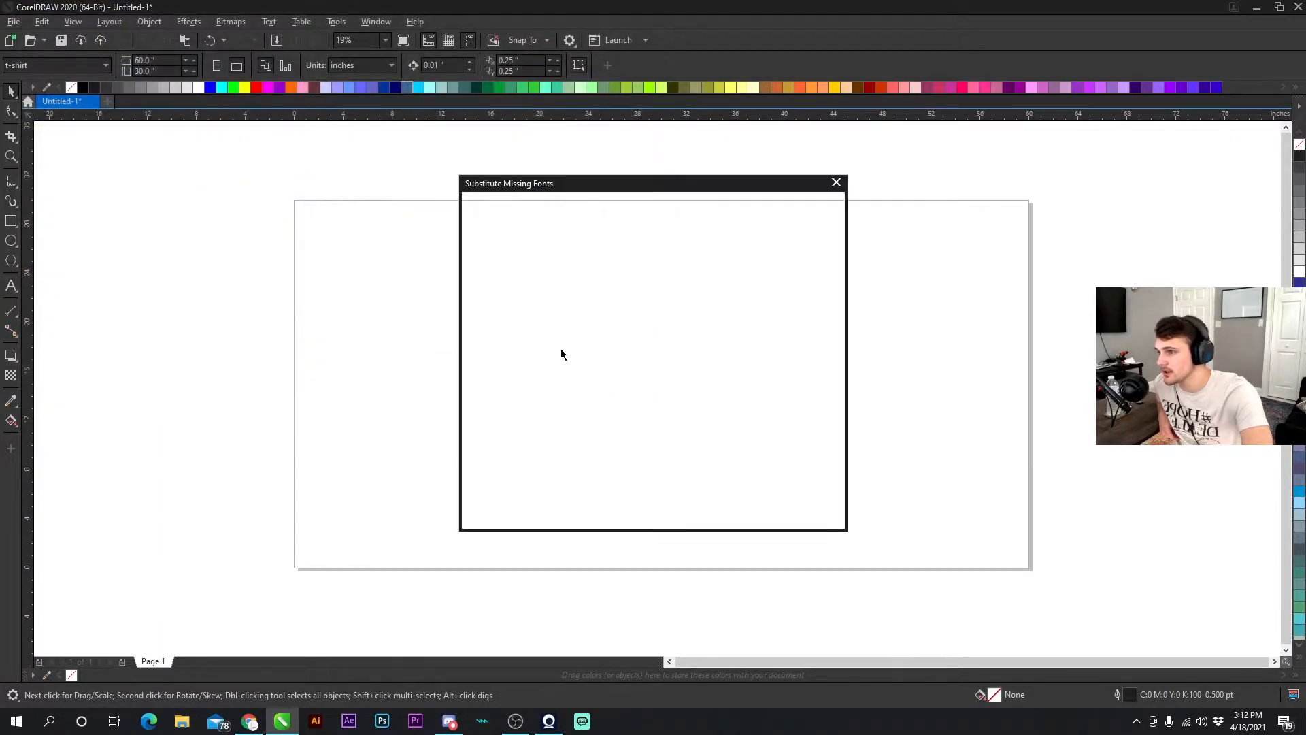
pyautogui.click(751, 516)
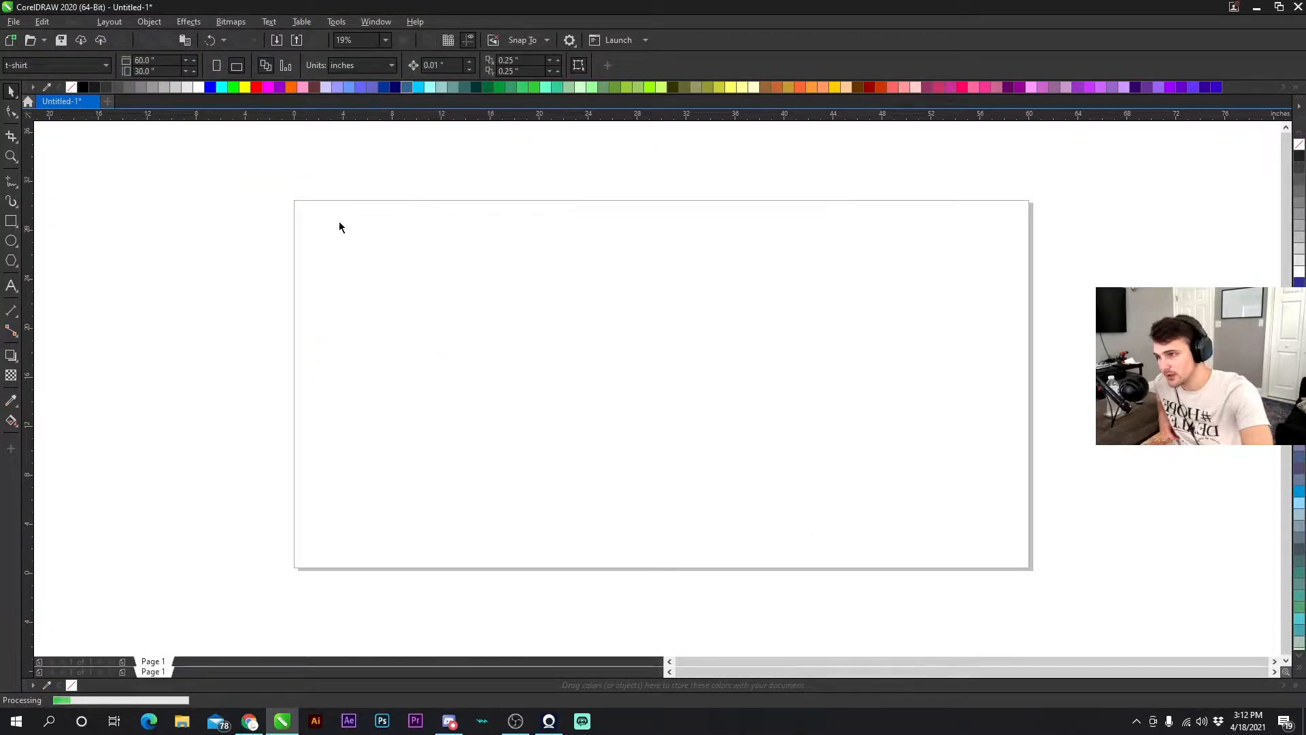
pyautogui.click(305, 206)
# - Ungroup the shirt template and delete the red proof banner across its top
pyautogui.scroll(-1, 826, 395)
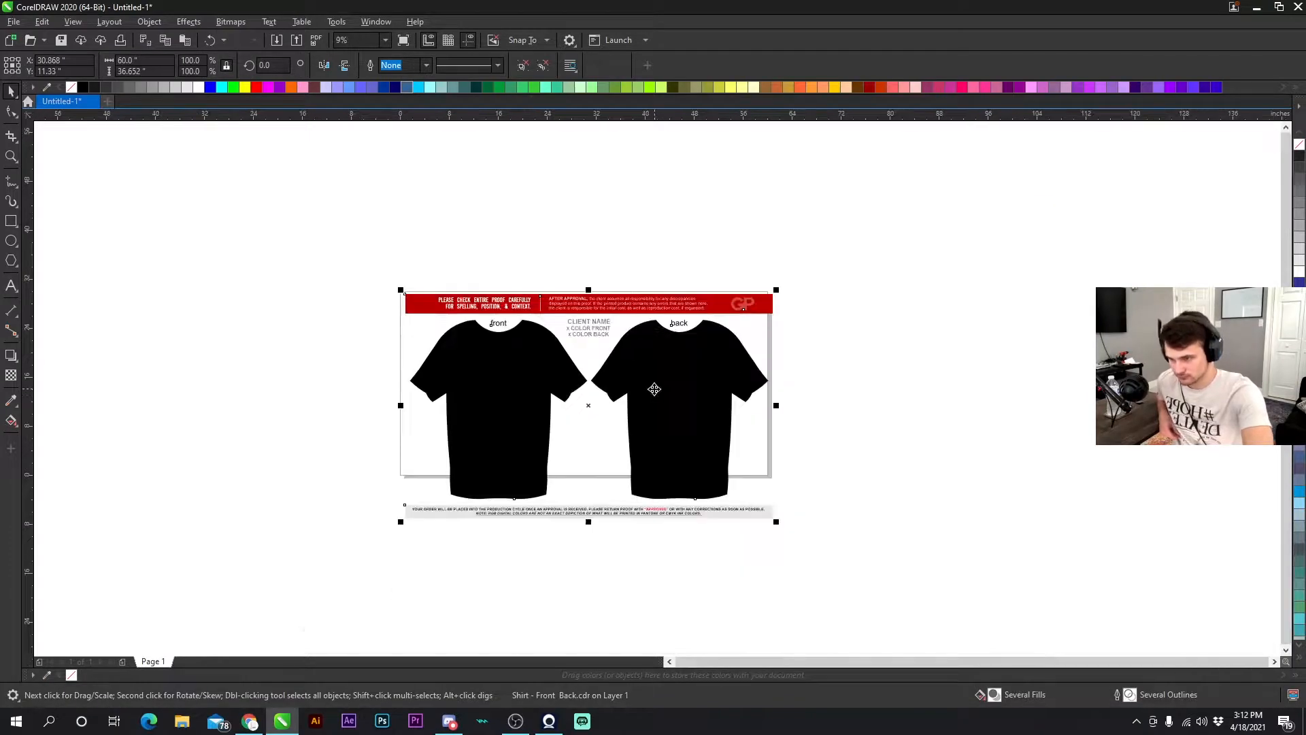
pyautogui.scroll(1, 651, 388)
pyautogui.moveTo(652, 394); pyautogui.dragTo(646, 367)
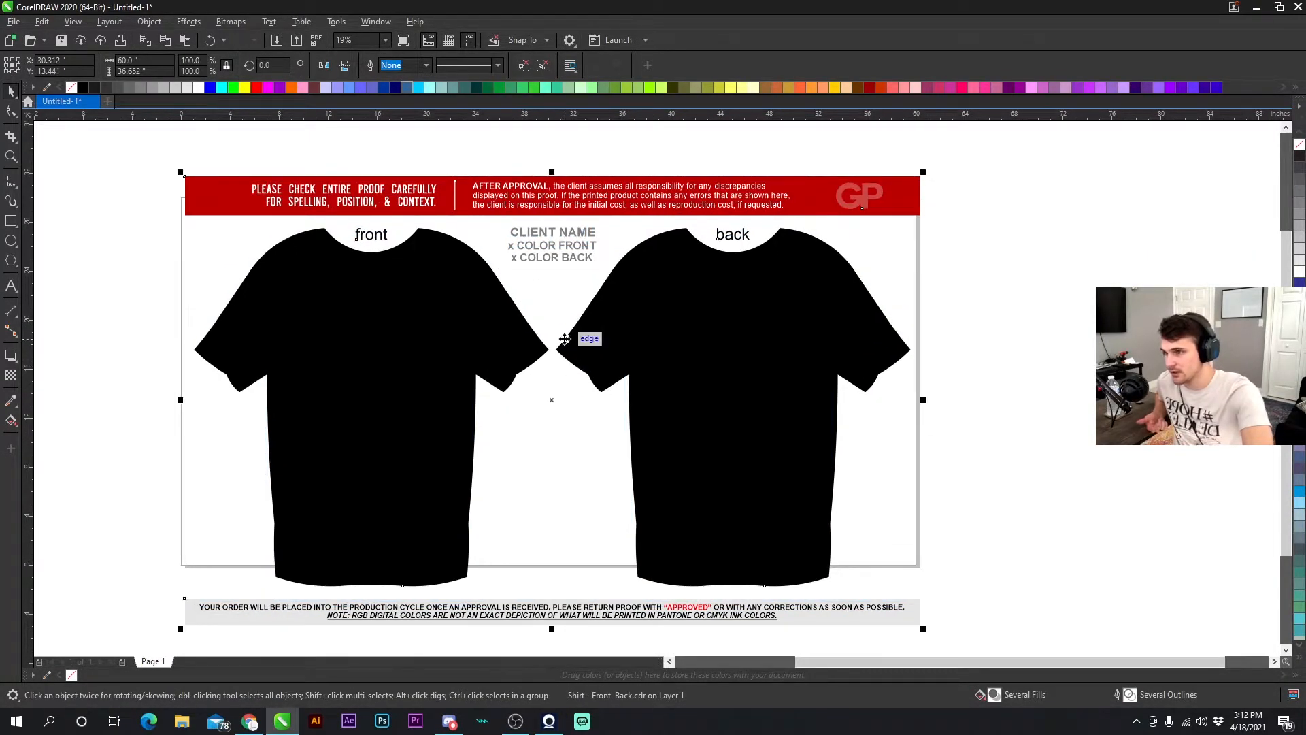
pyautogui.scroll(3, 371, 221)
pyautogui.scroll(-3, 919, 407)
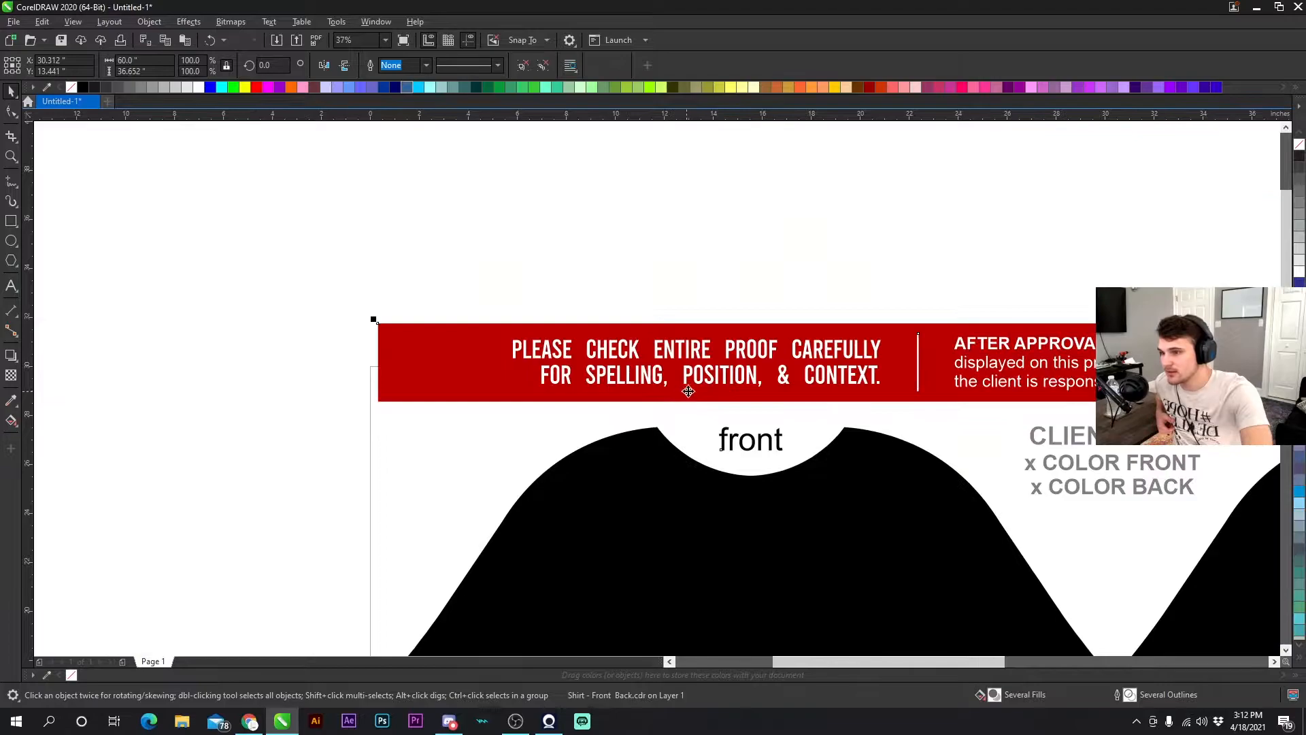
pyautogui.scroll(3, 790, 394)
pyautogui.scroll(-5, 653, 385)
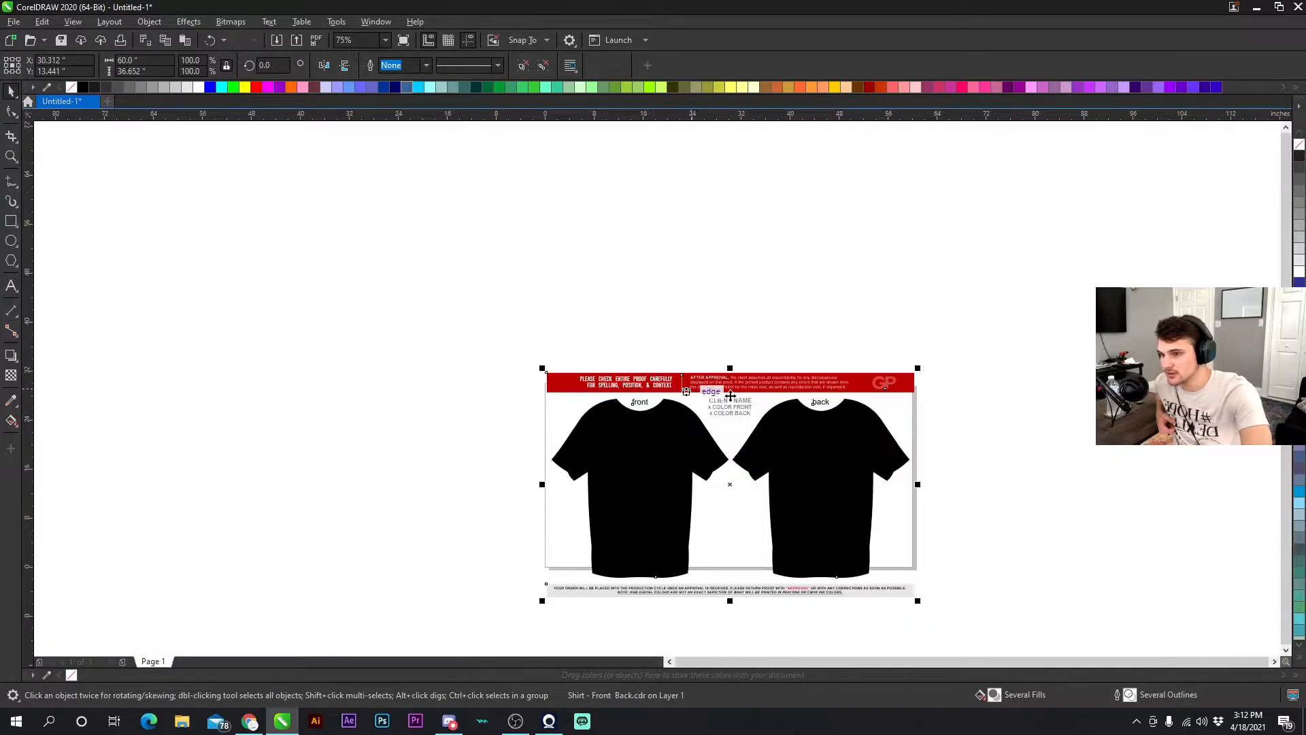
pyautogui.scroll(1, 657, 388)
pyautogui.scroll(-1, 656, 393)
pyautogui.moveTo(579, 381); pyautogui.dragTo(621, 359)
pyautogui.rightClick(563, 348)
pyautogui.click(529, 252)
pyautogui.click(592, 255)
pyautogui.rightClick(584, 348)
pyautogui.click(616, 330)
pyautogui.click(595, 197)
pyautogui.click(587, 281)
pyautogui.press('Delete')
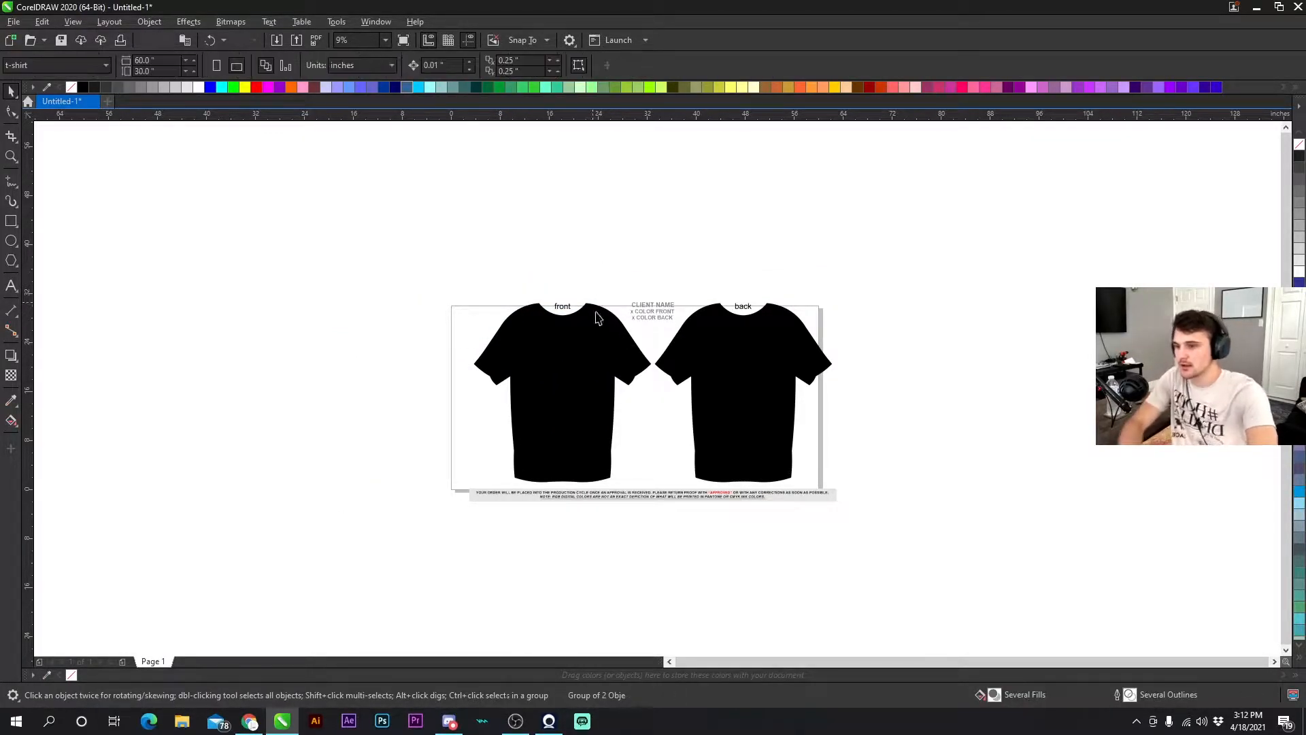
# - Delete the footer approval note and the client name text block
pyautogui.click(619, 494)
pyautogui.press('Delete')
pyautogui.moveTo(618, 292); pyautogui.dragTo(685, 352)
pyautogui.press('Delete')
# - Select both shirts with their labels, group them, and center the group on the page
pyautogui.moveTo(408, 257); pyautogui.dragTo(899, 527)
pyautogui.click(746, 376)
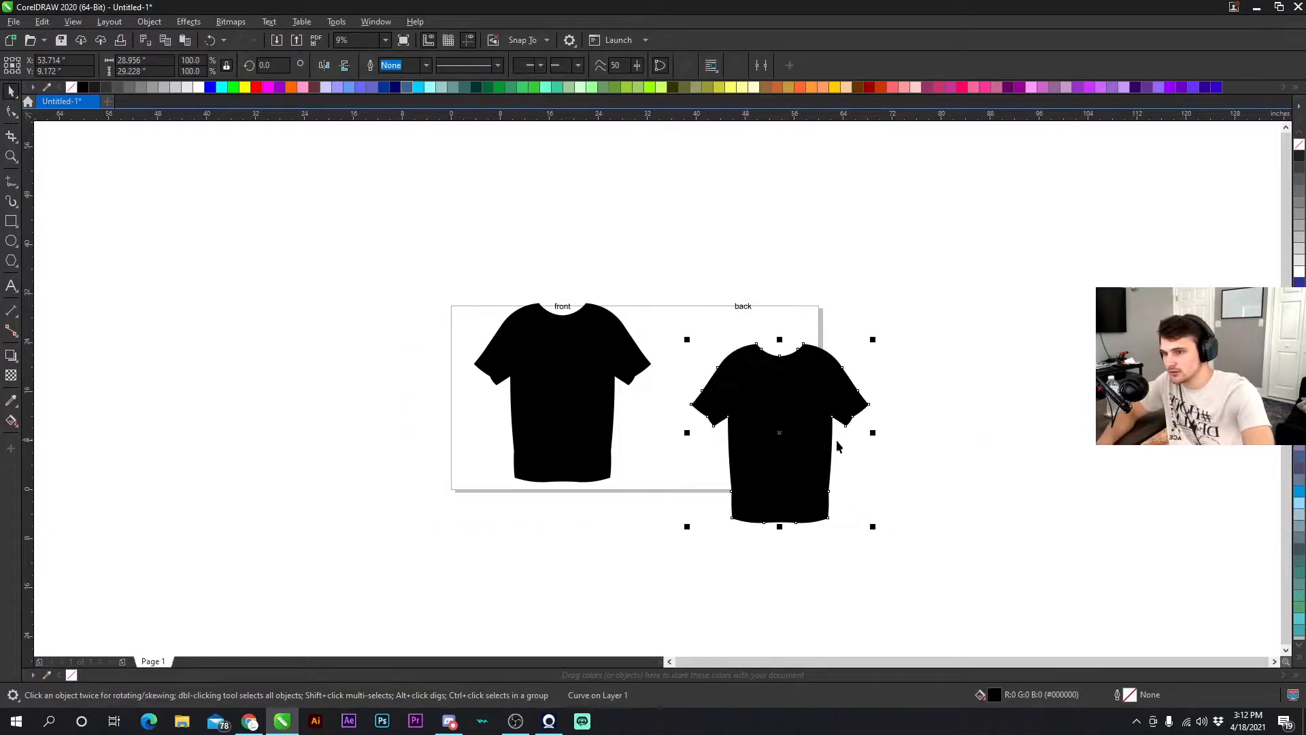
pyautogui.moveTo(429, 214); pyautogui.dragTo(944, 525)
pyautogui.hotkey('ctrl', 'g')
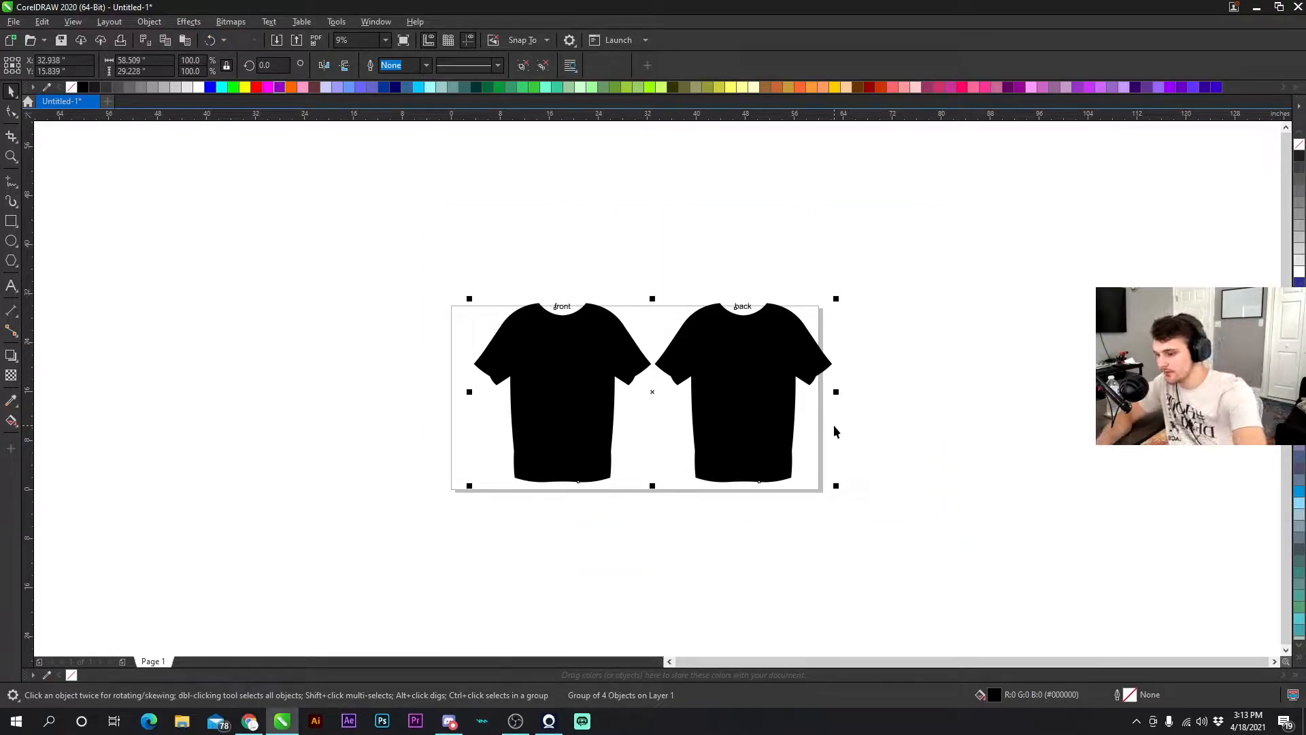
pyautogui.press('p')
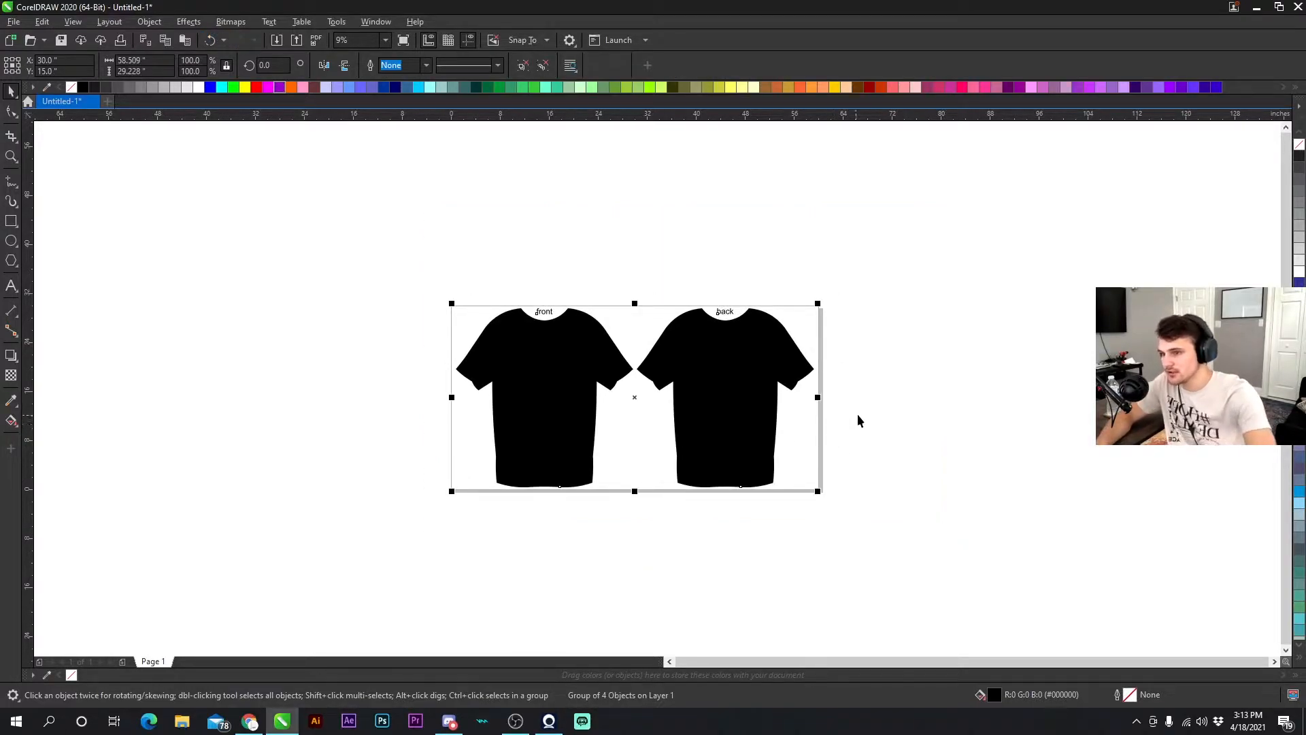
pyautogui.click(851, 415)
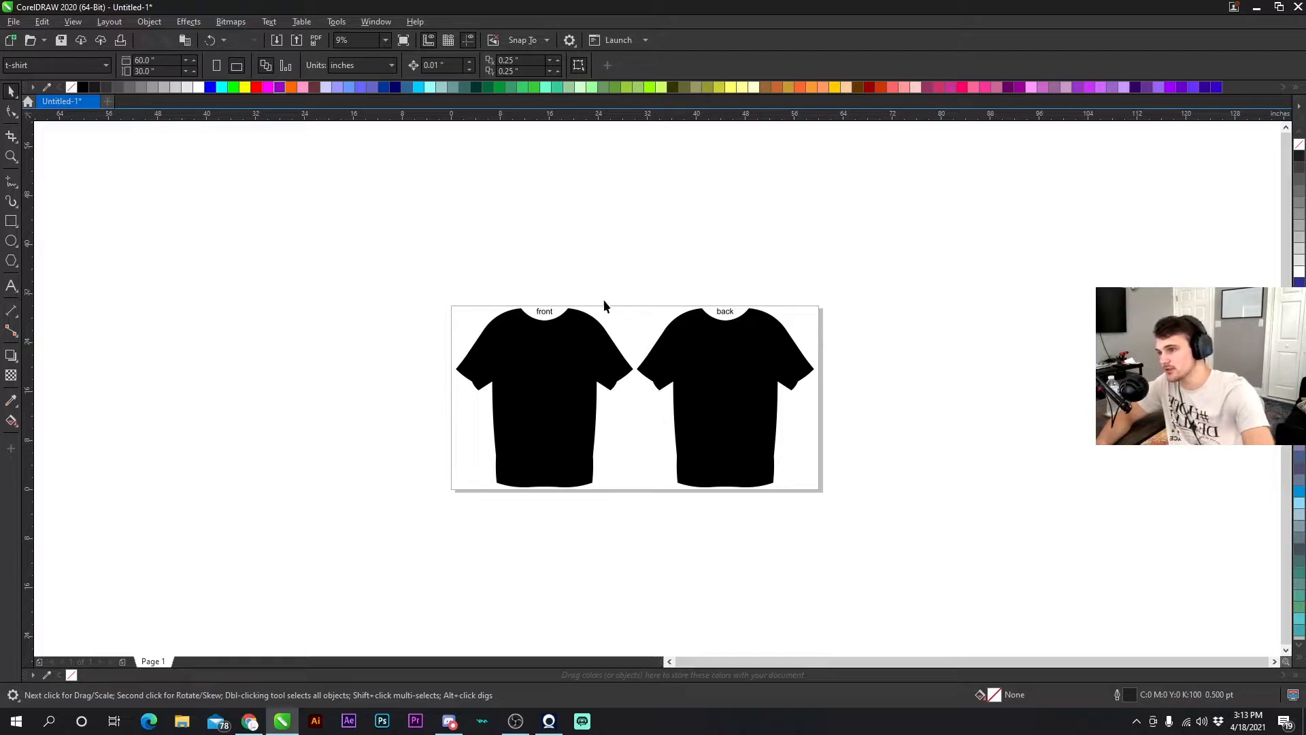
# - Delete the grouped shirt mockup
pyautogui.click(571, 351)
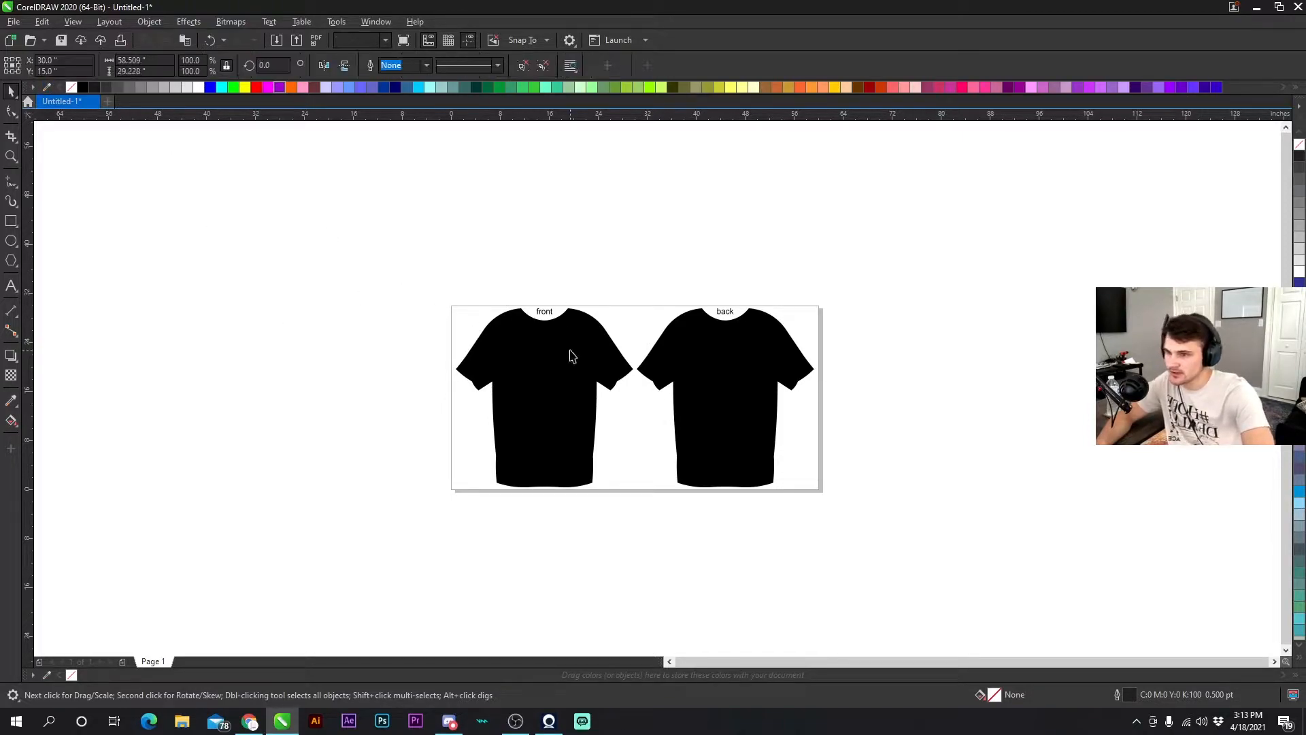
pyautogui.press('Delete')
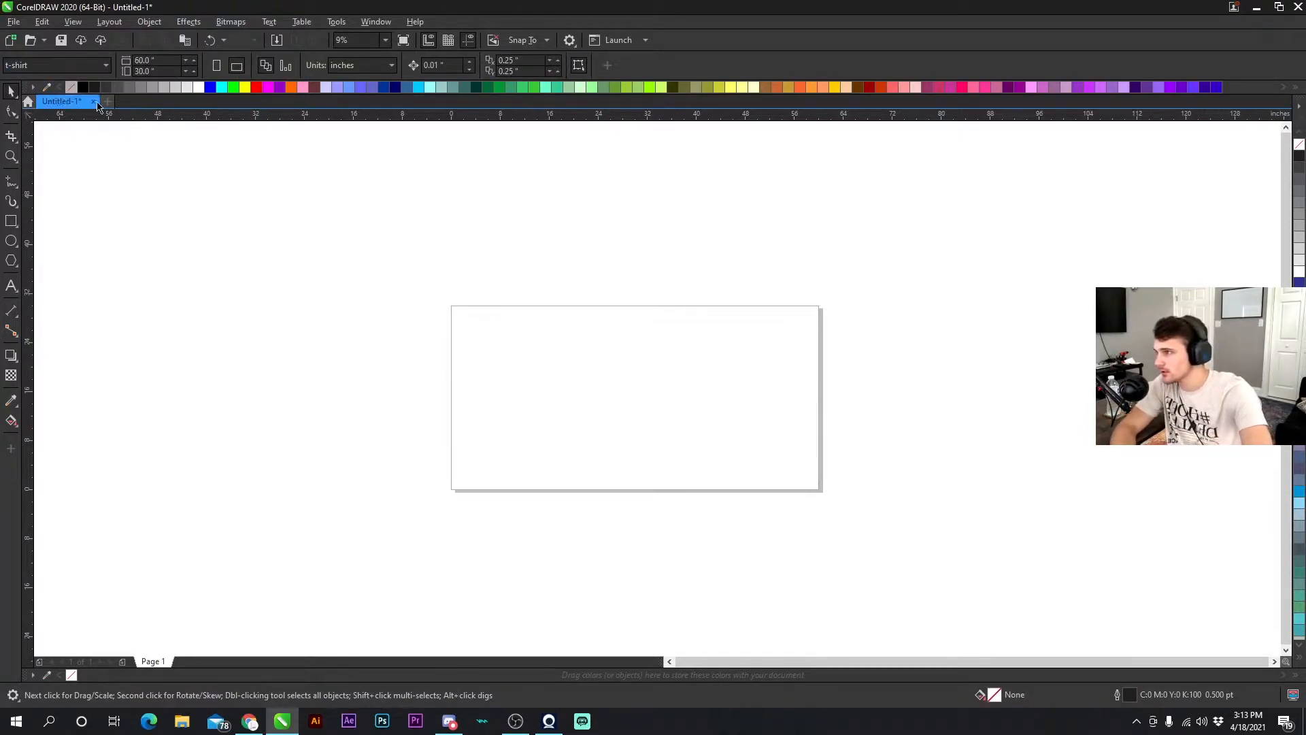
# - Set the page preset to Web Page (960x960)
pyautogui.click(41, 65)
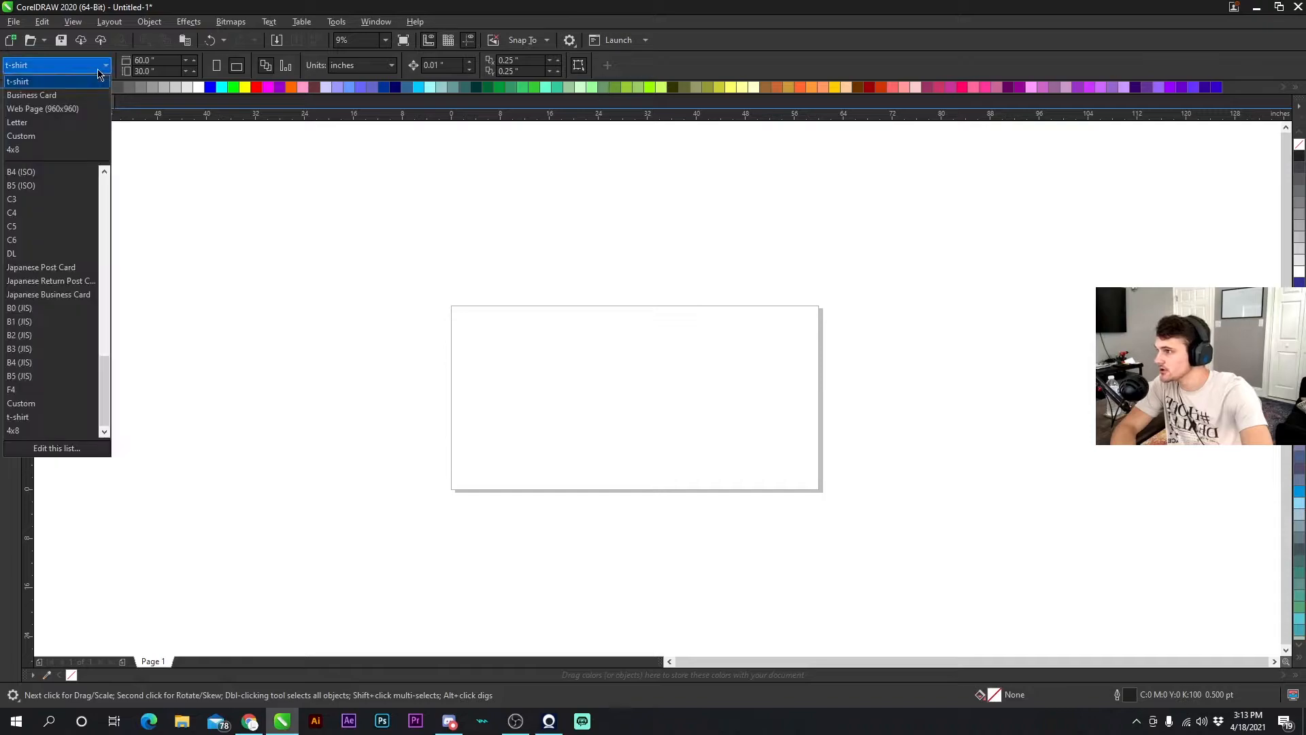
pyautogui.click(37, 109)
pyautogui.scroll(4, 655, 388)
pyautogui.scroll(-1, 672, 423)
pyautogui.scroll(1, 655, 389)
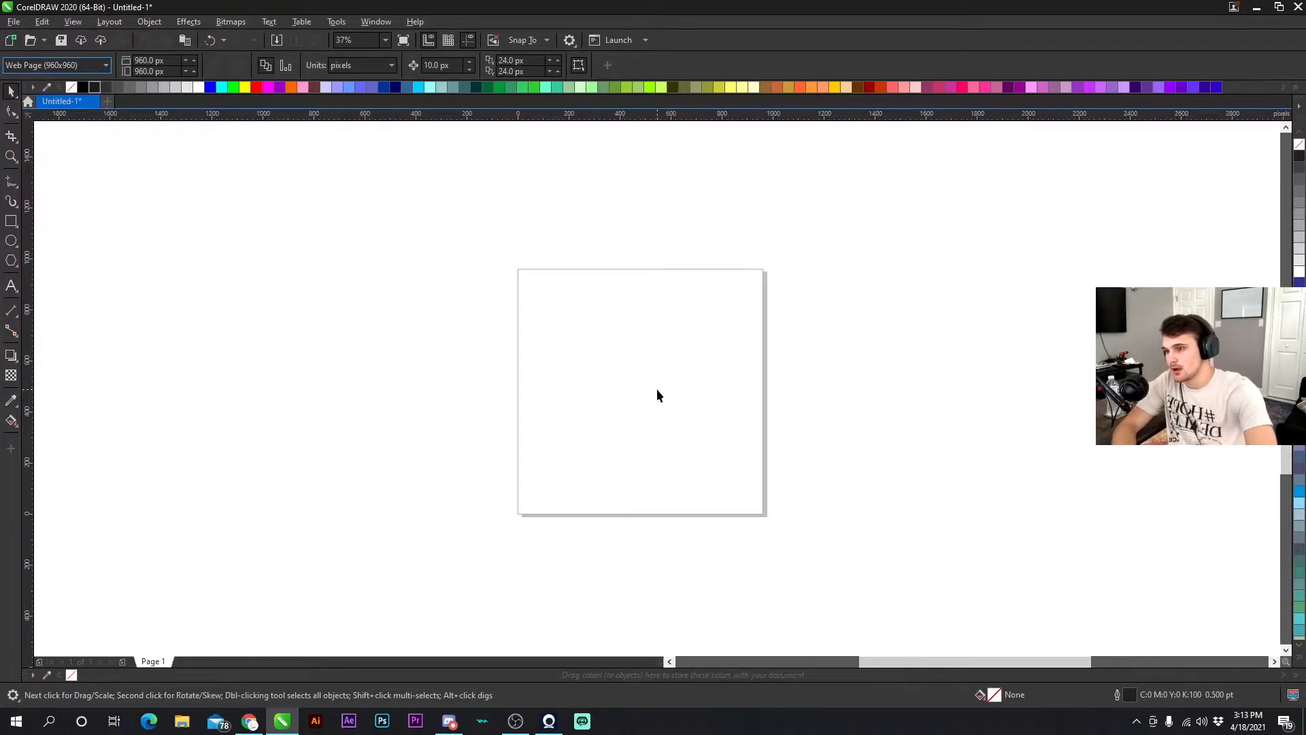
# - Create a page-frame rectangle of 960 x 960 px covering the whole page
pyautogui.doubleClick(12, 222)
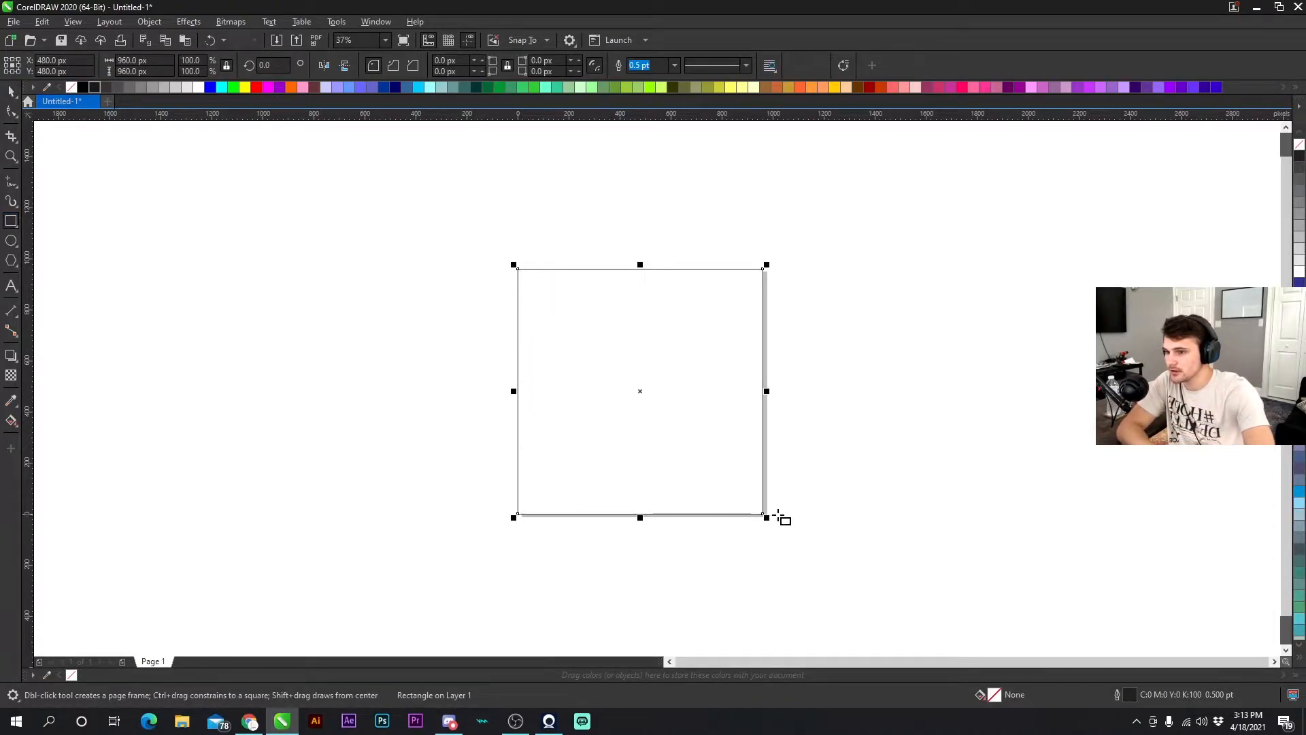
pyautogui.click(11, 92)
pyautogui.click(303, 256)
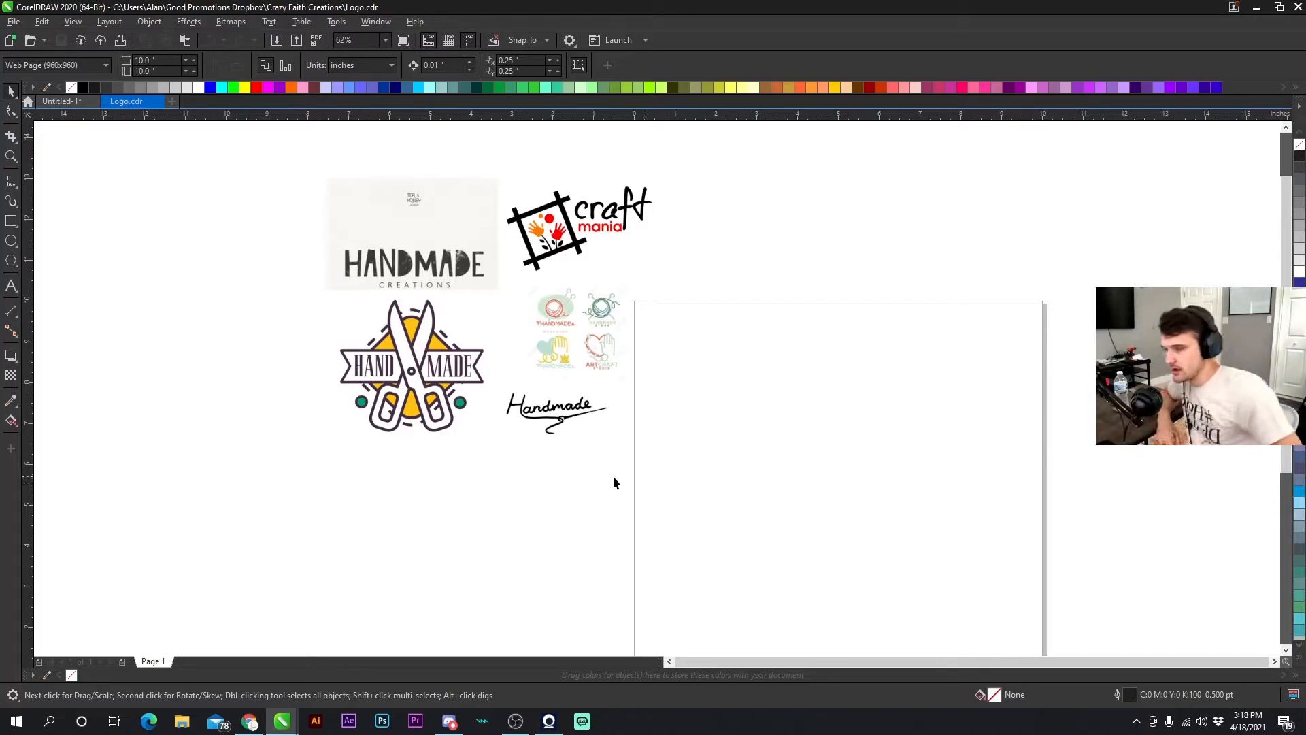
pyautogui.moveTo(349, 211); pyautogui.dragTo(276, 160)
pyautogui.click(249, 151)
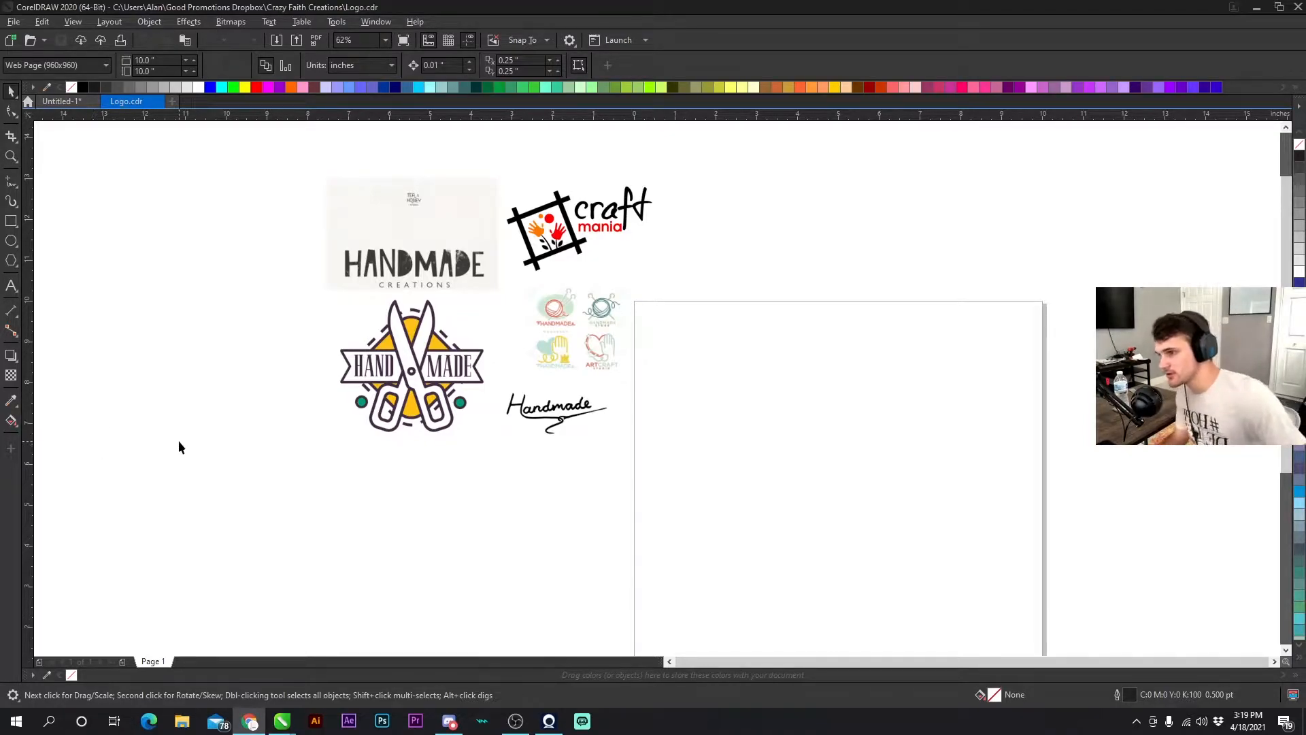
# - Import the five IMG_618x JPEG files from the Downloads folder
pyautogui.click(684, 333)
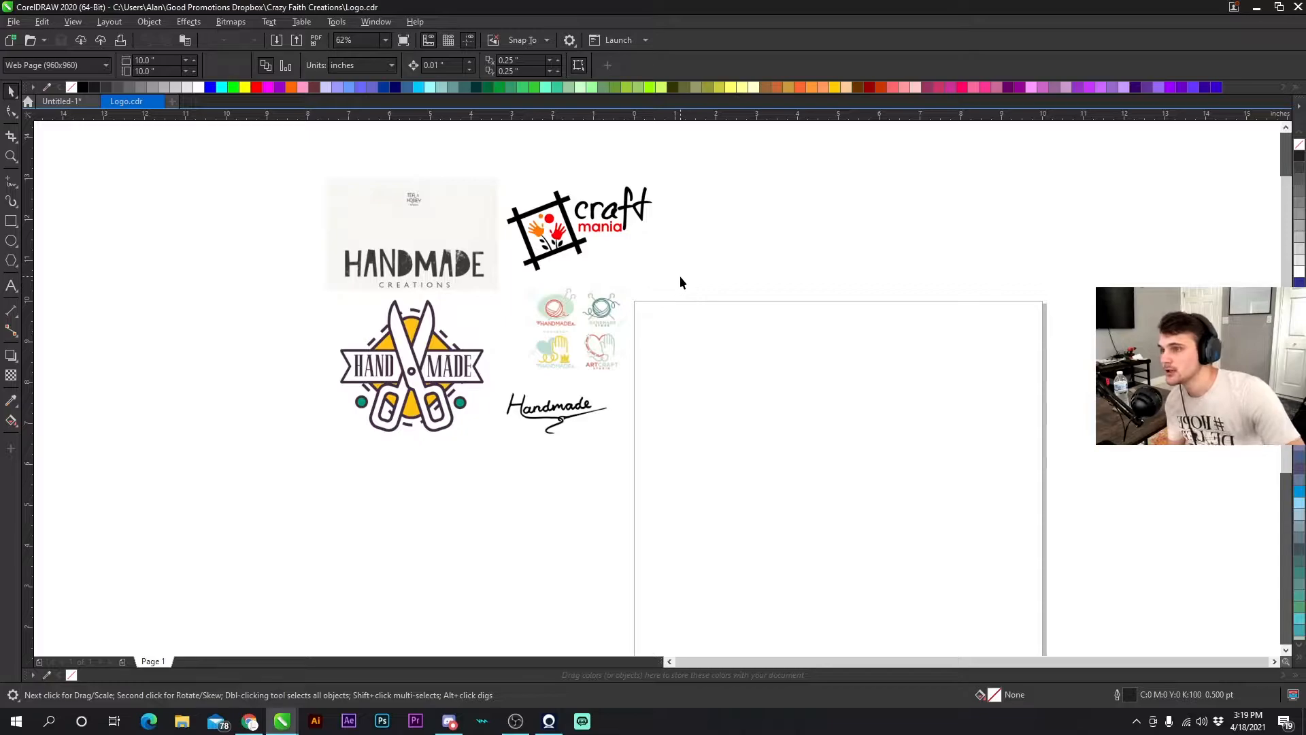
pyautogui.click(13, 21)
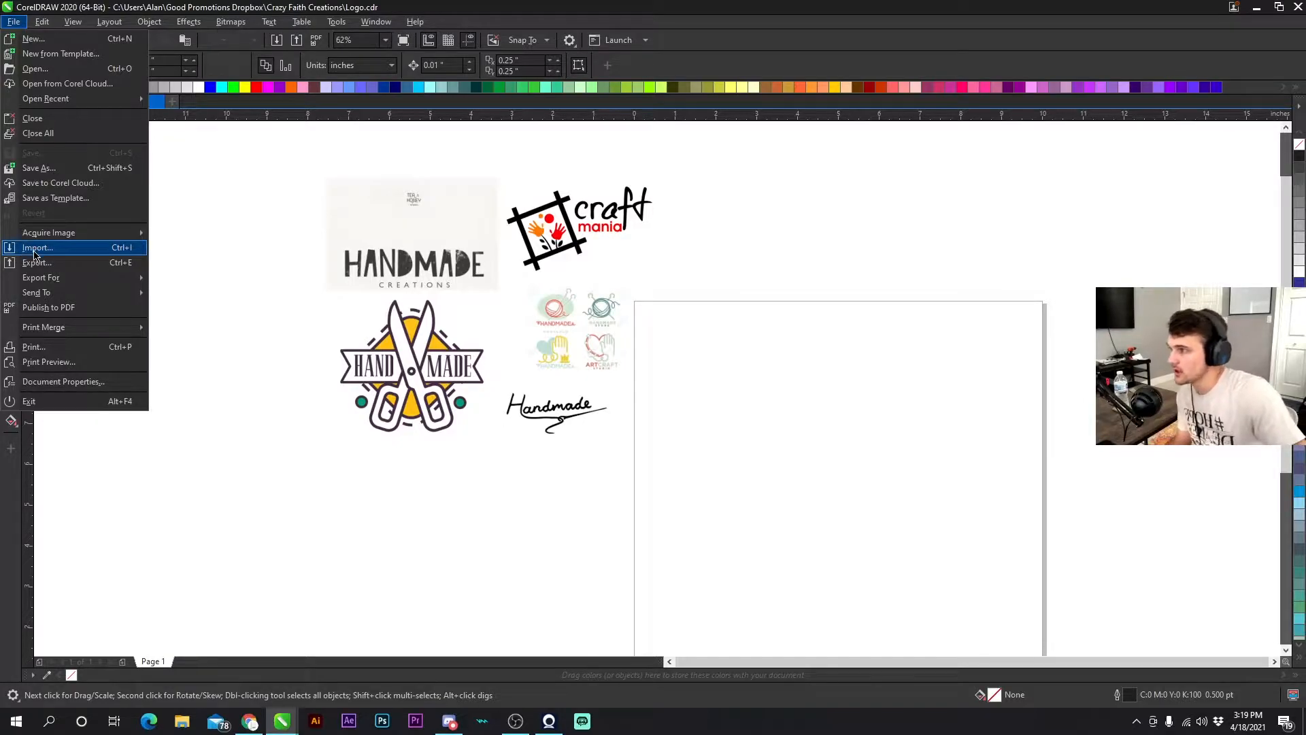
pyautogui.click(273, 218)
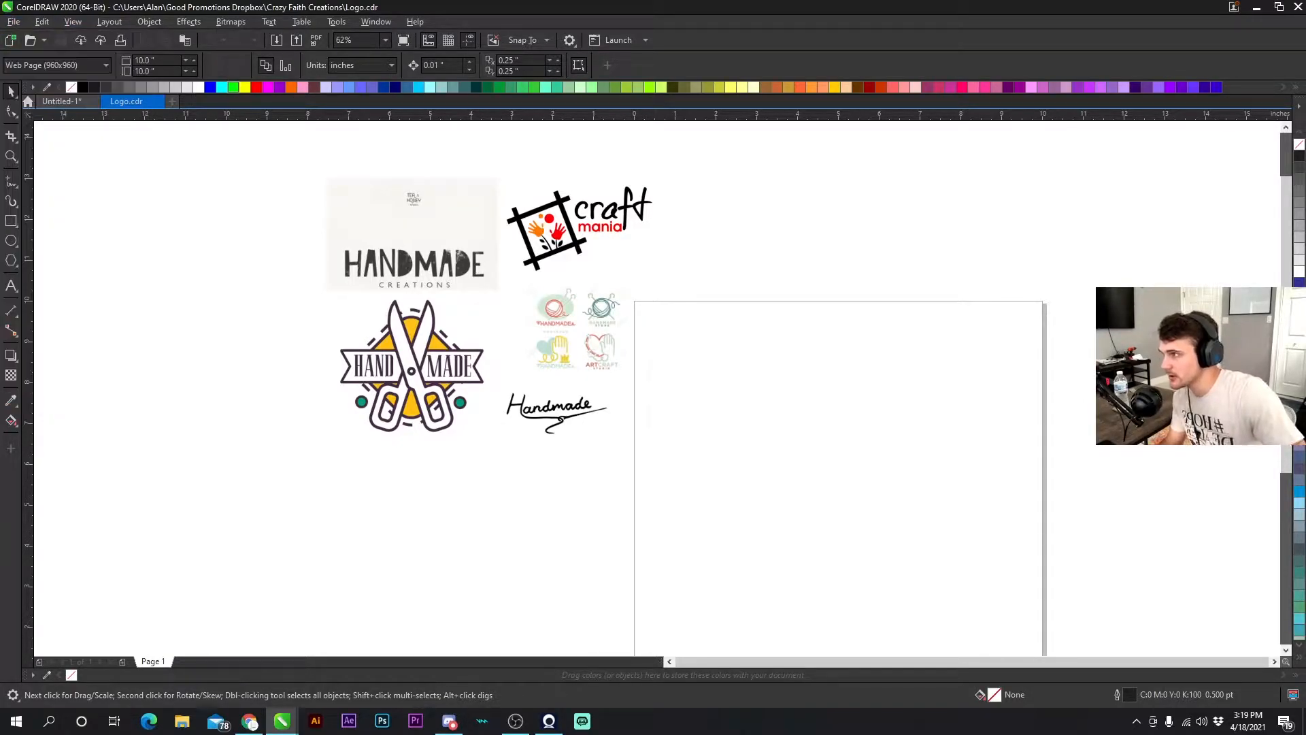
pyautogui.click(275, 40)
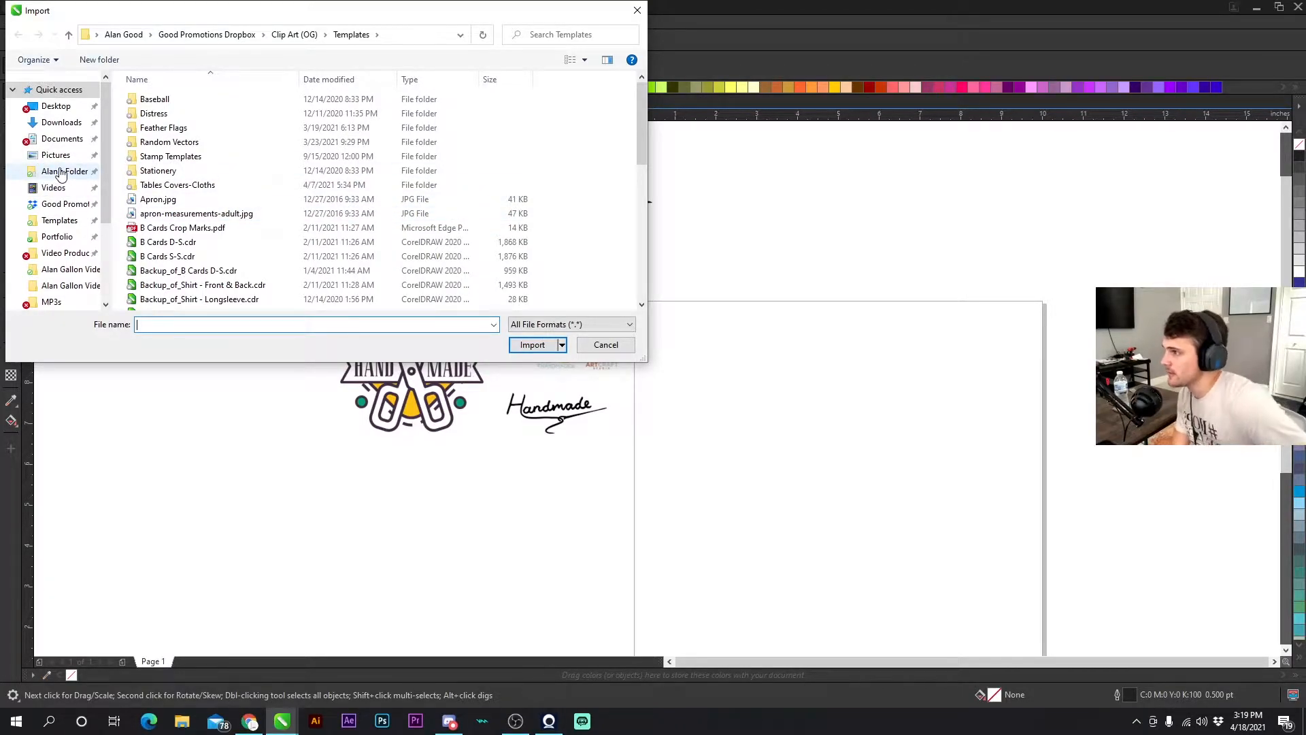
pyautogui.click(62, 122)
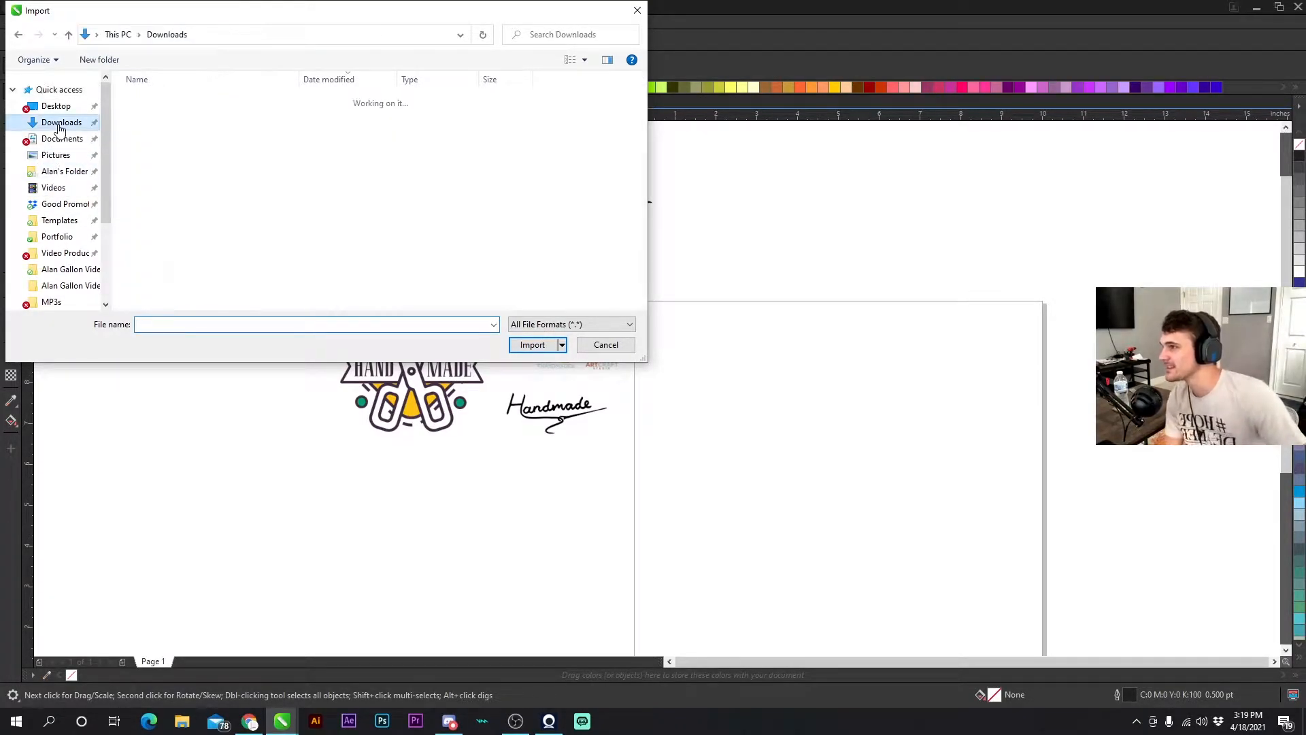
pyautogui.click(181, 176)
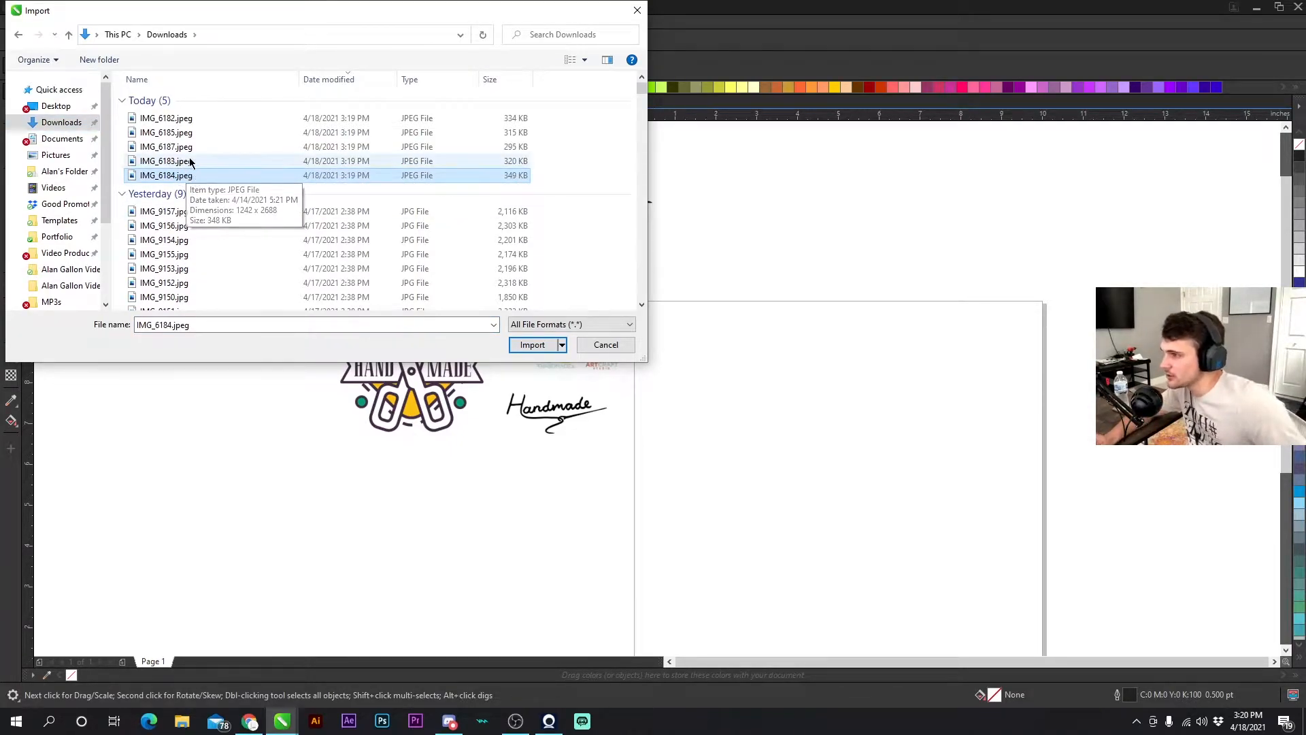
pyautogui.keyDown('ctrl'); pyautogui.click(192, 147); pyautogui.keyUp('ctrl')
pyautogui.keyDown('ctrl'); pyautogui.click(192, 118); pyautogui.keyUp('ctrl')
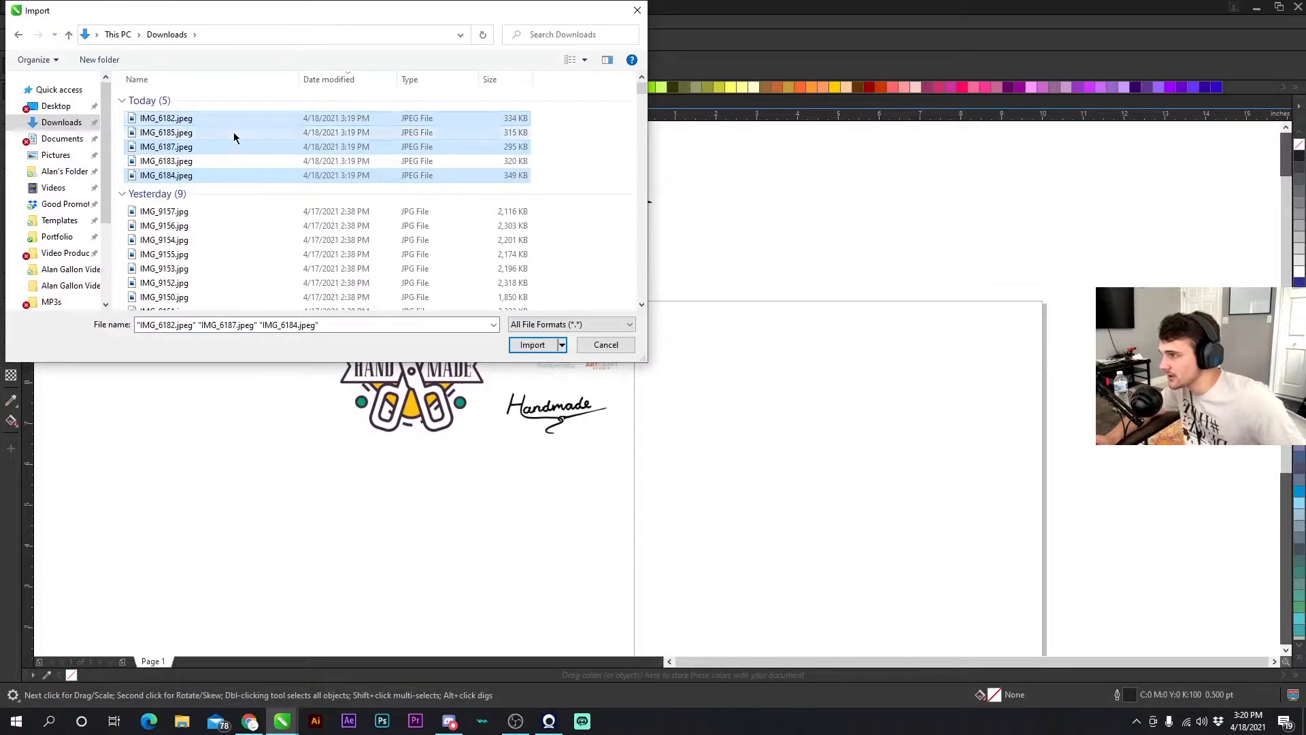
pyautogui.click(232, 134)
pyautogui.click(207, 118)
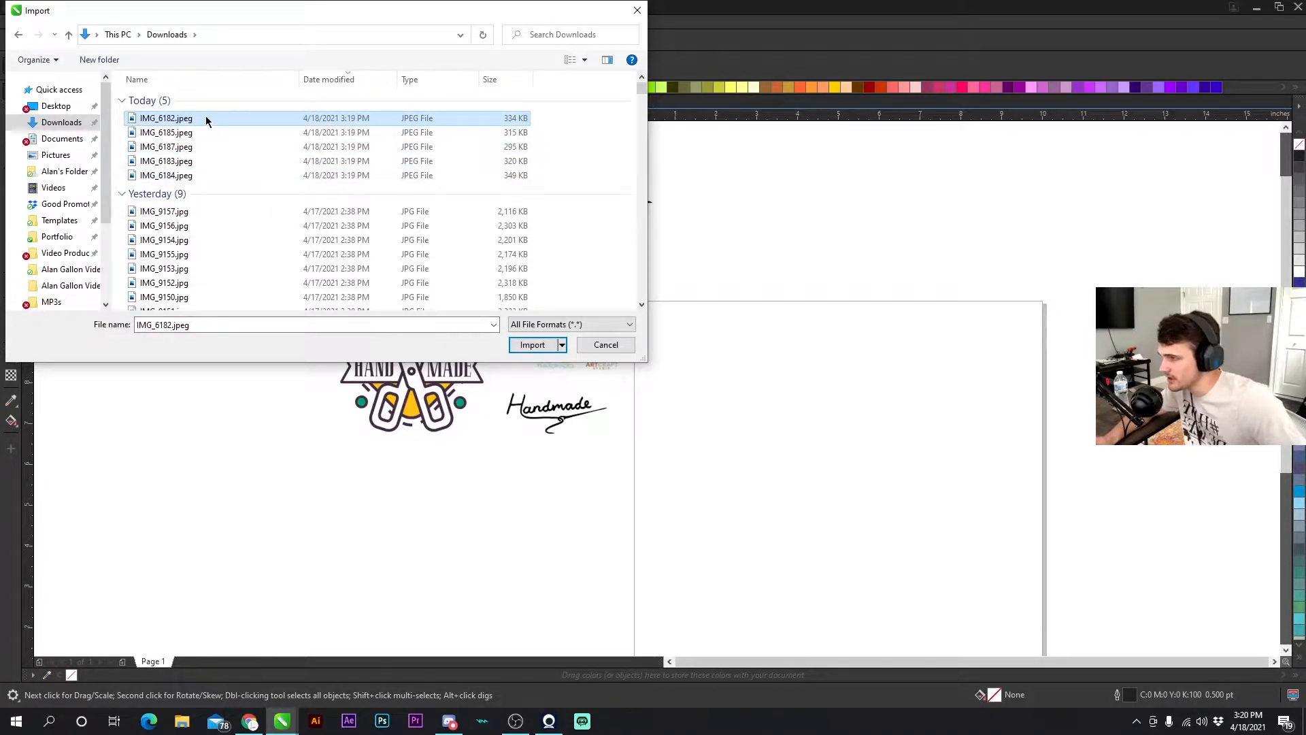
pyautogui.keyDown('shift'); pyautogui.click(184, 174); pyautogui.keyUp('shift')
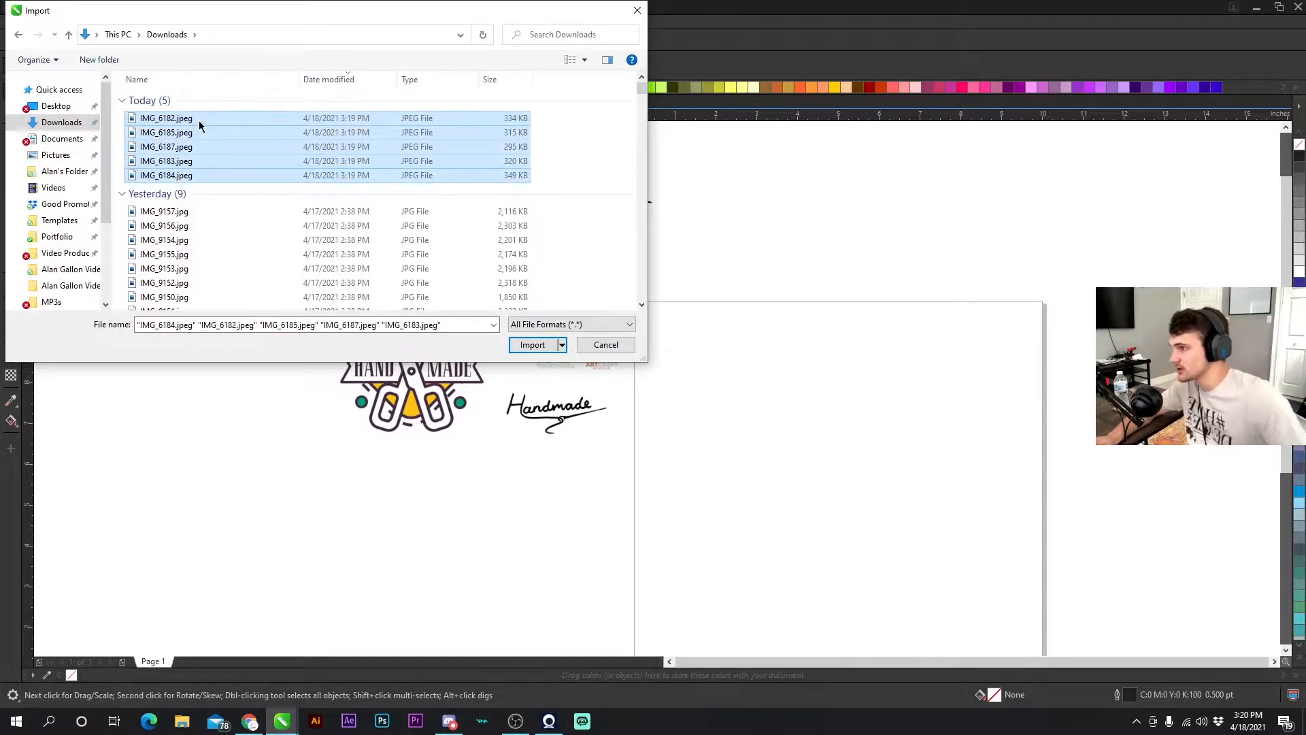
pyautogui.click(533, 345)
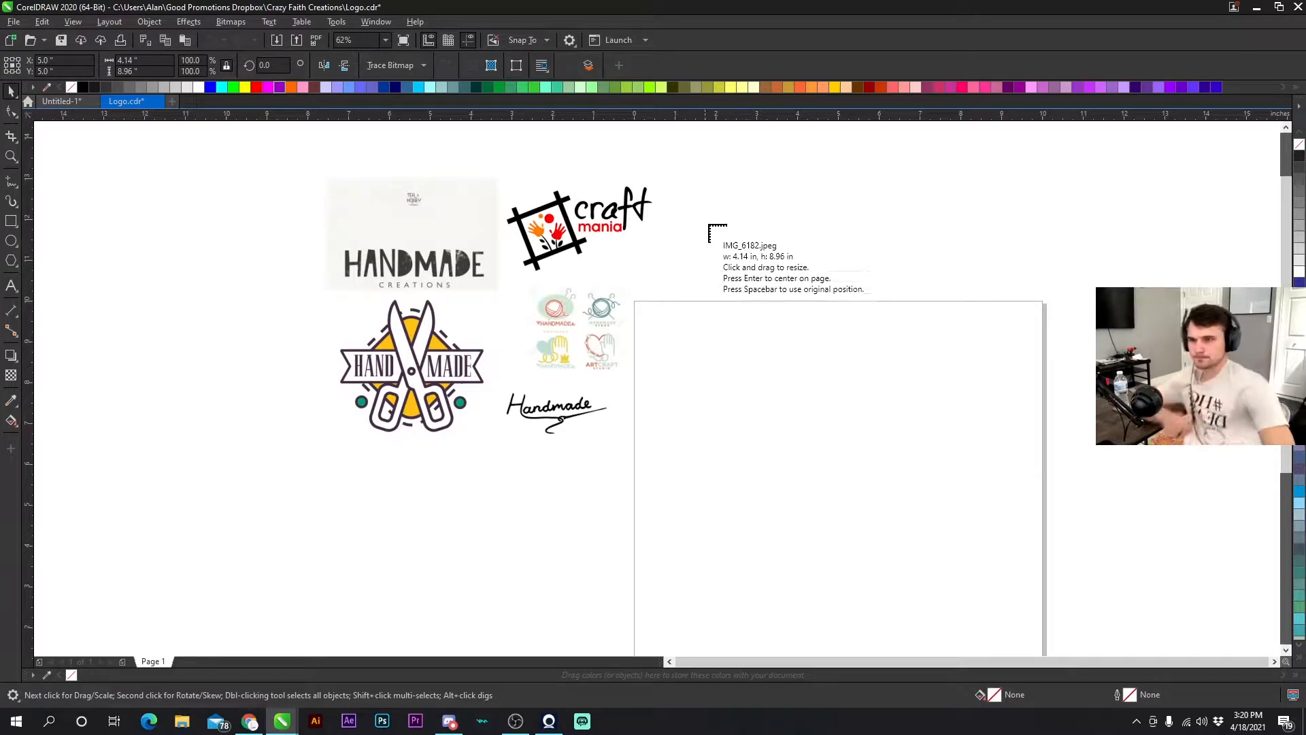
# - Place the five imported images in a row to the right of the page
pyautogui.click(1020, 231)
pyautogui.click(725, 333)
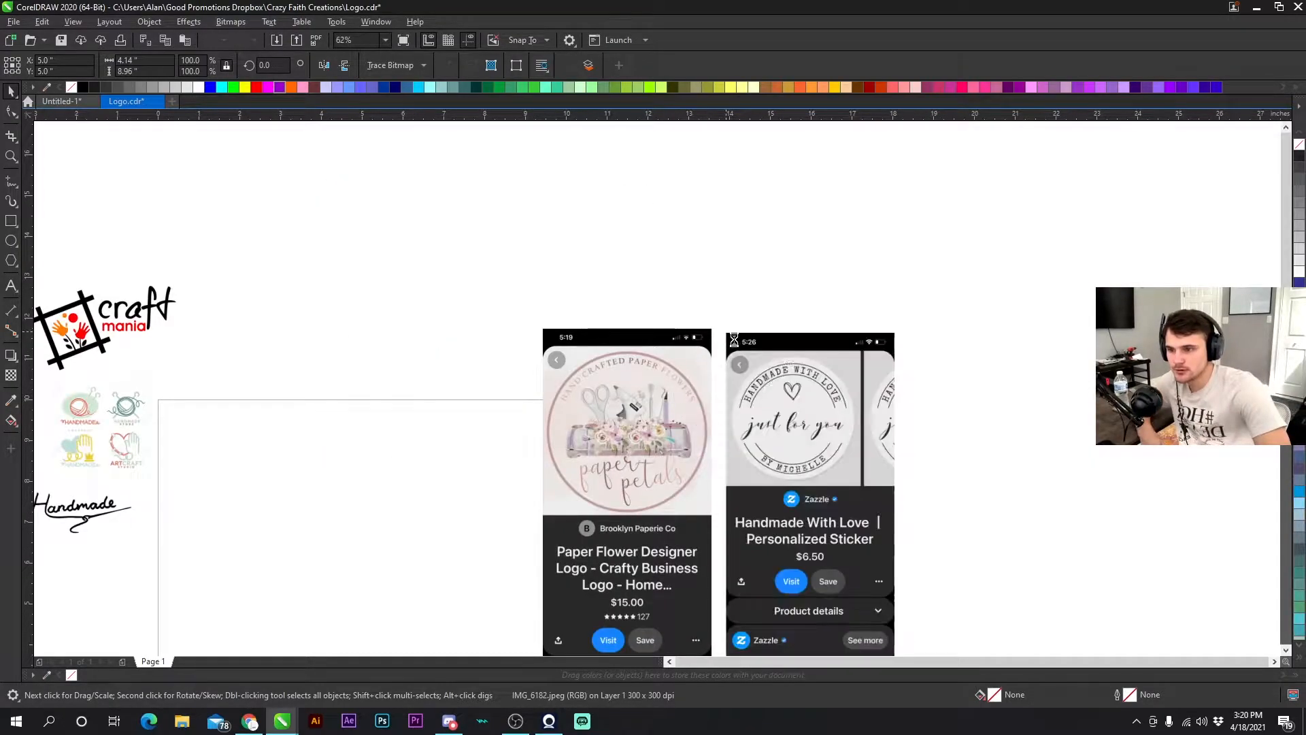
pyautogui.click(915, 332)
pyautogui.click(1128, 333)
pyautogui.scroll(-2, 1038, 421)
pyautogui.click(802, 346)
pyautogui.press('Escape')
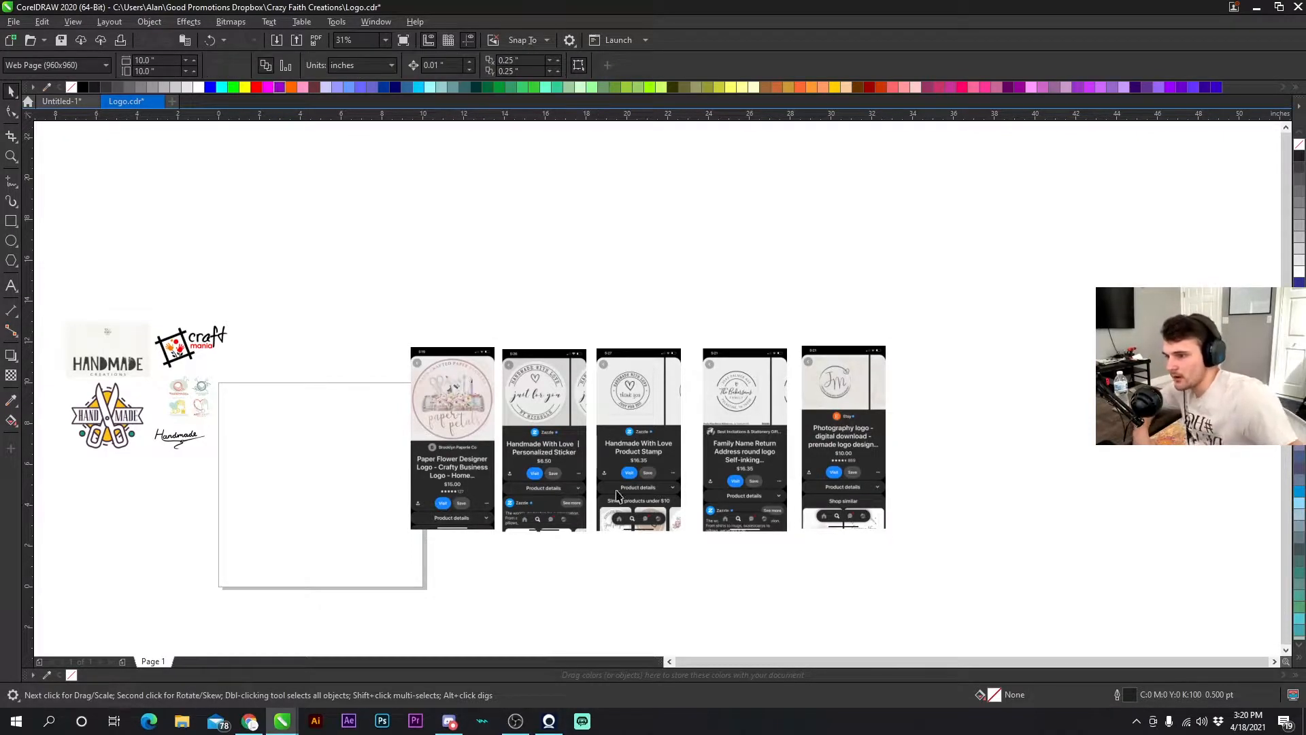
# - Examine the imported screenshot images and their logos
pyautogui.scroll(2, 658, 395)
pyautogui.scroll(-2, 658, 395)
pyautogui.scroll(2, 658, 394)
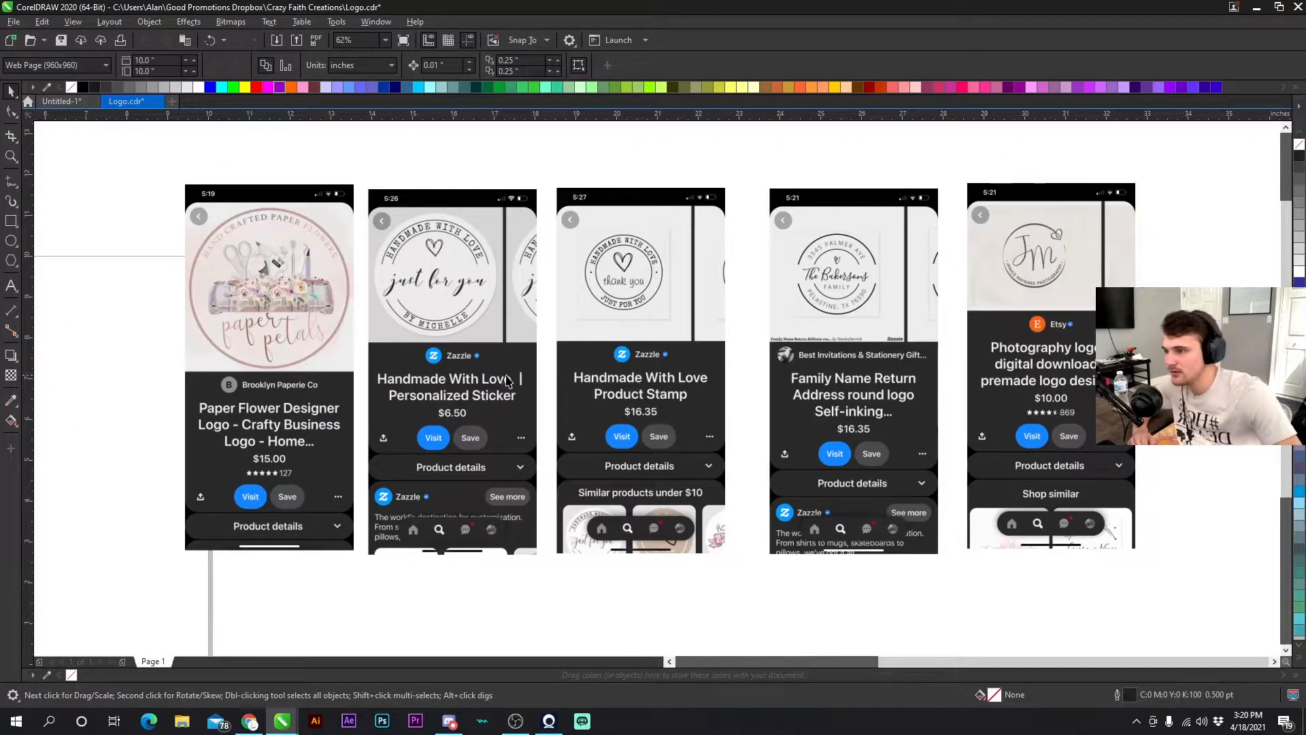
pyautogui.click(1079, 433)
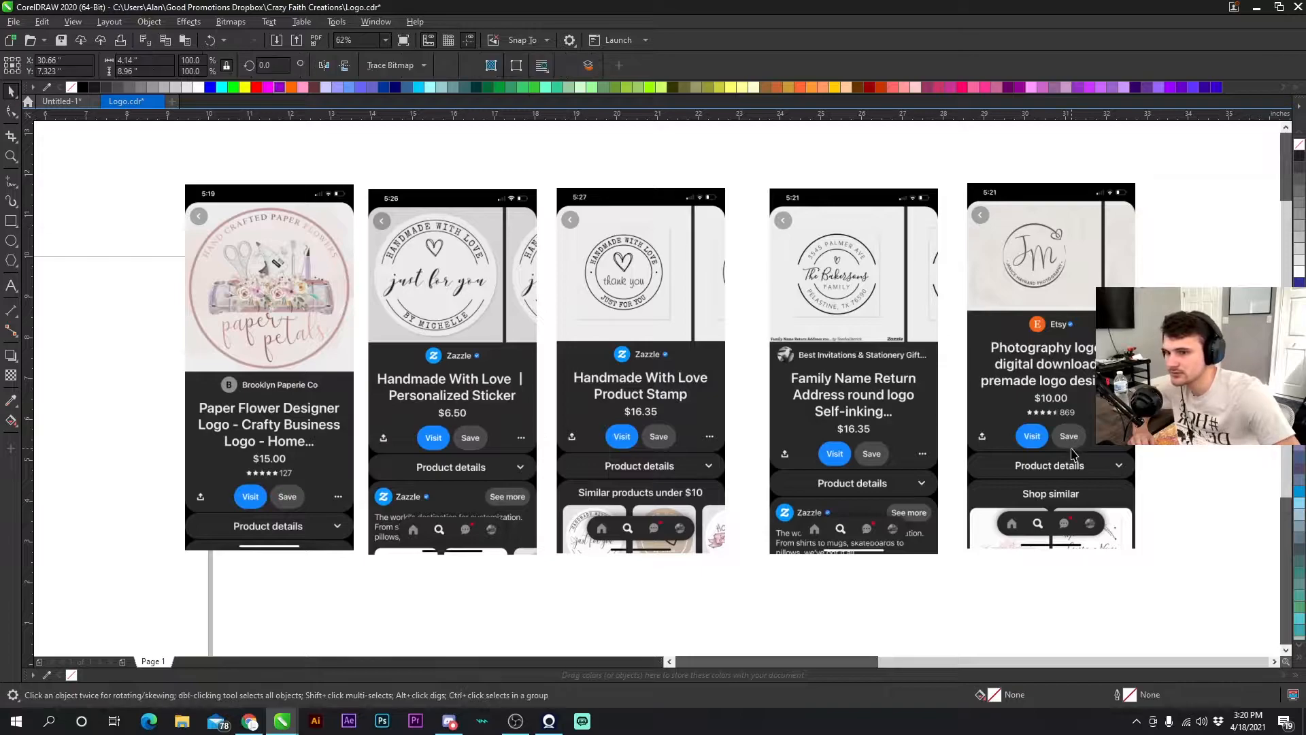
pyautogui.press('Escape')
pyautogui.click(870, 406)
pyautogui.click(662, 426)
pyautogui.click(458, 414)
pyautogui.click(314, 368)
pyautogui.click(488, 382)
pyautogui.click(702, 323)
pyautogui.click(991, 302)
pyautogui.click(136, 289)
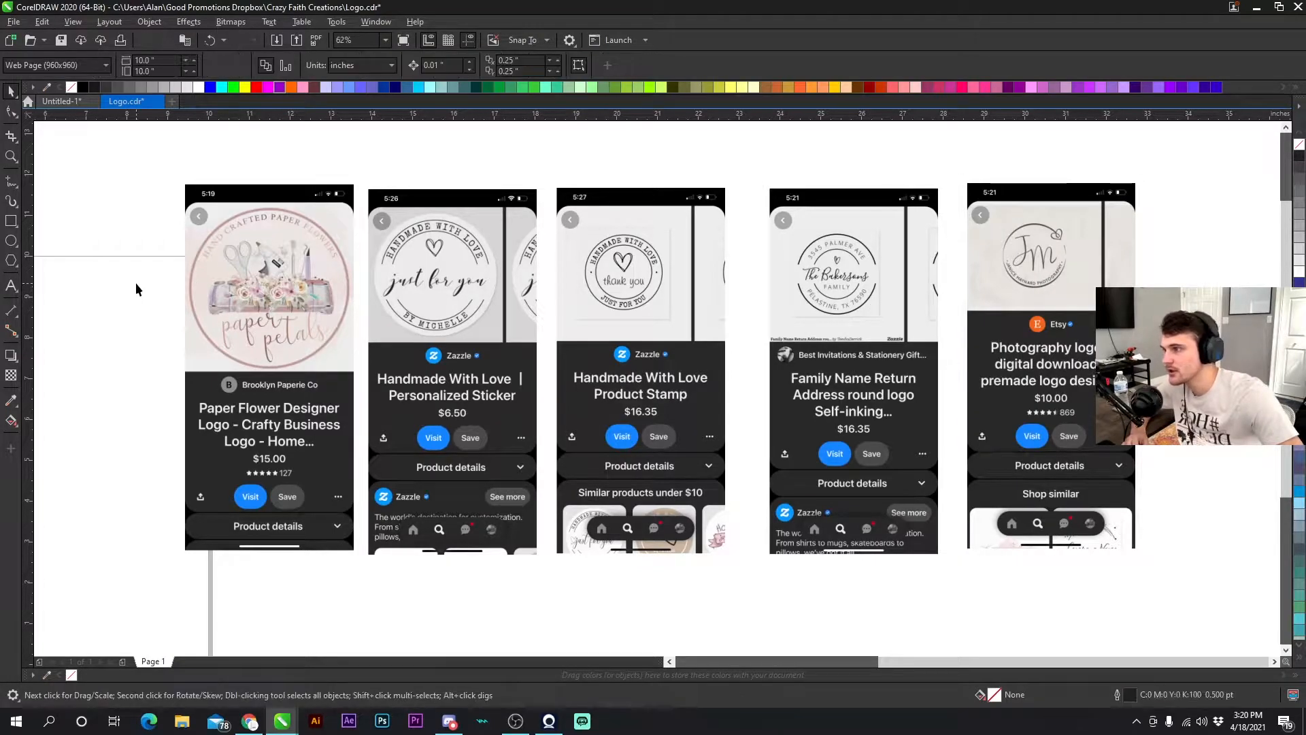
pyautogui.moveTo(493, 376); pyautogui.dragTo(657, 394)
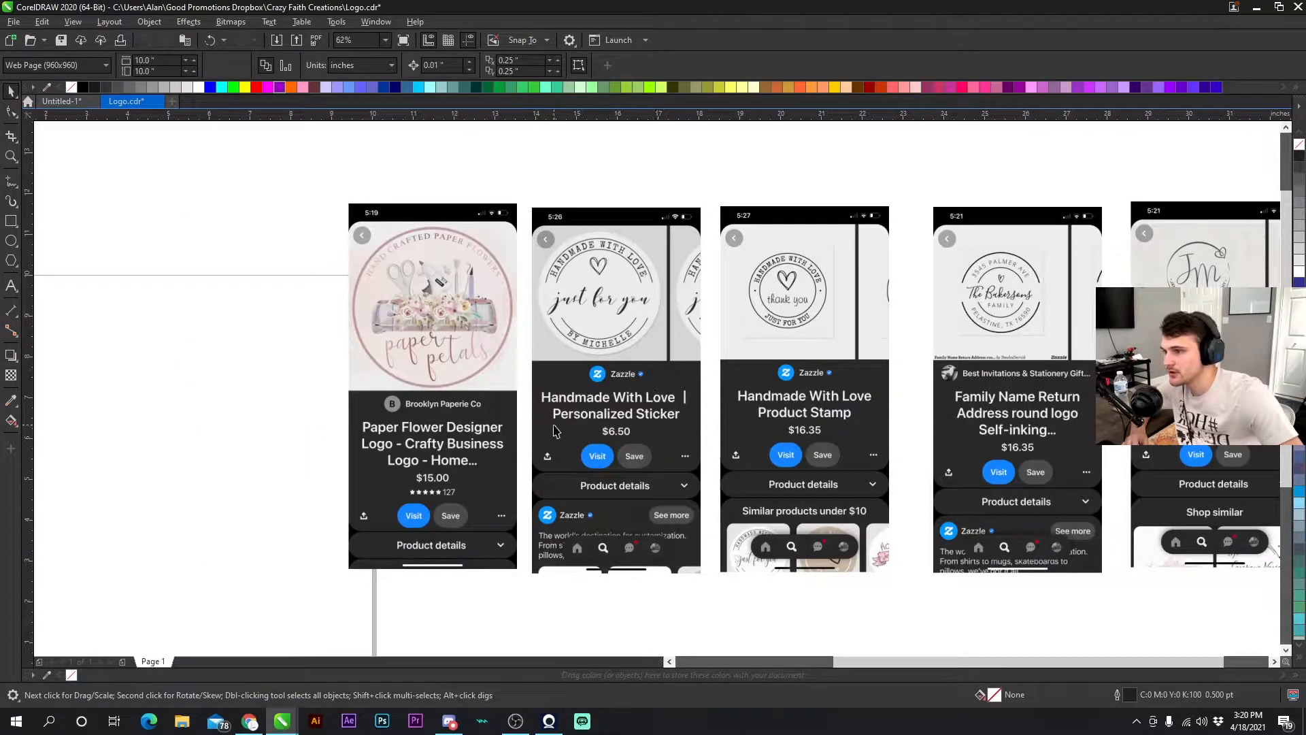
pyautogui.scroll(-2, 597, 413)
pyautogui.scroll(2, 590, 336)
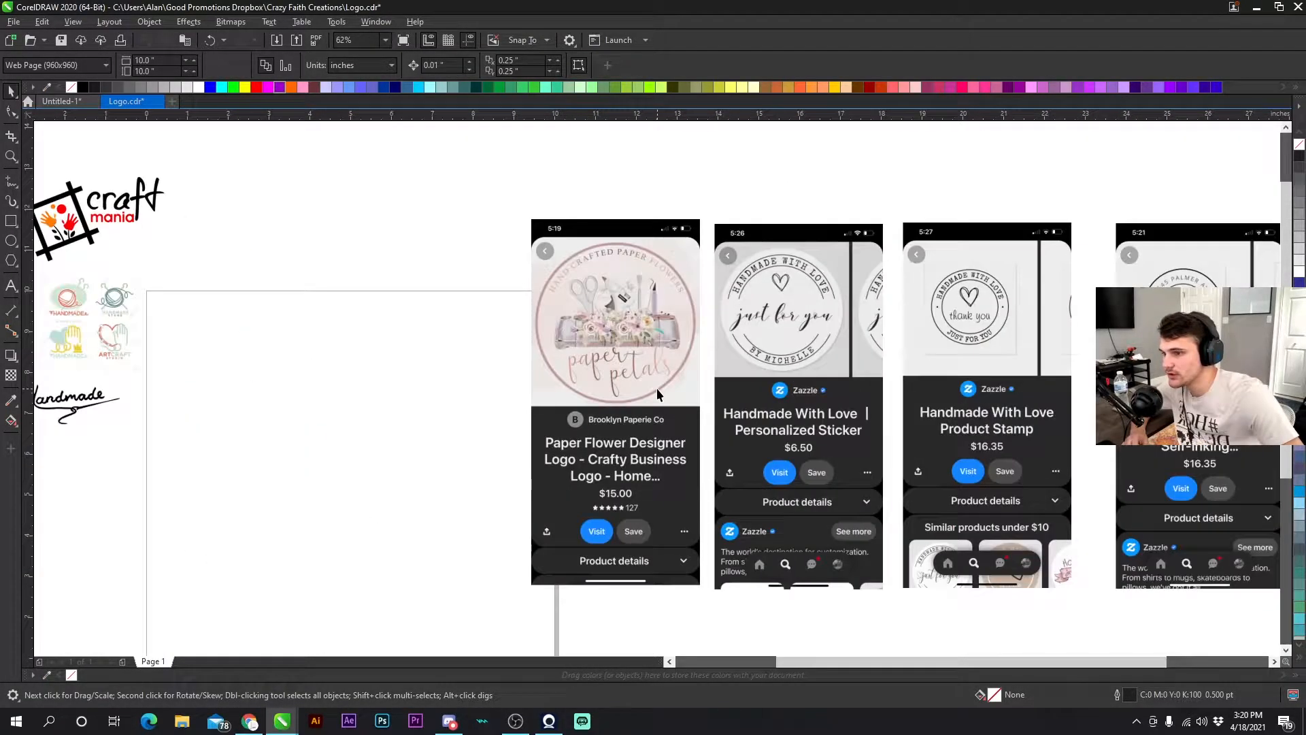
pyautogui.click(634, 297)
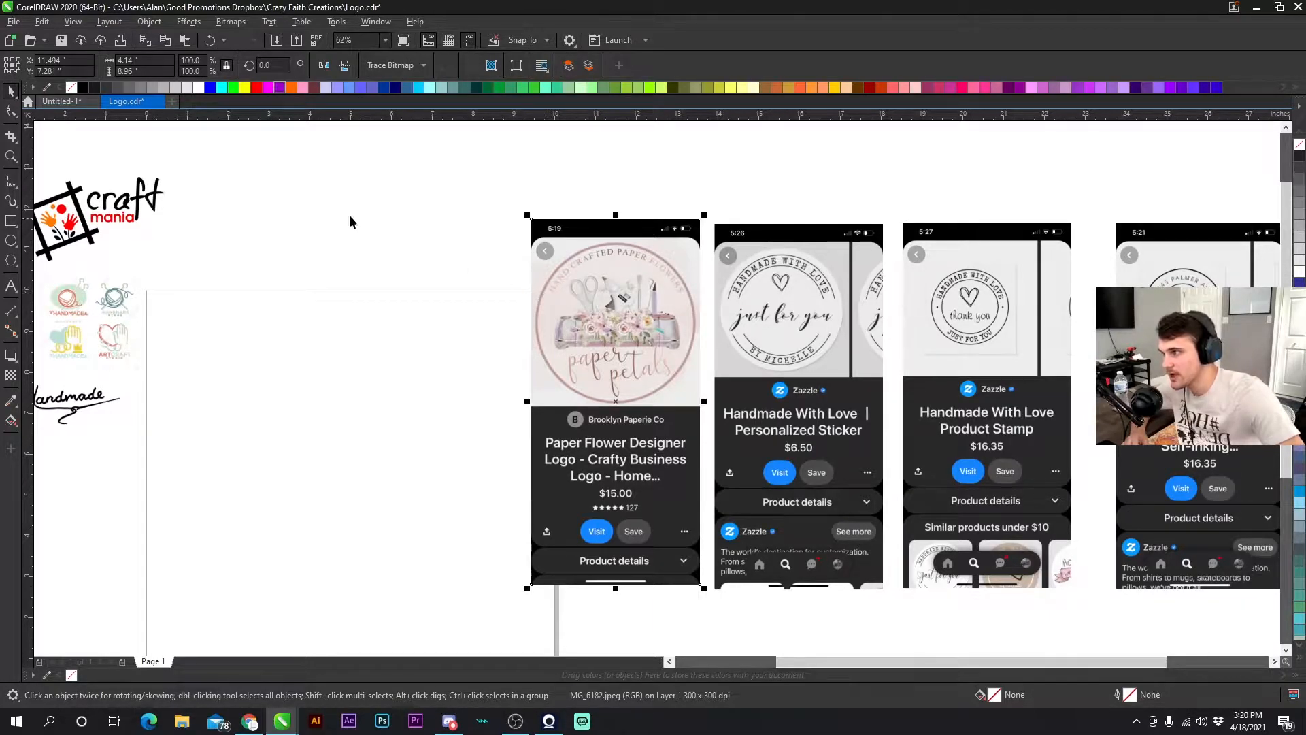
pyautogui.click(502, 289)
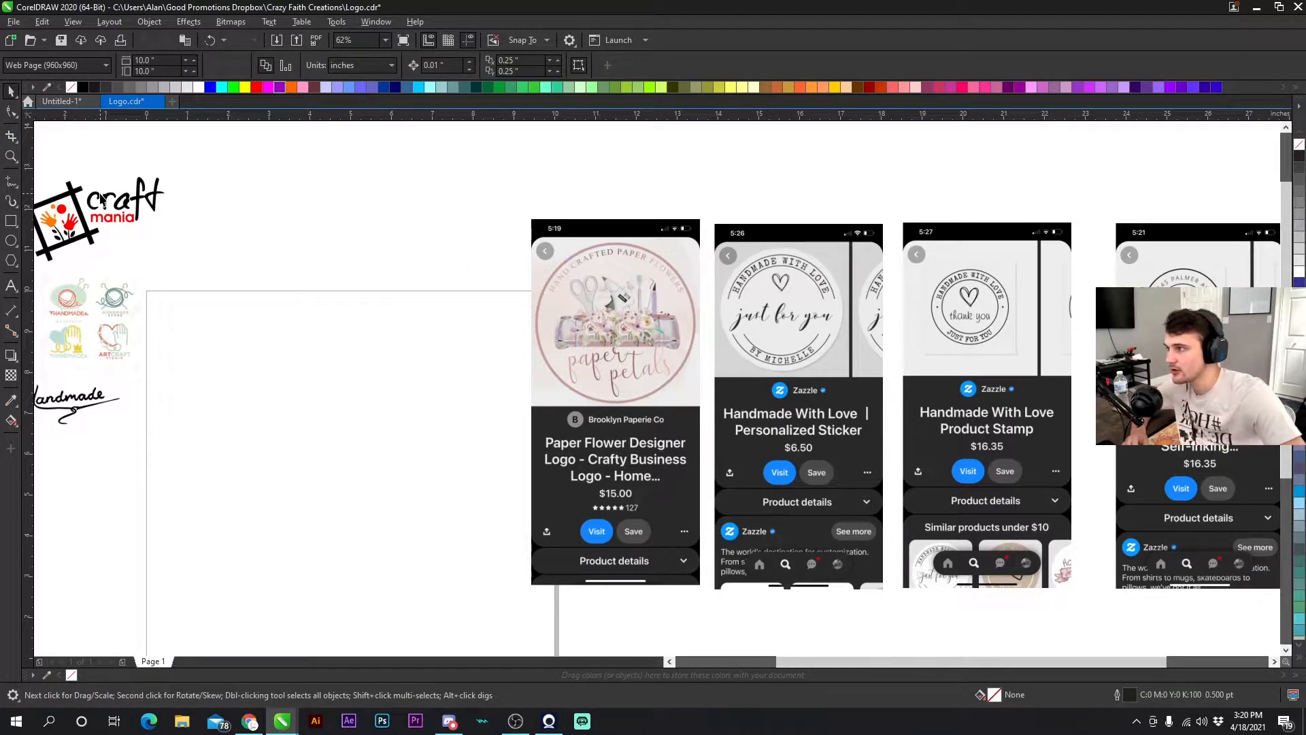
pyautogui.click(10, 138)
pyautogui.moveTo(507, 211); pyautogui.dragTo(750, 500)
pyautogui.scroll(-4, 488, 359)
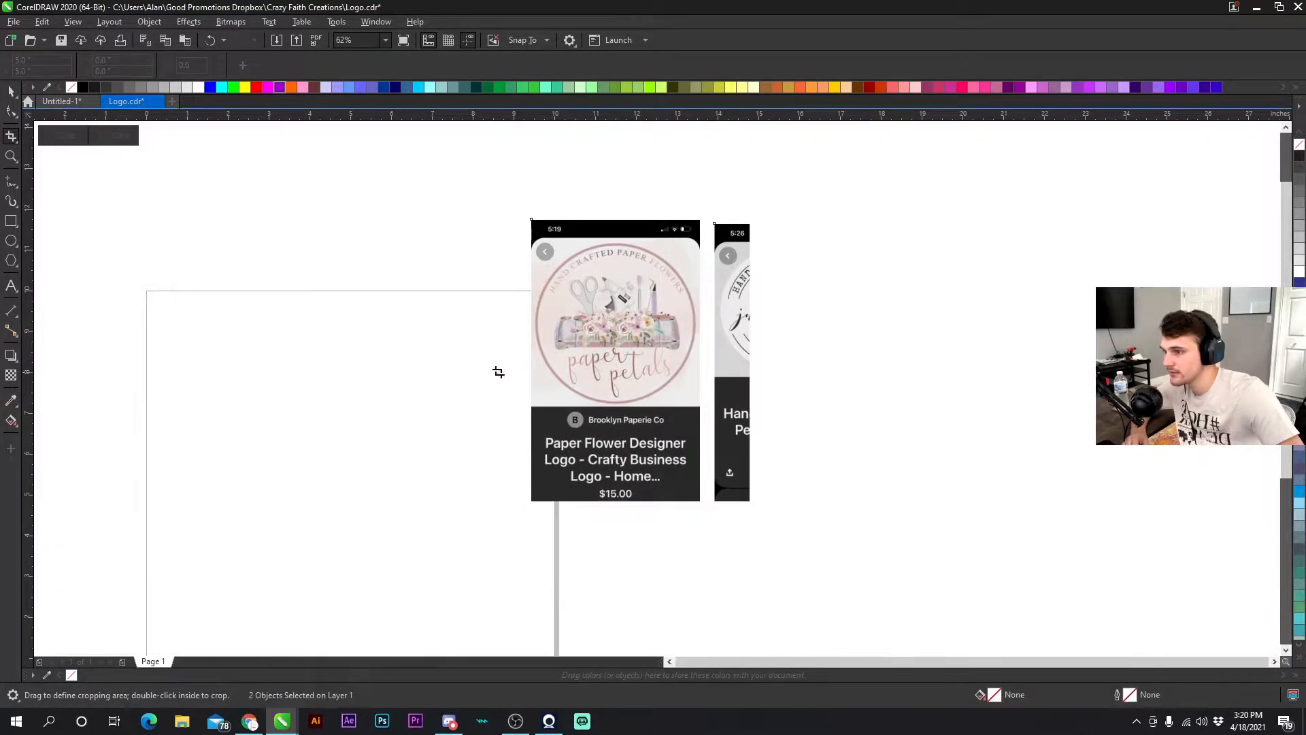
pyautogui.scroll(4, 656, 387)
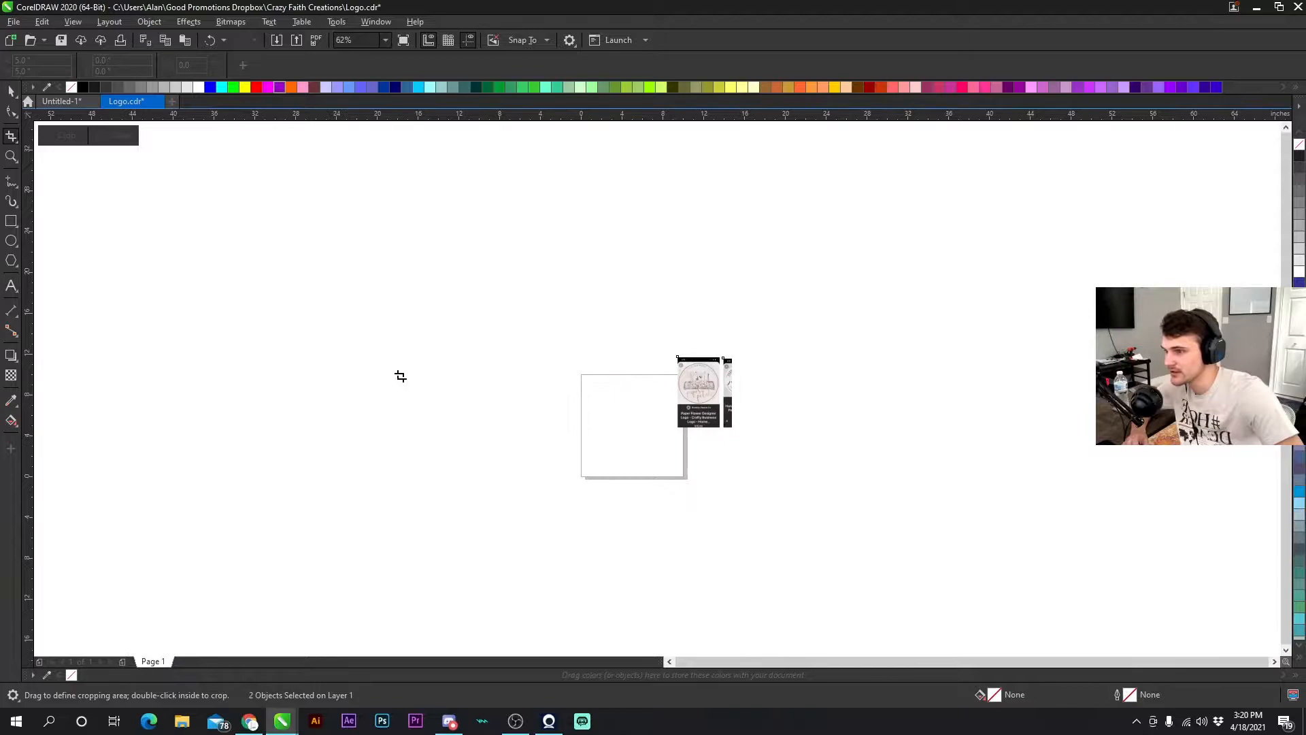
pyautogui.scroll(2, 657, 388)
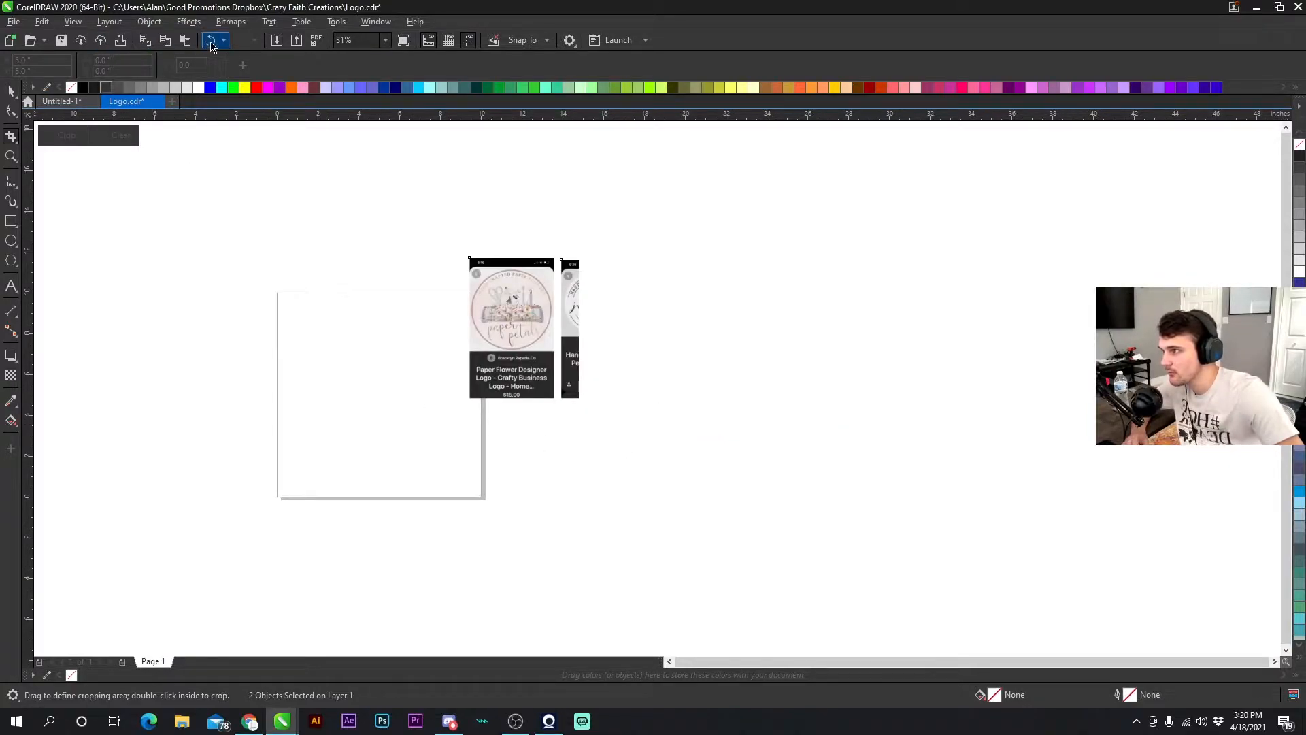
pyautogui.click(210, 40)
# - Crop the first image down to its round Paper Petals logo
pyautogui.click(10, 90)
pyautogui.click(510, 340)
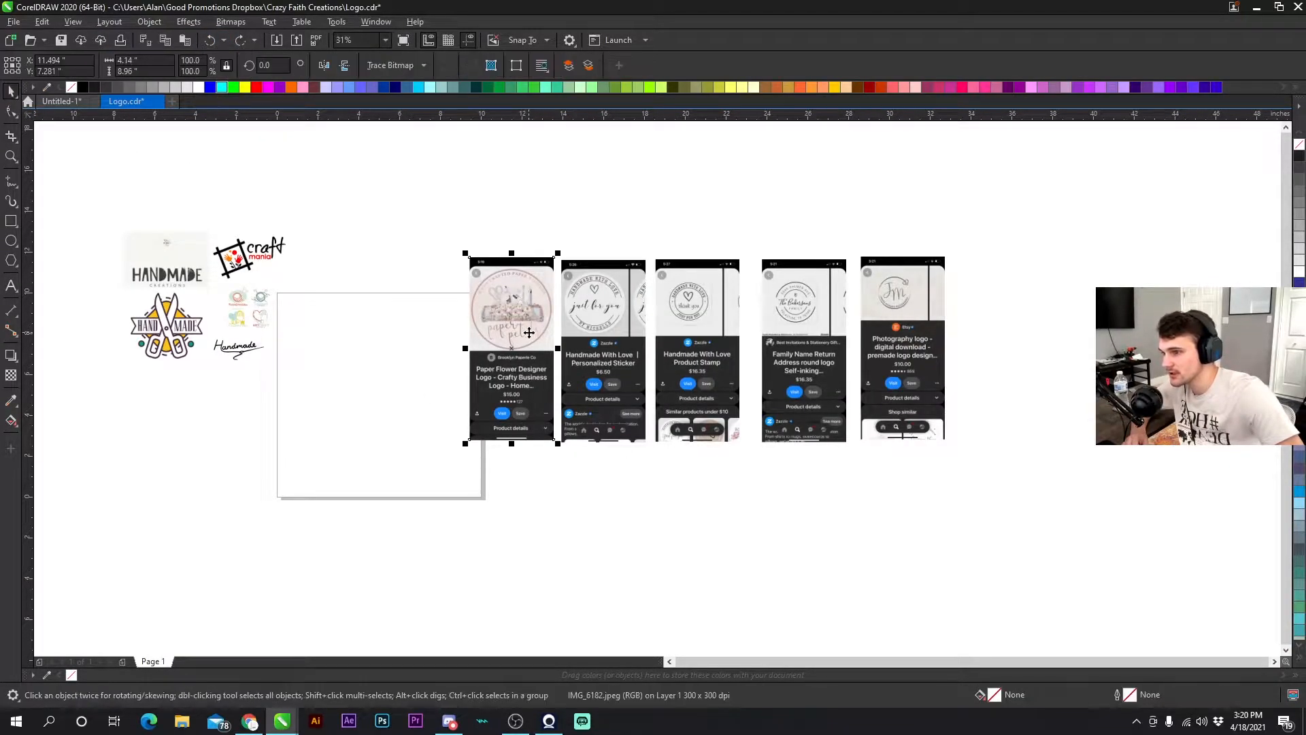
pyautogui.scroll(2, 398, 281)
pyautogui.click(11, 136)
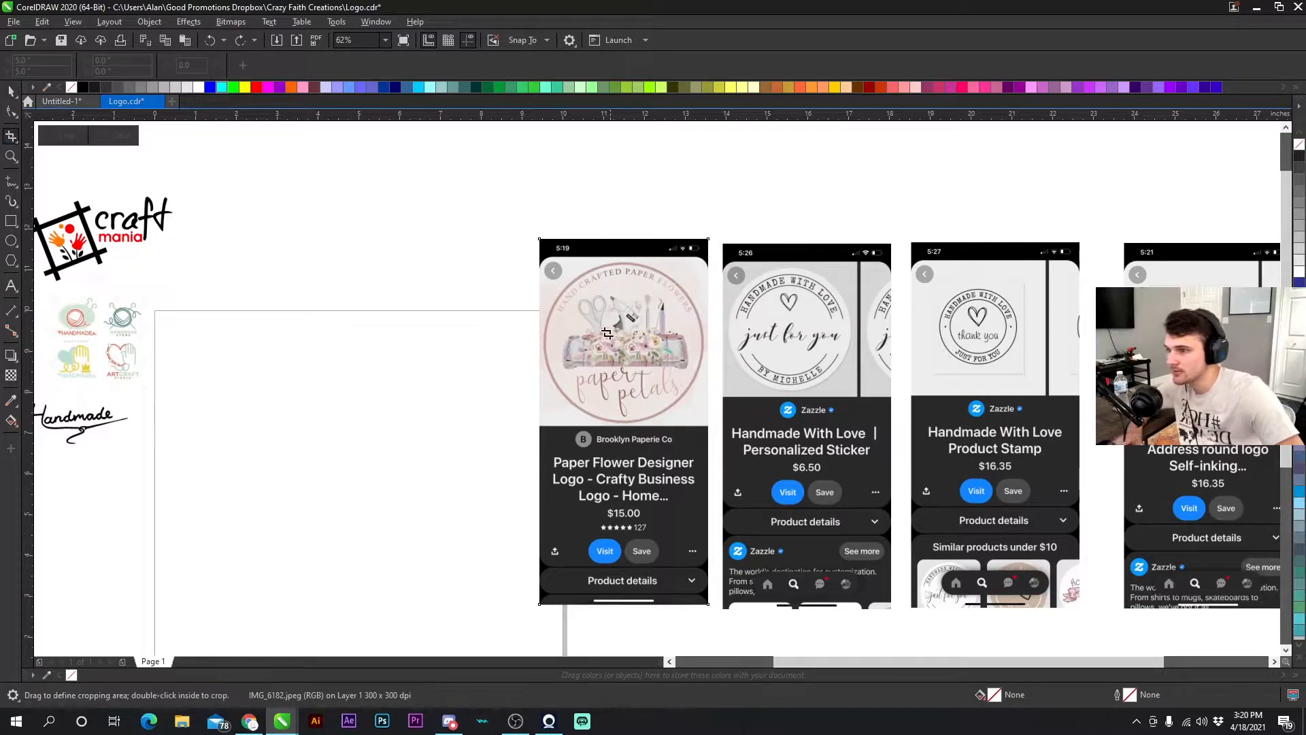
pyautogui.moveTo(544, 259); pyautogui.dragTo(708, 421)
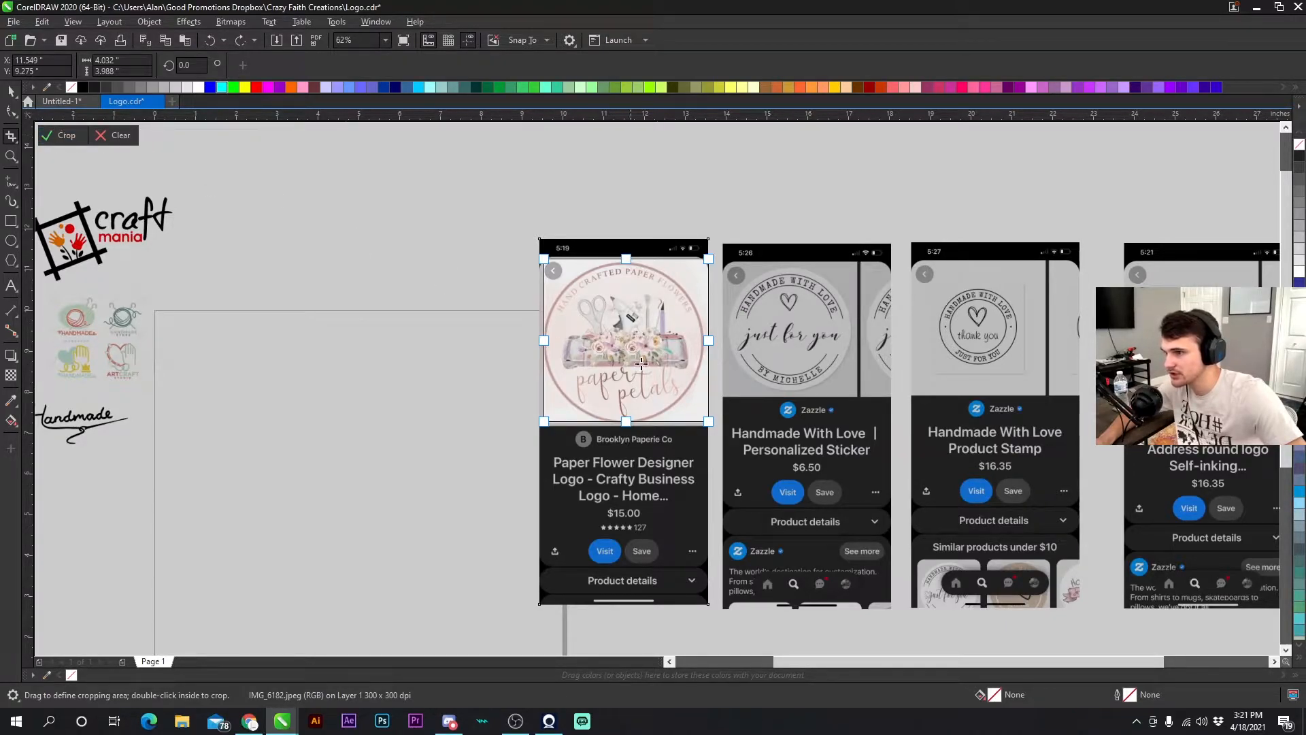
pyautogui.doubleClick(631, 329)
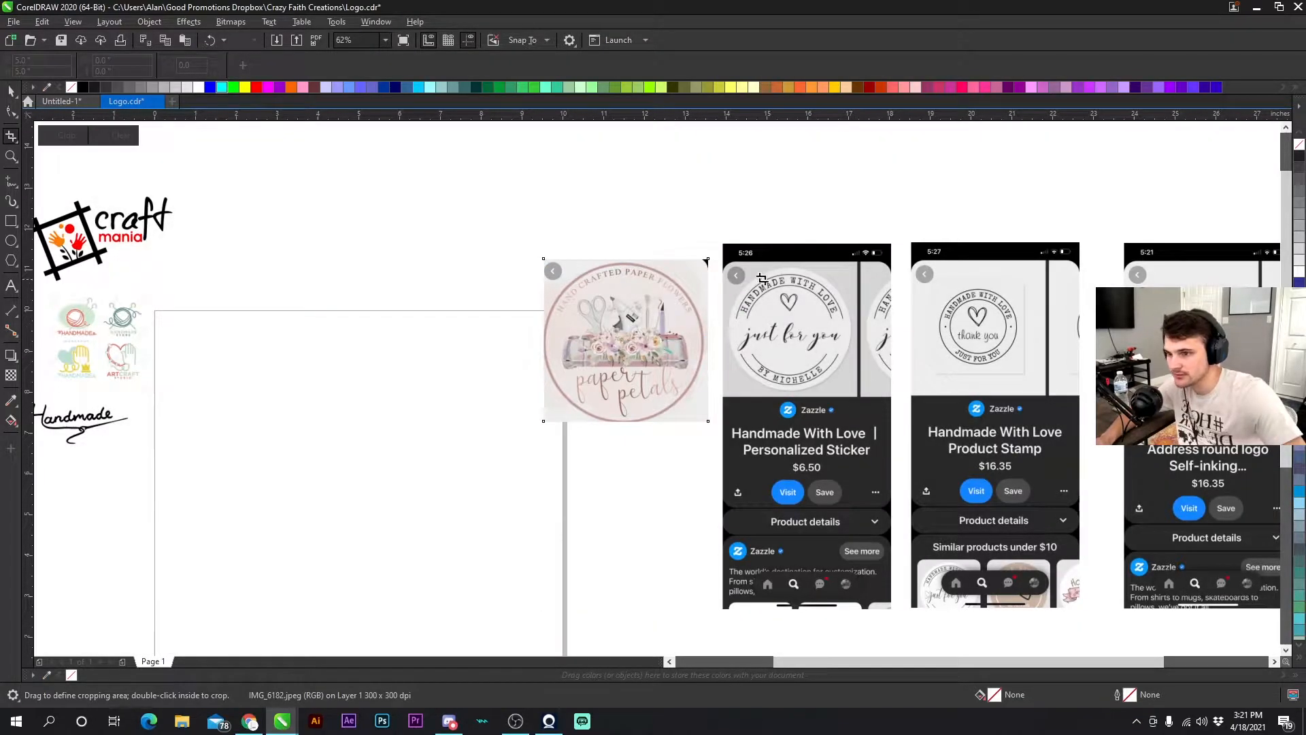
# - Crop the second and third images down to their round logos
pyautogui.moveTo(728, 267); pyautogui.dragTo(863, 393)
pyautogui.doubleClick(826, 353)
pyautogui.moveTo(923, 269); pyautogui.dragTo(1039, 390)
pyautogui.doubleClick(1001, 338)
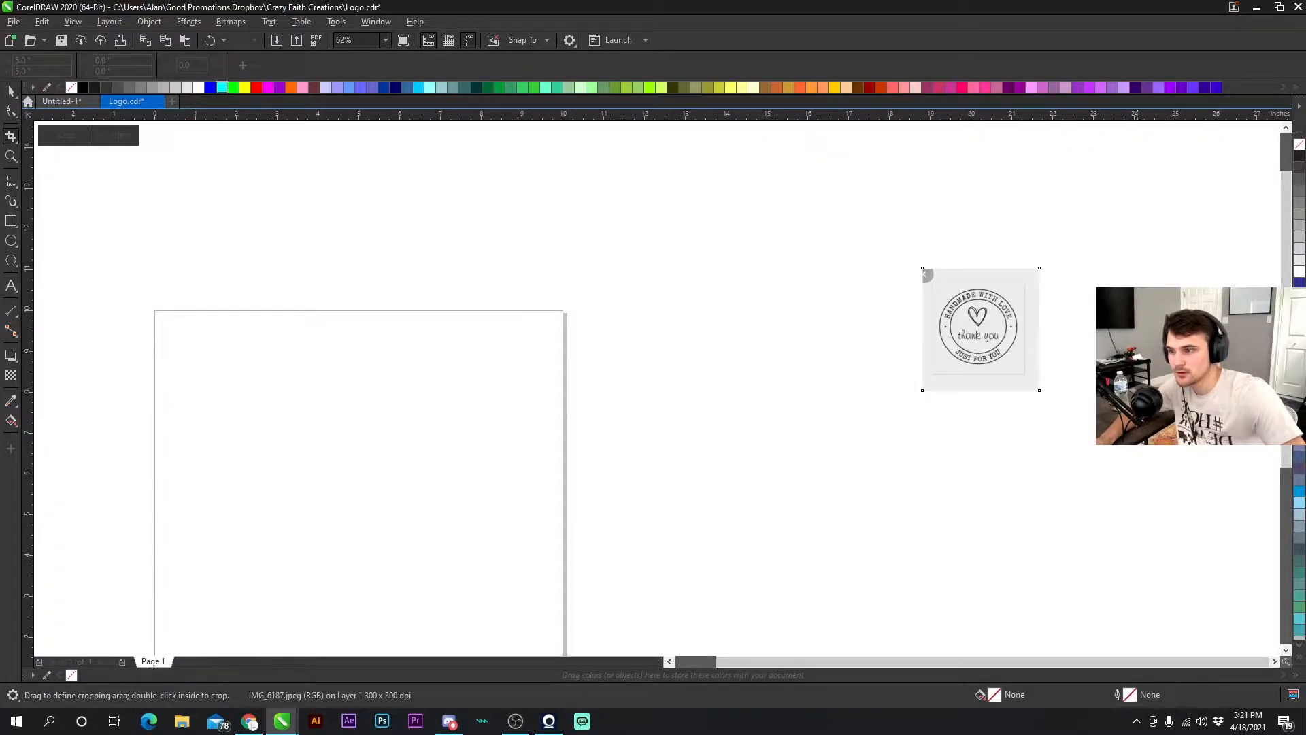
# - Undo the last two crops
pyautogui.scroll(-2, 616, 397)
pyautogui.scroll(2, 646, 396)
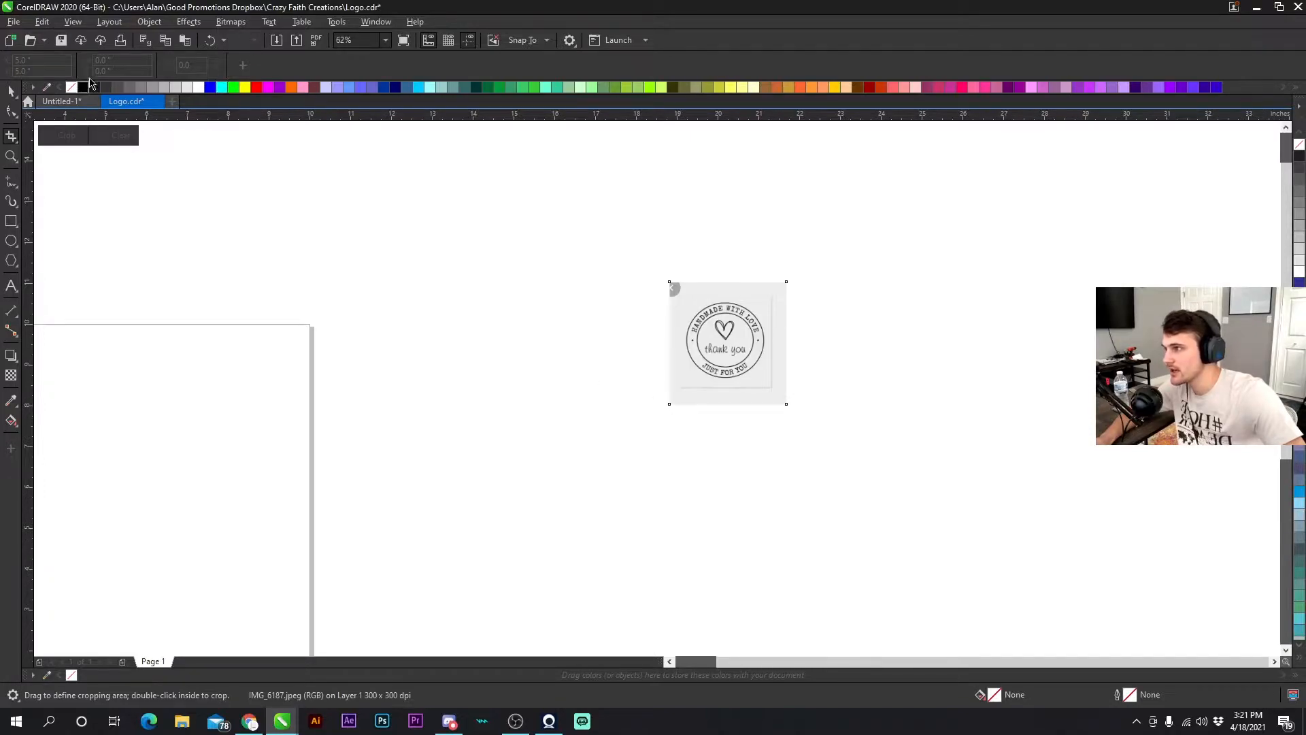
pyautogui.click(208, 42)
pyautogui.click(209, 42)
pyautogui.scroll(-2, 658, 389)
pyautogui.scroll(2, 658, 389)
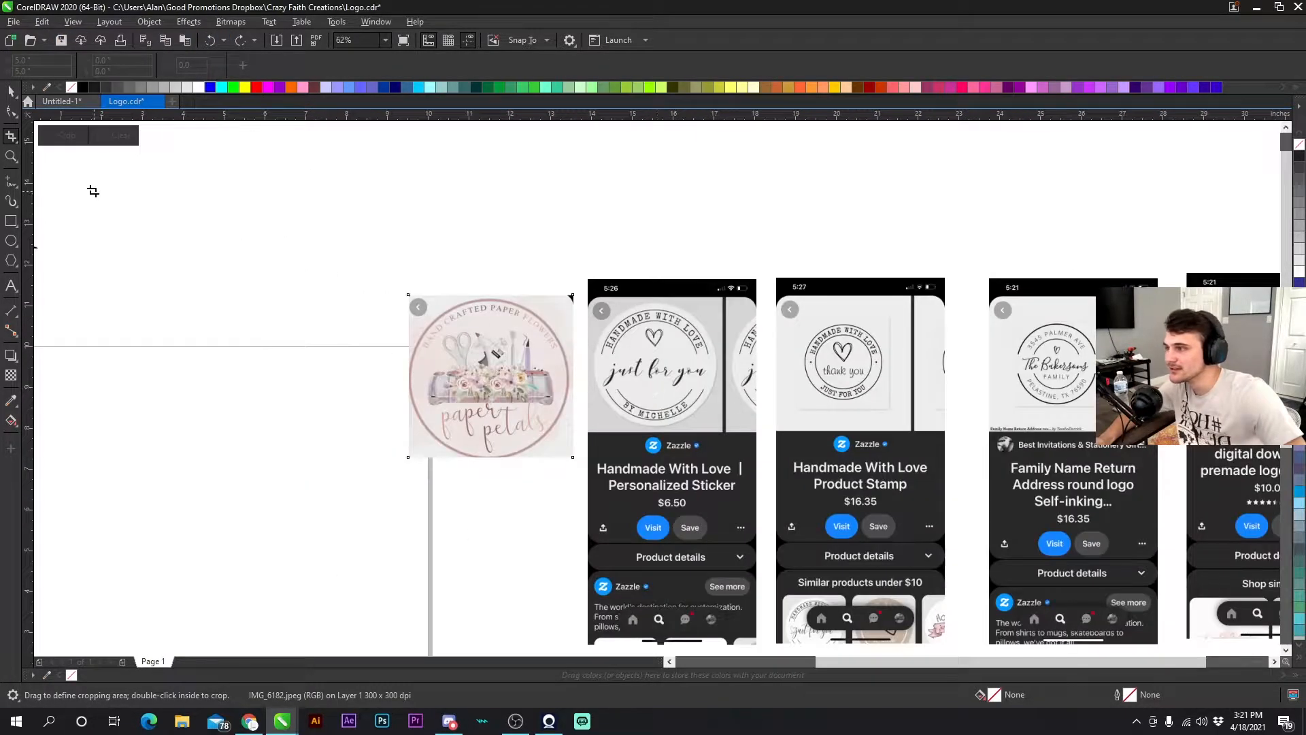
# - Crop the second image down to its Handmade With Love sticker logo
pyautogui.click(11, 92)
pyautogui.click(647, 340)
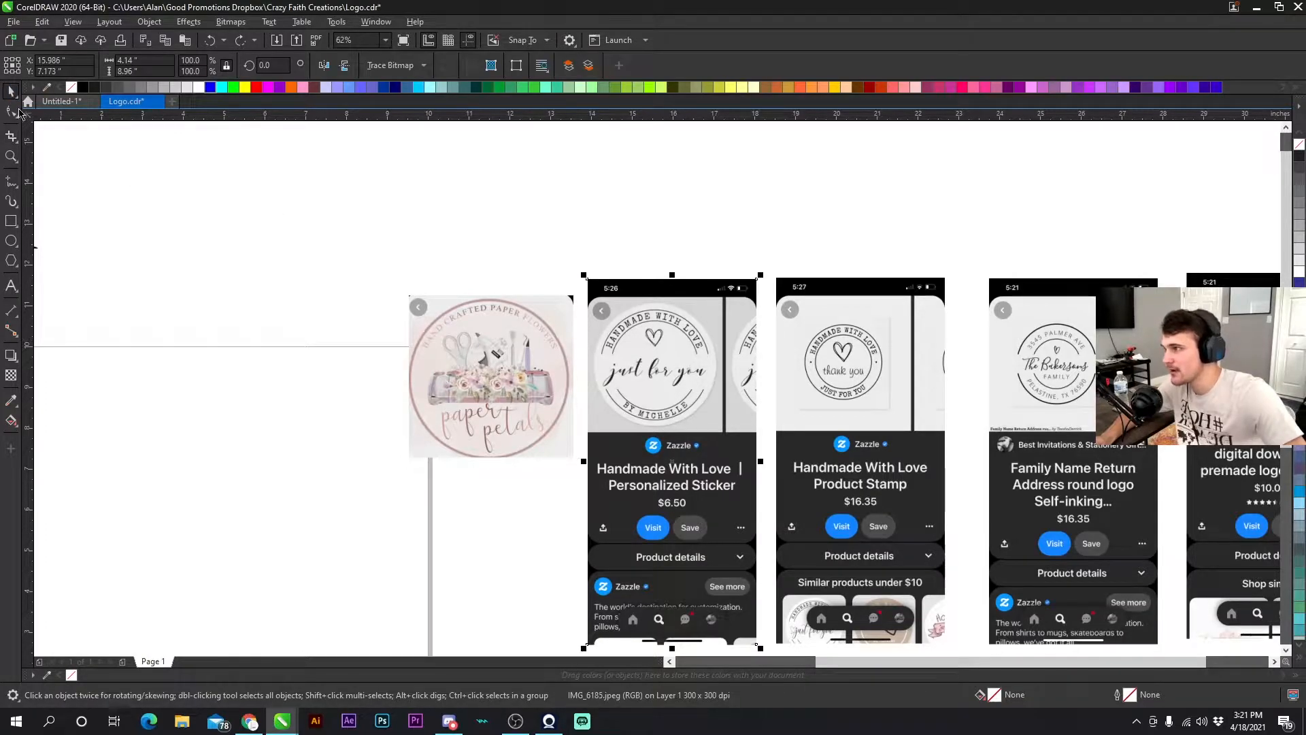
pyautogui.click(11, 136)
pyautogui.moveTo(598, 306); pyautogui.dragTo(729, 431)
pyautogui.doubleClick(680, 371)
pyautogui.scroll(-2, 856, 392)
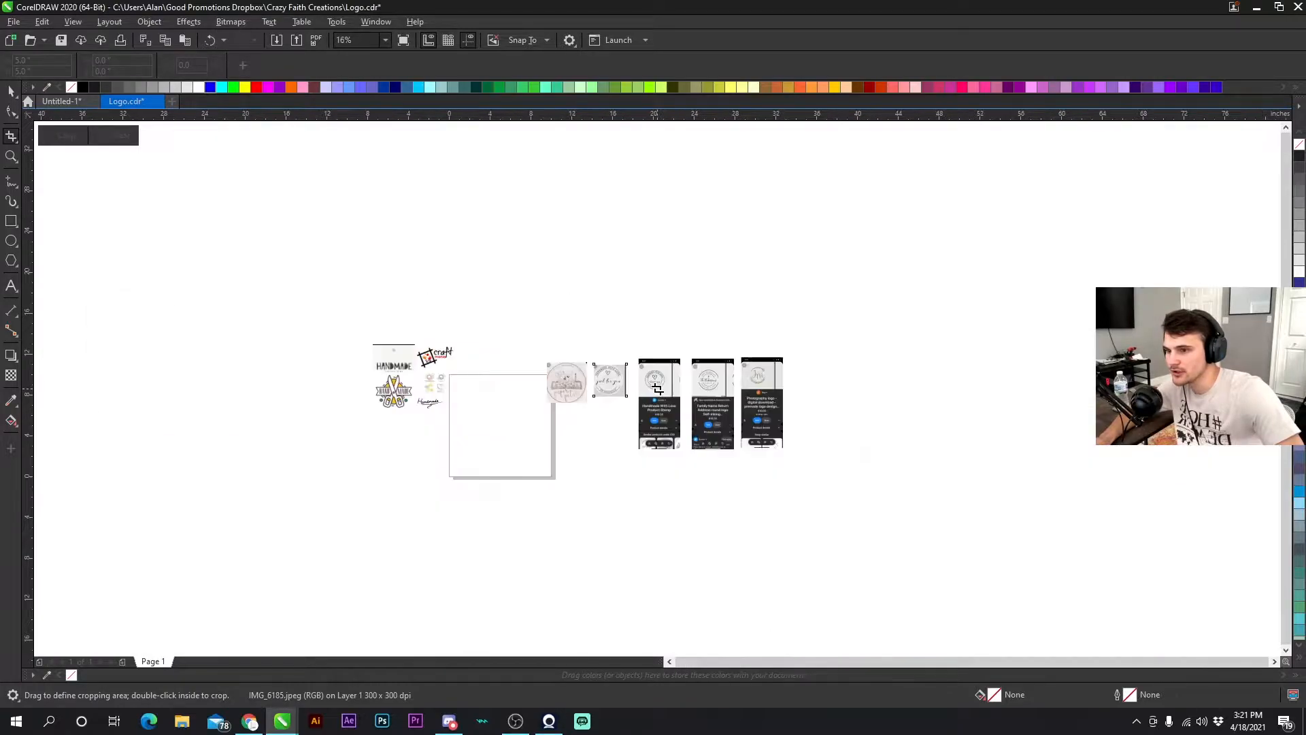
pyautogui.scroll(2, 657, 388)
# - Crop the third image down to its thank you stamp logo
pyautogui.click(11, 91)
pyautogui.click(661, 362)
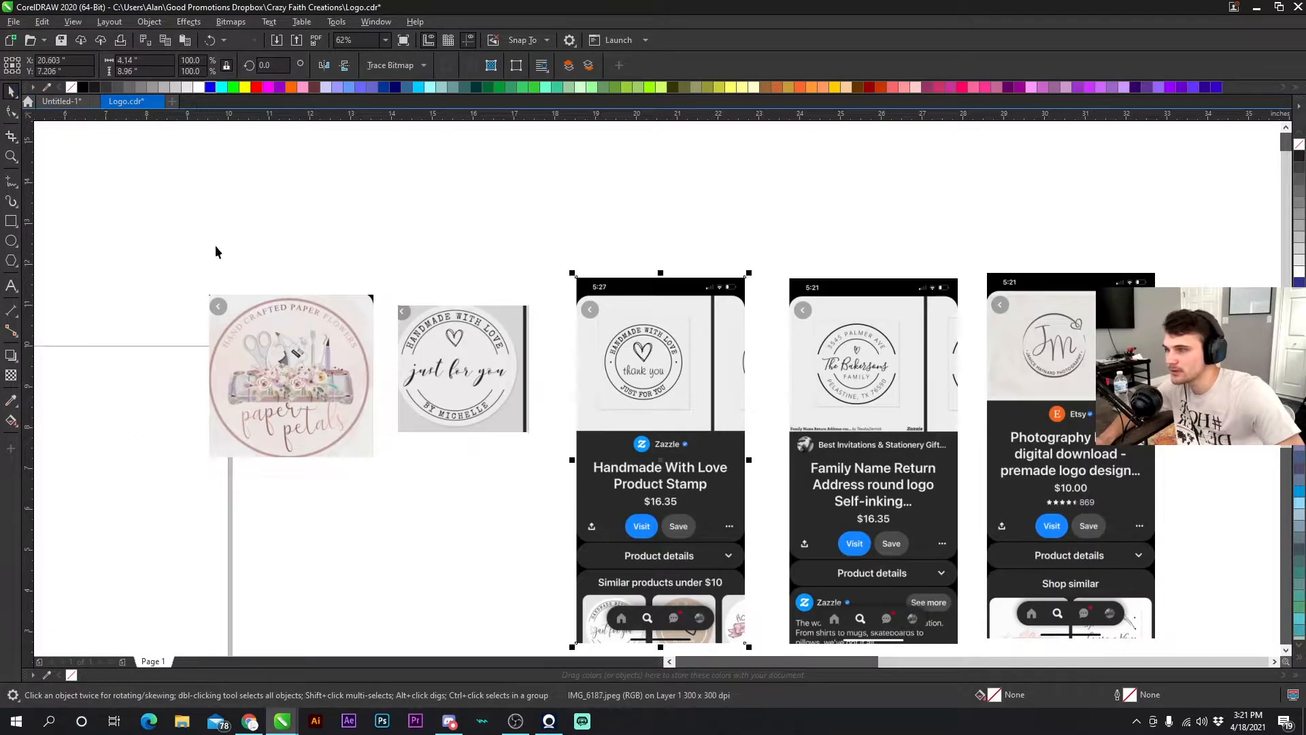
pyautogui.click(11, 133)
pyautogui.moveTo(589, 307); pyautogui.dragTo(710, 416)
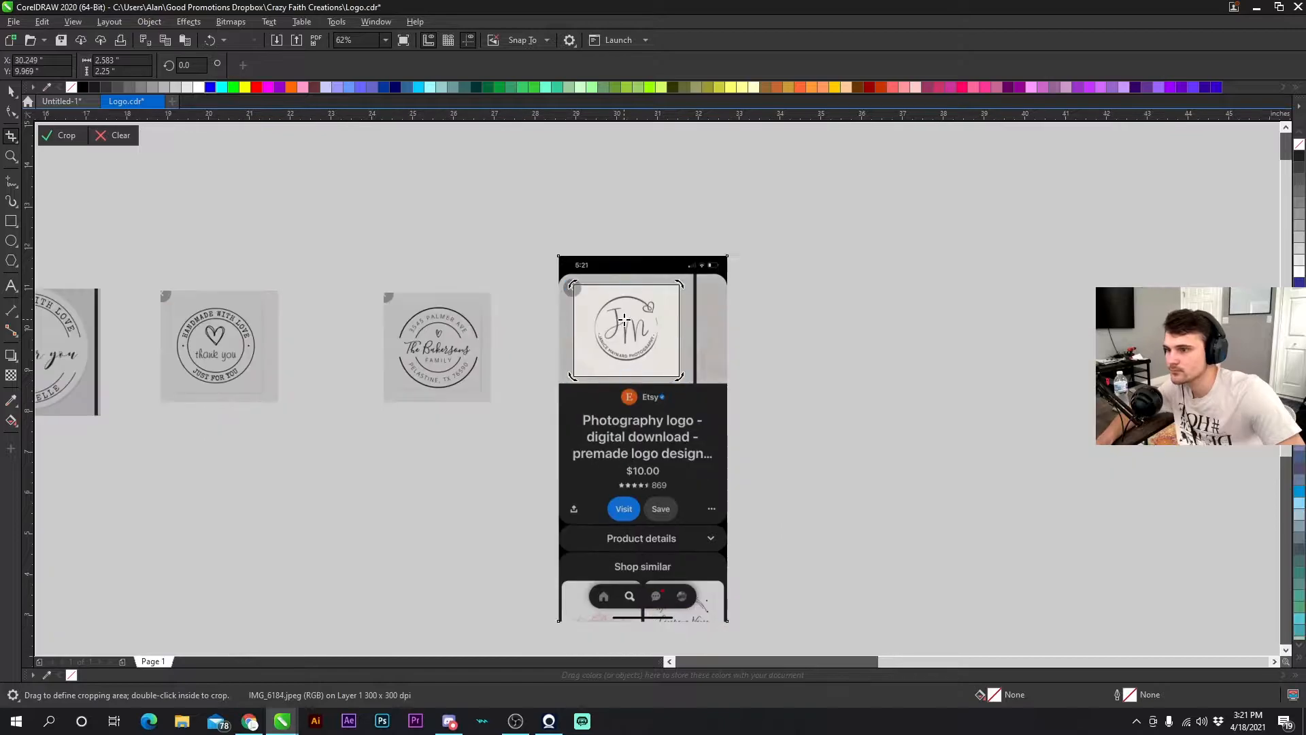
pyautogui.click(67, 135)
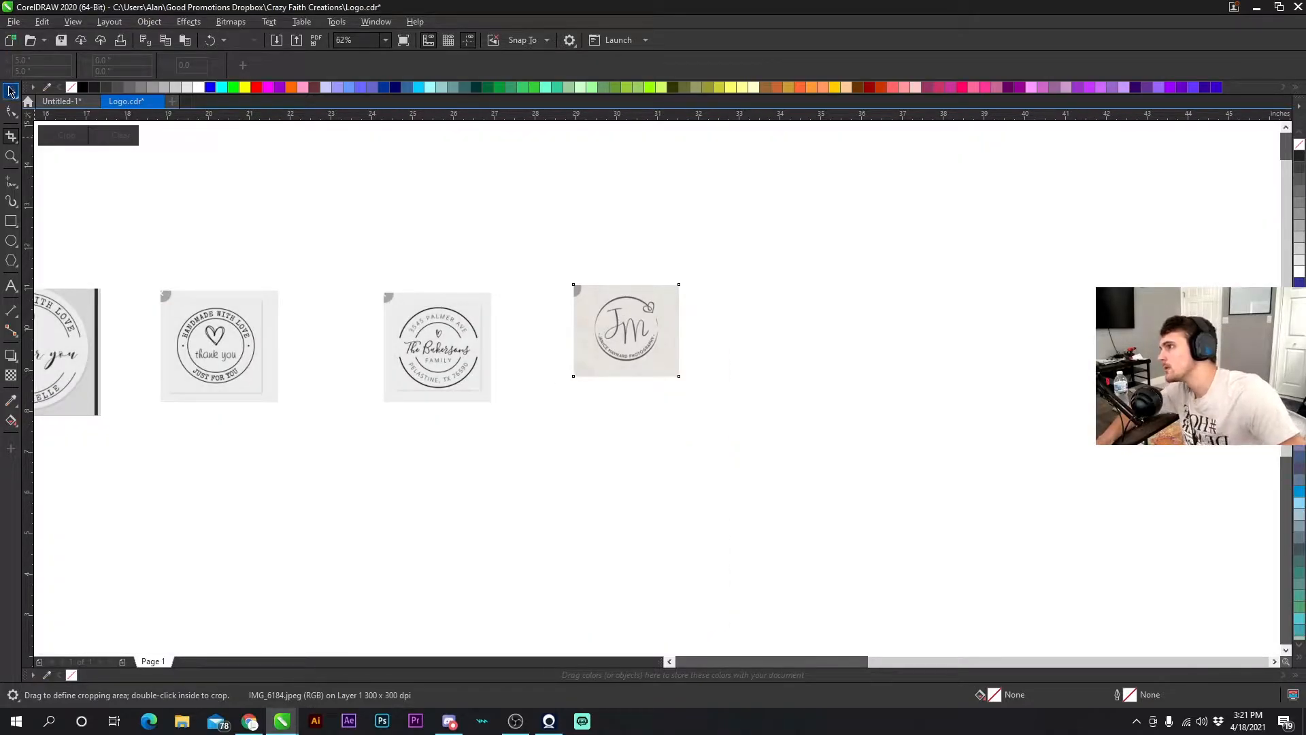
# - Move the cropped JM logo image left, closer to the other logos
pyautogui.click(11, 90)
pyautogui.moveTo(616, 320); pyautogui.dragTo(526, 359)
pyautogui.press('F3')
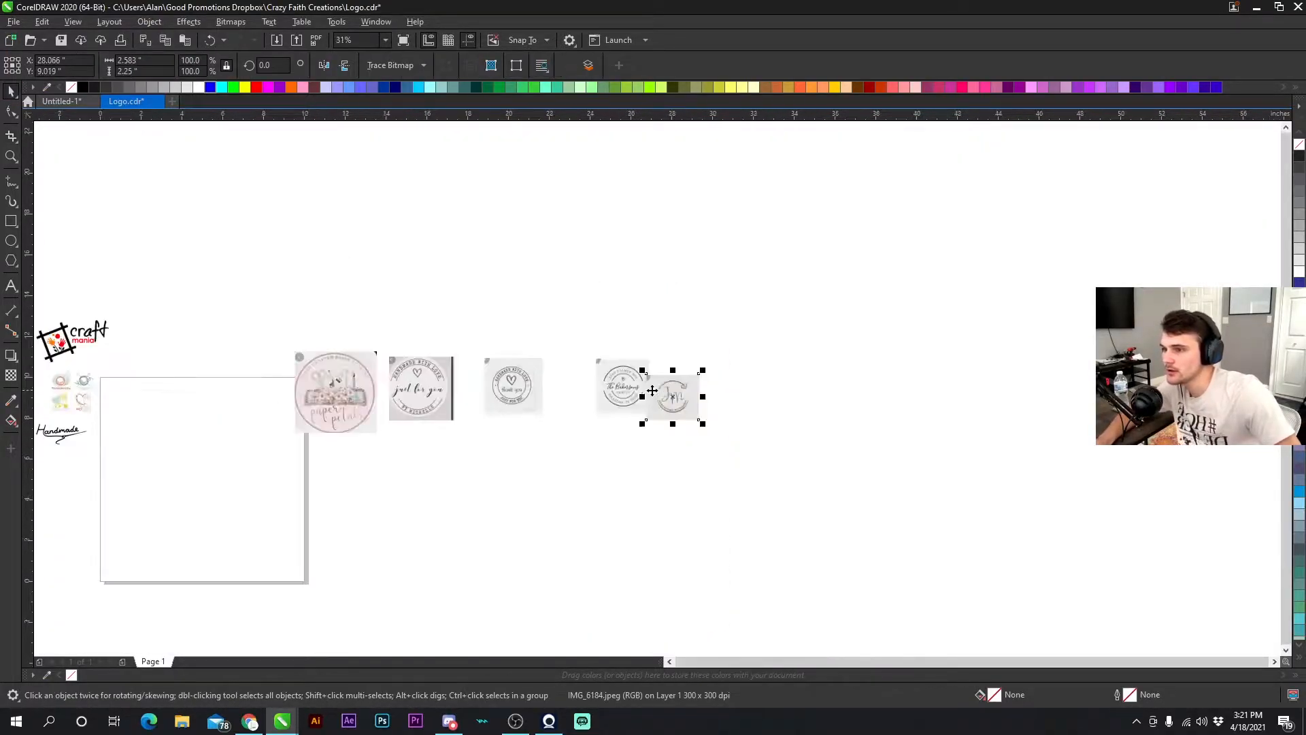
# - Set the paper petals logo image's height to 4 inches
pyautogui.moveTo(624, 389); pyautogui.dragTo(662, 393)
pyautogui.click(362, 397)
pyautogui.click(419, 385)
pyautogui.click(514, 390)
pyautogui.click(672, 398)
pyautogui.click(369, 392)
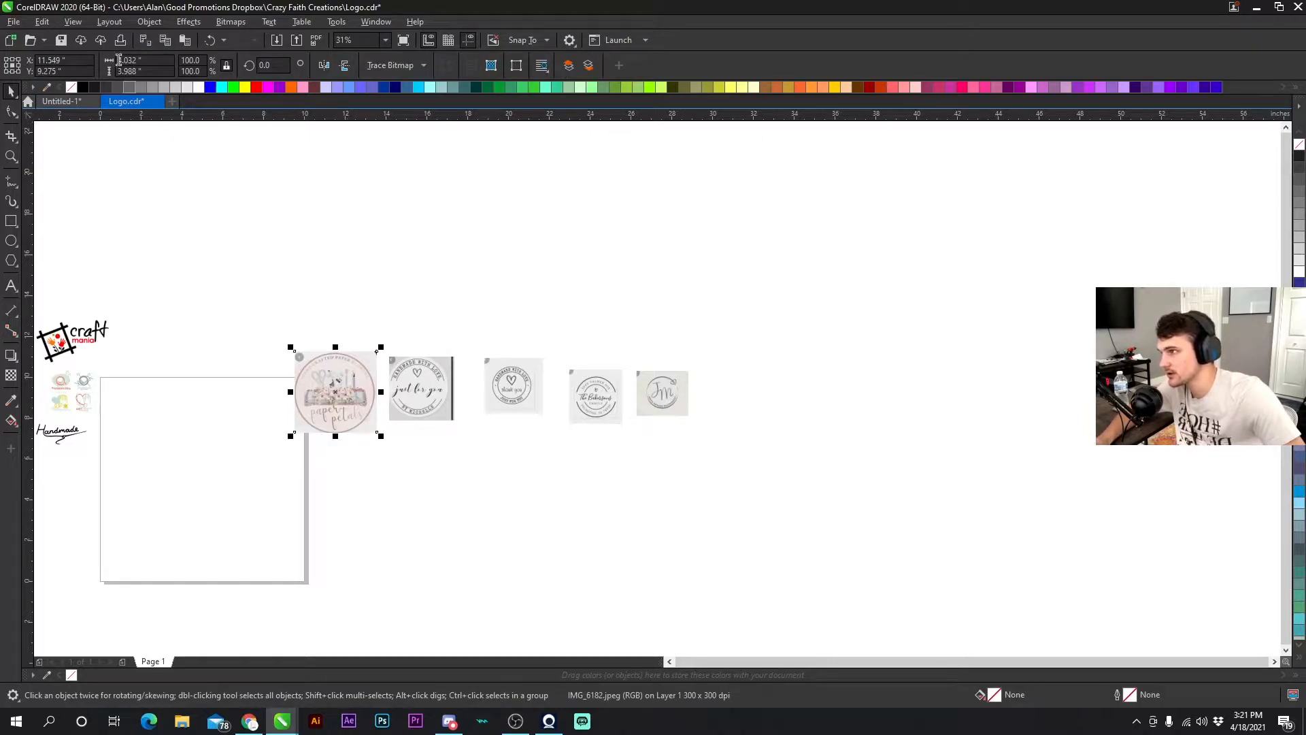
pyautogui.moveTo(162, 70); pyautogui.dragTo(35, 84)
pyautogui.write('4')
pyautogui.press('Return')
# - Move the Handmade With Love image aside and set its height to 4 inches
pyautogui.click(408, 354)
pyautogui.click(408, 357)
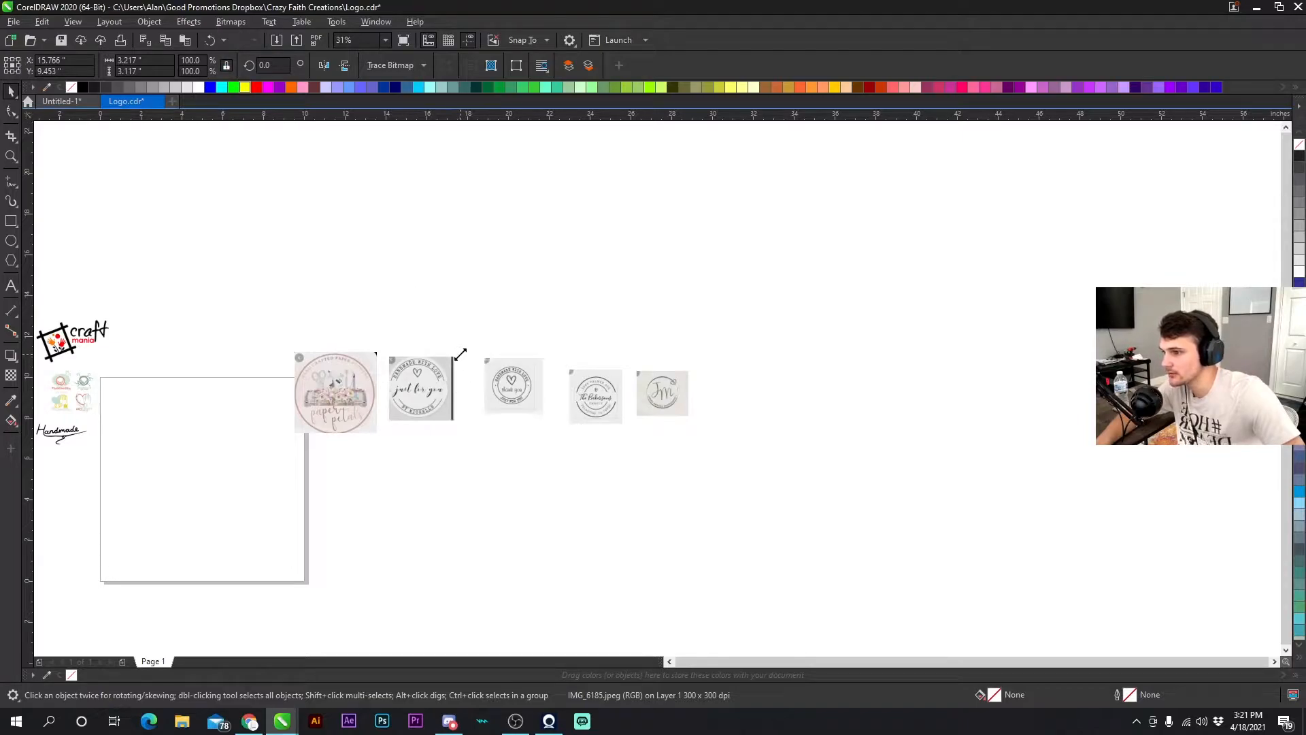
pyautogui.moveTo(460, 353); pyautogui.dragTo(604, 211)
pyautogui.moveTo(470, 282); pyautogui.dragTo(896, 263)
pyautogui.click(638, 288)
pyautogui.click(864, 272)
pyautogui.doubleClick(146, 72)
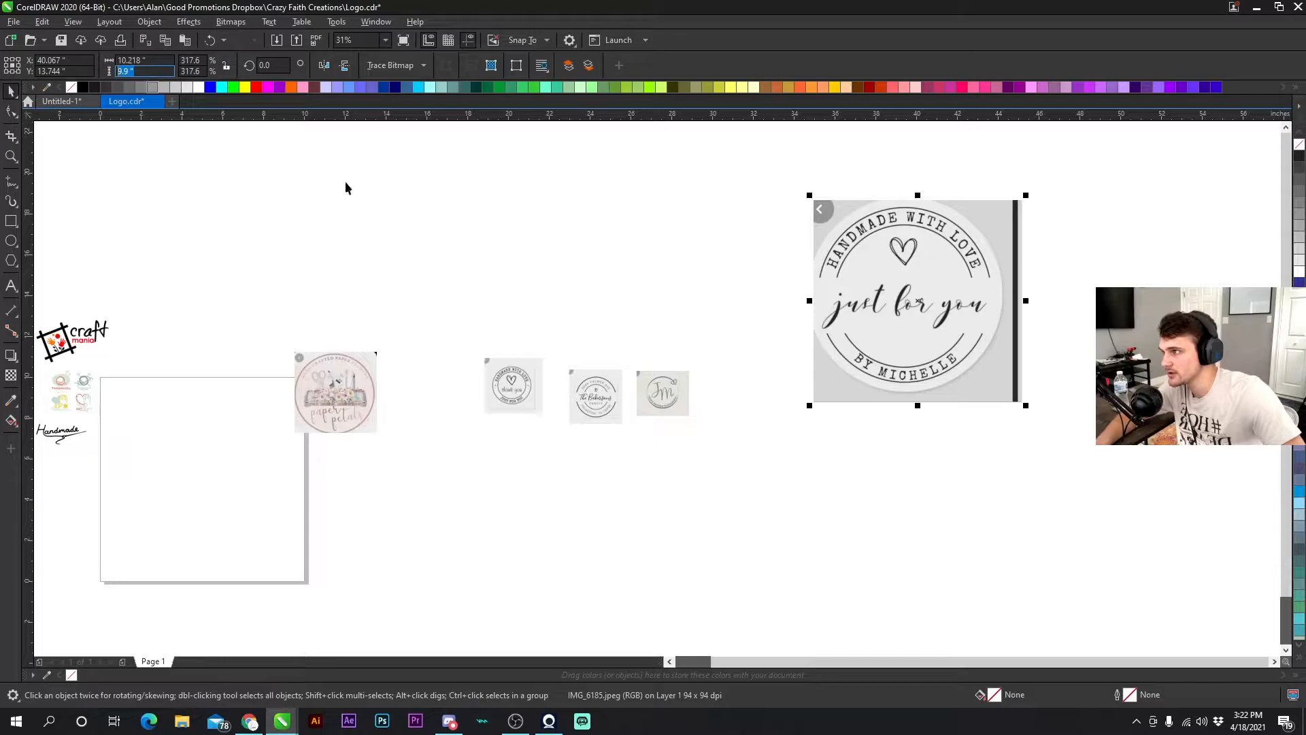
pyautogui.write('4')
pyautogui.press('Return')
pyautogui.click(209, 40)
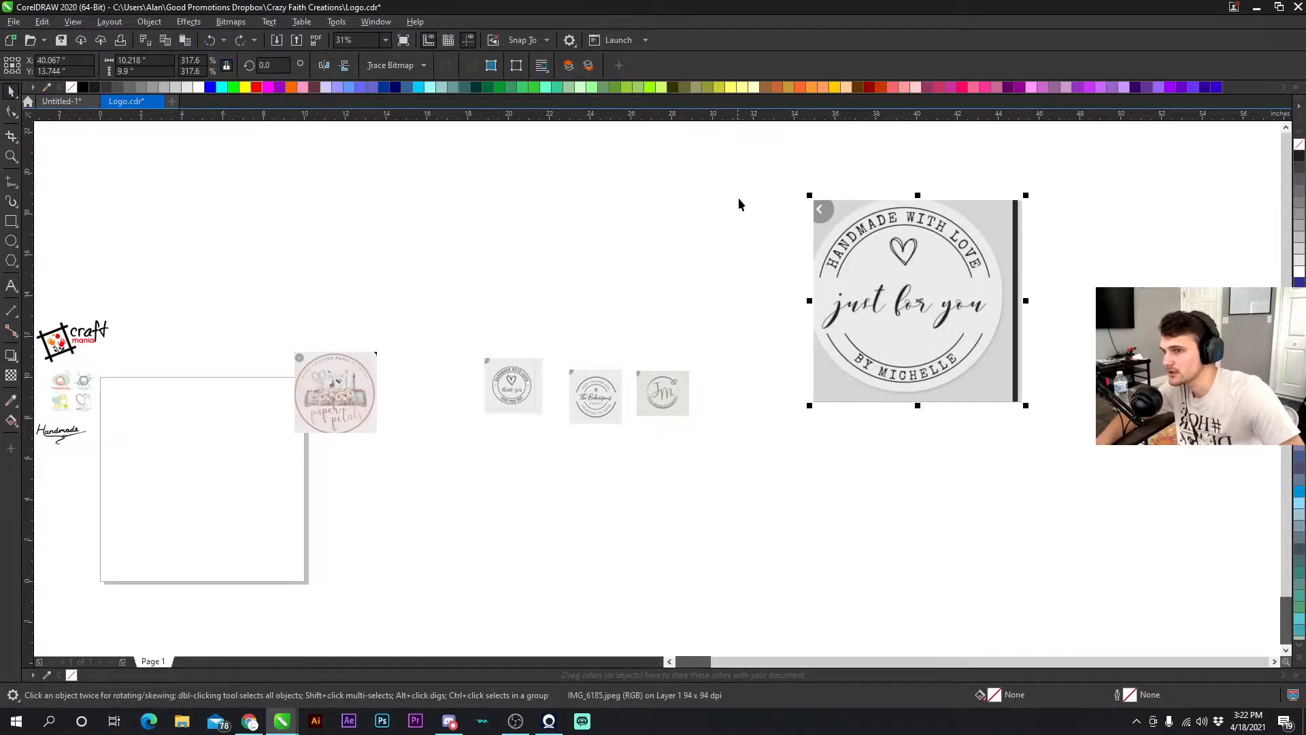
pyautogui.doubleClick(129, 72)
pyautogui.write('4')
pyautogui.click(338, 211)
# - Set the Bakersons logo image's height to 4 inches
pyautogui.click(508, 364)
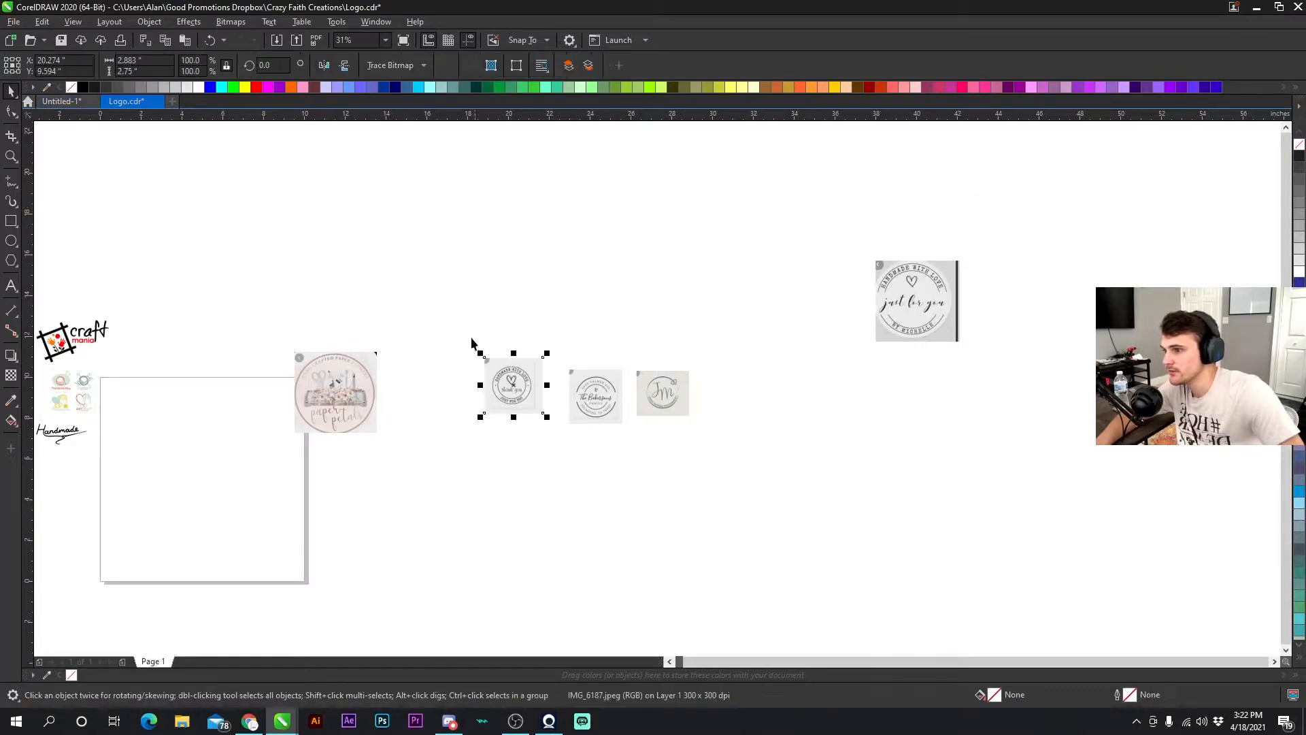
pyautogui.click(600, 402)
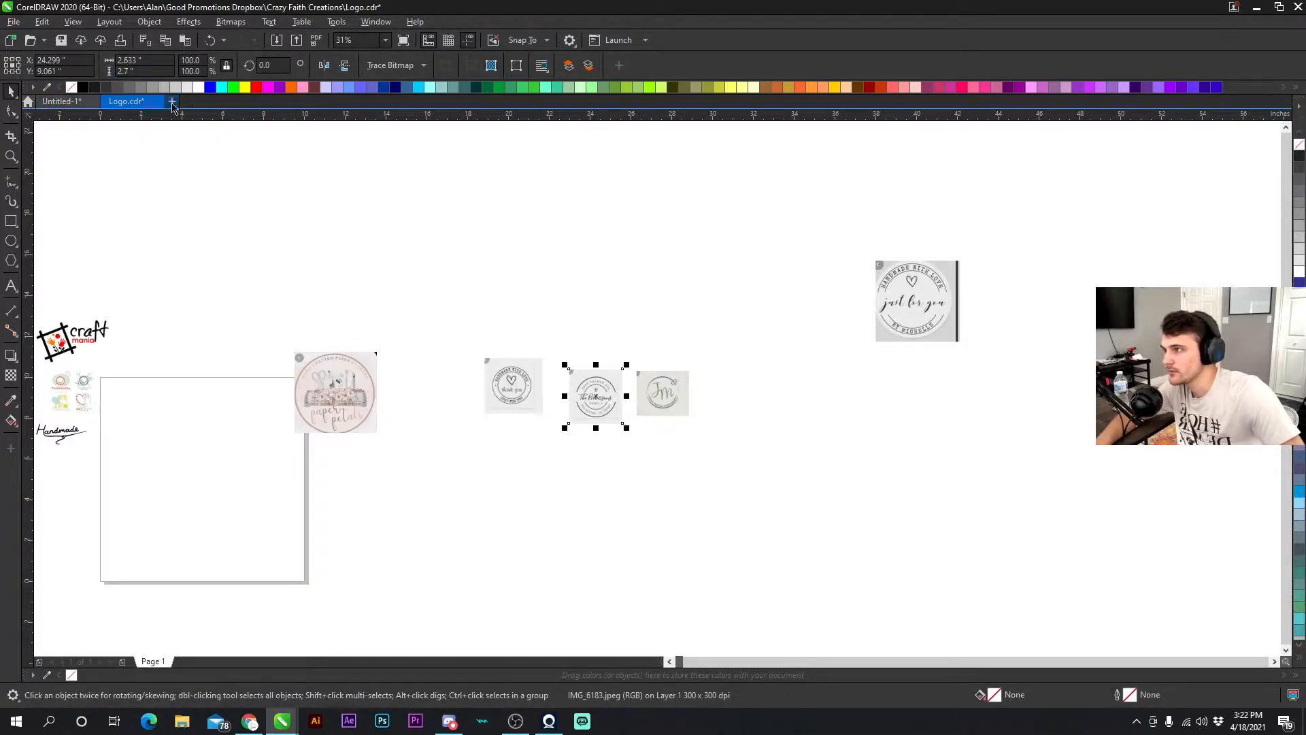
pyautogui.write('4')
pyautogui.click(347, 272)
# - Set the JM logo image's height to 4 inches and shift the thank you and Bakersons images left
pyautogui.click(656, 384)
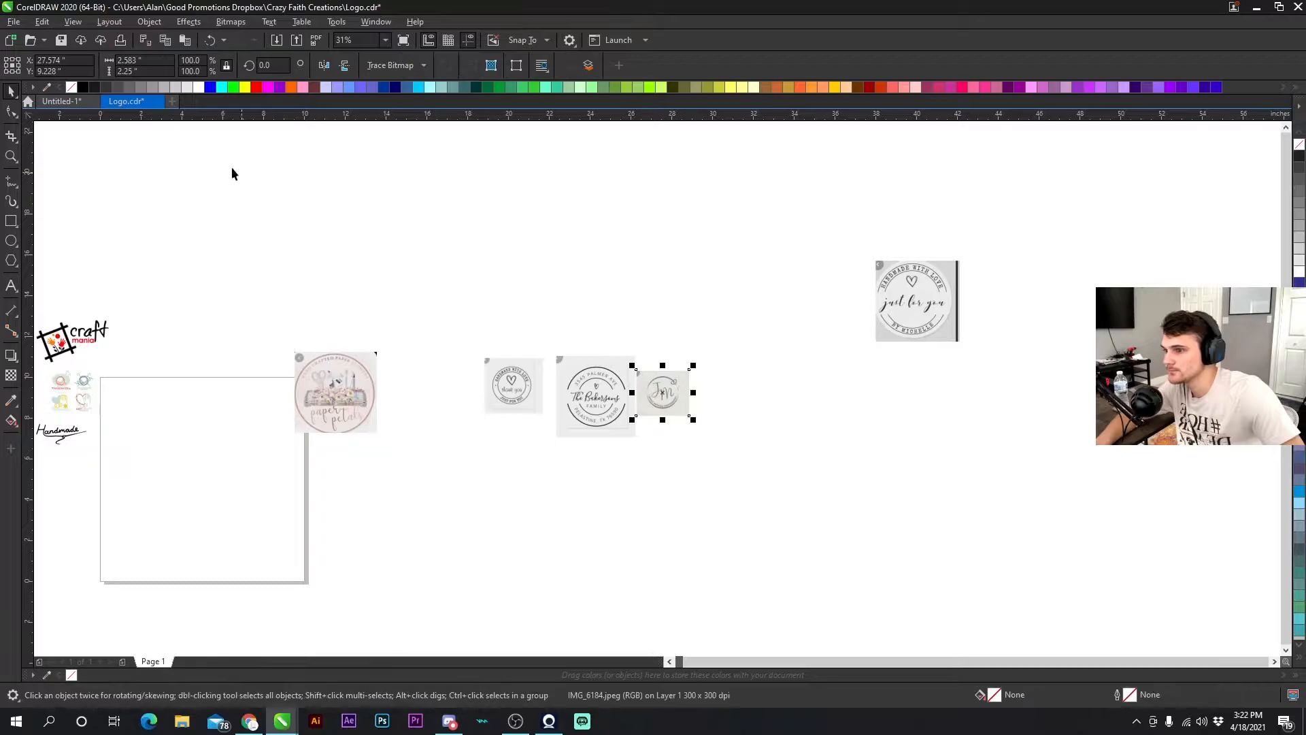
pyautogui.click(154, 71)
pyautogui.write('4')
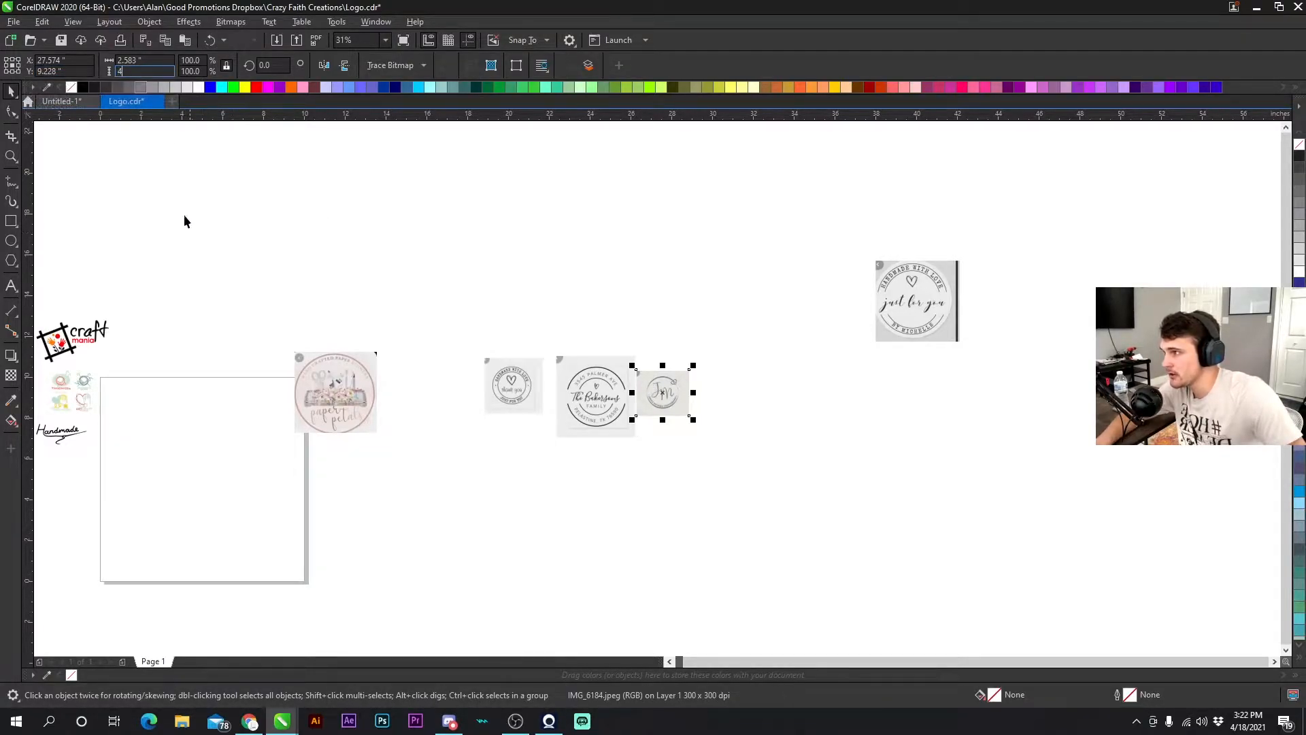
pyautogui.click(320, 227)
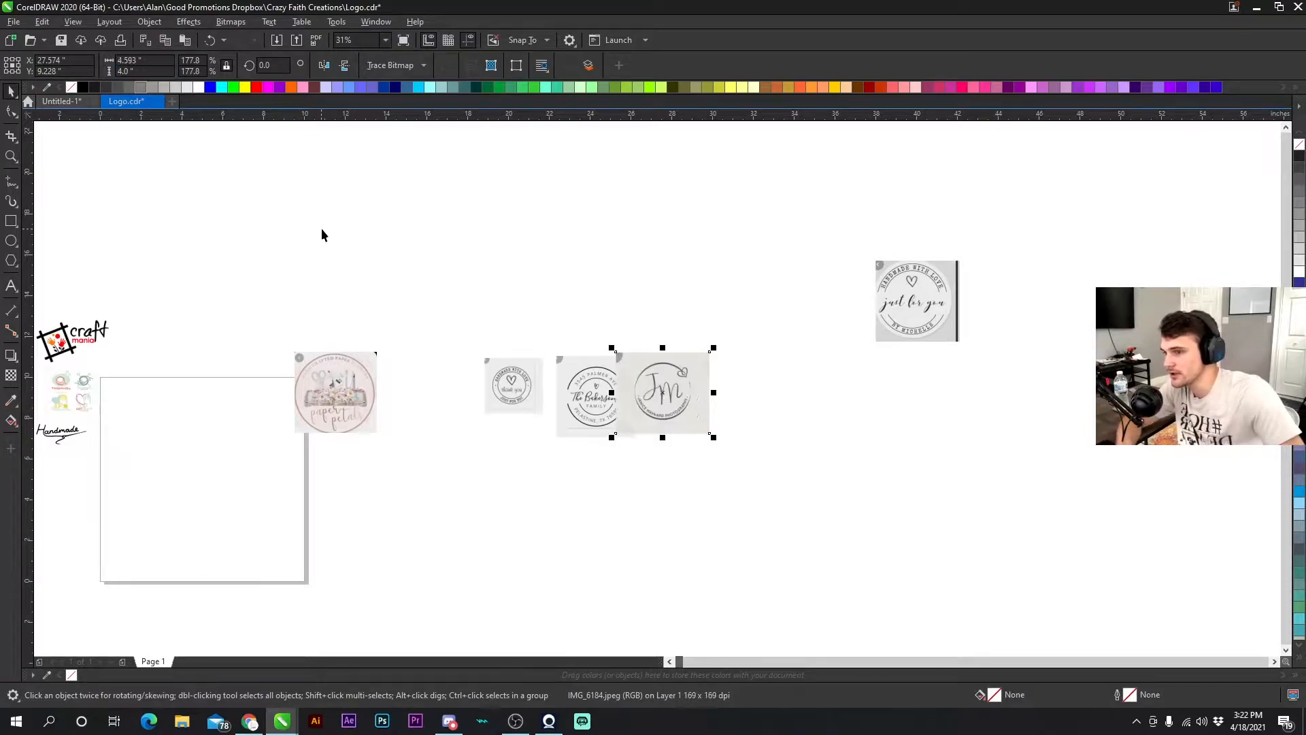
pyautogui.moveTo(513, 386); pyautogui.dragTo(430, 386)
pyautogui.moveTo(591, 394); pyautogui.dragTo(529, 391)
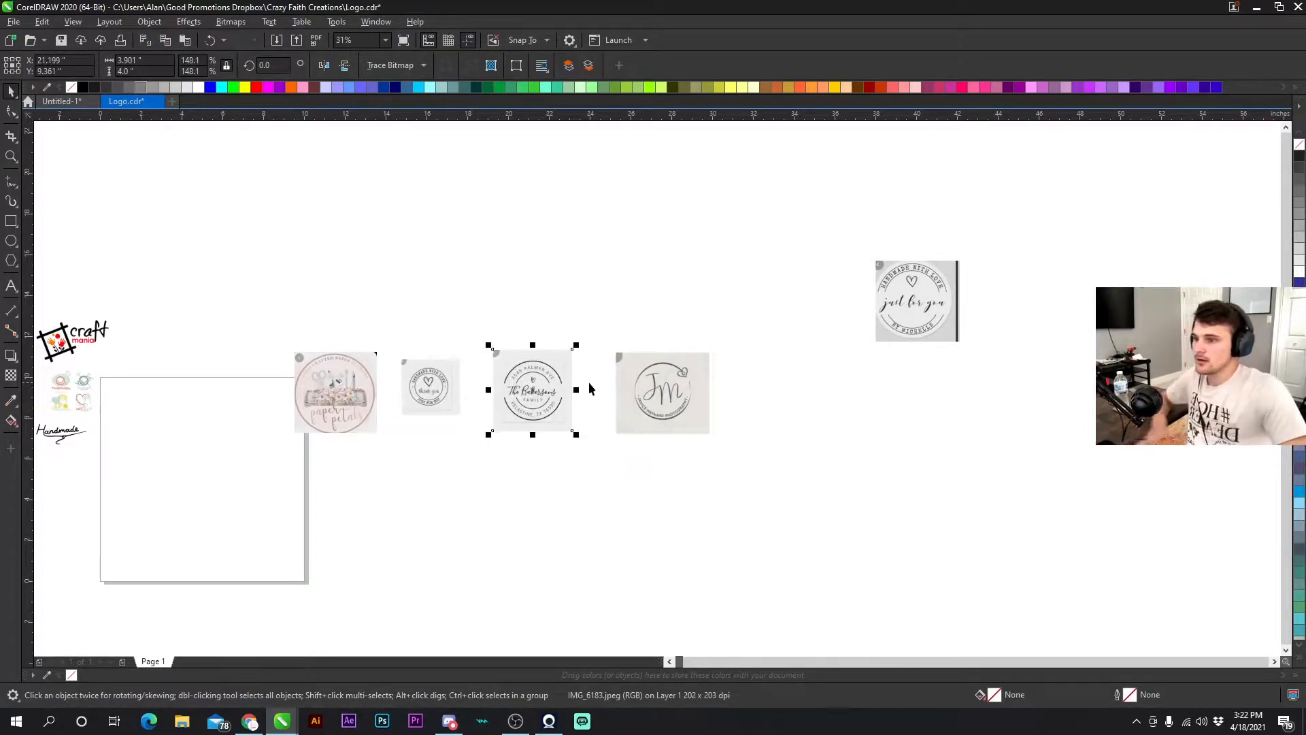
# - Set the thank you stamp image's height to 4 inches
pyautogui.click(434, 386)
pyautogui.doubleClick(129, 72)
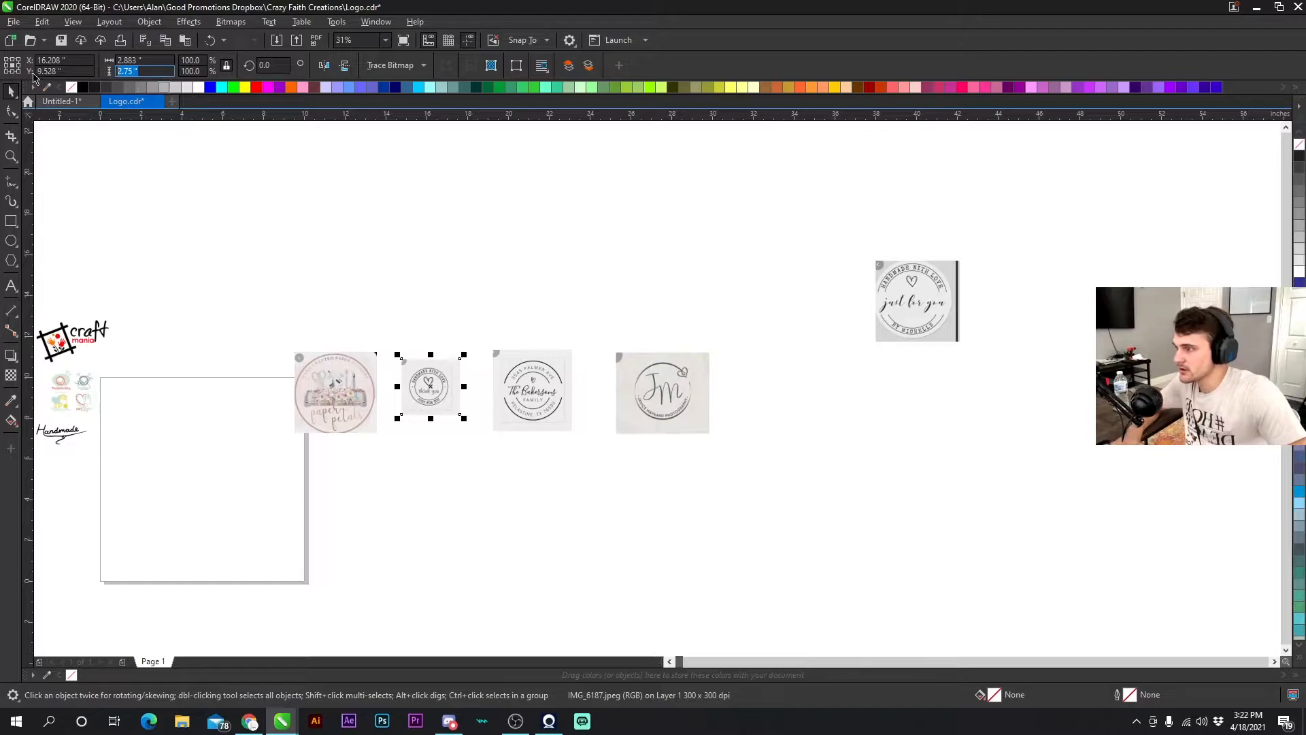
pyautogui.write('4')
pyautogui.click(312, 226)
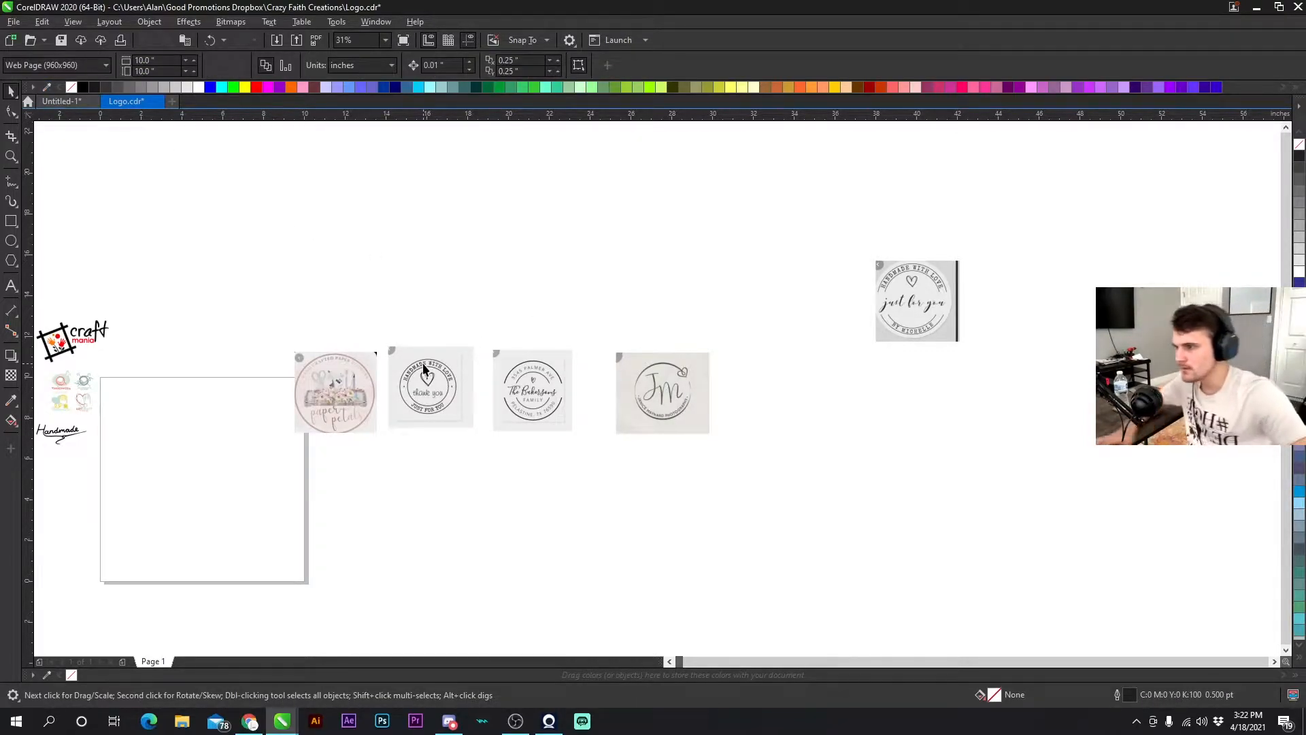
# - Resize the Handmade With Love image back to a height of 4 inches
pyautogui.click(431, 378)
pyautogui.click(555, 379)
pyautogui.click(656, 376)
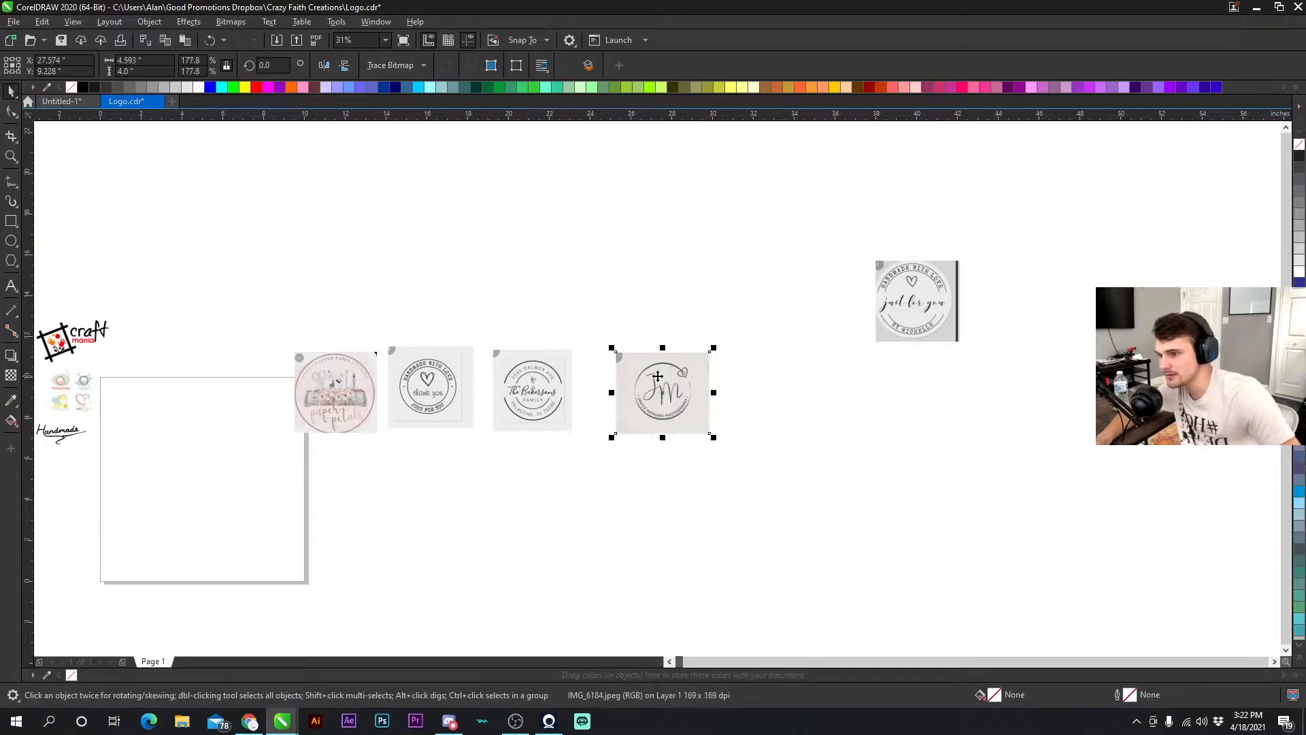
pyautogui.click(771, 389)
pyautogui.click(884, 272)
pyautogui.moveTo(872, 257); pyautogui.dragTo(849, 309)
pyautogui.click(776, 257)
pyautogui.moveTo(156, 70); pyautogui.dragTo(70, 81)
pyautogui.write('4')
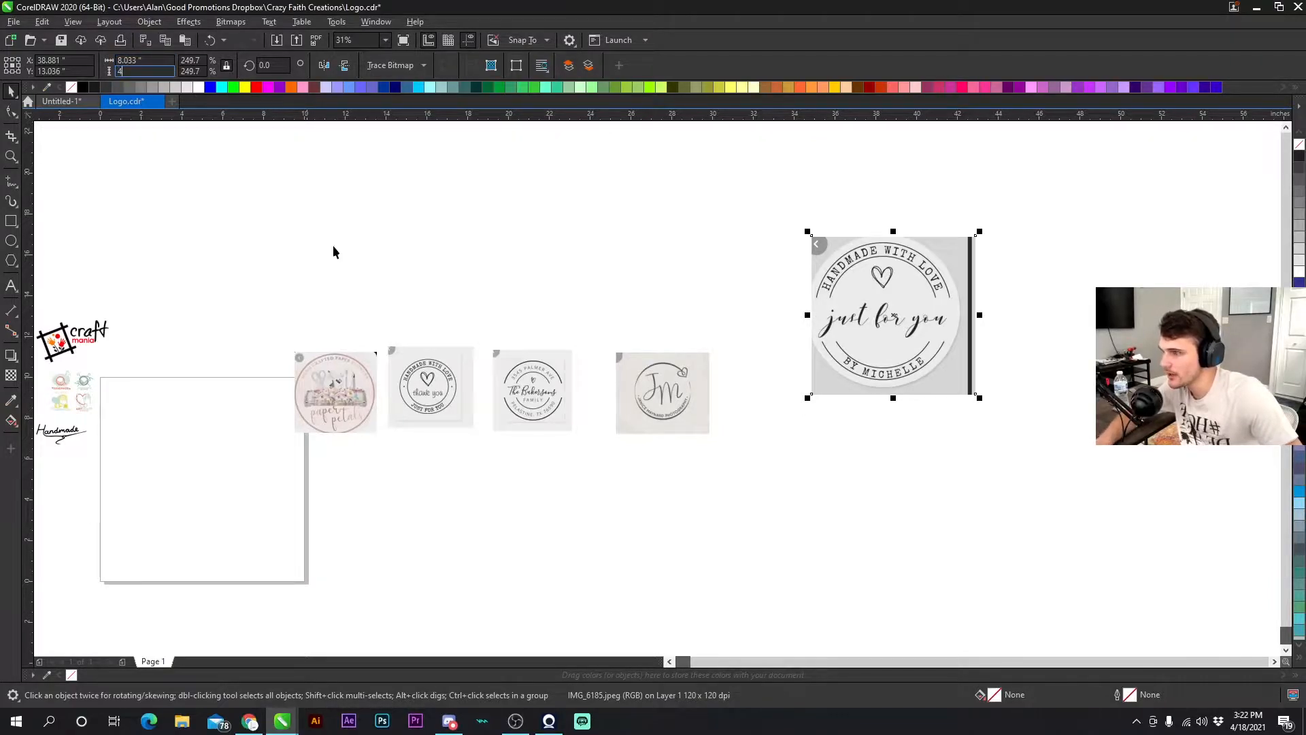
pyautogui.click(666, 394)
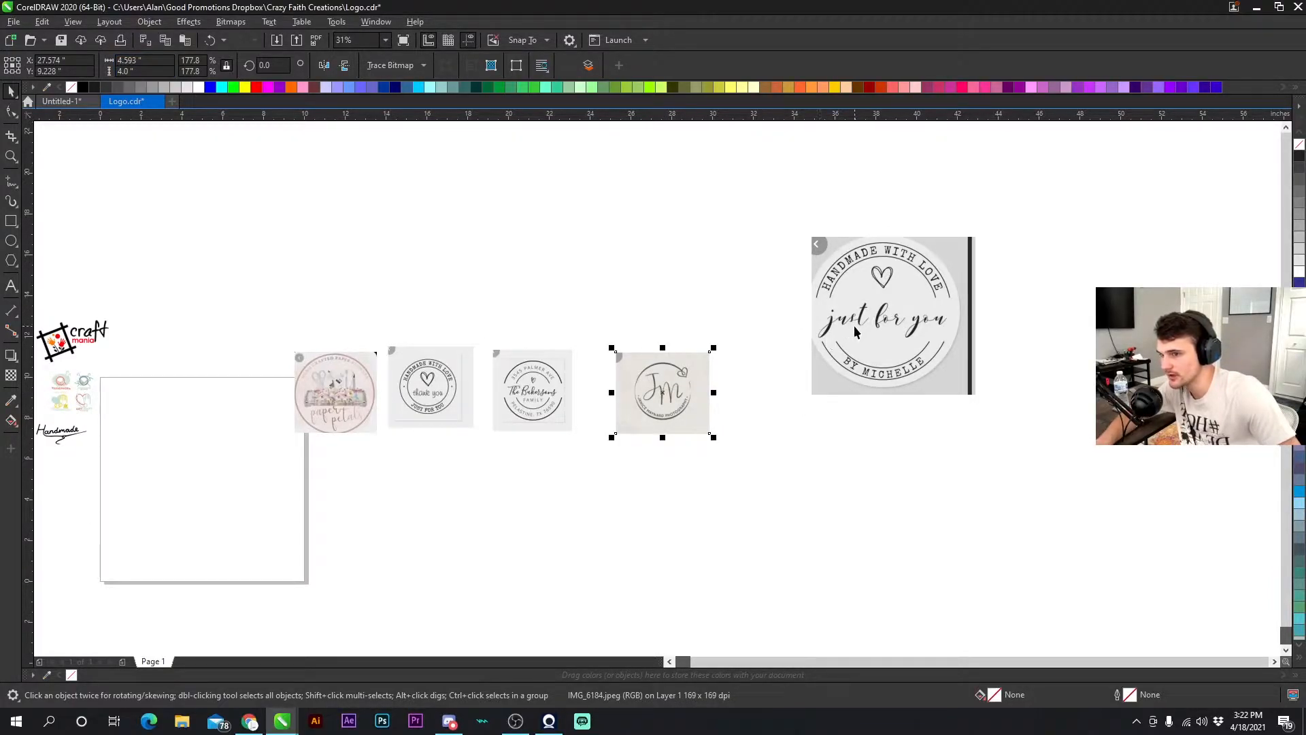
pyautogui.click(686, 259)
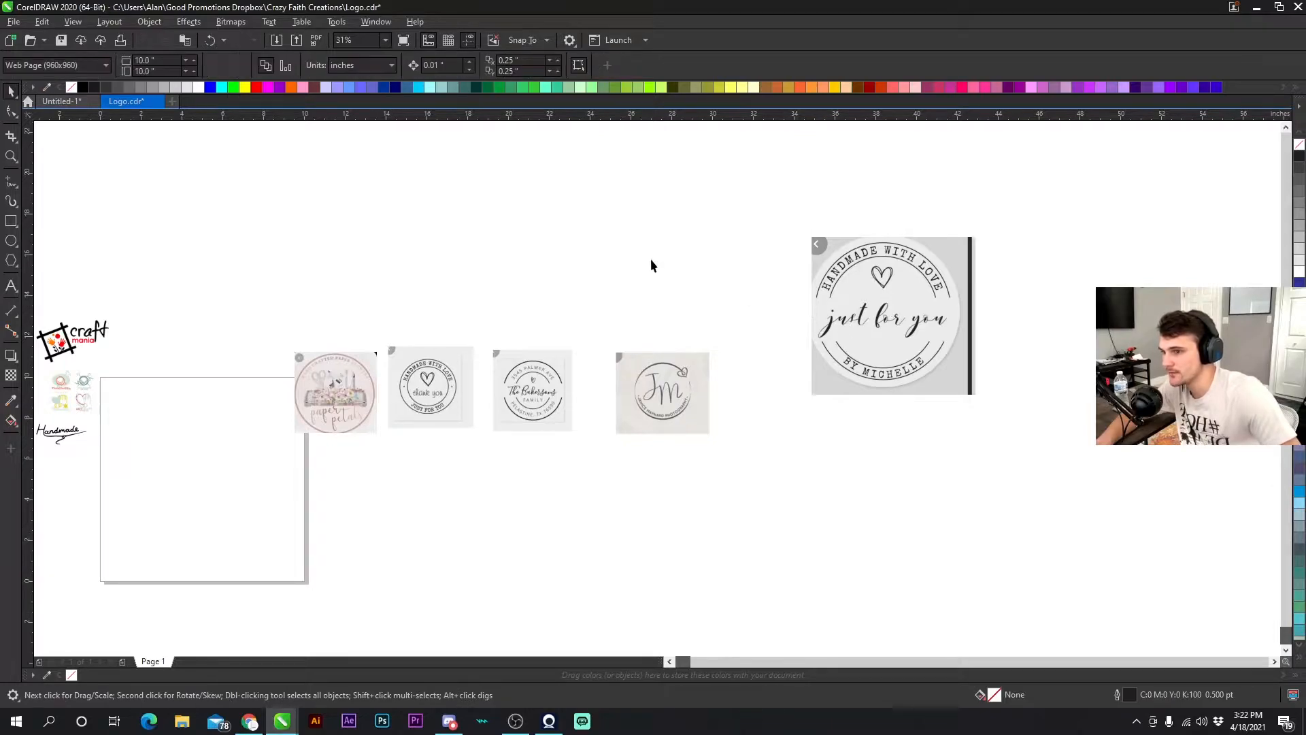
pyautogui.click(871, 295)
pyautogui.moveTo(141, 71); pyautogui.dragTo(87, 77)
pyautogui.write('4')
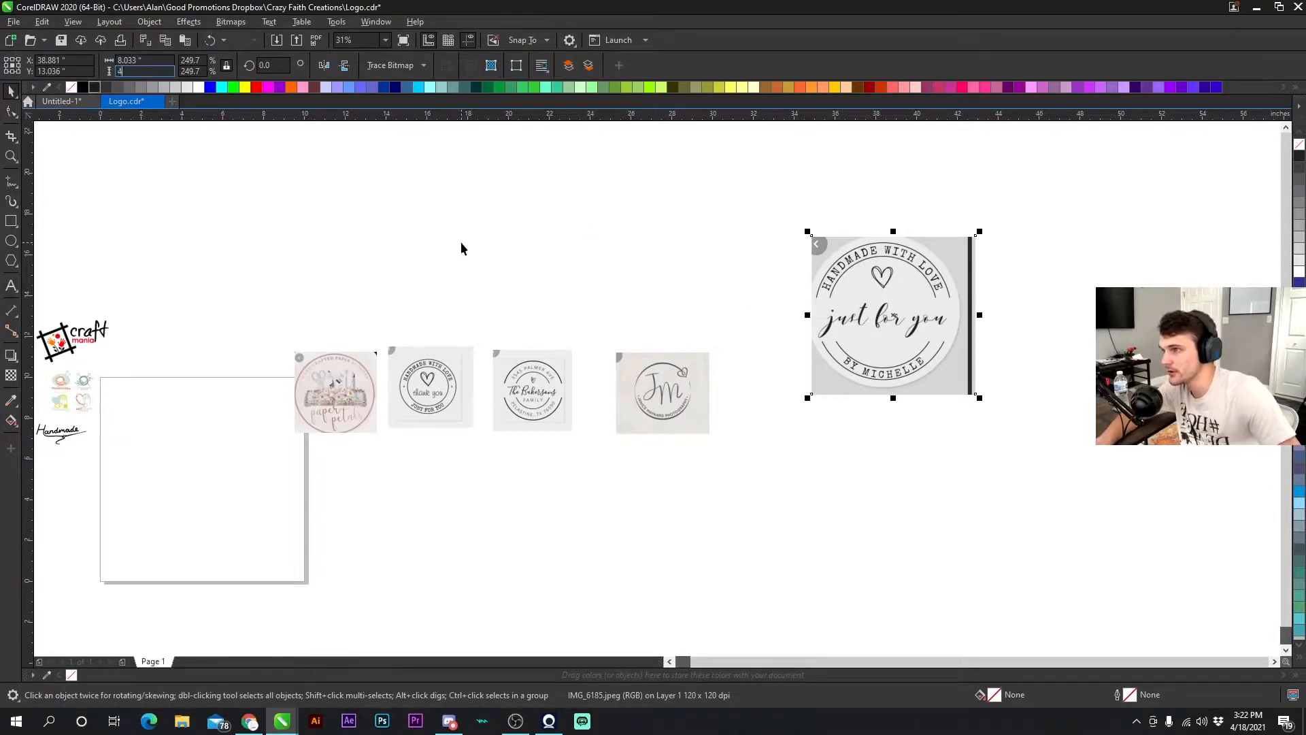
pyautogui.click(460, 243)
# - Rearrange the Bakersons, JM and Handmade With Love images into a row above the other two logos
pyautogui.moveTo(888, 311); pyautogui.dragTo(758, 385)
pyautogui.keyDown('shift'); pyautogui.click(658, 388); pyautogui.keyUp('shift')
pyautogui.keyDown('shift'); pyautogui.click(538, 385); pyautogui.keyUp('shift')
pyautogui.moveTo(539, 385); pyautogui.dragTo(395, 285)
pyautogui.click(657, 373)
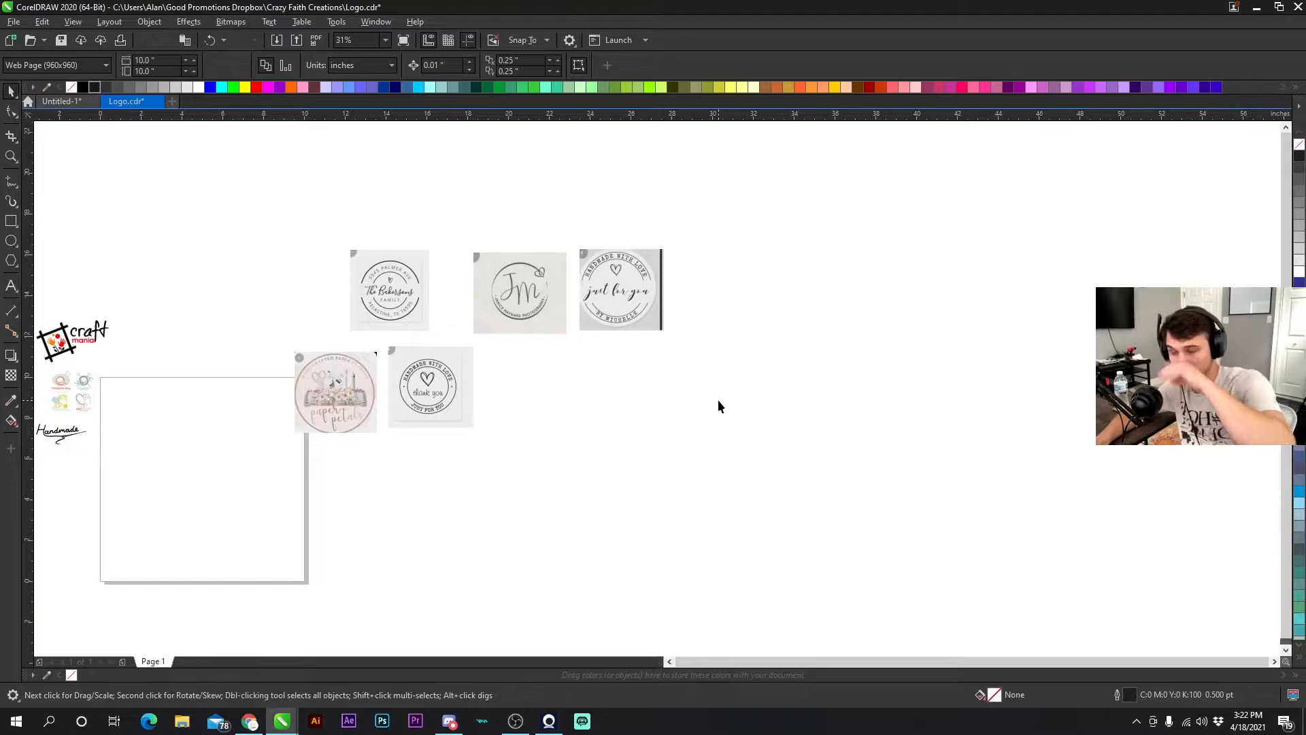
pyautogui.click(1256, 9)
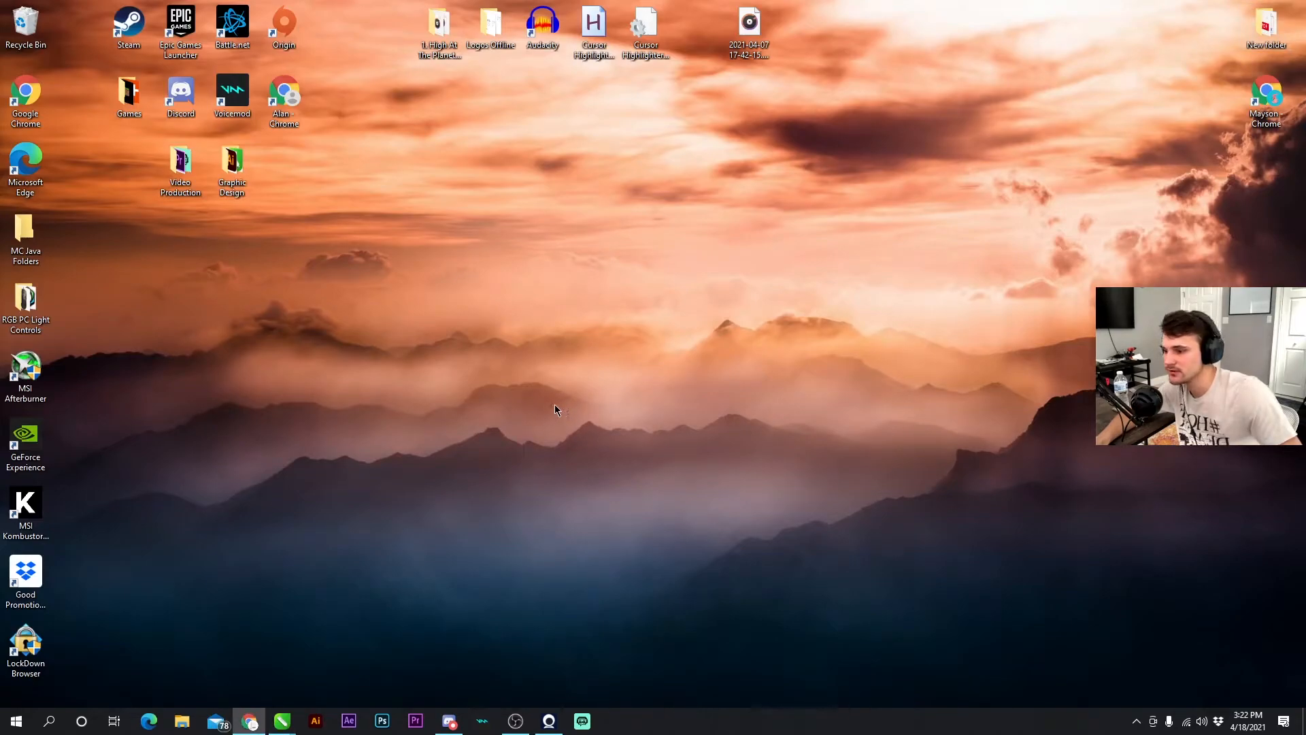
pyautogui.doubleClick(593, 26)
pyautogui.moveTo(282, 720)
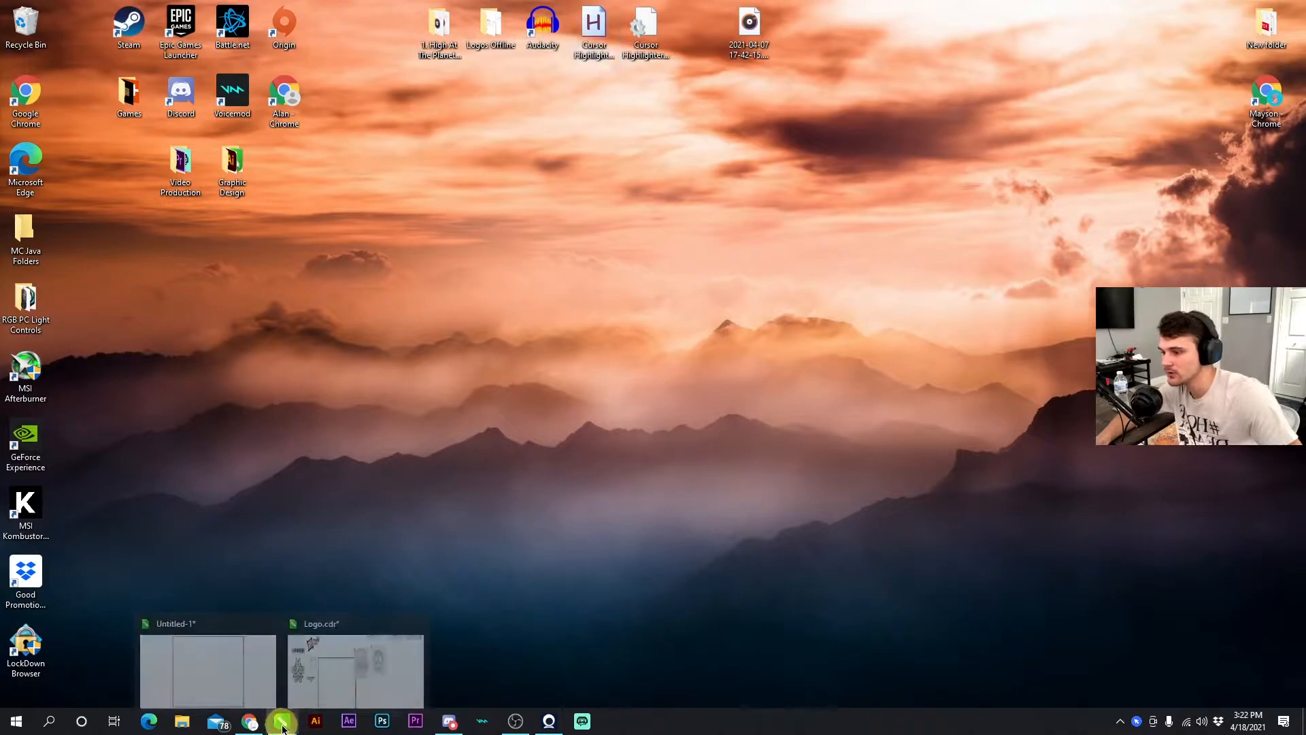
pyautogui.click(346, 684)
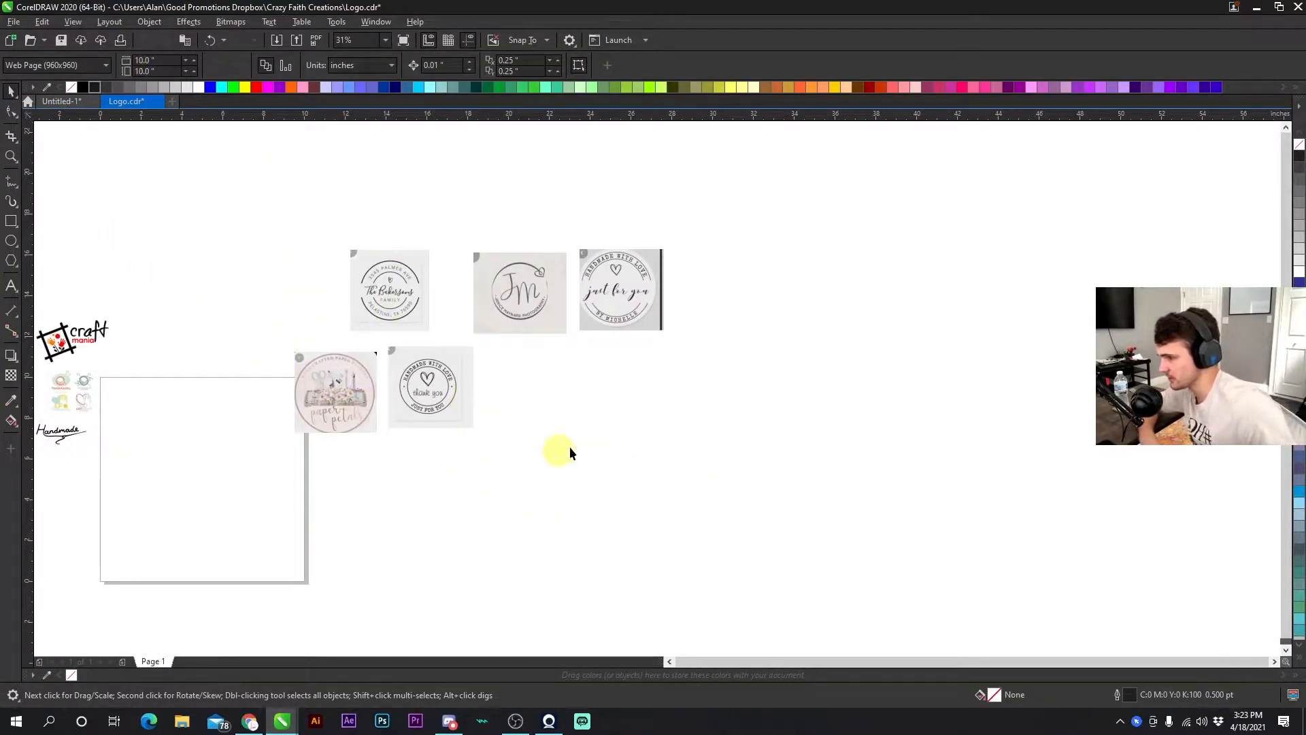
# - Arrange all five logo images side by side in a single row
pyautogui.moveTo(507, 304); pyautogui.dragTo(280, 198)
pyautogui.moveTo(370, 291); pyautogui.dragTo(429, 293)
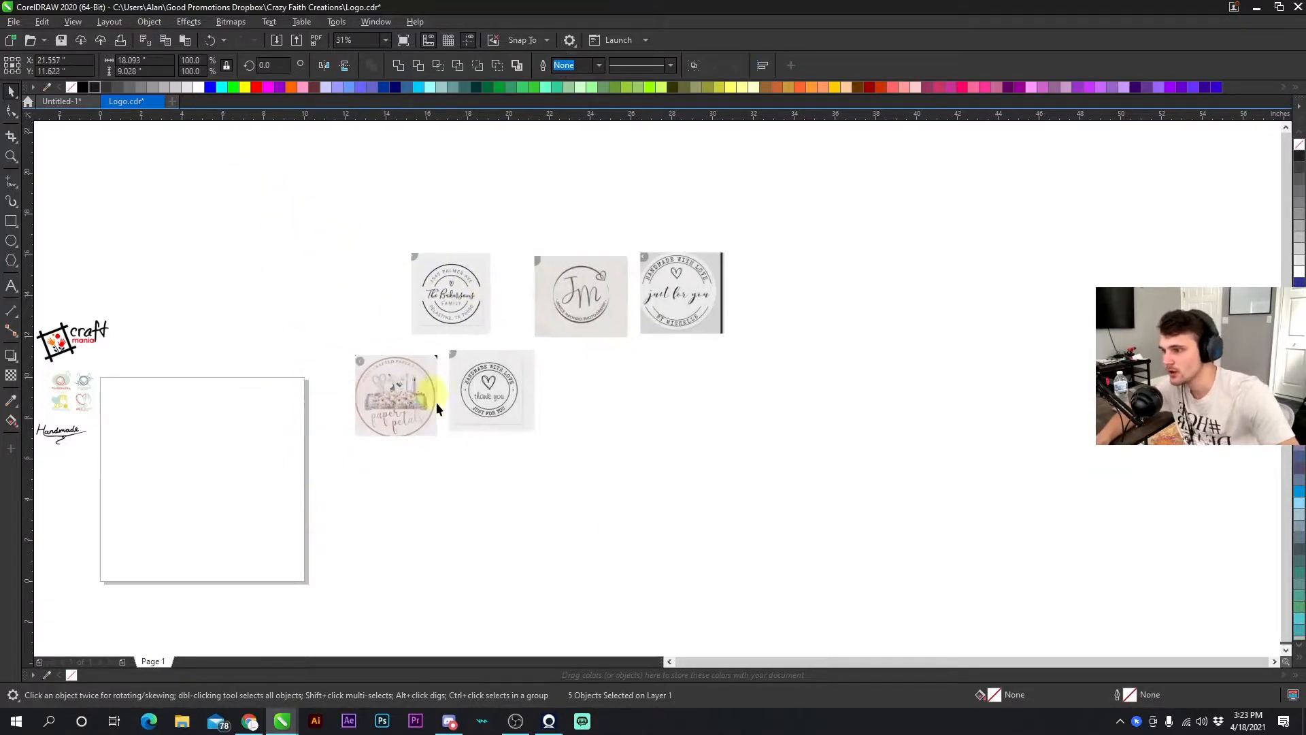
pyautogui.click(351, 465)
pyautogui.click(398, 415)
pyautogui.moveTo(398, 415); pyautogui.dragTo(365, 311)
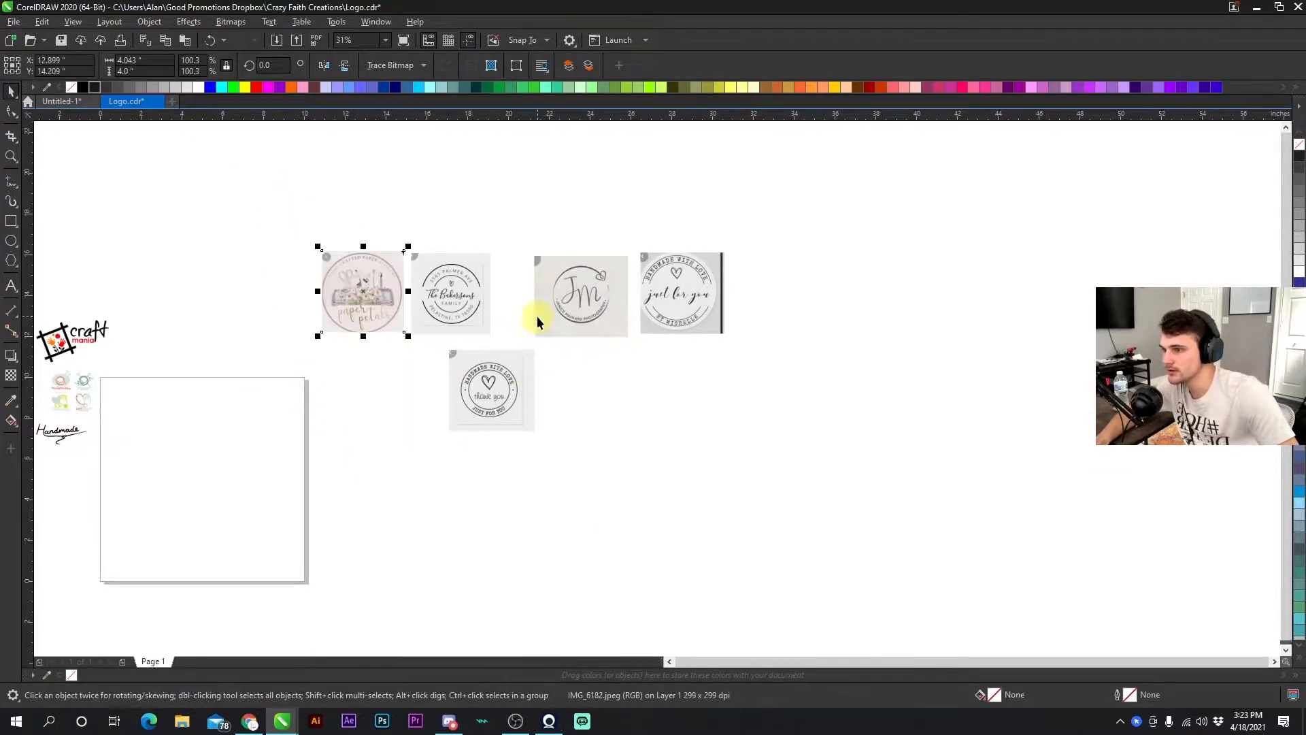
pyautogui.click(652, 300)
pyautogui.keyDown('shift'); pyautogui.click(611, 298); pyautogui.keyUp('shift')
pyautogui.moveTo(608, 301); pyautogui.dragTo(671, 306)
pyautogui.moveTo(503, 391); pyautogui.dragTo(546, 294)
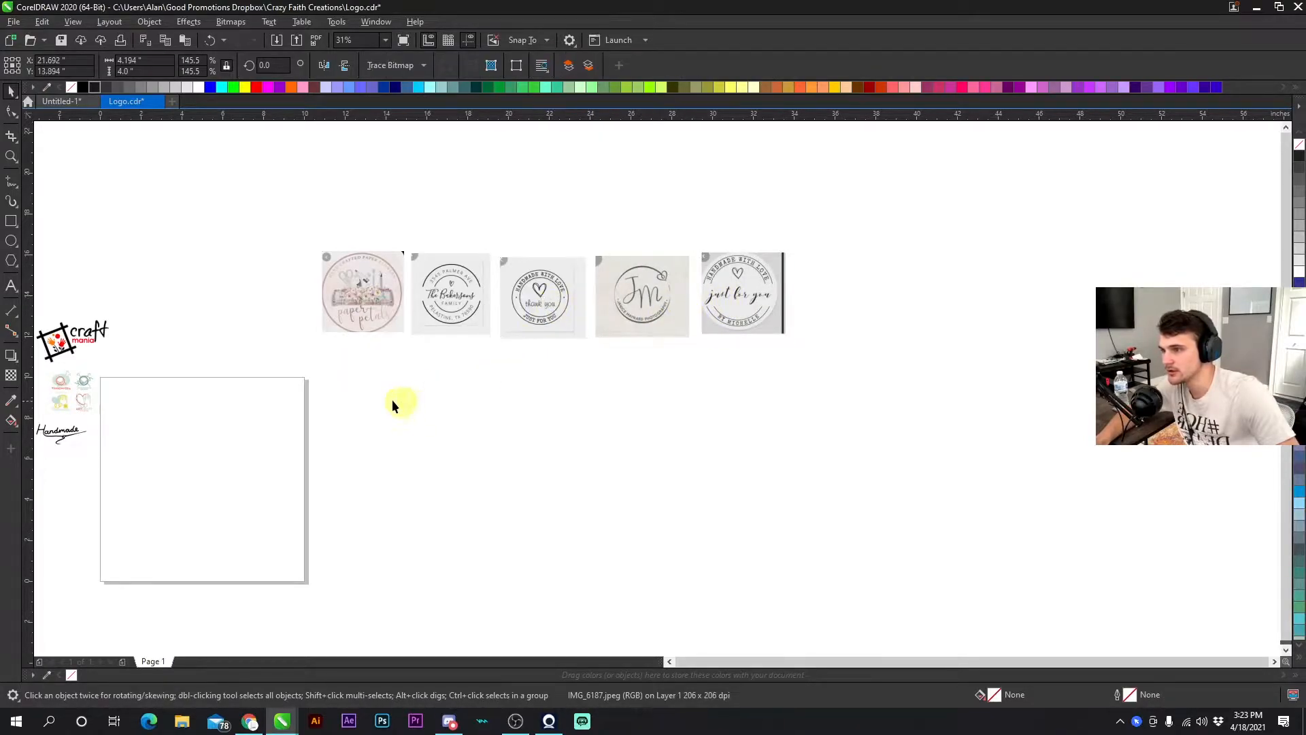
# - Align the five logo images along their top edges
pyautogui.click(402, 405)
pyautogui.moveTo(246, 383); pyautogui.dragTo(857, 224)
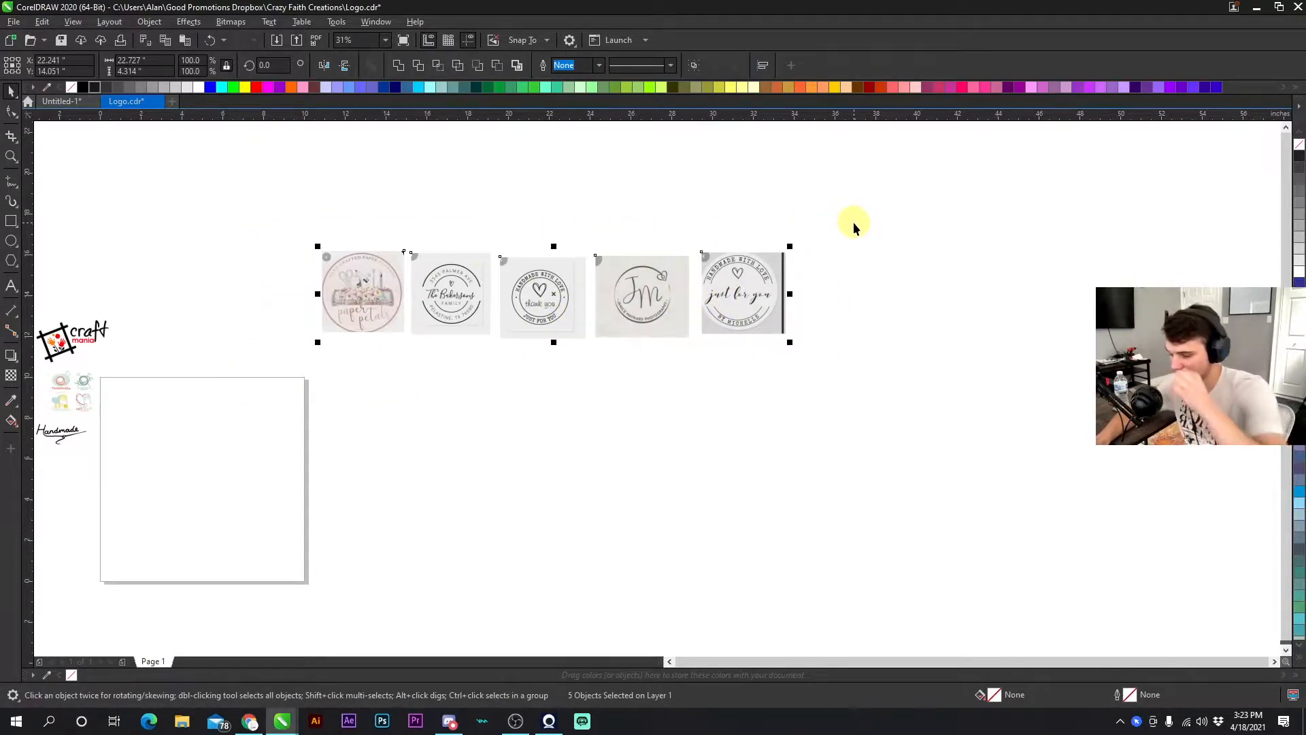
pyautogui.press('t')
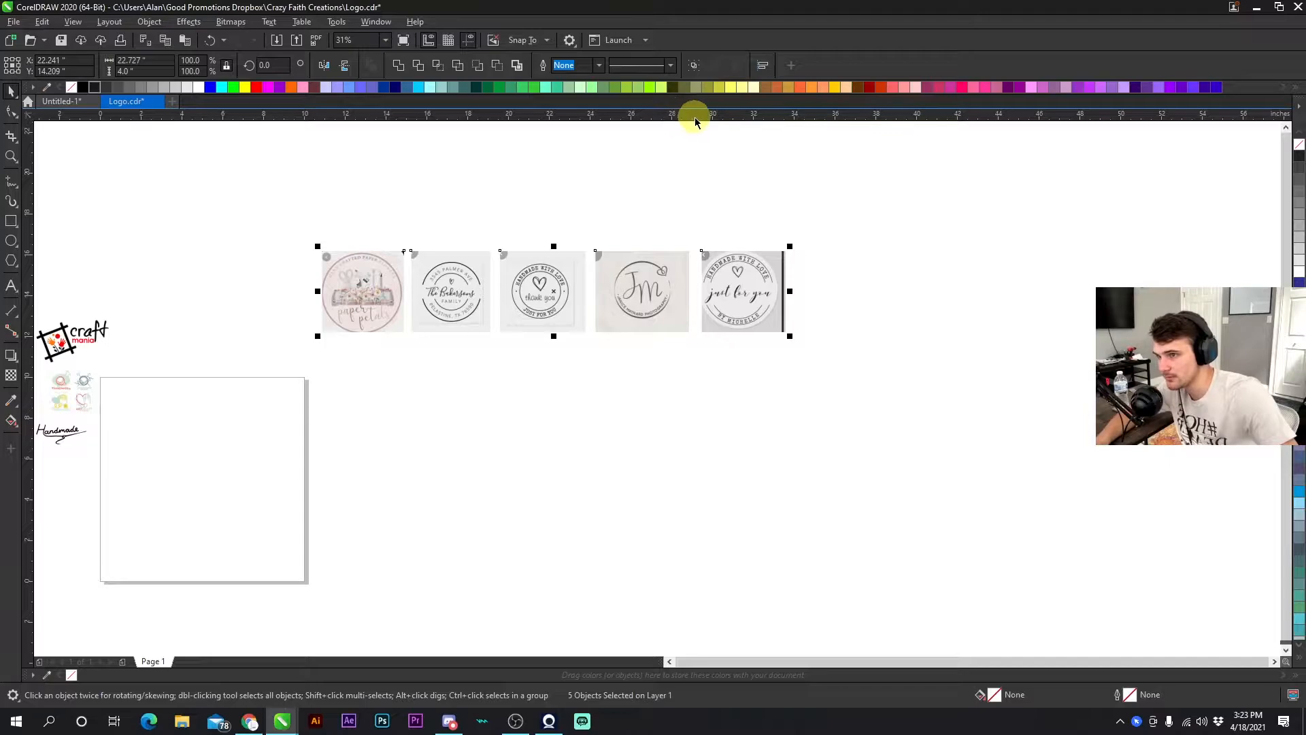
pyautogui.moveTo(692, 116); pyautogui.dragTo(683, 250)
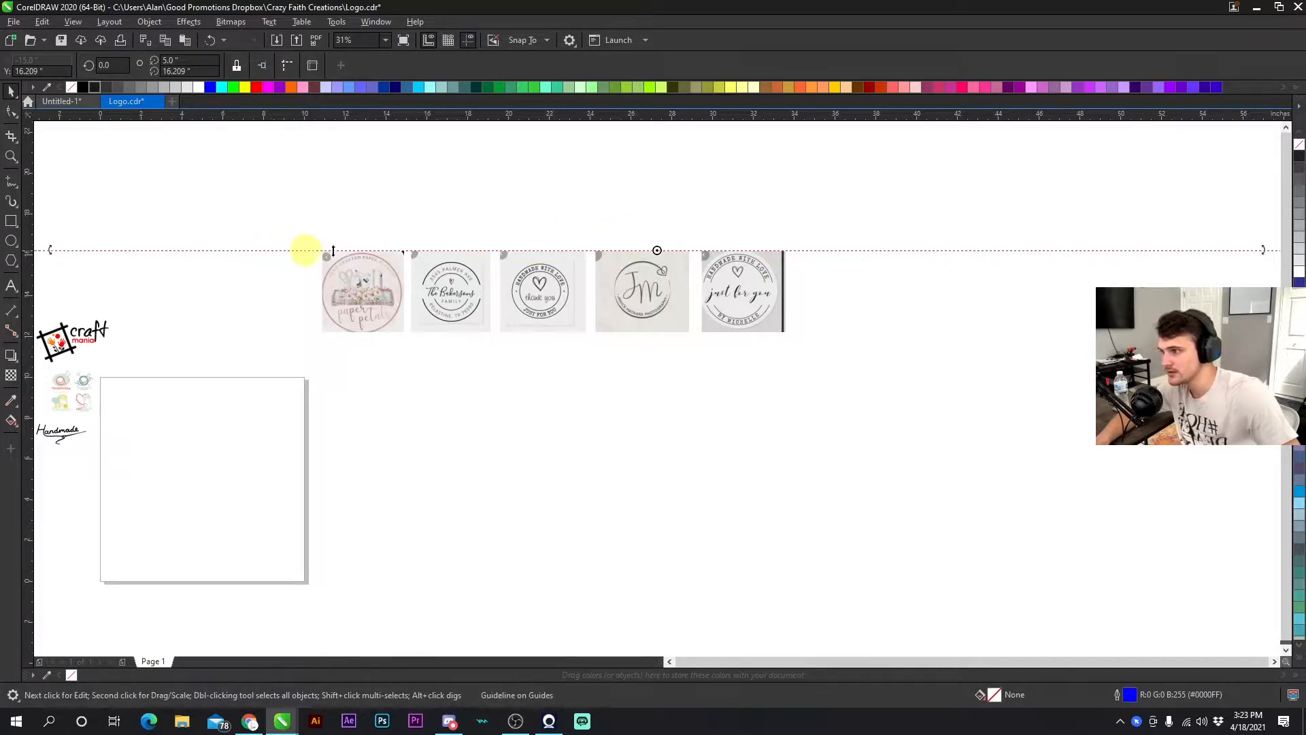
pyautogui.press('Delete')
# - Distribute the five logo images with even horizontal spacing
pyautogui.moveTo(263, 370); pyautogui.dragTo(892, 217)
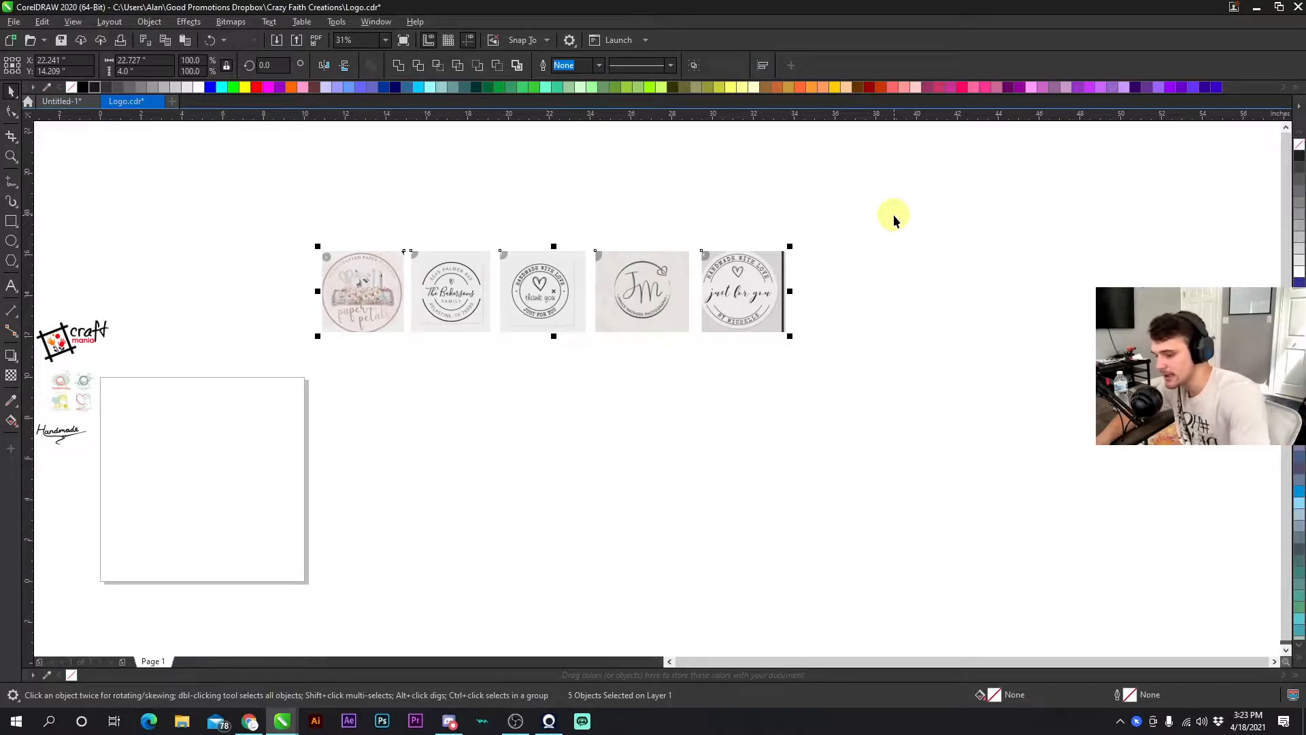
pyautogui.hotkey('shift', 'p')
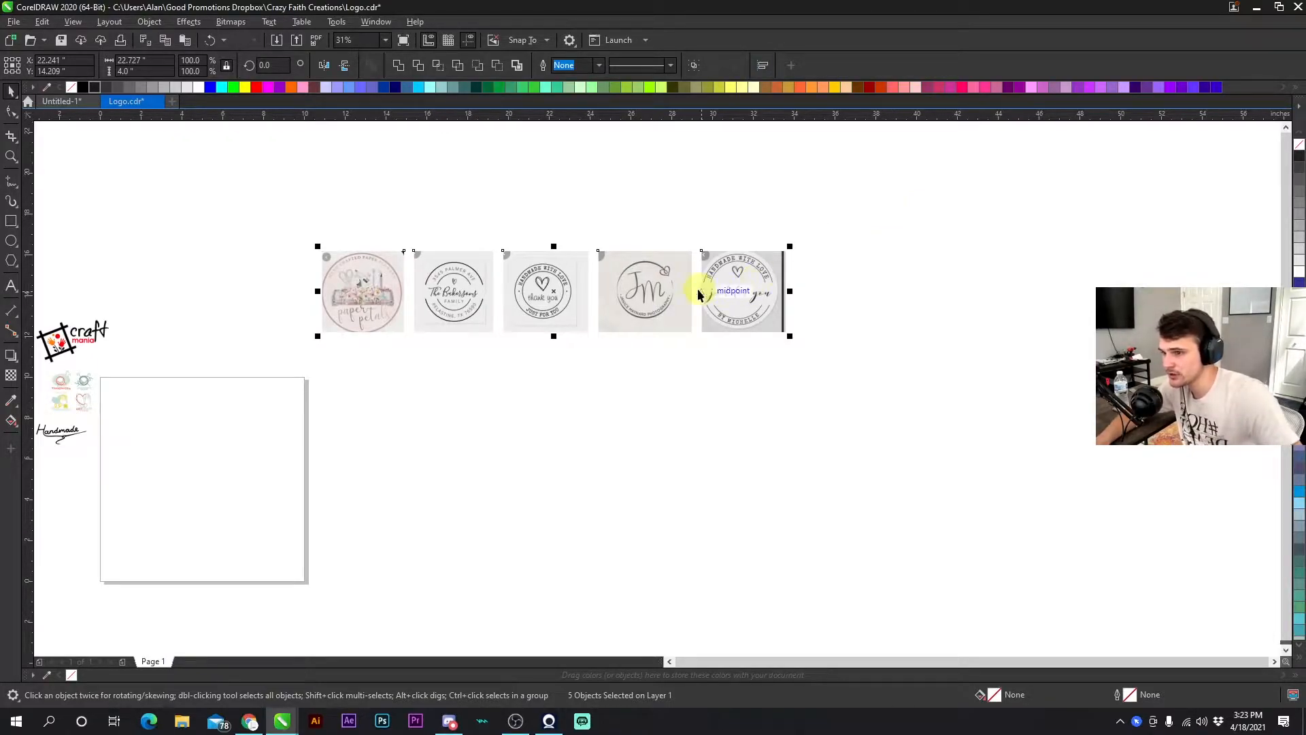
pyautogui.click(427, 234)
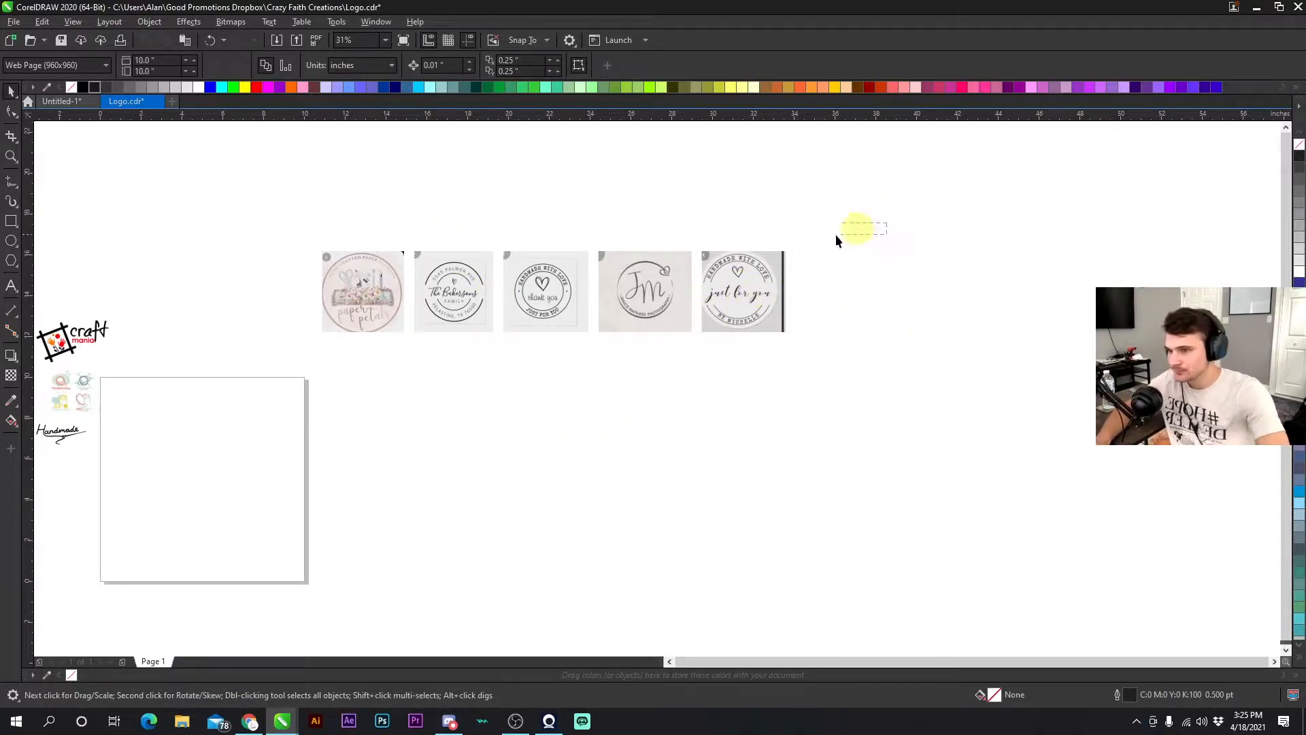
pyautogui.moveTo(835, 234); pyautogui.dragTo(301, 379)
pyautogui.click(304, 373)
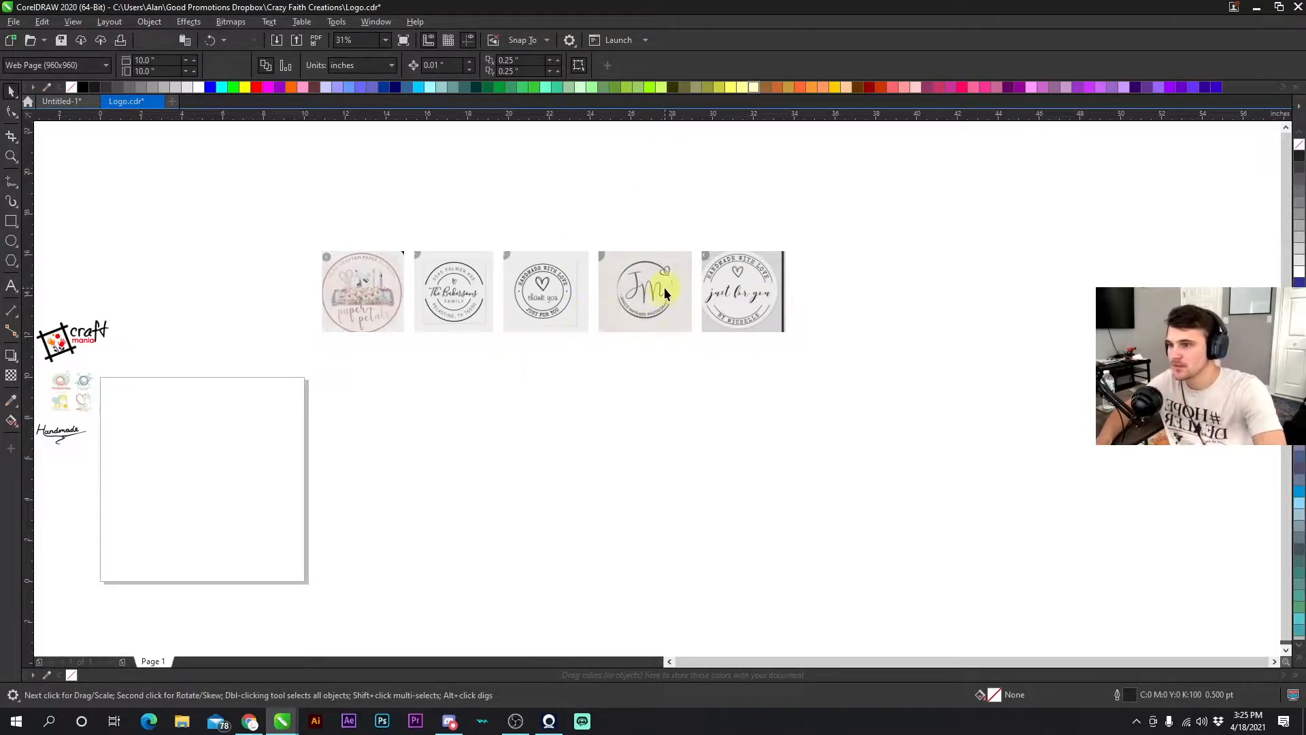
# - Zoom in and out to examine the collected reference logos up close
pyautogui.scroll(4, 403, 282)
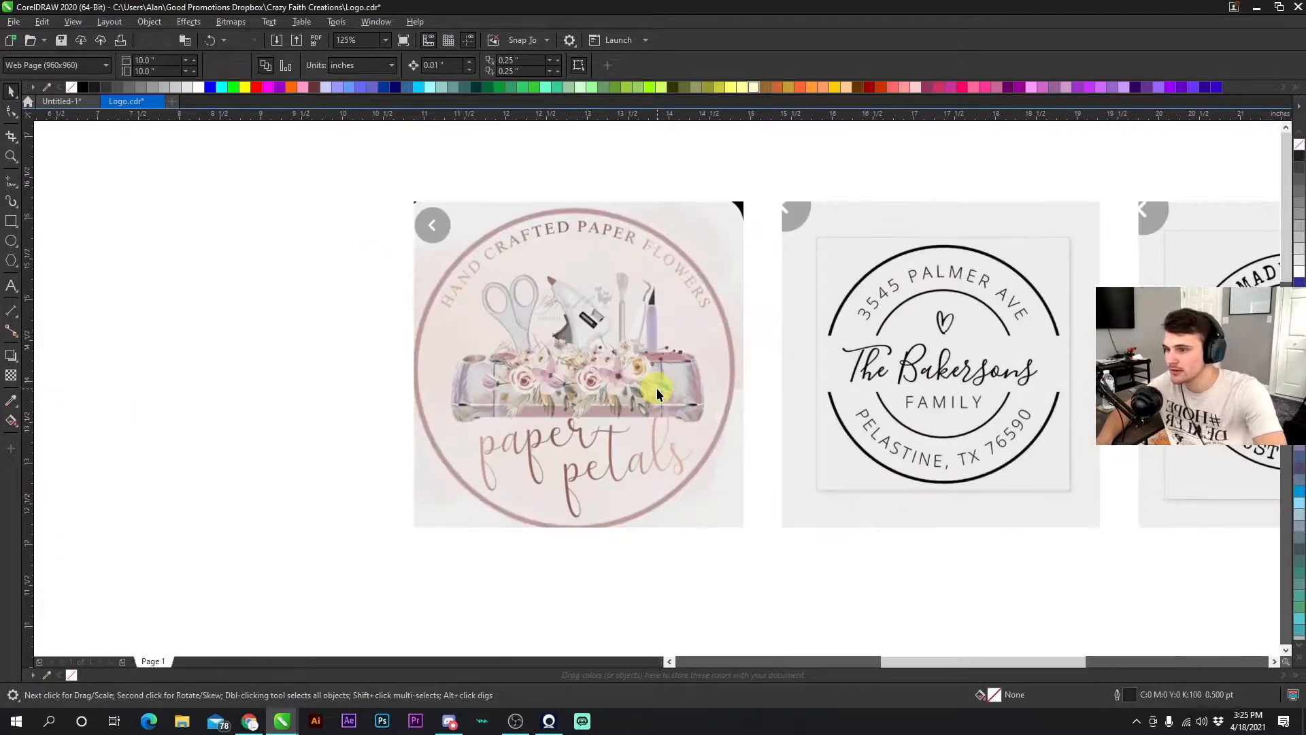
pyautogui.scroll(-4, 656, 388)
pyautogui.scroll(2, 307, 517)
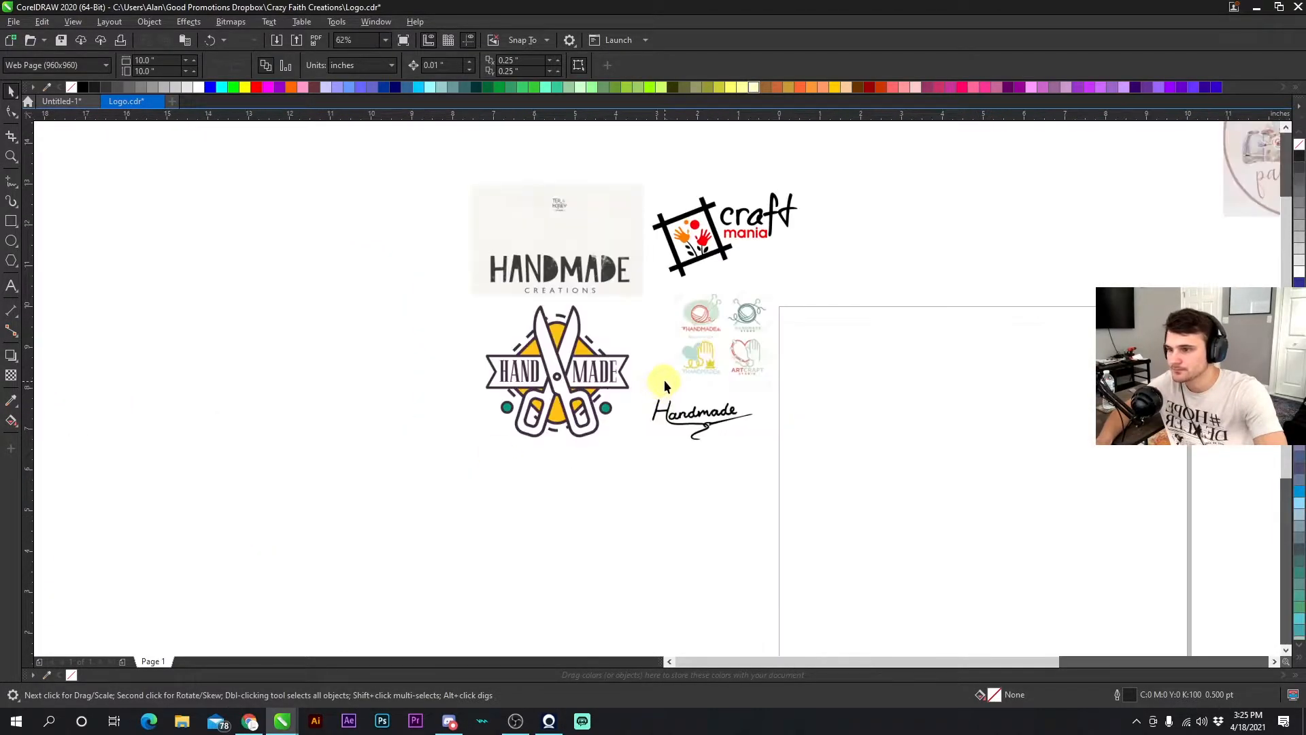
pyautogui.scroll(2, 626, 385)
pyautogui.scroll(-2, 673, 370)
pyautogui.scroll(4, 691, 380)
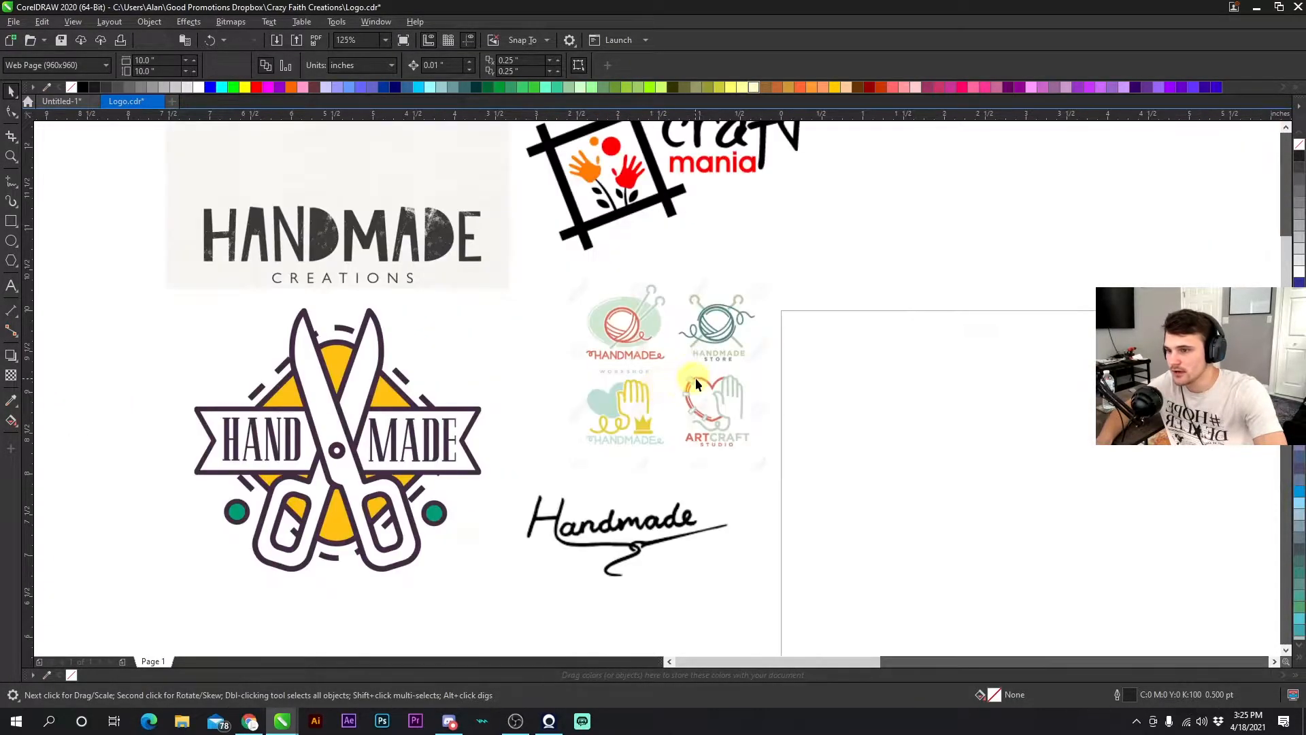
pyautogui.scroll(-4, 657, 389)
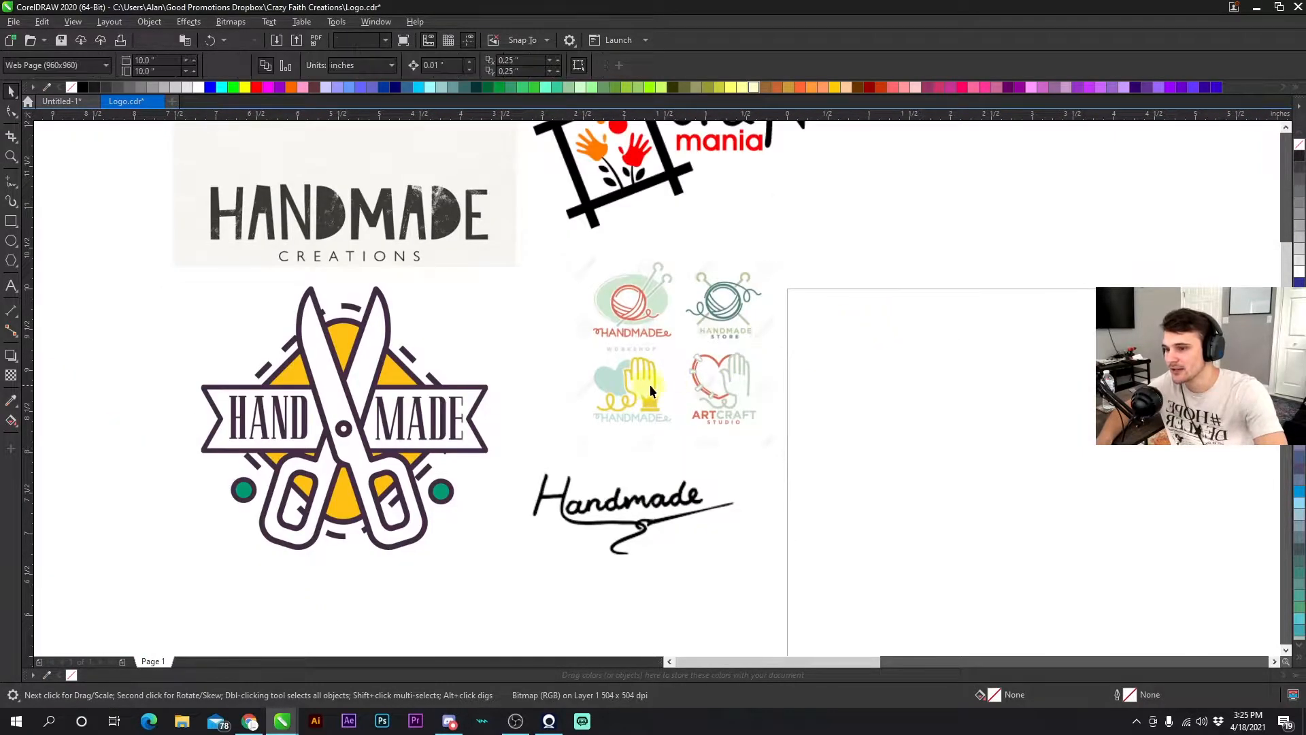
# - Rearrange the five stamp-style logo images into two rows beside the page, three on top and two below
pyautogui.scroll(-1, 746, 365)
pyautogui.scroll(1, 891, 318)
pyautogui.scroll(-1, 783, 388)
pyautogui.scroll(1, 714, 380)
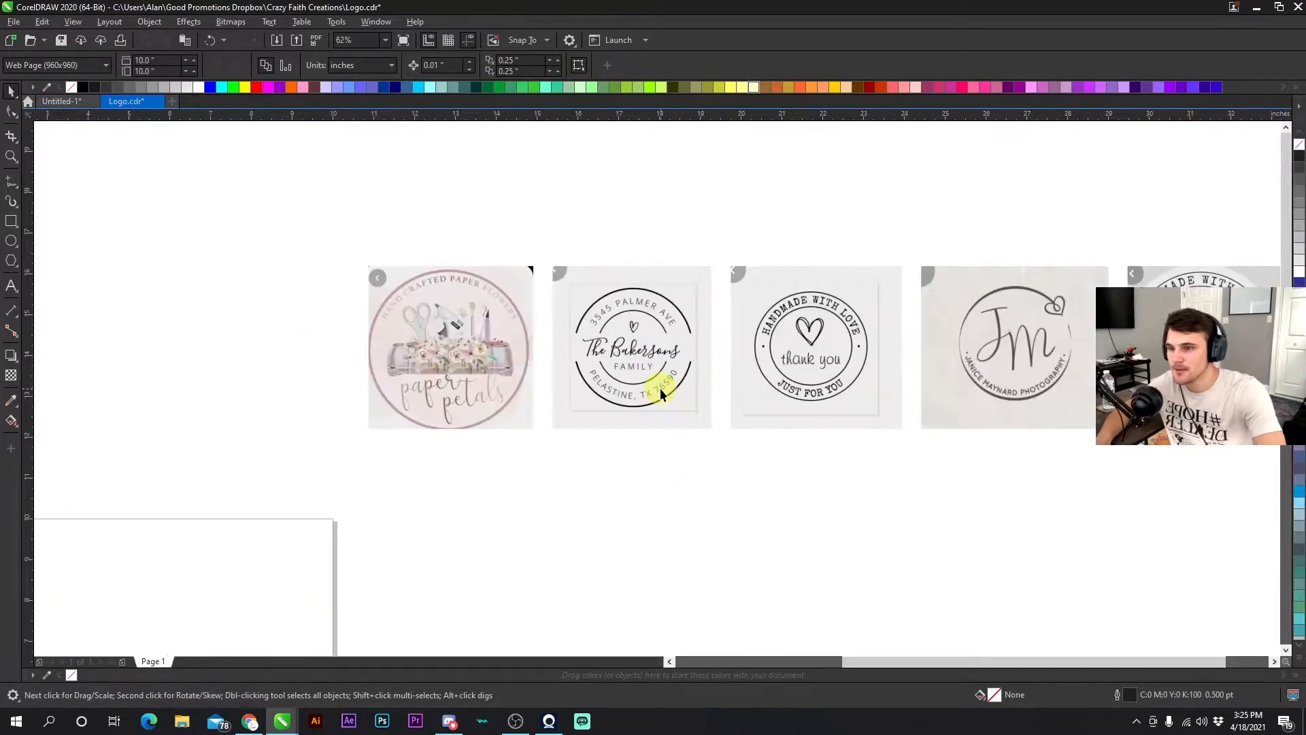
pyautogui.scroll(-1, 672, 394)
pyautogui.scroll(2, 645, 423)
pyautogui.scroll(-1, 655, 388)
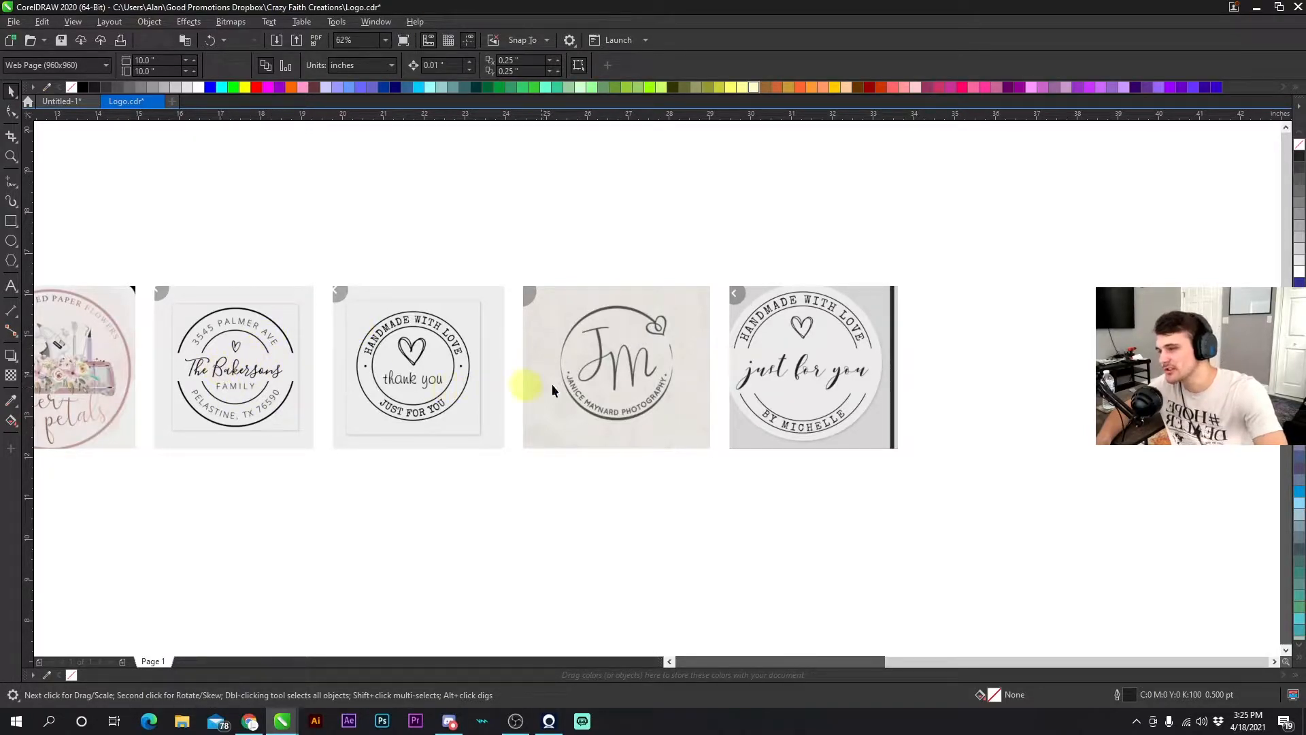
pyautogui.moveTo(504, 493); pyautogui.dragTo(925, 239)
pyautogui.scroll(-2, 626, 385)
pyautogui.moveTo(626, 385); pyautogui.dragTo(373, 460)
pyautogui.moveTo(663, 501); pyautogui.dragTo(292, 277)
pyautogui.moveTo(341, 373); pyautogui.dragTo(303, 413)
pyautogui.click(656, 388)
pyautogui.scroll(2, 642, 404)
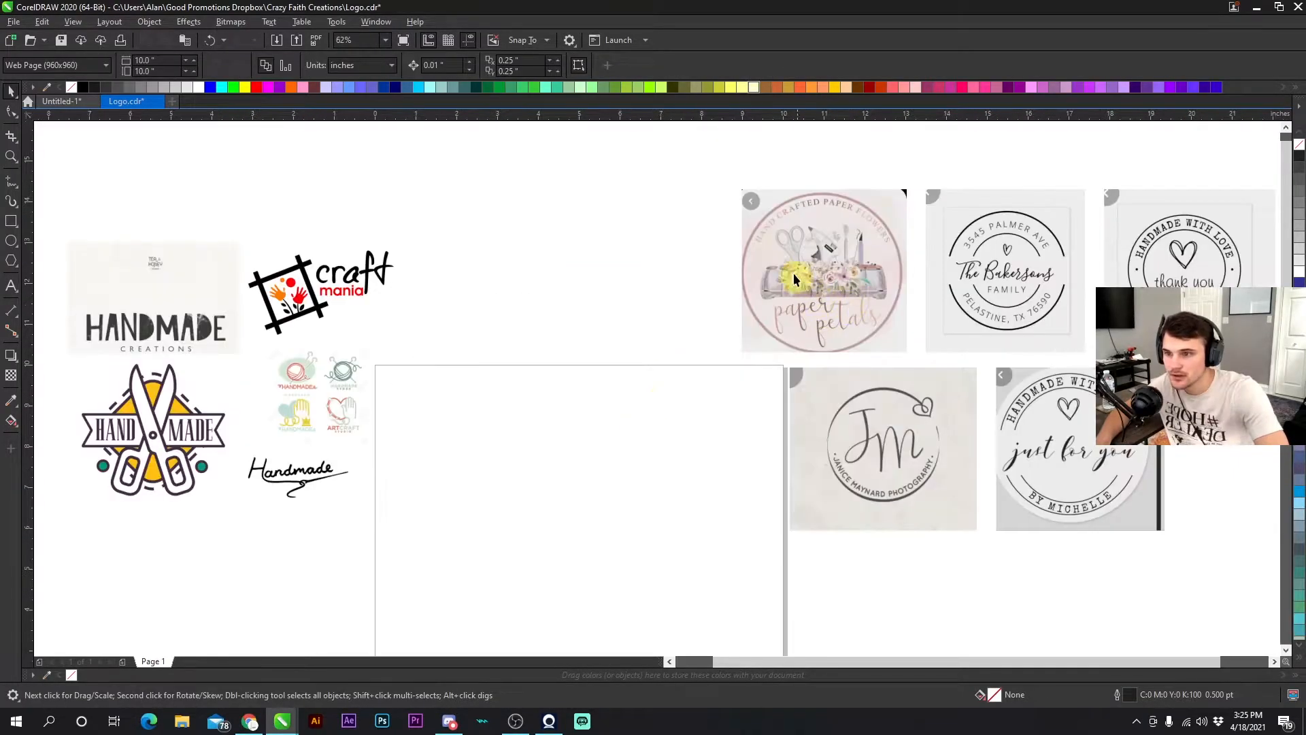
pyautogui.moveTo(679, 255); pyautogui.dragTo(704, 238)
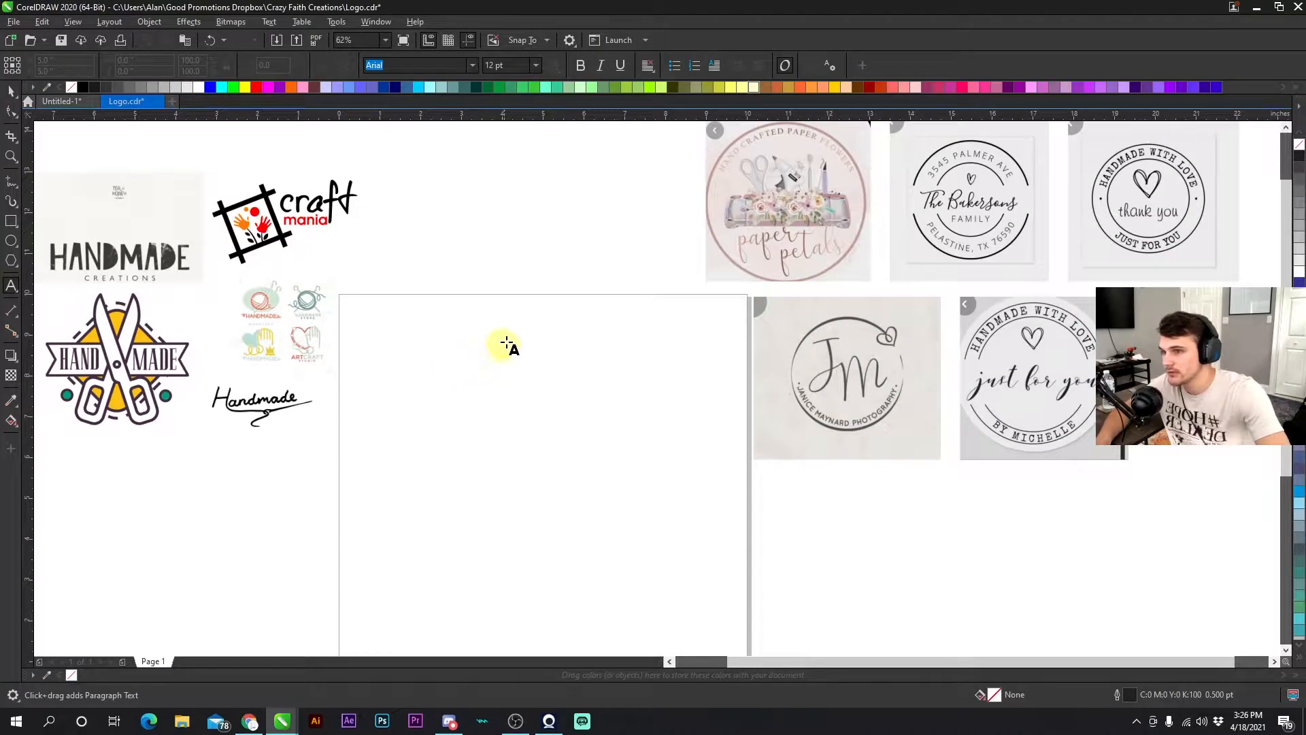
# - Add the artistic text CRAZY FAITH CREATIONS above the page
pyautogui.click(464, 258)
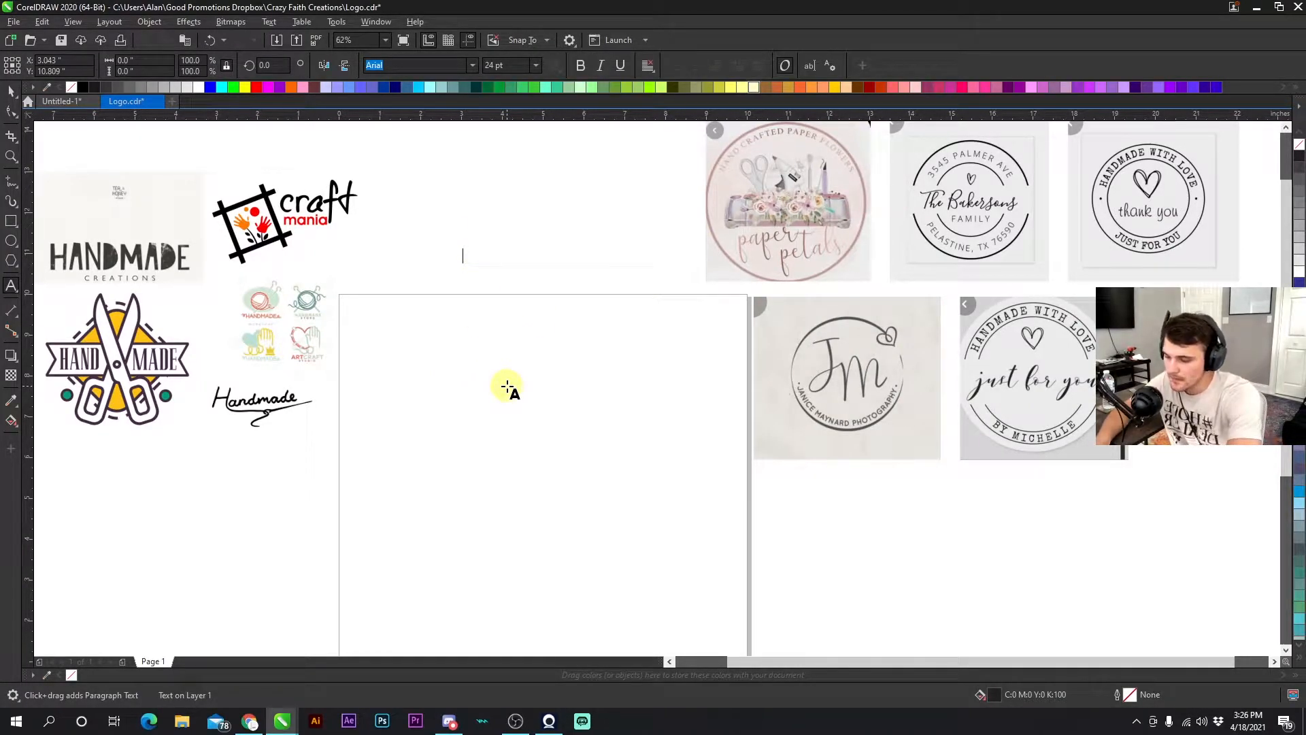
pyautogui.write('CRAZY FAITH CREATIONS')
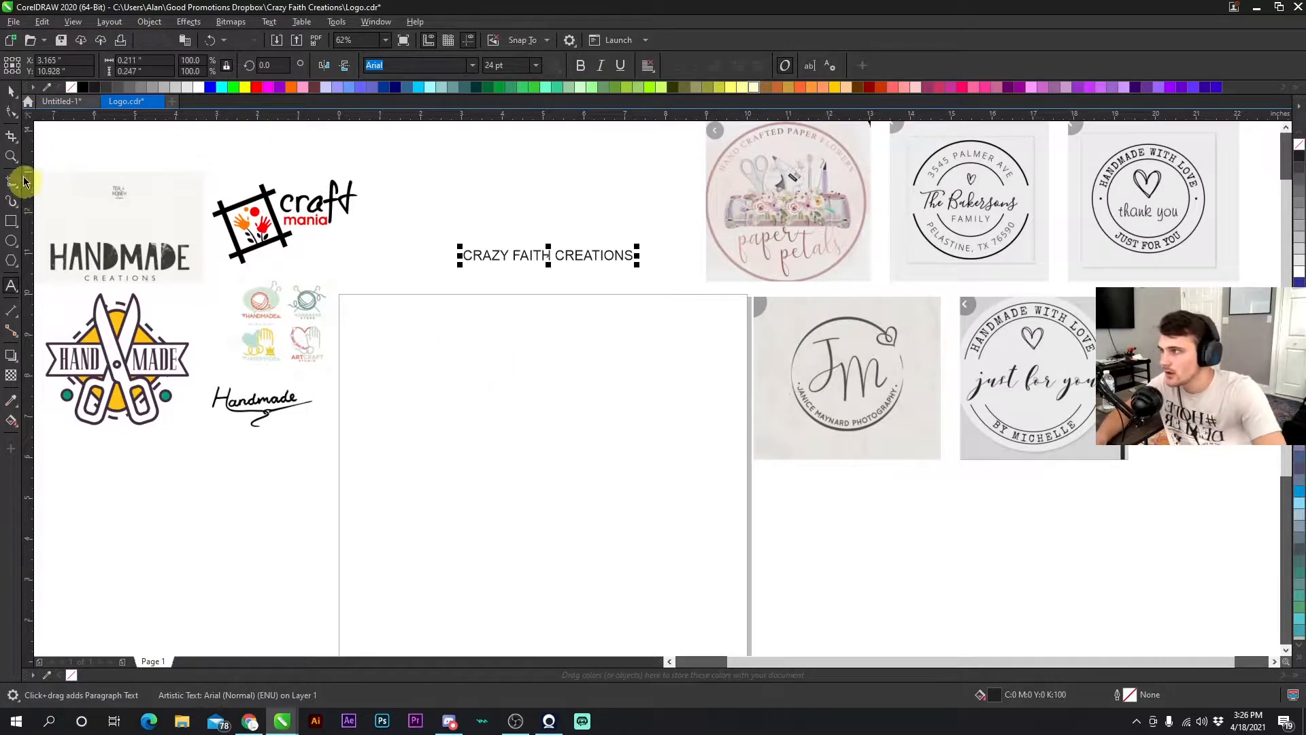
pyautogui.click(11, 91)
pyautogui.click(505, 218)
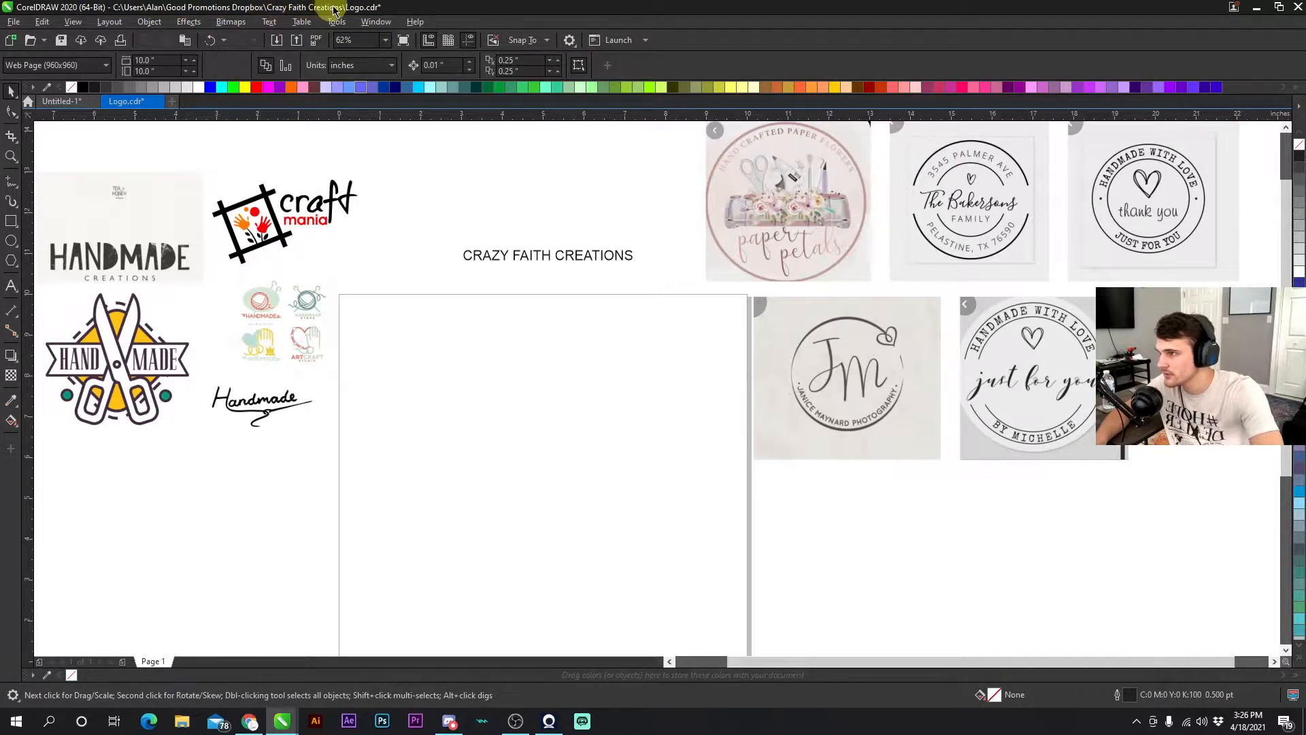
# - Move the CRAZY FAITH CREATIONS text down just above the page and save the document
pyautogui.click(517, 255)
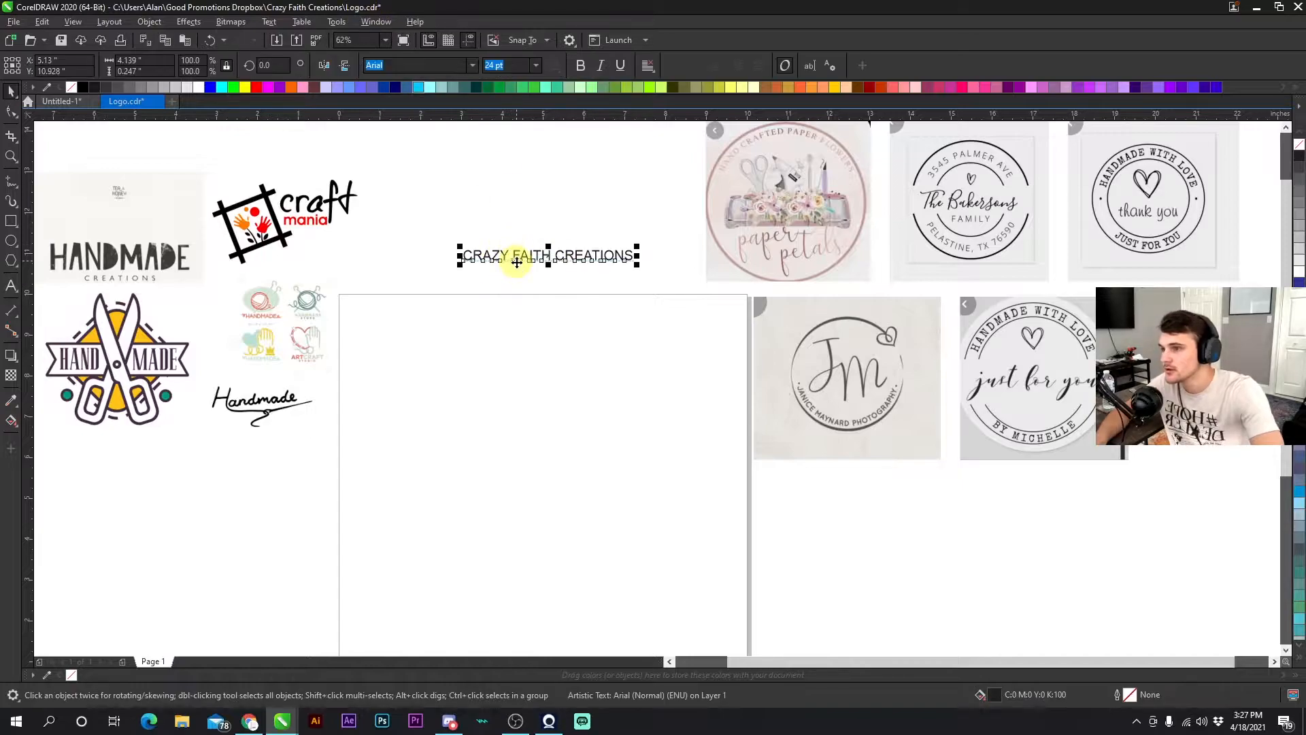
pyautogui.moveTo(525, 264); pyautogui.dragTo(509, 283)
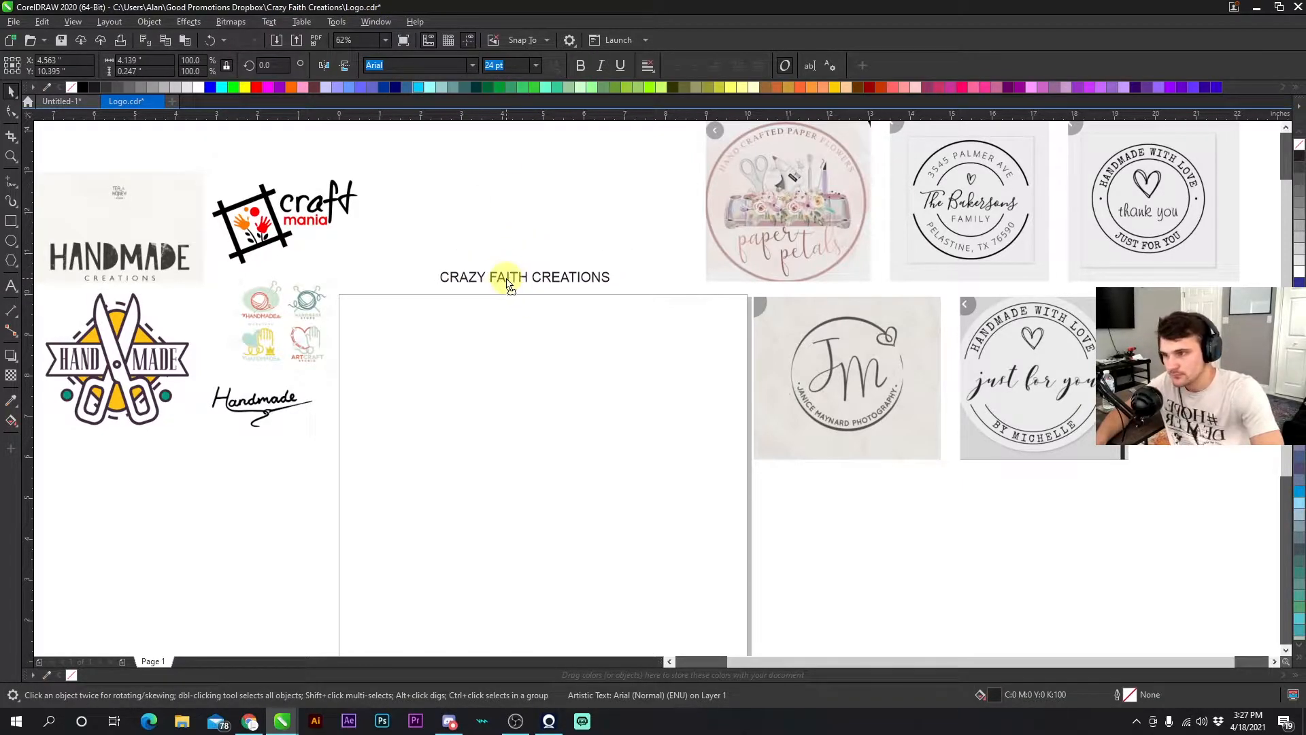
pyautogui.click(508, 246)
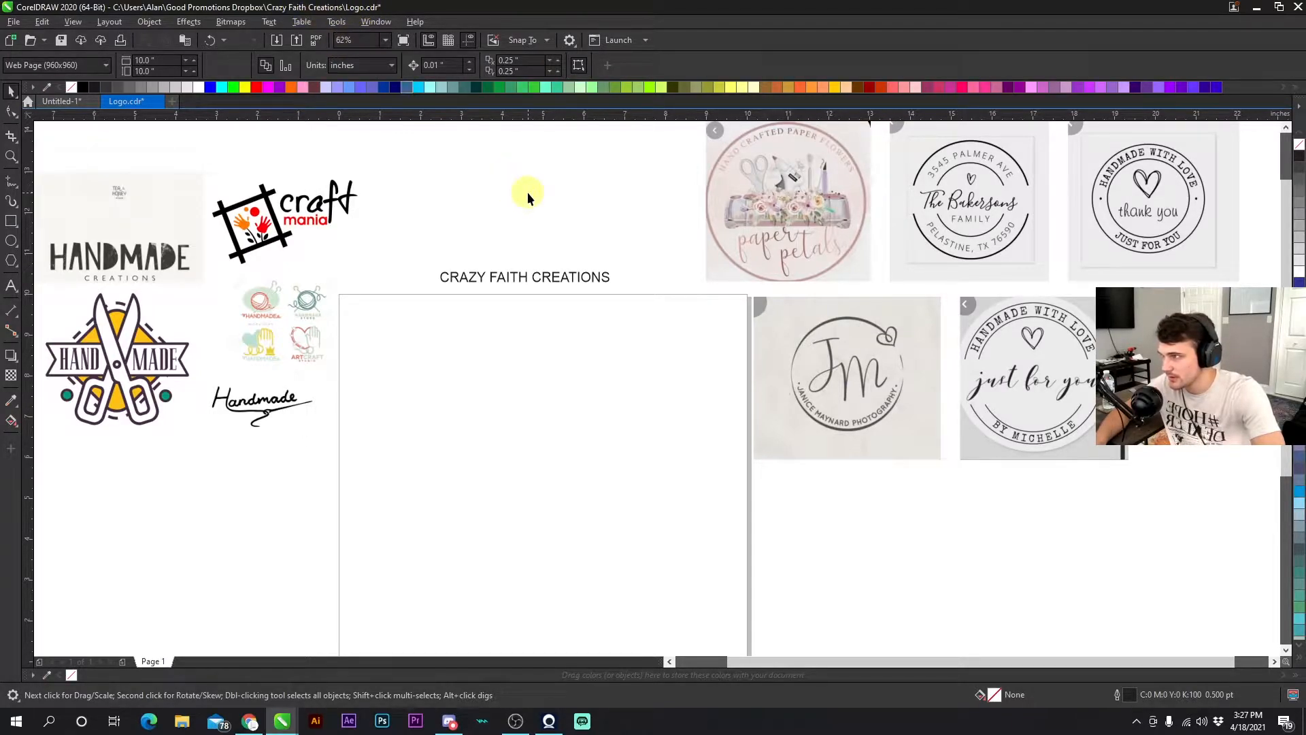
pyautogui.click(63, 41)
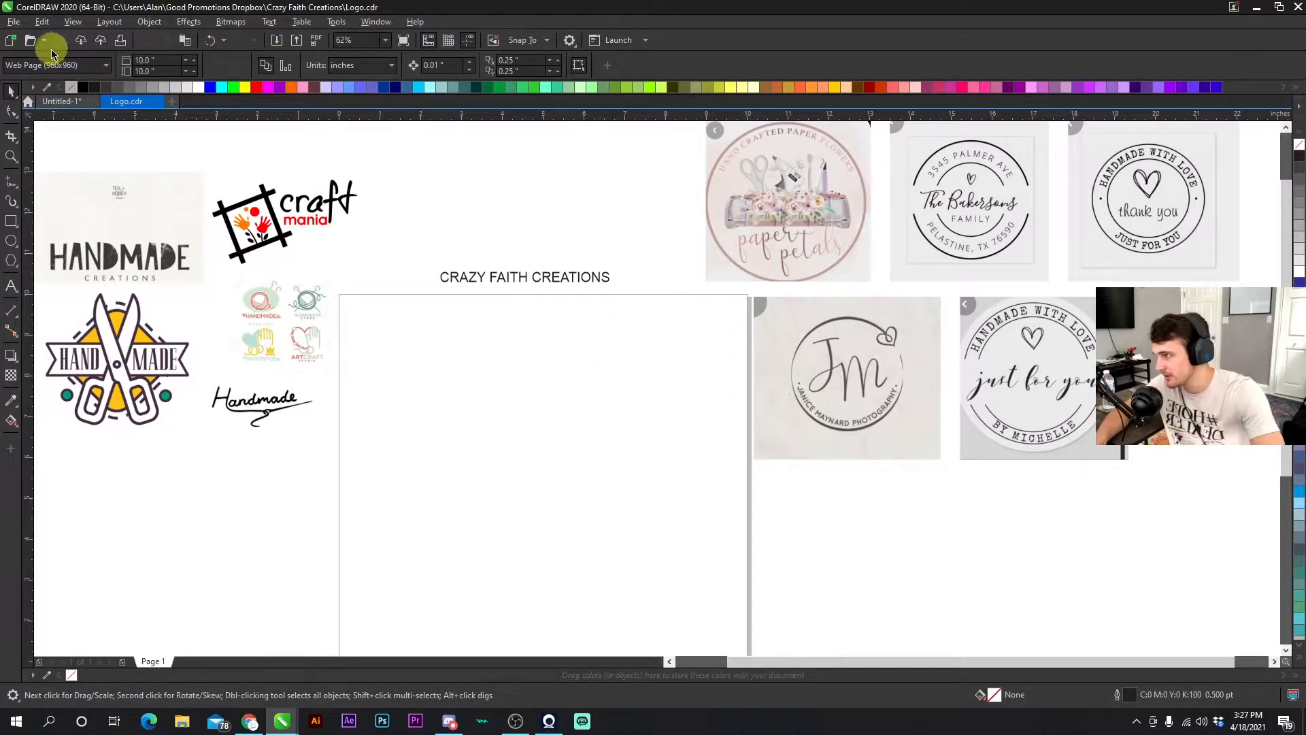
# - Nudge the JM logo image slightly, then undo the move
pyautogui.click(856, 394)
pyautogui.moveTo(858, 395); pyautogui.dragTo(862, 400)
pyautogui.click(605, 250)
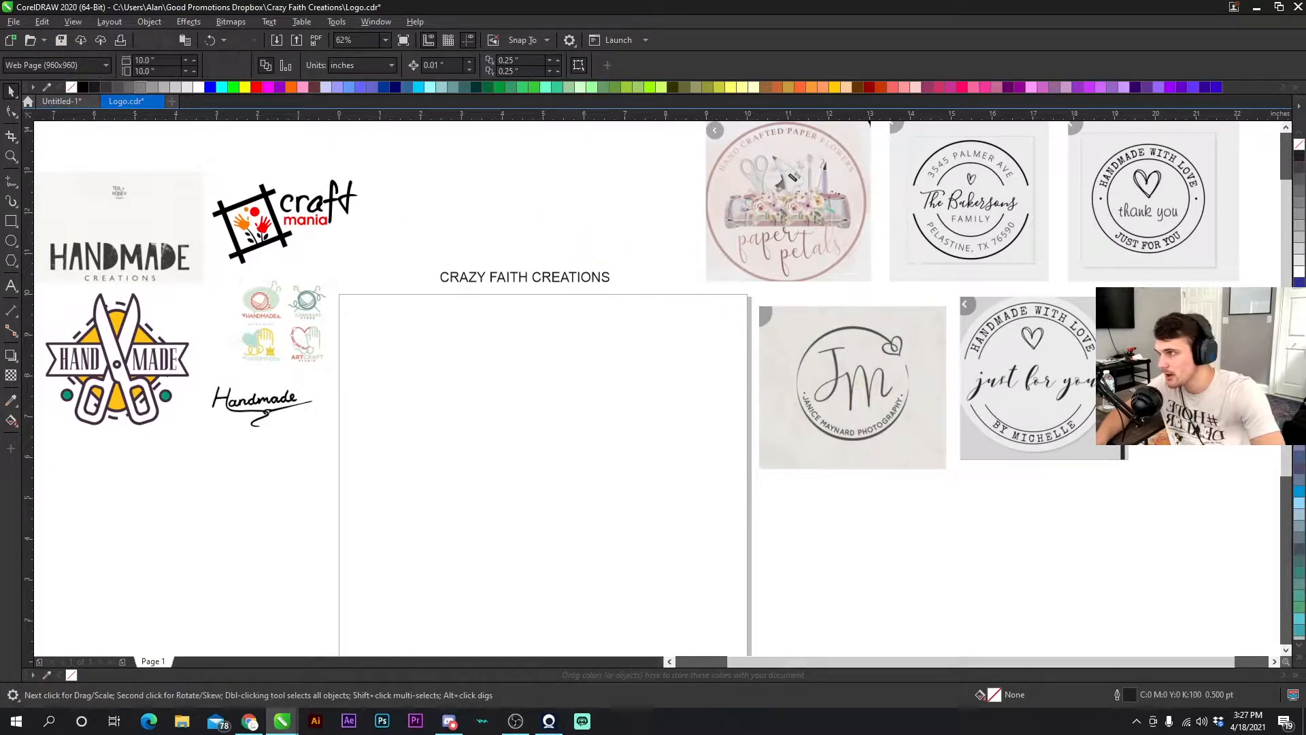
pyautogui.click(209, 40)
pyautogui.click(583, 328)
pyautogui.click(548, 279)
pyautogui.click(554, 245)
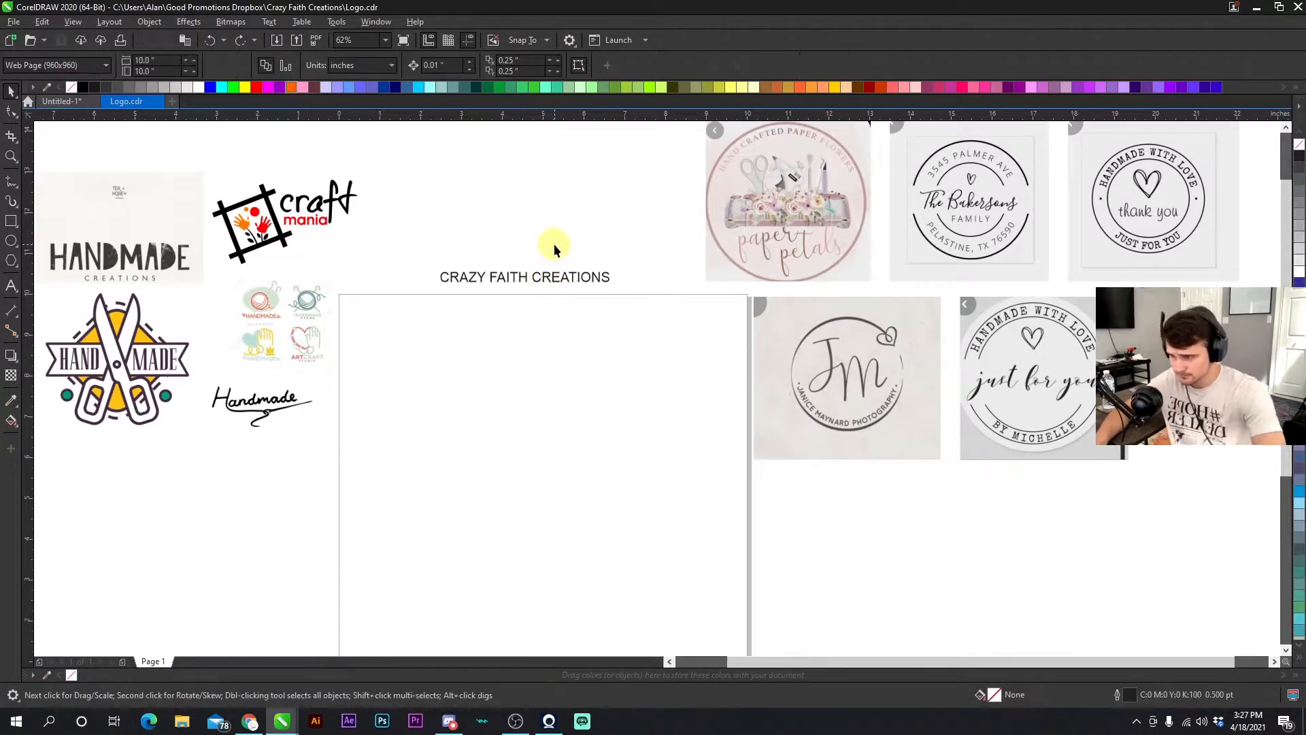
pyautogui.click(525, 279)
pyautogui.click(561, 305)
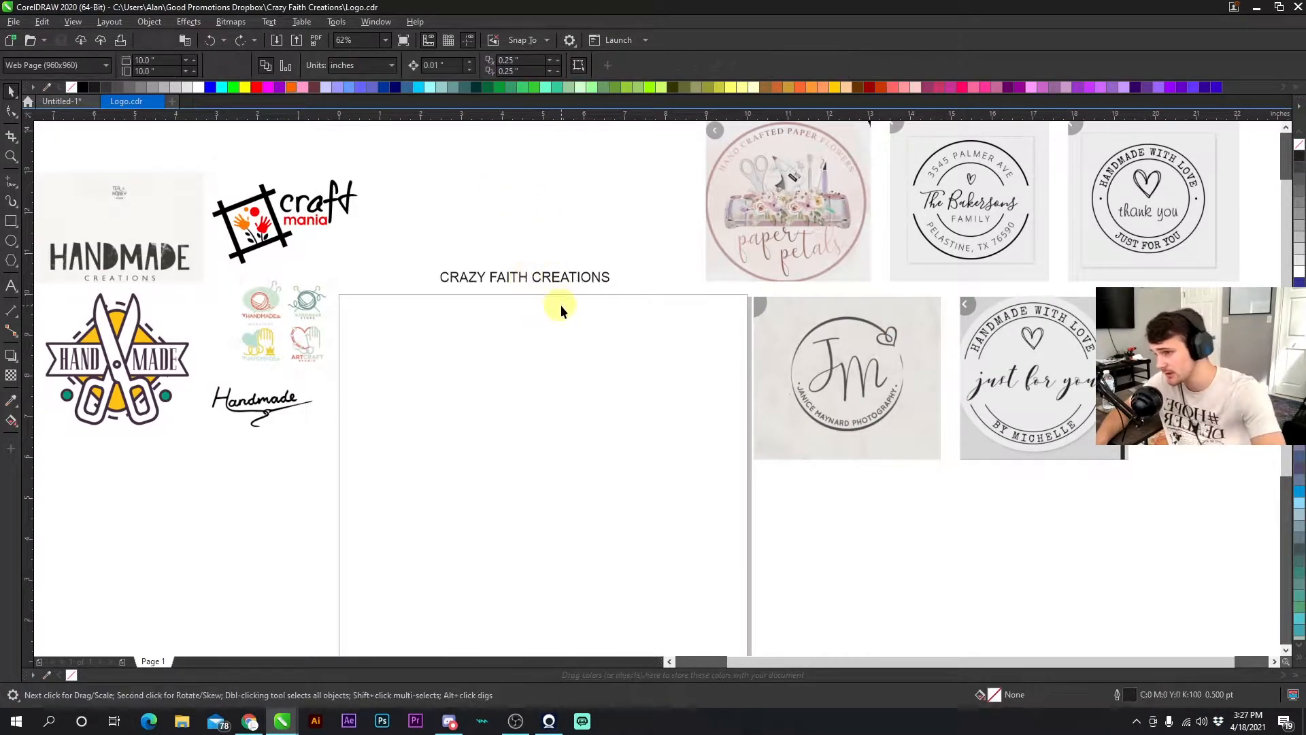
# - Duplicate the title text directly above itself and change the copy to Title Case
pyautogui.click(556, 278)
pyautogui.moveTo(531, 285); pyautogui.dragTo(518, 253)
pyautogui.click(268, 21)
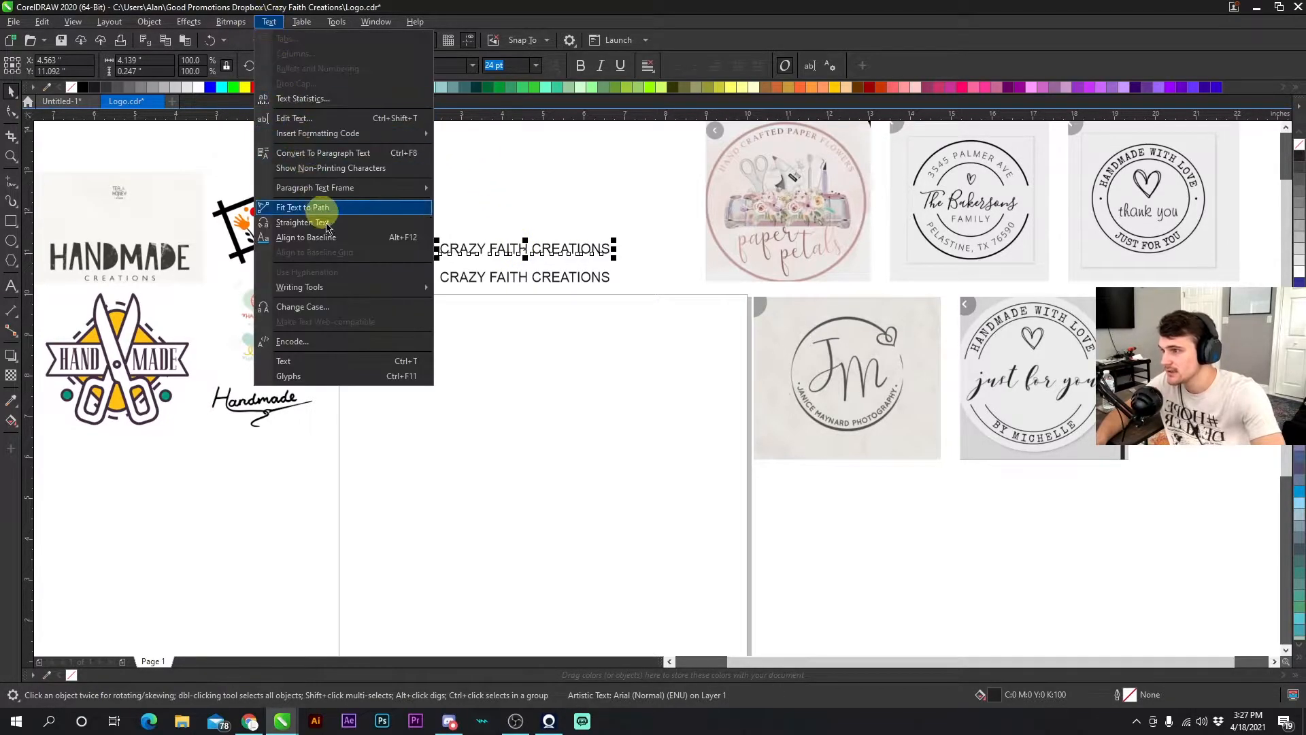
pyautogui.click(350, 305)
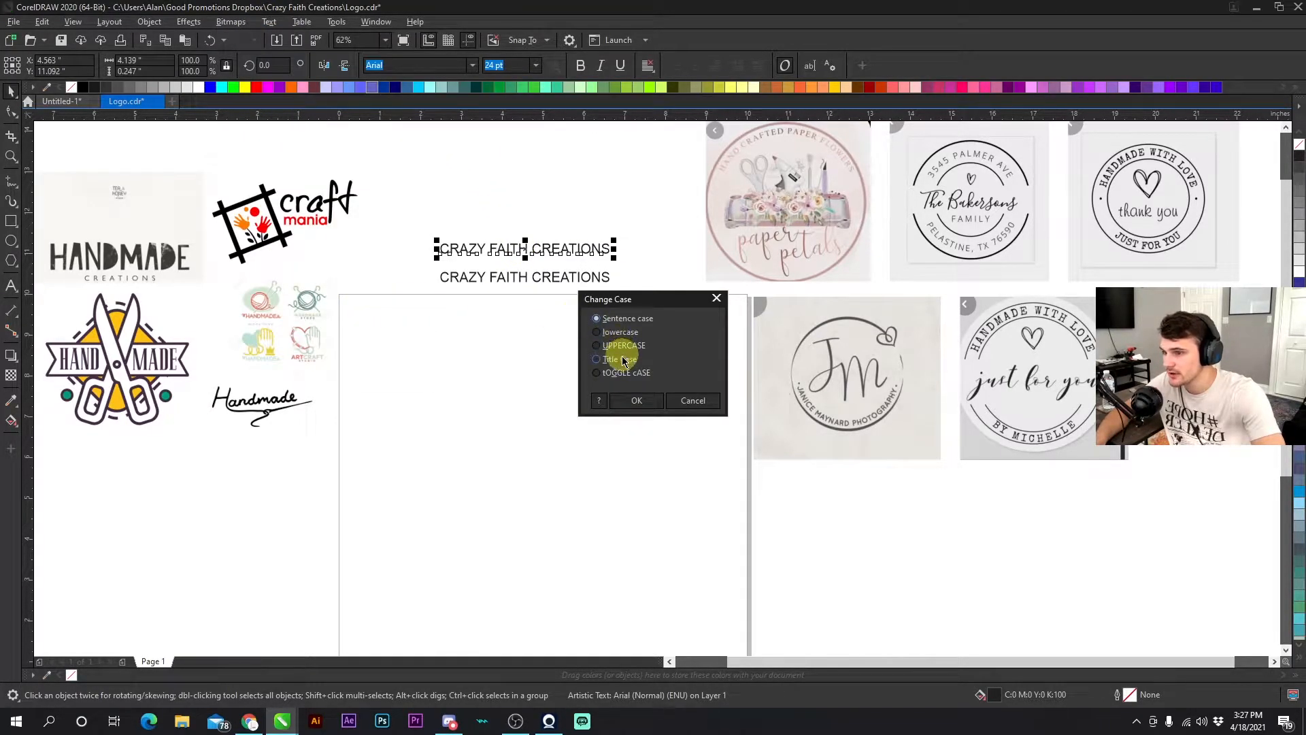
pyautogui.click(636, 399)
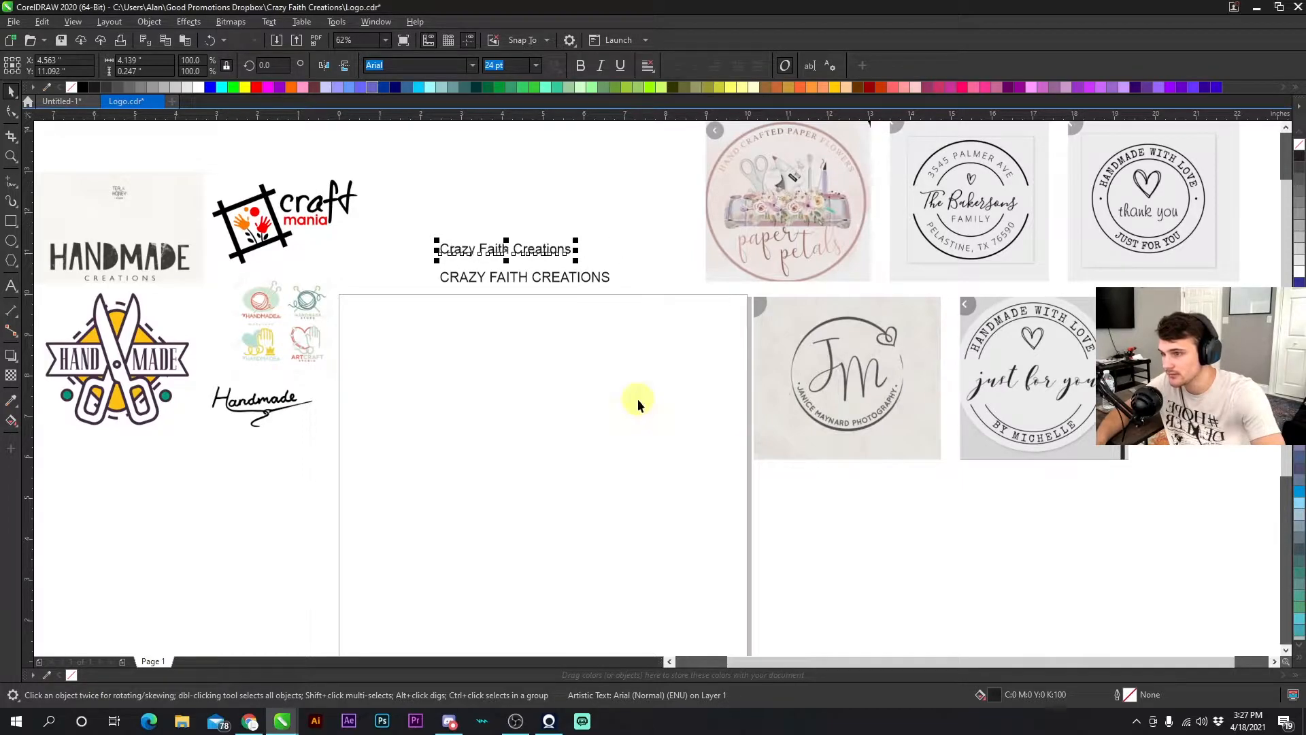
# - Make another copy of the title text on top and change it to lowercase
pyautogui.click(553, 355)
pyautogui.click(501, 281)
pyautogui.moveTo(501, 280); pyautogui.dragTo(497, 225)
pyautogui.click(496, 246)
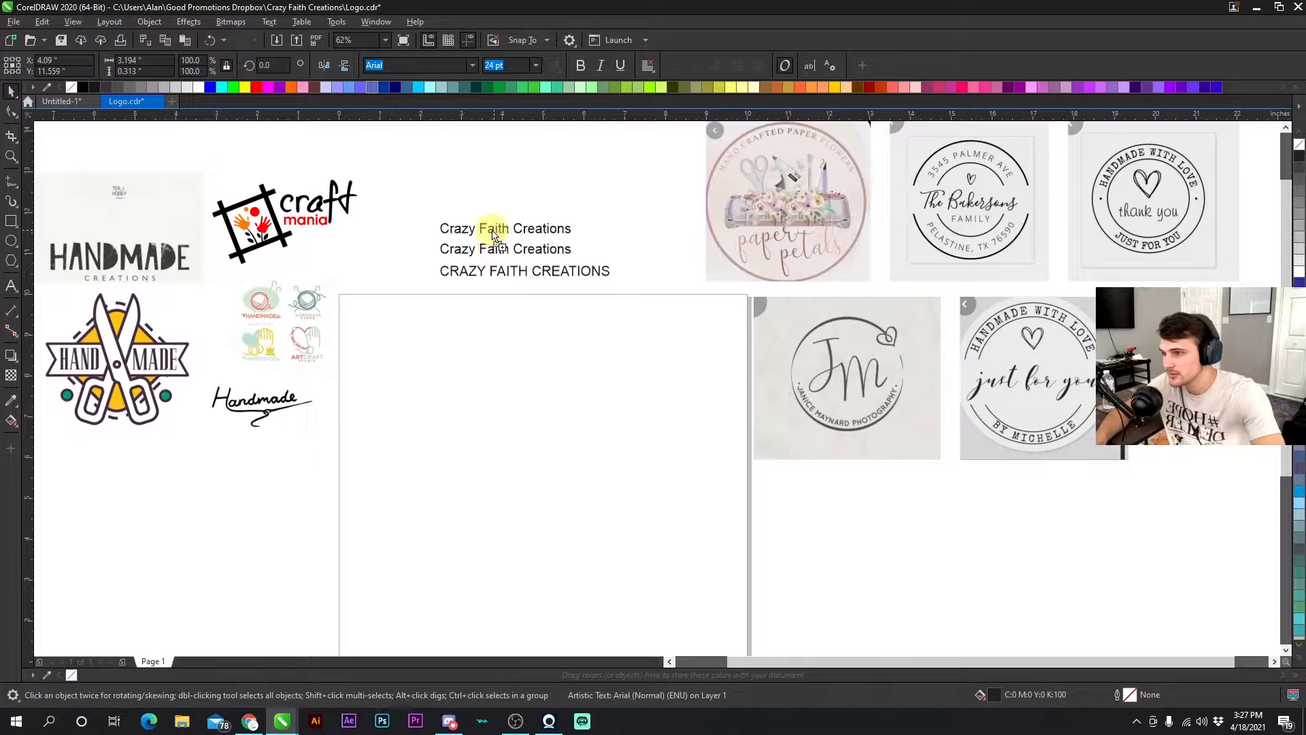
pyautogui.click(270, 21)
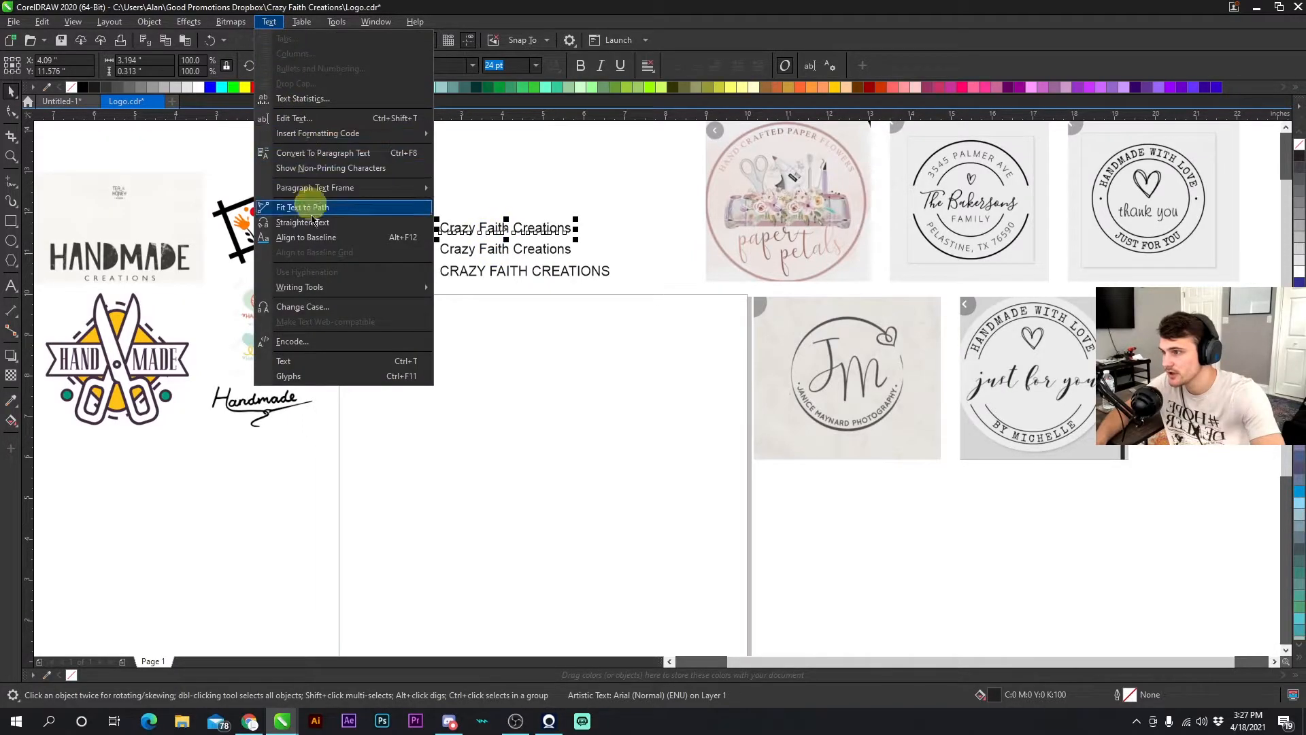
pyautogui.click(331, 311)
pyautogui.click(598, 329)
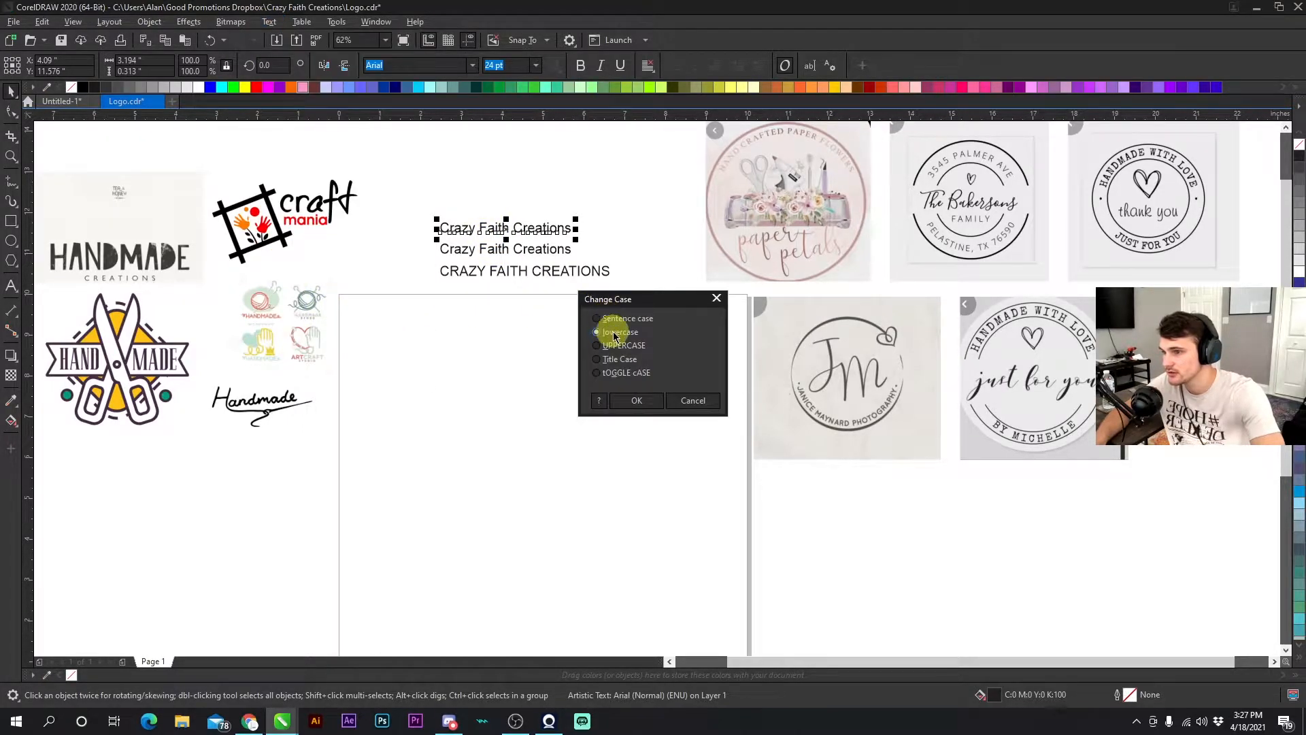
pyautogui.click(638, 399)
pyautogui.click(604, 197)
pyautogui.moveTo(624, 291); pyautogui.dragTo(412, 191)
pyautogui.click(654, 257)
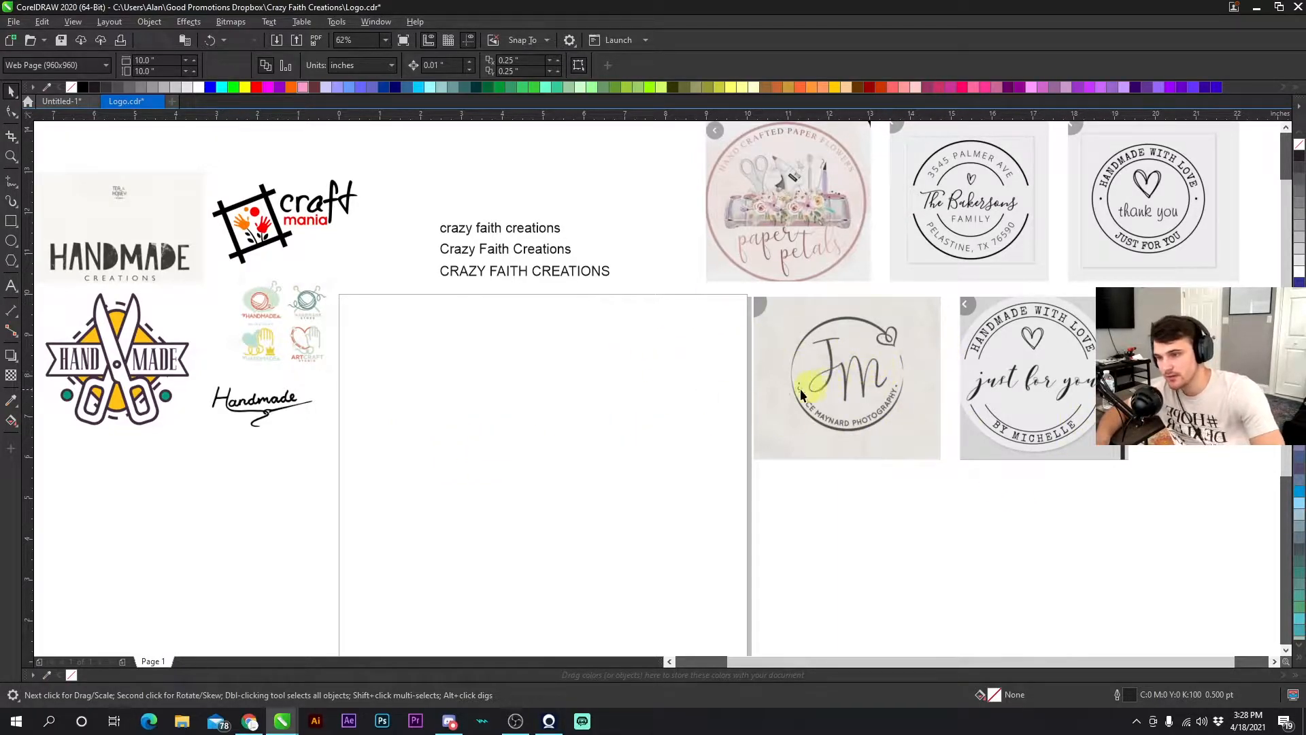
pyautogui.click(884, 346)
pyautogui.click(940, 237)
pyautogui.click(806, 215)
pyautogui.click(526, 383)
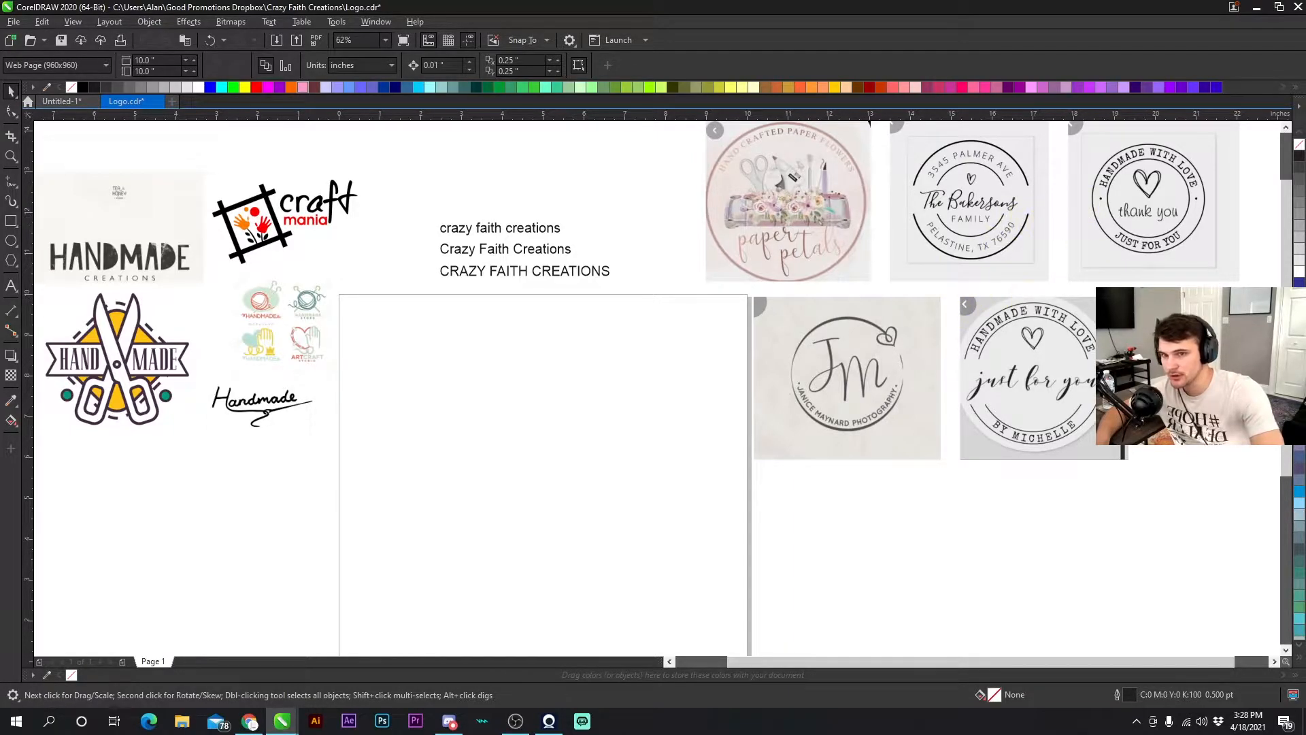
# - Zoom in to examine the HANDMADE CREATIONS reference logo up close
pyautogui.scroll(-3, 623, 415)
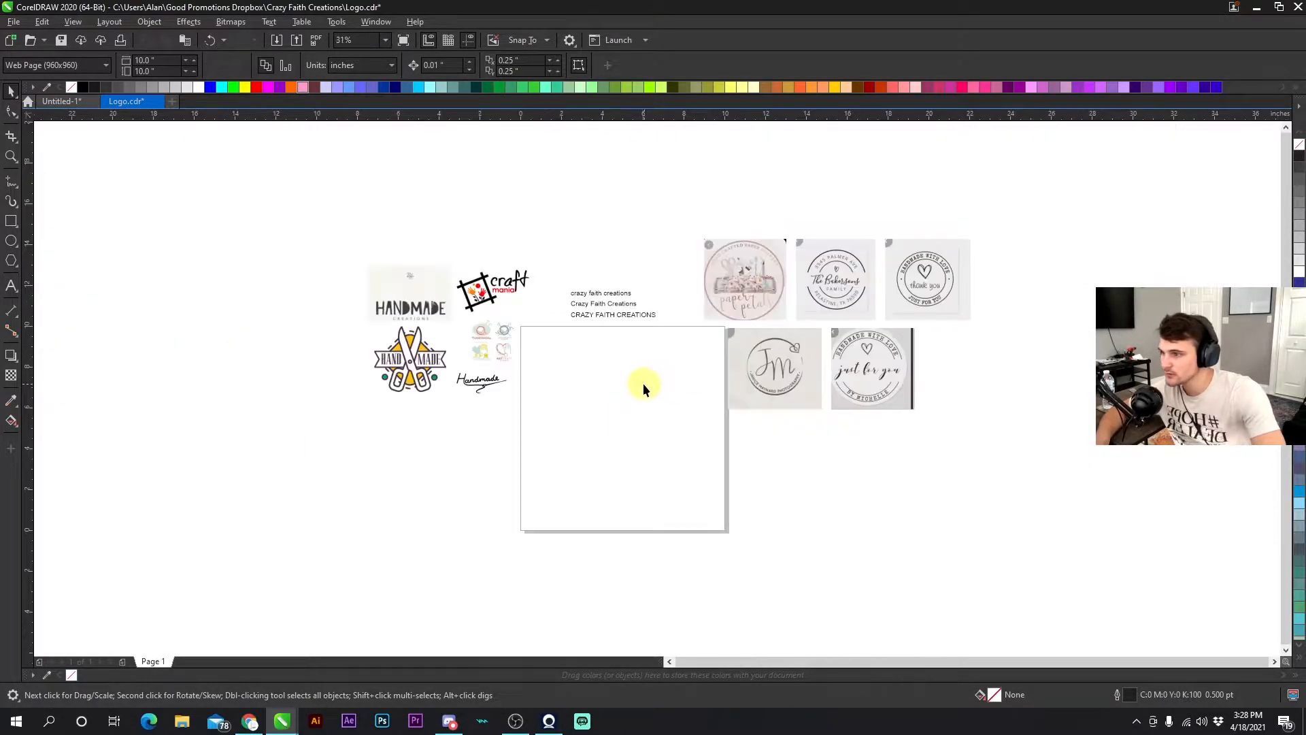
pyautogui.scroll(3, 644, 381)
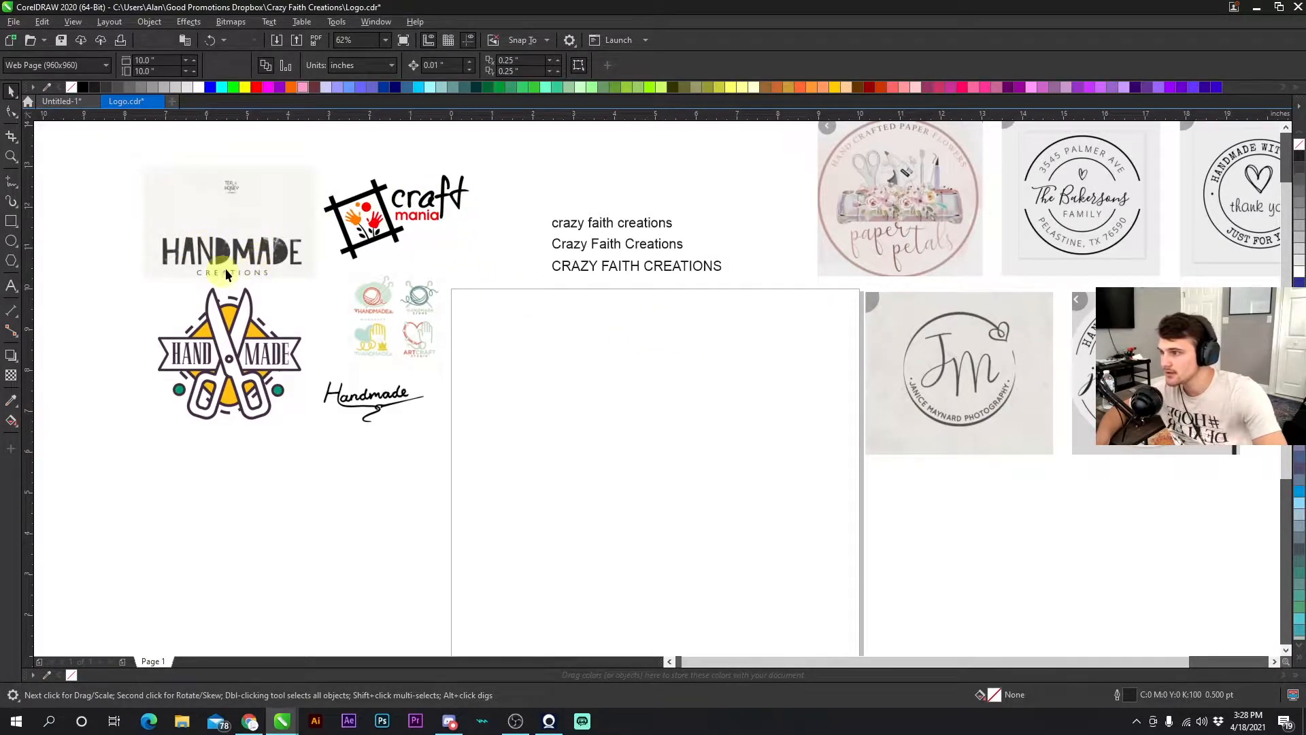
pyautogui.scroll(4, 299, 259)
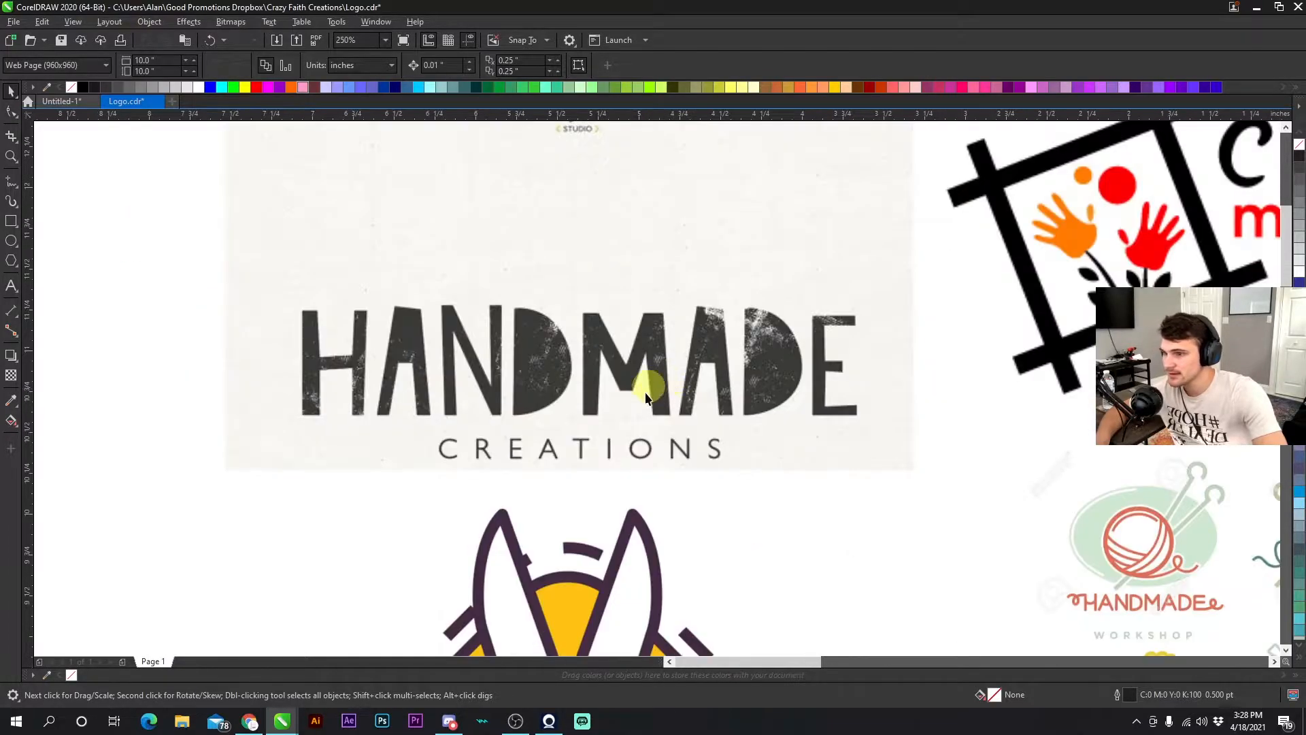
pyautogui.scroll(-4, 655, 388)
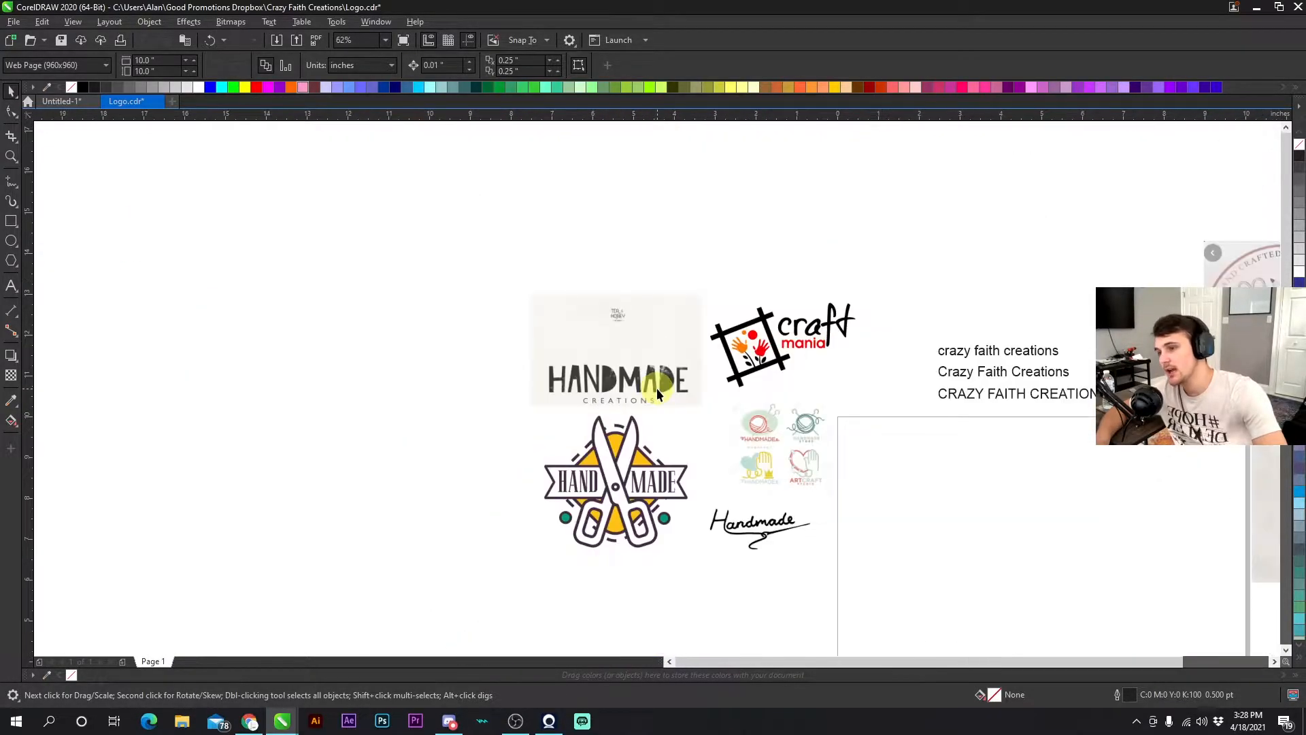
pyautogui.scroll(2, 655, 388)
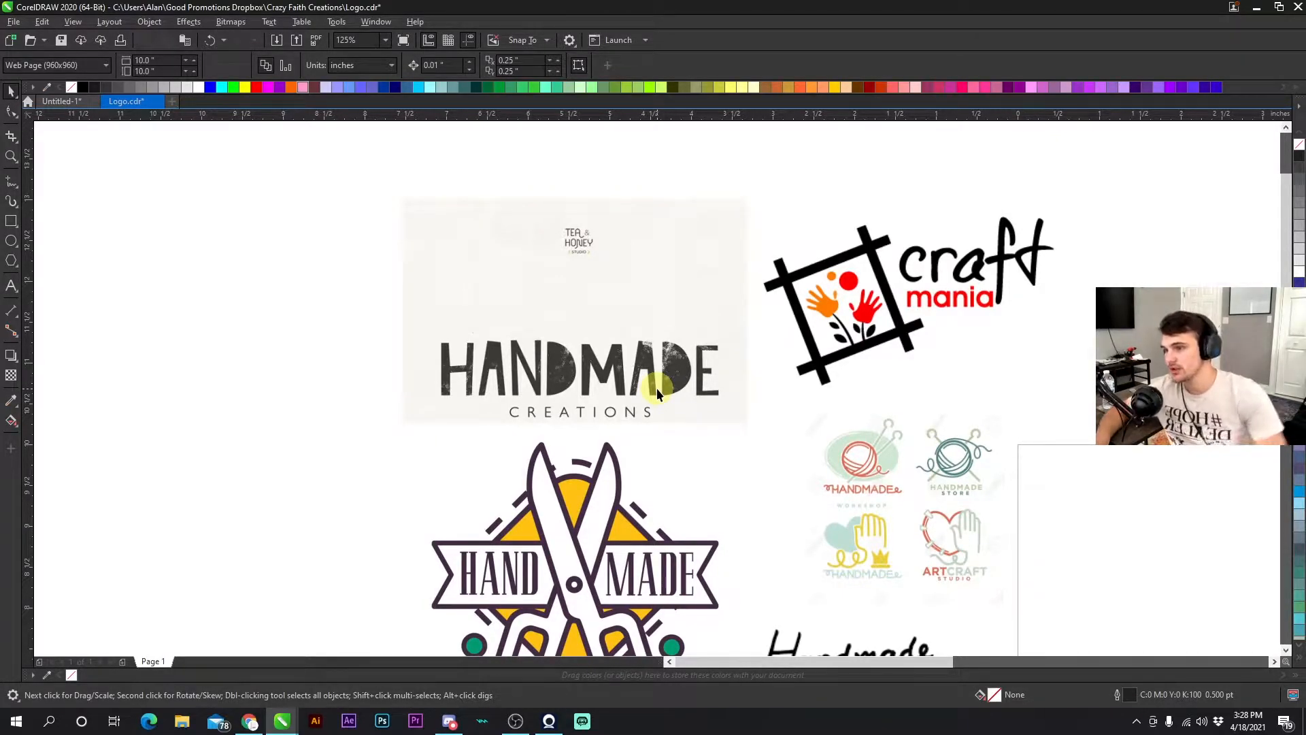
pyautogui.moveTo(345, 327); pyautogui.dragTo(391, 336)
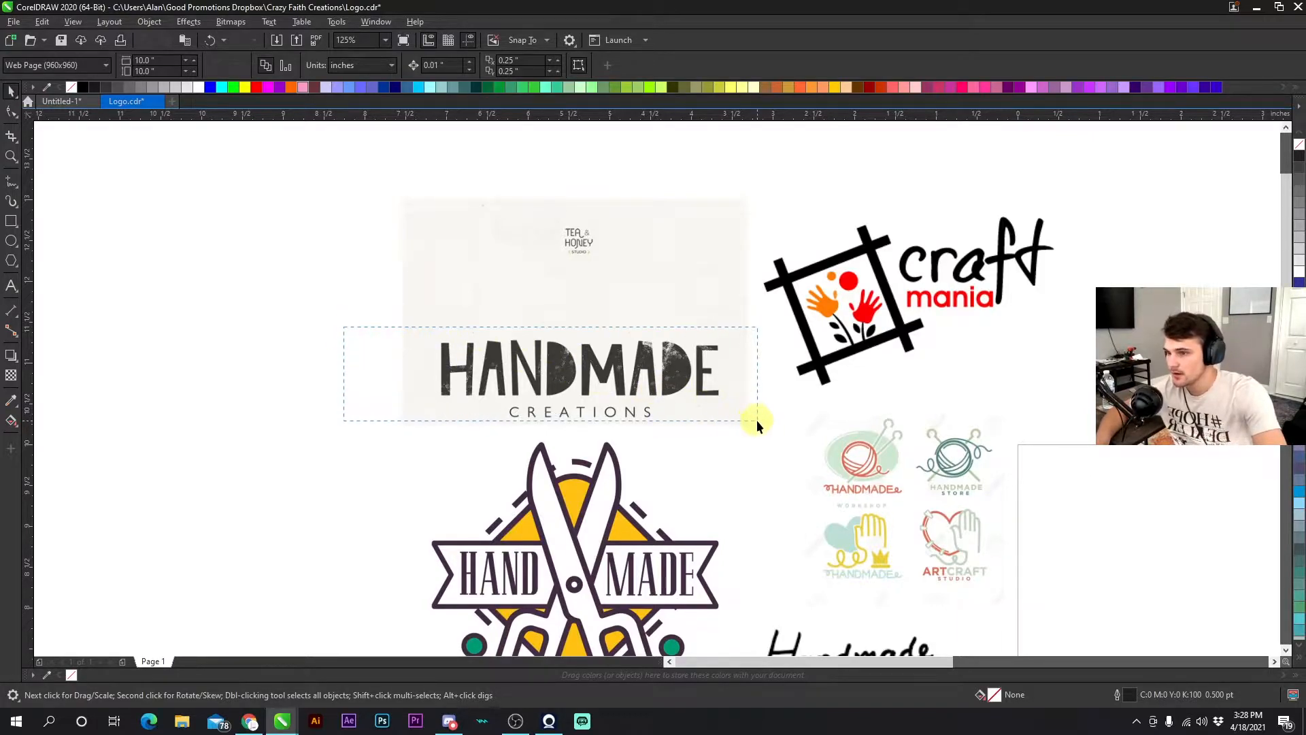
pyautogui.moveTo(760, 419)
pyautogui.mouseDown()
pyautogui.moveTo(690, 380)
pyautogui.moveTo(362, 300)
pyautogui.moveTo(771, 414)
pyautogui.mouseUp()
pyautogui.click(678, 376)
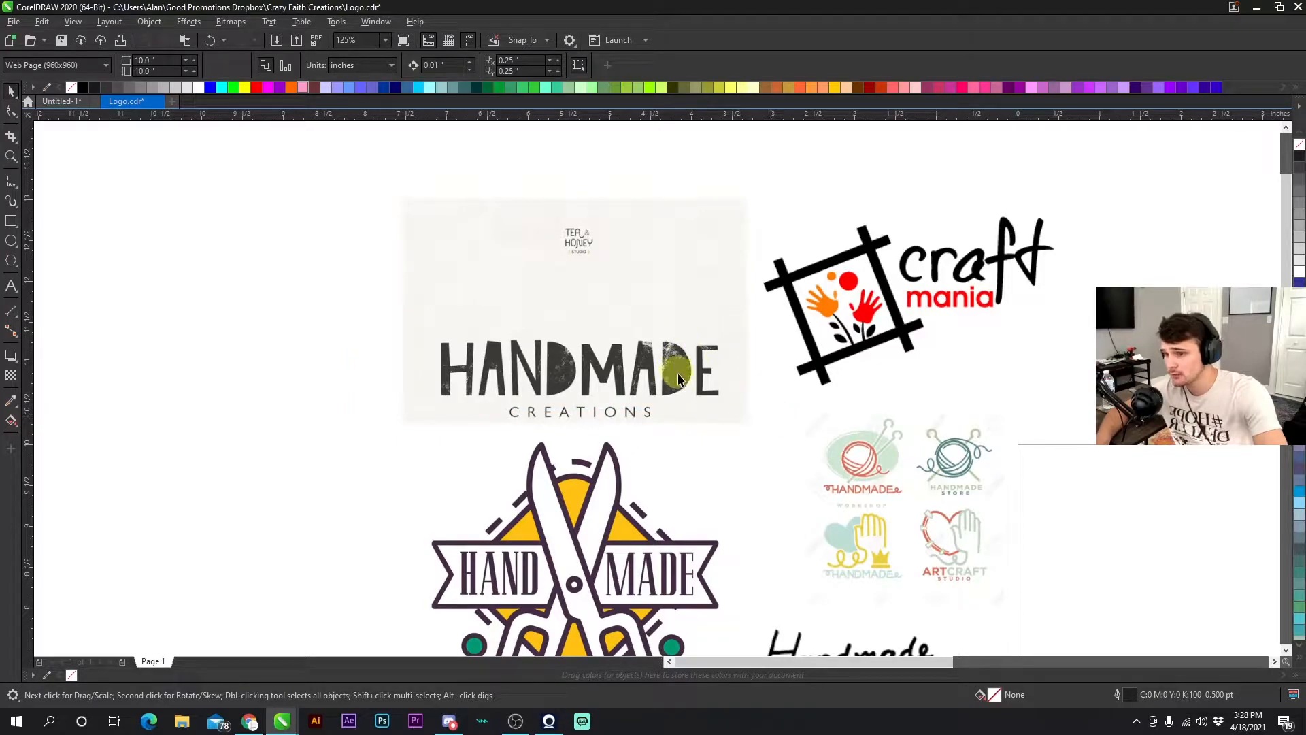
pyautogui.click(659, 366)
pyautogui.click(645, 360)
pyautogui.click(579, 367)
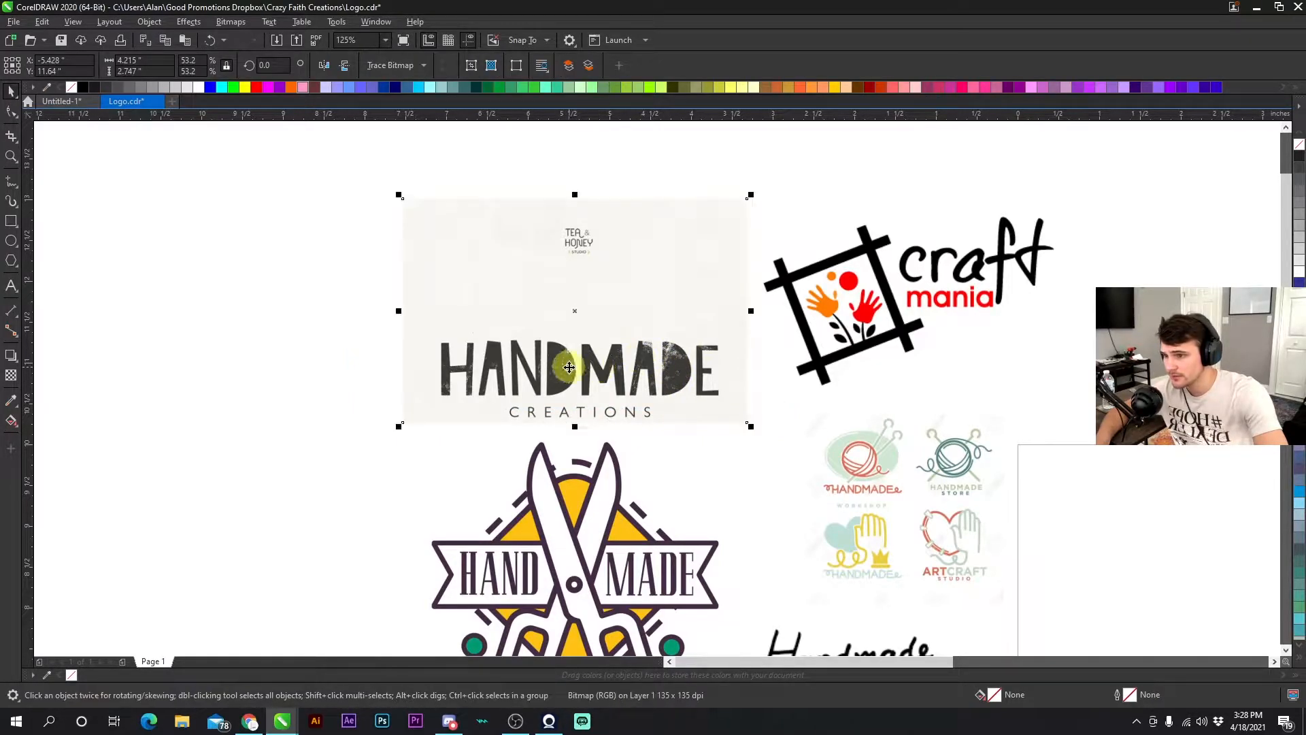
pyautogui.click(778, 365)
pyautogui.scroll(-3, 652, 387)
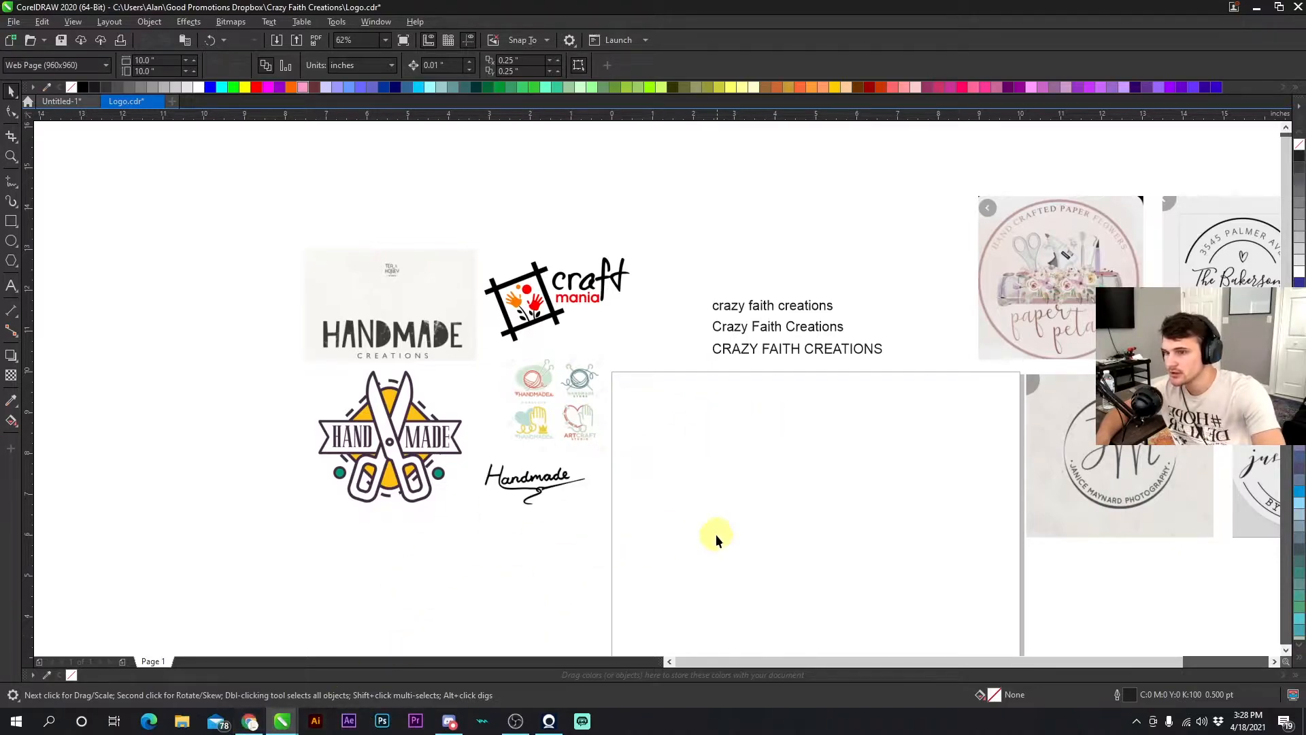
pyautogui.click(770, 360)
pyautogui.click(761, 412)
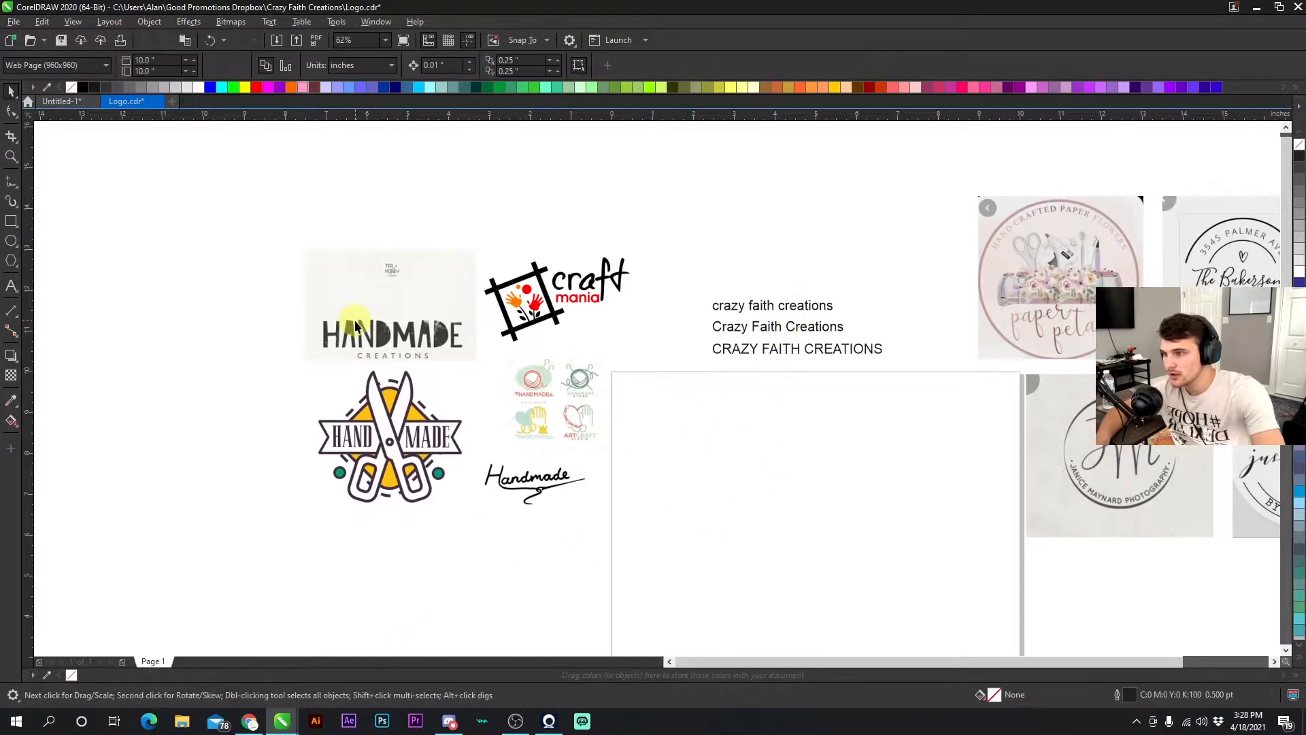
# - Open a new browser window and go to dafont.com
pyautogui.click(252, 720)
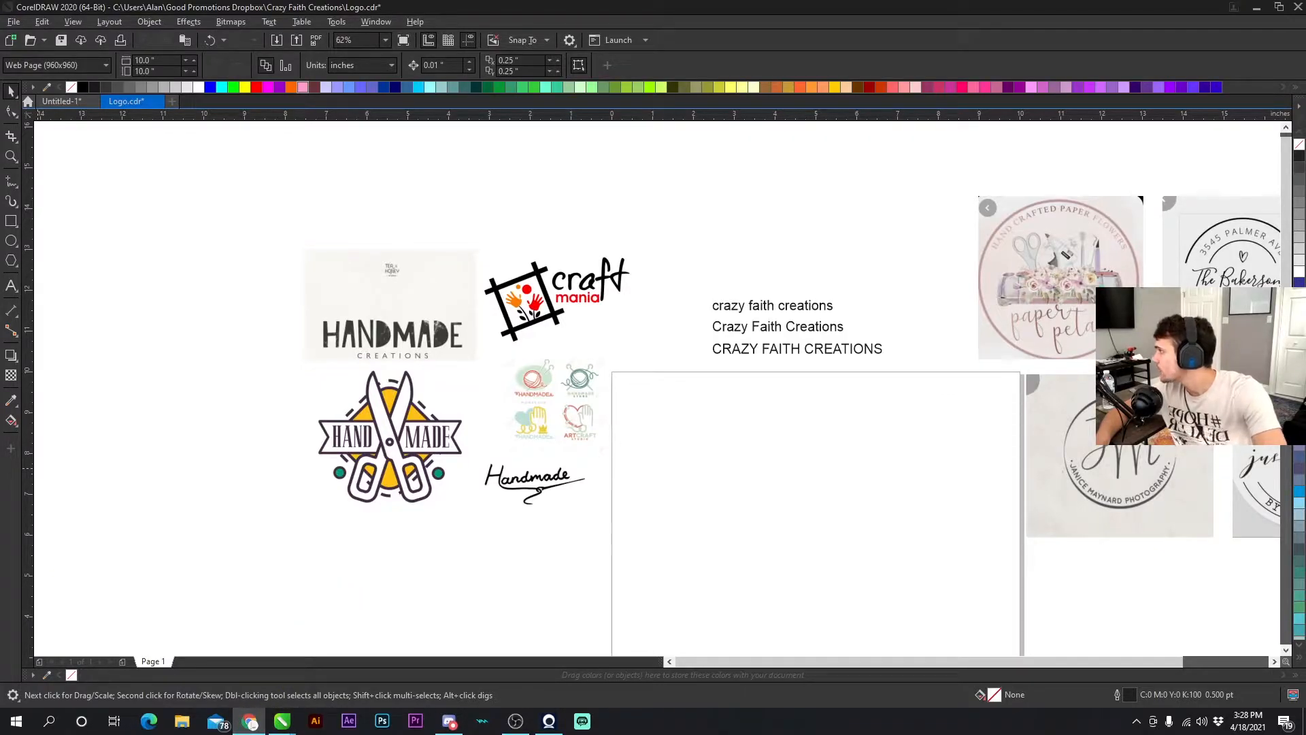
pyautogui.moveTo(0, 408); pyautogui.dragTo(636, 27)
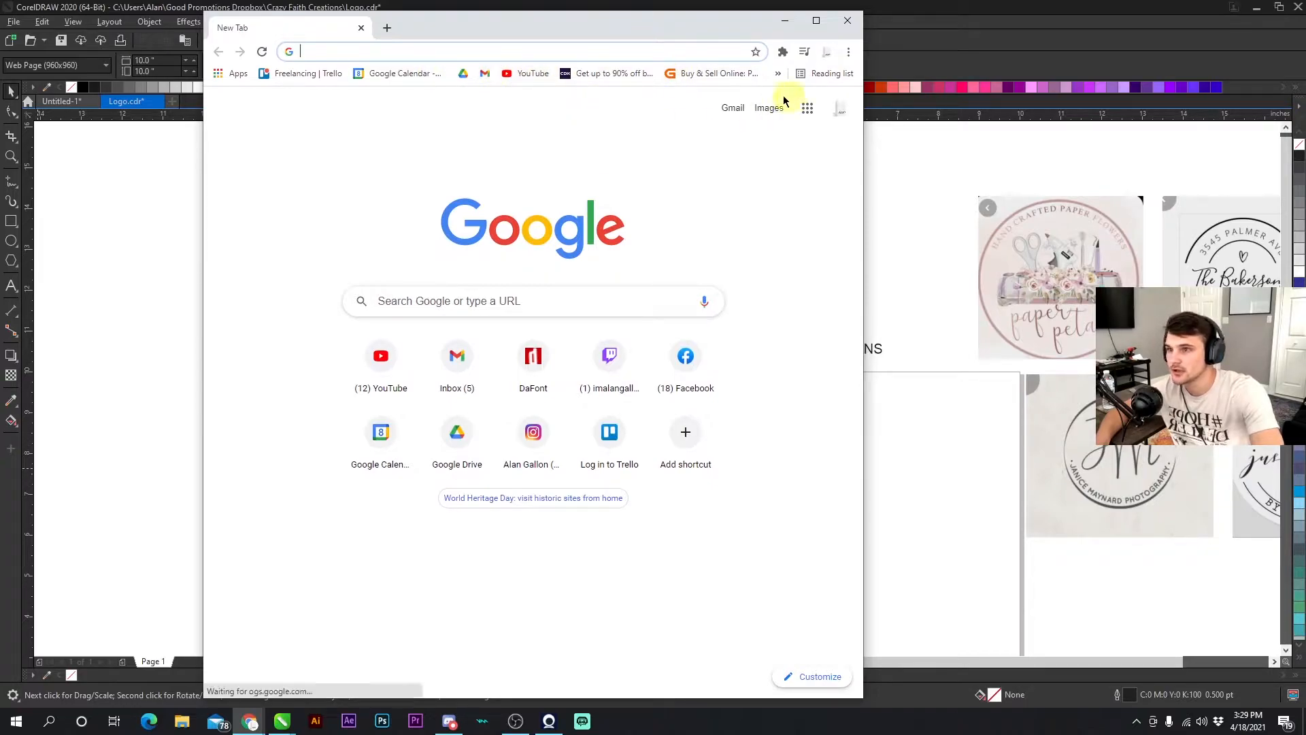
pyautogui.click(437, 53)
pyautogui.write('dafont.com')
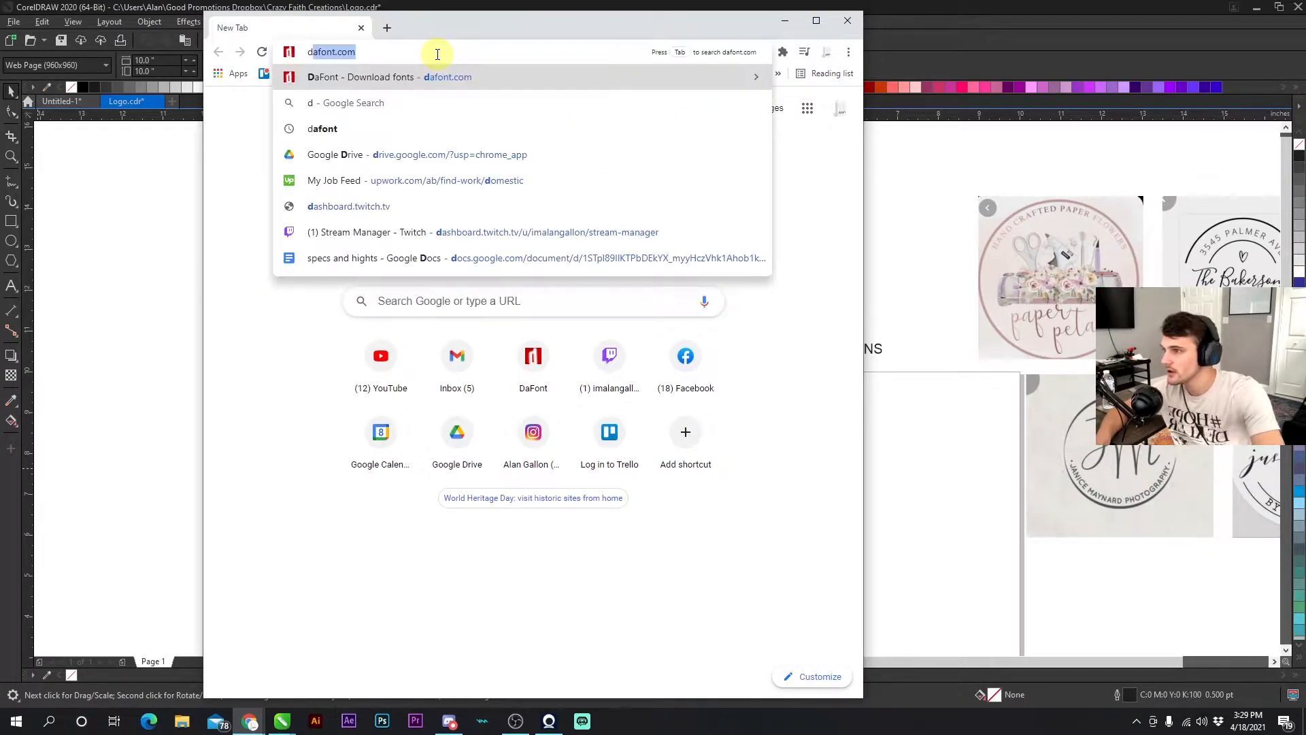
pyautogui.press('Return')
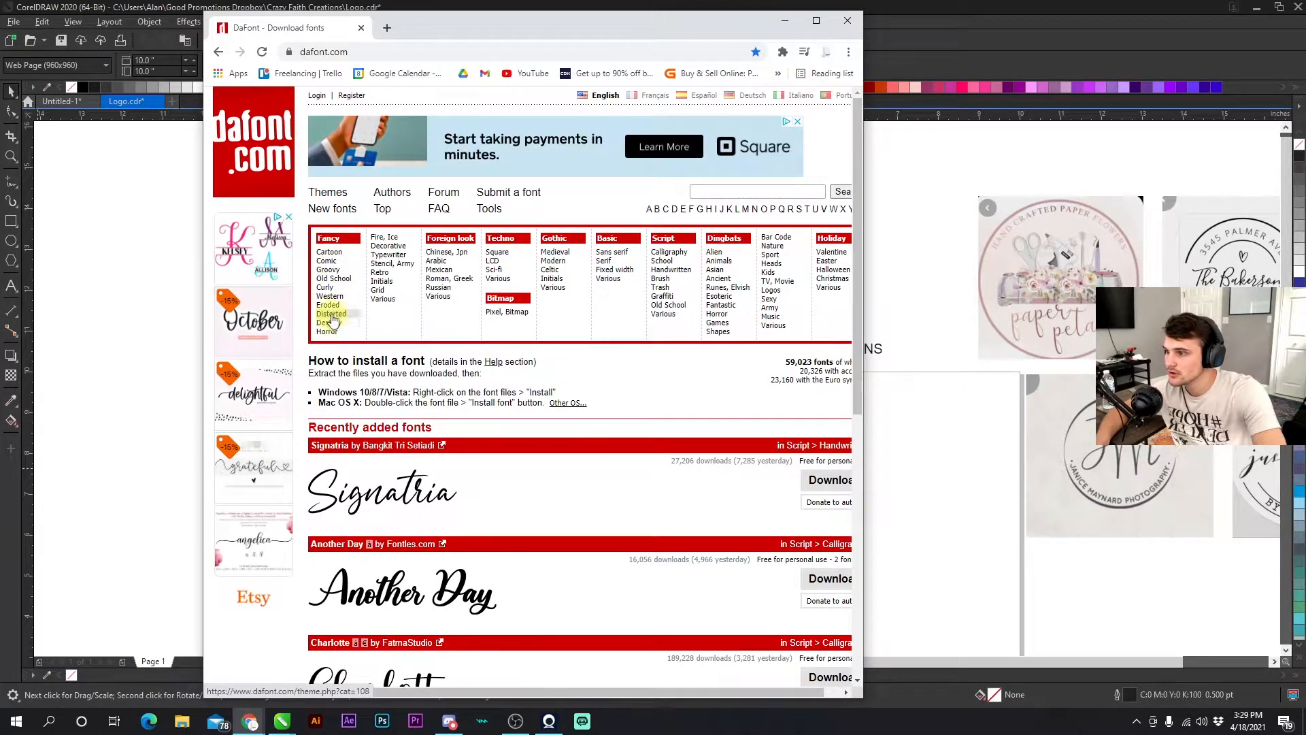
# - Open the Fancy > Cartoon font category and preview the text CREATIONS
pyautogui.click(328, 252)
pyautogui.scroll(-4, 448, 445)
pyautogui.scroll(4, 455, 454)
pyautogui.click(385, 416)
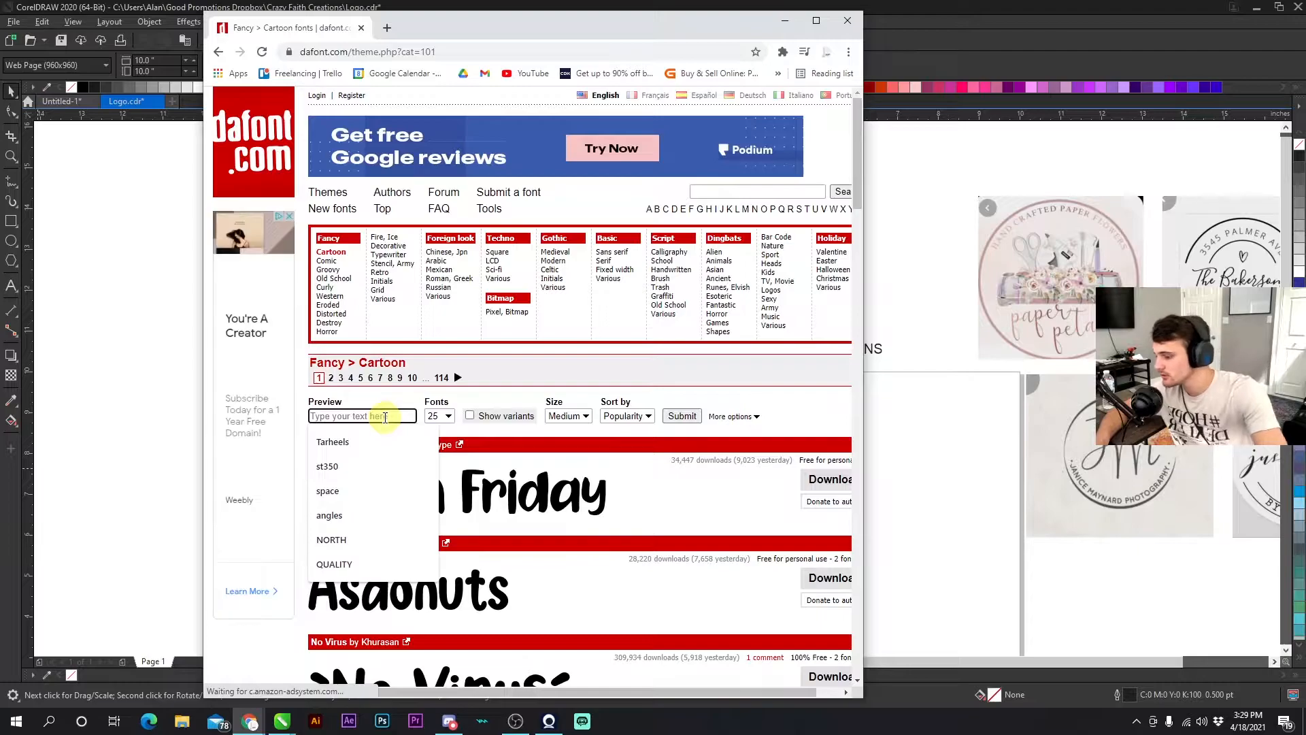
pyautogui.write('CREATIONS')
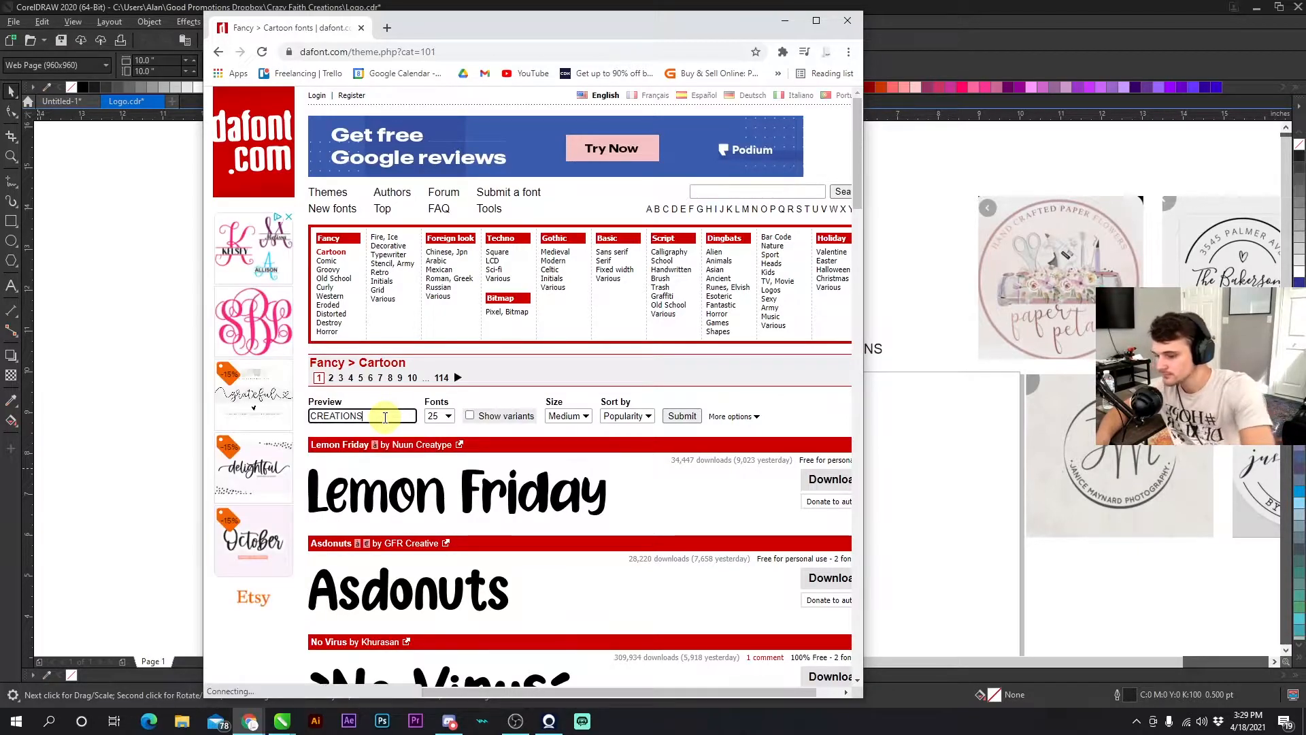
pyautogui.press('Return')
# - Scroll through the Cartoon font previews of CREATIONS beside the reference logos
pyautogui.scroll(-3, 561, 510)
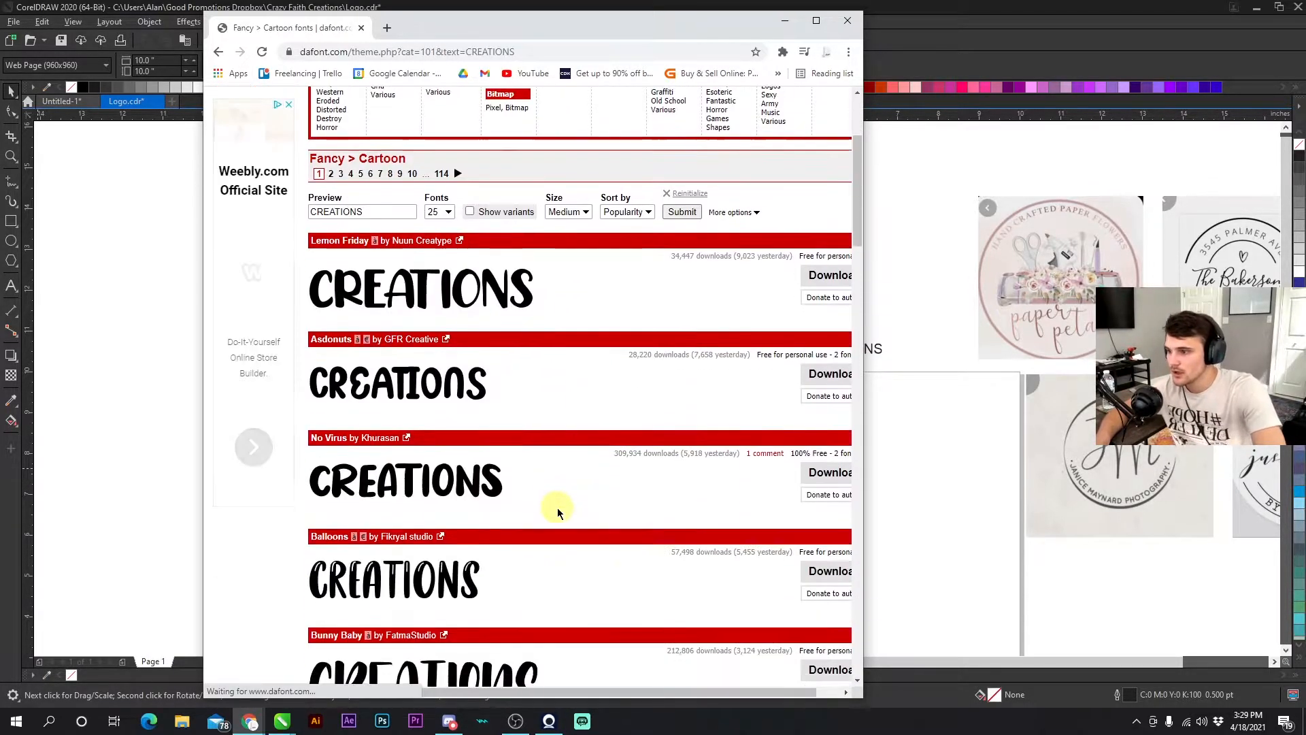
pyautogui.moveTo(594, 32); pyautogui.dragTo(908, 164)
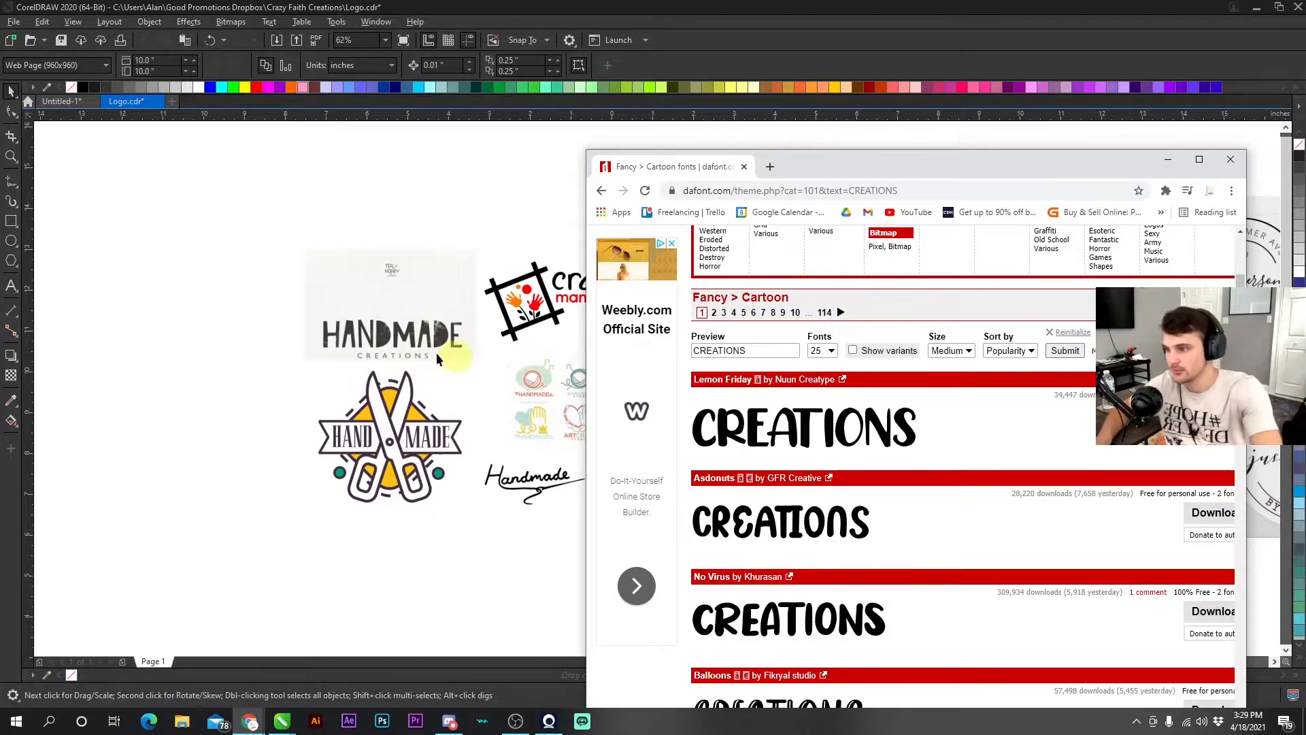
pyautogui.scroll(-15, 813, 468)
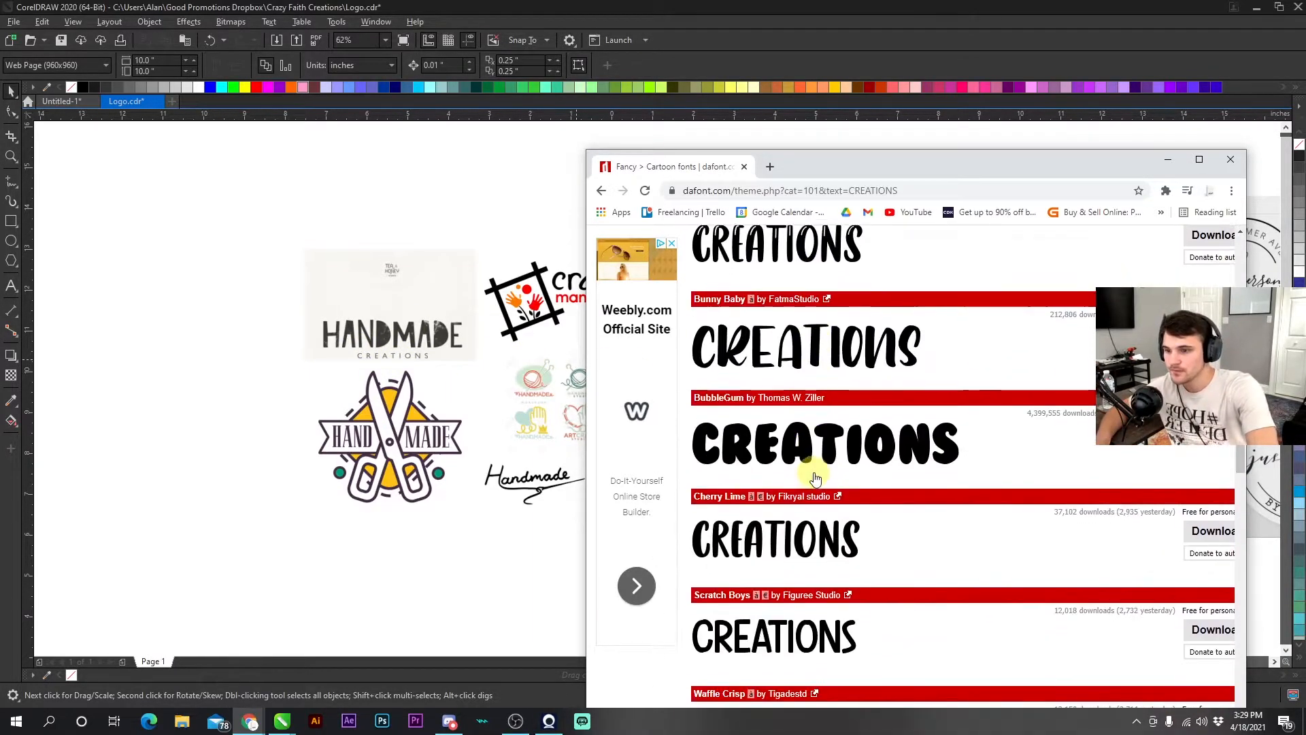
pyautogui.scroll(-2, 813, 474)
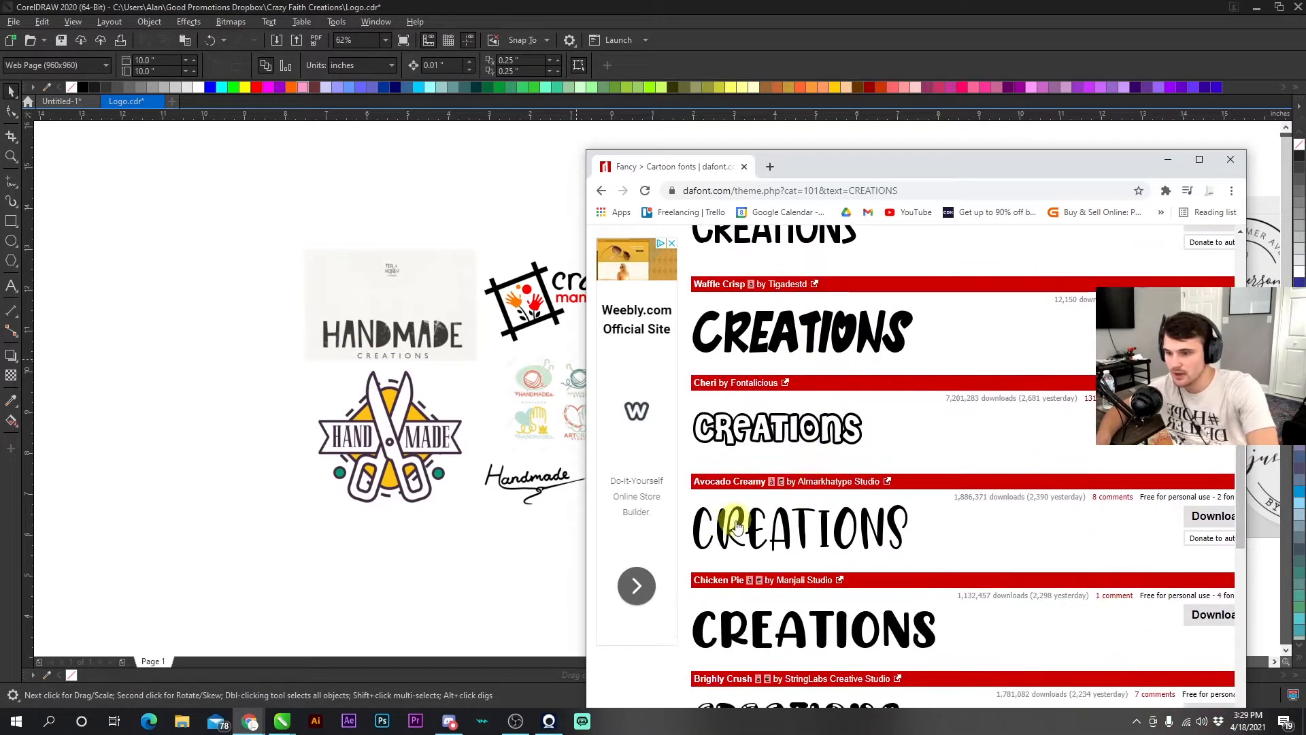
pyautogui.scroll(-2, 729, 525)
pyautogui.scroll(-9, 748, 490)
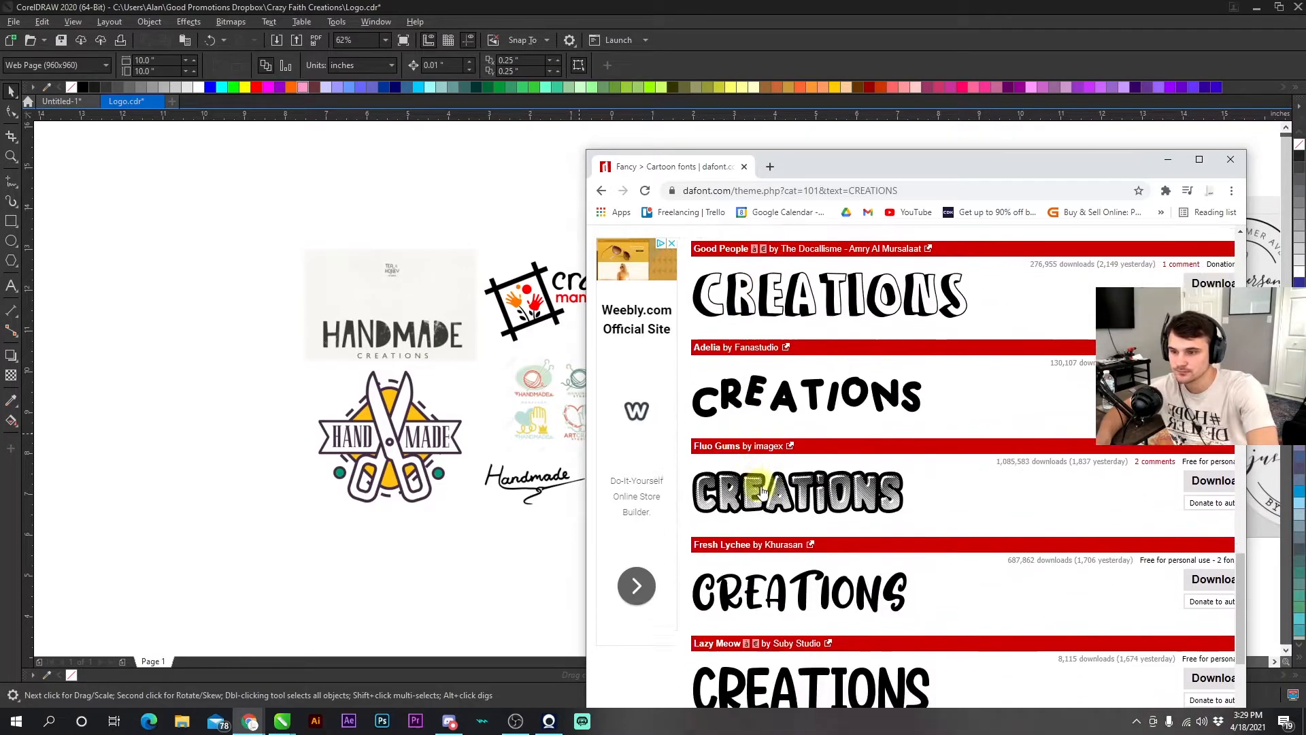
pyautogui.moveTo(791, 170); pyautogui.dragTo(520, 25)
pyautogui.scroll(-7, 639, 322)
pyautogui.scroll(-2, 638, 323)
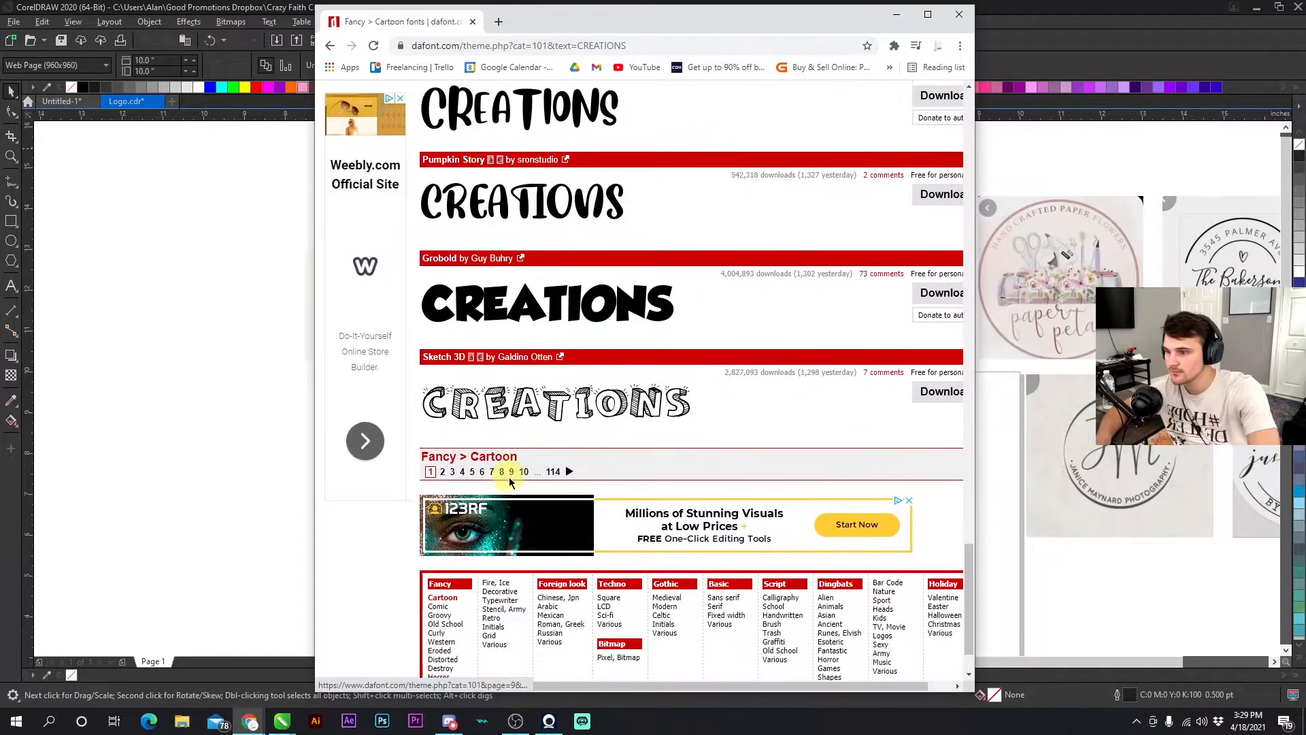
# - Set the font list to show 200 fonts per page and resubmit the preview
pyautogui.scroll(3, 867, 525)
pyautogui.moveTo(966, 516); pyautogui.dragTo(927, 87)
pyautogui.click(552, 409)
pyautogui.click(548, 477)
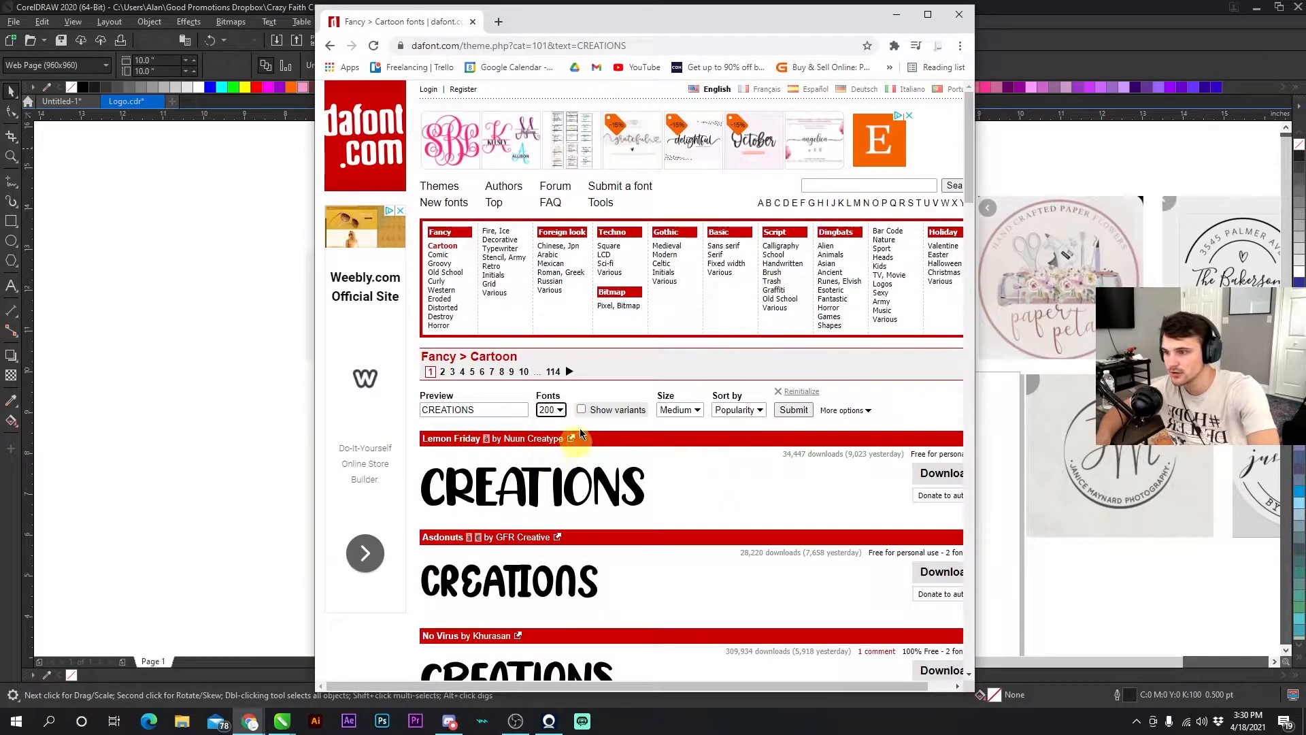
pyautogui.click(778, 411)
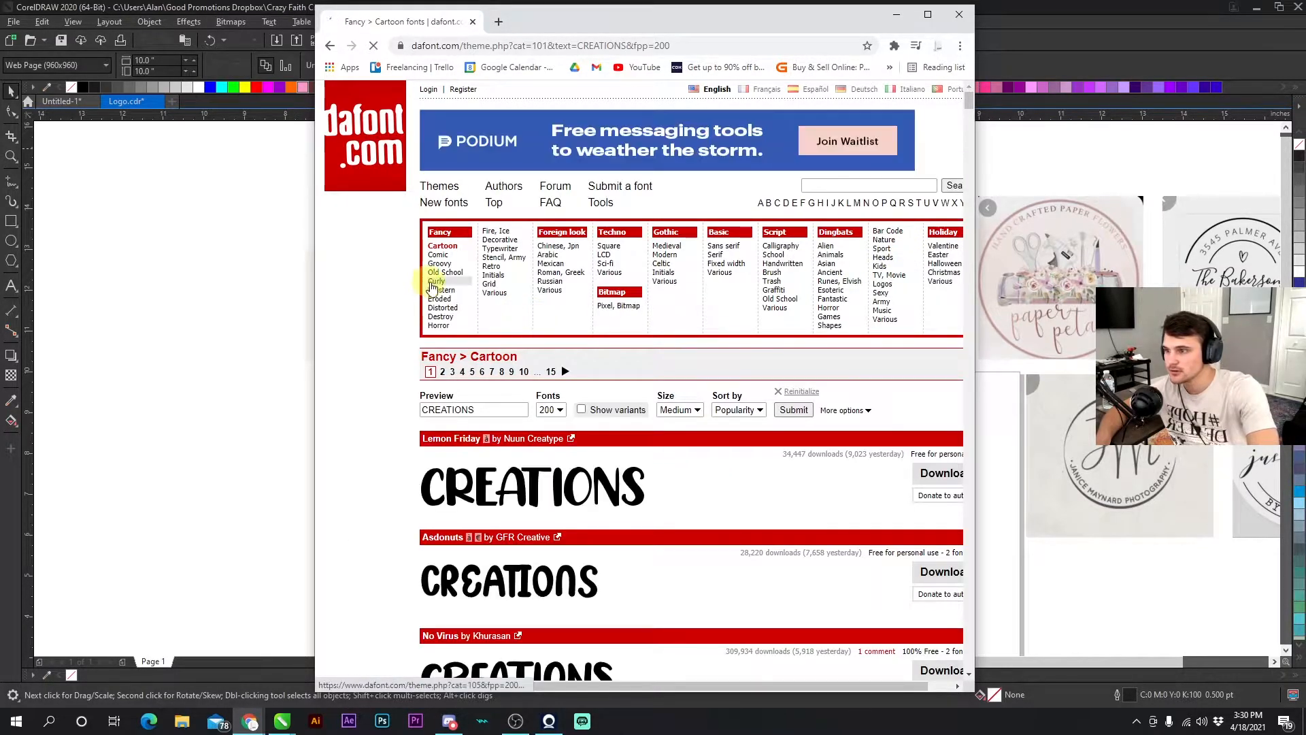
# - Scroll through the 200 Cartoon font previews, comparing styles for the brand name
pyautogui.moveTo(968, 99); pyautogui.dragTo(965, 138)
pyautogui.scroll(-8, 639, 441)
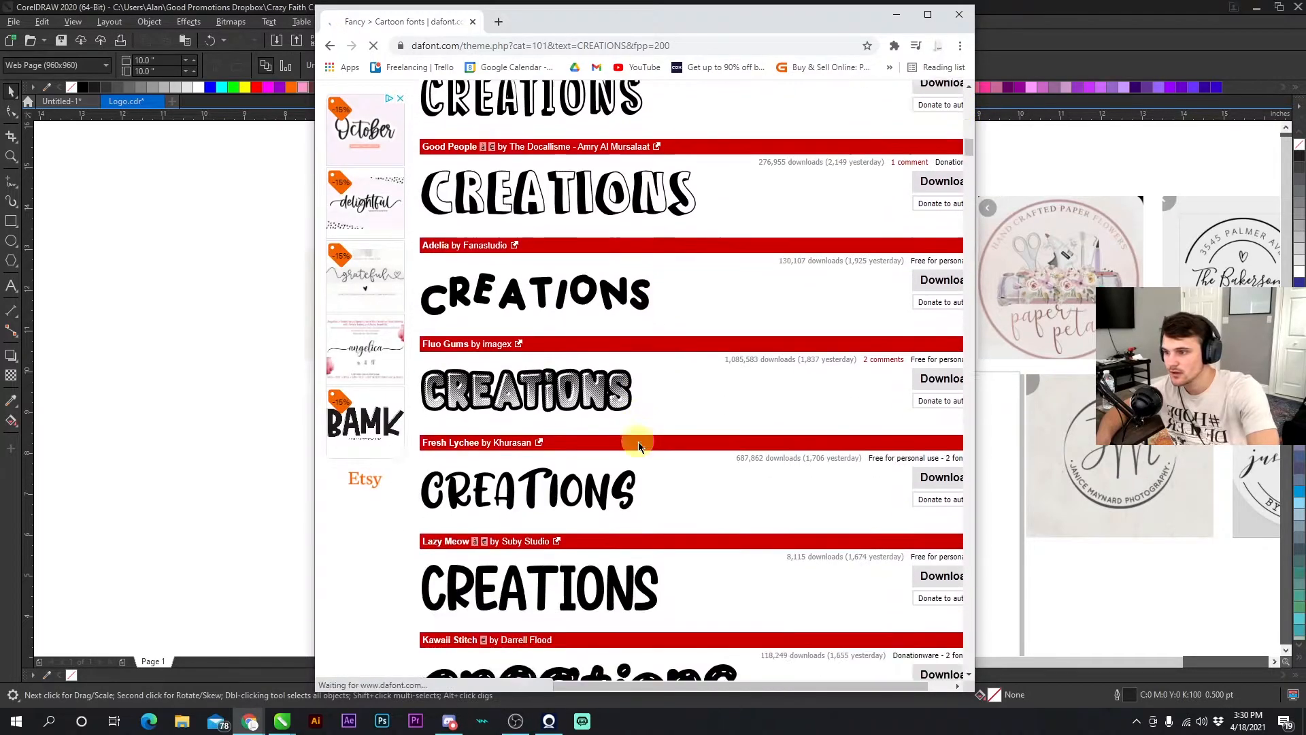
pyautogui.scroll(-11, 639, 445)
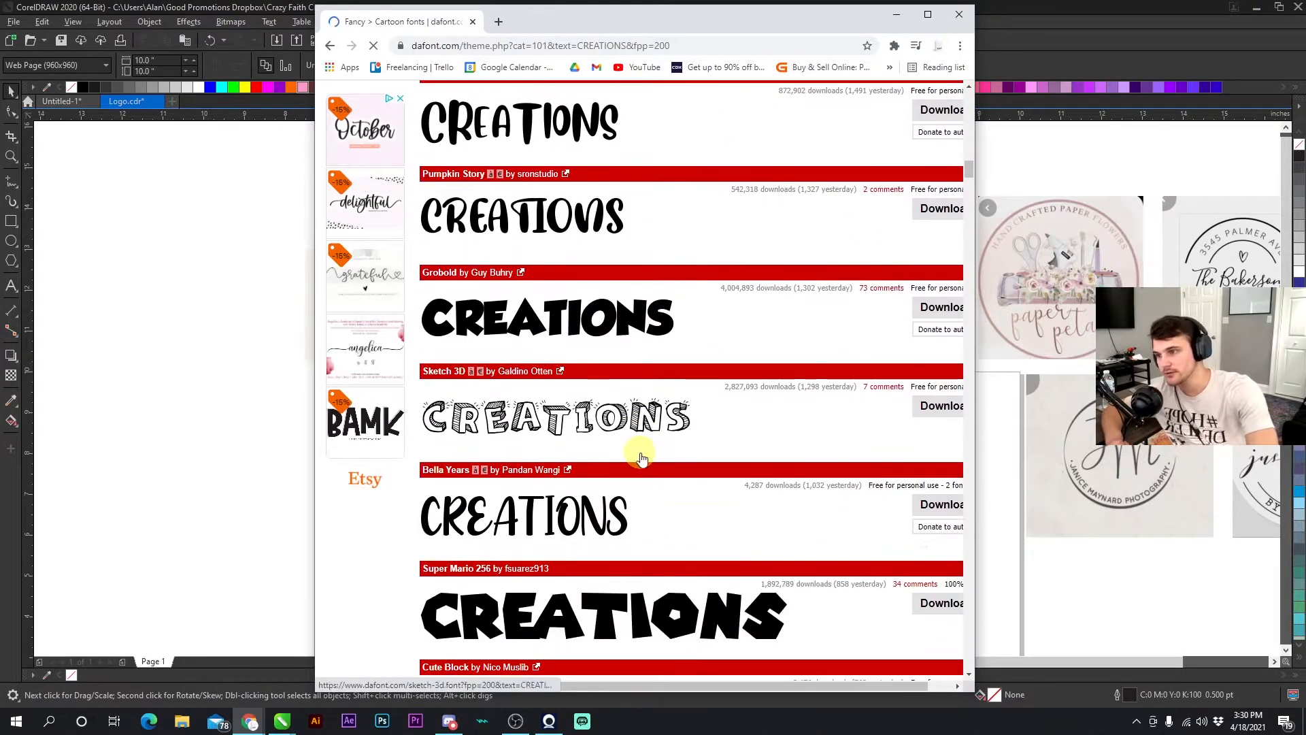
pyautogui.scroll(-15, 641, 451)
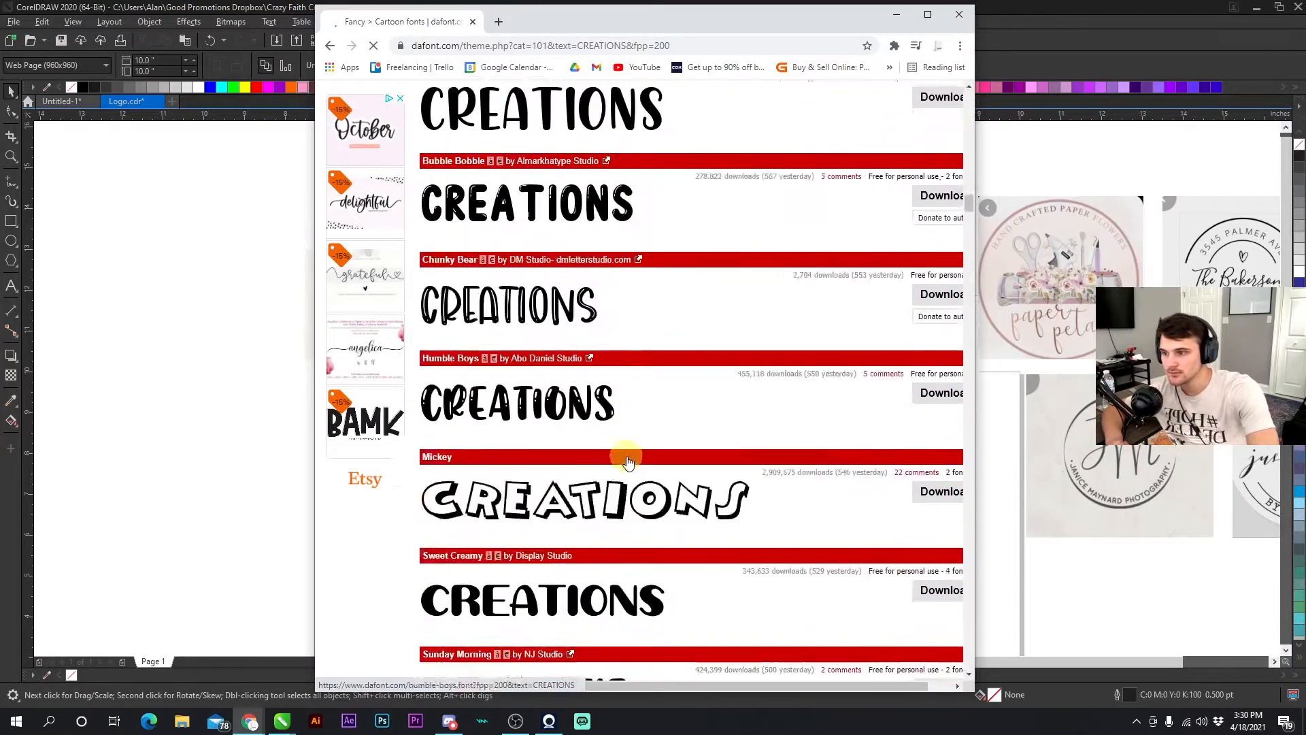
pyautogui.scroll(-16, 627, 461)
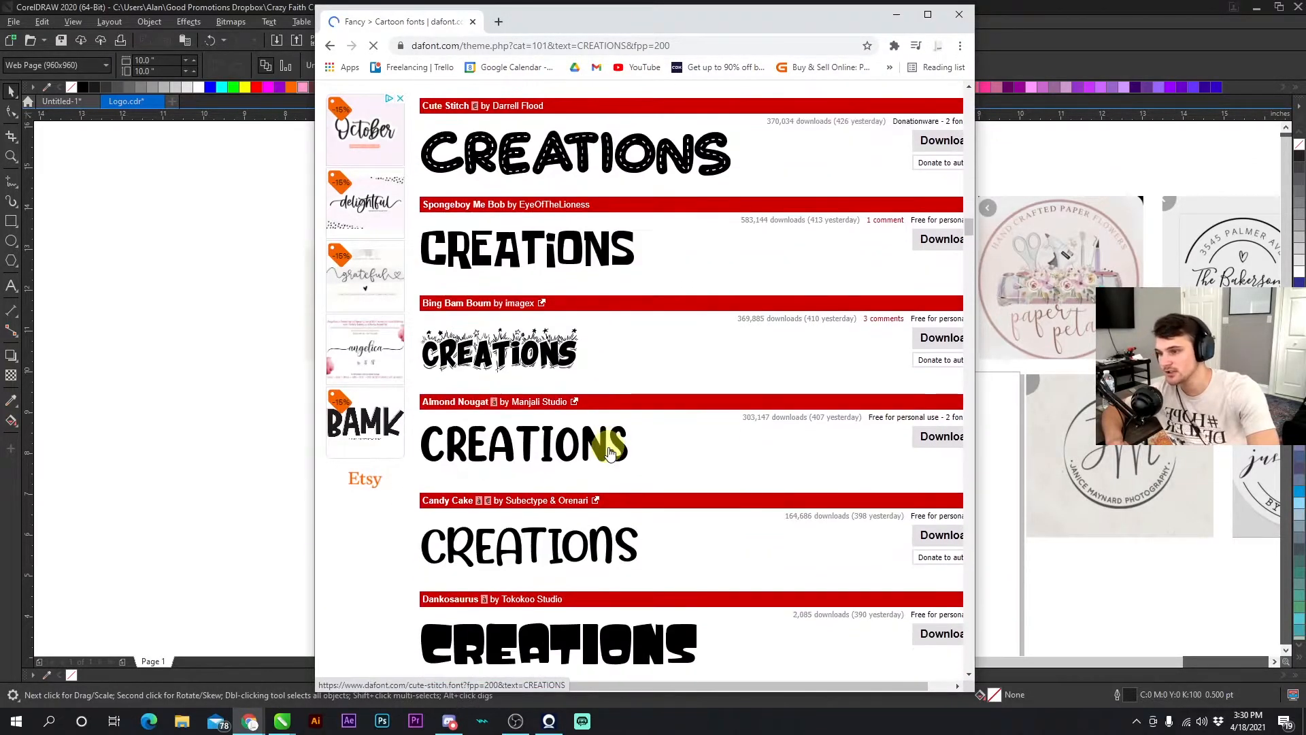
pyautogui.scroll(-10, 610, 451)
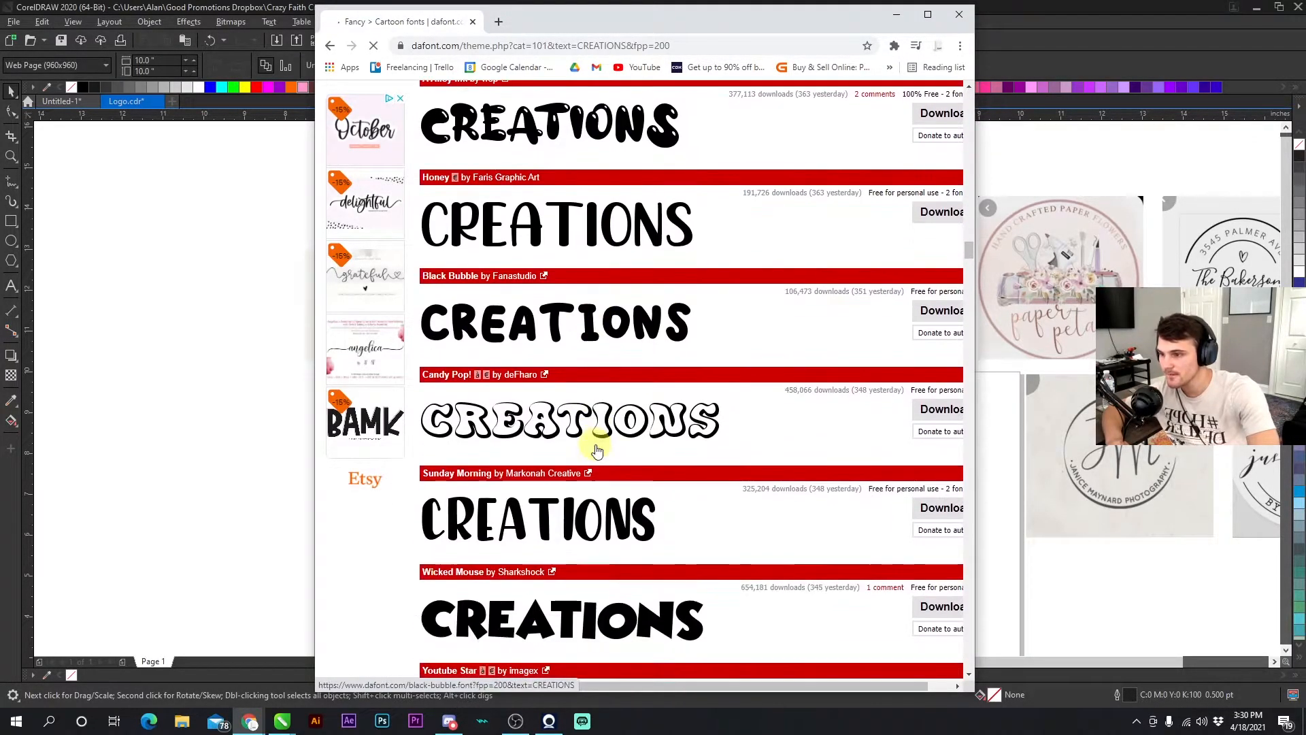
pyautogui.scroll(-8, 594, 450)
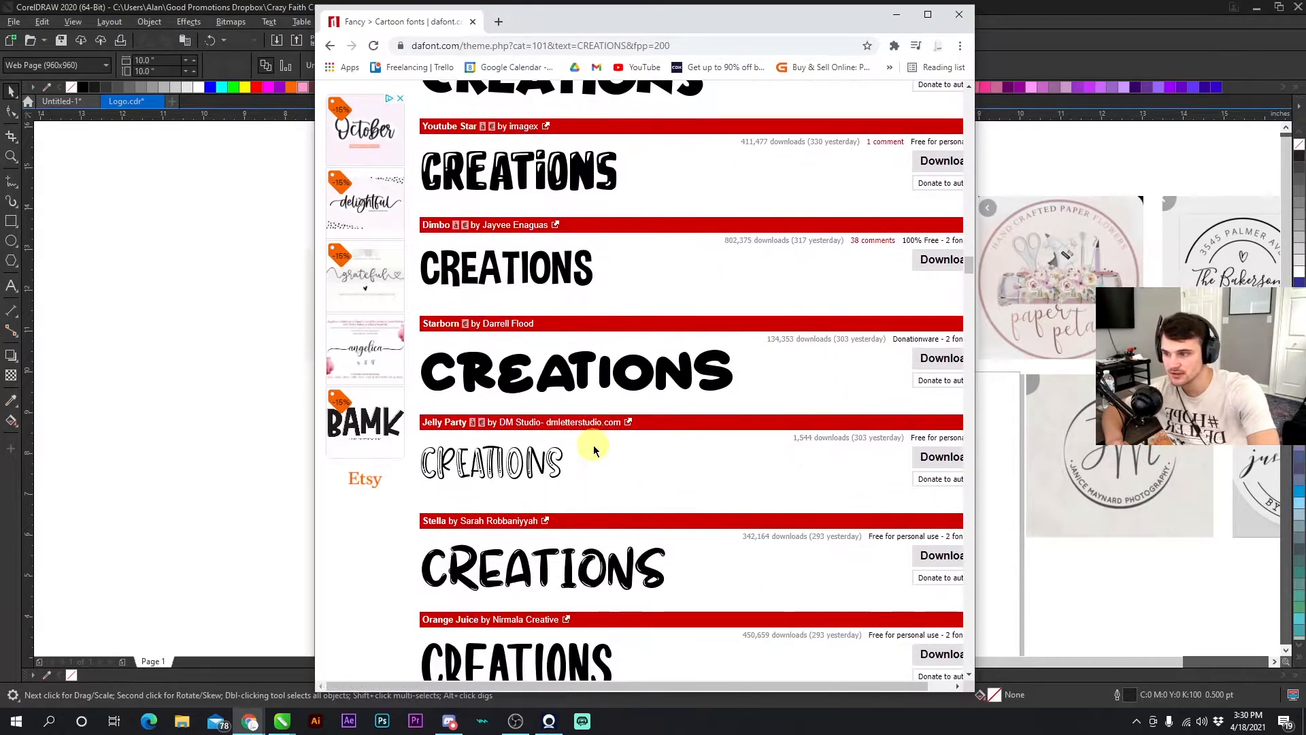
pyautogui.scroll(-10, 591, 451)
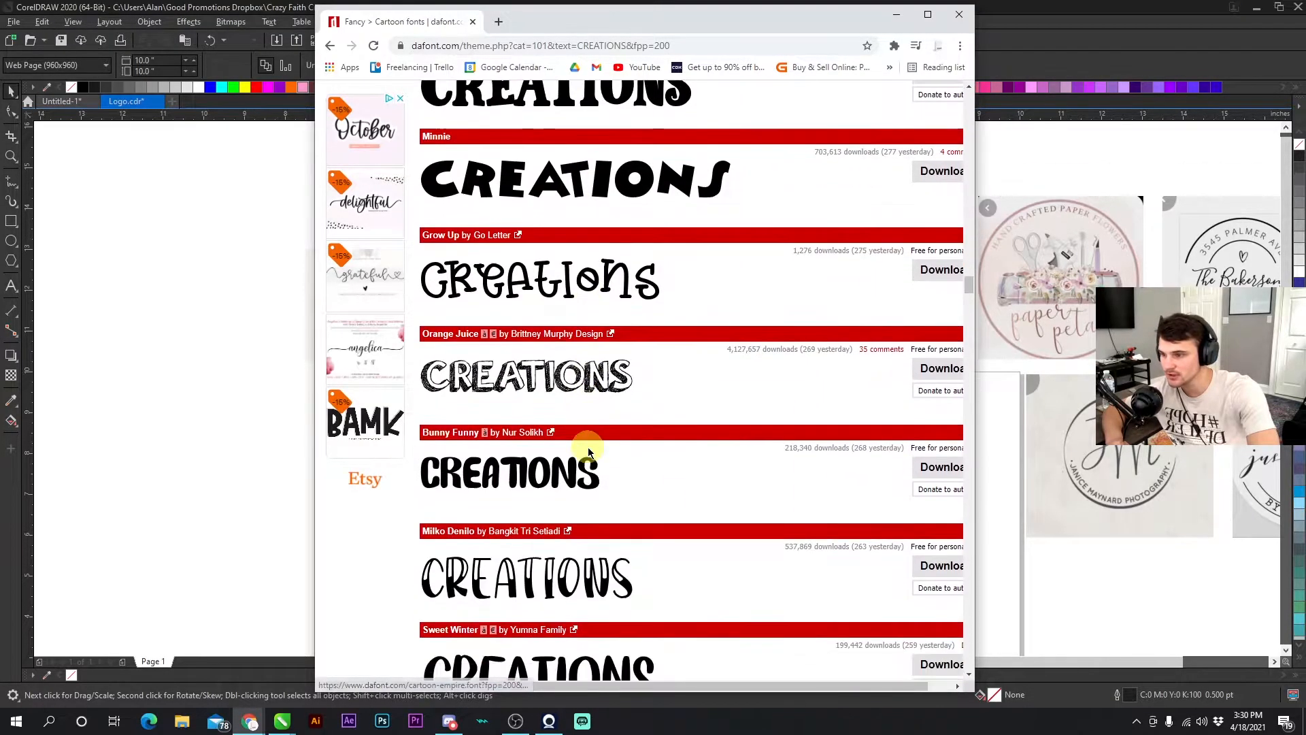
pyautogui.scroll(-10, 582, 453)
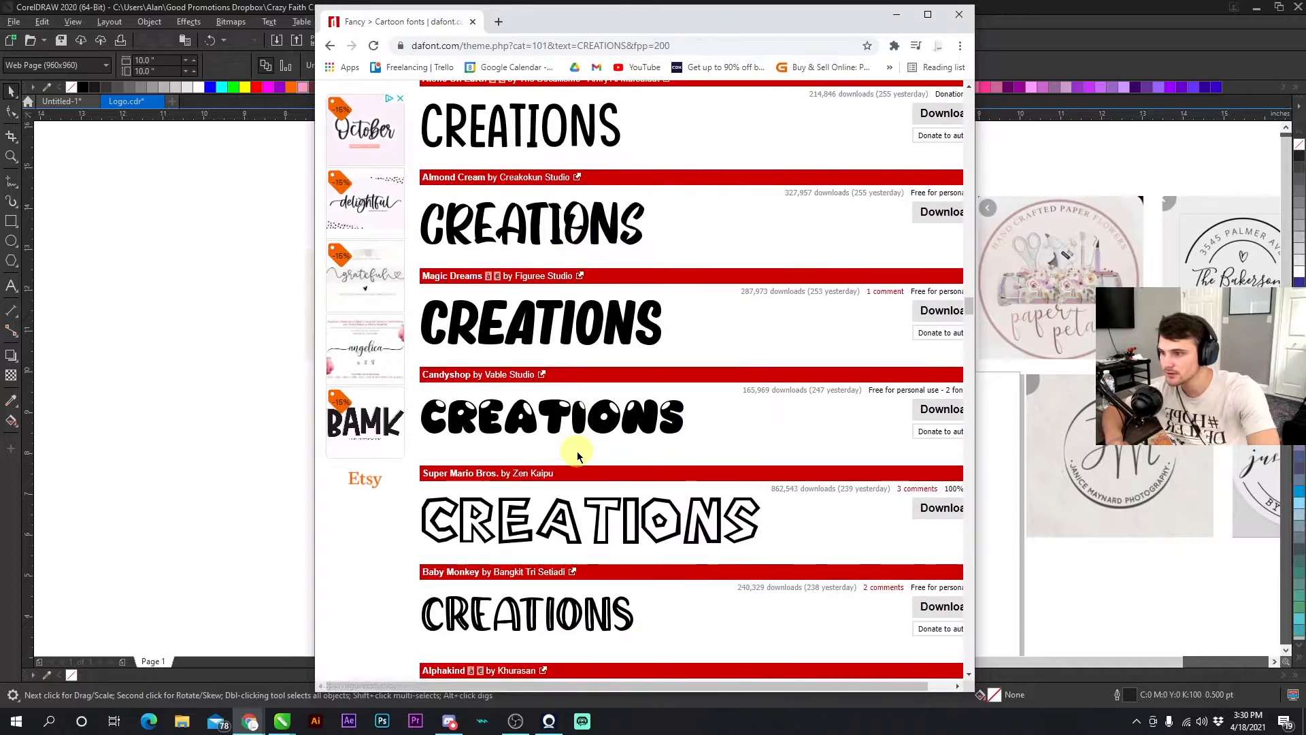
pyautogui.scroll(-9, 577, 454)
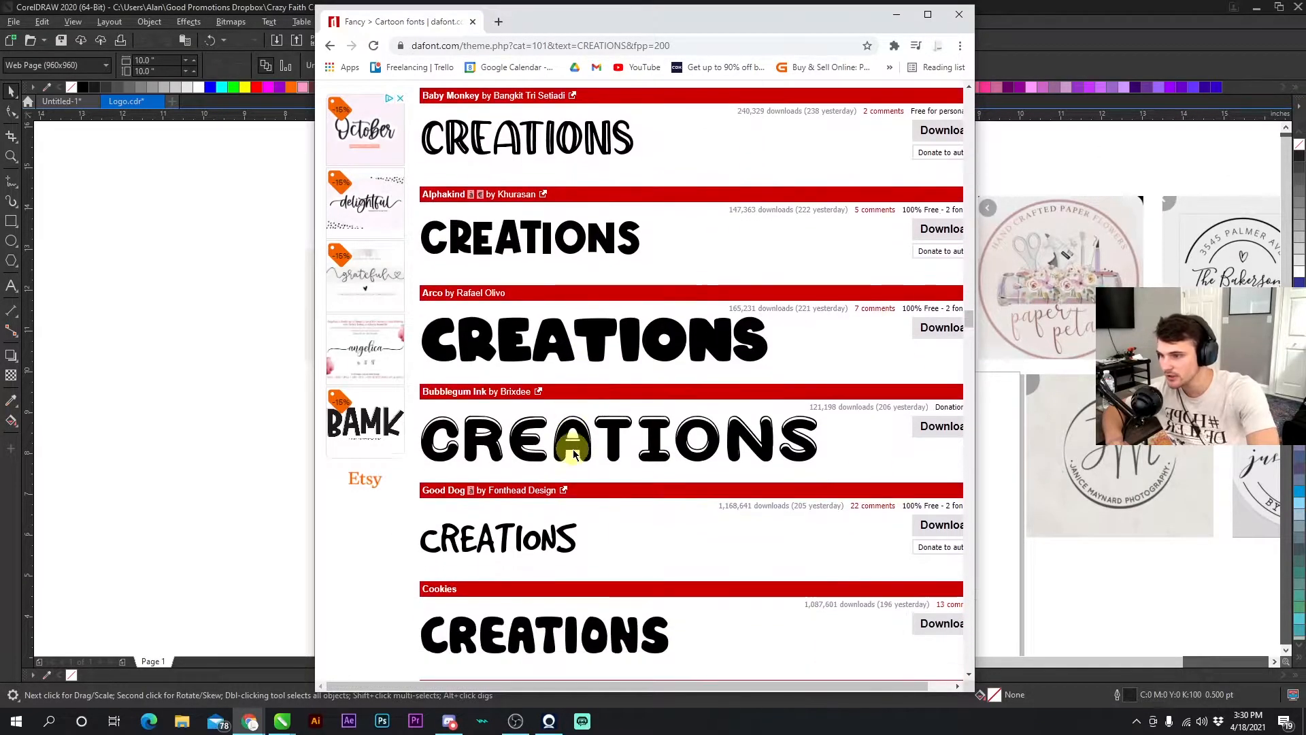
pyautogui.scroll(-9, 571, 461)
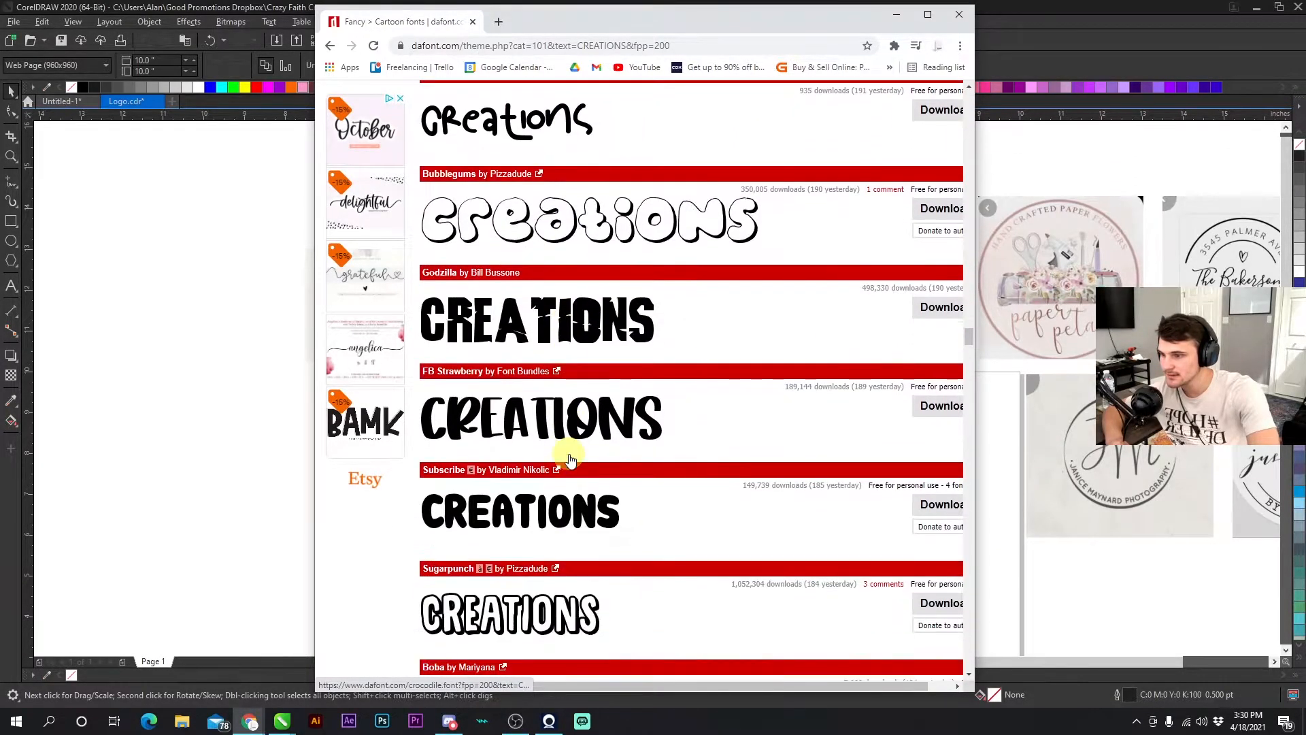
pyautogui.scroll(-7, 570, 459)
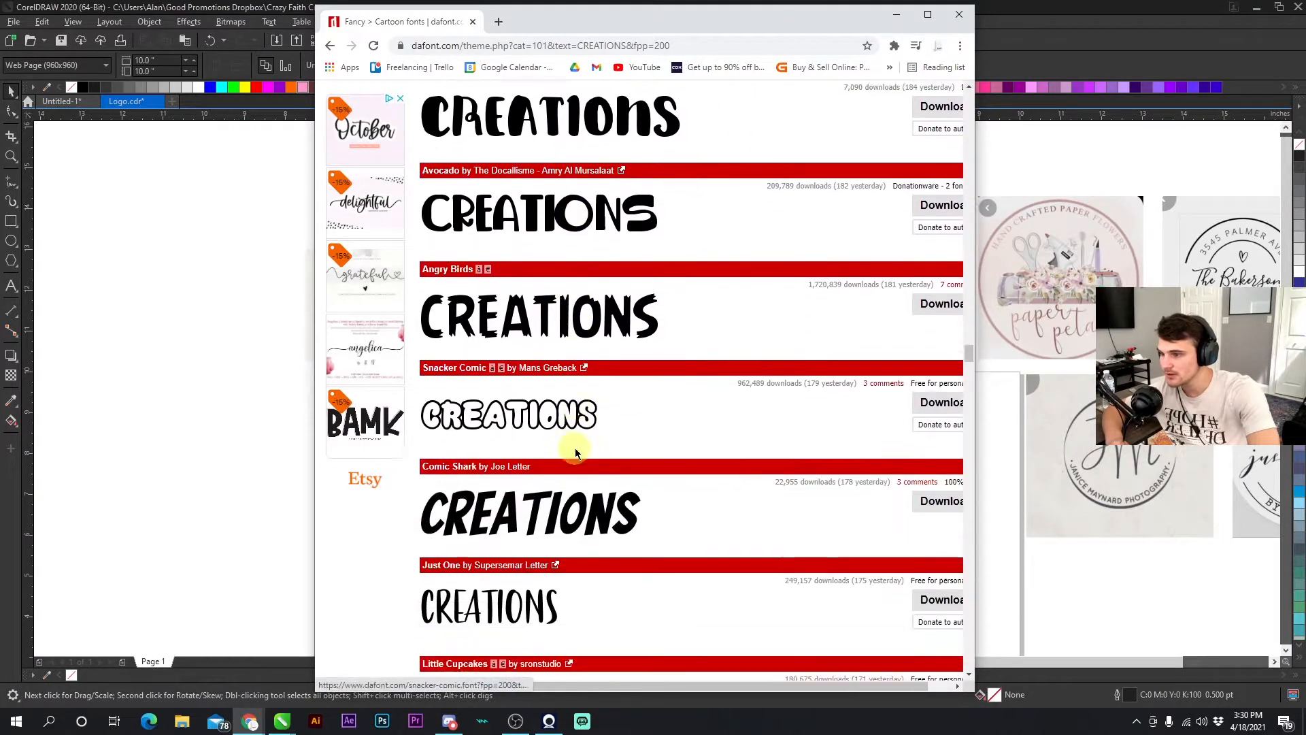
pyautogui.scroll(-10, 541, 393)
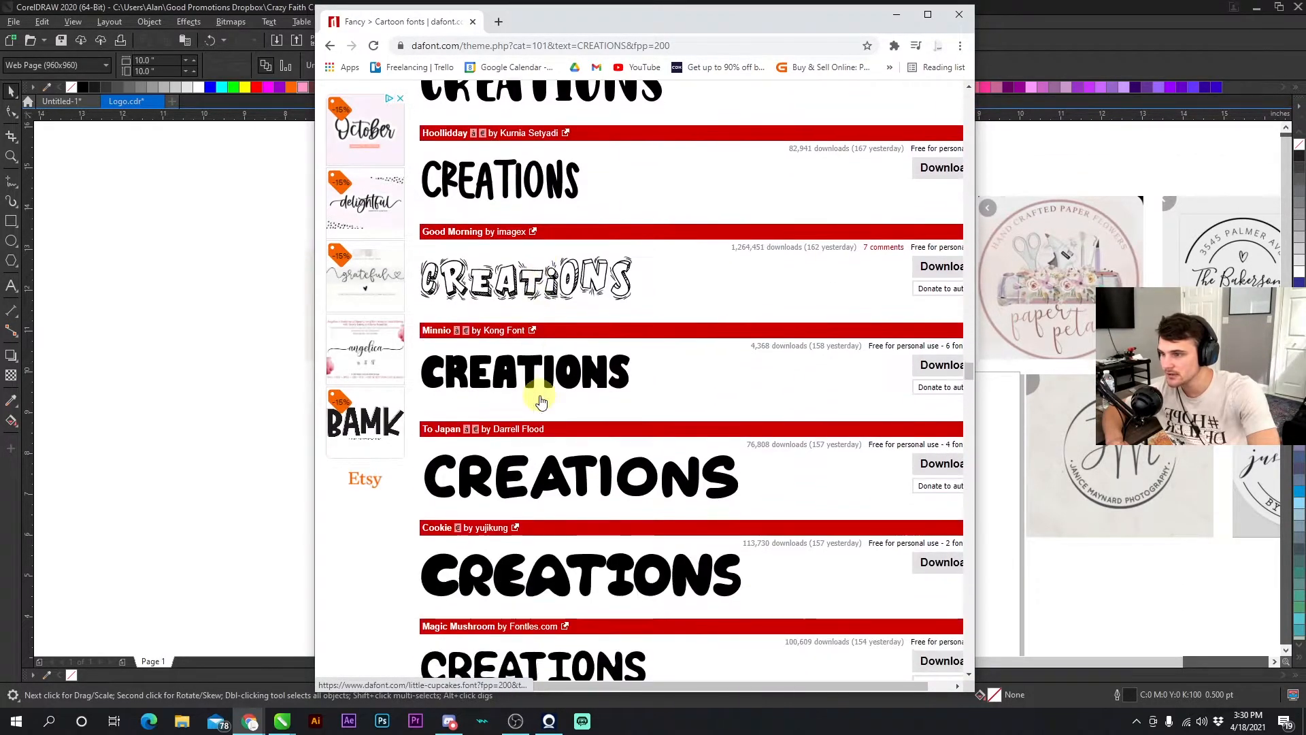
pyautogui.scroll(-8, 537, 400)
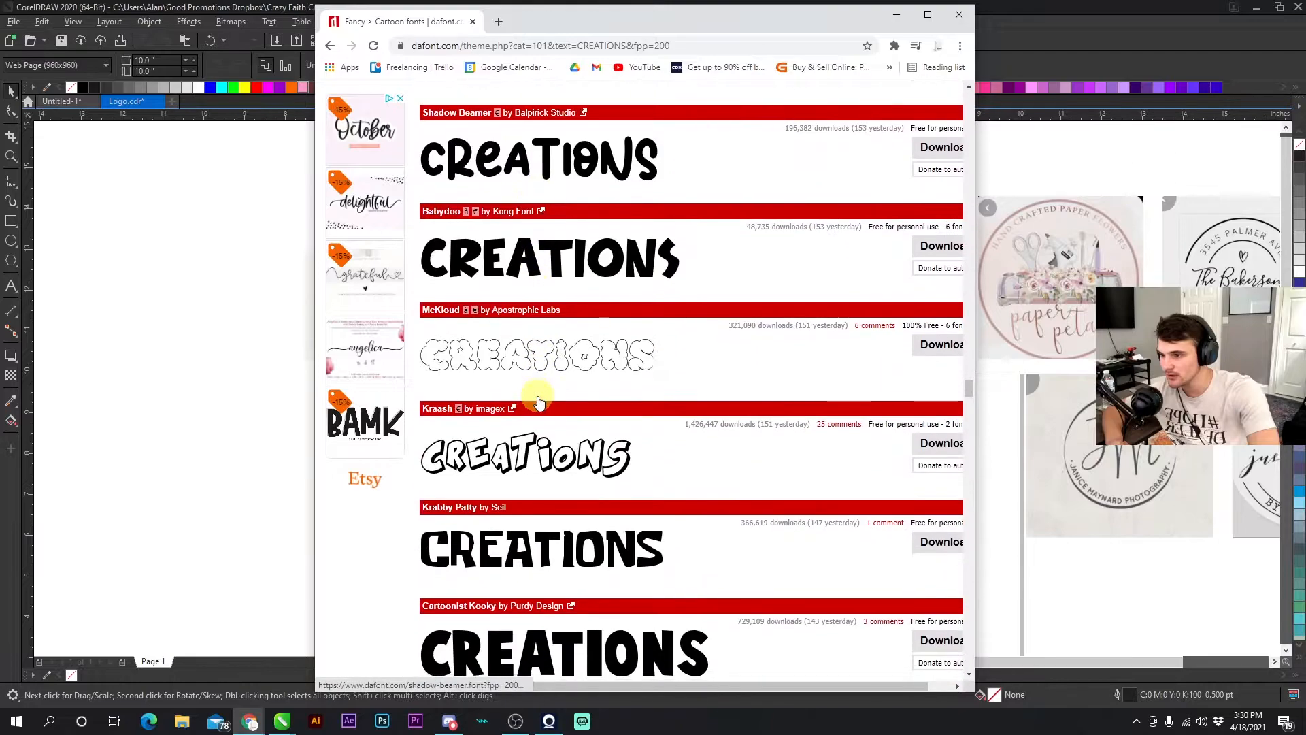
pyautogui.scroll(-4, 537, 401)
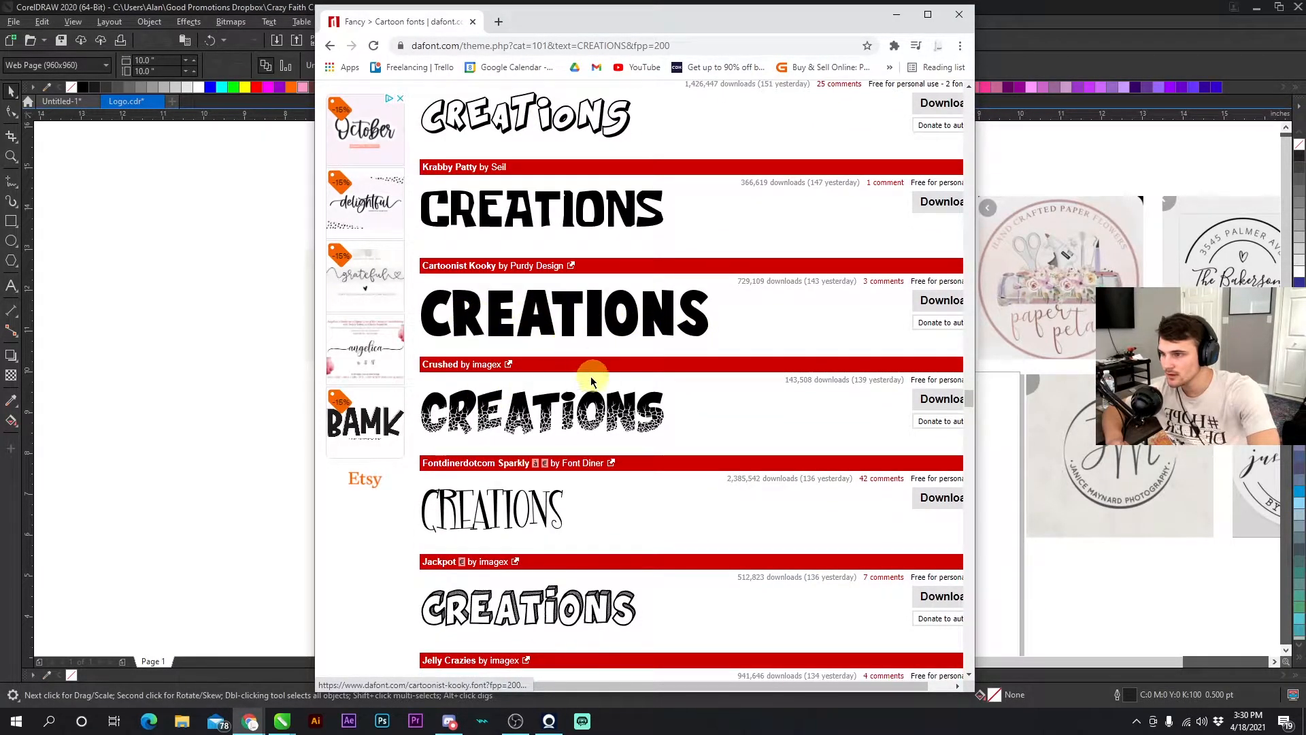
pyautogui.scroll(-2, 590, 379)
pyautogui.scroll(-7, 589, 386)
pyautogui.scroll(-3, 619, 384)
pyautogui.scroll(-4, 624, 389)
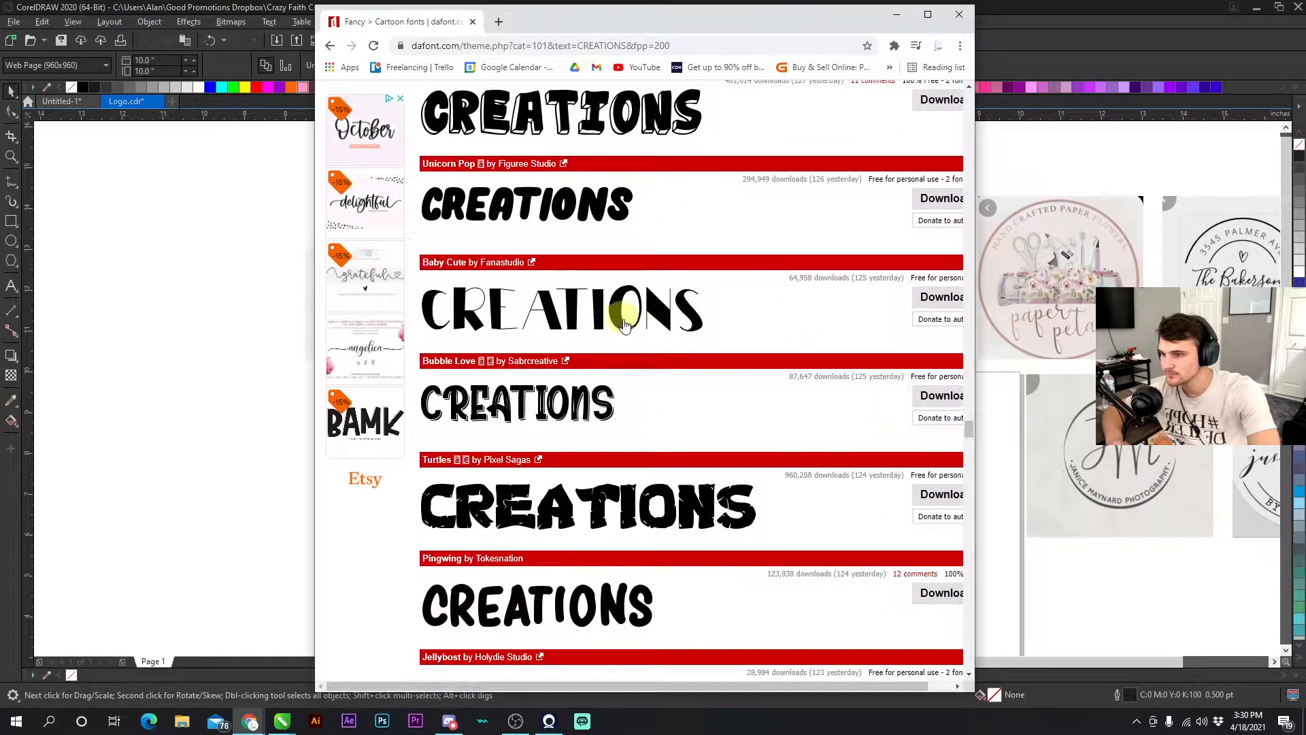
pyautogui.scroll(-10, 623, 323)
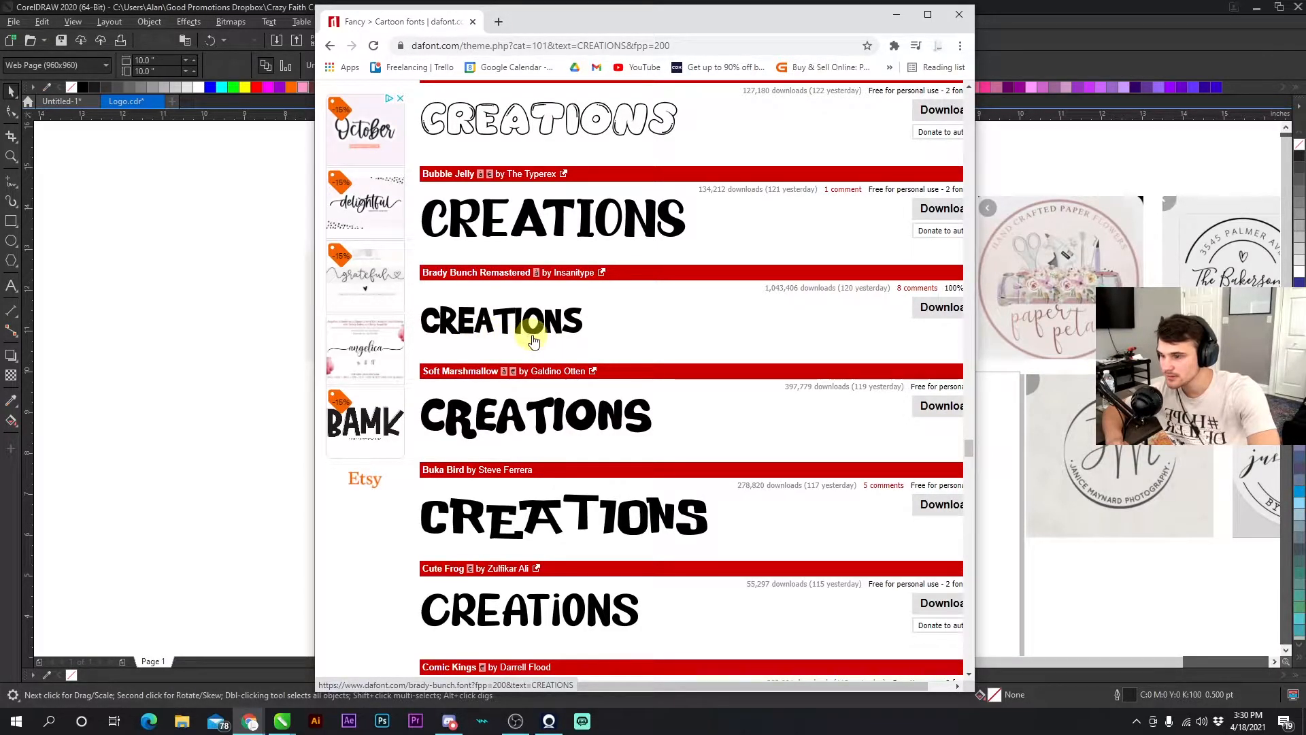
pyautogui.scroll(-8, 532, 340)
pyautogui.scroll(-11, 532, 336)
pyautogui.scroll(-3, 531, 336)
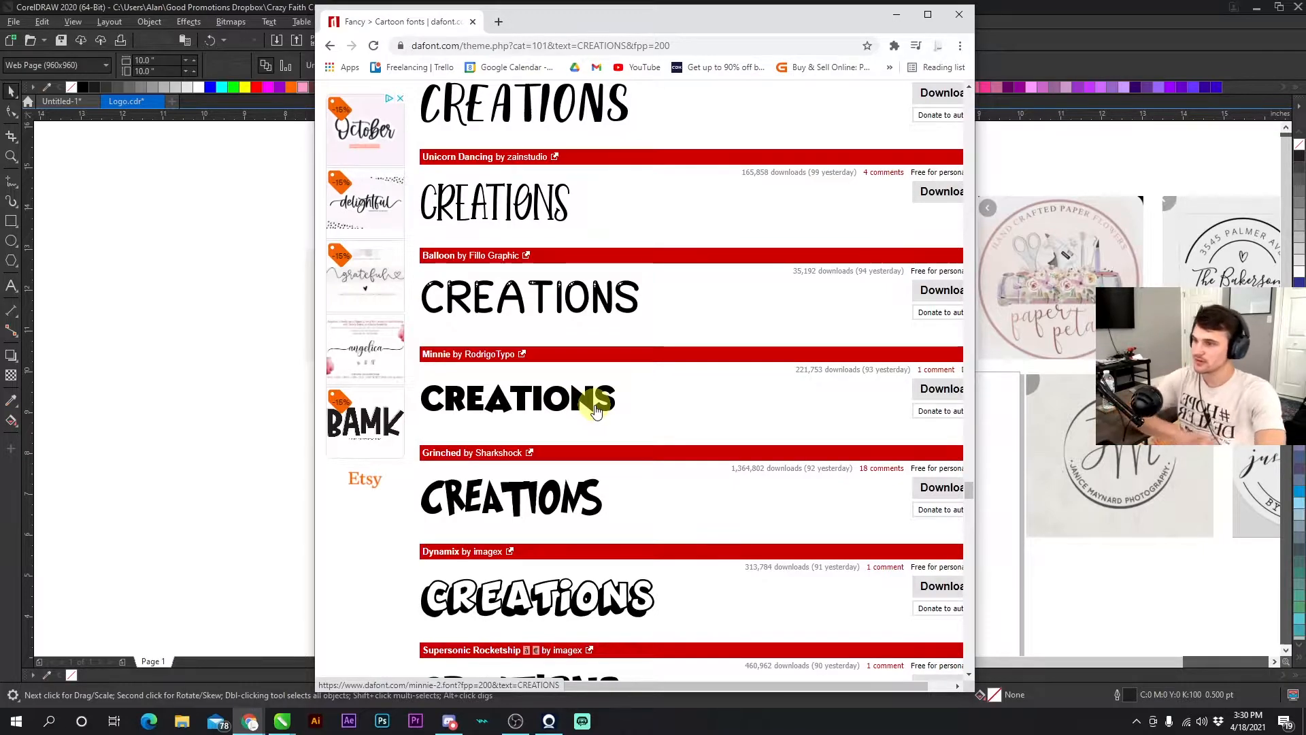
pyautogui.scroll(-3, 585, 408)
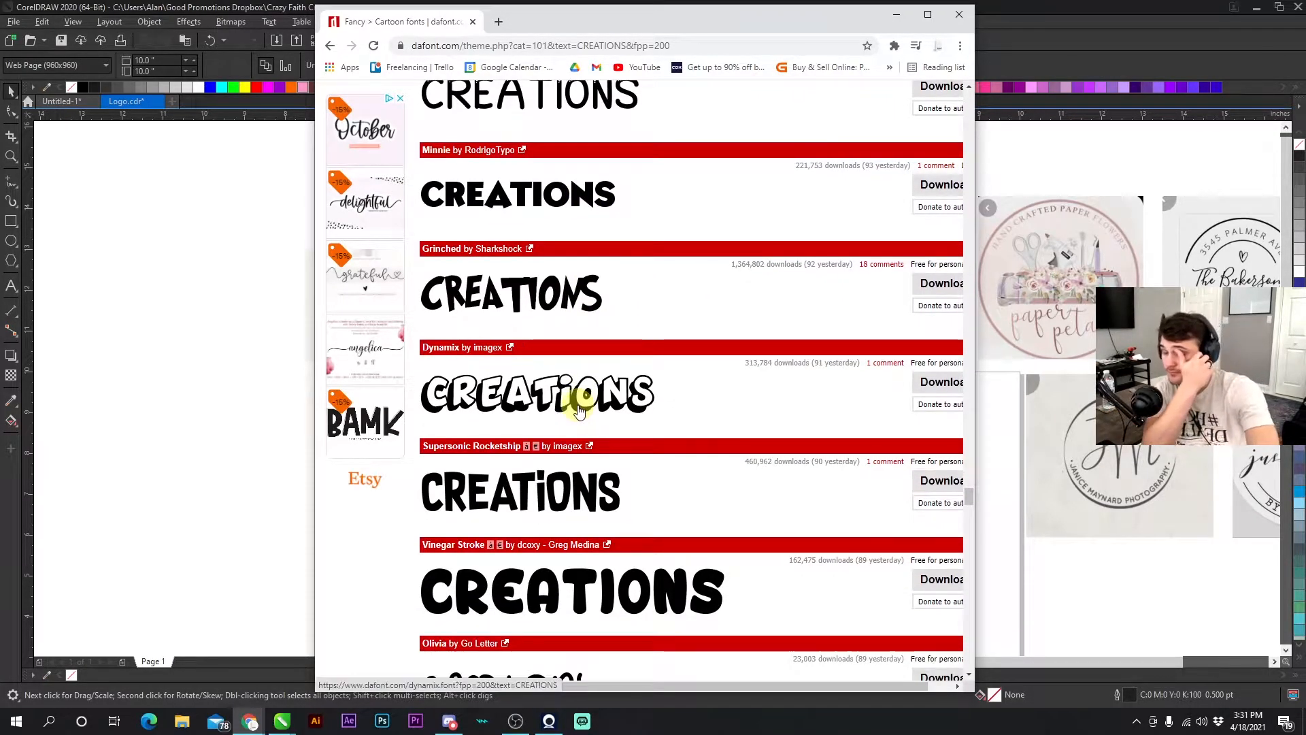
pyautogui.scroll(-3, 578, 408)
pyautogui.scroll(-5, 541, 386)
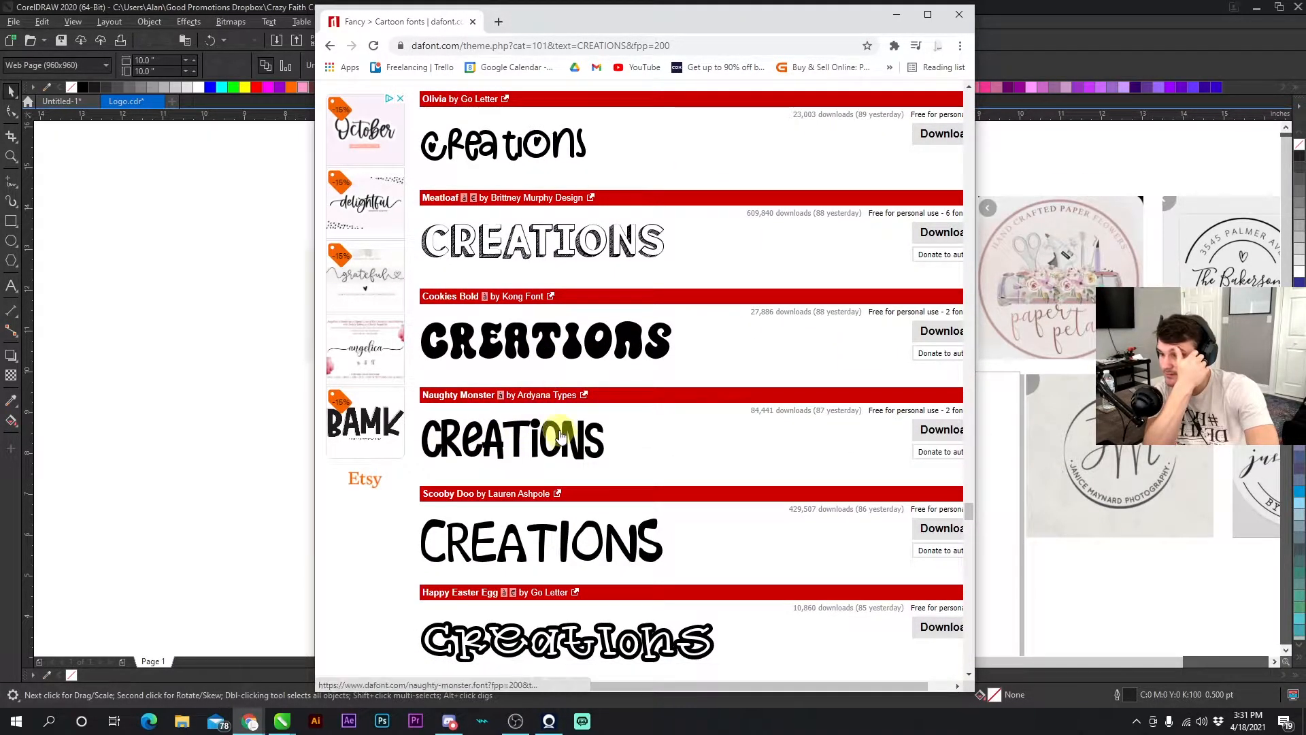
pyautogui.scroll(-7, 559, 435)
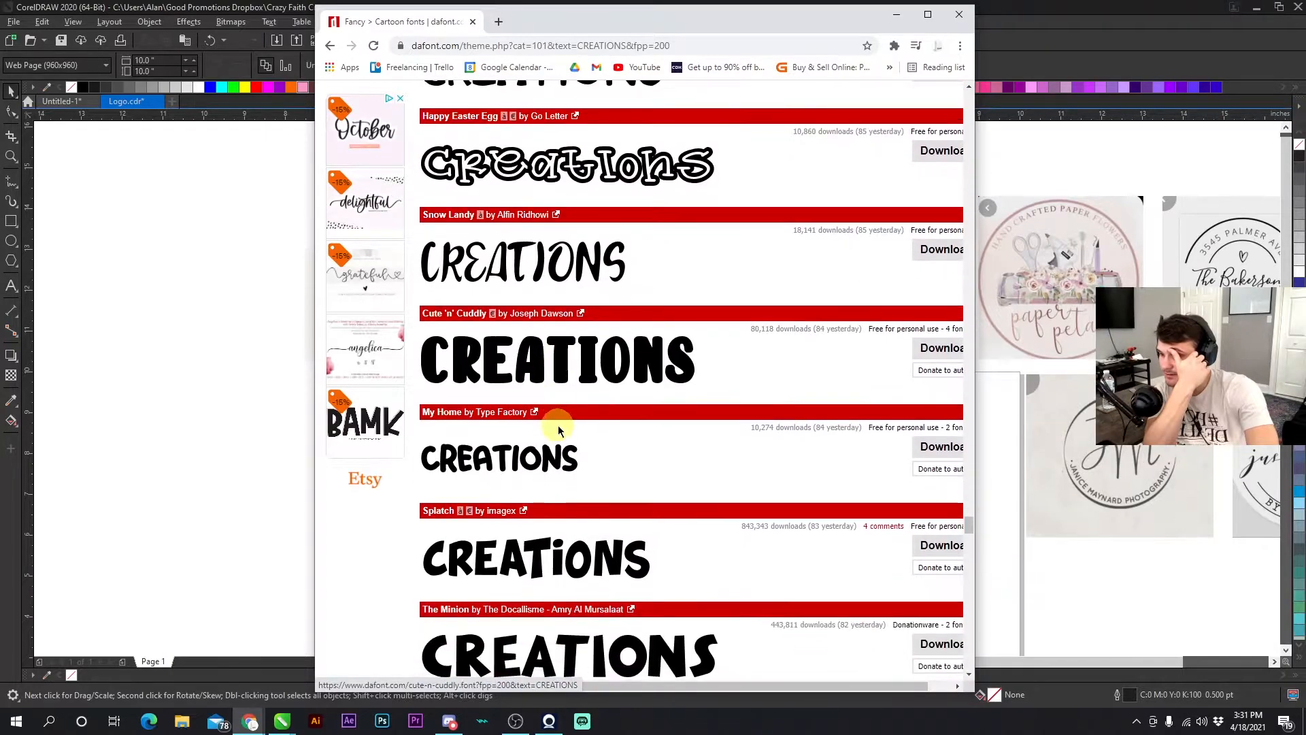
pyautogui.scroll(-4, 557, 426)
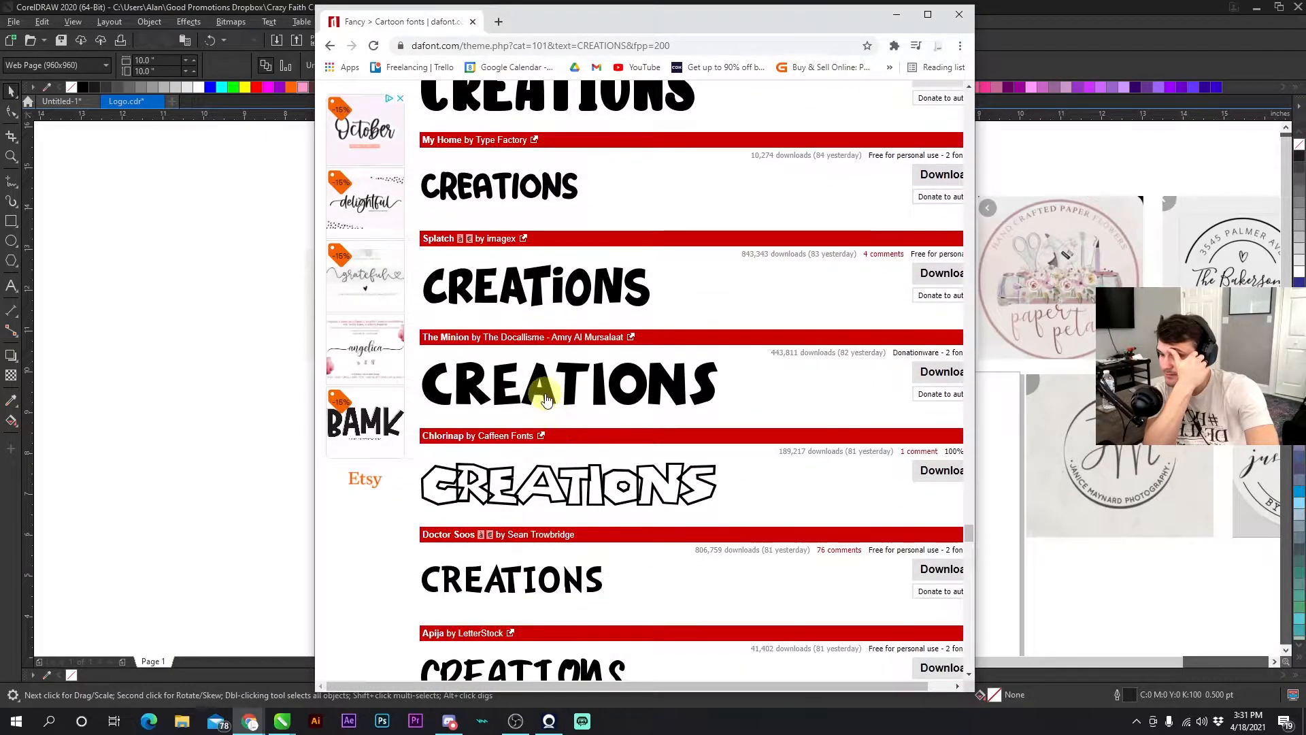
# - Scroll further through the Cartoon previews and download the Hey Elsie font
pyautogui.scroll(-2, 546, 400)
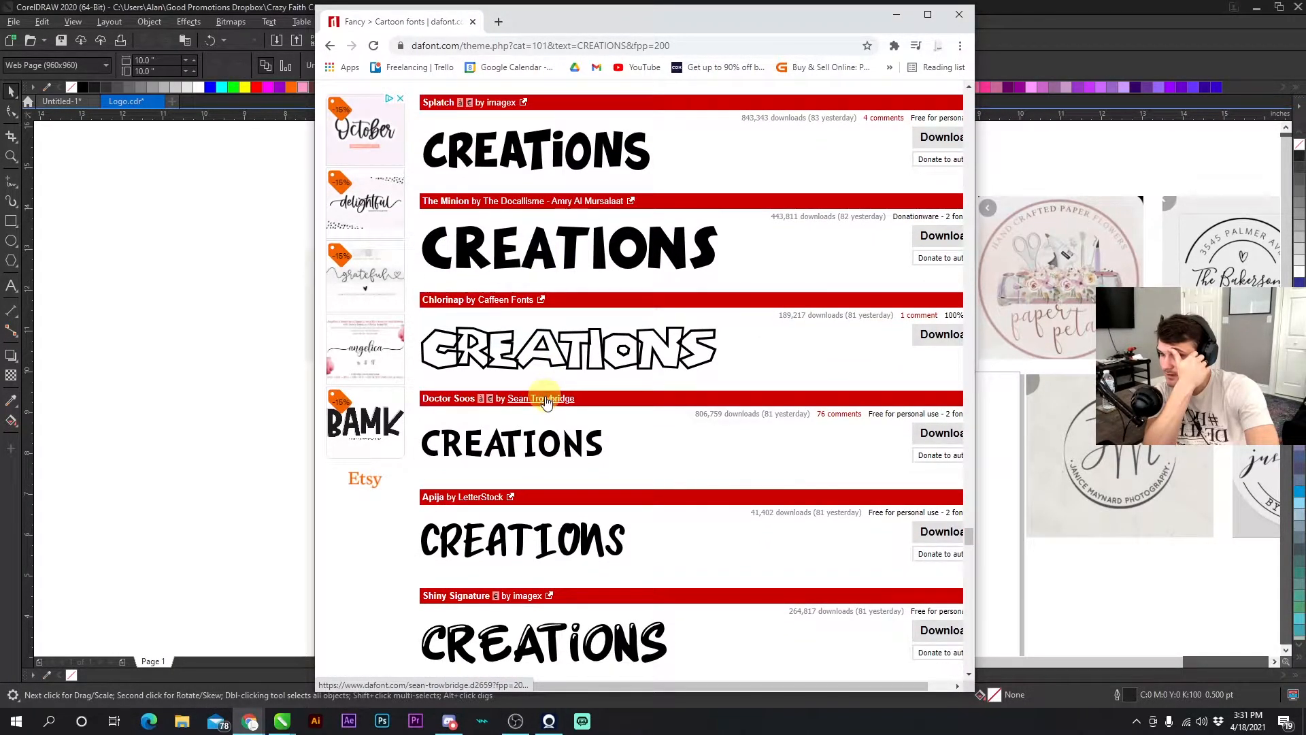
pyautogui.scroll(-3, 546, 401)
pyautogui.scroll(-4, 546, 402)
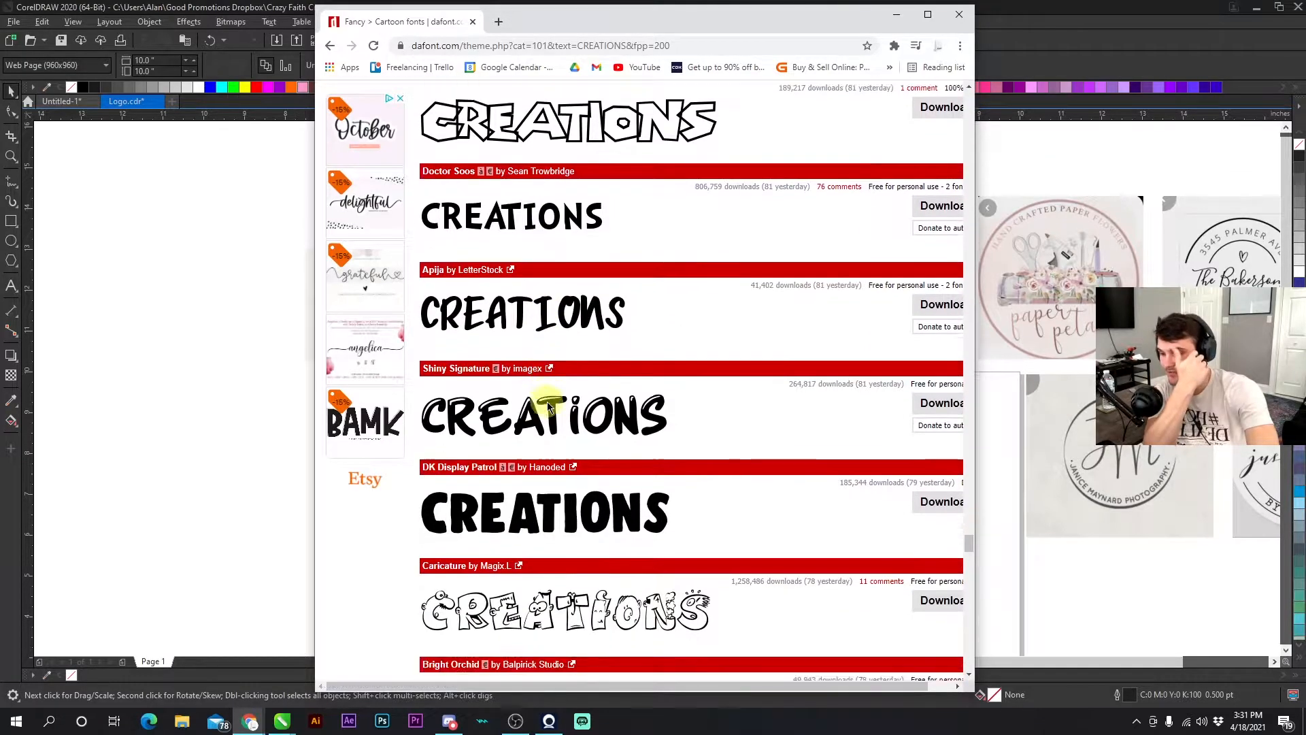
pyautogui.scroll(-5, 558, 403)
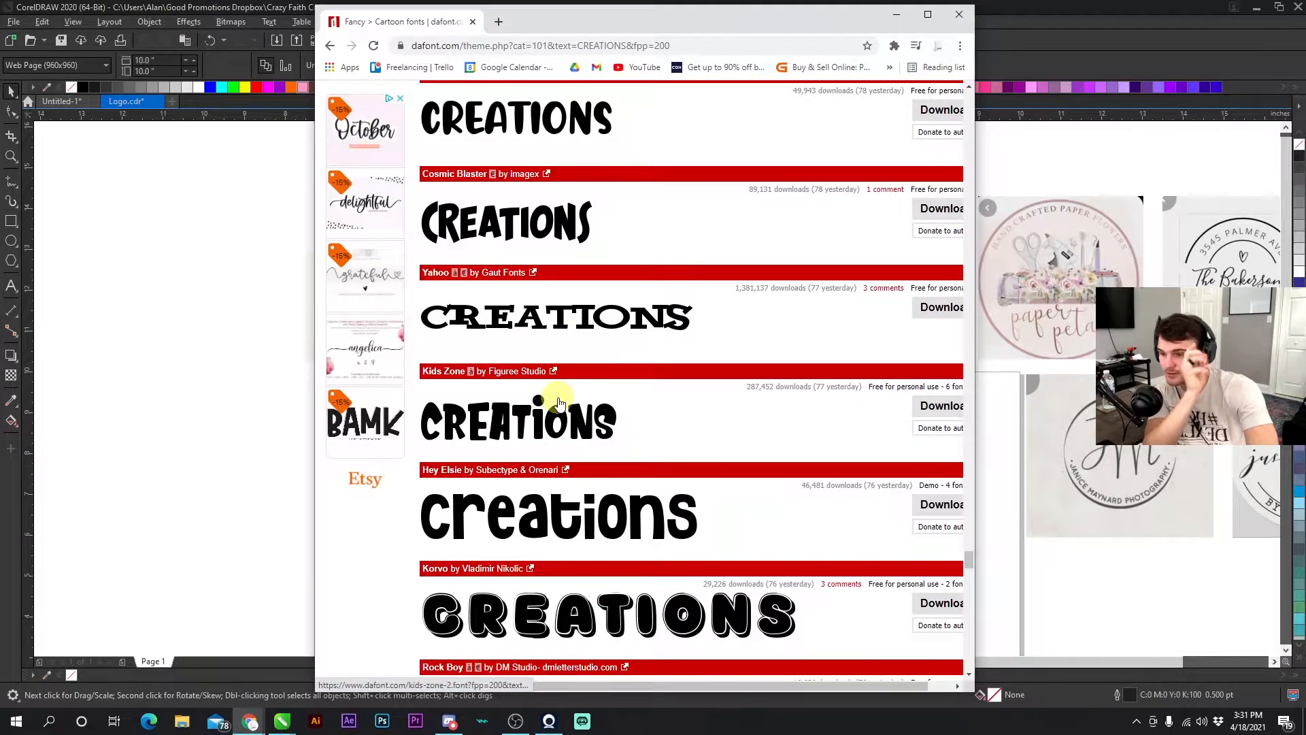
pyautogui.scroll(-2, 558, 403)
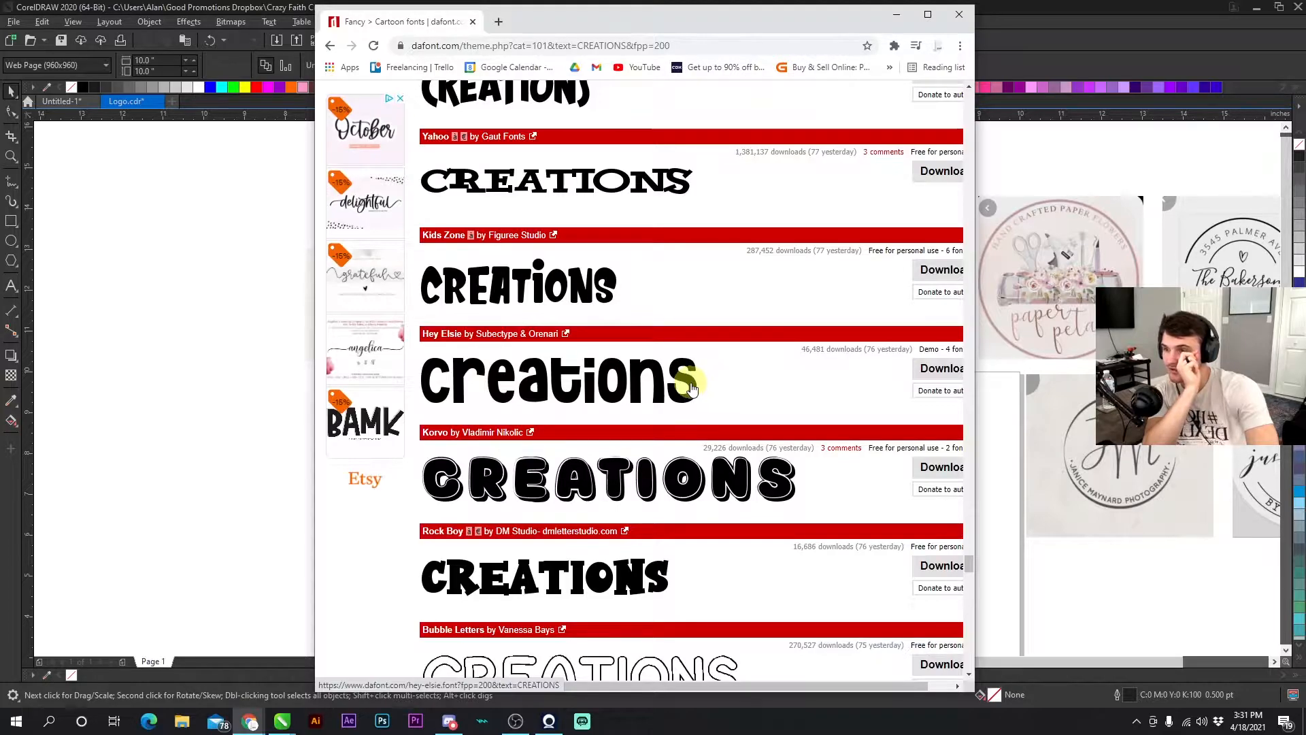
pyautogui.click(926, 371)
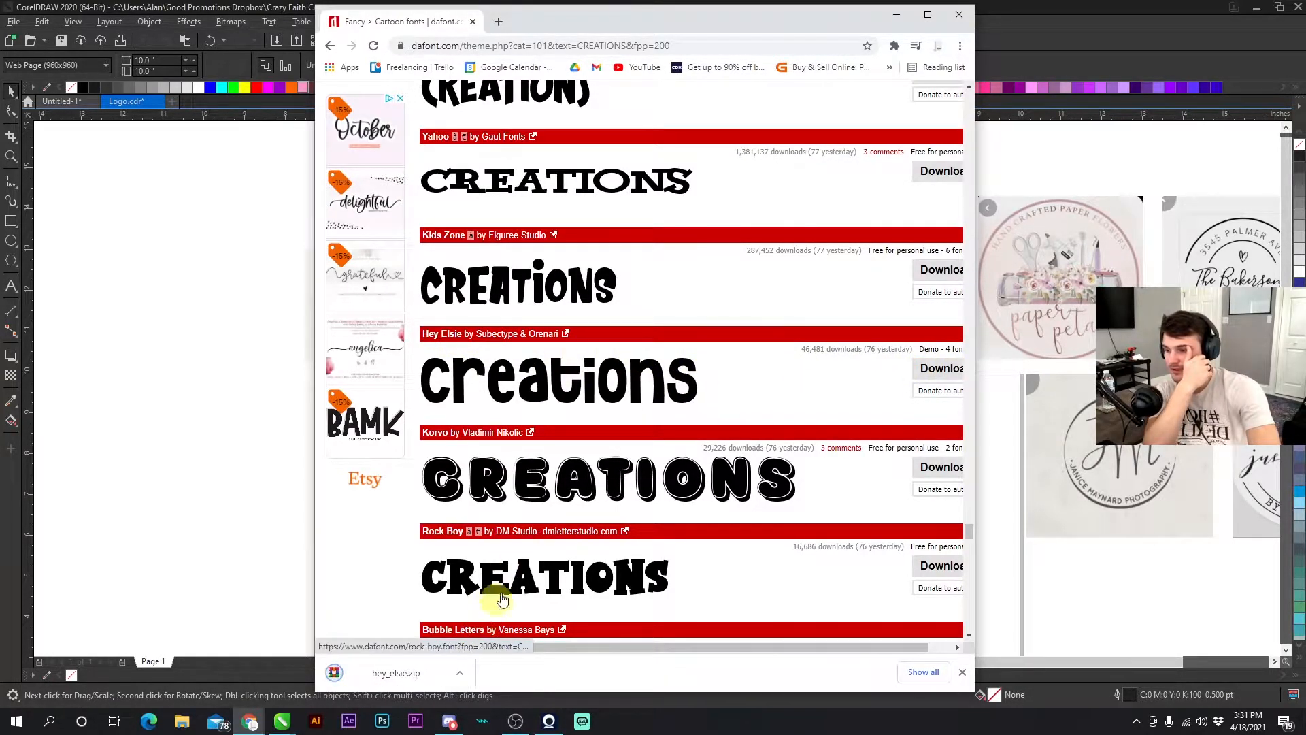
pyautogui.scroll(-2, 510, 517)
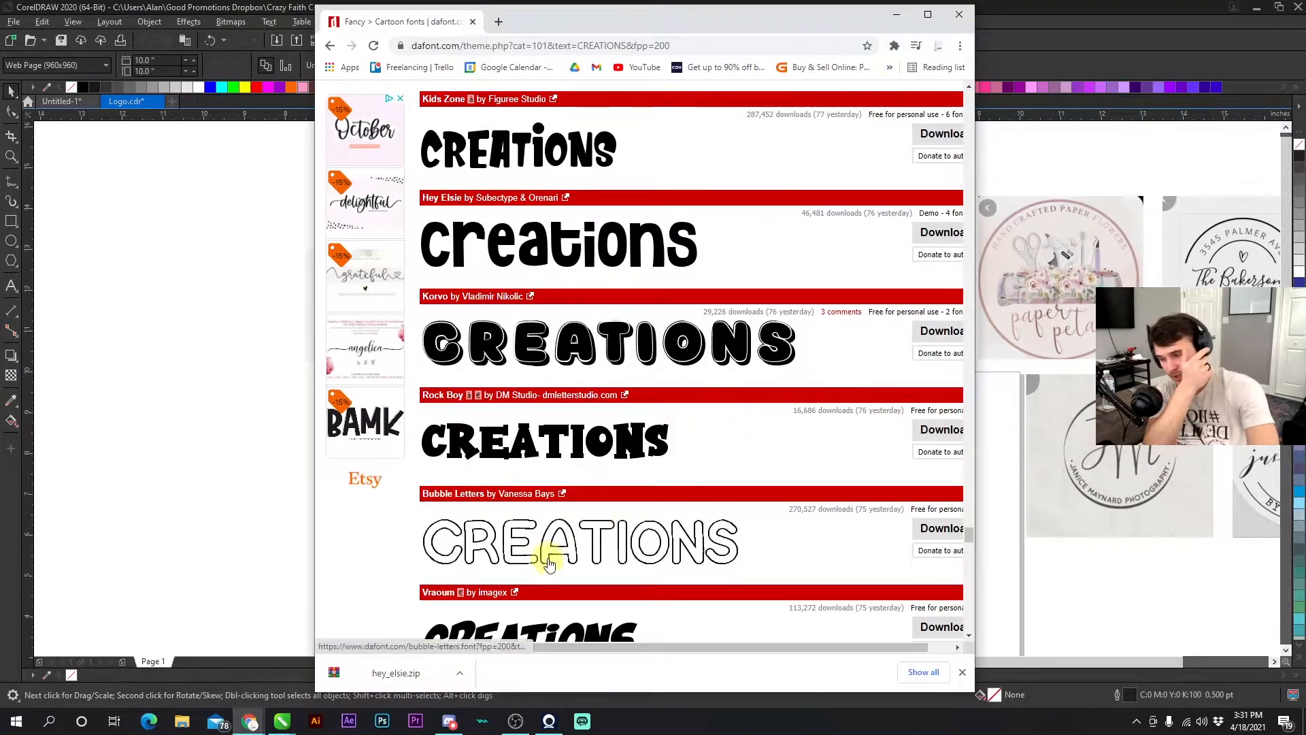
# - Open the downloaded hey_elsie.zip archive, install the Hey Elsie OpenType font, and close the archive windows
pyautogui.click(394, 677)
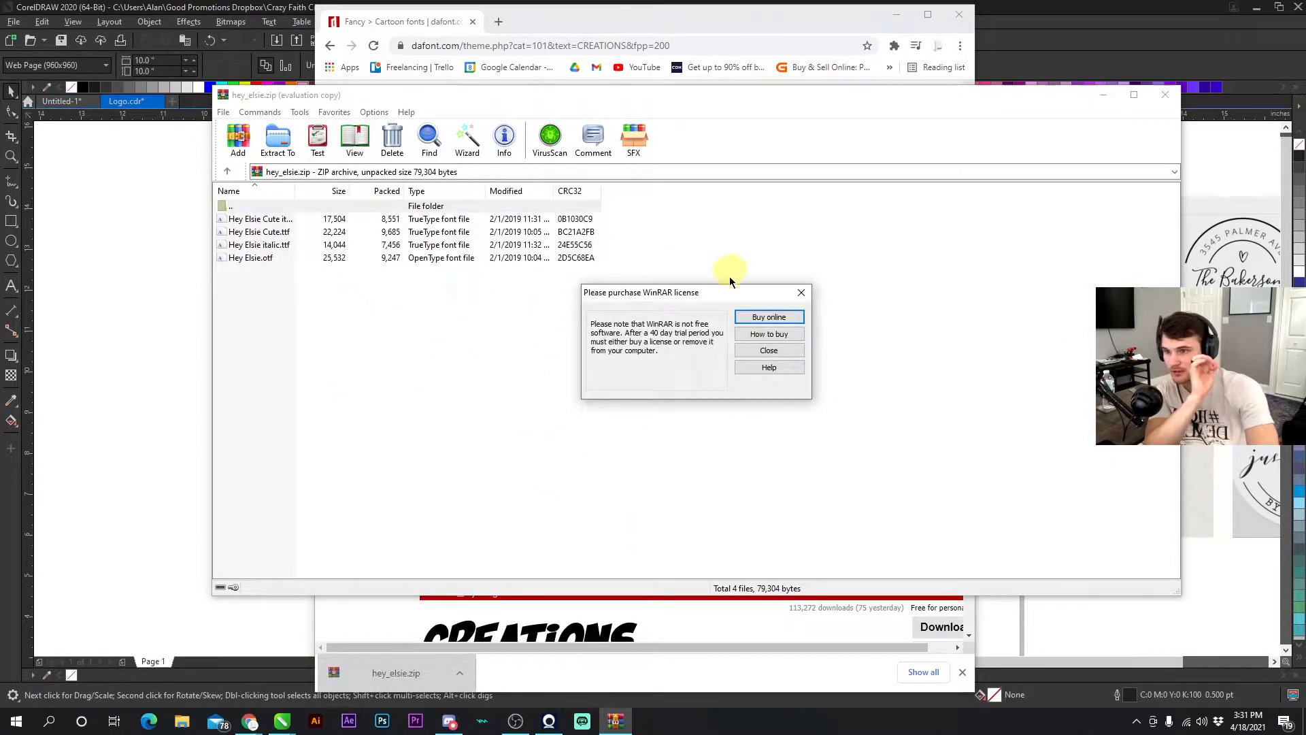
pyautogui.click(801, 296)
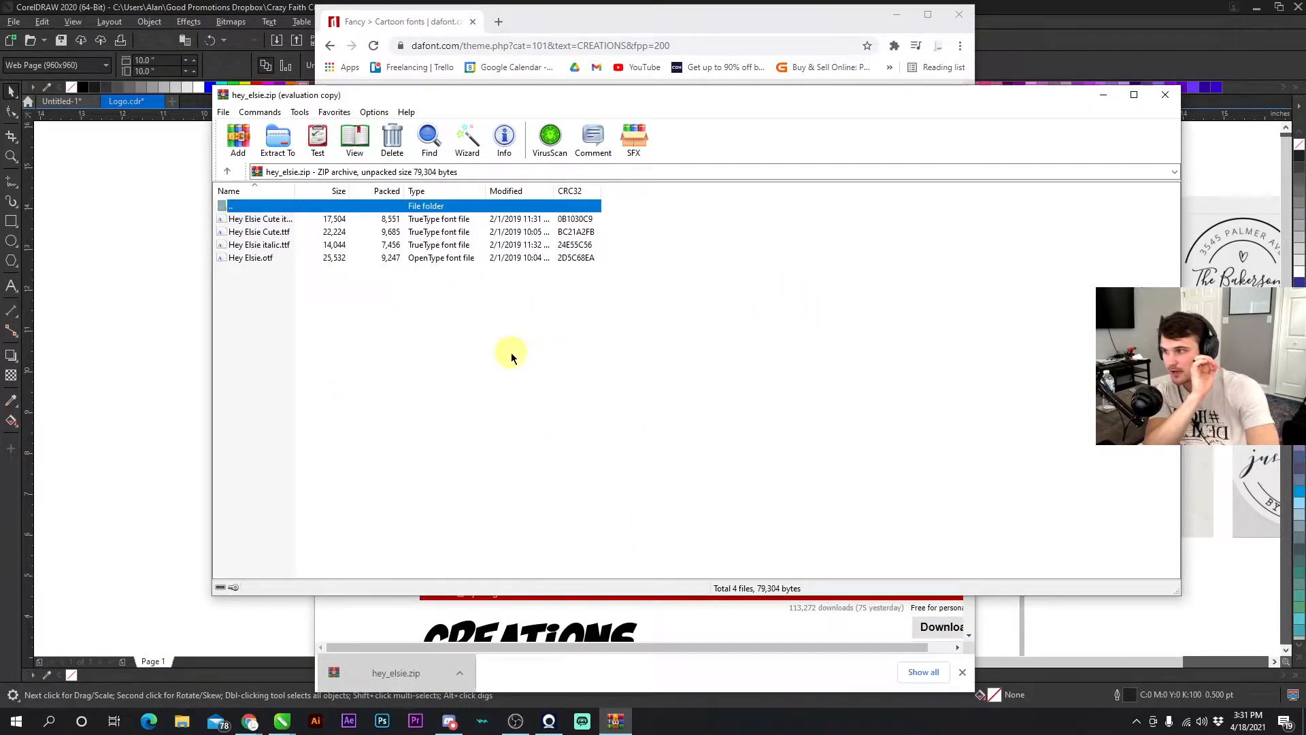
pyautogui.click(279, 220)
pyautogui.click(276, 233)
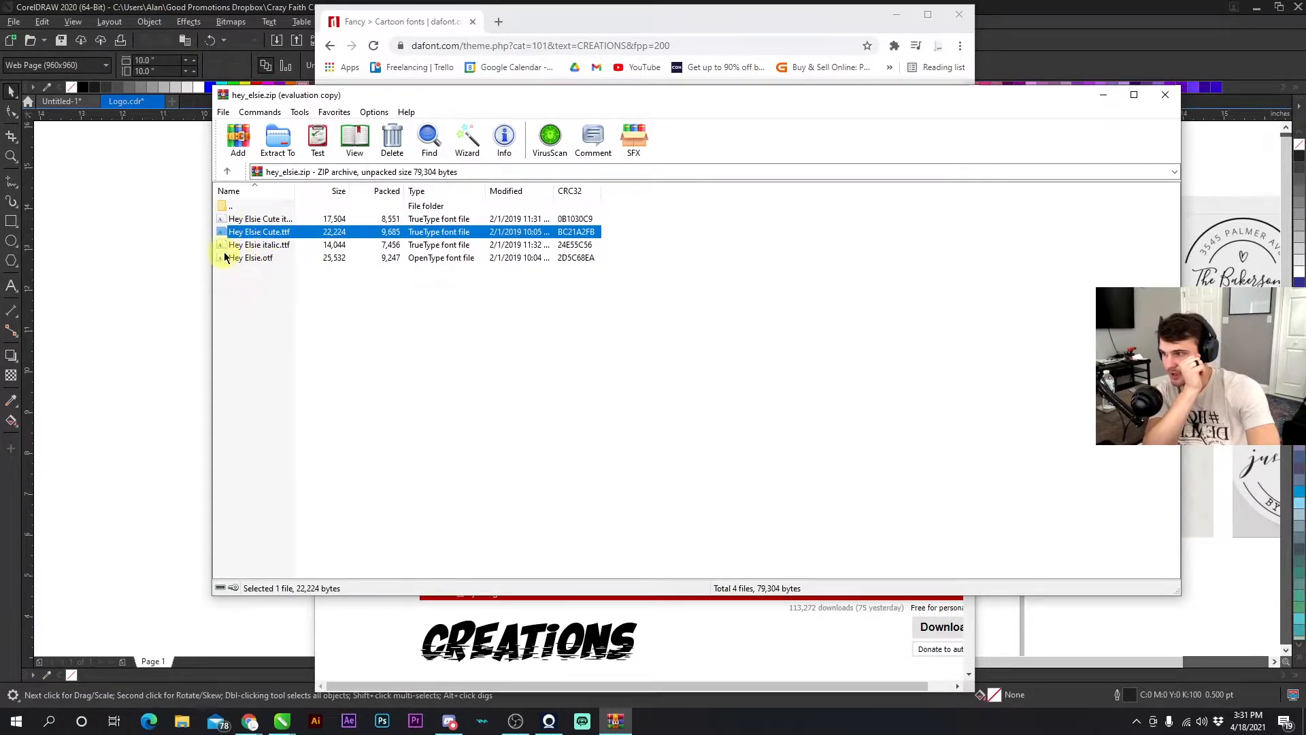
pyautogui.click(280, 260)
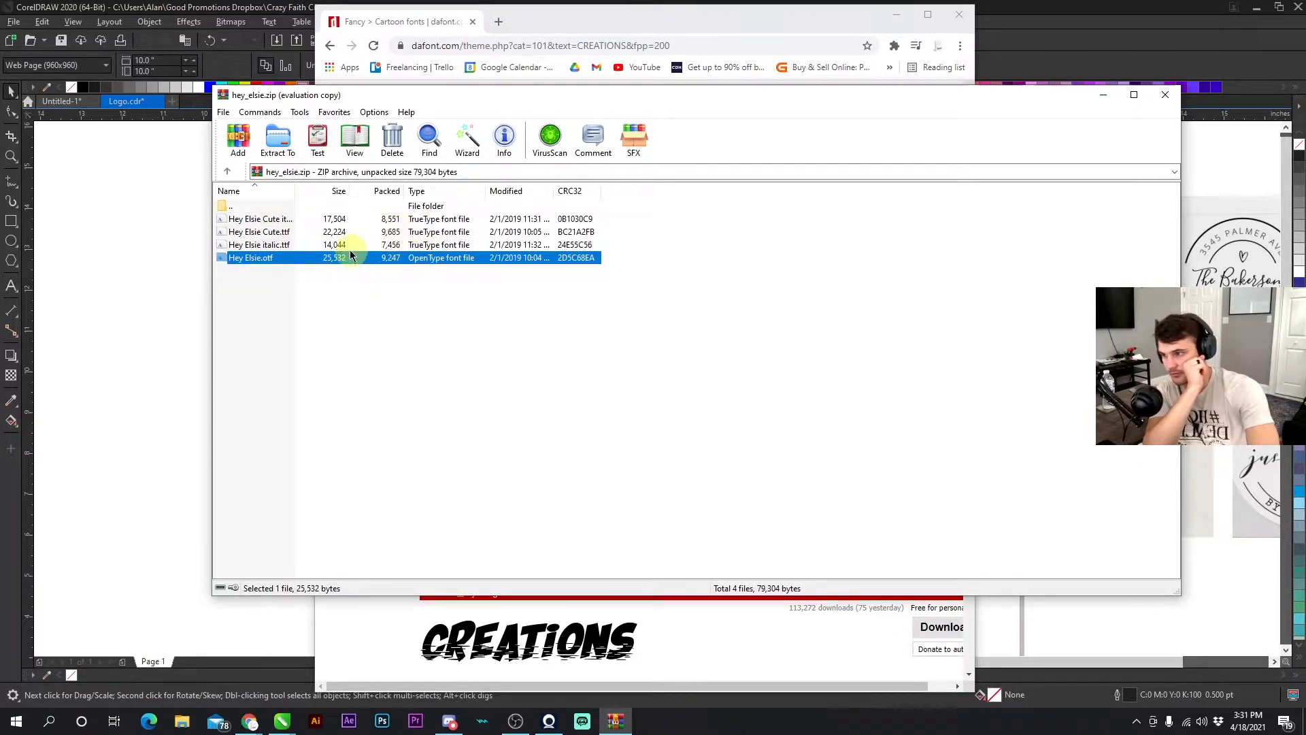
pyautogui.click(299, 245)
pyautogui.doubleClick(255, 257)
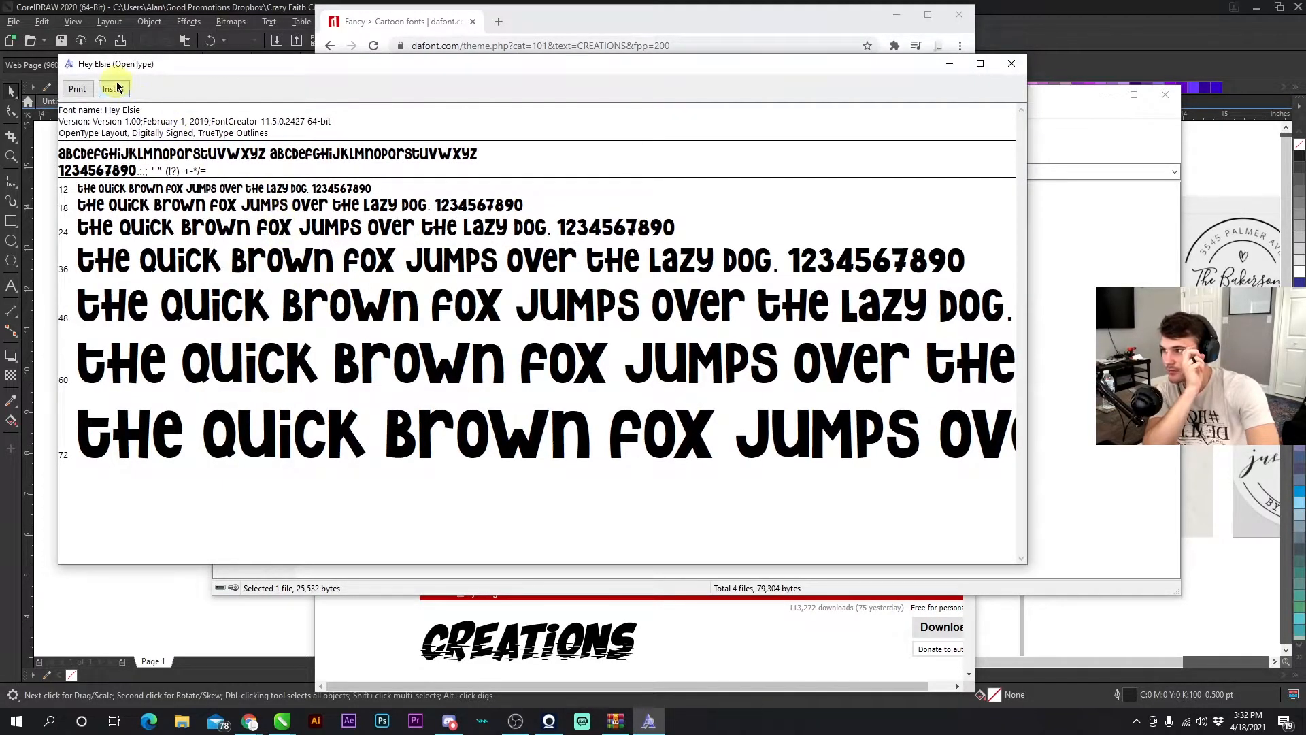
pyautogui.click(112, 89)
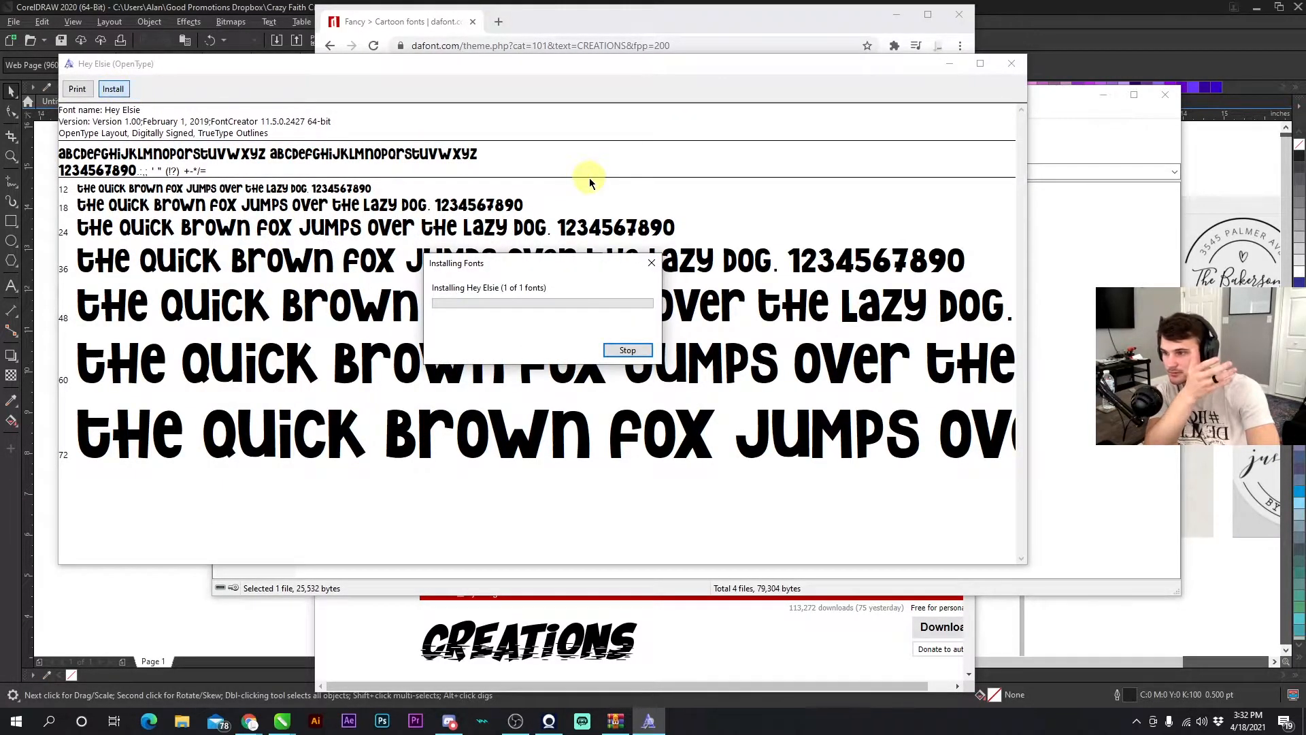
pyautogui.click(1010, 63)
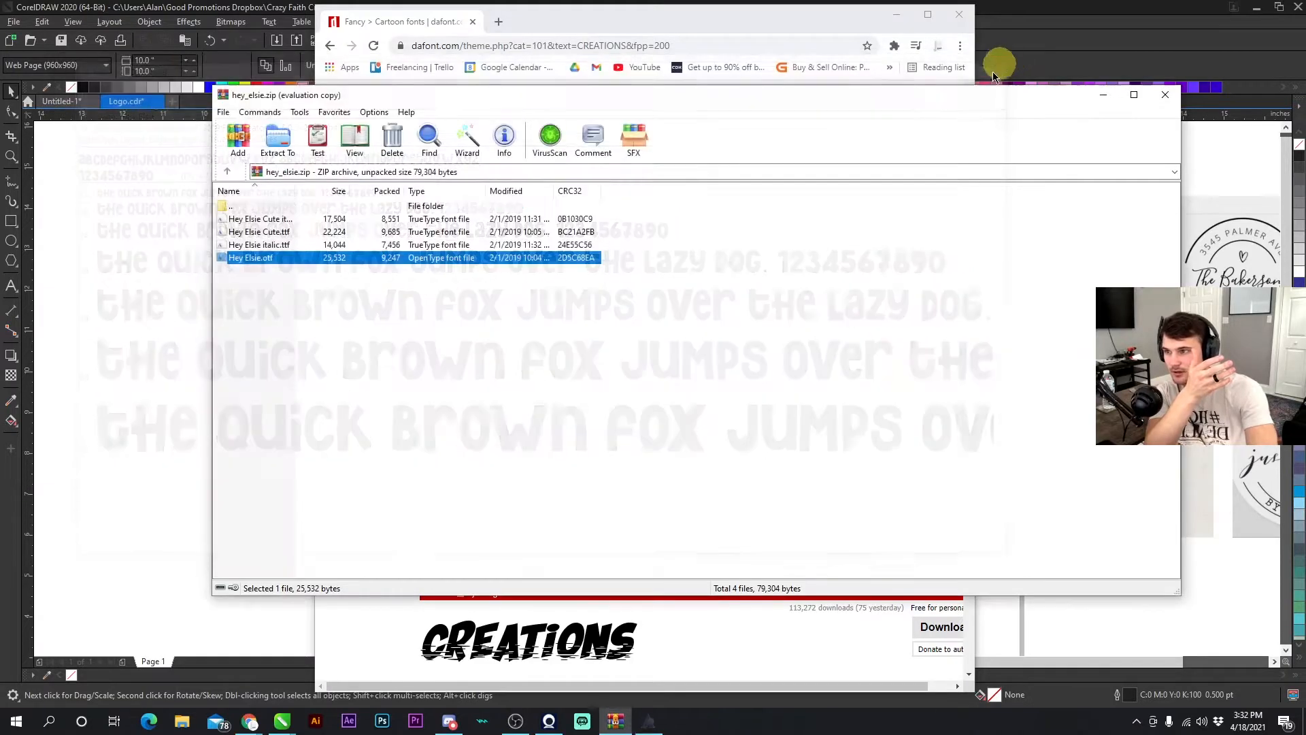
pyautogui.click(1166, 95)
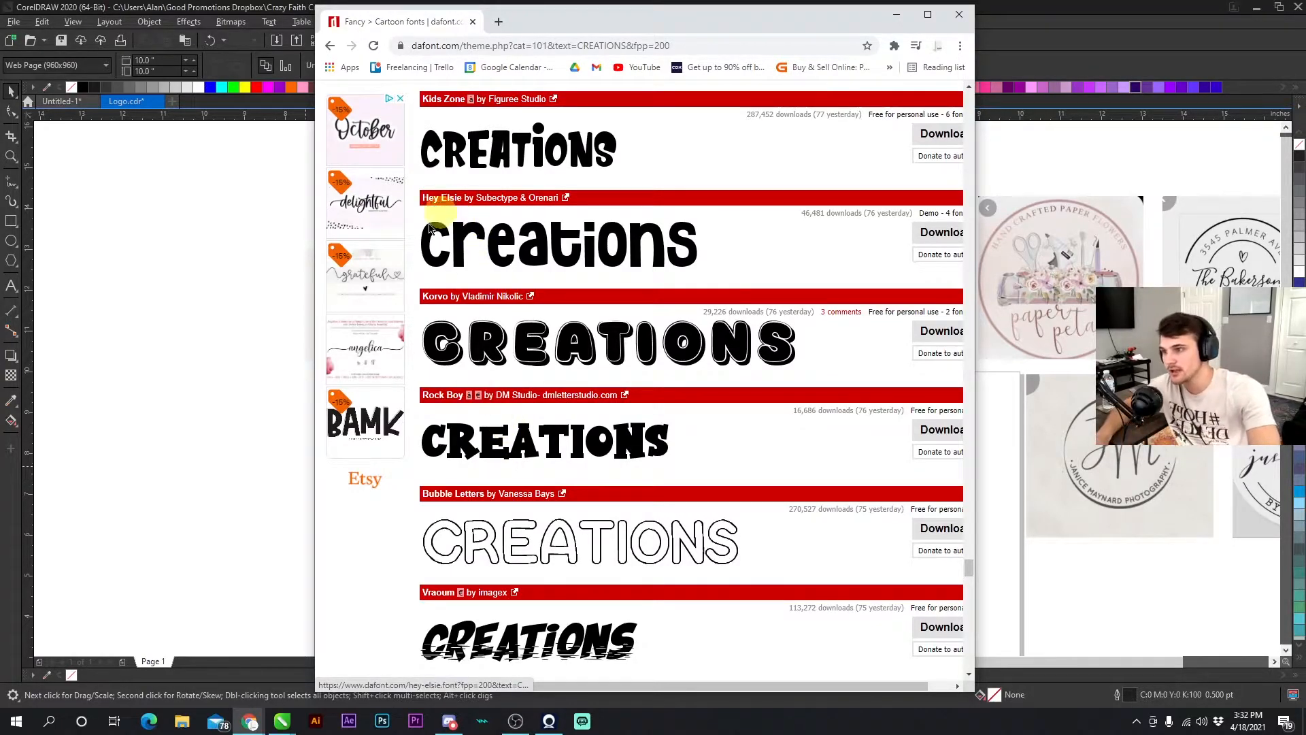
# - Move the uppercase brand-name text above the reference logos and set its font to Hey Elsie
pyautogui.click(230, 405)
pyautogui.click(754, 307)
pyautogui.click(762, 351)
pyautogui.moveTo(774, 353); pyautogui.dragTo(330, 208)
pyautogui.rightClick(408, 206)
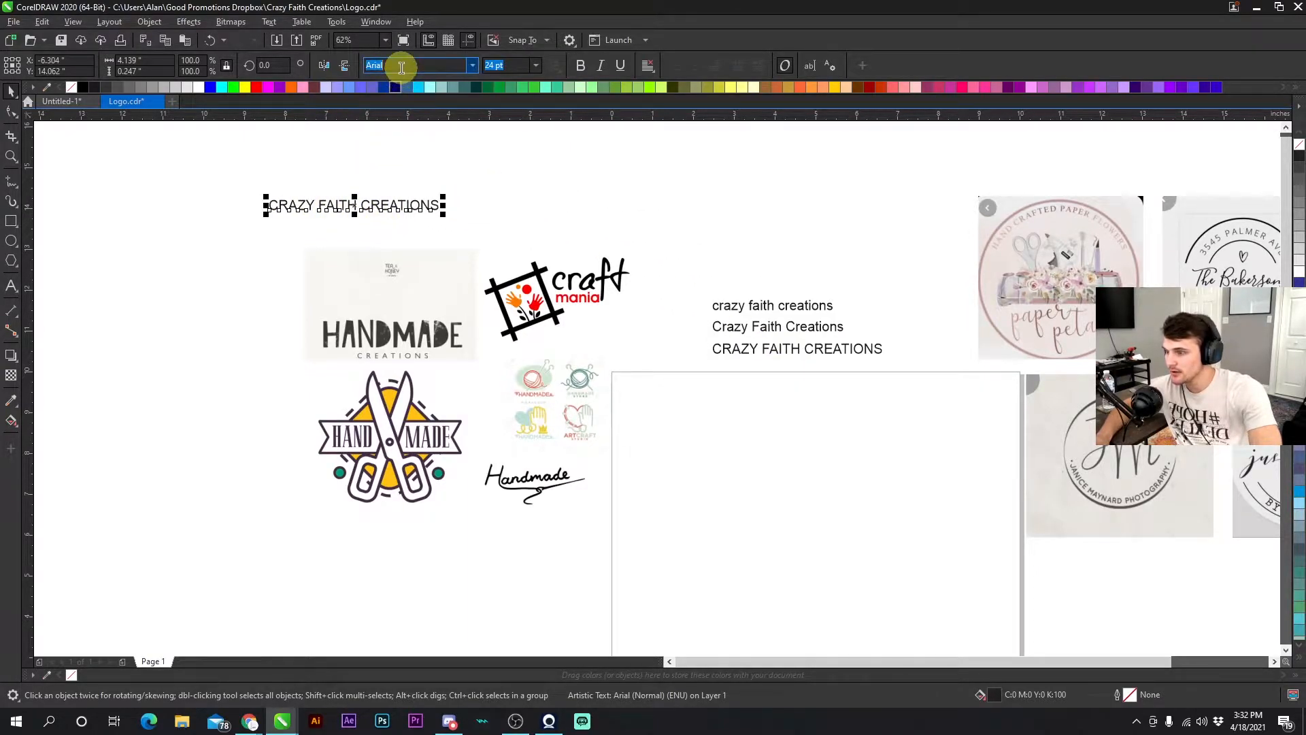
pyautogui.press('Return')
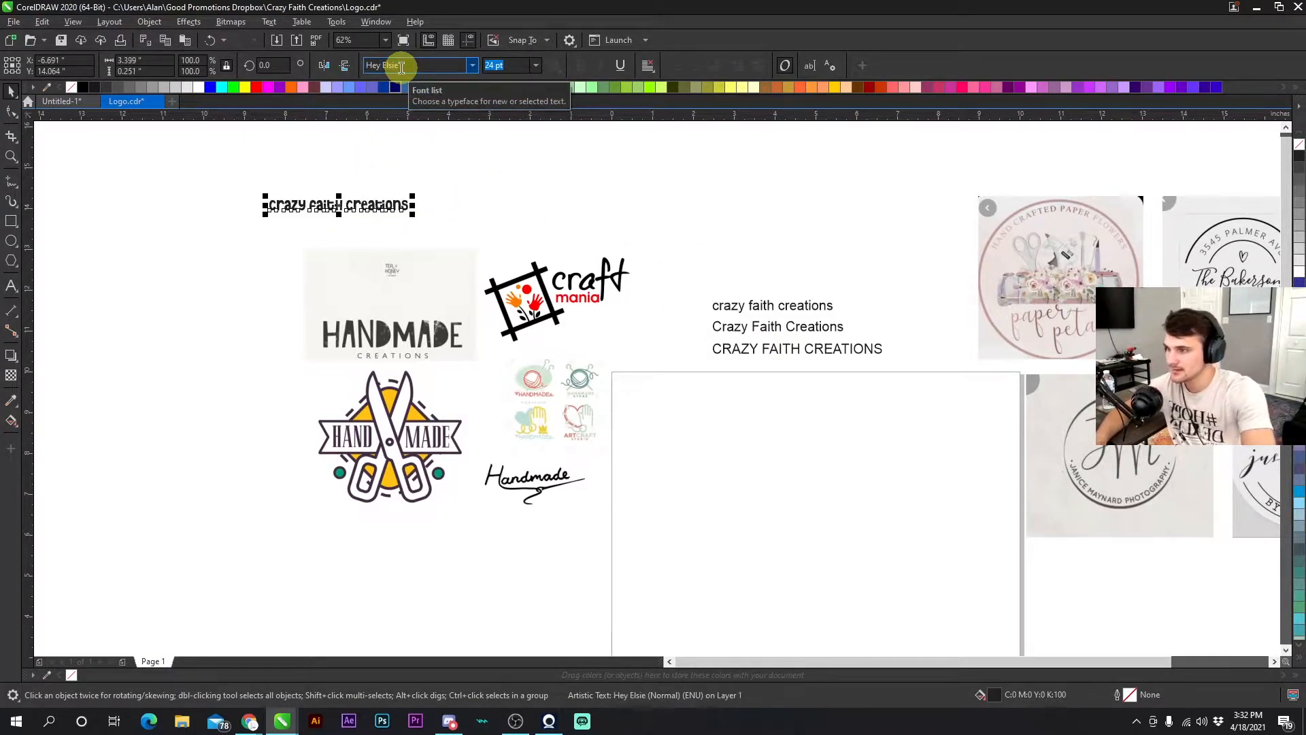
# - Enlarge the Hey Elsie brand name to about 73.5 pt and move it into open space on the page
pyautogui.moveTo(418, 197); pyautogui.dragTo(555, 138)
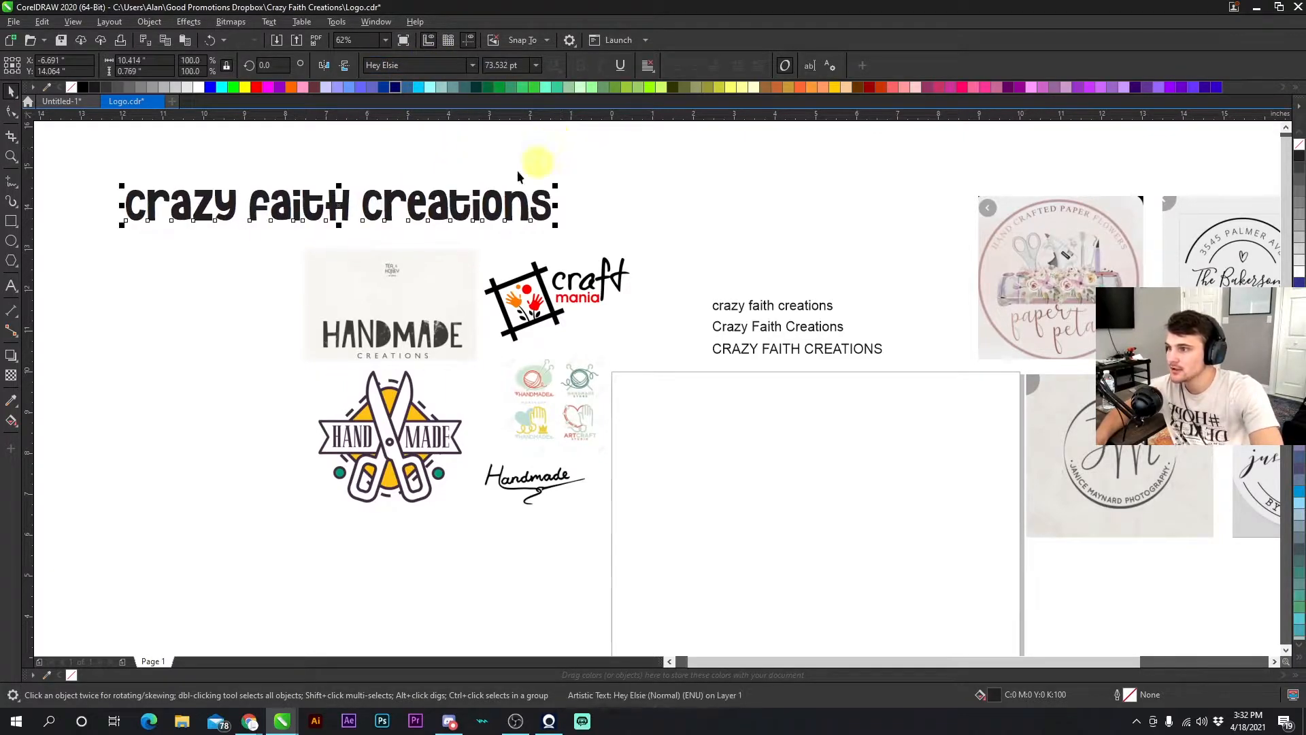
pyautogui.click(414, 175)
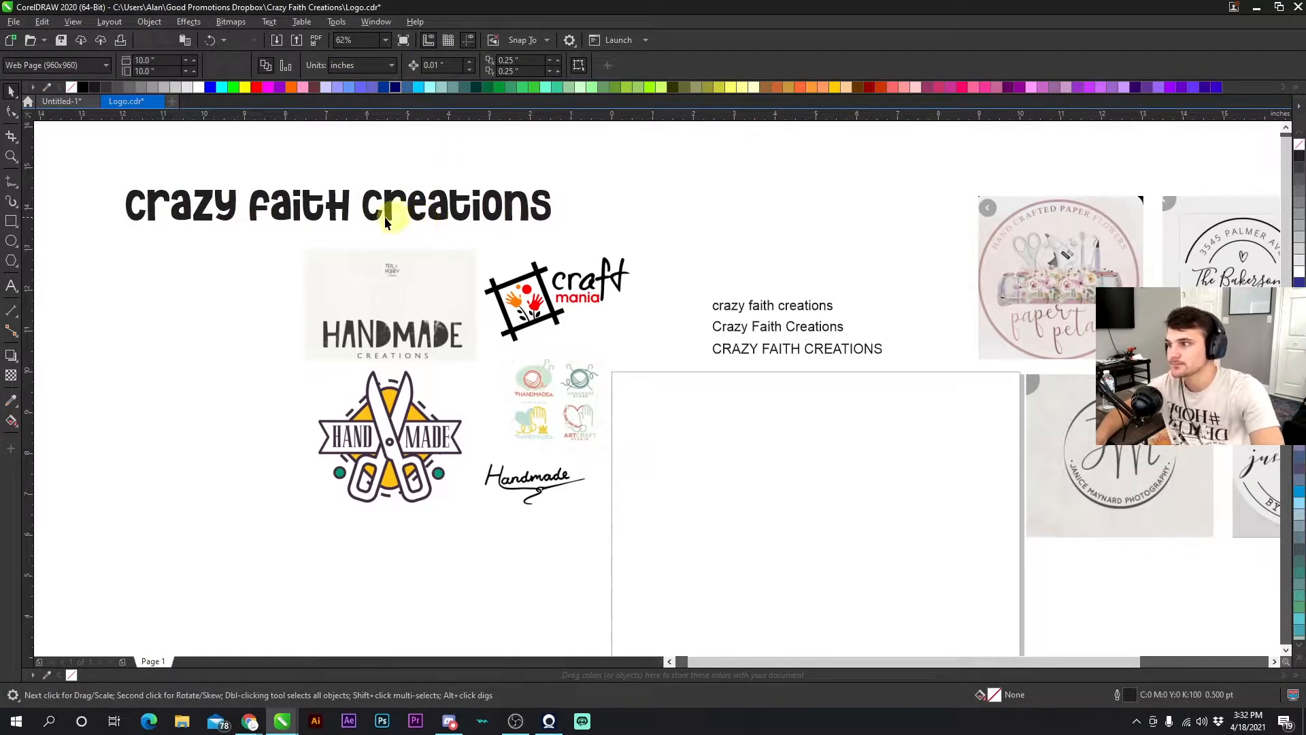
pyautogui.click(293, 216)
pyautogui.click(251, 234)
pyautogui.click(290, 208)
pyautogui.click(279, 250)
pyautogui.scroll(-1, 370, 204)
pyautogui.moveTo(642, 388); pyautogui.dragTo(400, 319)
pyautogui.scroll(1, 416, 348)
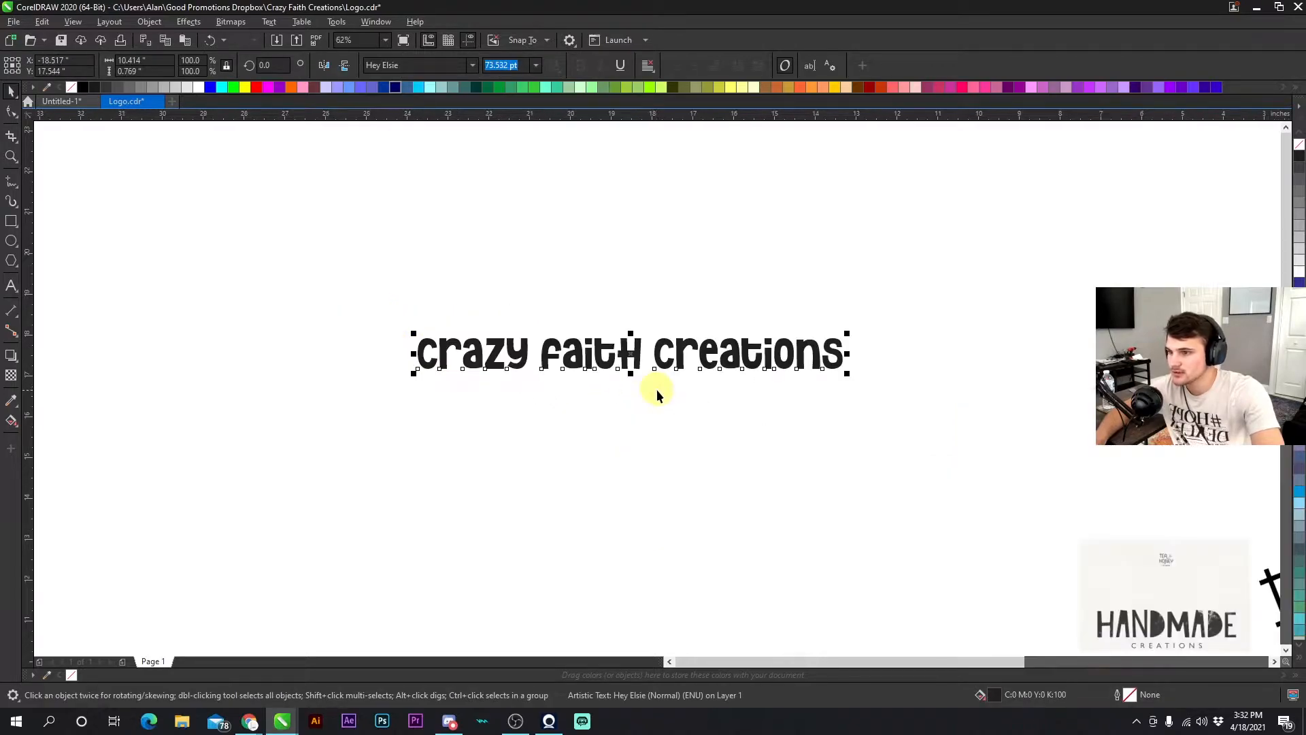
# - Duplicate the brand-name text just above the original
pyautogui.moveTo(656, 349); pyautogui.dragTo(646, 287)
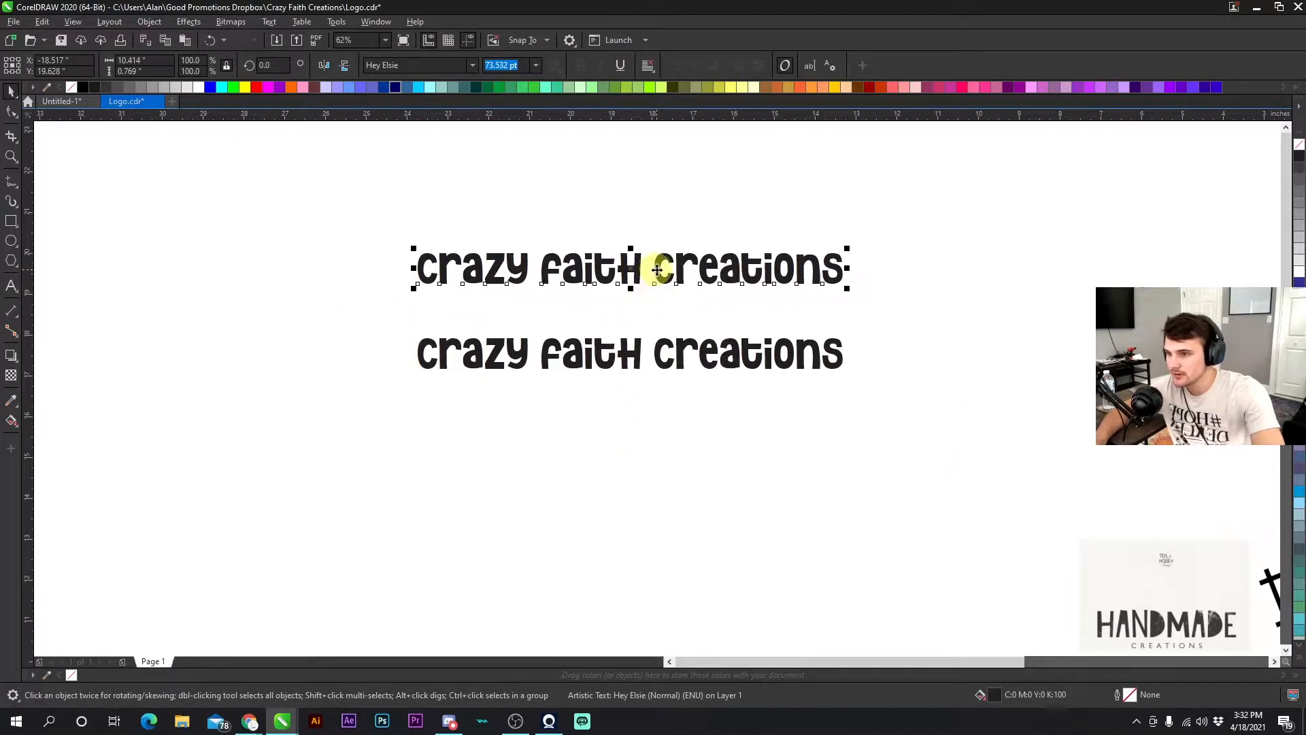
pyautogui.rightClick(658, 269)
pyautogui.click(657, 268)
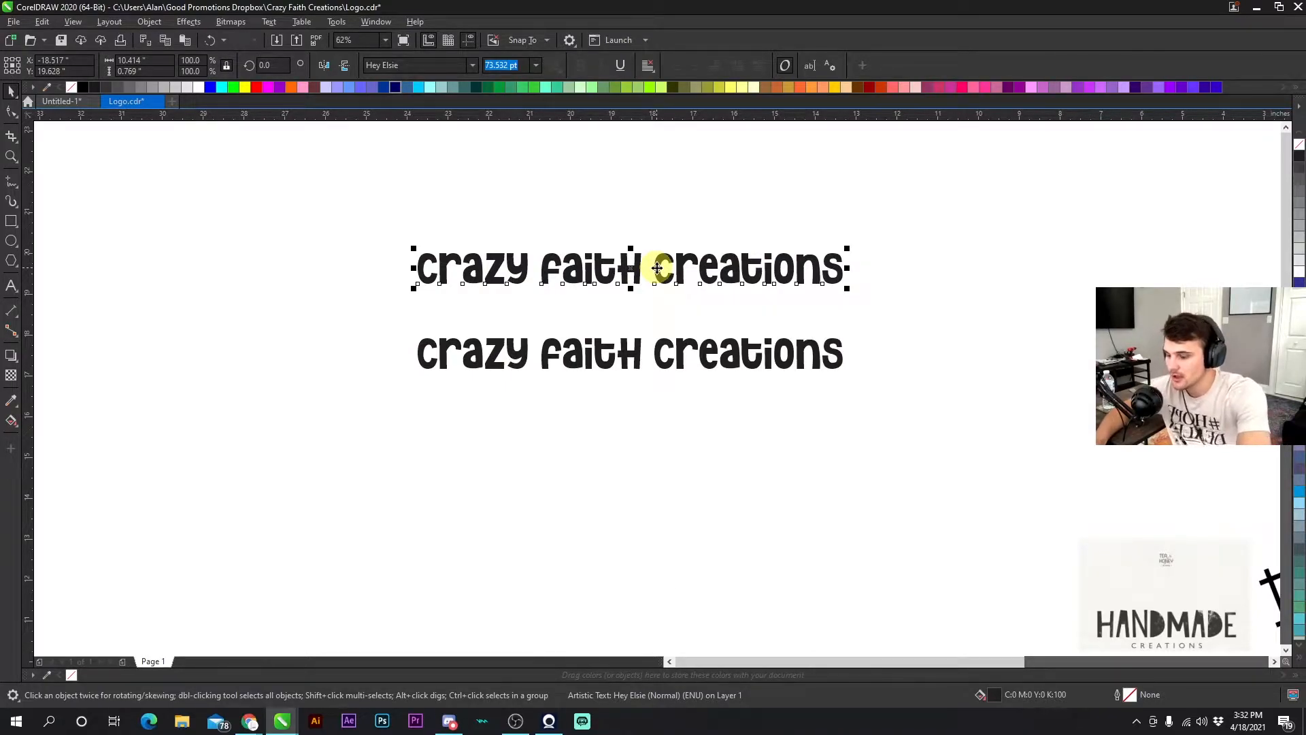
# - Break the duplicate apart into separate words and move "creations" below "crazy faith"
pyautogui.hotkey('ctrl', 'k')
pyautogui.click(664, 268)
pyautogui.click(547, 268)
pyautogui.click(504, 270)
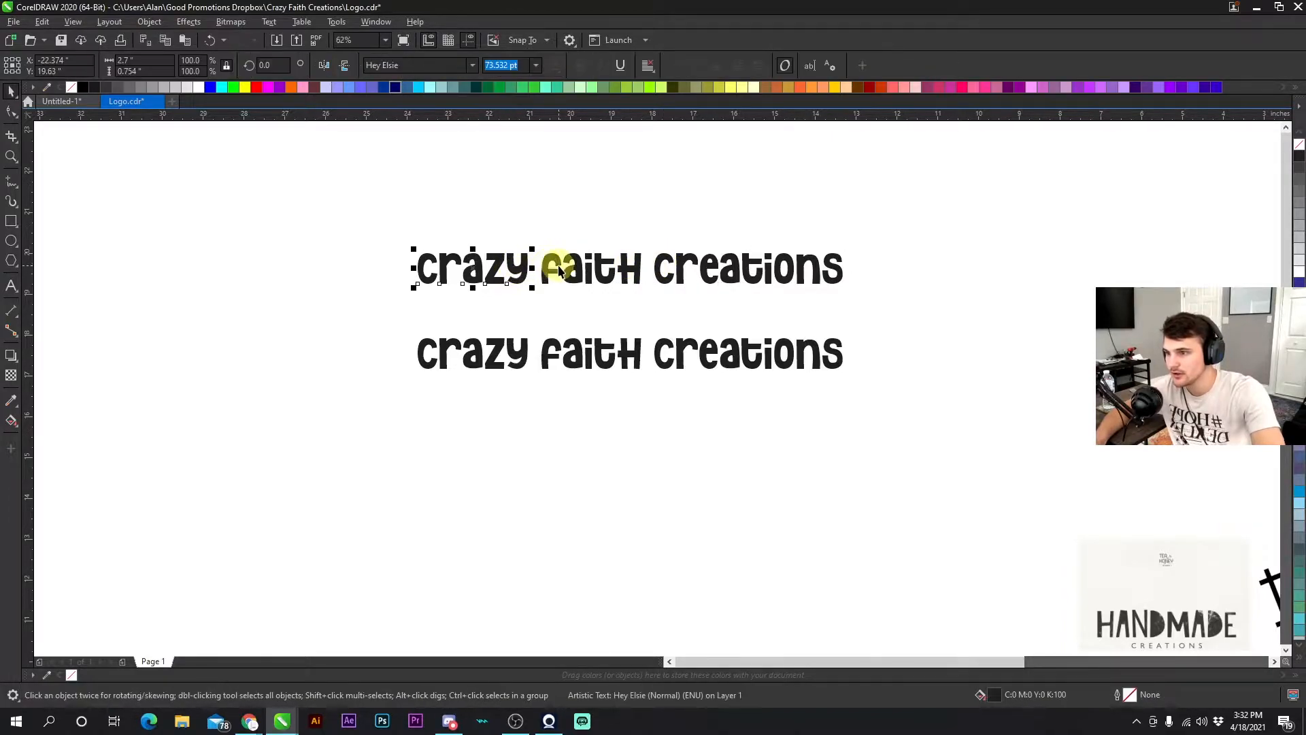
pyautogui.click(615, 233)
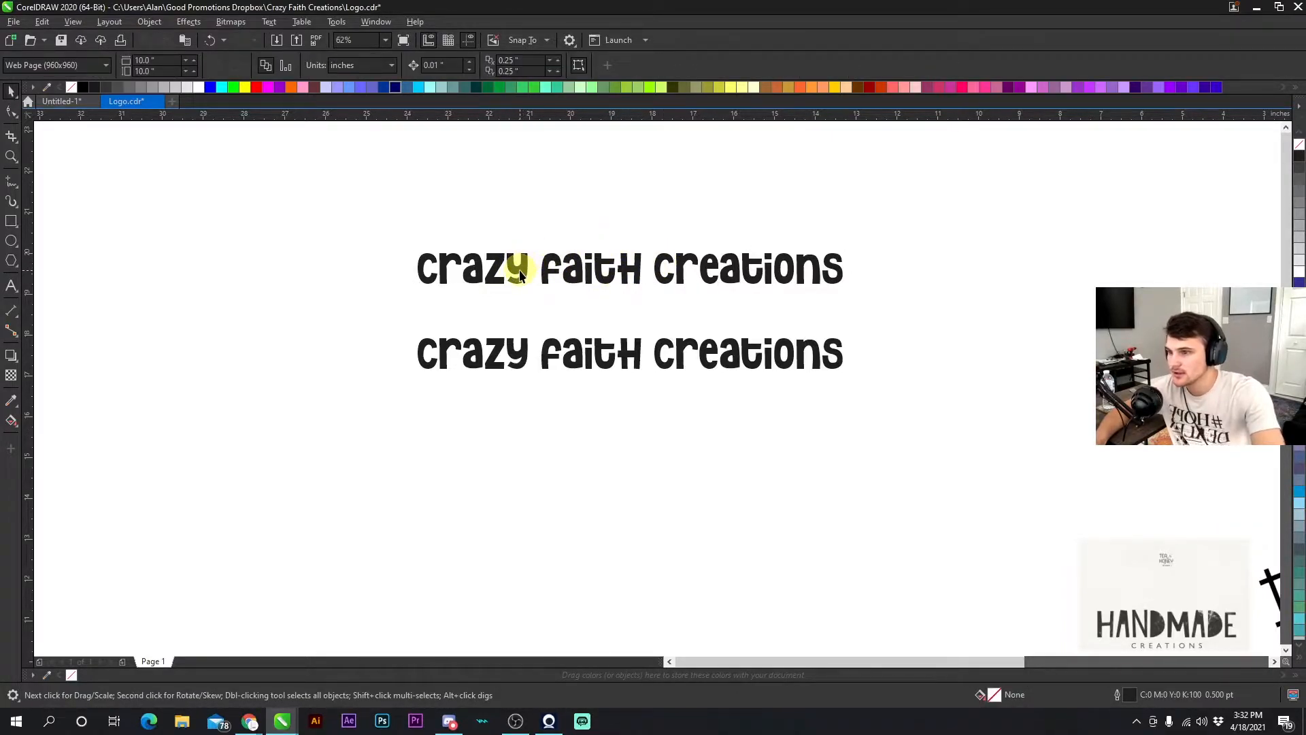
pyautogui.moveTo(708, 261); pyautogui.dragTo(525, 291)
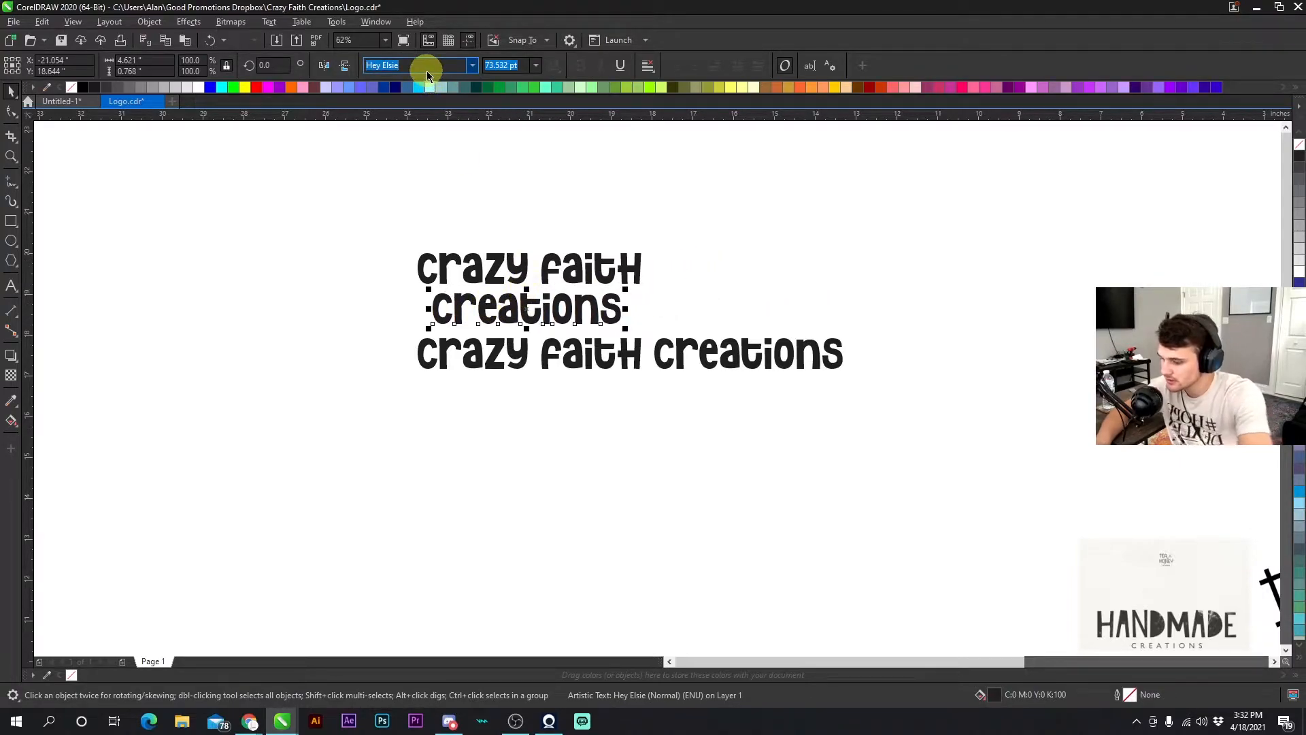
# - Set the creations word to the upright Gotham font and scale it down to about 28.7 pt beneath crazy faith
pyautogui.write('Gotham')
pyautogui.press('Return')
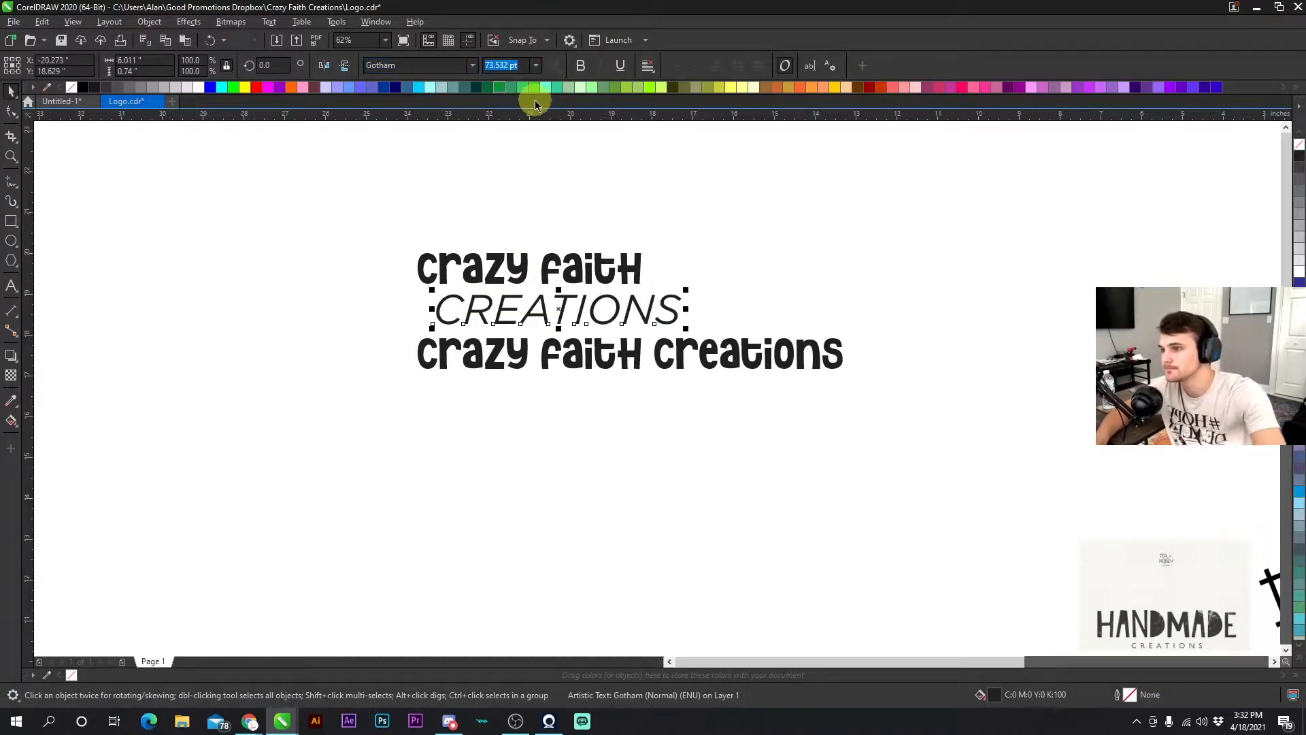
pyautogui.click(473, 66)
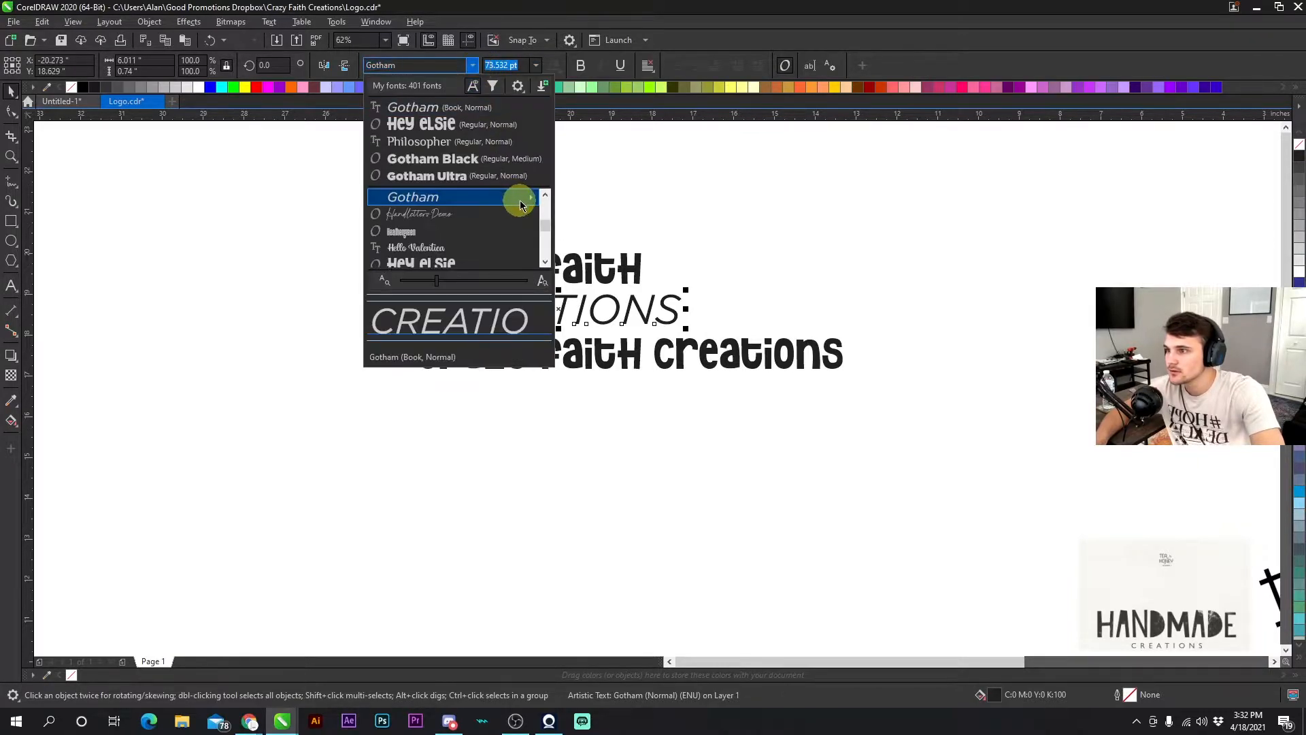
pyautogui.moveTo(520, 198)
pyautogui.click(620, 253)
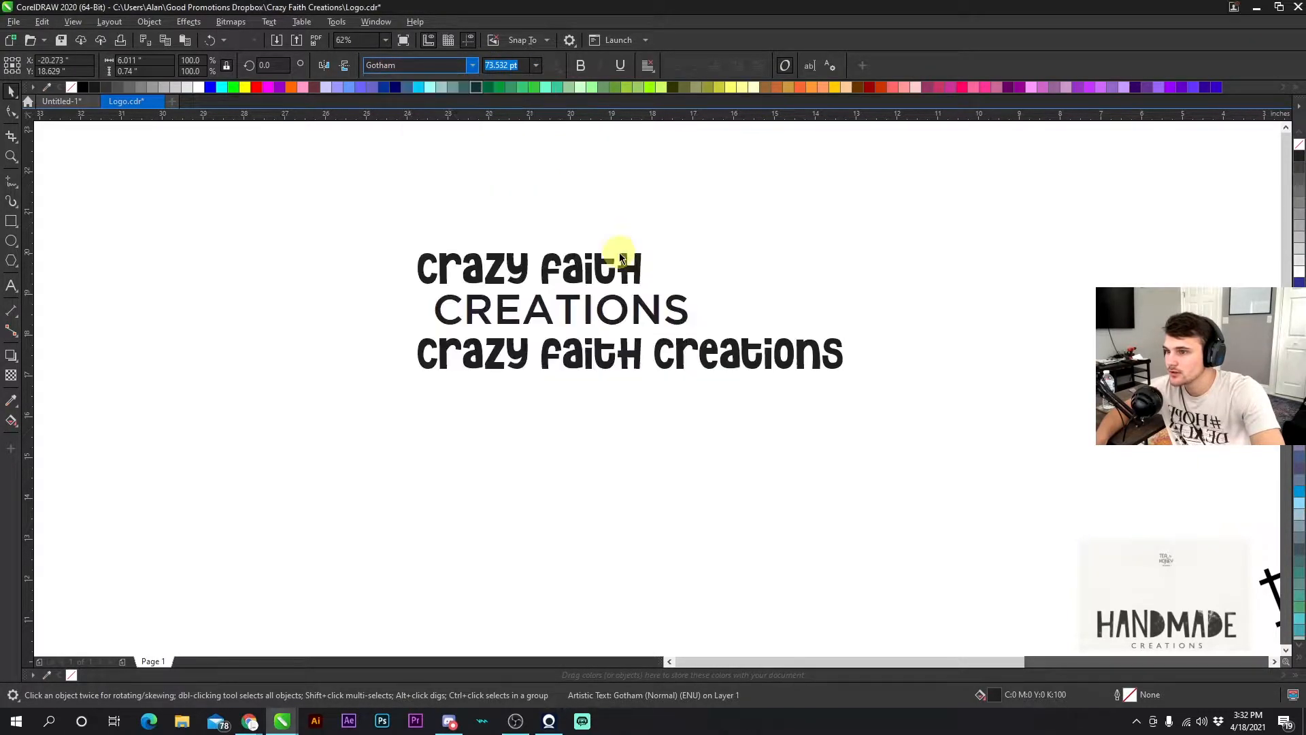
pyautogui.moveTo(693, 286); pyautogui.dragTo(612, 254)
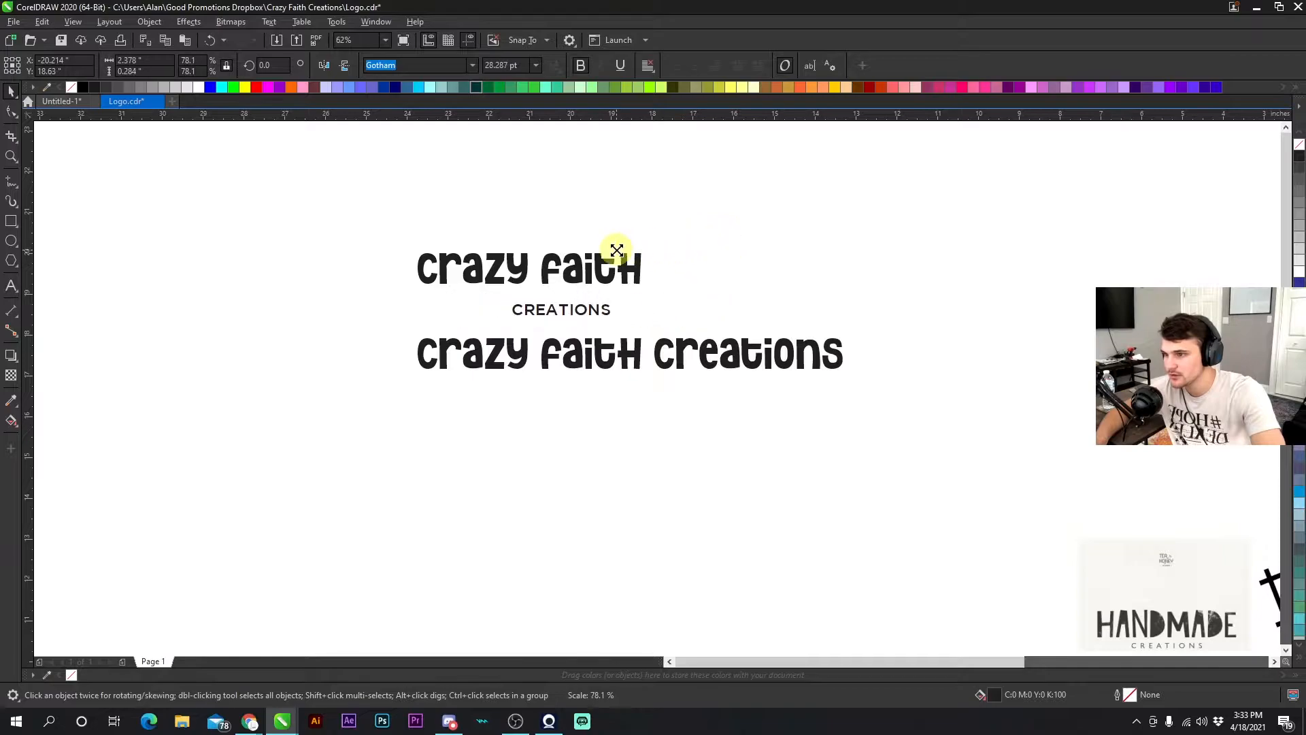
pyautogui.moveTo(553, 303); pyautogui.dragTo(531, 307)
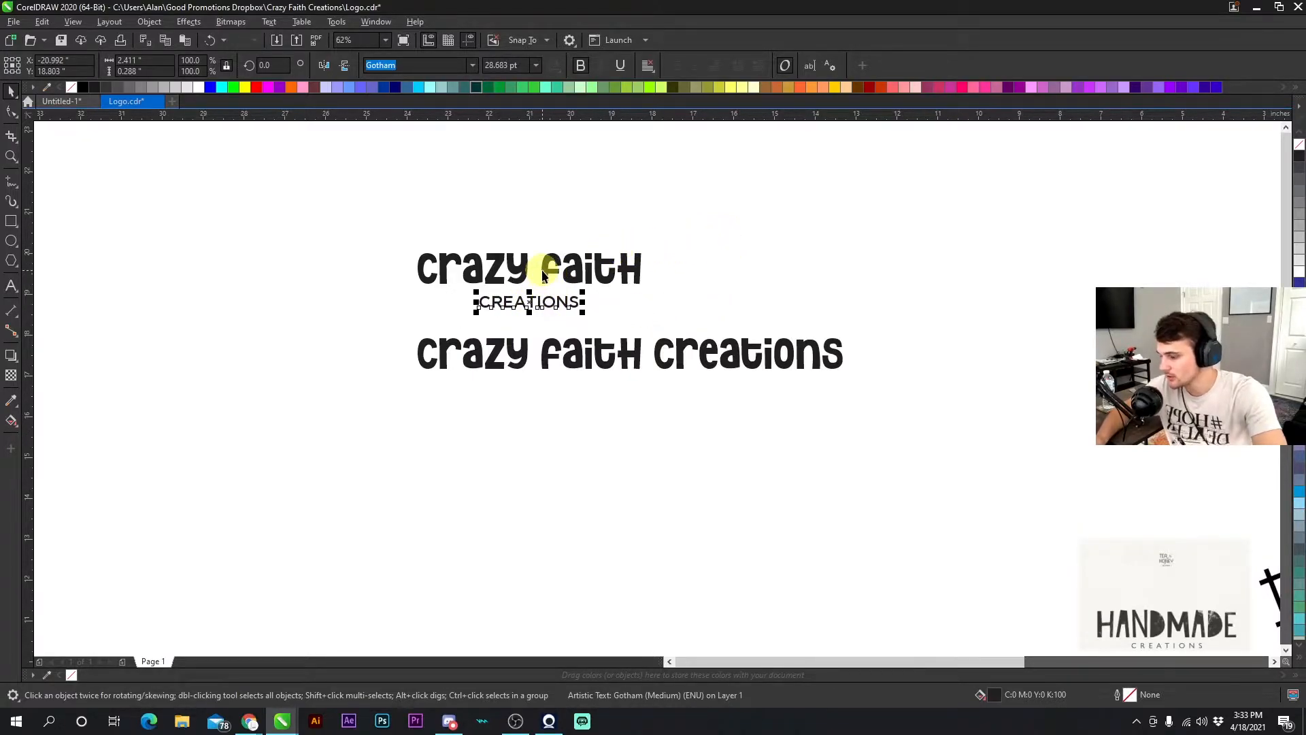
# - Group the "crazy" and "faith" words into one object
pyautogui.keyDown('shift'); pyautogui.click(548, 270); pyautogui.keyUp('shift')
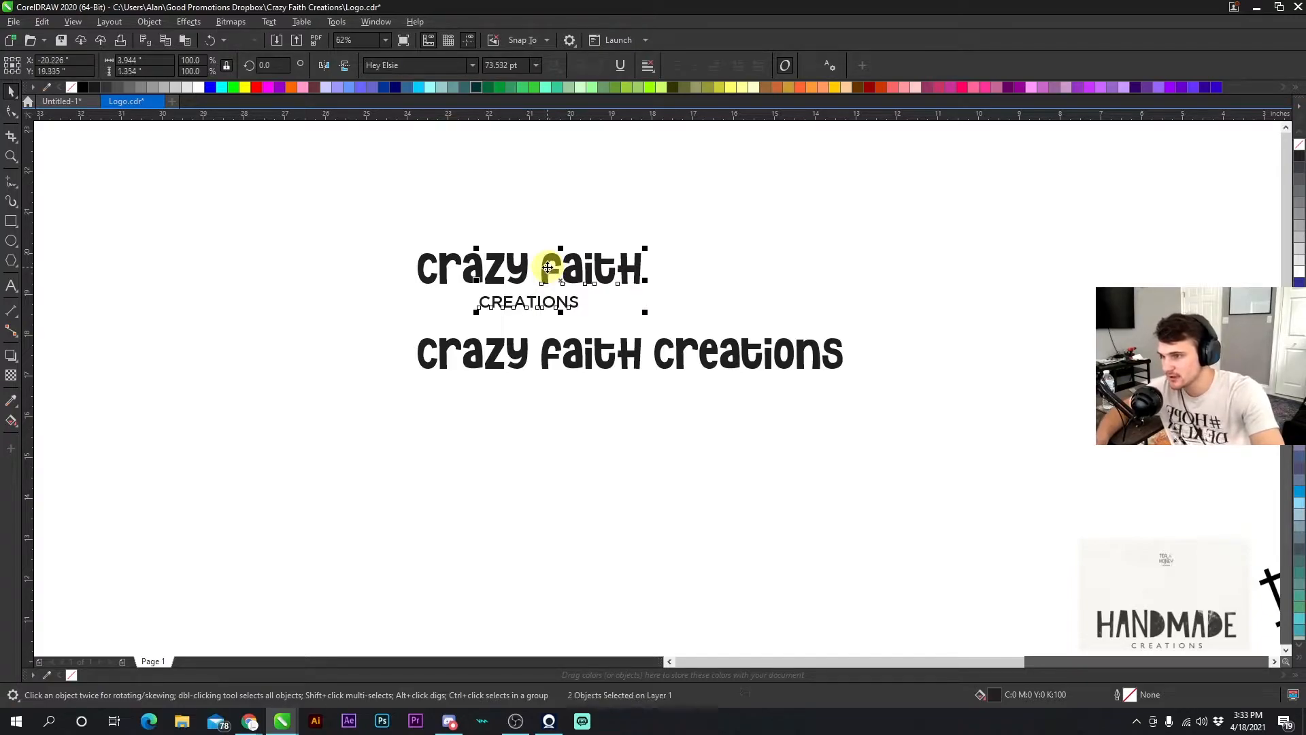
pyautogui.click(389, 215)
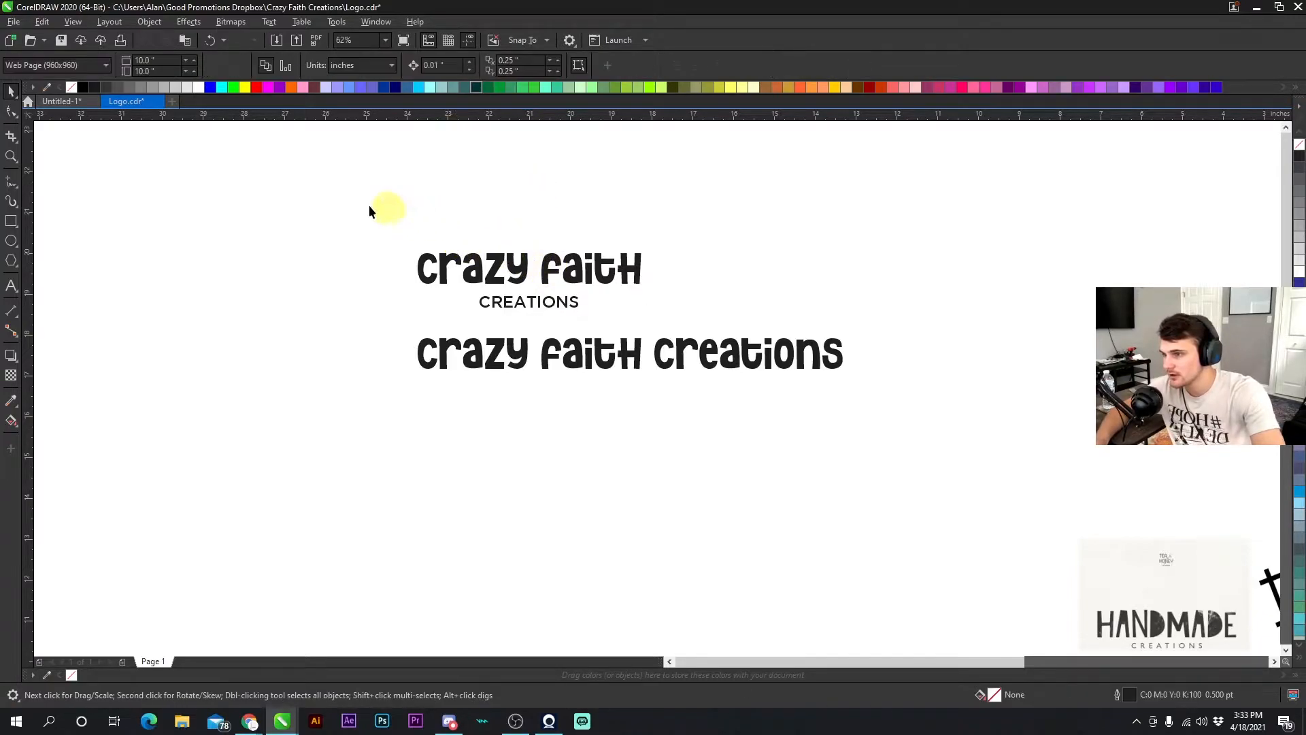
pyautogui.moveTo(685, 288); pyautogui.dragTo(688, 292)
pyautogui.hotkey('ctrl', 'g')
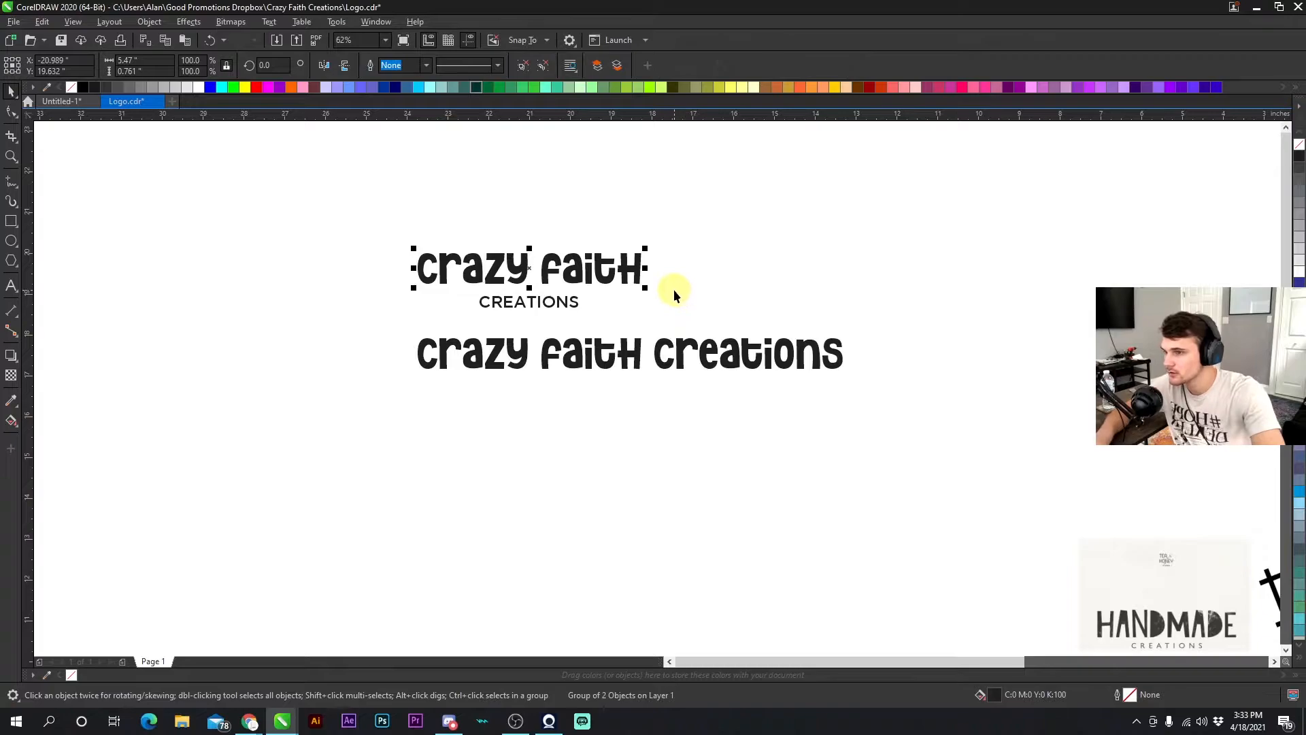
pyautogui.click(551, 274)
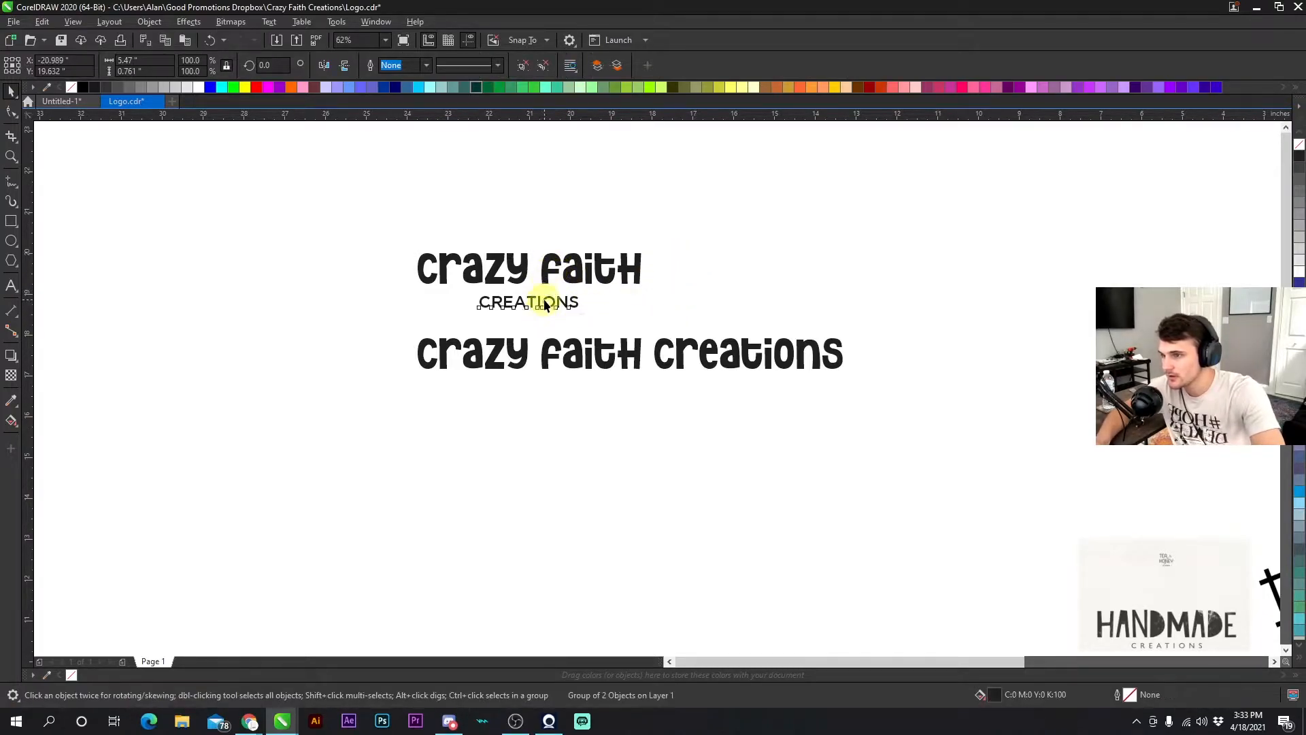
pyautogui.keyDown('ctrl'); pyautogui.click(544, 303); pyautogui.keyUp('ctrl')
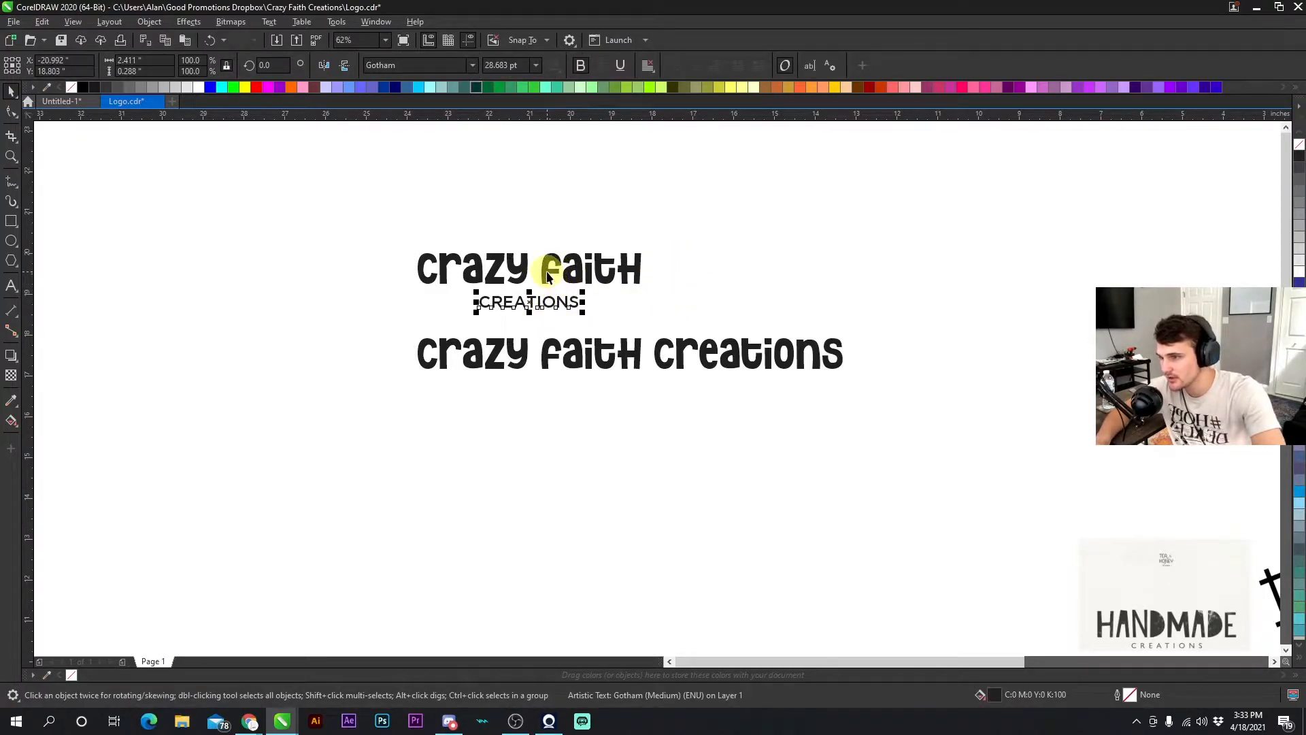
pyautogui.keyDown('shift'); pyautogui.click(547, 275); pyautogui.keyUp('shift')
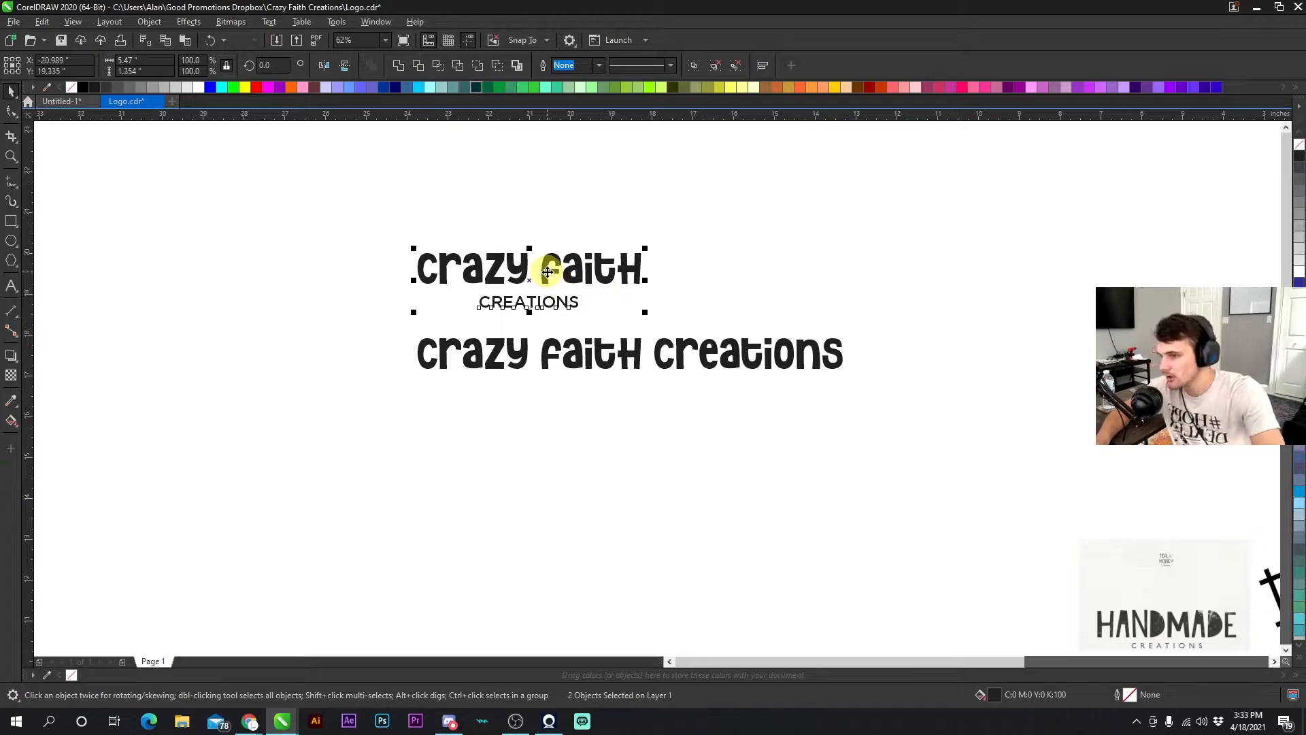
pyautogui.click(548, 292)
pyautogui.moveTo(527, 300); pyautogui.dragTo(1006, 300)
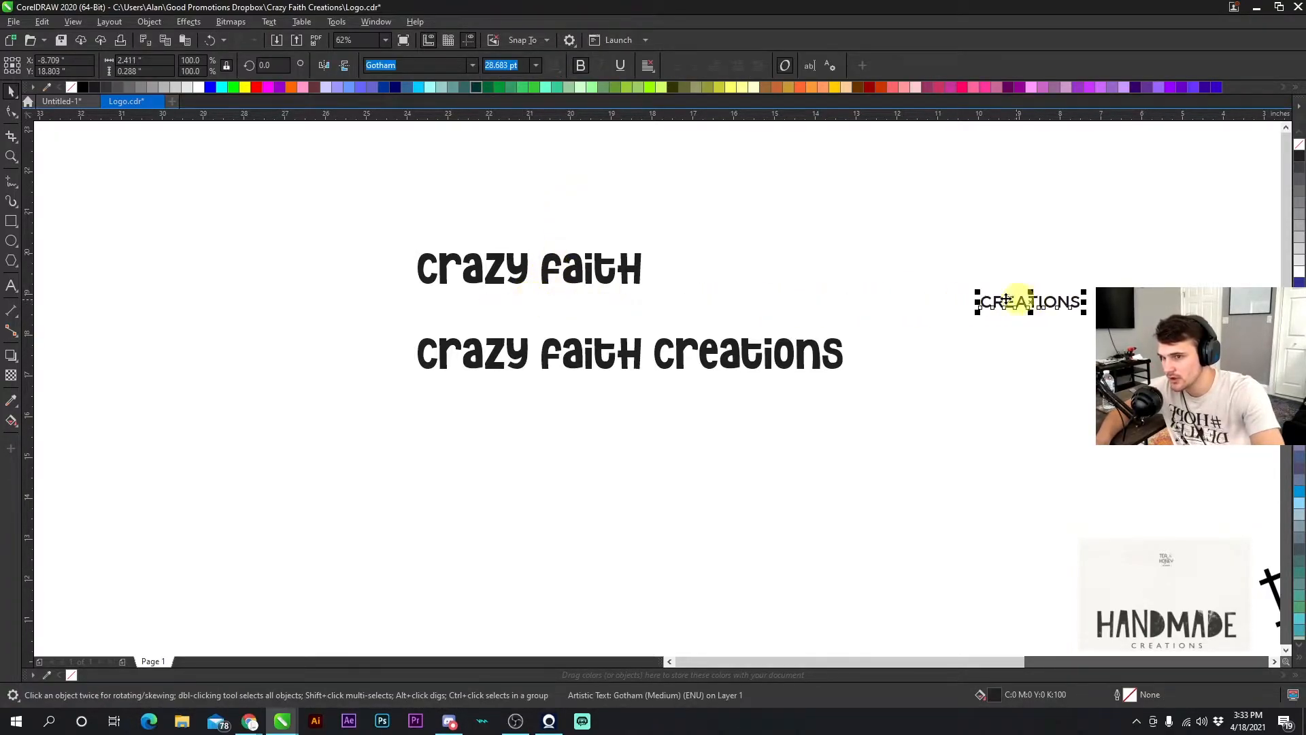
pyautogui.keyDown('shift'); pyautogui.click(622, 266); pyautogui.keyUp('shift')
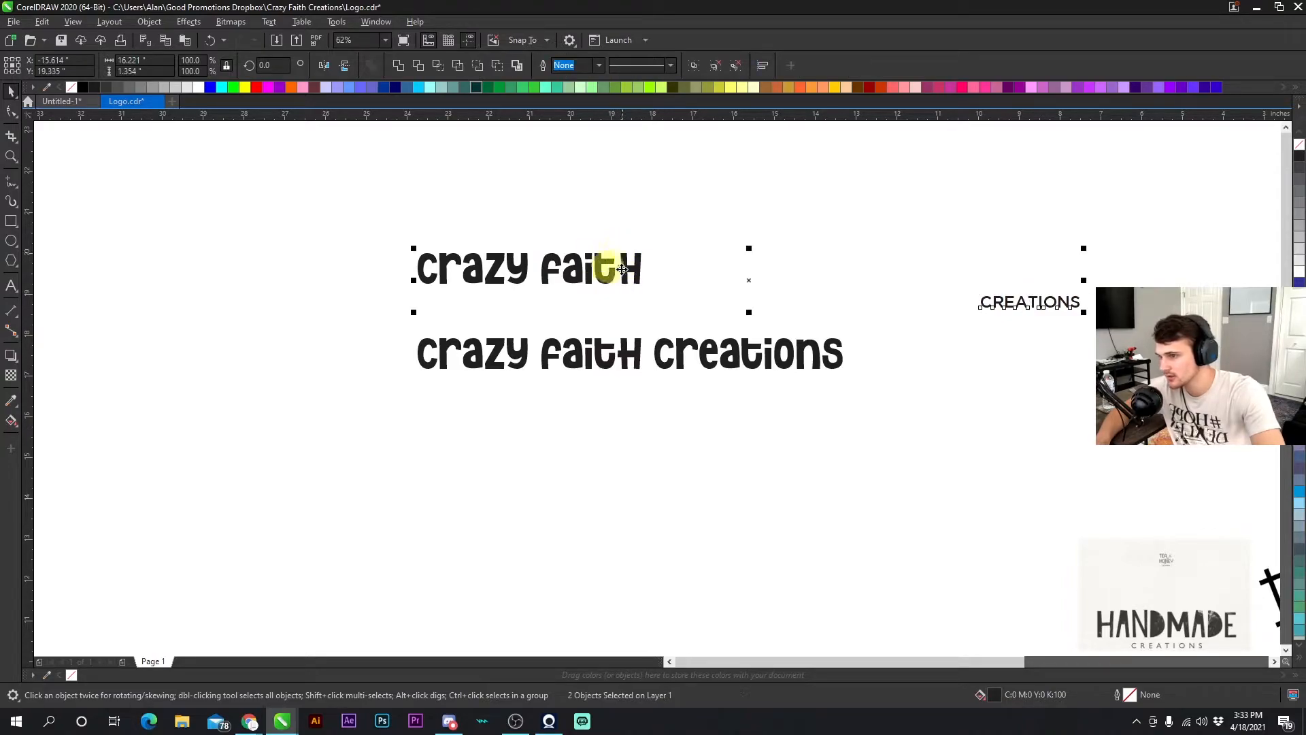
pyautogui.hotkey('ctrl', 'z')
pyautogui.click(719, 222)
# - Try left-aligning the creations text and widening its letter spacing, then undo the spacing change
pyautogui.click(542, 299)
pyautogui.moveTo(545, 302); pyautogui.dragTo(552, 304)
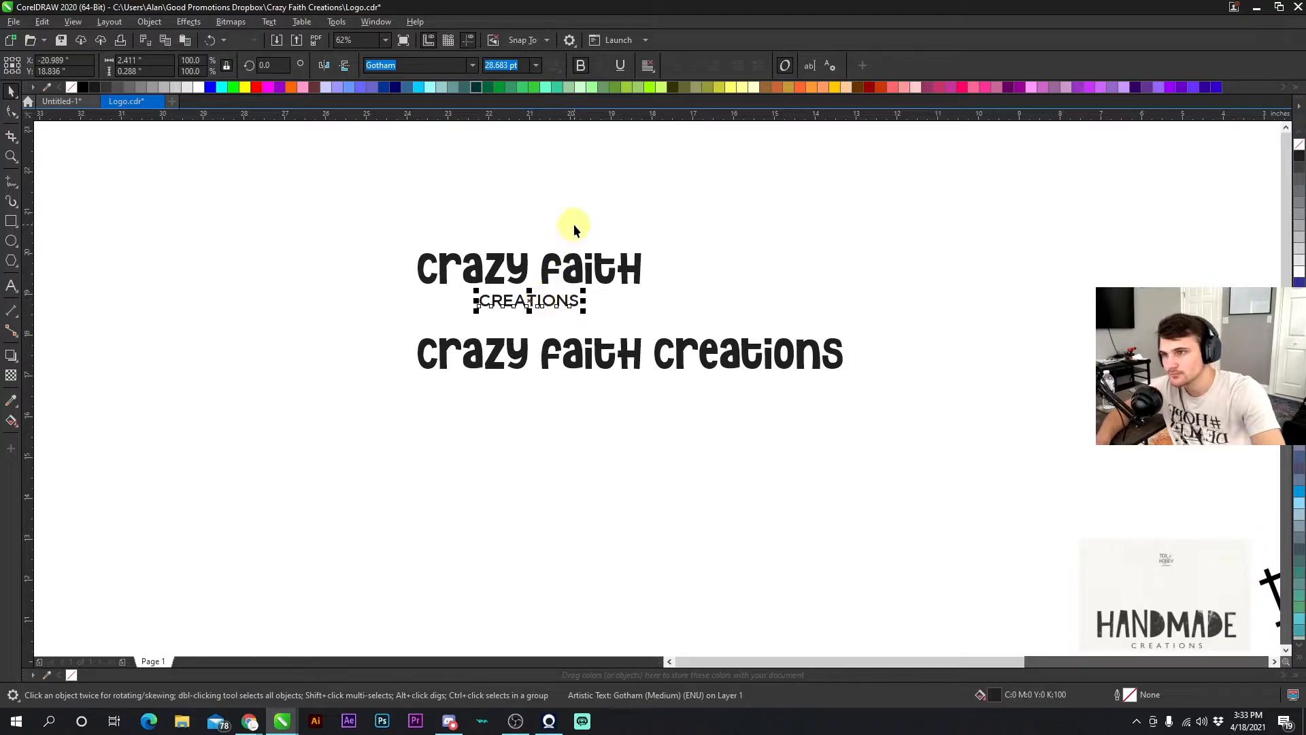
pyautogui.click(648, 65)
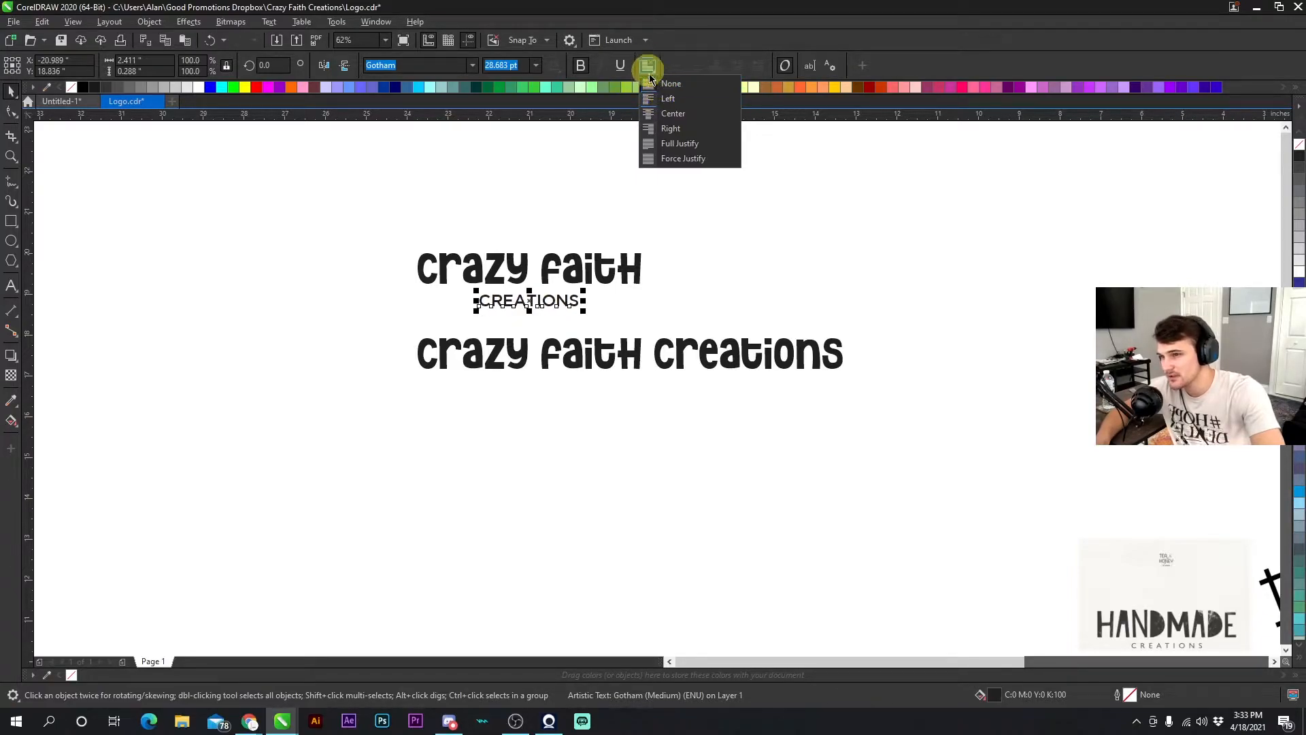
pyautogui.click(672, 97)
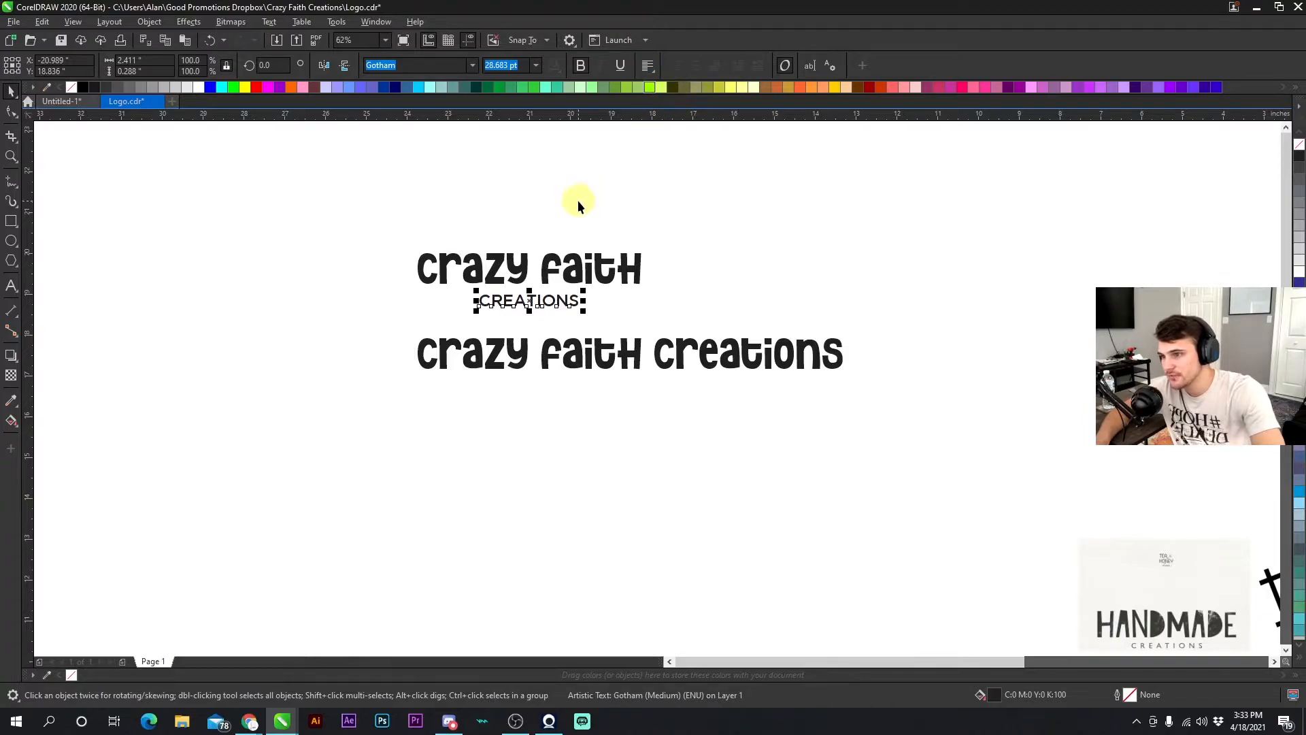
pyautogui.click(12, 112)
pyautogui.moveTo(583, 313); pyautogui.dragTo(661, 304)
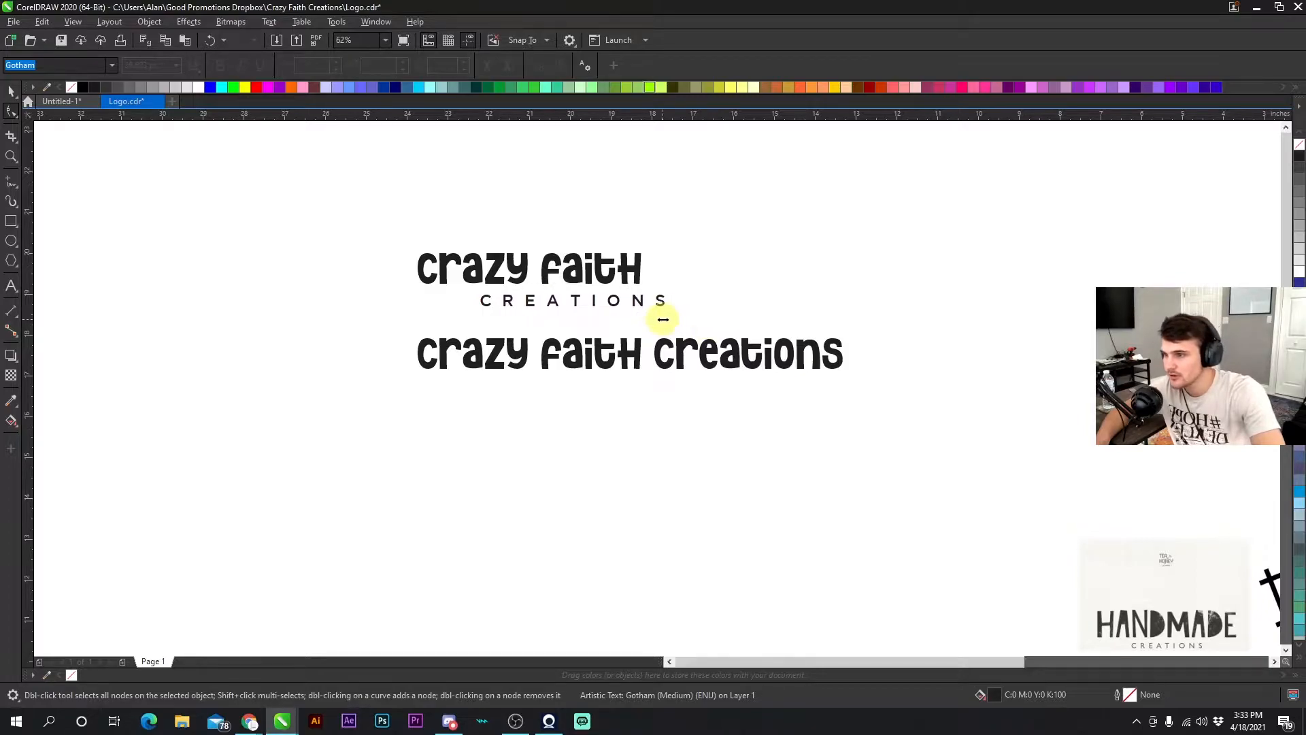
pyautogui.click(210, 40)
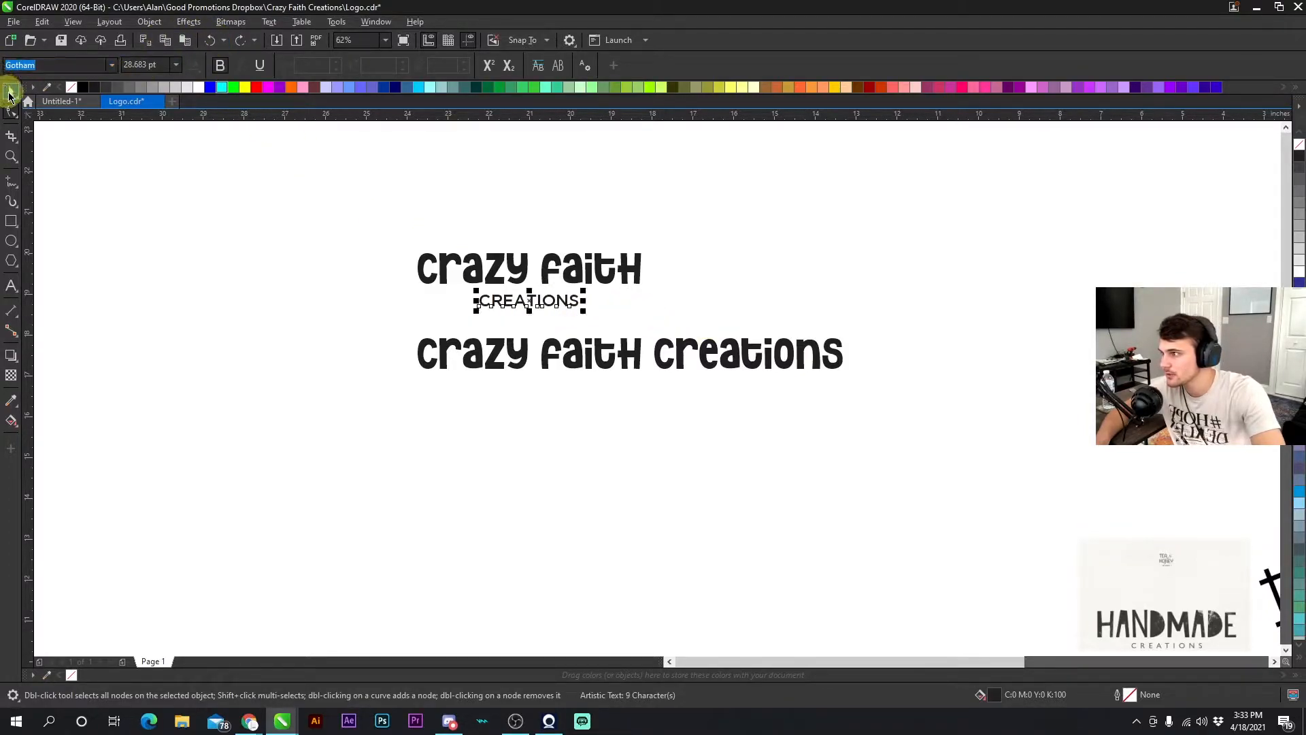
# - Center-align the creations text and widen its letter spacing to span beneath crazy faith
pyautogui.click(11, 91)
pyautogui.click(648, 66)
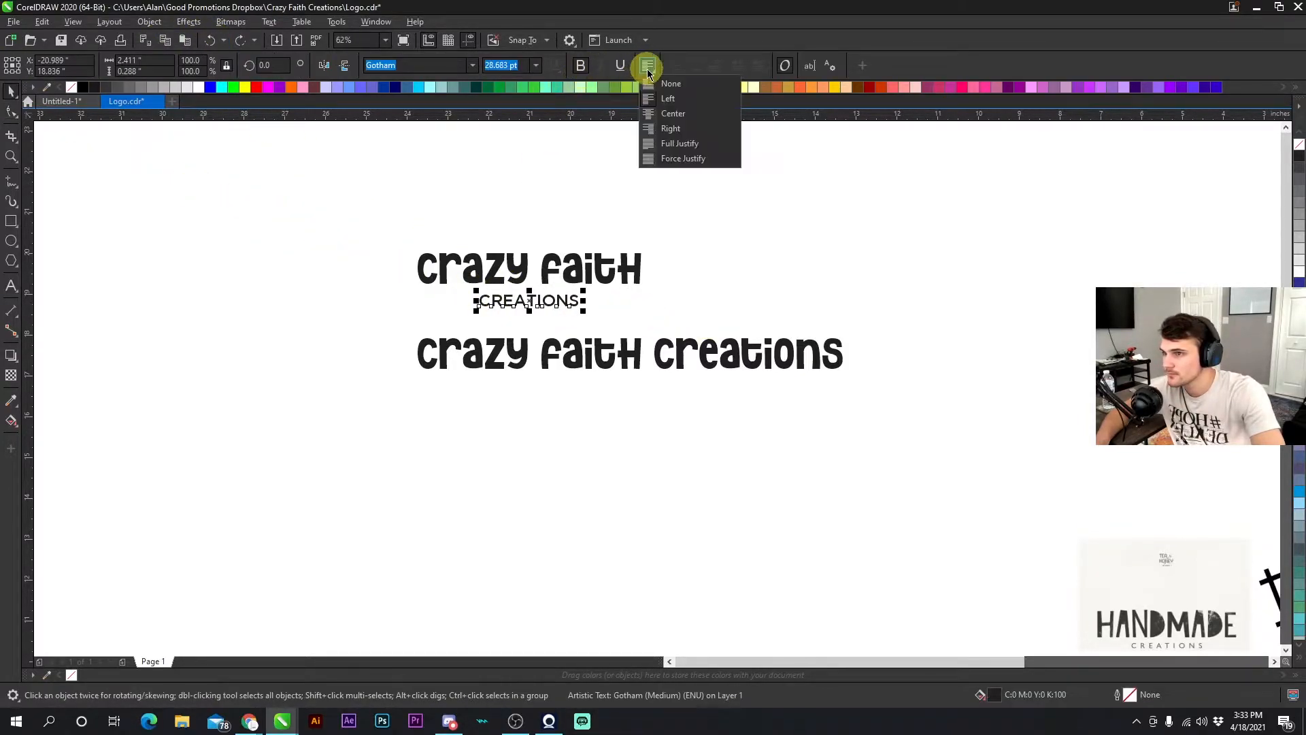
pyautogui.click(664, 114)
pyautogui.click(12, 112)
pyautogui.moveTo(584, 307); pyautogui.dragTo(624, 323)
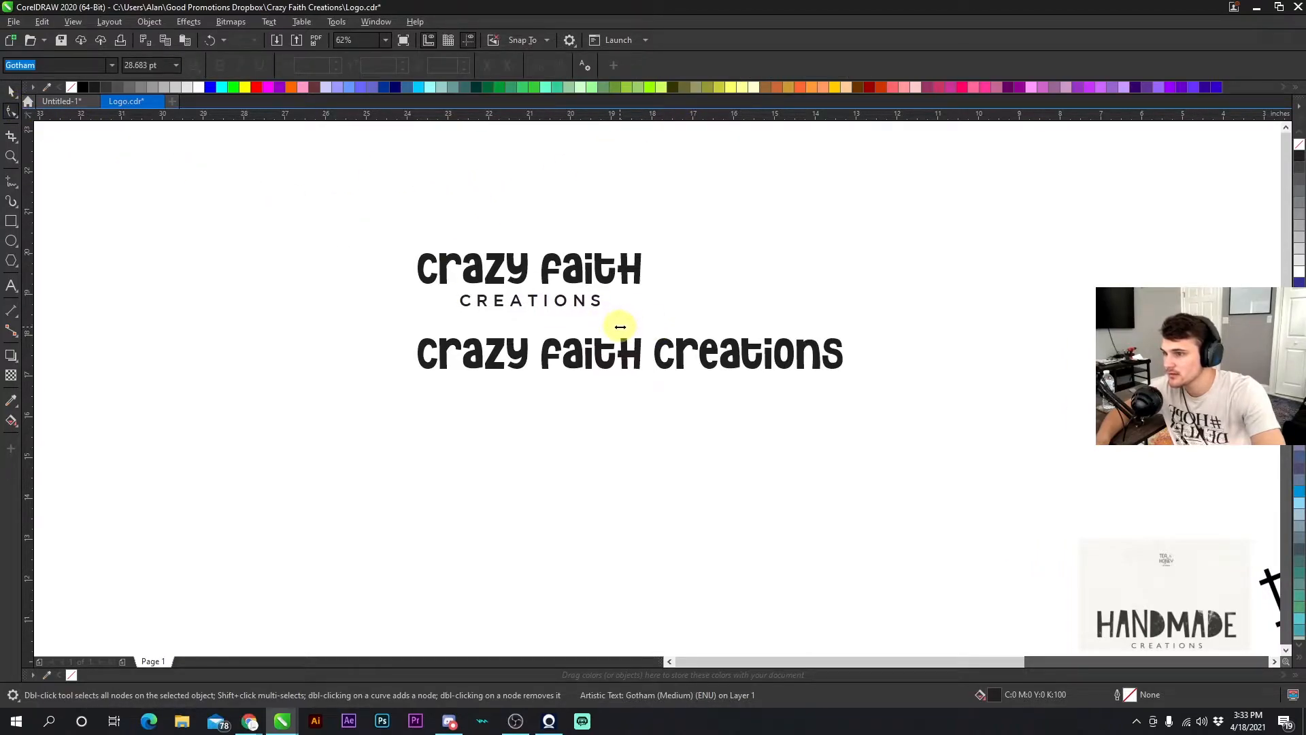
pyautogui.click(12, 91)
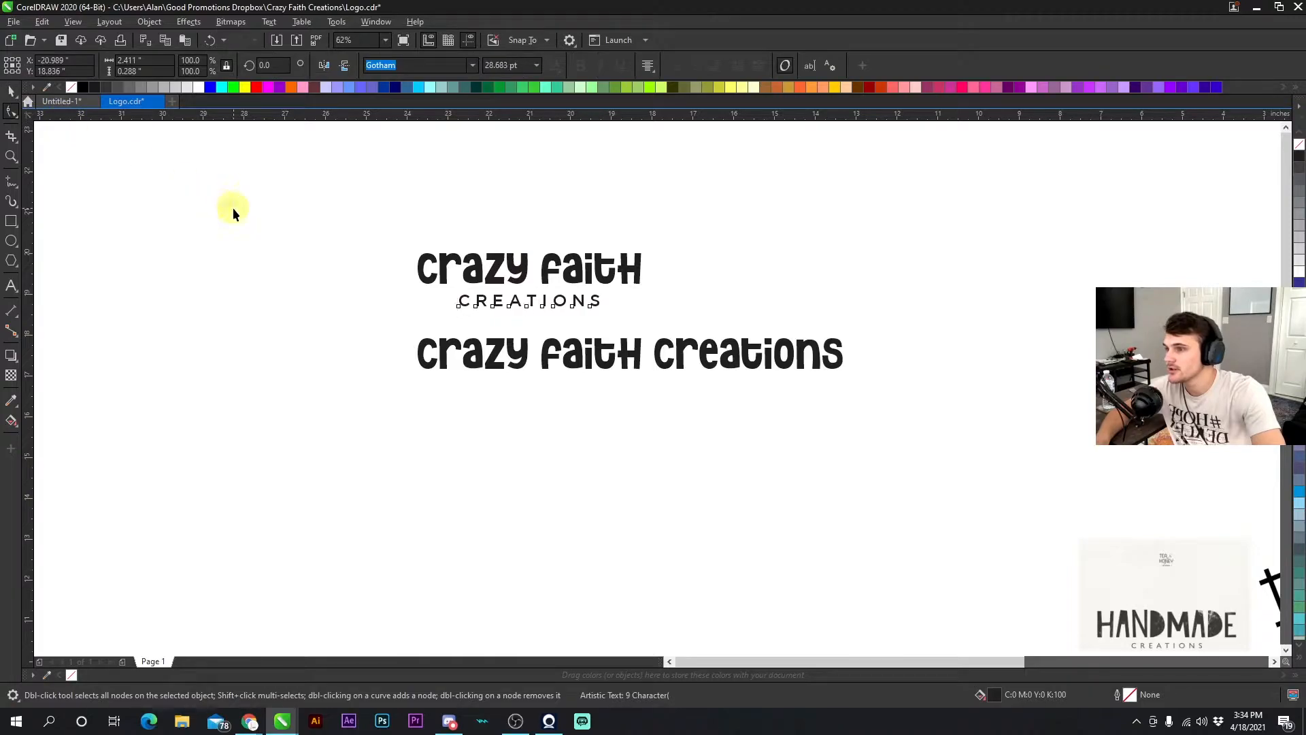
# - Select the stacked crazy faith and creations lockup and move it upward, away from the single-line text
pyautogui.click(531, 302)
pyautogui.scroll(2, 657, 393)
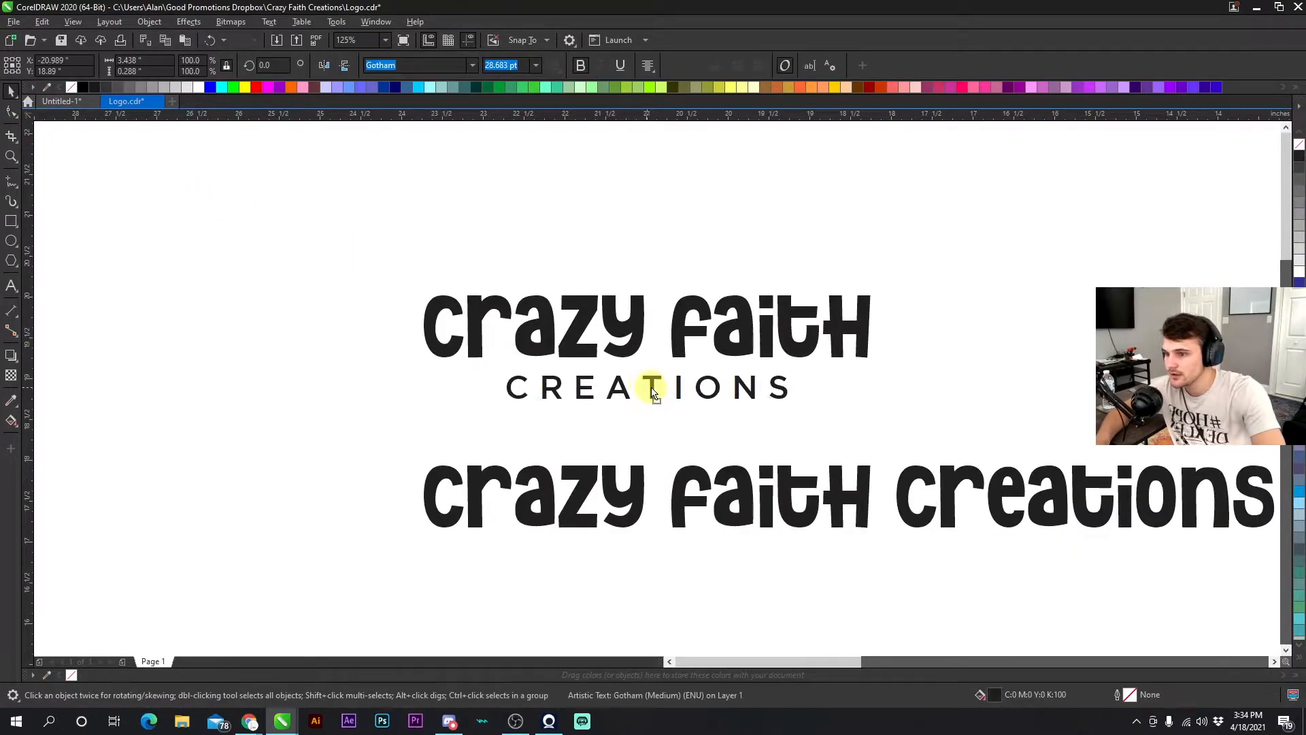
pyautogui.scroll(-4, 657, 393)
pyautogui.moveTo(528, 315); pyautogui.dragTo(796, 340)
pyautogui.moveTo(706, 359); pyautogui.dragTo(711, 287)
pyautogui.click(752, 383)
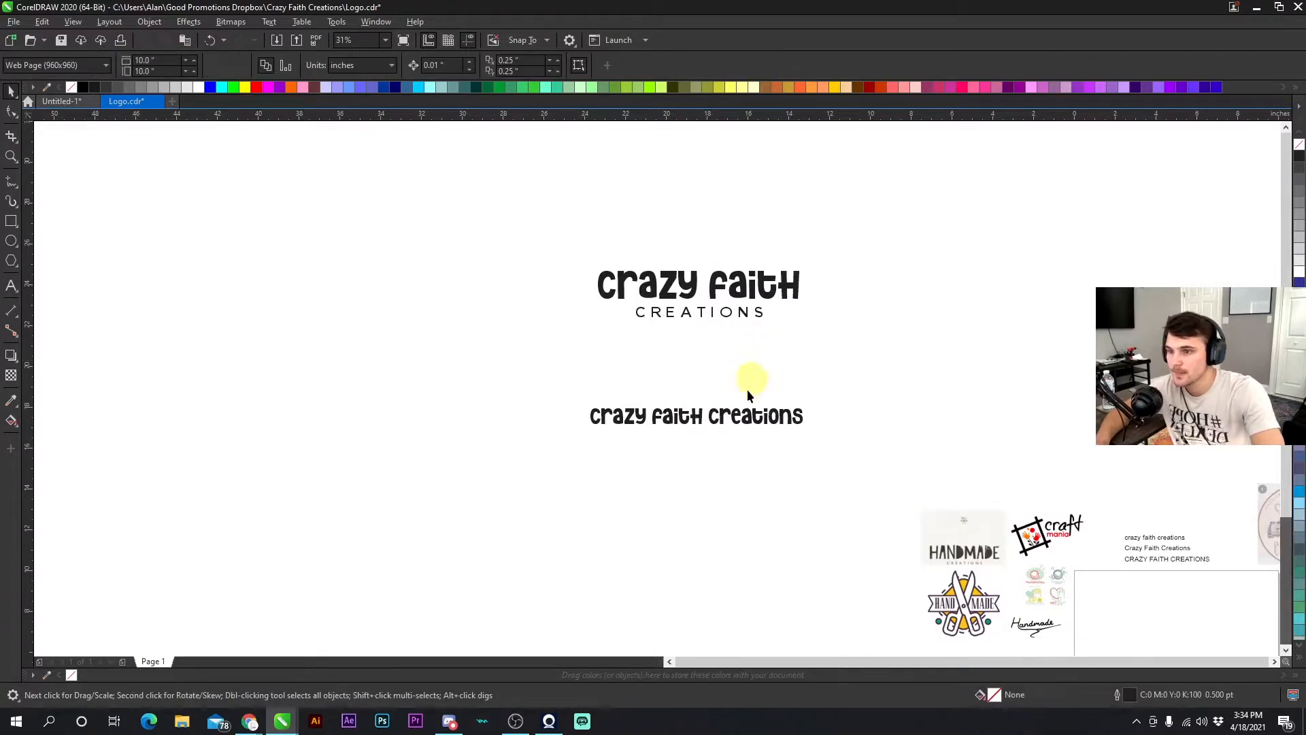
pyautogui.click(700, 422)
pyautogui.click(714, 373)
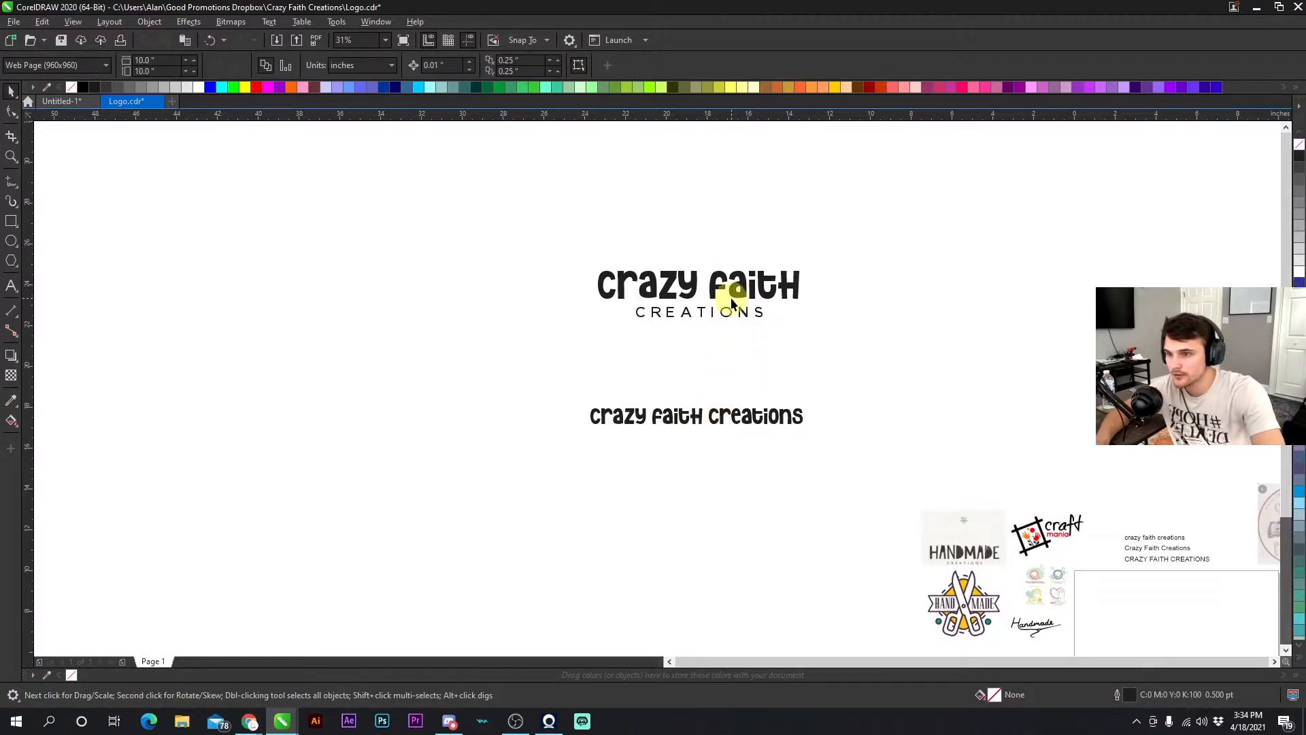
# - Place a copy of the crazy faith group off to the left of the logo
pyautogui.scroll(3, 732, 303)
pyautogui.click(623, 354)
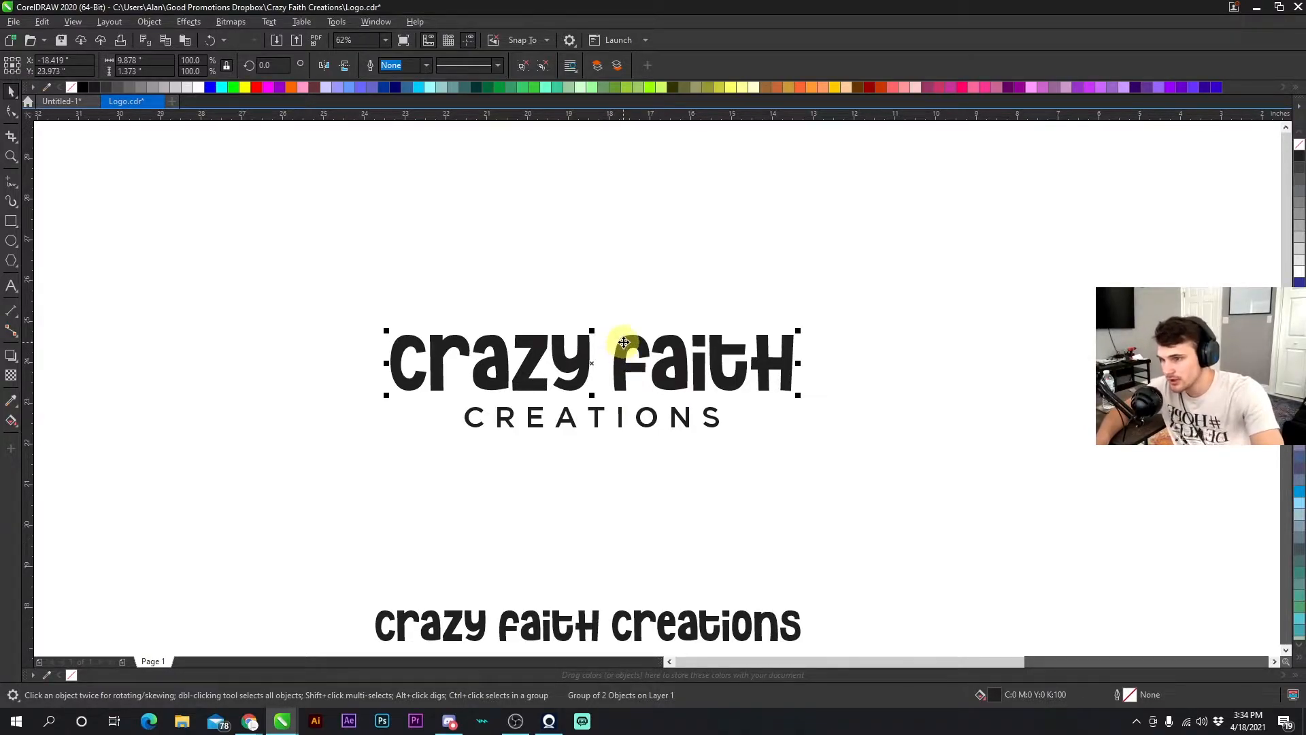
pyautogui.scroll(-3, 653, 420)
pyautogui.moveTo(659, 397); pyautogui.dragTo(245, 291)
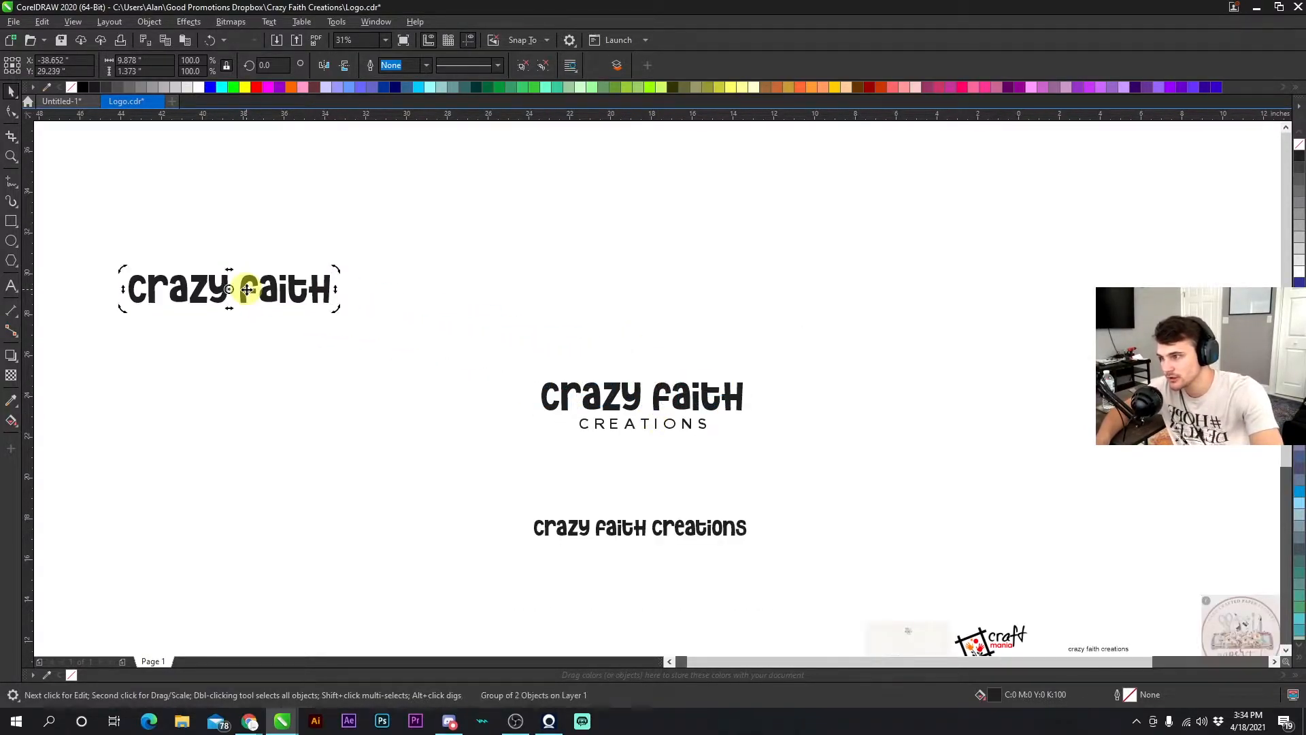
# - Examine the crazy faith curves in the logo and the Object menu's shaping options
pyautogui.click(514, 400)
pyautogui.click(616, 398)
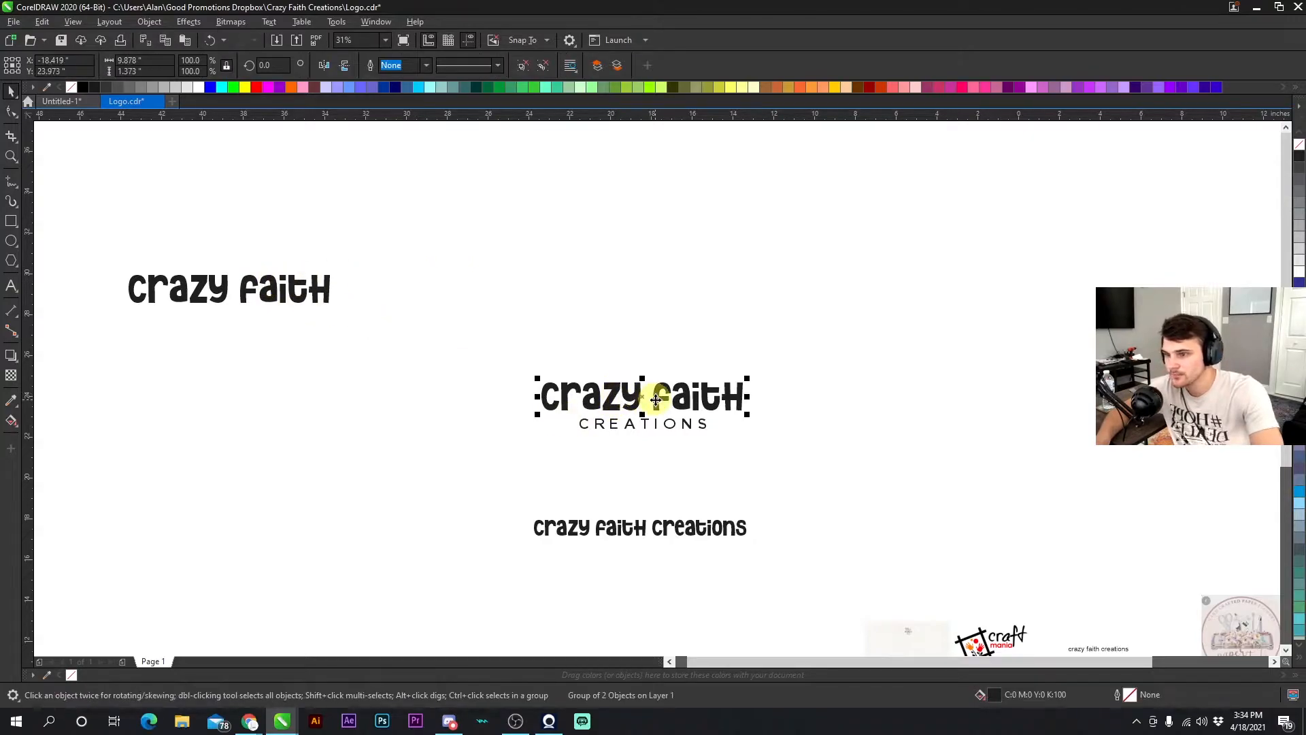
pyautogui.doubleClick(656, 399)
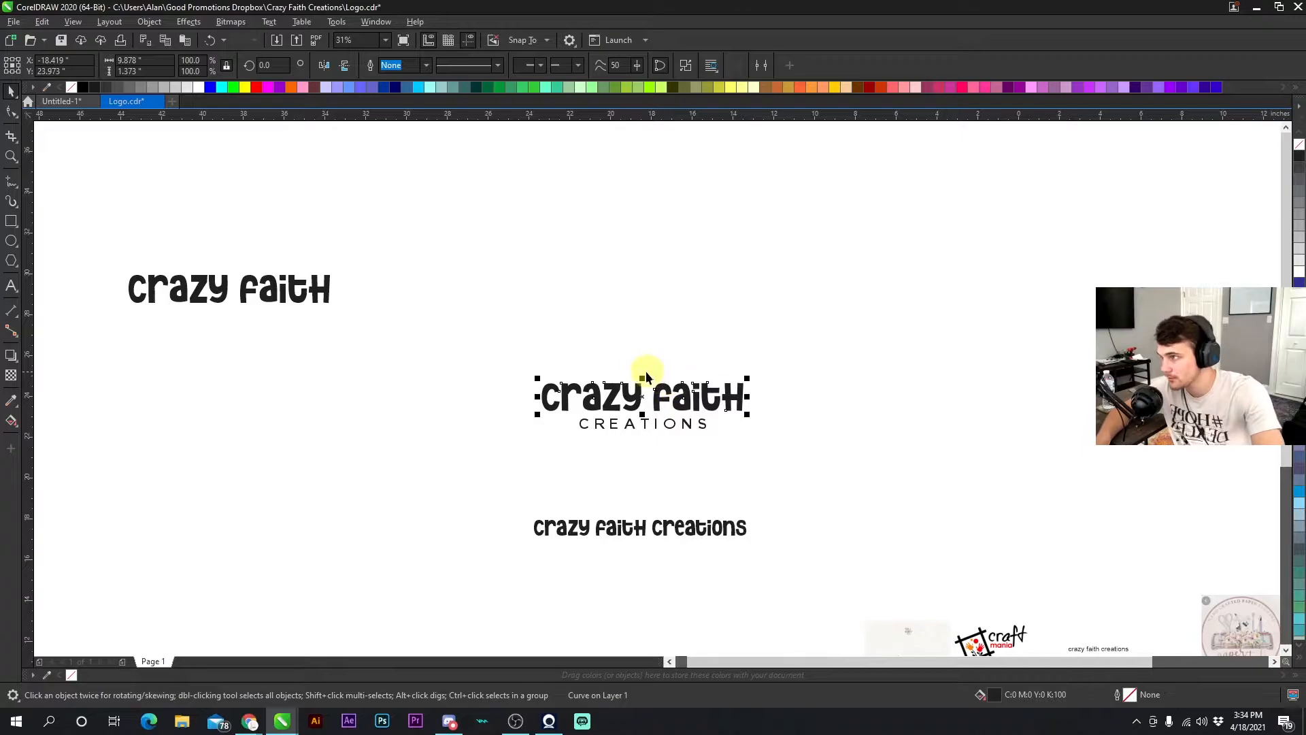
pyautogui.click(149, 21)
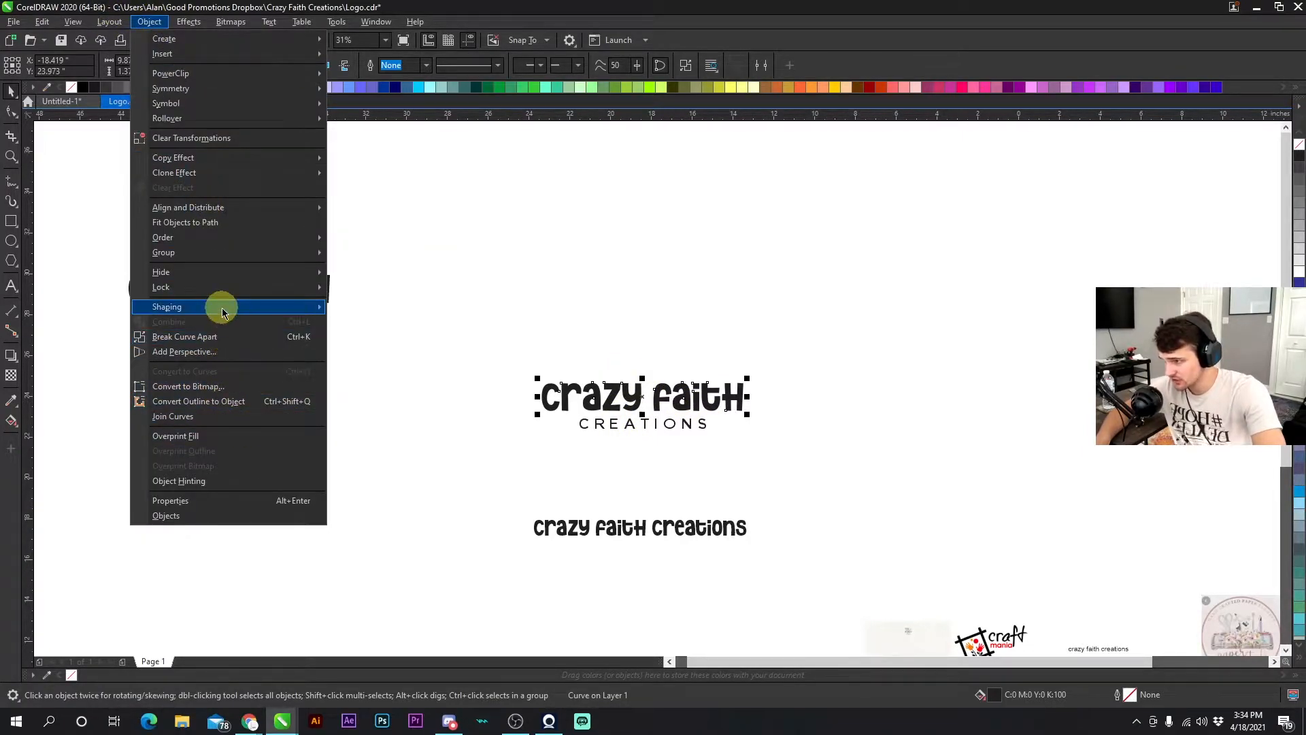
pyautogui.moveTo(222, 306)
pyautogui.click(488, 255)
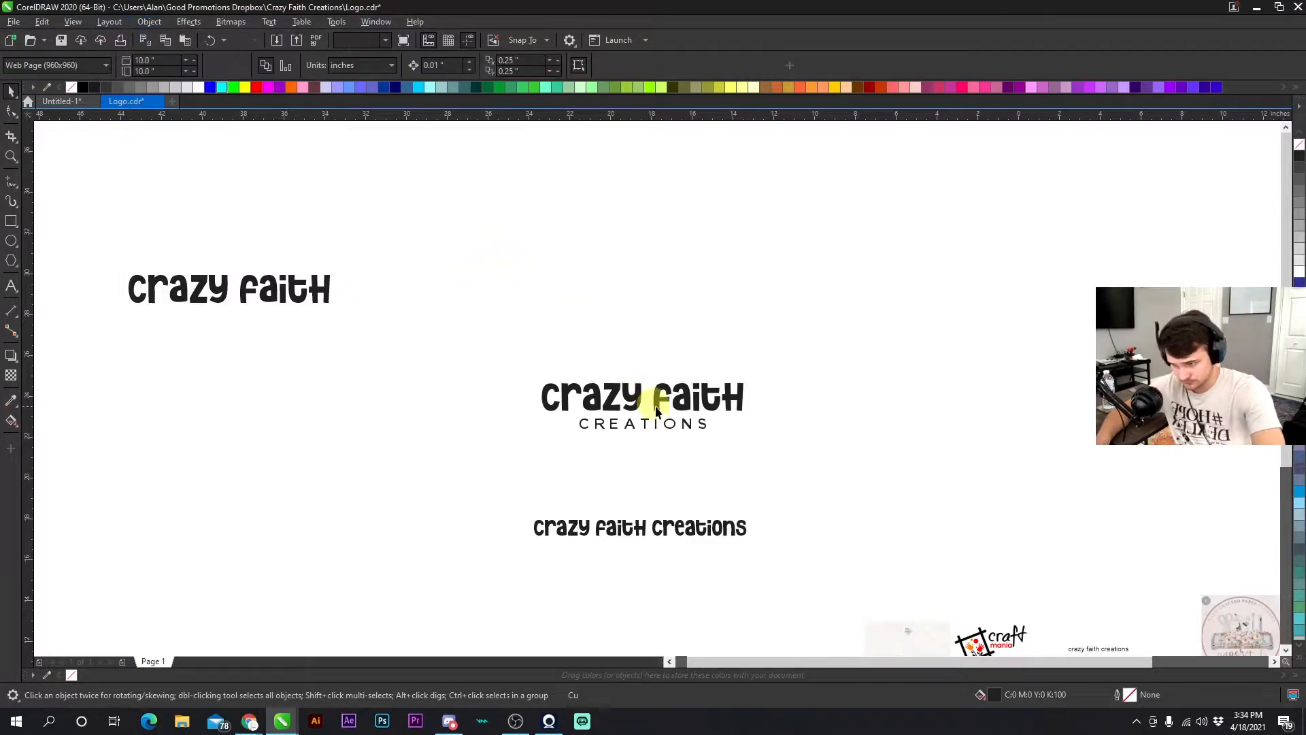
pyautogui.scroll(1, 640, 402)
pyautogui.click(661, 359)
pyautogui.click(590, 395)
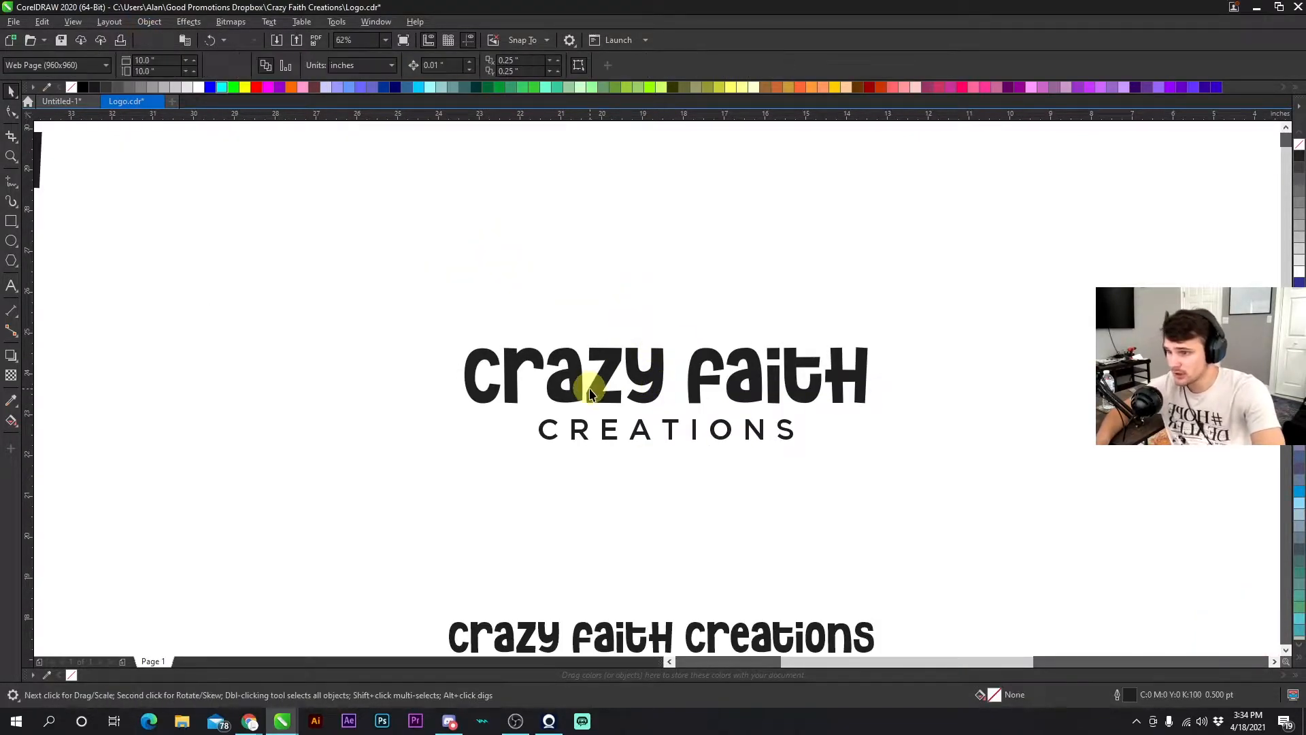
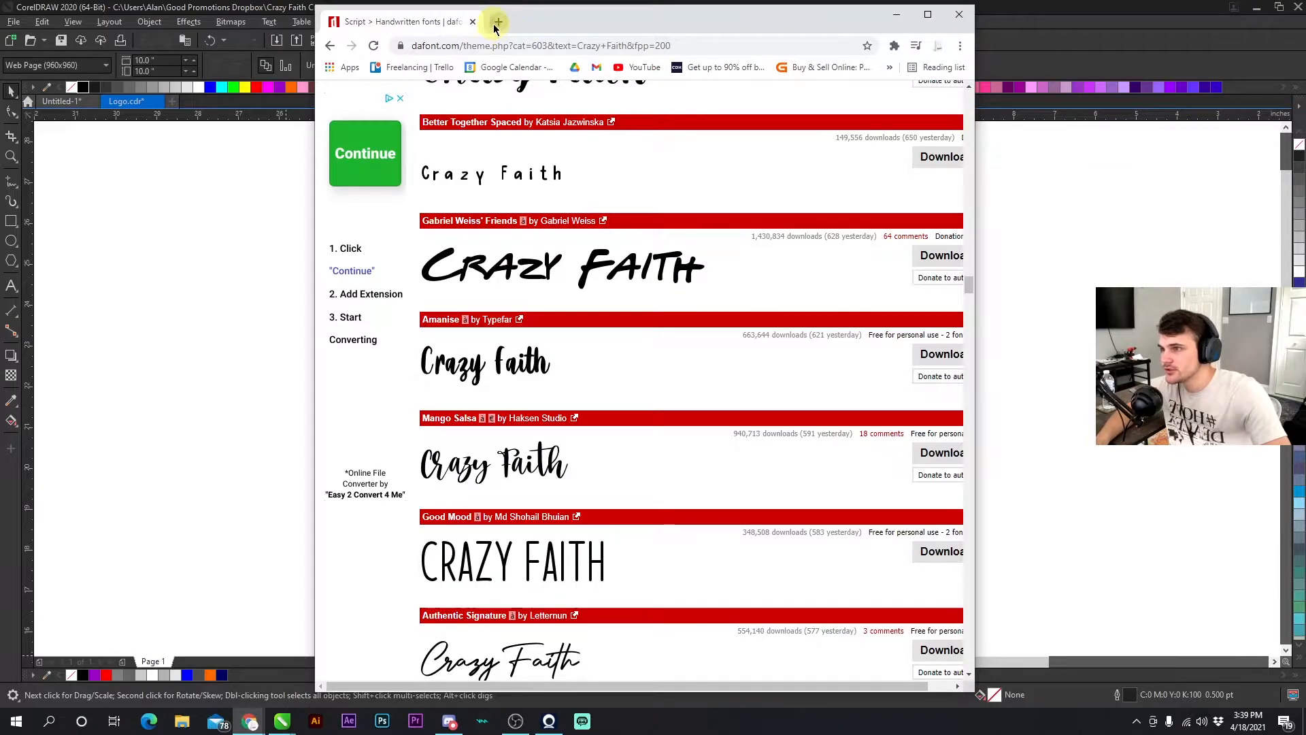
# - In the web browser, open a new tab and search Google Images for "scissors vector"
pyautogui.write('sci')
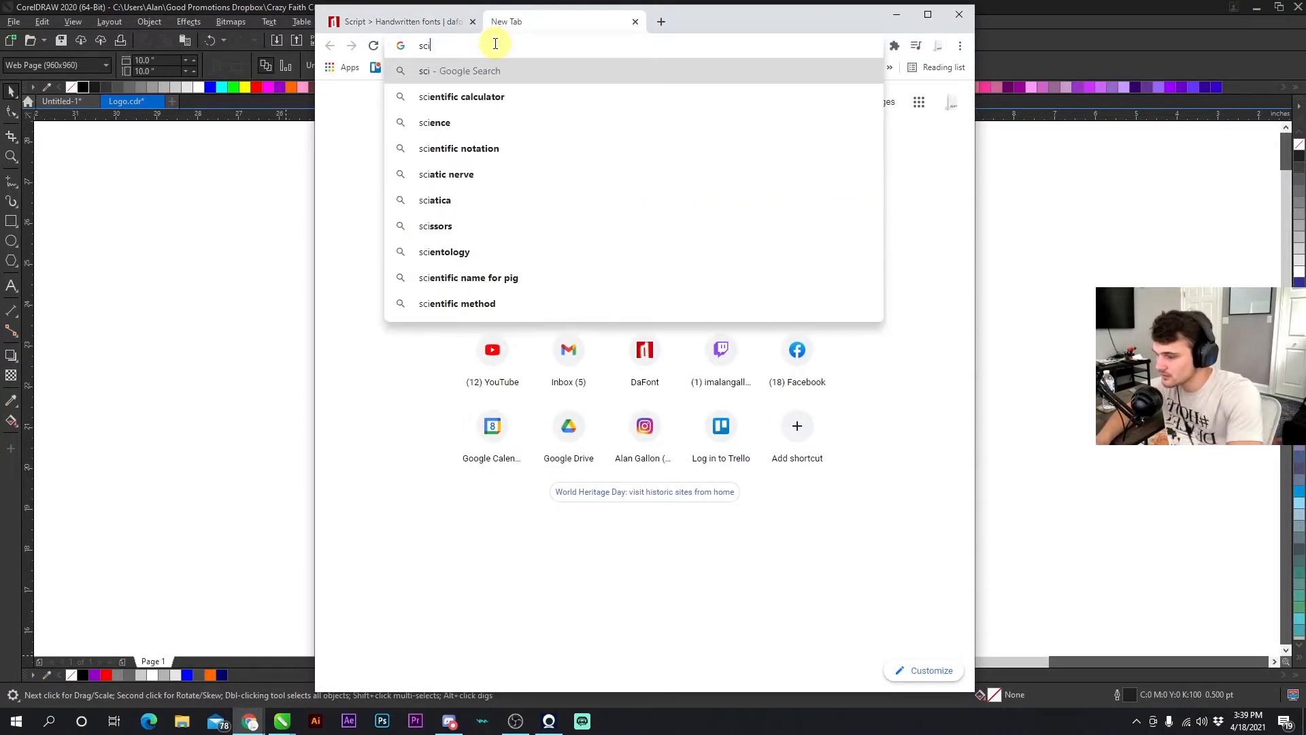
pyautogui.write('ssors ')
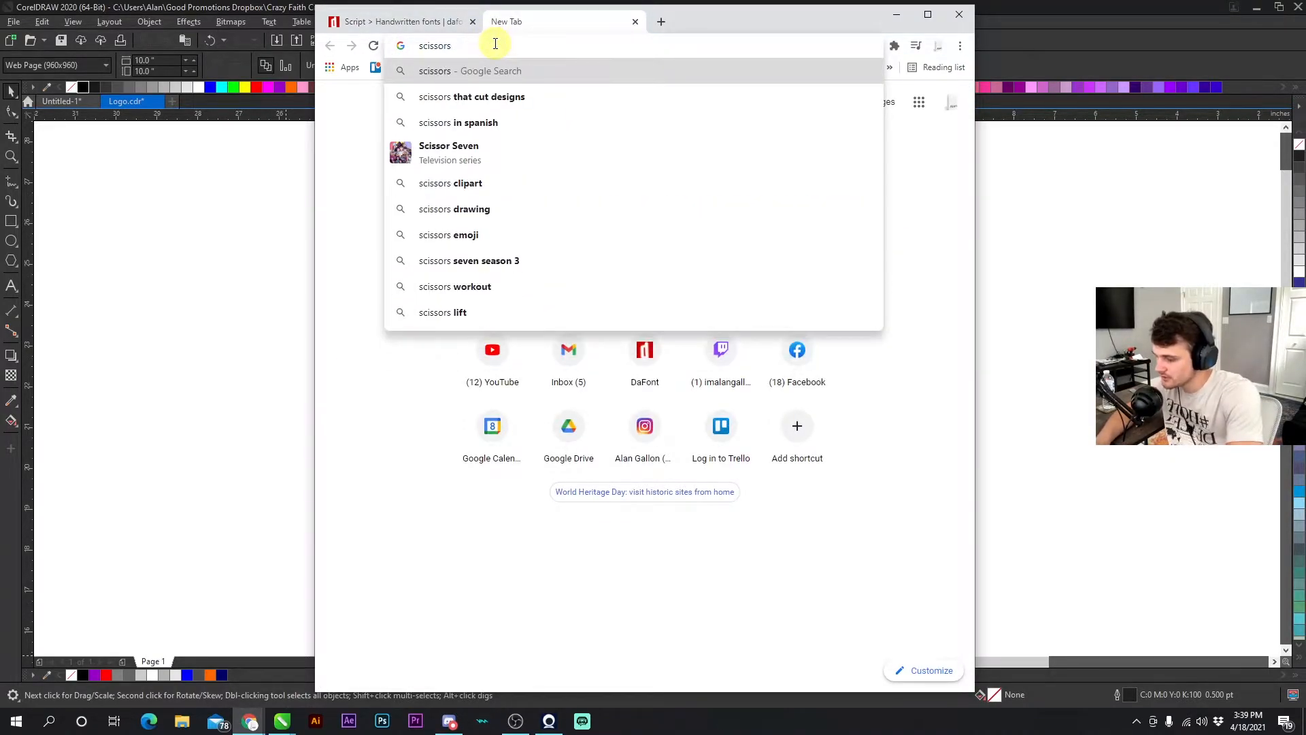
pyautogui.write('vector')
pyautogui.press('Return')
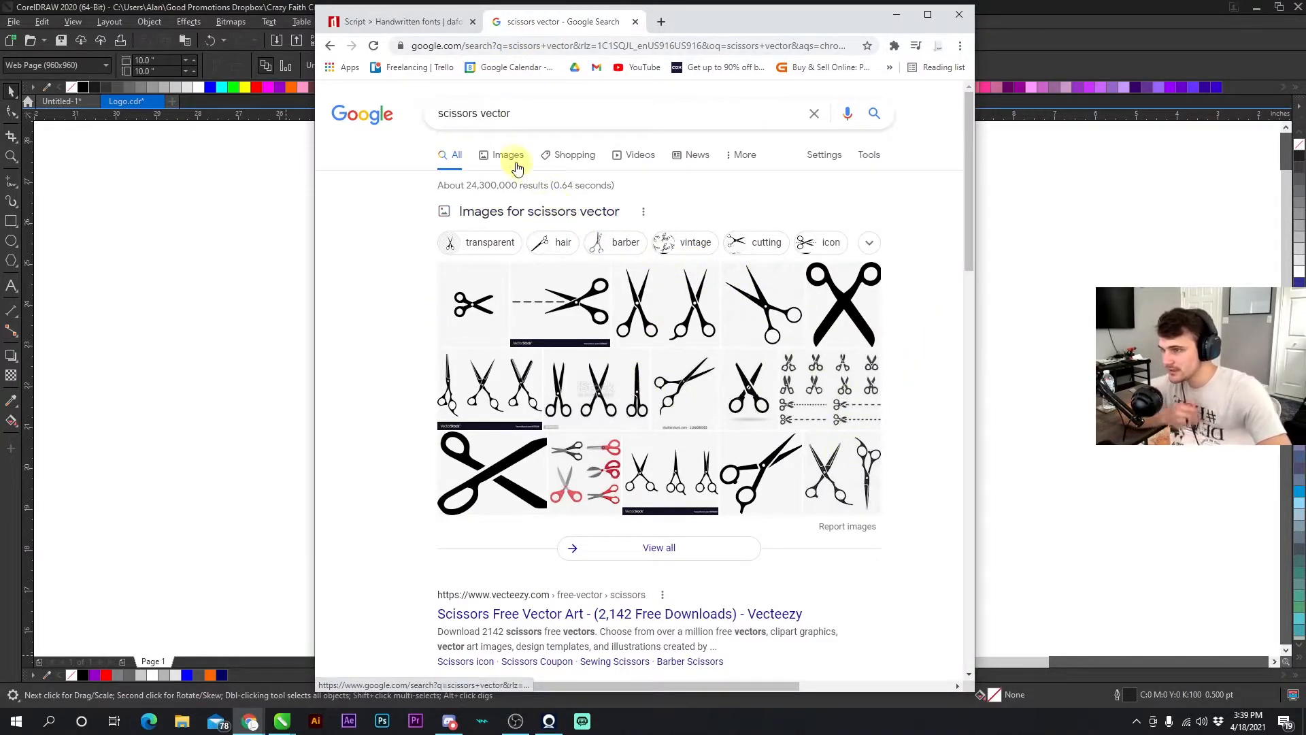
pyautogui.click(514, 162)
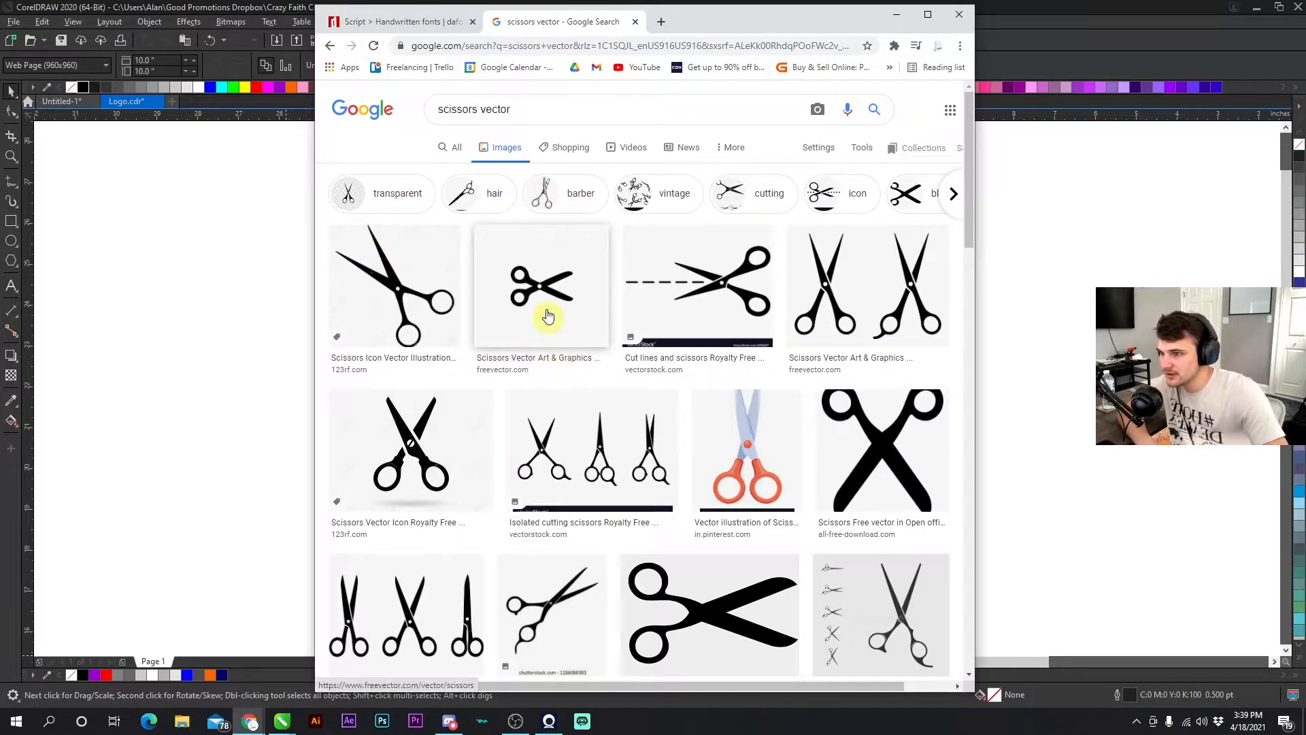
# - Copy a black scissors image from the results and paste it into the CorelDRAW logo document
pyautogui.click(549, 333)
pyautogui.rightClick(793, 270)
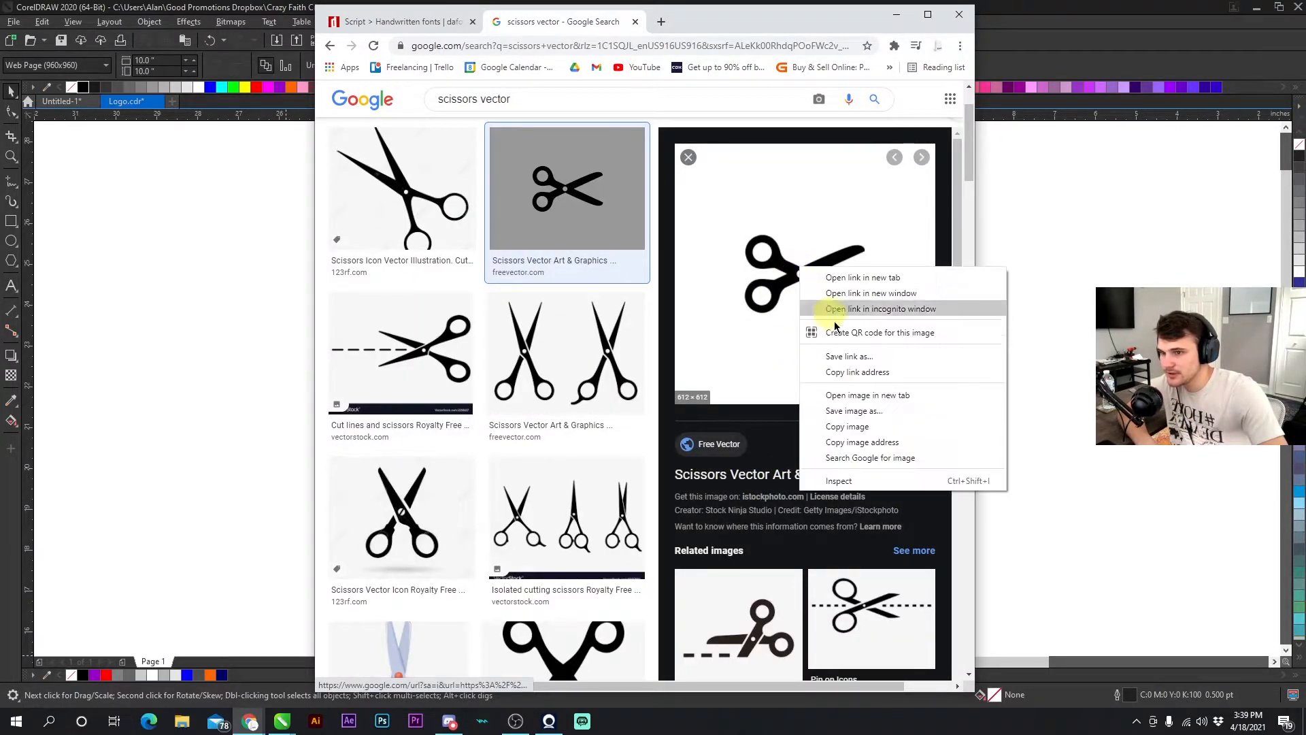
pyautogui.click(846, 421)
pyautogui.click(990, 411)
pyautogui.rightClick(980, 311)
pyautogui.click(1004, 415)
# - Cut the pasted scissors image and paste it beside the Crazy Faith Creations logo
pyautogui.scroll(-3, 655, 388)
pyautogui.moveTo(850, 566); pyautogui.dragTo(736, 368)
pyautogui.scroll(2, 736, 368)
pyautogui.scroll(-3, 655, 388)
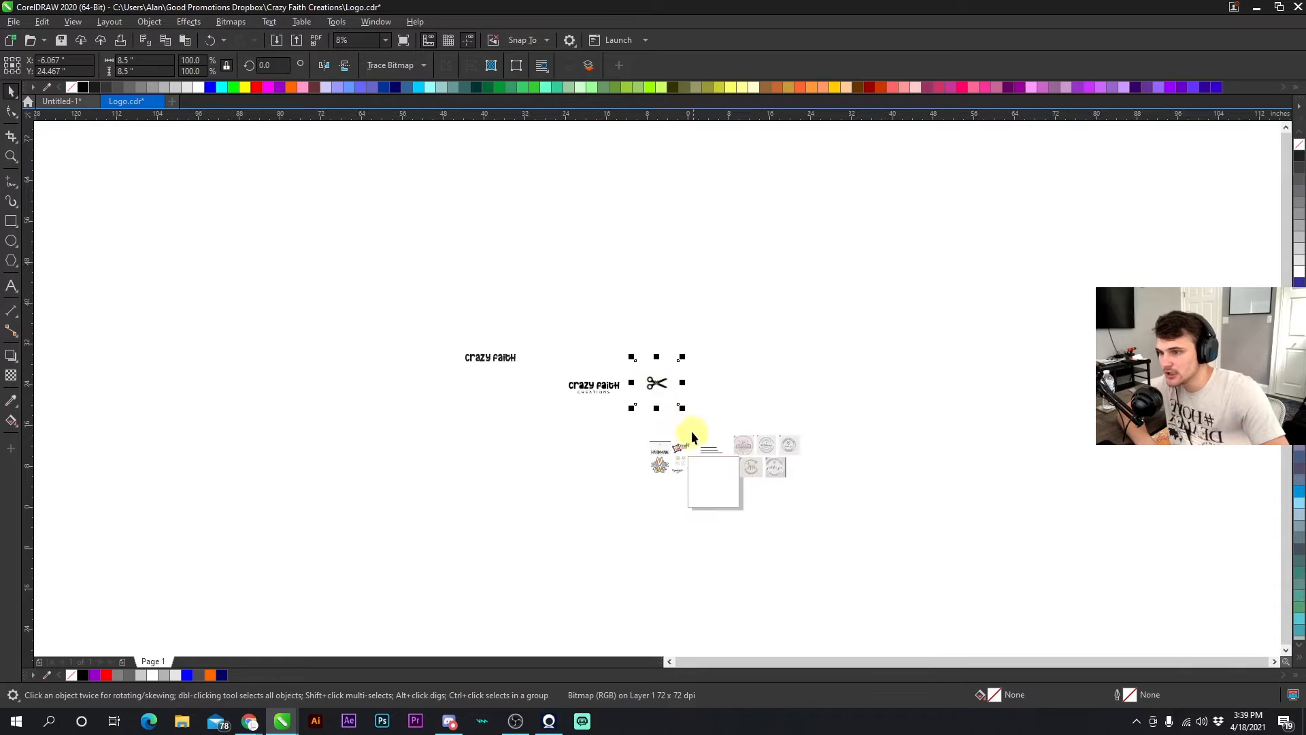
pyautogui.scroll(1, 692, 434)
pyautogui.click(699, 508)
pyautogui.click(589, 300)
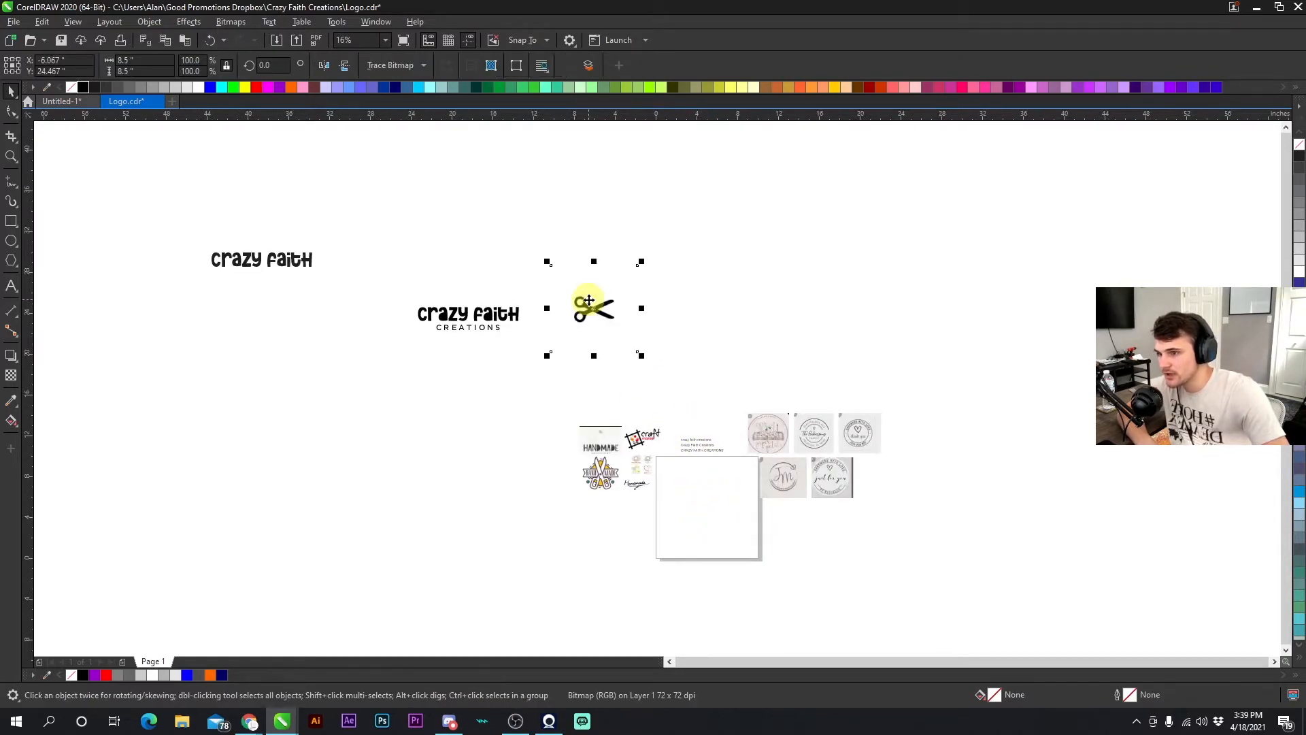
pyautogui.hotkey('ctrl', 'x')
pyautogui.scroll(3, 654, 386)
pyautogui.rightClick(542, 249)
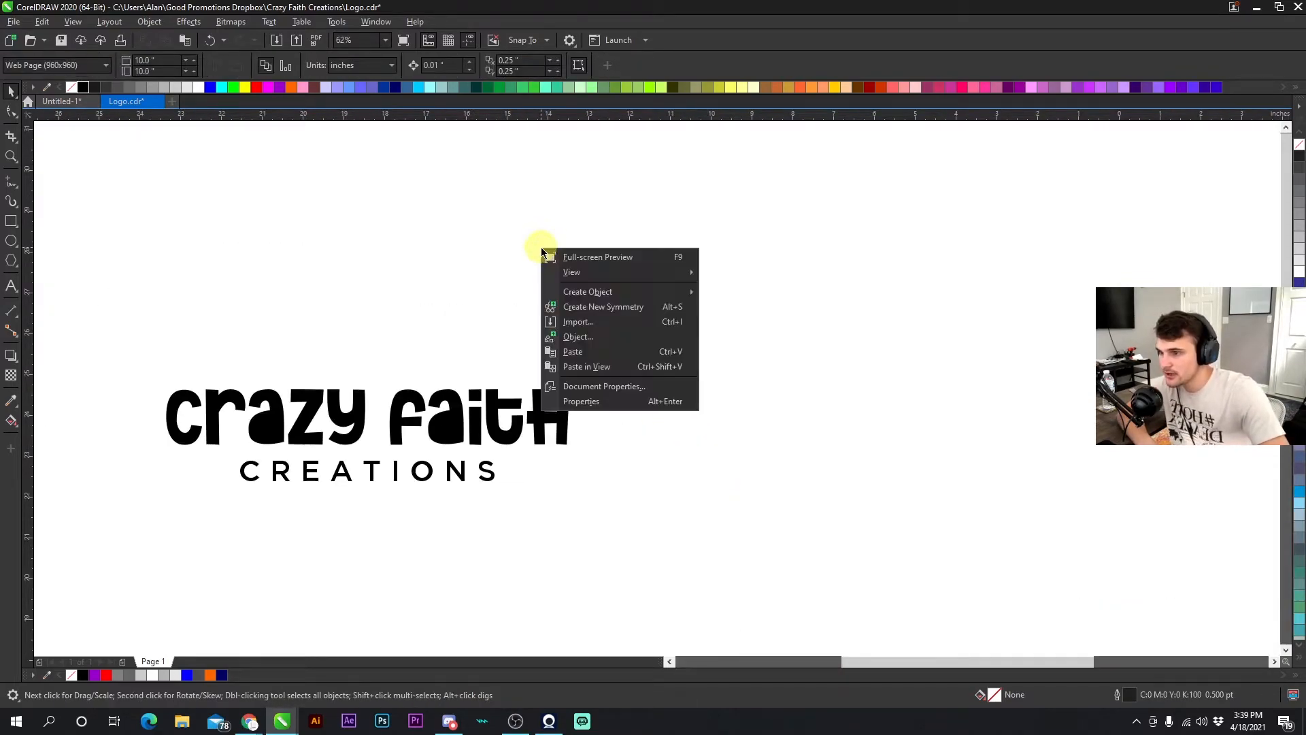
pyautogui.click(591, 351)
pyautogui.moveTo(701, 472); pyautogui.dragTo(906, 401)
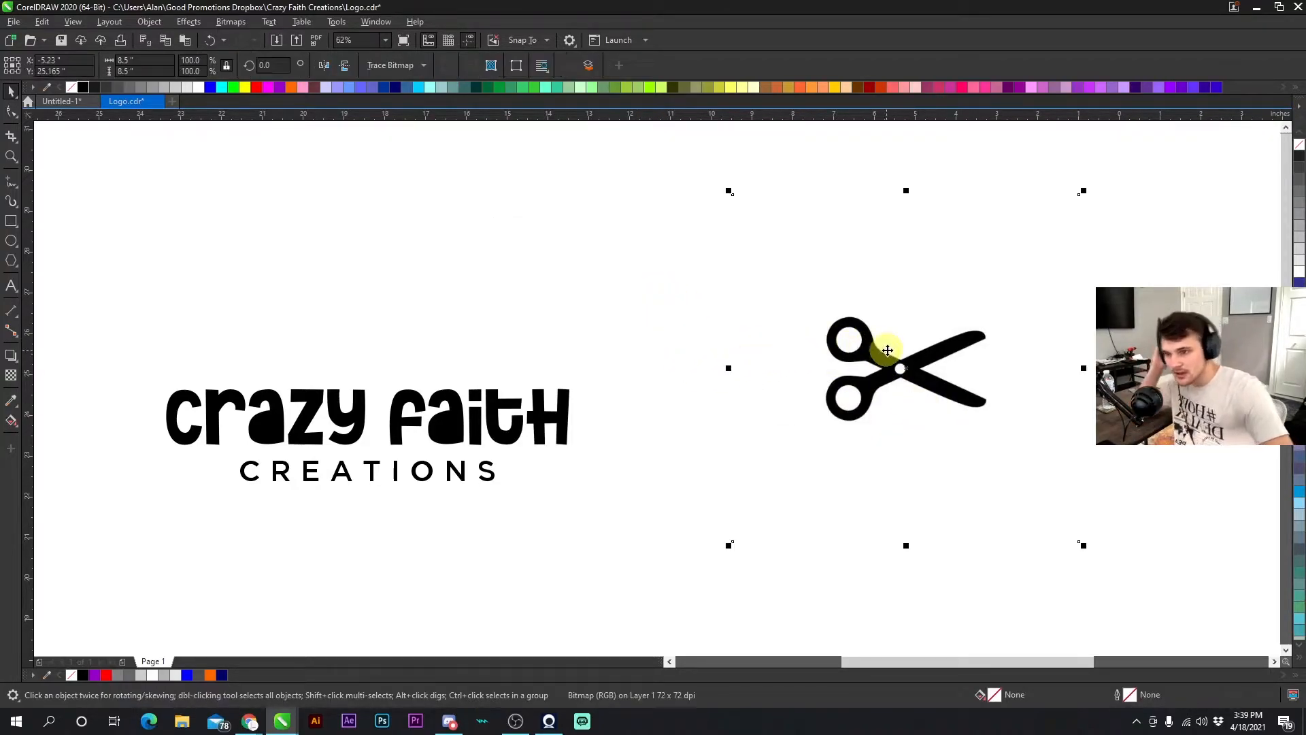
# - Reposition the scissors bitmap slightly to the right of the logo
pyautogui.click(11, 112)
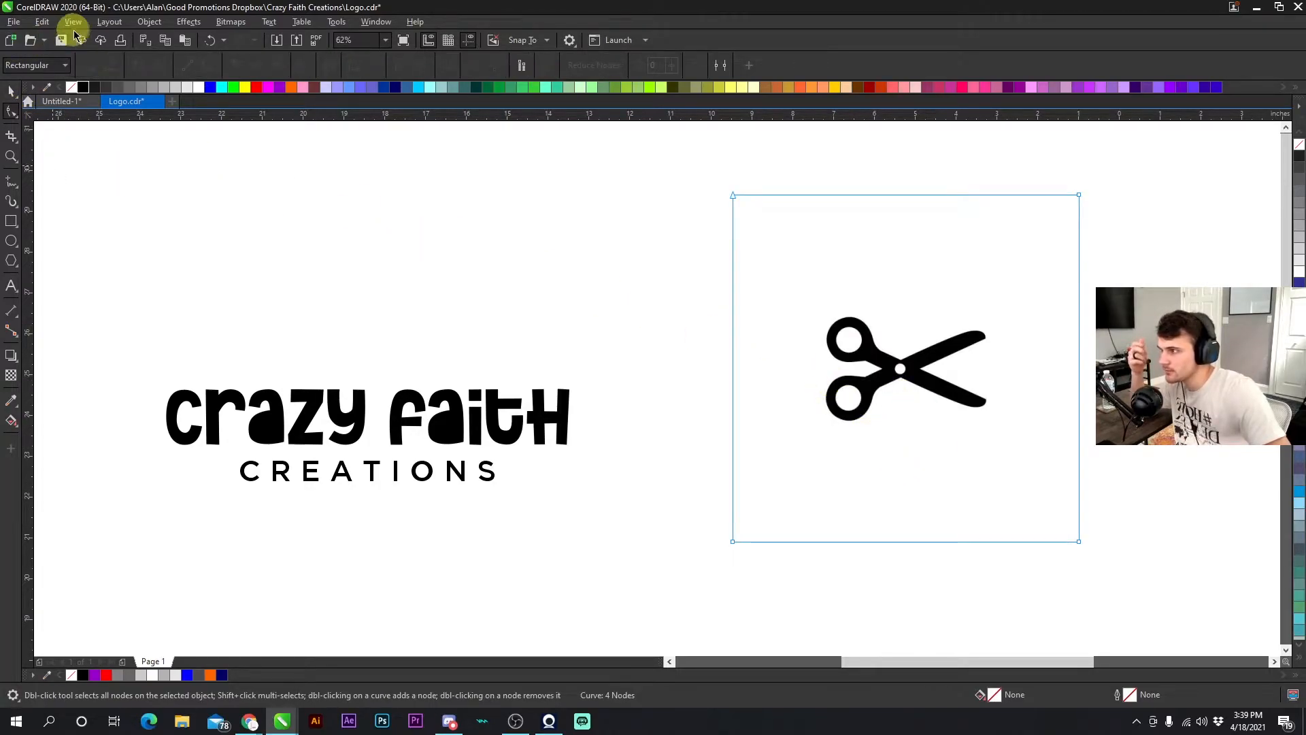
pyautogui.click(12, 91)
pyautogui.click(563, 255)
pyautogui.moveTo(883, 337)
pyautogui.mouseDown()
pyautogui.moveTo(677, 406)
pyautogui.moveTo(598, 487)
pyautogui.moveTo(520, 410)
pyautogui.moveTo(575, 428)
pyautogui.moveTo(496, 411)
pyautogui.moveTo(664, 388)
pyautogui.moveTo(620, 460)
pyautogui.moveTo(521, 487)
pyautogui.moveTo(562, 426)
pyautogui.moveTo(858, 335)
pyautogui.mouseUp()
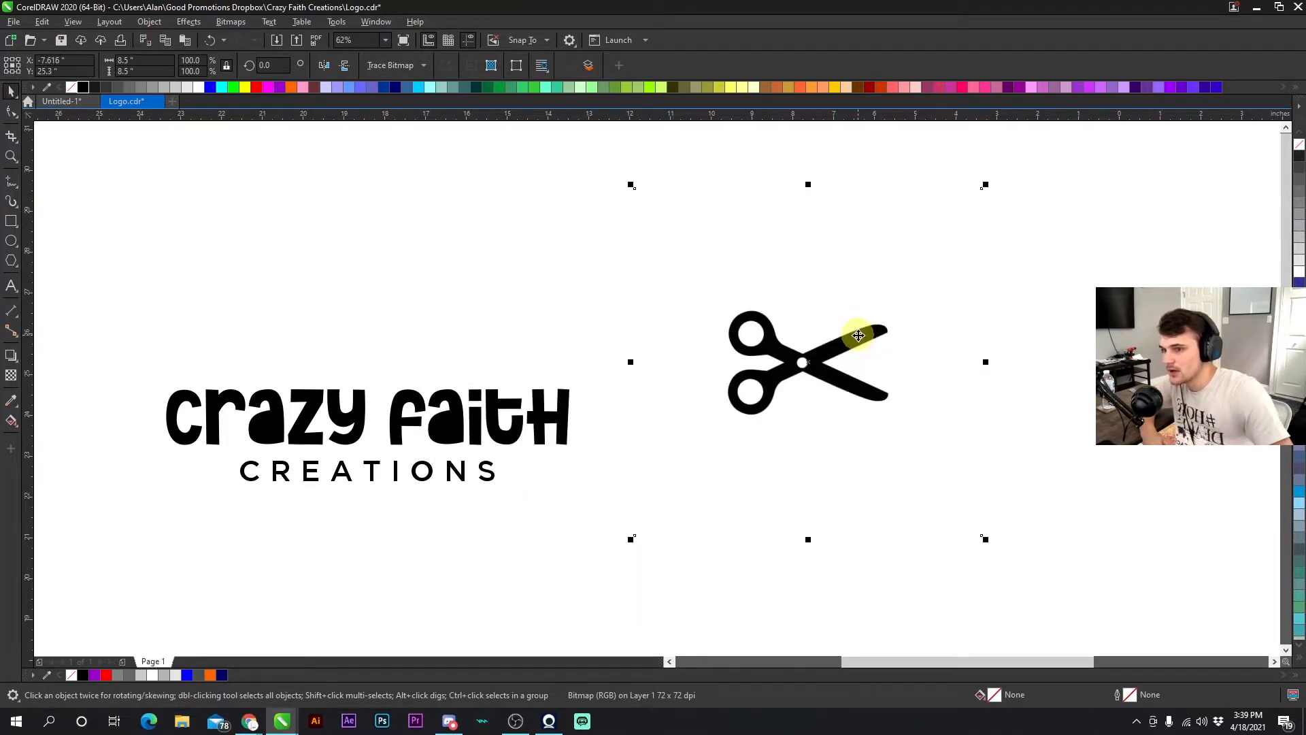
pyautogui.moveTo(769, 340); pyautogui.dragTo(788, 343)
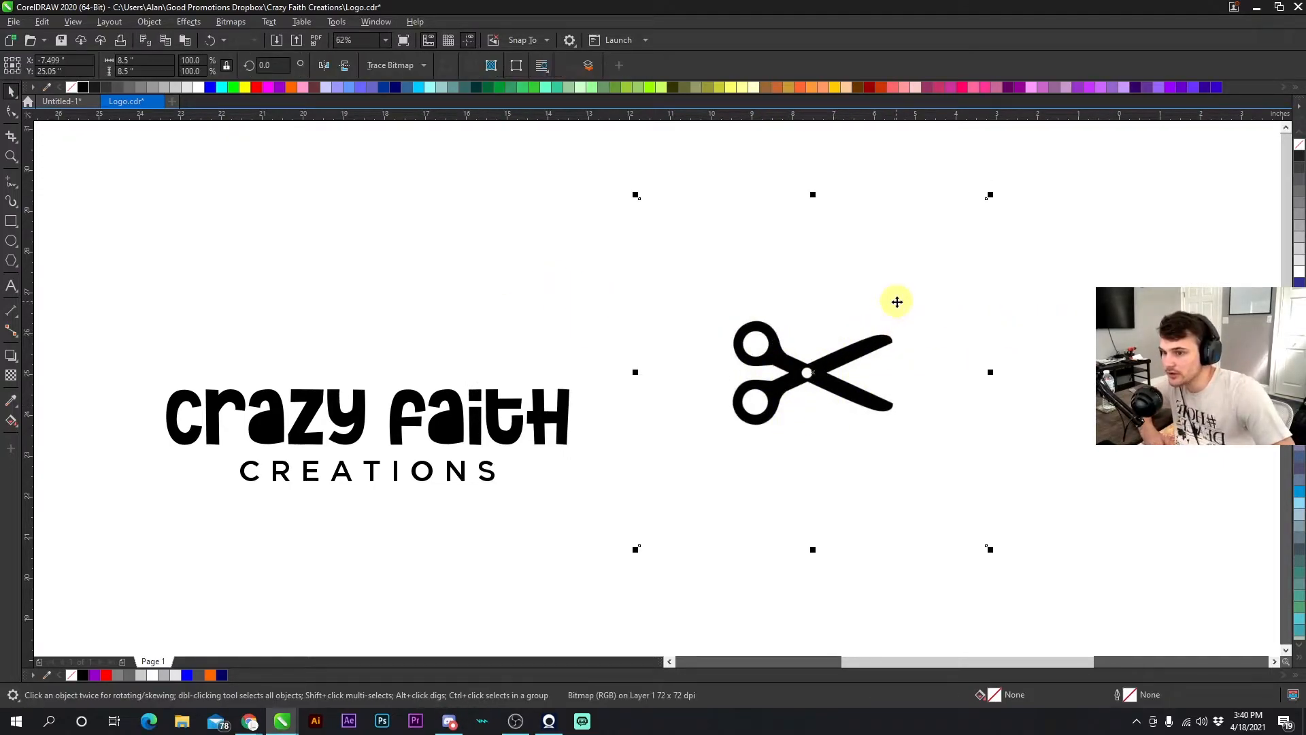
# - Quick-trace the scissors bitmap into vector shapes and drag the traced group aside
pyautogui.click(390, 65)
pyautogui.click(384, 82)
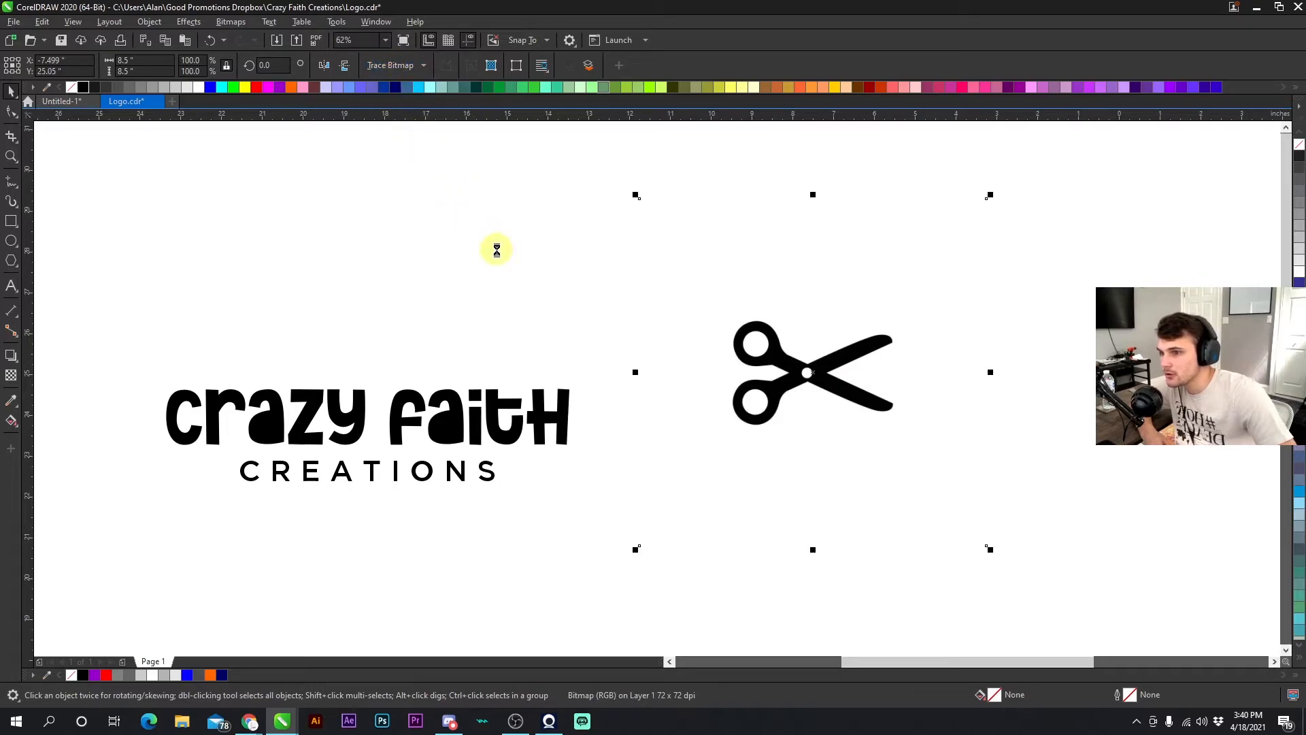
pyautogui.click(407, 62)
pyautogui.click(467, 257)
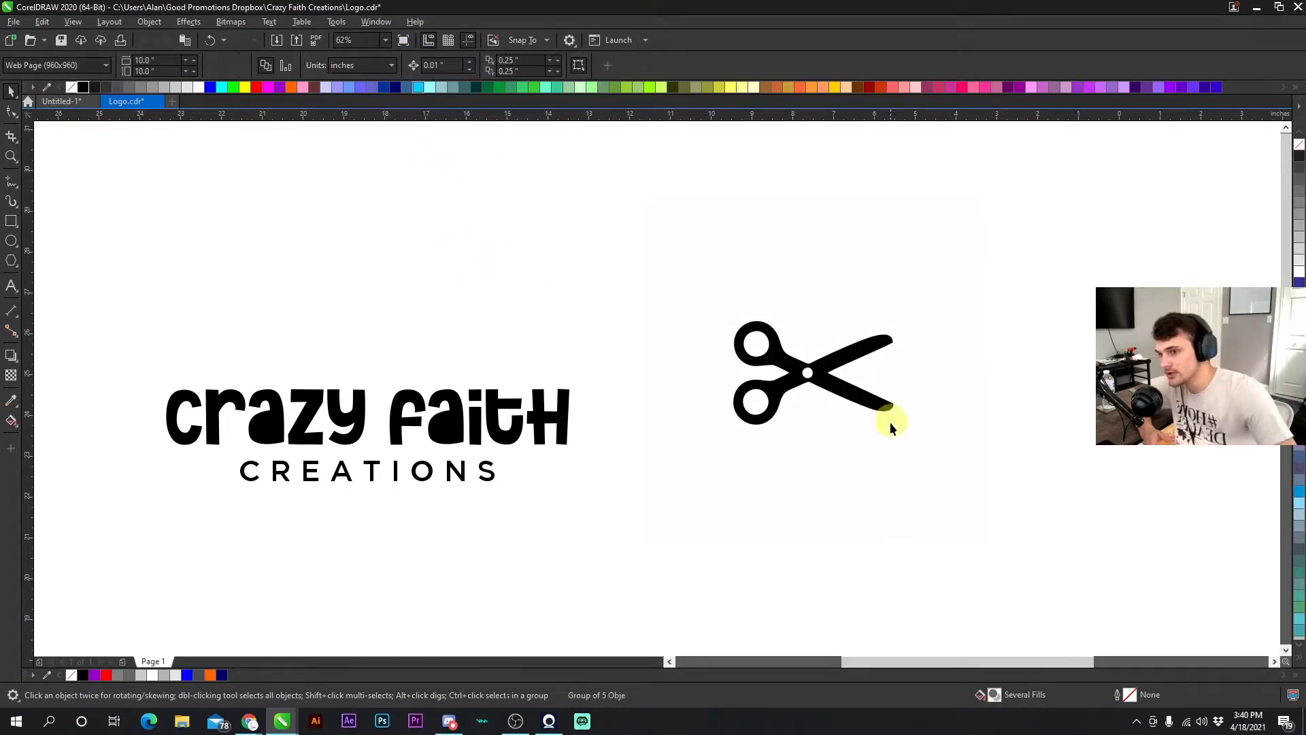
pyautogui.moveTo(820, 333)
pyautogui.mouseDown()
pyautogui.moveTo(839, 315)
pyautogui.moveTo(883, 344)
pyautogui.moveTo(991, 368)
pyautogui.moveTo(969, 348)
pyautogui.moveTo(822, 329)
pyautogui.moveTo(866, 315)
pyautogui.moveTo(897, 281)
pyautogui.moveTo(939, 307)
pyautogui.mouseUp()
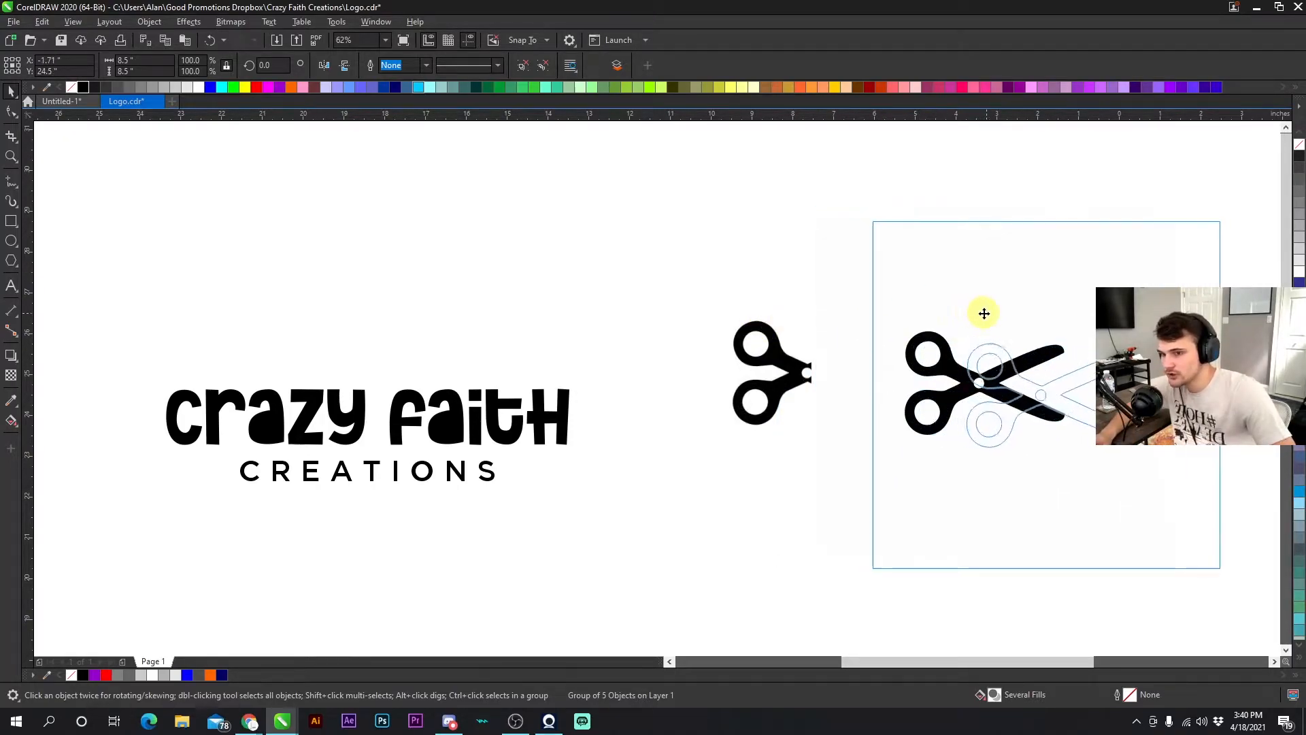
# - Ungroup the traced scissors shapes
pyautogui.rightClick(975, 286)
pyautogui.click(1009, 312)
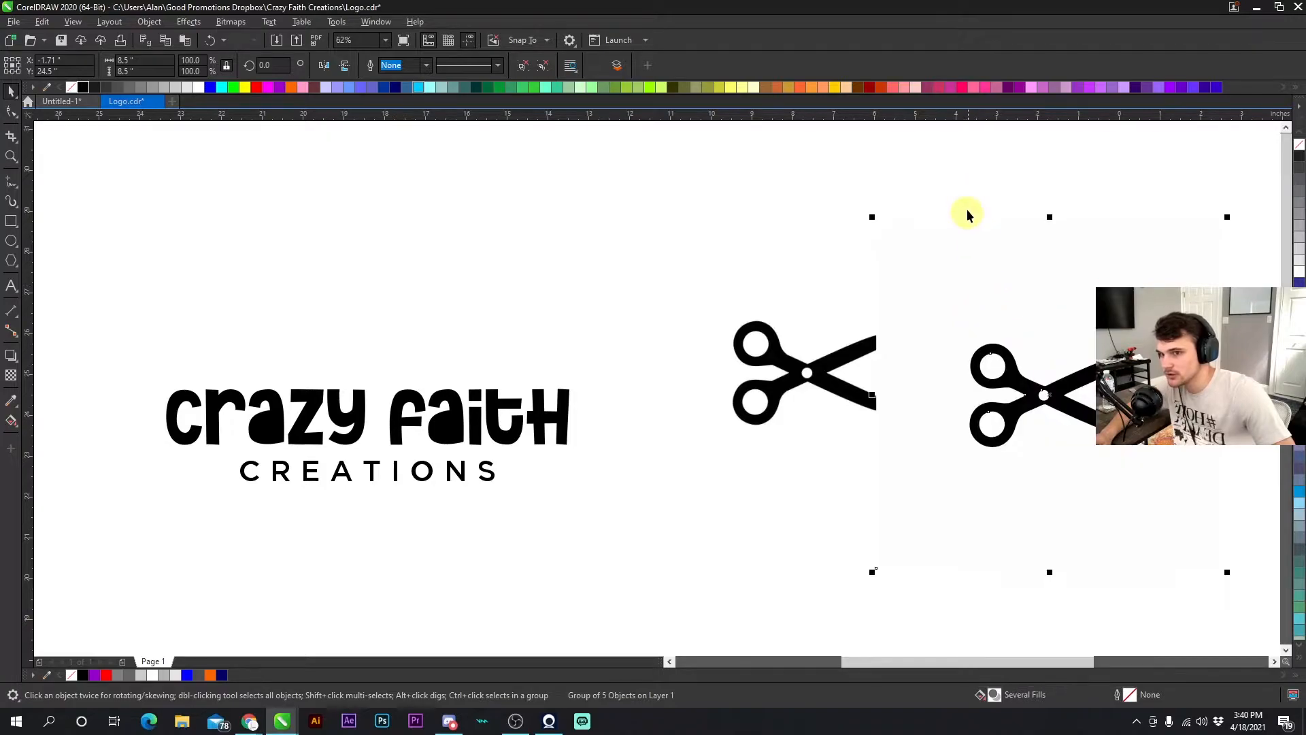
pyautogui.press('Escape')
# - Delete the original scissors bitmap and move the traced vector scissors next to the logo
pyautogui.click(868, 340)
pyautogui.press('Delete')
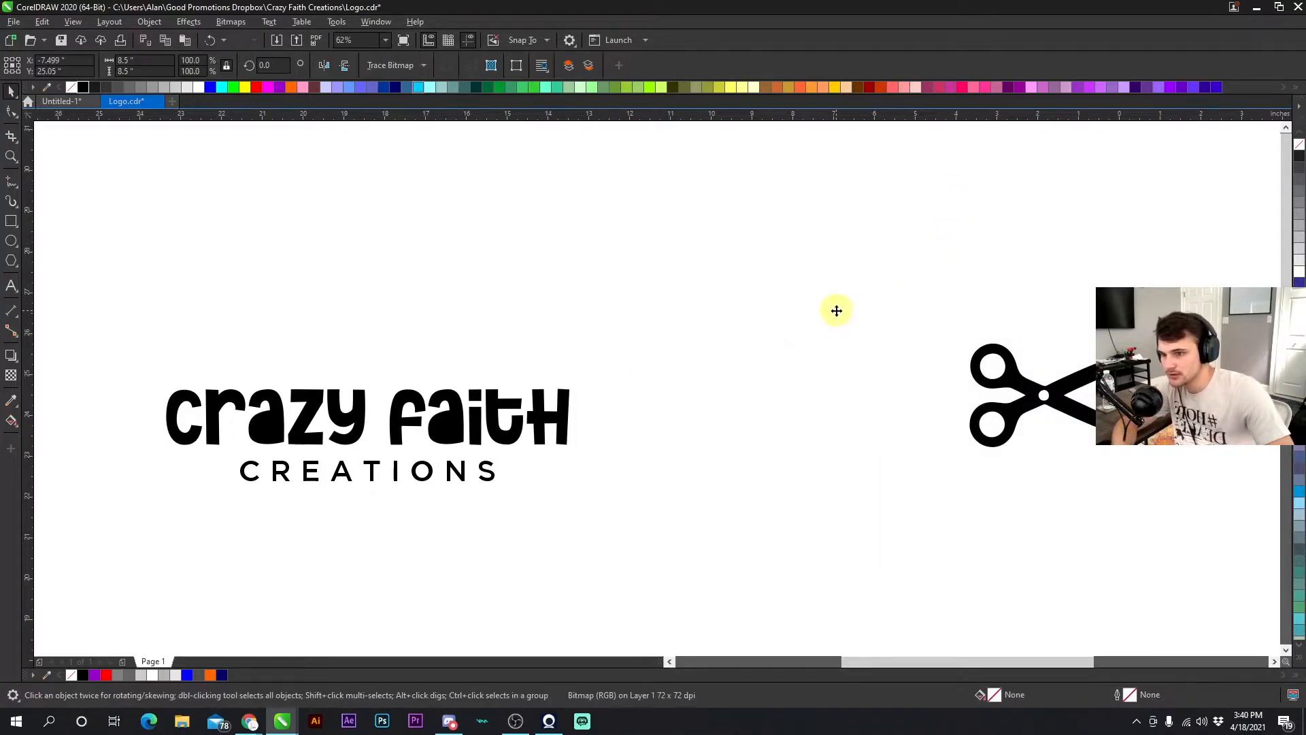
pyautogui.moveTo(1044, 394); pyautogui.dragTo(708, 329)
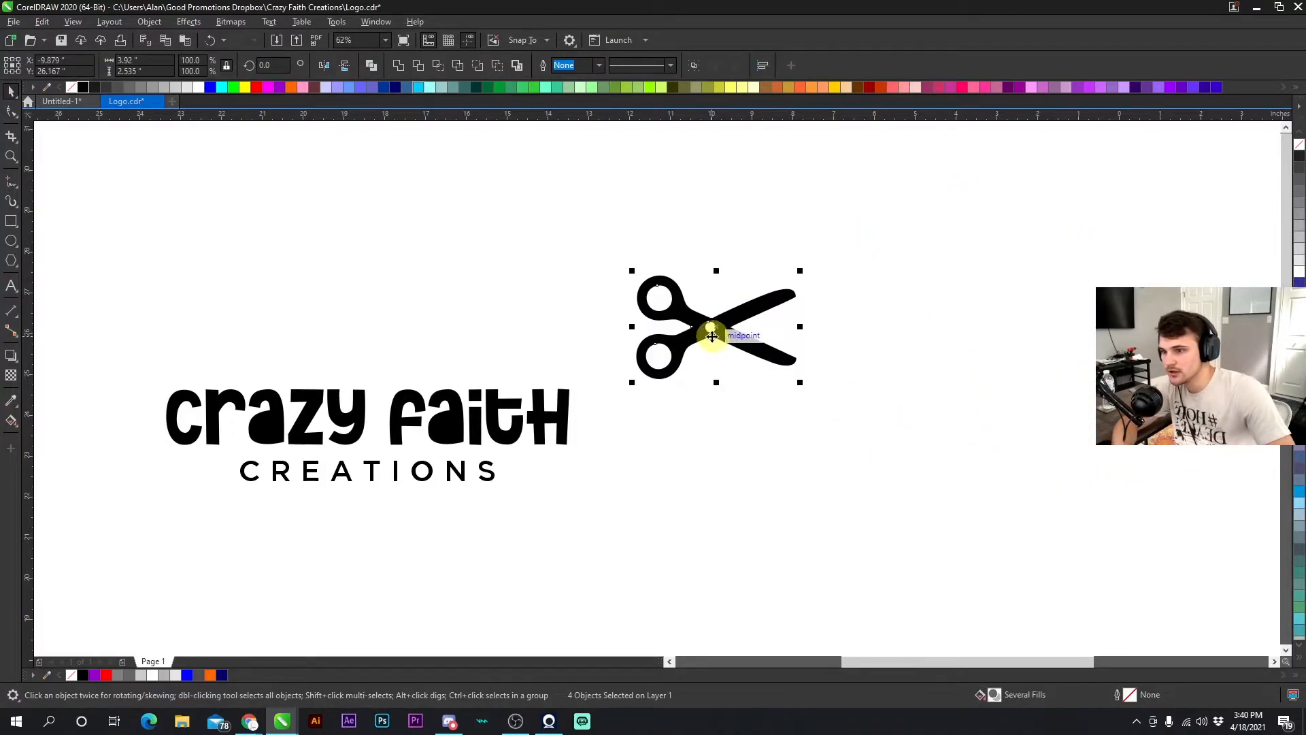
# - Try moving the white pivot circle of the scissors, then undo the move
pyautogui.scroll(4, 708, 329)
pyautogui.click(725, 368)
pyautogui.click(669, 364)
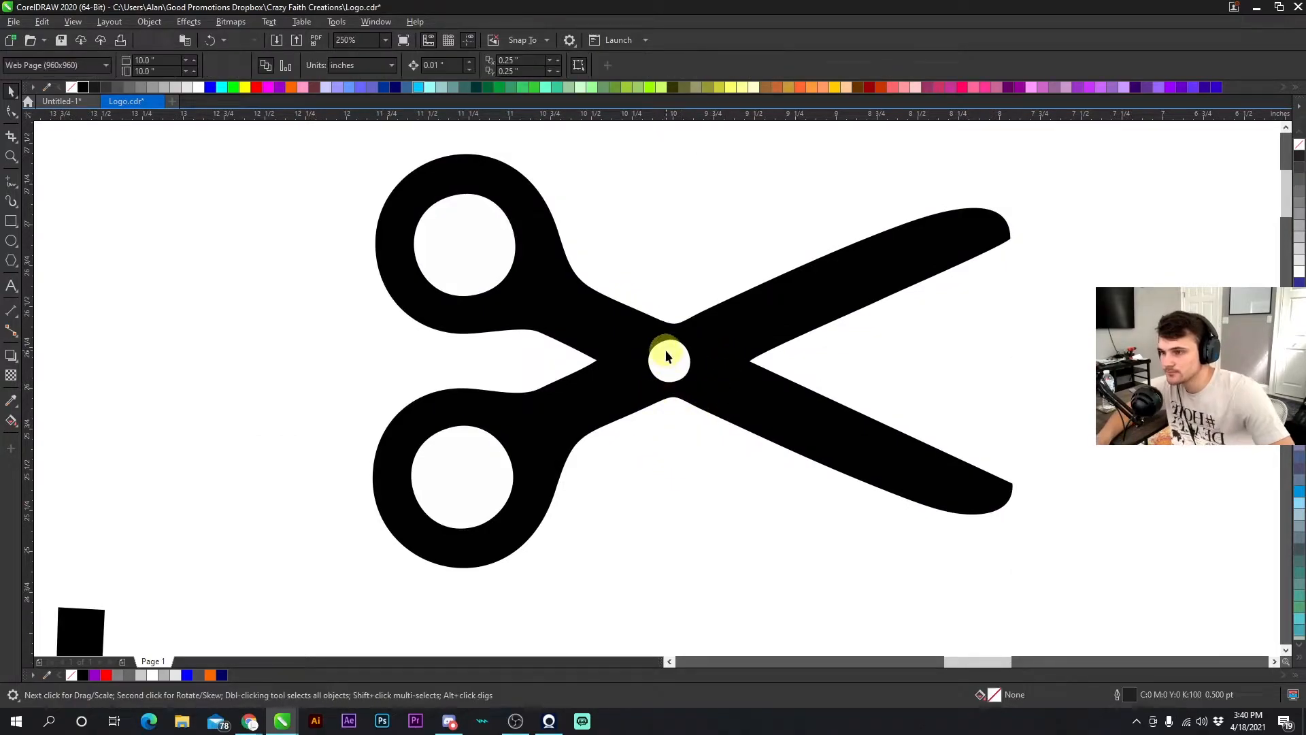
pyautogui.moveTo(659, 390); pyautogui.dragTo(636, 403)
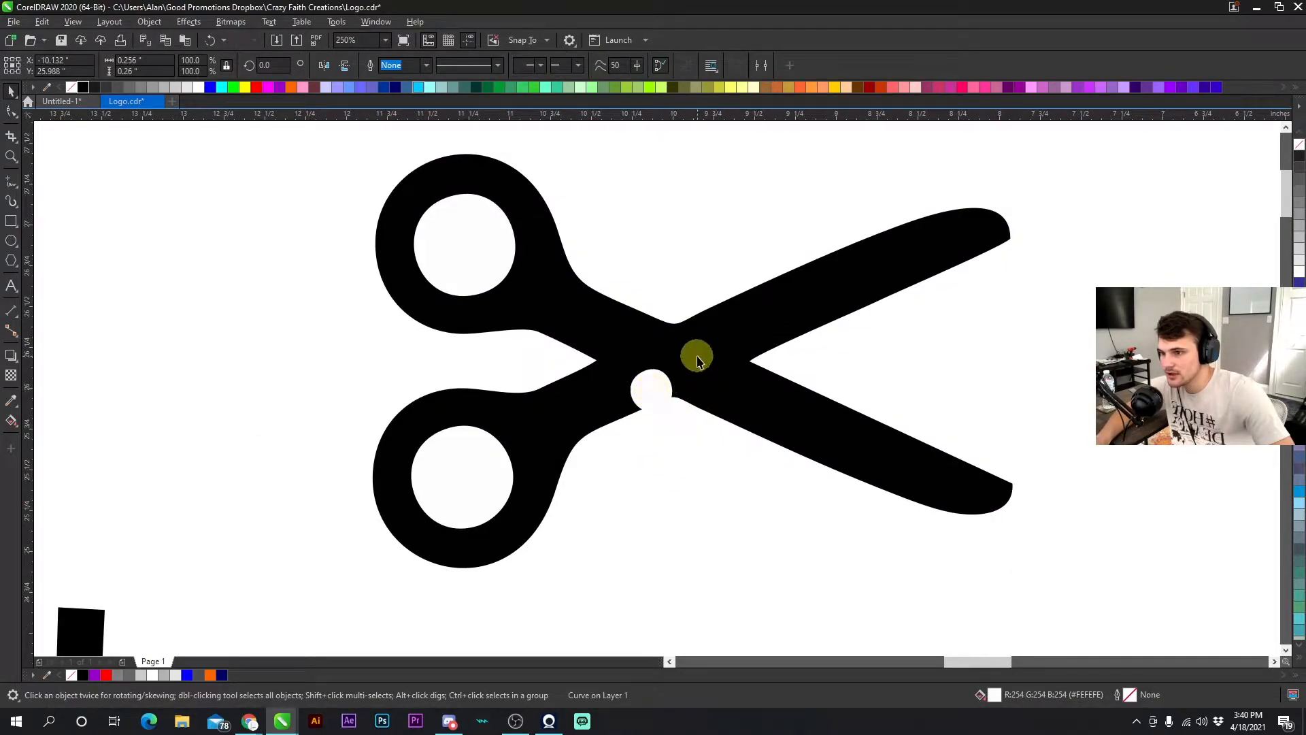
pyautogui.press('F10')
pyautogui.click(673, 378)
pyautogui.click(211, 42)
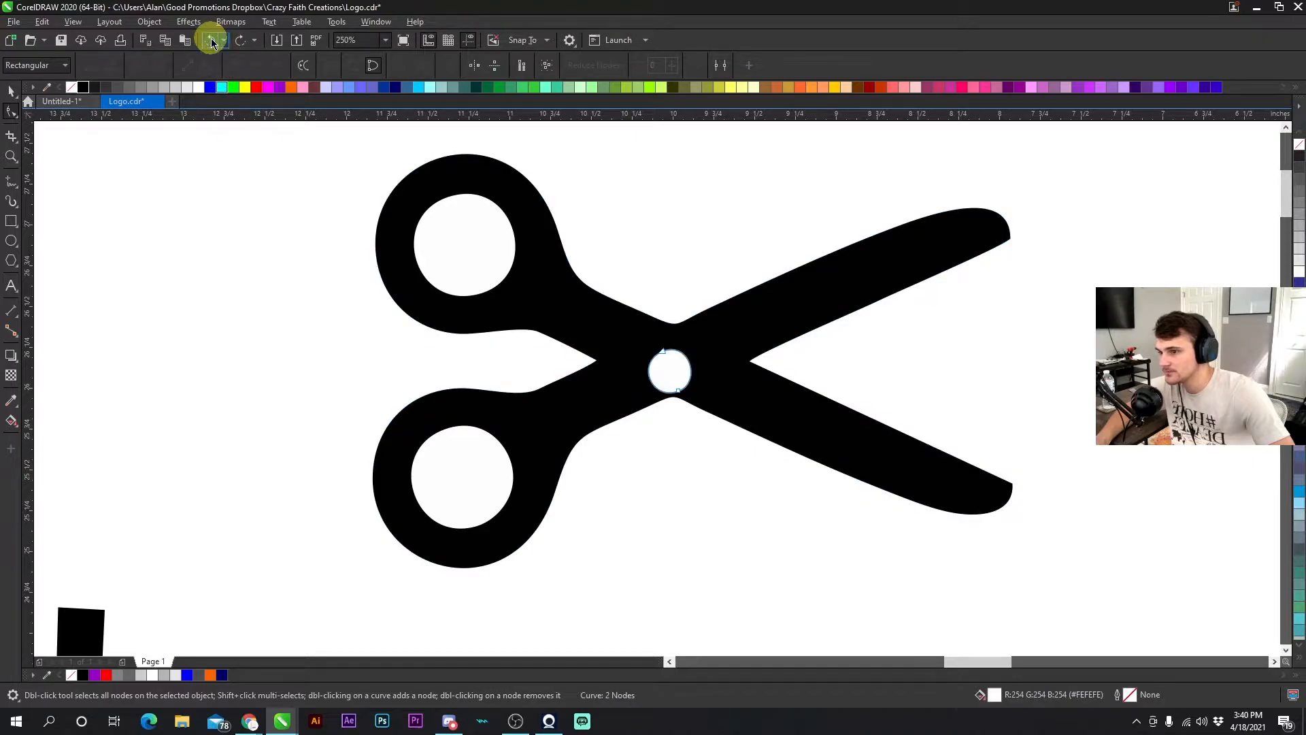
# - Select all the traced scissors pieces and examine the Object menu's Shaping options
pyautogui.click(13, 92)
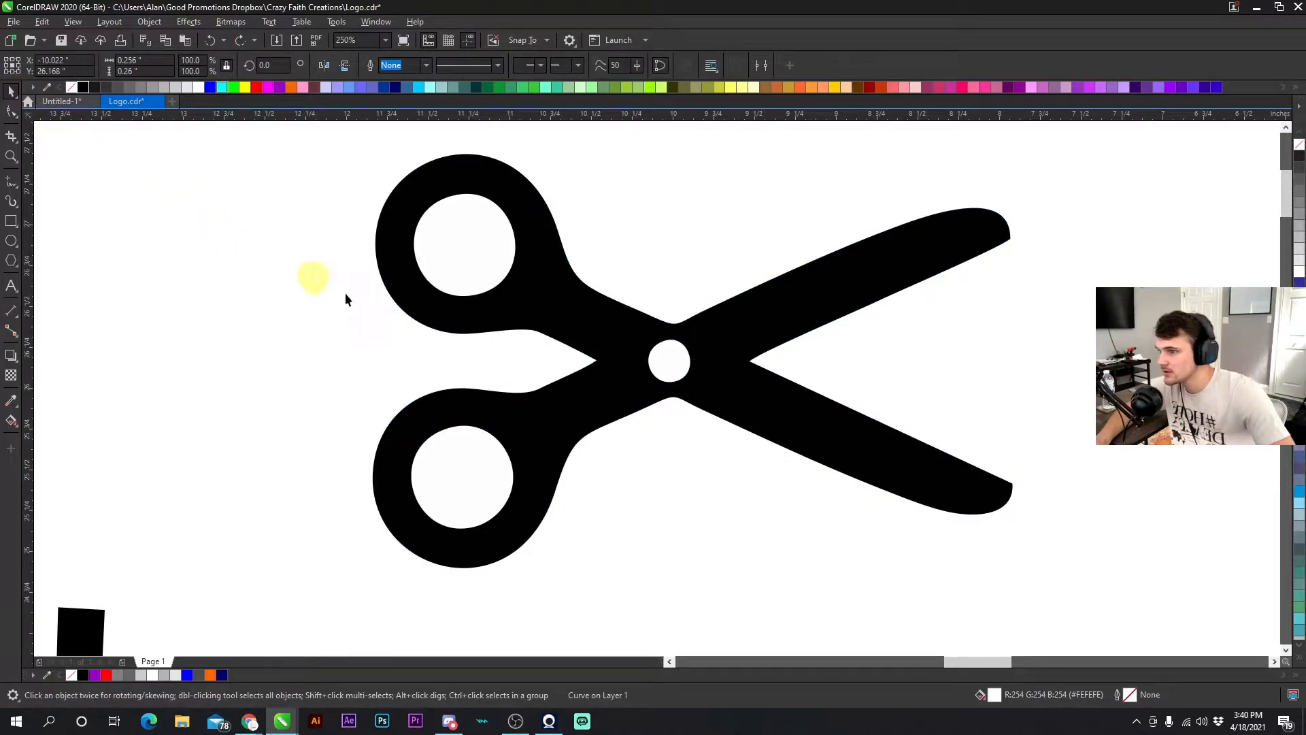
pyautogui.scroll(-2, 643, 348)
pyautogui.moveTo(729, 475); pyautogui.dragTo(713, 444)
pyautogui.click(859, 242)
pyautogui.moveTo(898, 210); pyautogui.dragTo(480, 532)
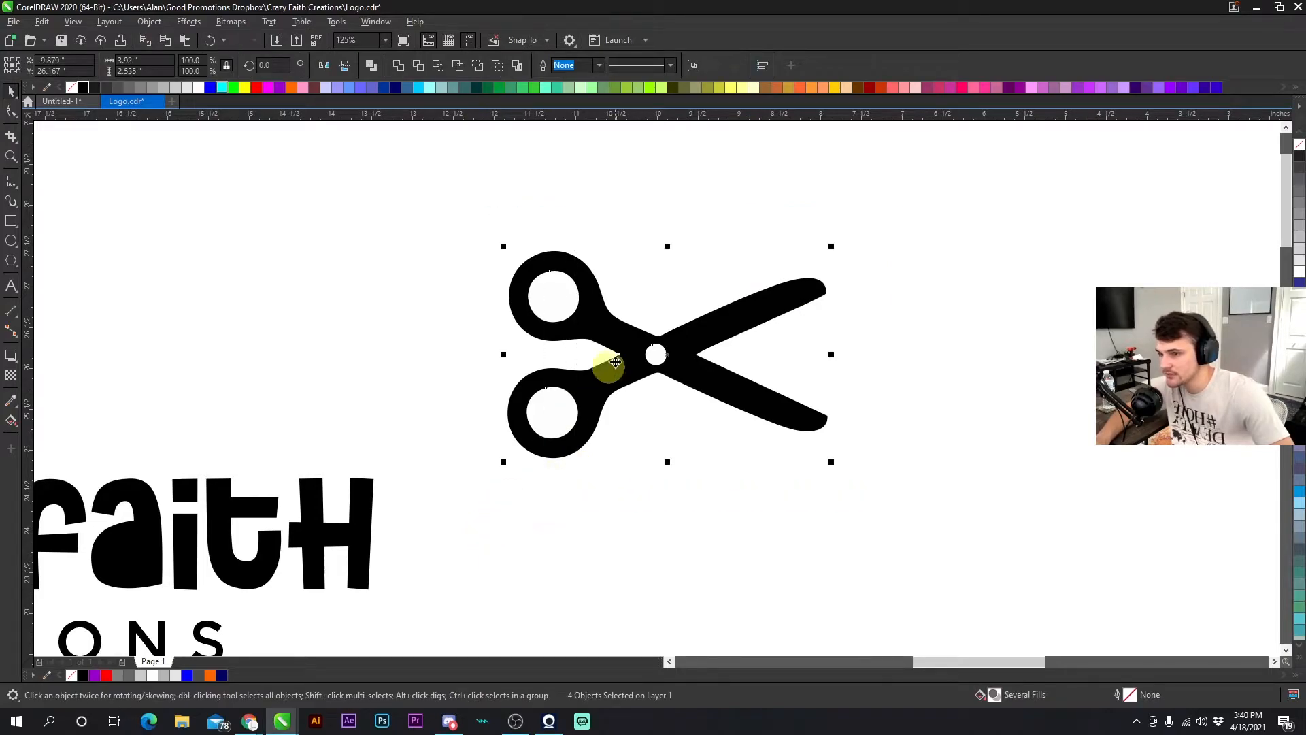
pyautogui.click(149, 21)
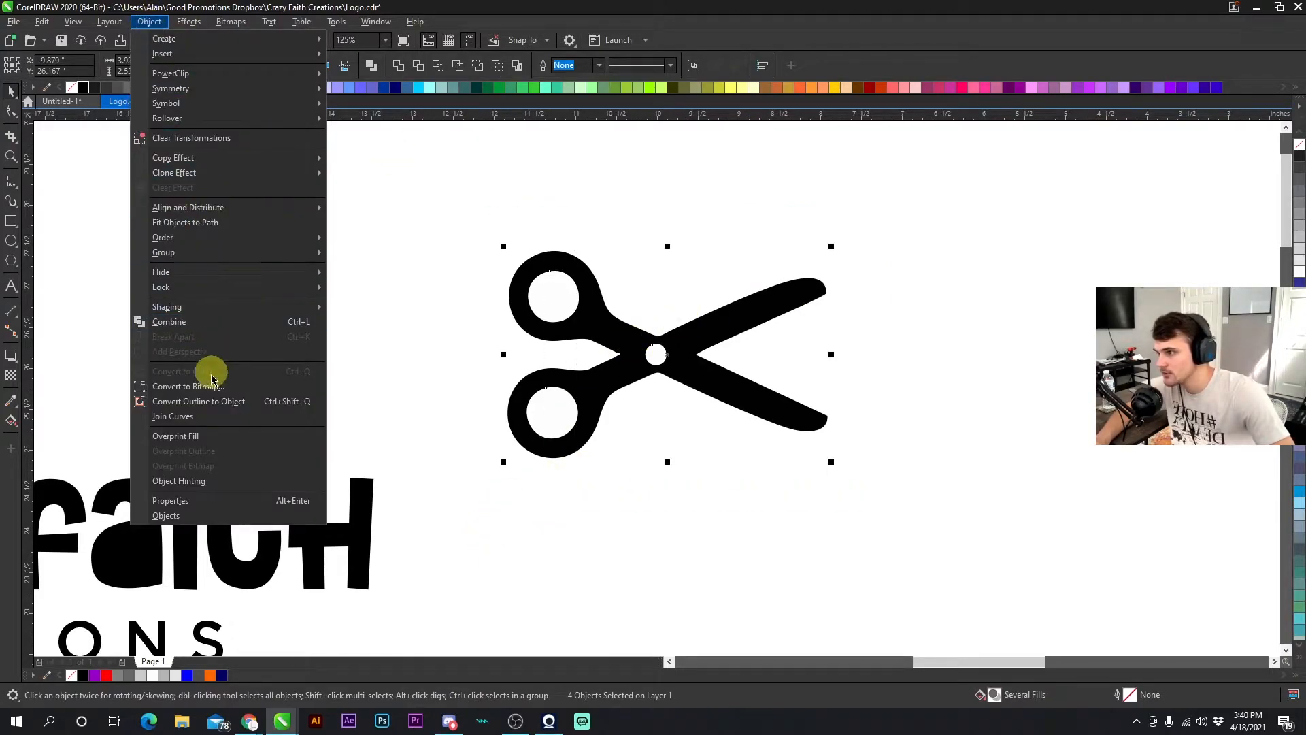
pyautogui.moveTo(220, 307)
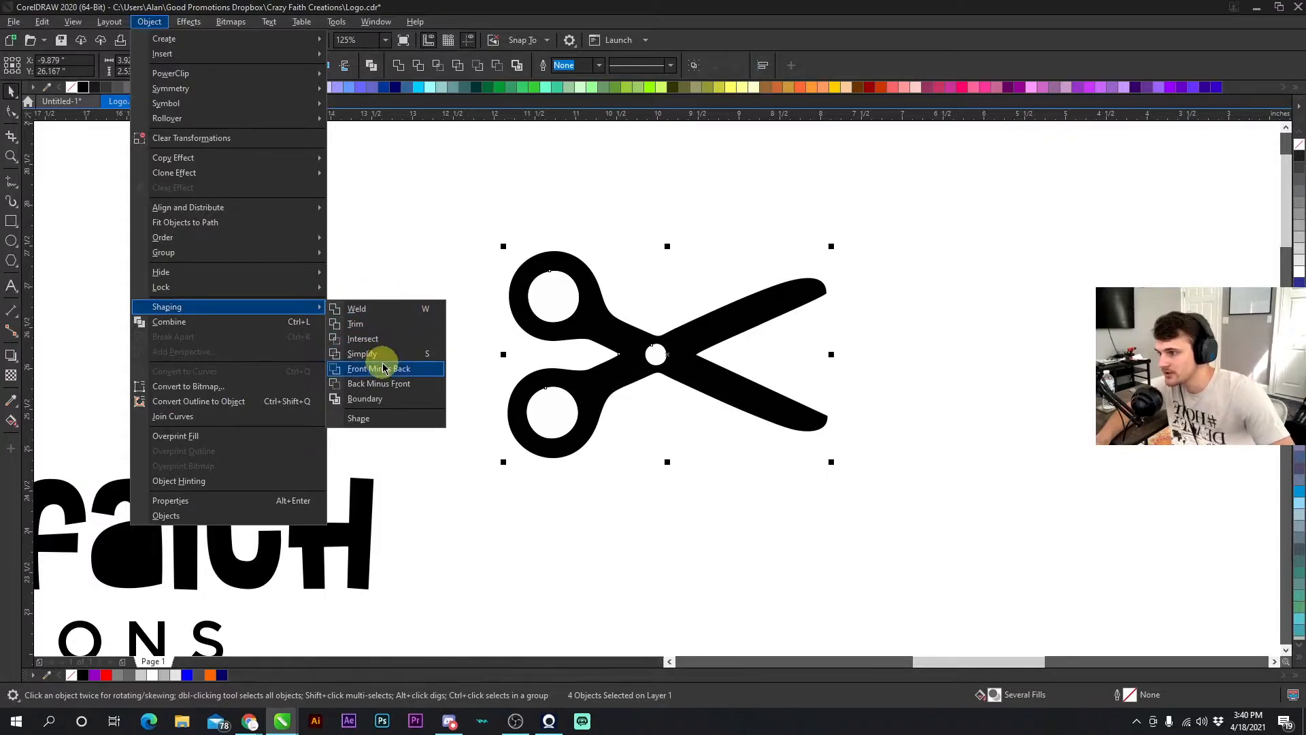
pyautogui.click(403, 246)
# - Delete the white fill circles inside both scissor handle loops
pyautogui.click(549, 297)
pyautogui.press('Delete')
pyautogui.click(550, 411)
pyautogui.press('Delete')
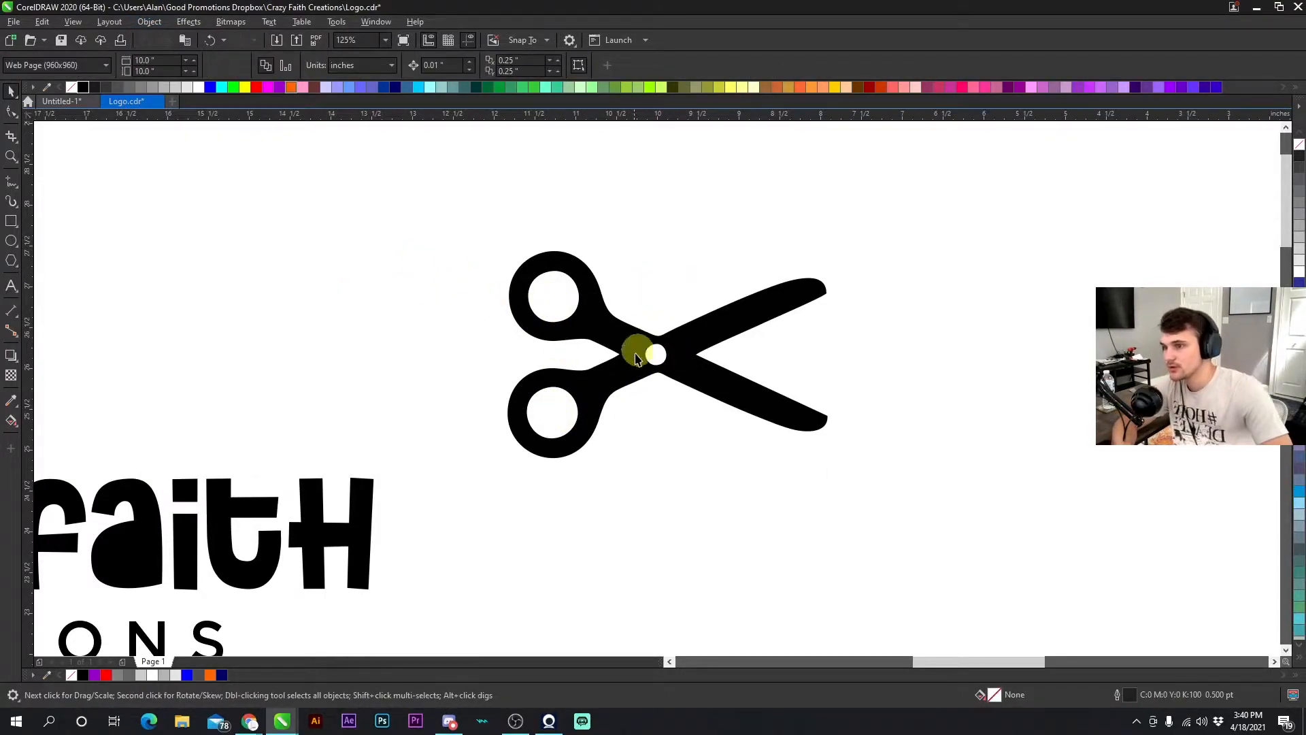
# - Select the scissors curve and fill it red
pyautogui.click(618, 346)
pyautogui.click(703, 301)
pyautogui.click(701, 350)
pyautogui.moveTo(704, 353); pyautogui.dragTo(750, 316)
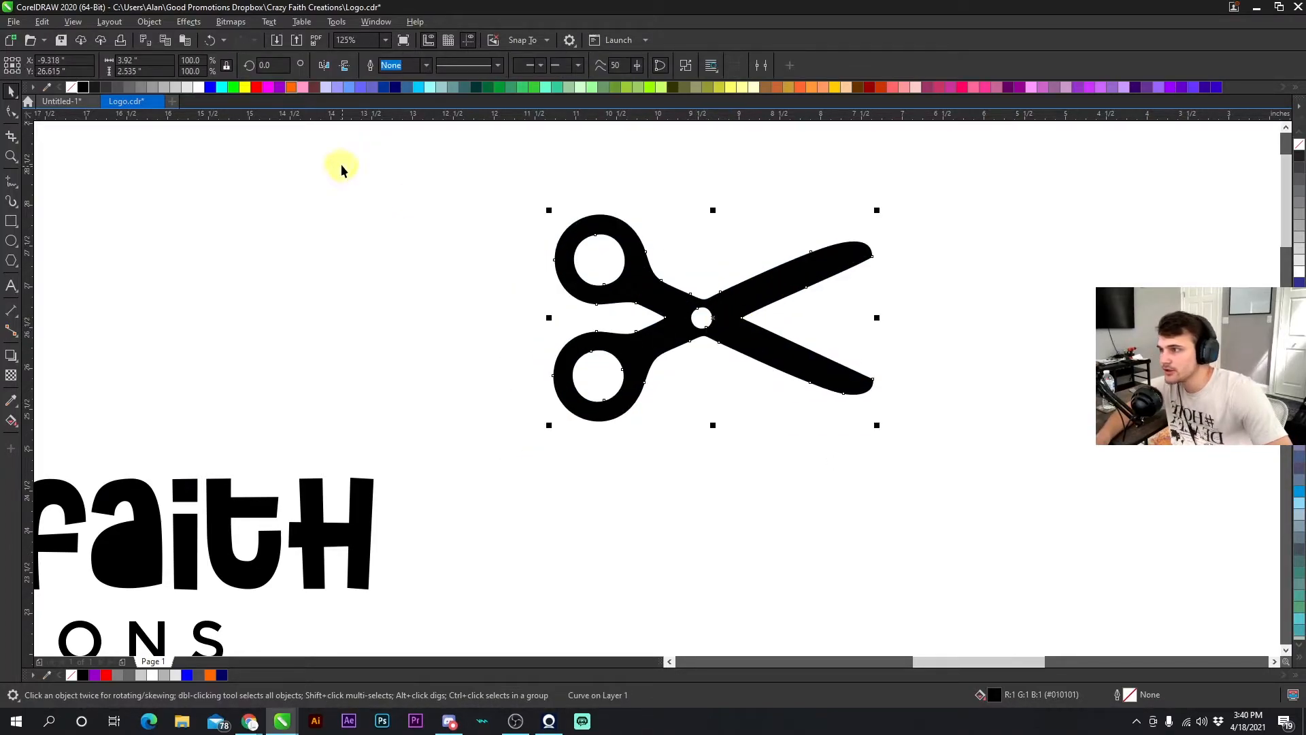
pyautogui.click(258, 87)
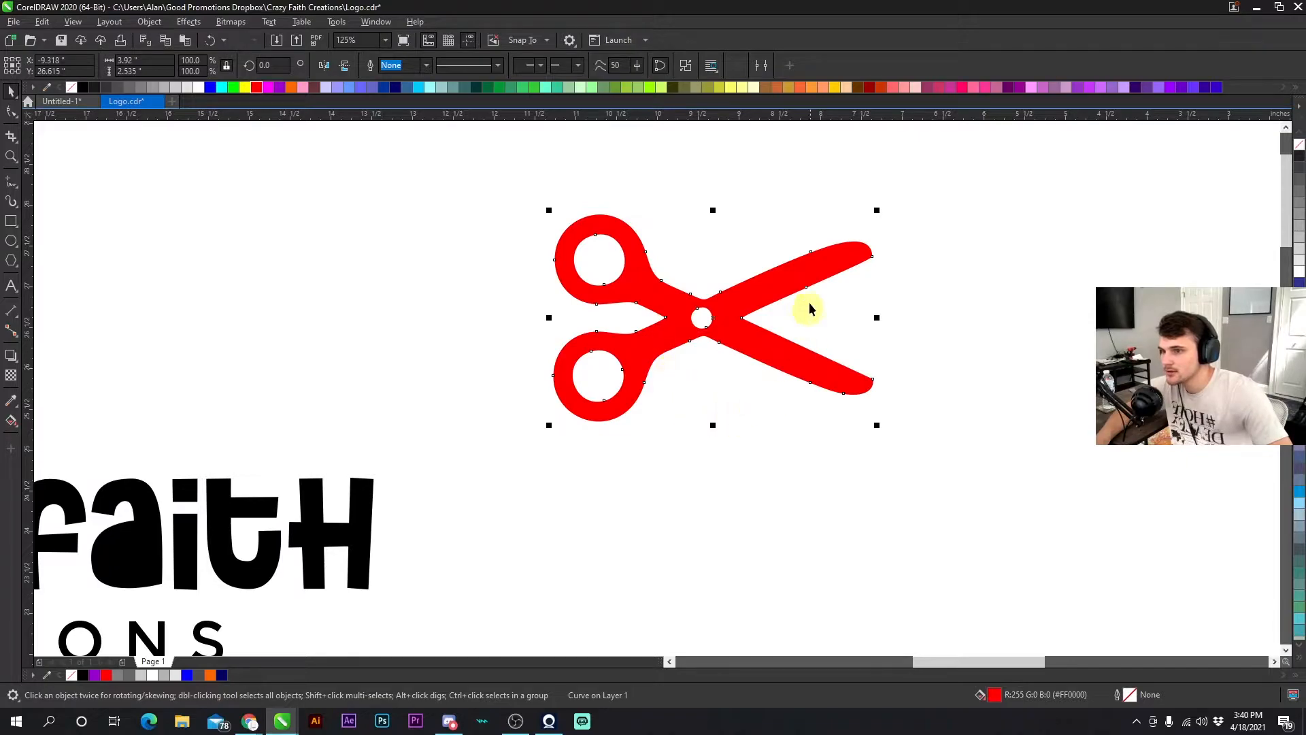
# - Shrink the red scissors and place it inside the "a" of faith in the logo
pyautogui.moveTo(871, 222); pyautogui.dragTo(778, 227)
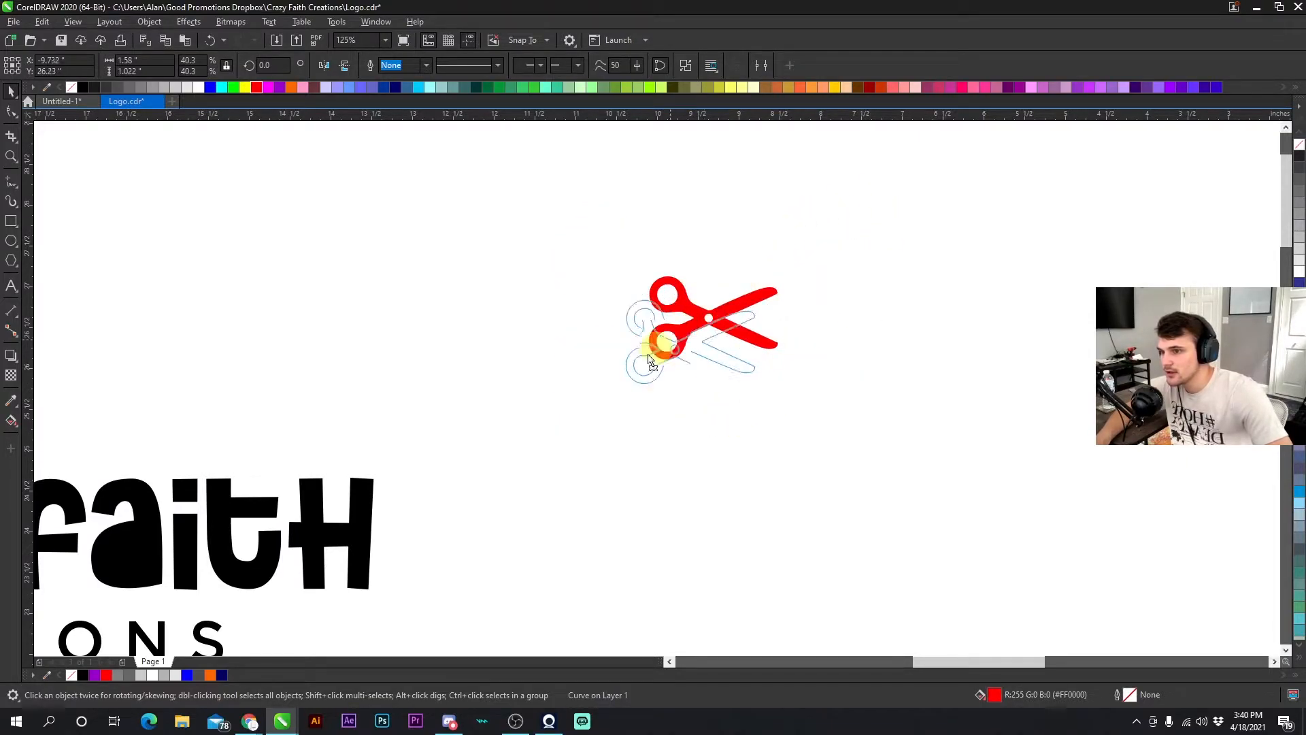
pyautogui.moveTo(662, 341); pyautogui.dragTo(280, 556)
pyautogui.scroll(-1, 280, 557)
pyautogui.scroll(2, 657, 388)
pyautogui.moveTo(776, 351); pyautogui.dragTo(358, 416)
pyautogui.moveTo(488, 332); pyautogui.dragTo(406, 395)
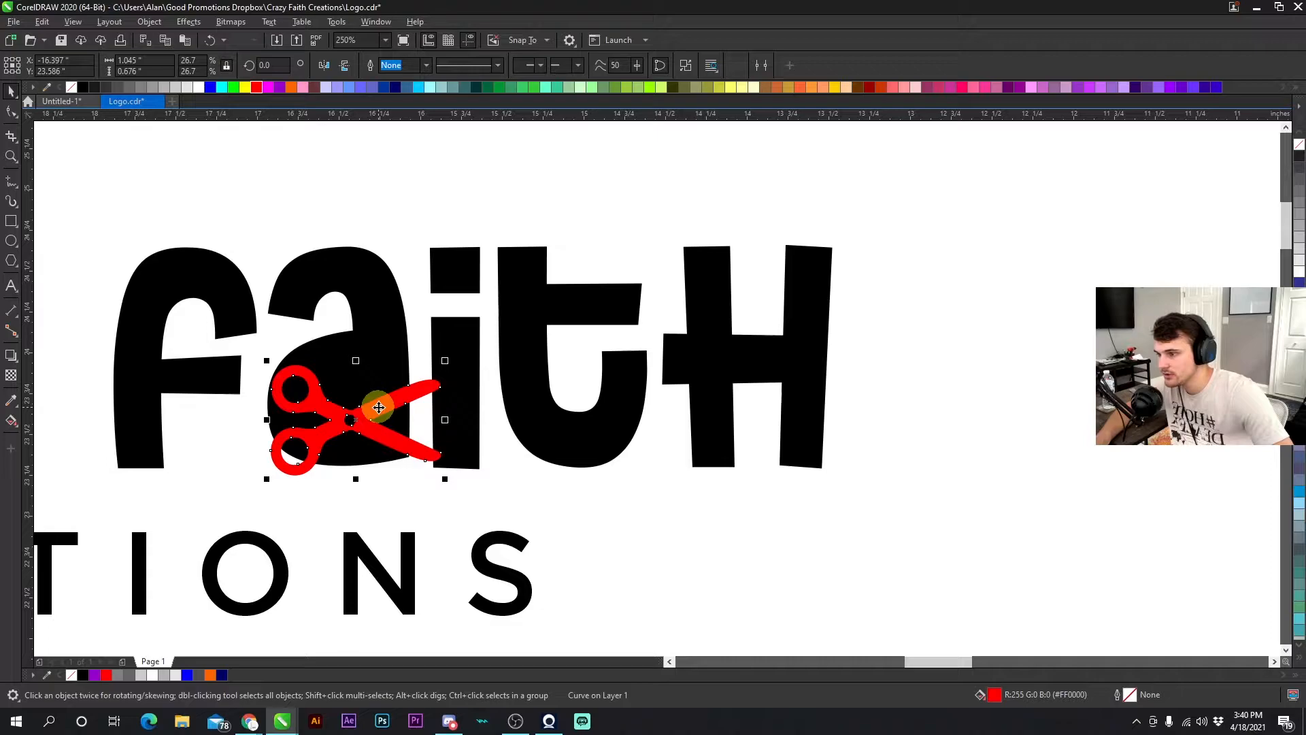
# - Rotate the scissors to about 328 degrees within the faith lettering
pyautogui.click(376, 407)
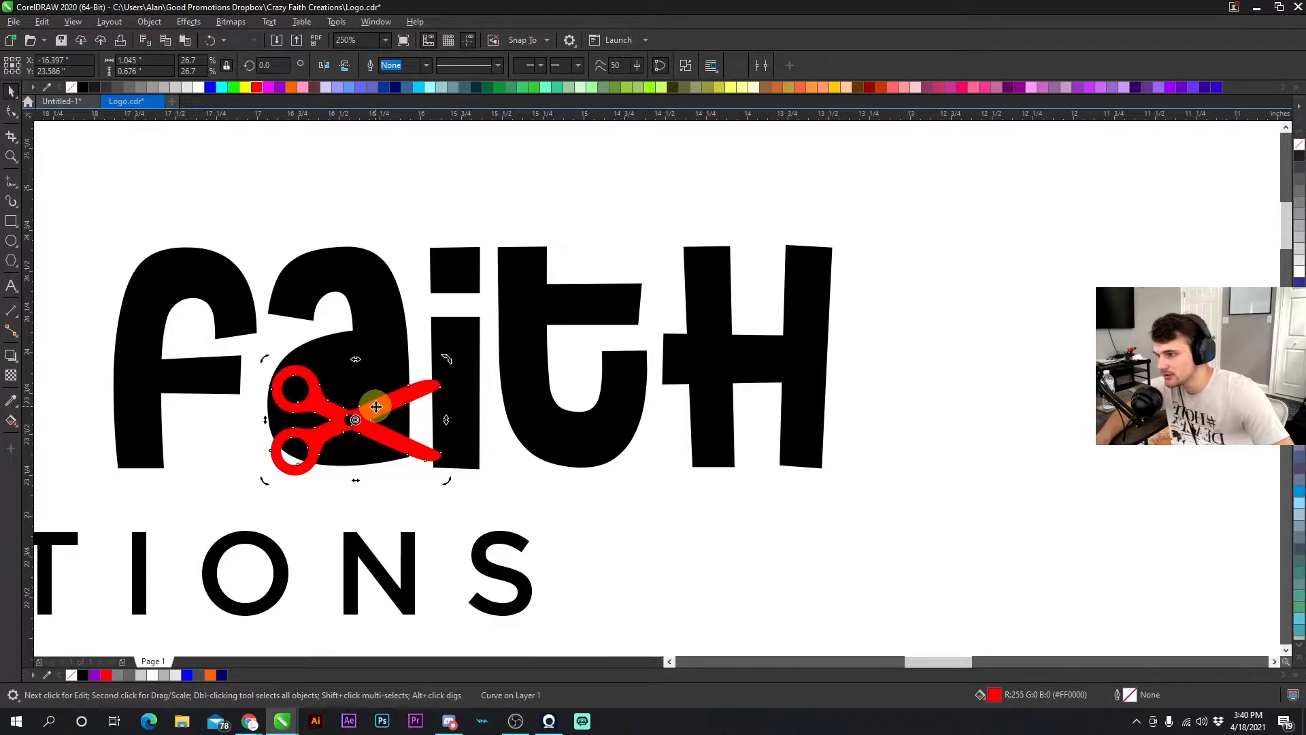
pyautogui.moveTo(448, 361); pyautogui.dragTo(383, 299)
pyautogui.moveTo(451, 328); pyautogui.dragTo(432, 389)
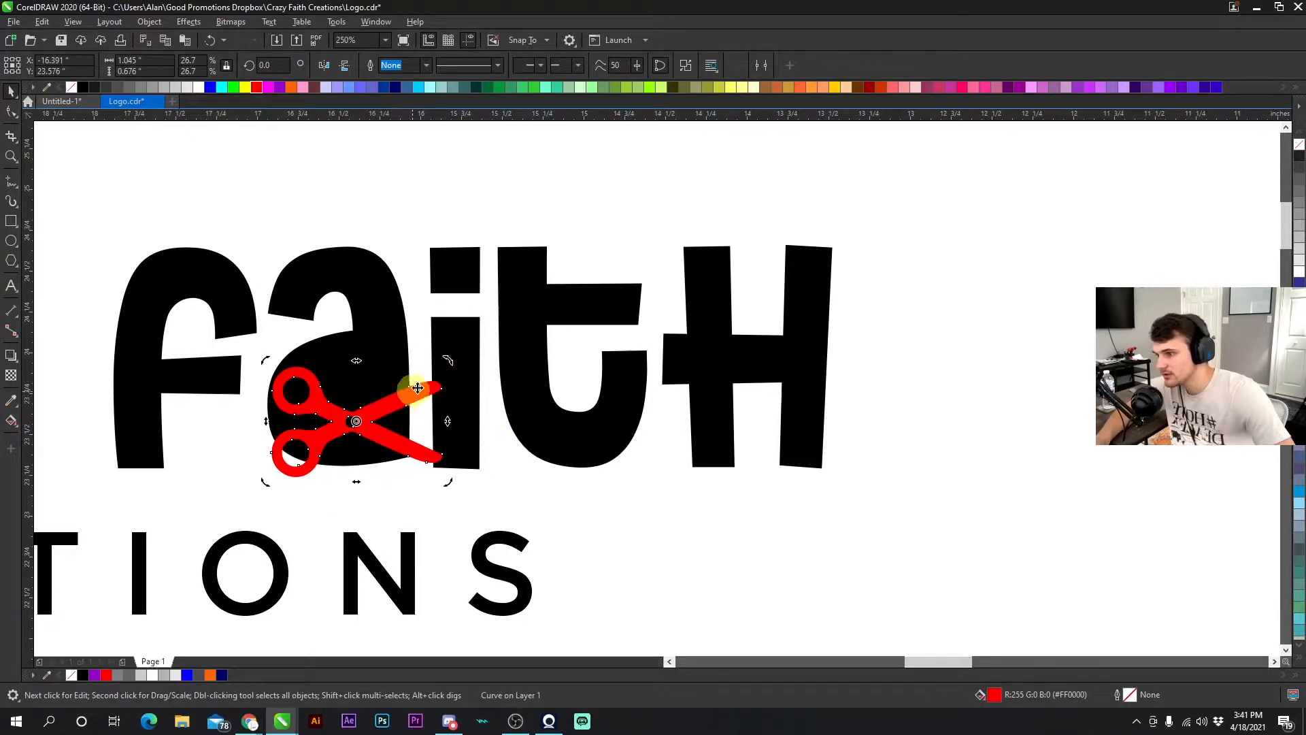
pyautogui.moveTo(447, 360); pyautogui.dragTo(466, 446)
pyautogui.scroll(-3, 432, 413)
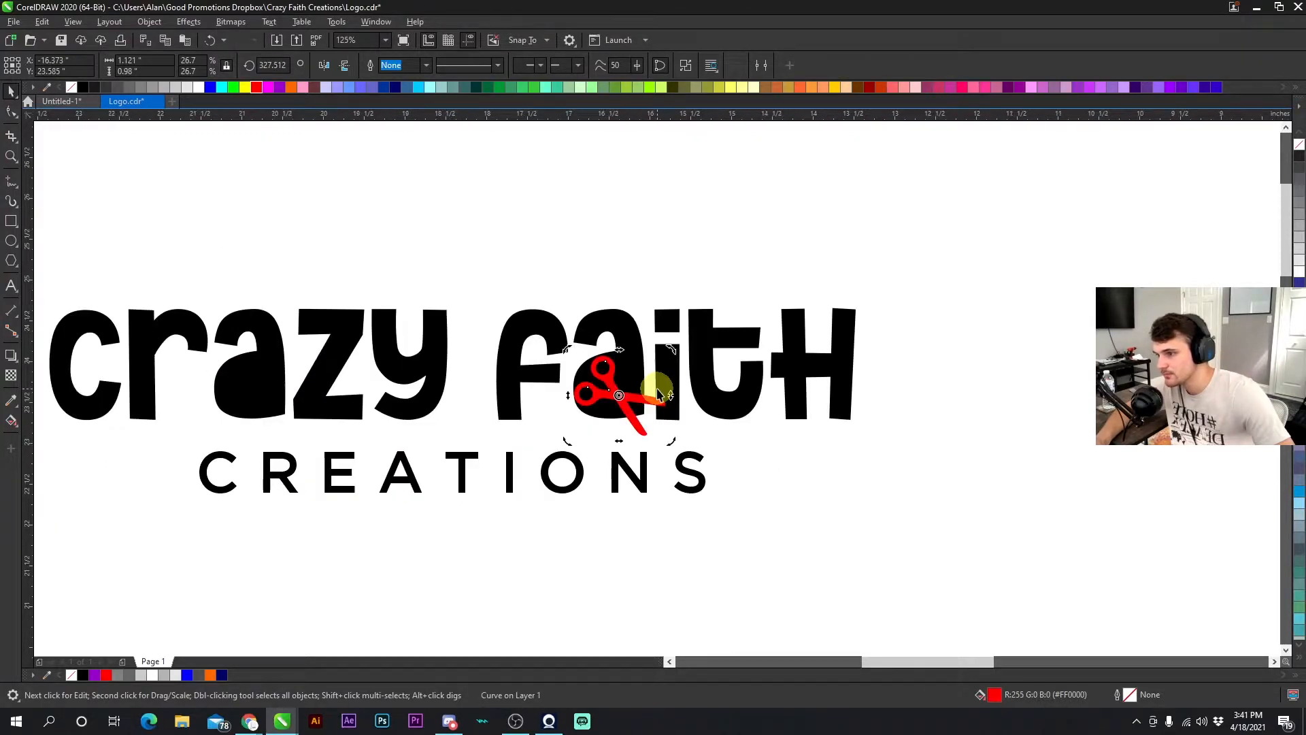
pyautogui.scroll(3, 658, 393)
# - Nudge the scissors within the logo and undo the last two changes
pyautogui.moveTo(682, 318); pyautogui.dragTo(607, 293)
pyautogui.click(212, 43)
pyautogui.click(211, 43)
pyautogui.click(245, 175)
# - Draw a rectangle about 5.2 by 2.2 inches above the logo
pyautogui.click(11, 217)
pyautogui.scroll(-3, 655, 379)
pyautogui.moveTo(632, 251); pyautogui.dragTo(848, 340)
pyautogui.click(10, 93)
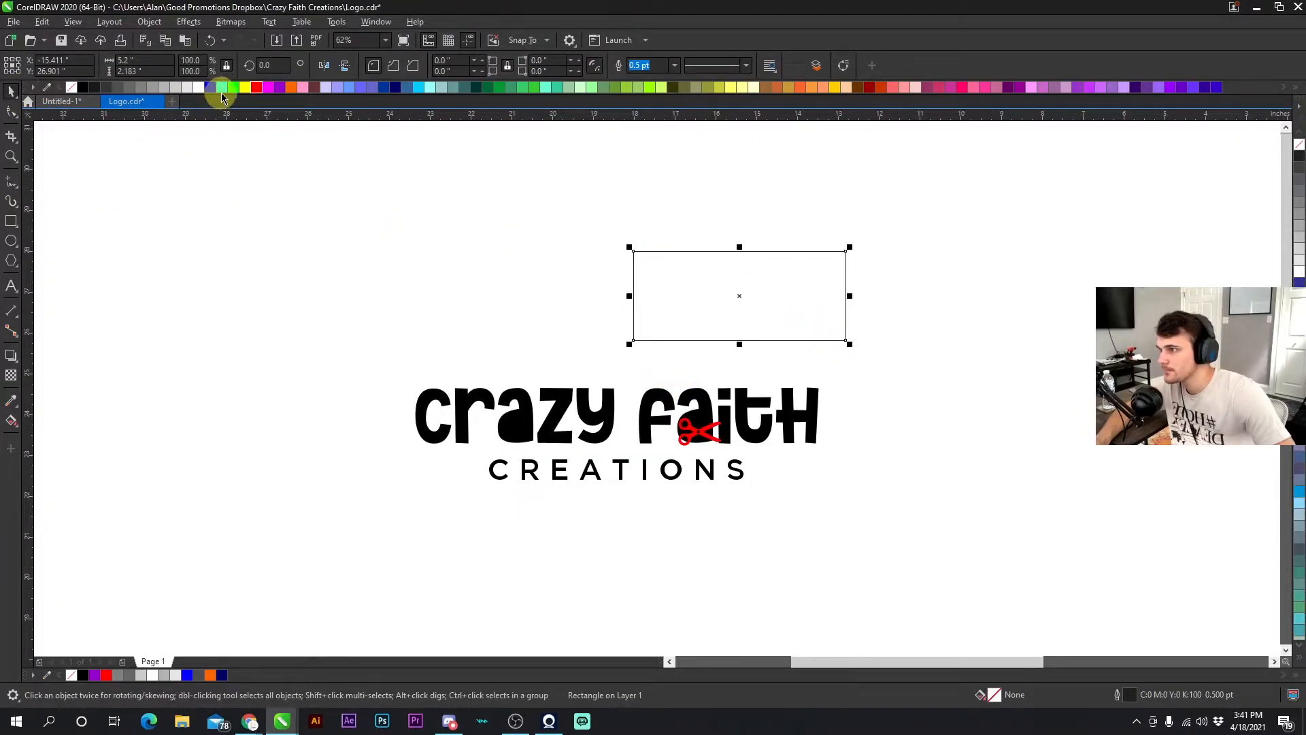
# - Fill the rectangle blue with no outline and shift it left above the logo
pyautogui.click(210, 87)
pyautogui.rightClick(71, 87)
pyautogui.click(326, 249)
pyautogui.moveTo(769, 321); pyautogui.dragTo(606, 284)
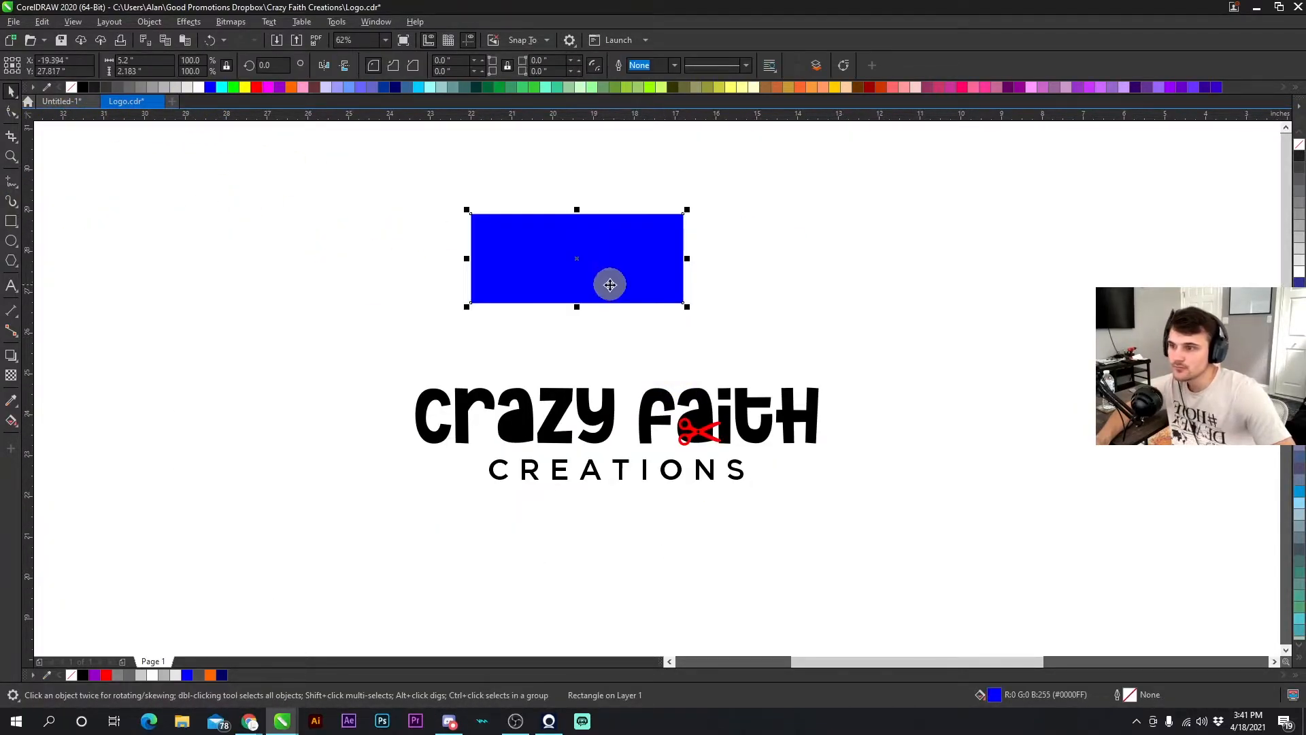
# - Rotate the blue rectangle to about 350 degrees above the logo
pyautogui.scroll(1, 657, 389)
pyautogui.click(604, 315)
pyautogui.click(799, 304)
pyautogui.moveTo(819, 246); pyautogui.dragTo(761, 190)
pyautogui.click(941, 312)
pyautogui.click(739, 347)
pyautogui.click(793, 256)
pyautogui.click(739, 286)
pyautogui.click(740, 277)
pyautogui.moveTo(842, 186); pyautogui.dragTo(887, 287)
pyautogui.moveTo(827, 212); pyautogui.dragTo(780, 174)
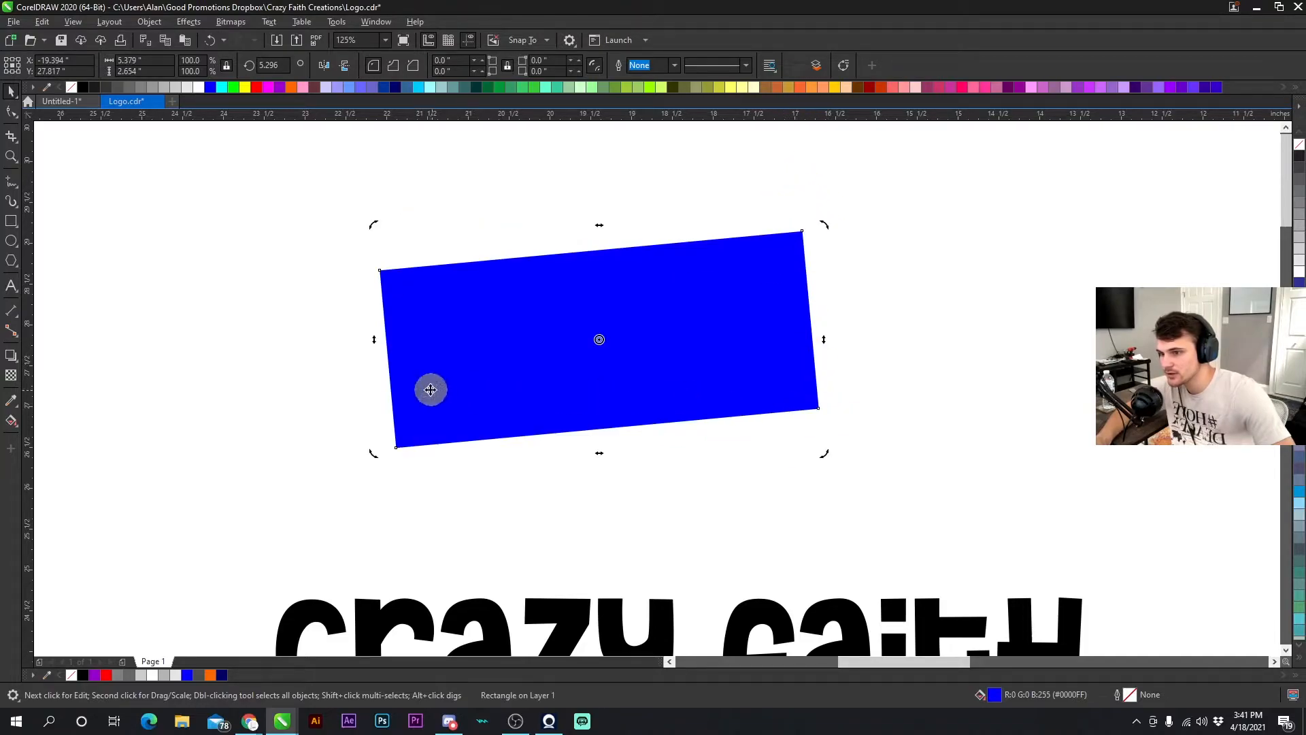
pyautogui.moveTo(673, 121); pyautogui.dragTo(670, 417)
pyautogui.click(746, 329)
pyautogui.click(790, 253)
pyautogui.moveTo(823, 224); pyautogui.dragTo(847, 289)
pyautogui.click(676, 312)
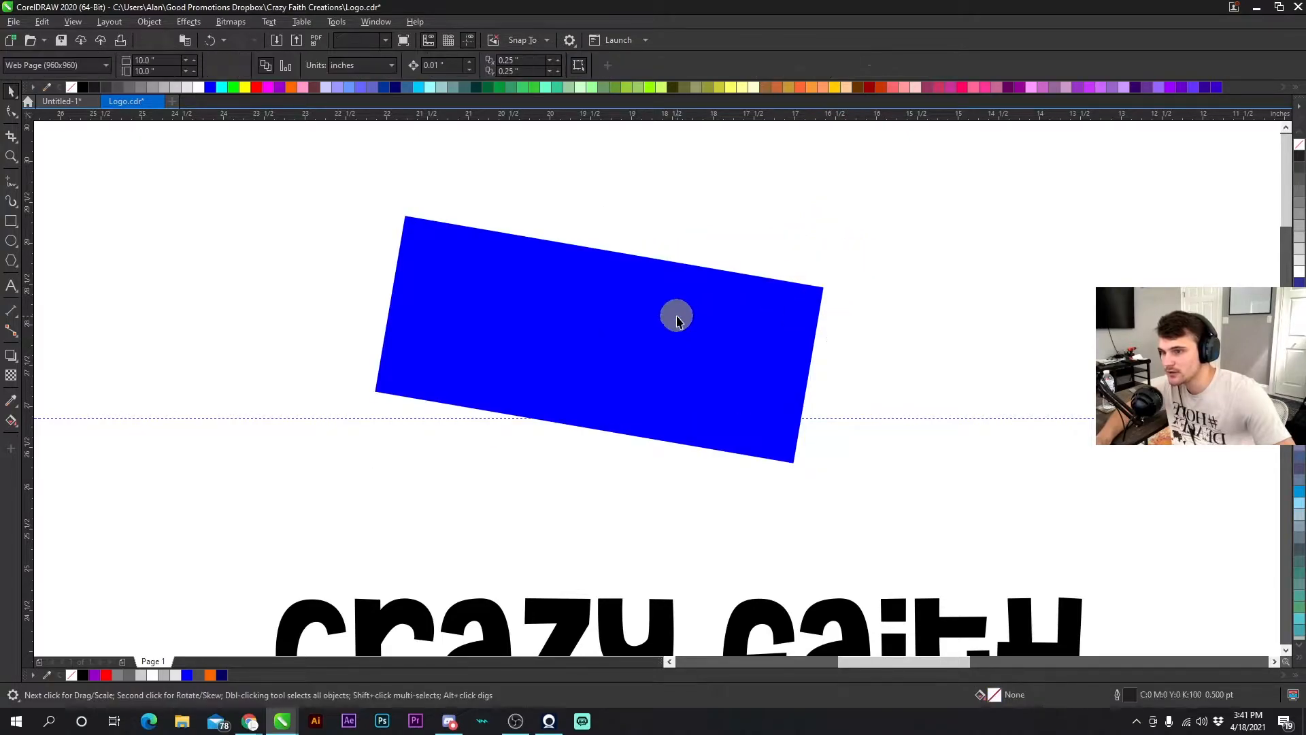
# - Fill the rectangle green and rotate it back to about 0 degrees
pyautogui.click(234, 90)
pyautogui.click(703, 328)
pyautogui.moveTo(826, 214); pyautogui.dragTo(791, 182)
pyautogui.click(624, 379)
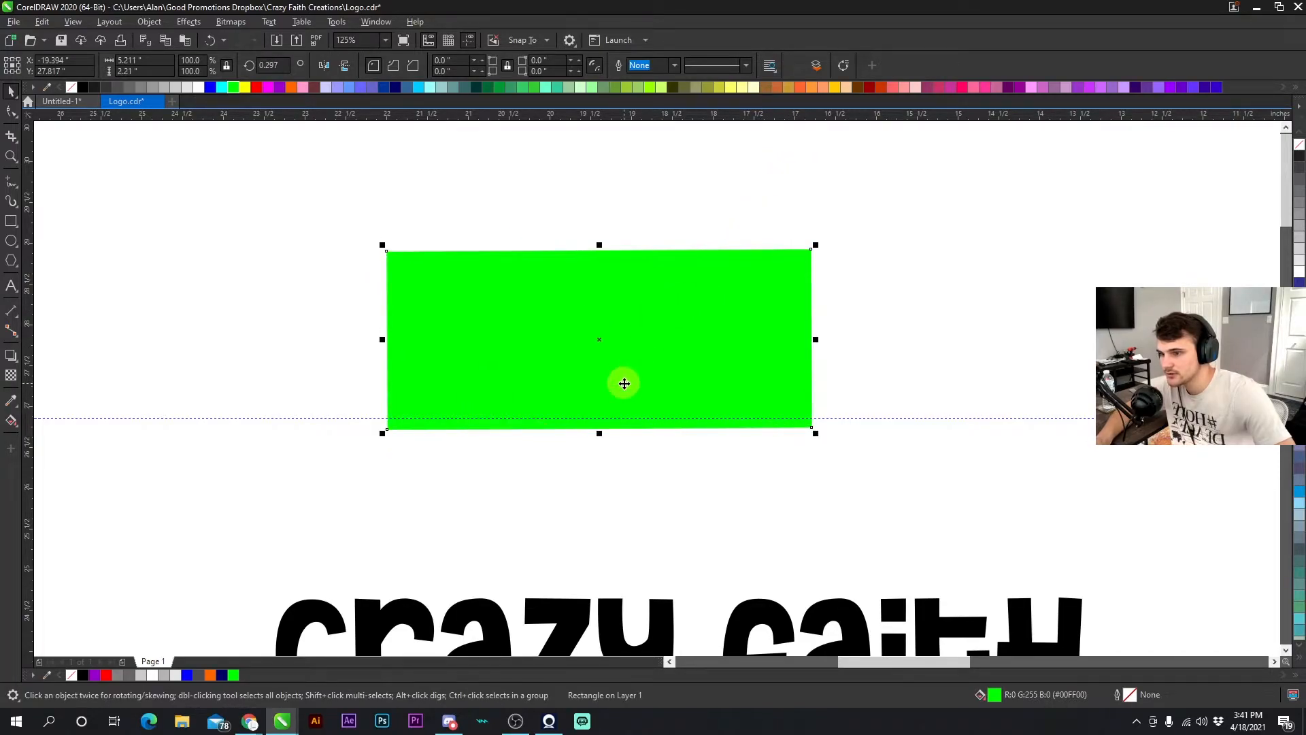
# - Delete the green rectangle above the logo
pyautogui.scroll(2, 655, 374)
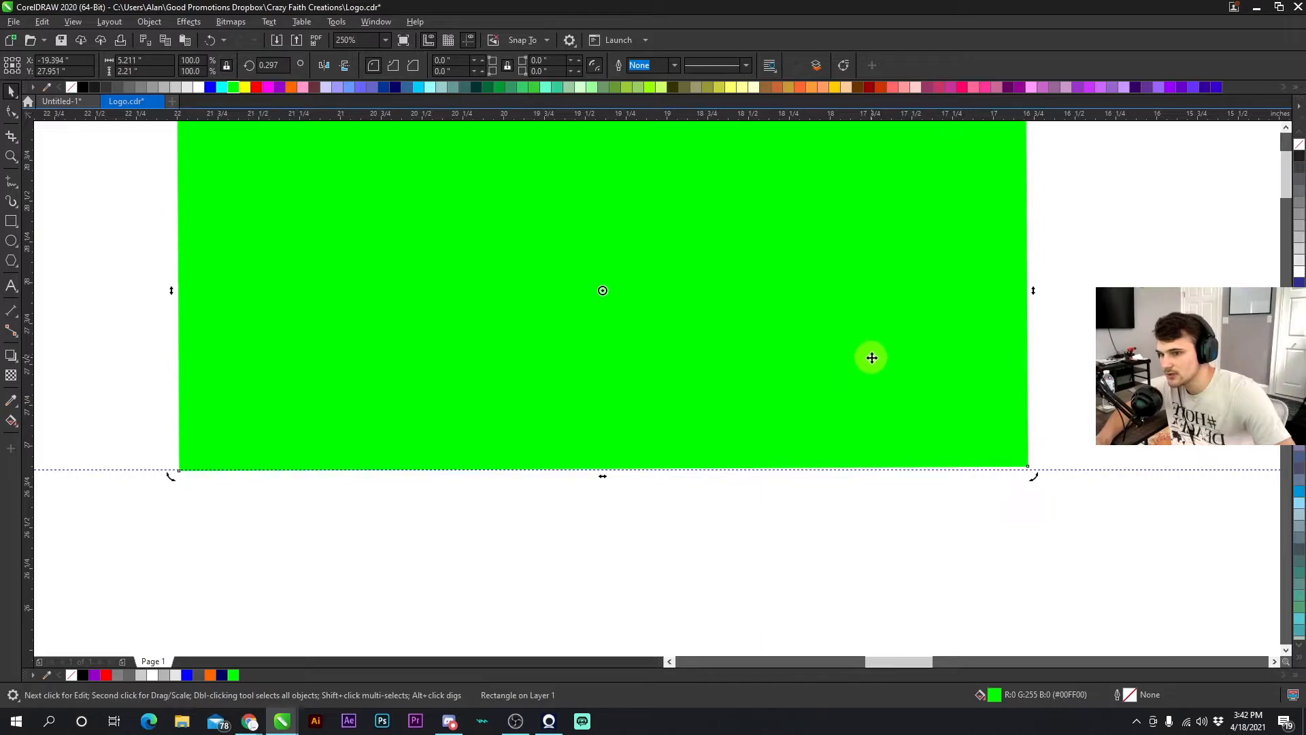
pyautogui.scroll(-2, 872, 358)
pyautogui.click(723, 452)
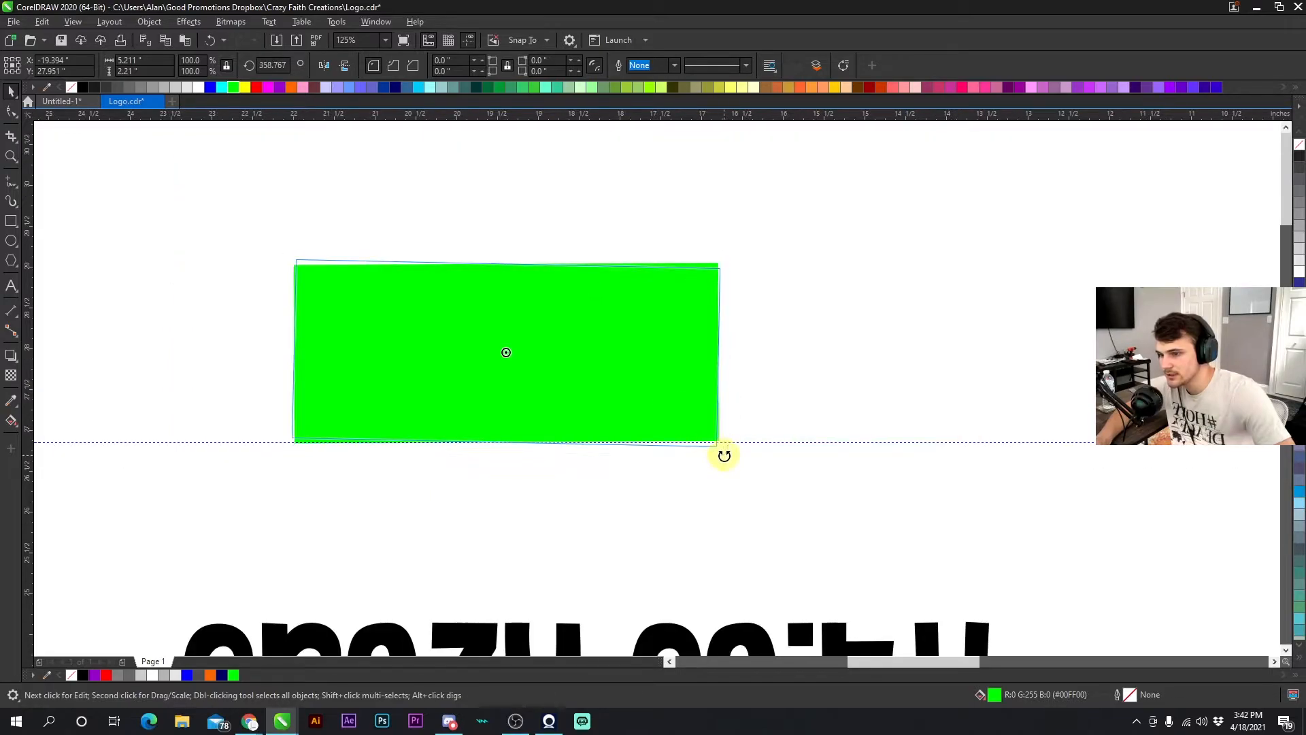
pyautogui.click(682, 415)
pyautogui.press('Delete')
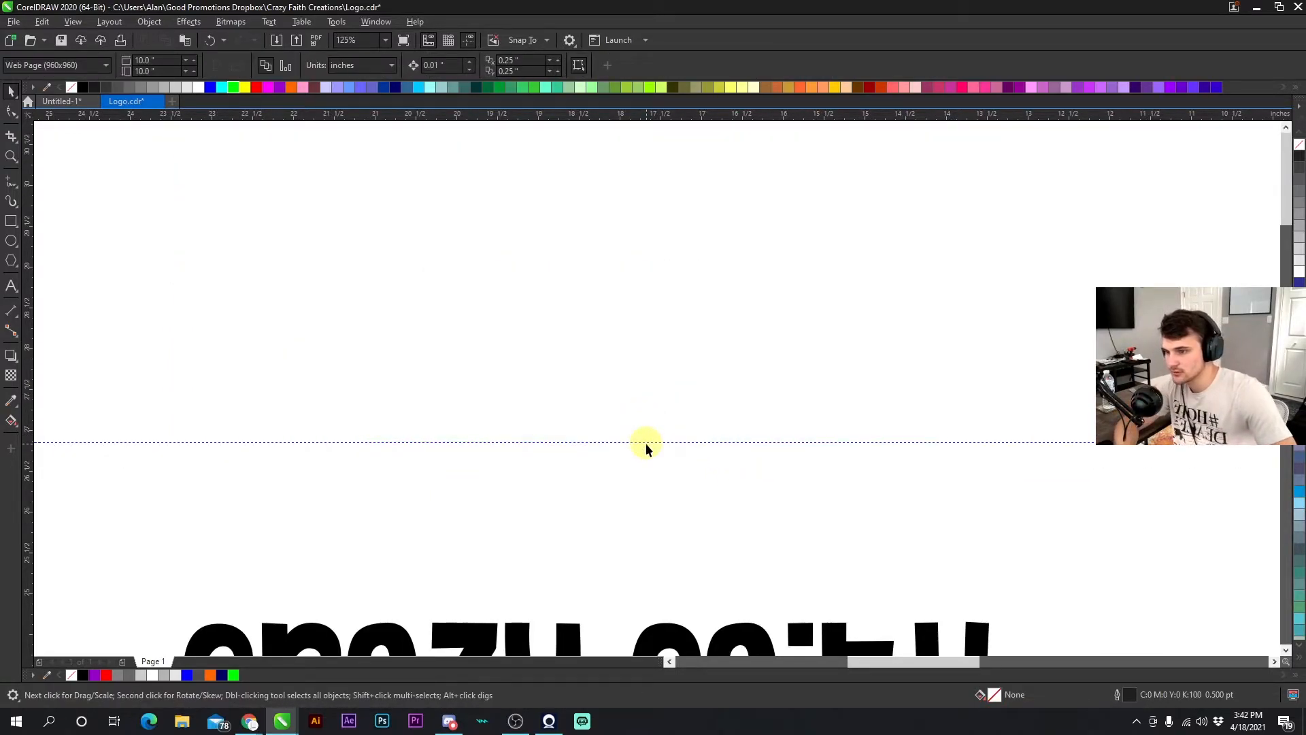
# - Fill the scissors icon white and remove its outline
pyautogui.scroll(-3, 680, 436)
pyautogui.scroll(5, 680, 435)
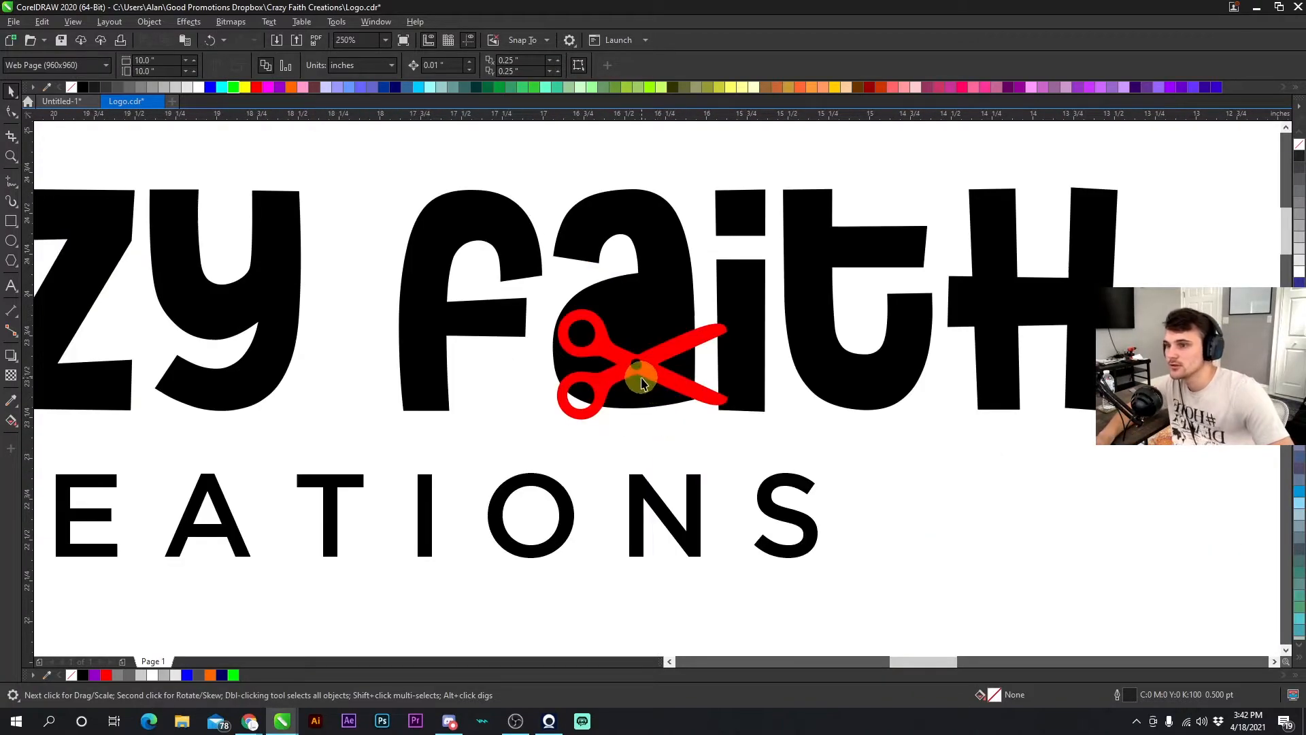
pyautogui.click(642, 384)
pyautogui.click(198, 87)
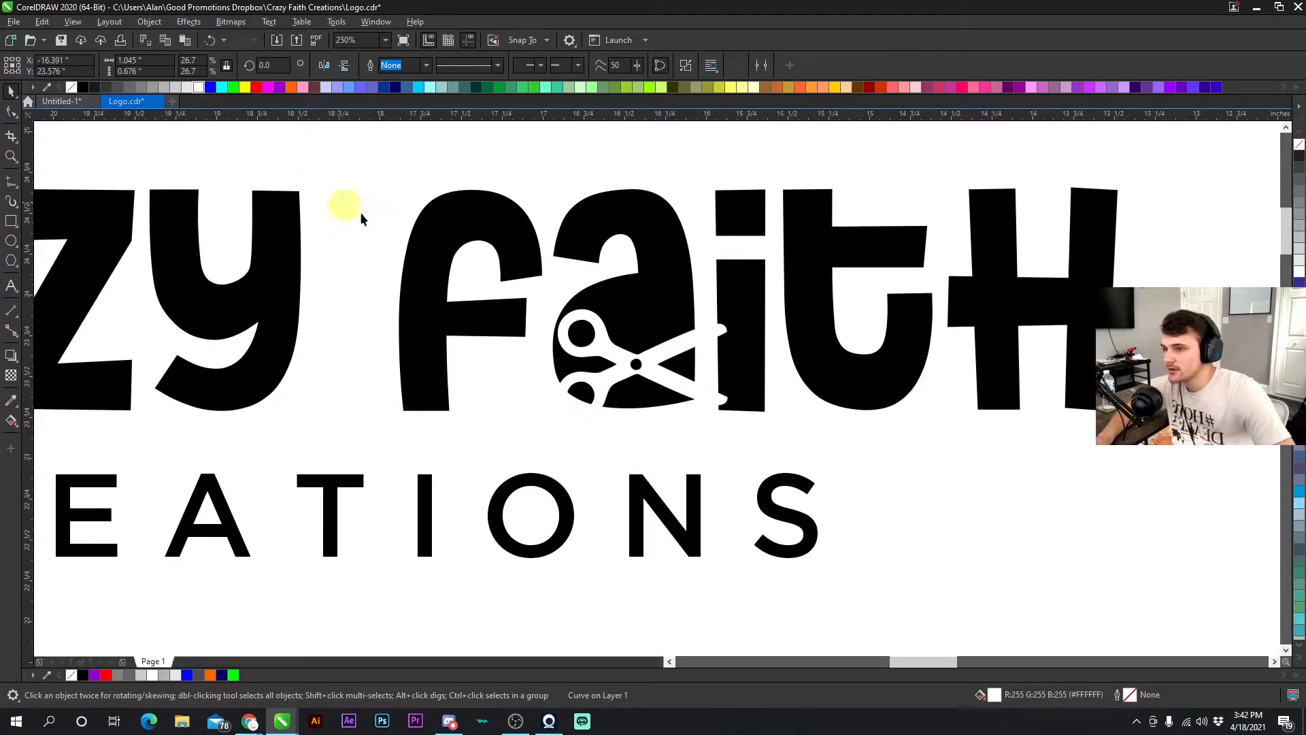
pyautogui.moveTo(611, 367); pyautogui.dragTo(604, 371)
pyautogui.rightClick(256, 87)
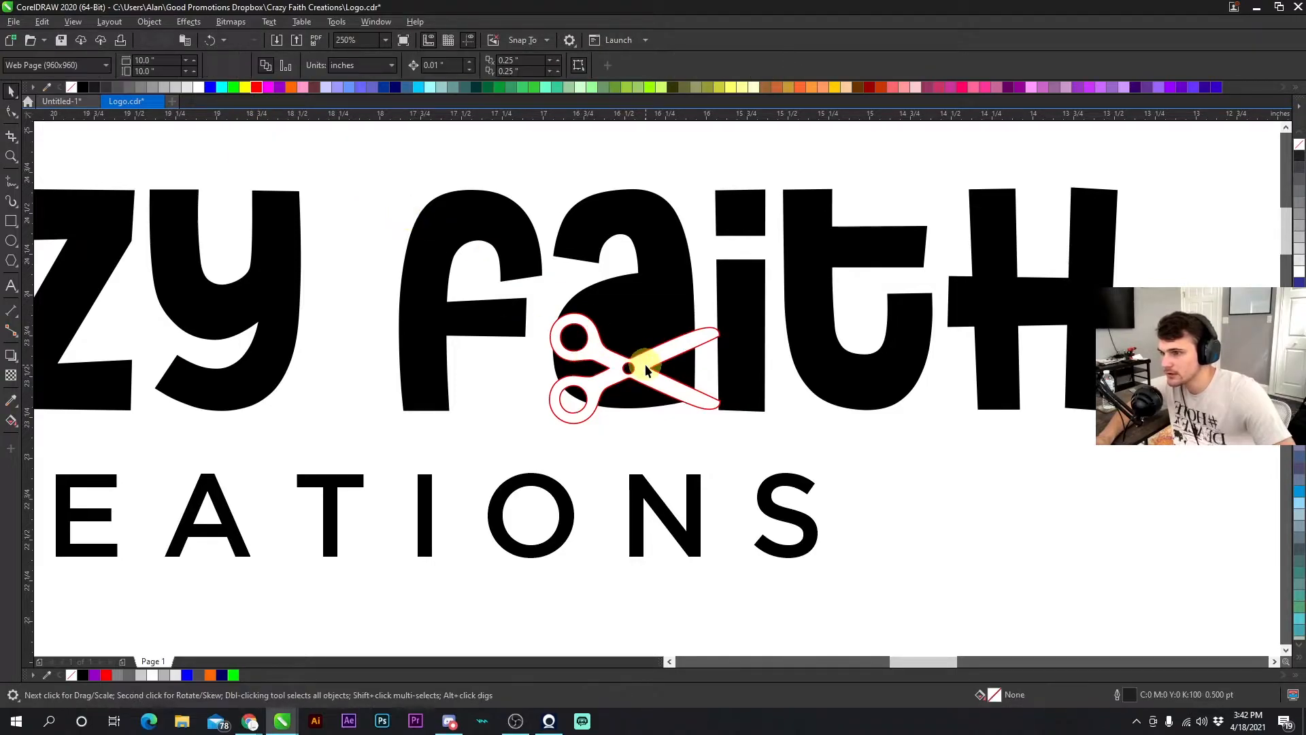
pyautogui.rightClick(72, 89)
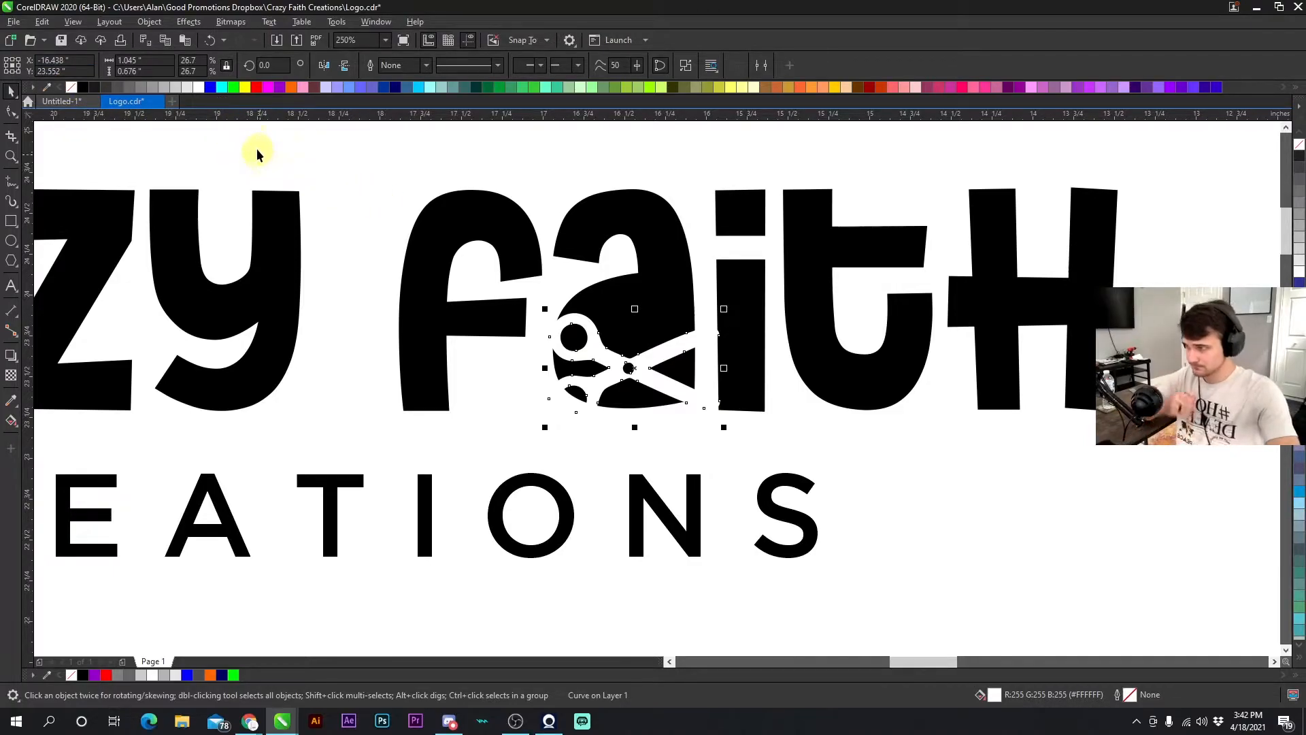
# - Rotate the scissors to 45 degrees over the letter a
pyautogui.click(365, 181)
pyautogui.click(620, 361)
pyautogui.click(620, 361)
pyautogui.moveTo(716, 299); pyautogui.dragTo(661, 248)
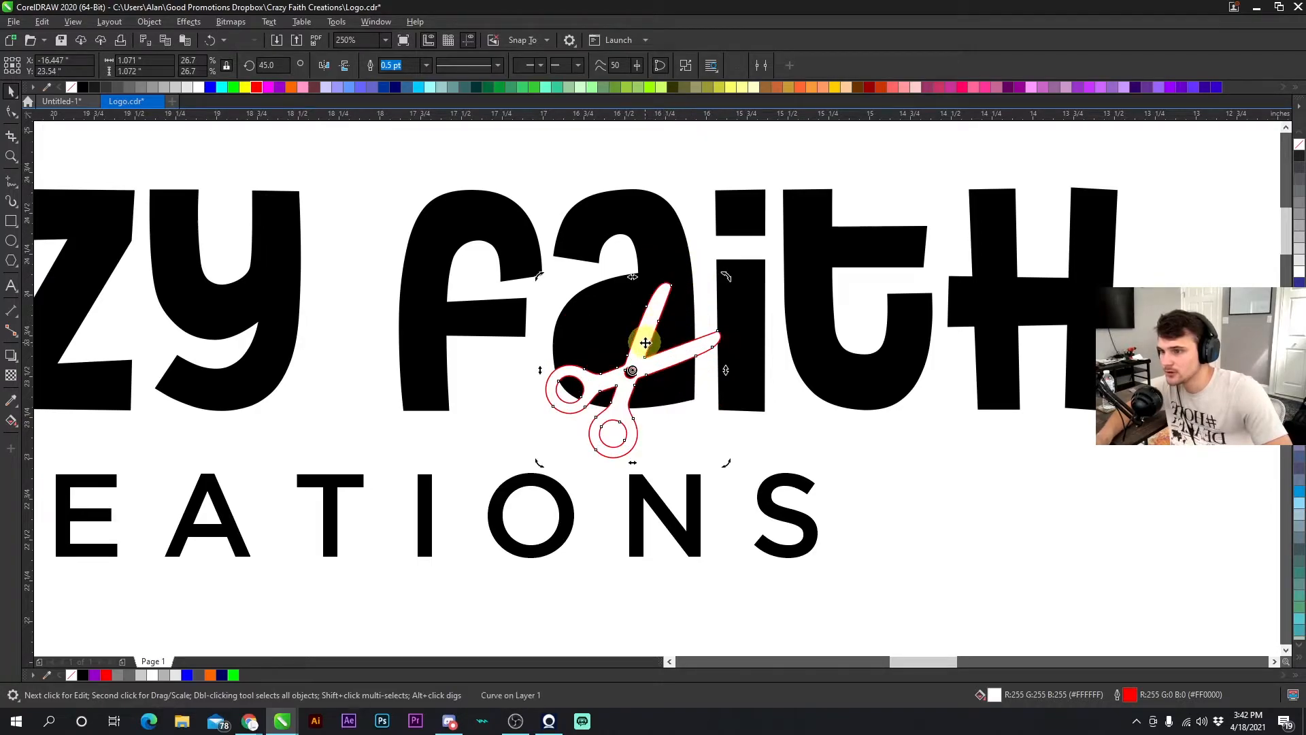
pyautogui.click(633, 335)
pyautogui.moveTo(649, 305); pyautogui.dragTo(645, 305)
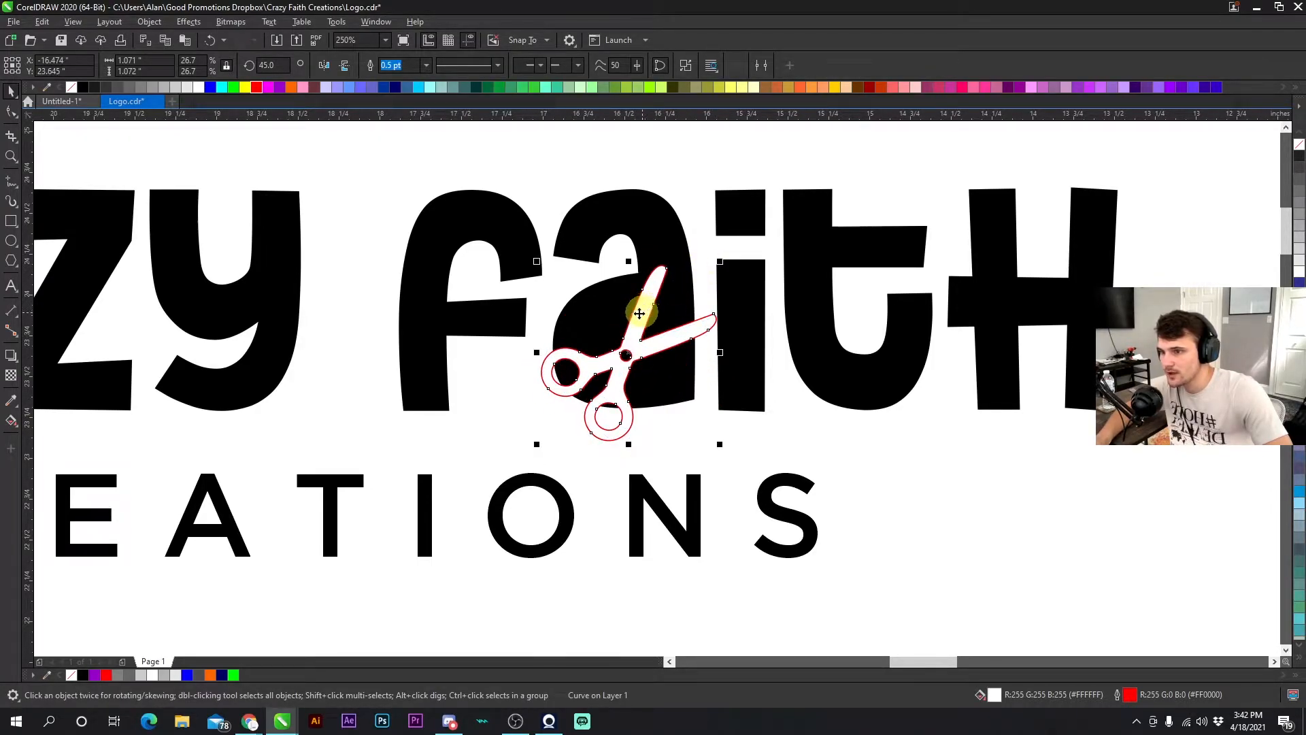
# - Nudge the scissors slightly upward into position within the letter a
pyautogui.click(175, 132)
pyautogui.scroll(-2, 680, 411)
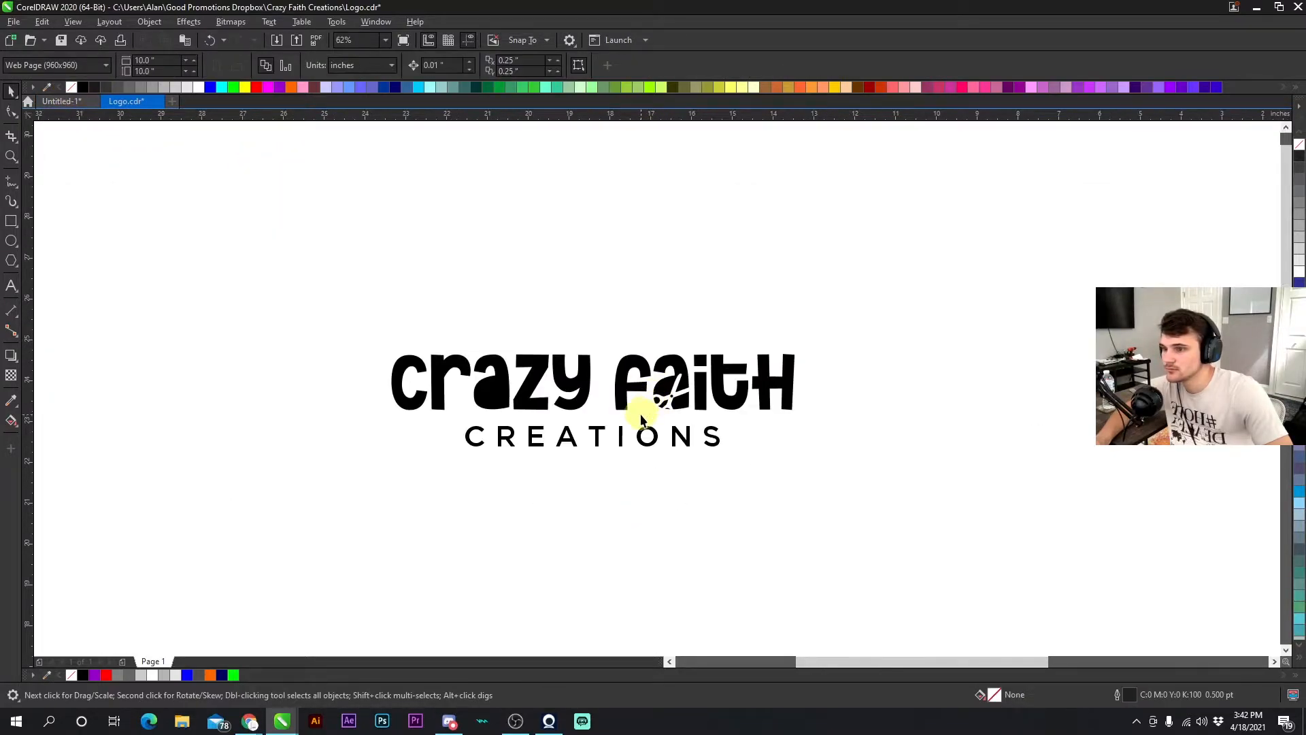
pyautogui.scroll(2, 681, 384)
pyautogui.click(659, 389)
pyautogui.moveTo(659, 389)
pyautogui.mouseDown()
pyautogui.moveTo(640, 390)
pyautogui.moveTo(684, 370)
pyautogui.moveTo(659, 380)
pyautogui.mouseUp()
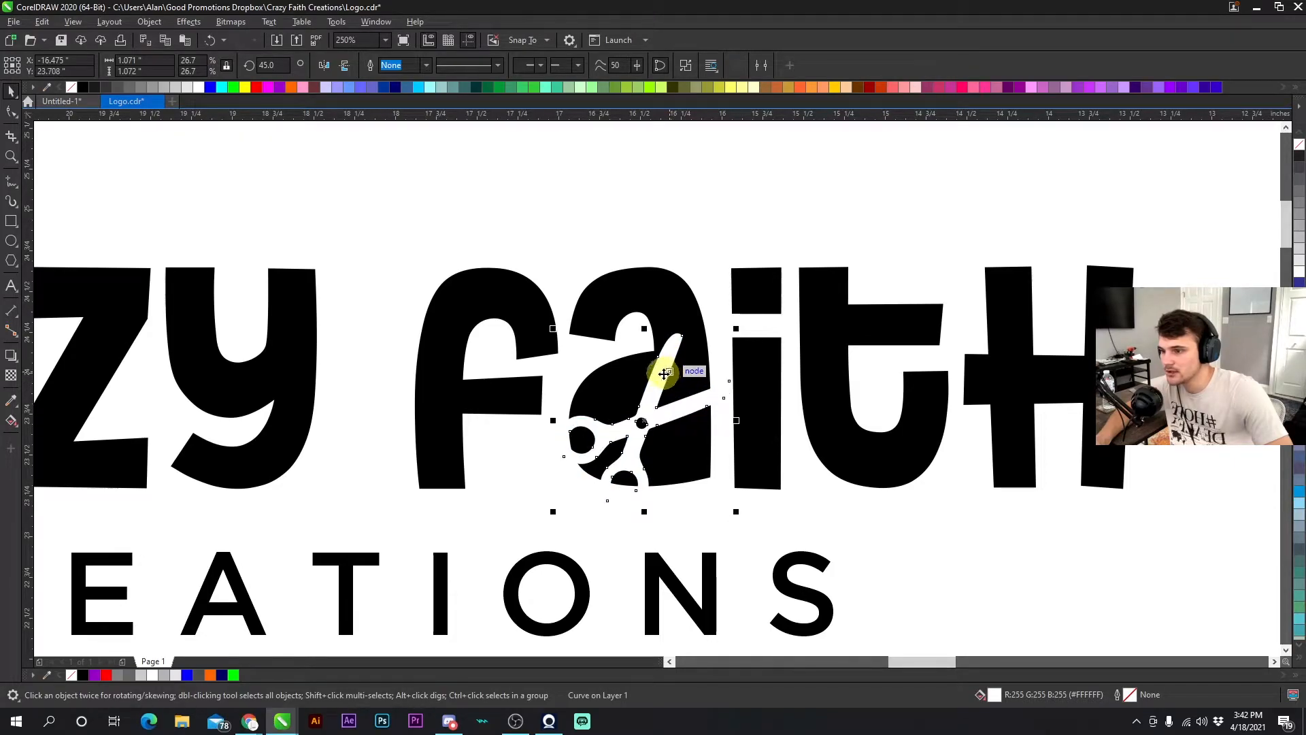
pyautogui.scroll(3, 572, 443)
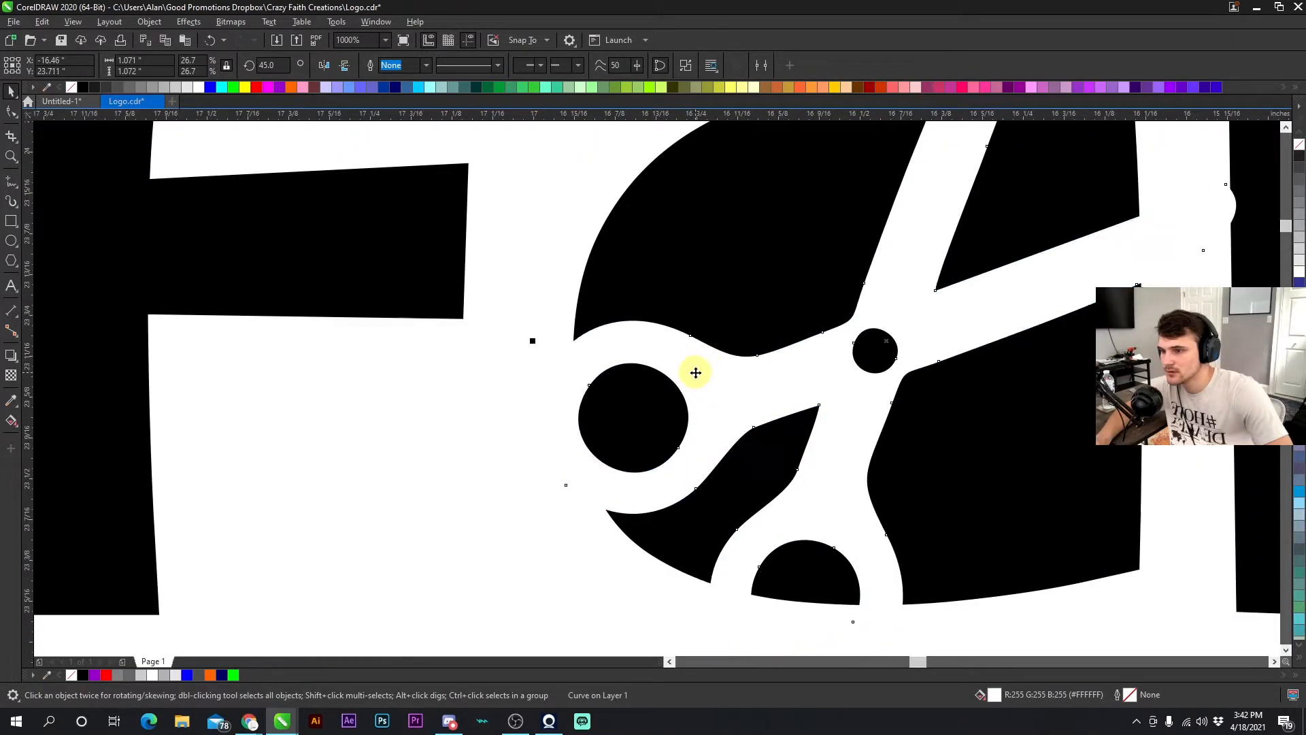
pyautogui.scroll(-6, 695, 372)
pyautogui.press('Escape')
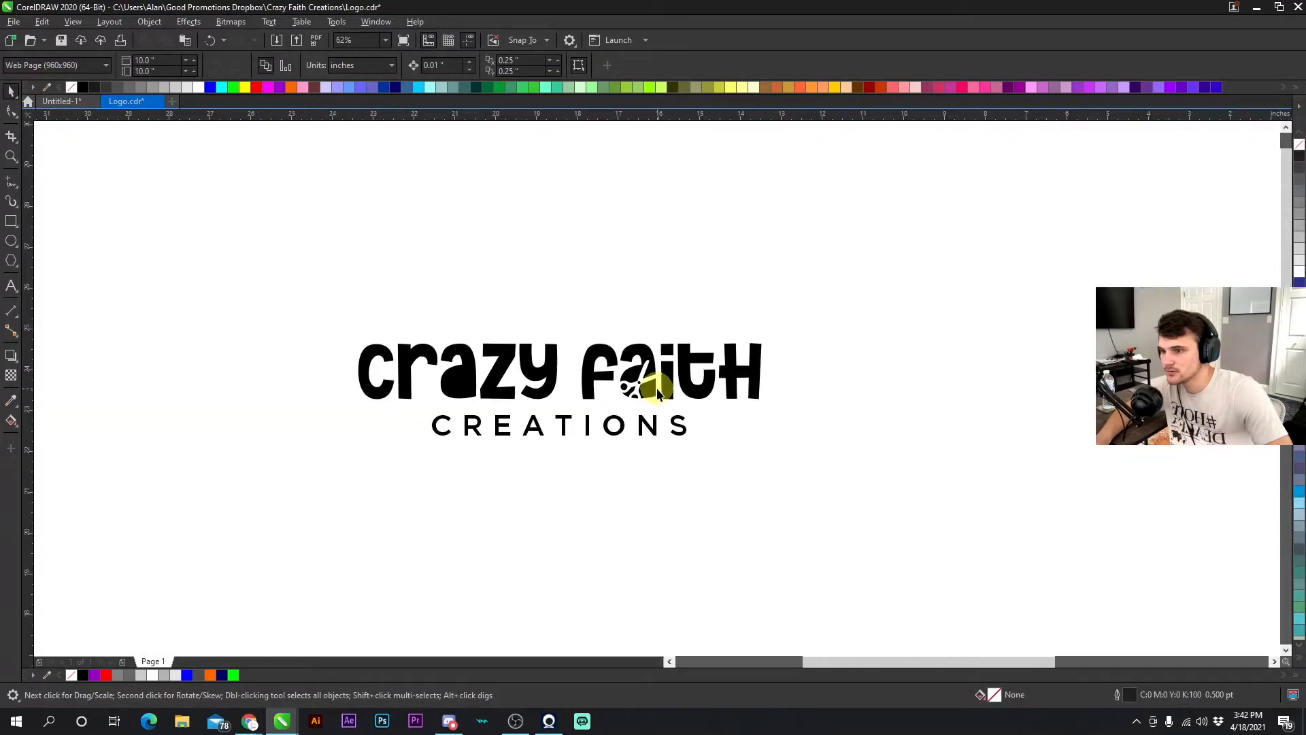
pyautogui.scroll(5, 660, 400)
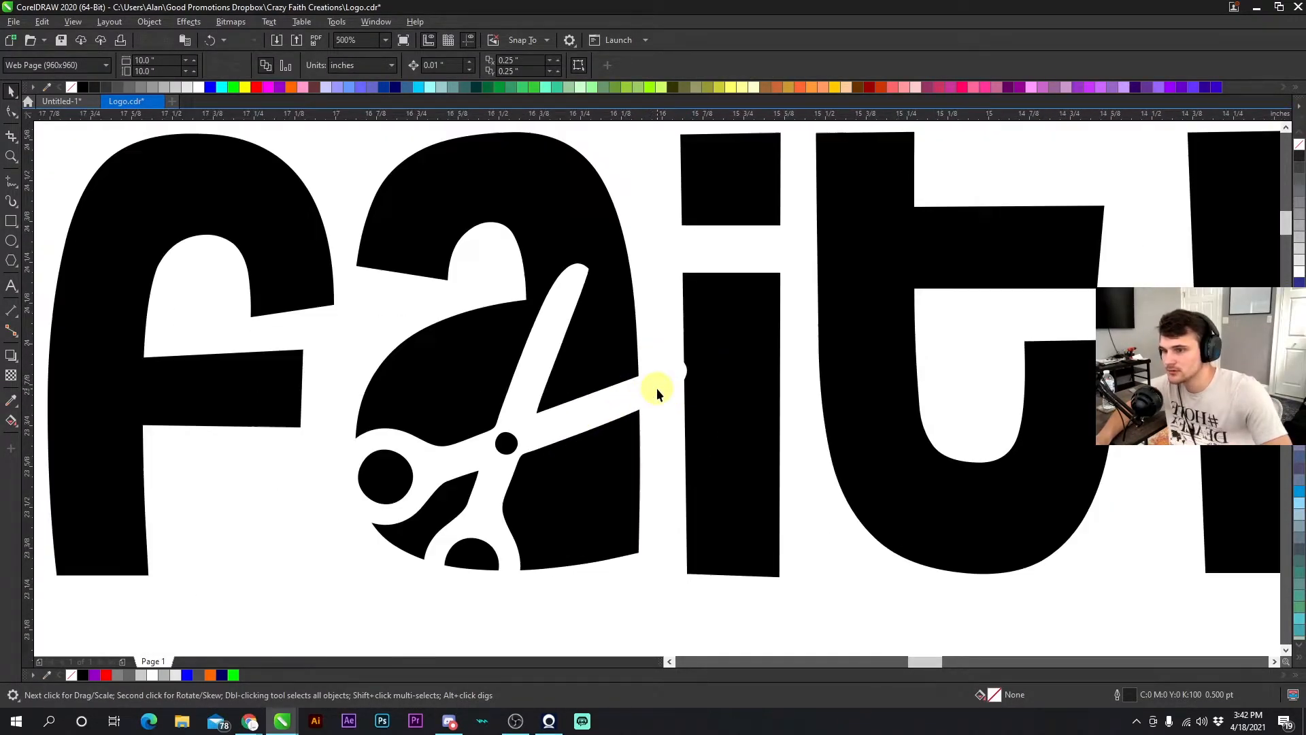
pyautogui.moveTo(657, 393)
pyautogui.mouseDown()
pyautogui.moveTo(653, 380)
pyautogui.moveTo(652, 392)
pyautogui.mouseUp()
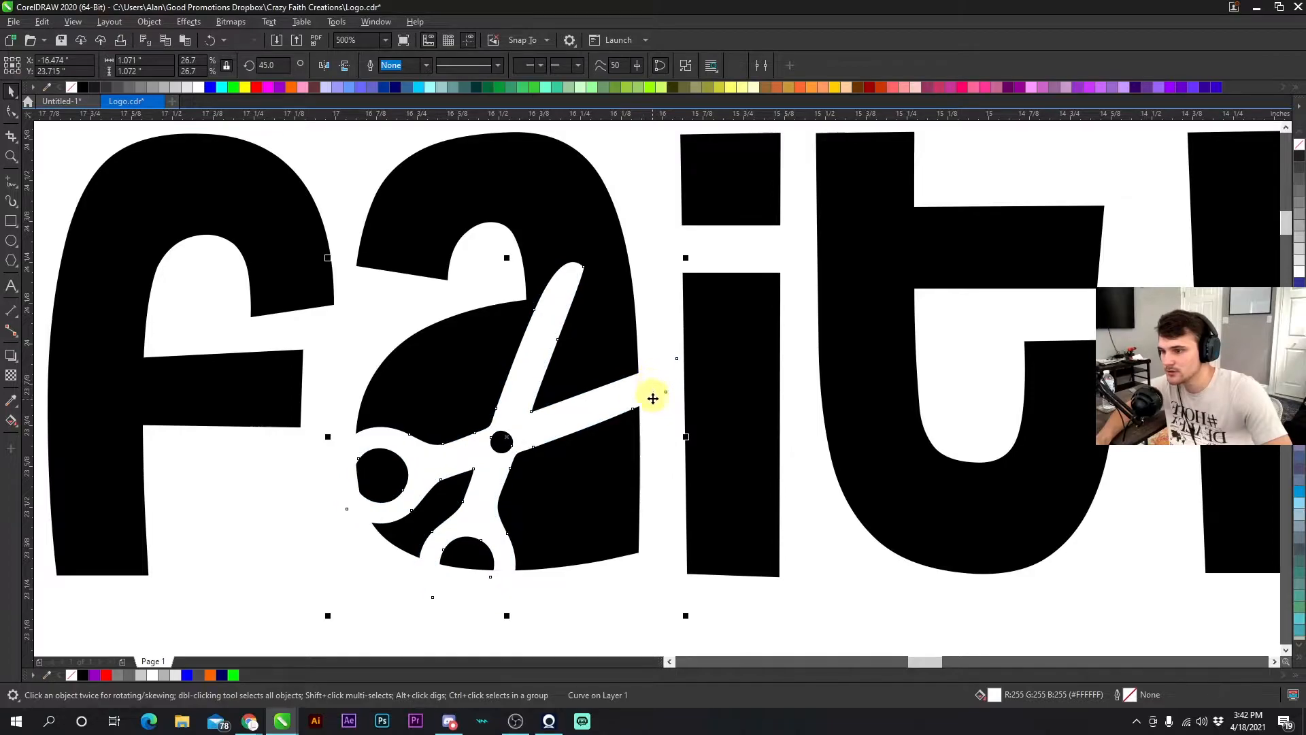
pyautogui.moveTo(542, 417); pyautogui.dragTo(549, 403)
pyautogui.click(547, 406)
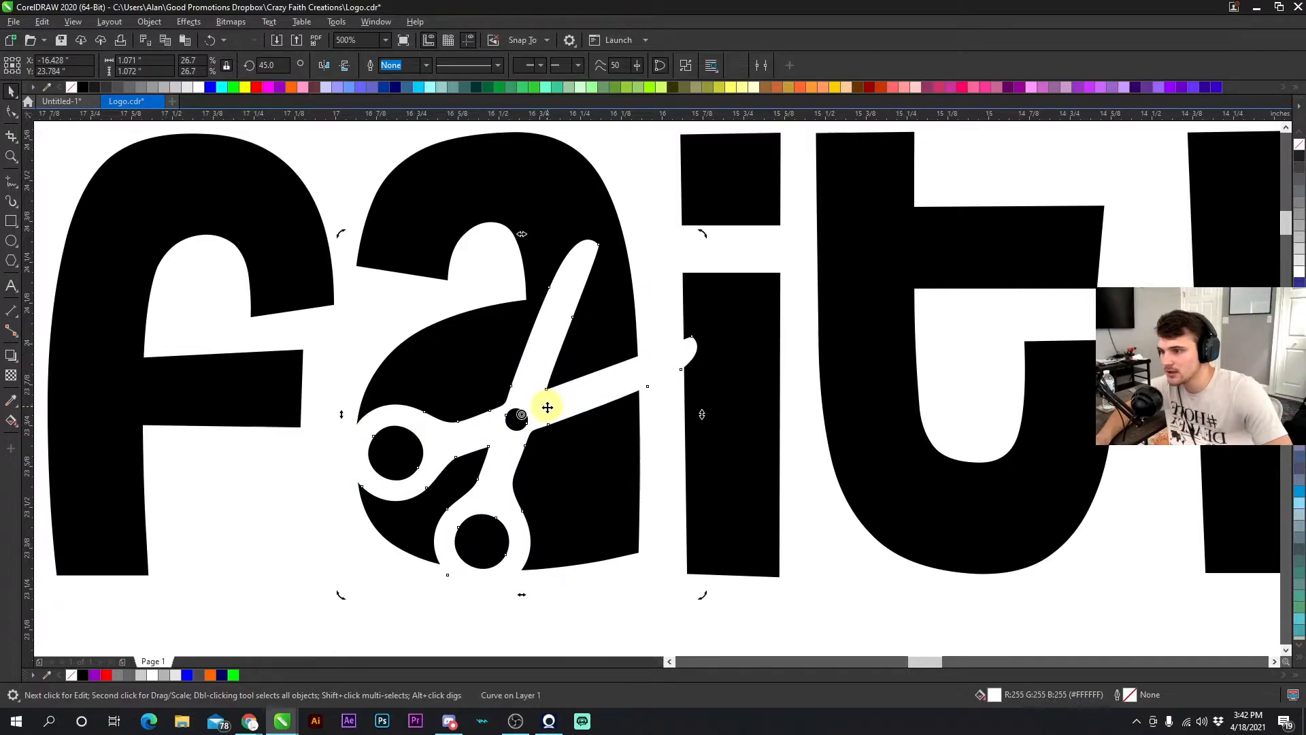
pyautogui.click(544, 411)
pyautogui.click(564, 575)
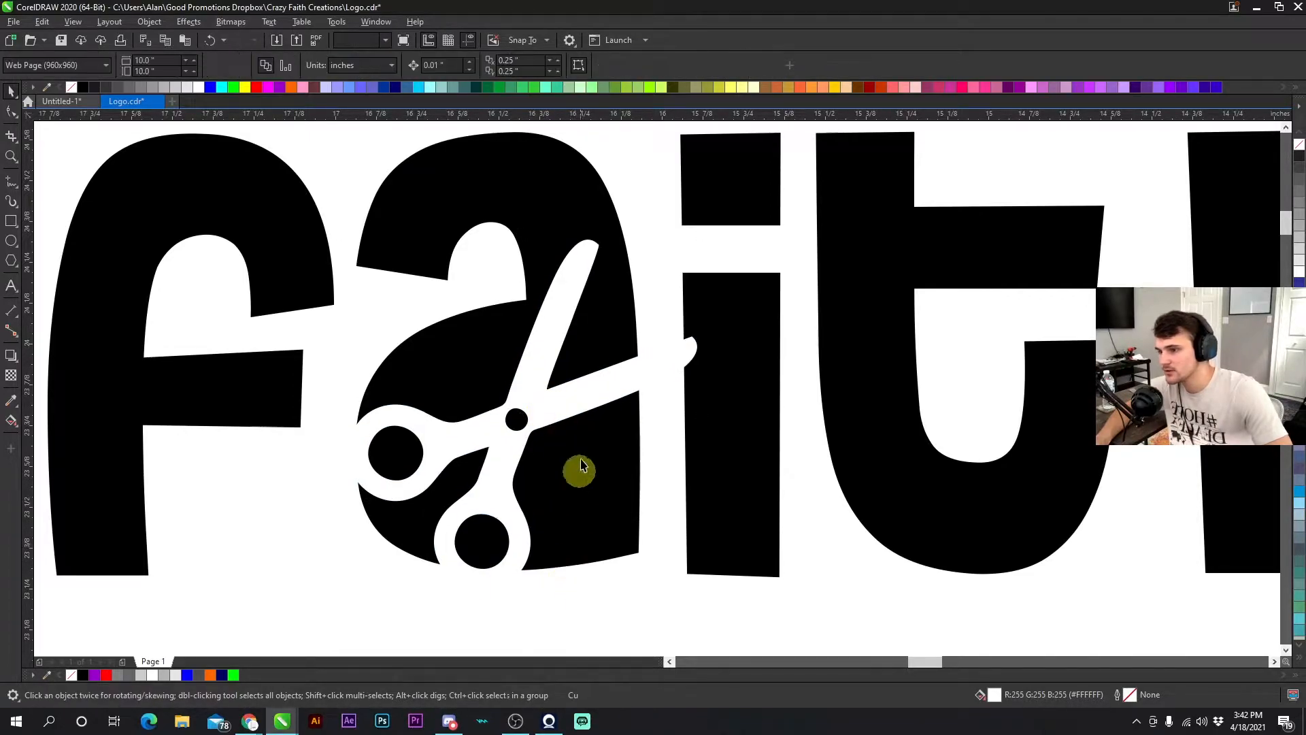
# - Place an orange copy of the scissors off to the right of the logo
pyautogui.scroll(-4, 655, 393)
pyautogui.moveTo(655, 393); pyautogui.dragTo(1055, 253)
pyautogui.click(292, 87)
pyautogui.click(1074, 260)
pyautogui.moveTo(1104, 206); pyautogui.dragTo(1163, 280)
# - Cut off the rounded tip of the scissors' long blade by deleting its end nodes and straightening the edge
pyautogui.click(678, 408)
pyautogui.click(679, 408)
pyautogui.scroll(4, 673, 401)
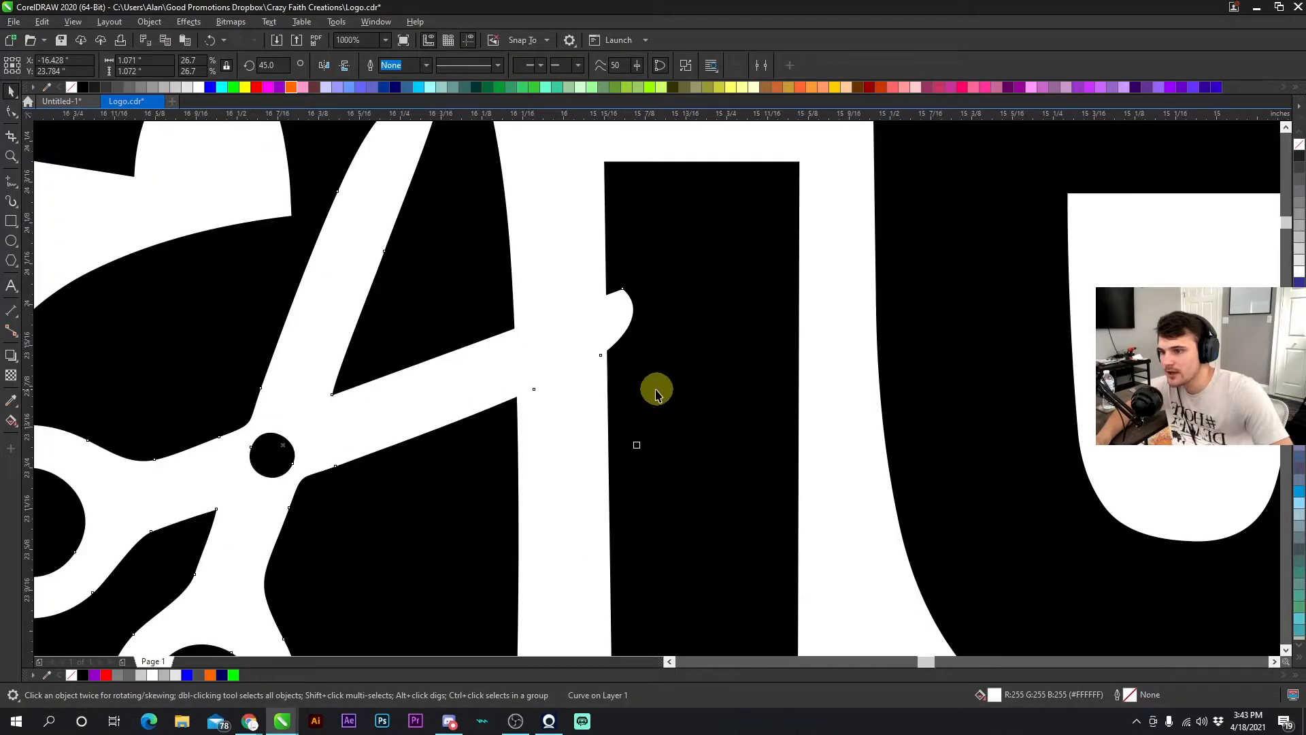
pyautogui.doubleClick(657, 389)
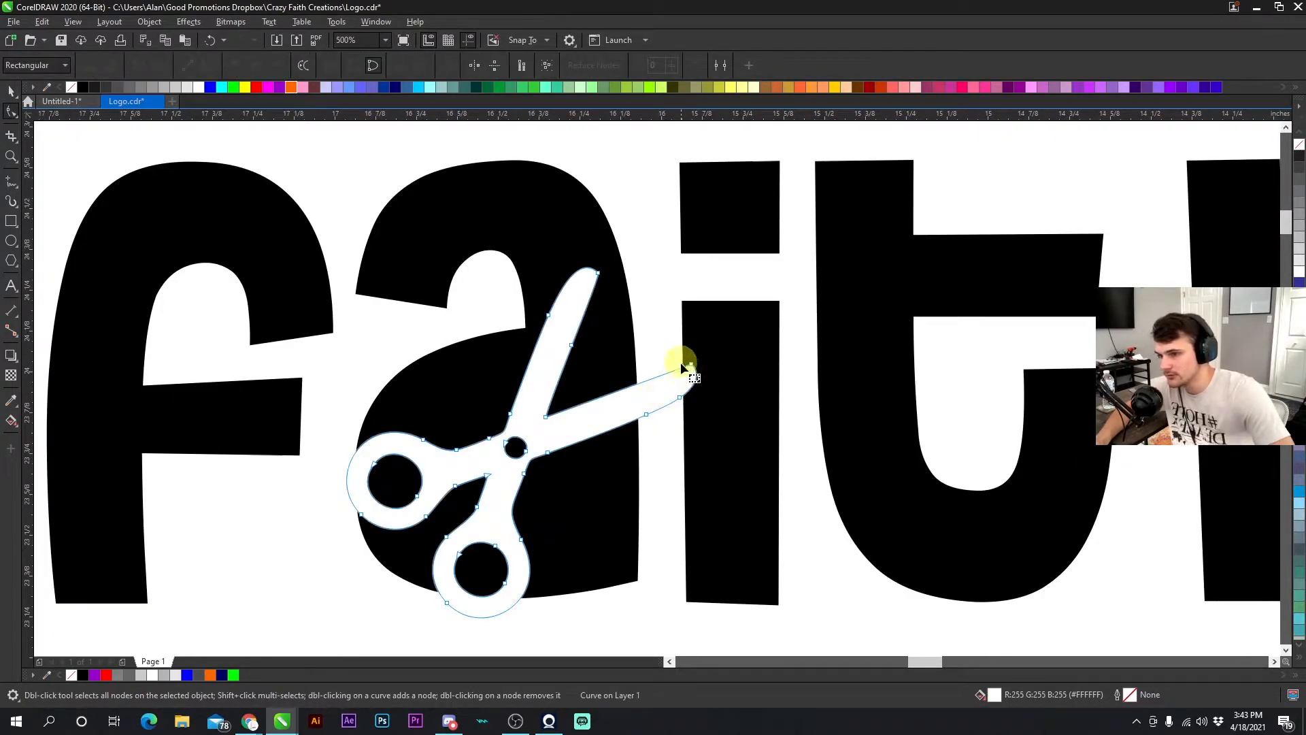
pyautogui.click(11, 91)
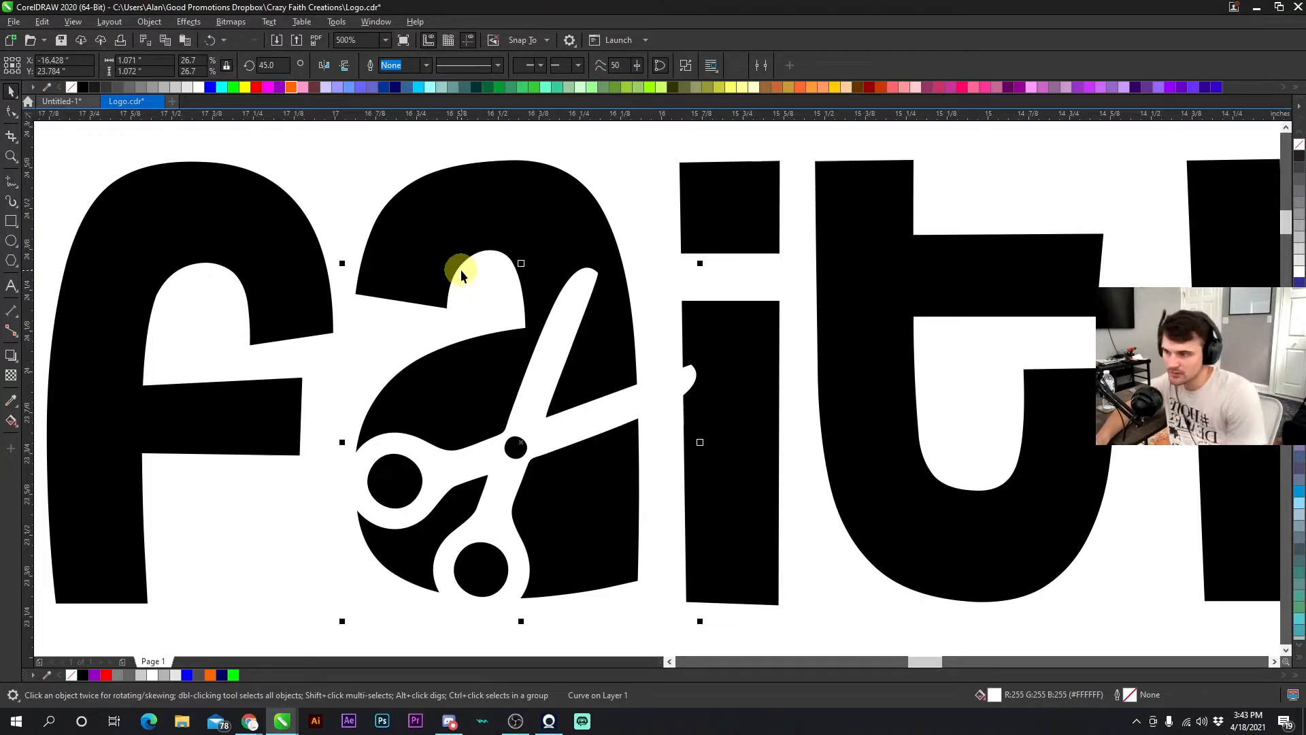
pyautogui.doubleClick(673, 385)
pyautogui.click(10, 91)
pyautogui.click(660, 392)
pyautogui.doubleClick(663, 394)
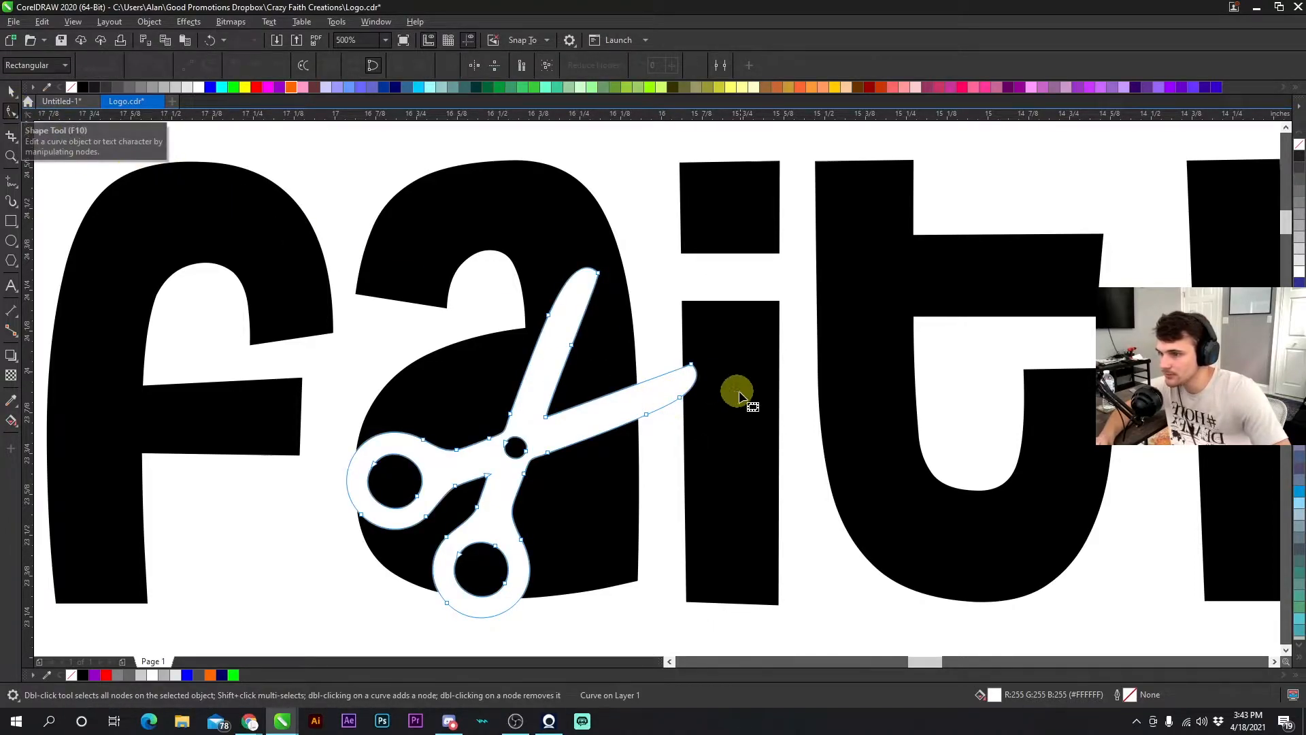
pyautogui.scroll(2, 645, 414)
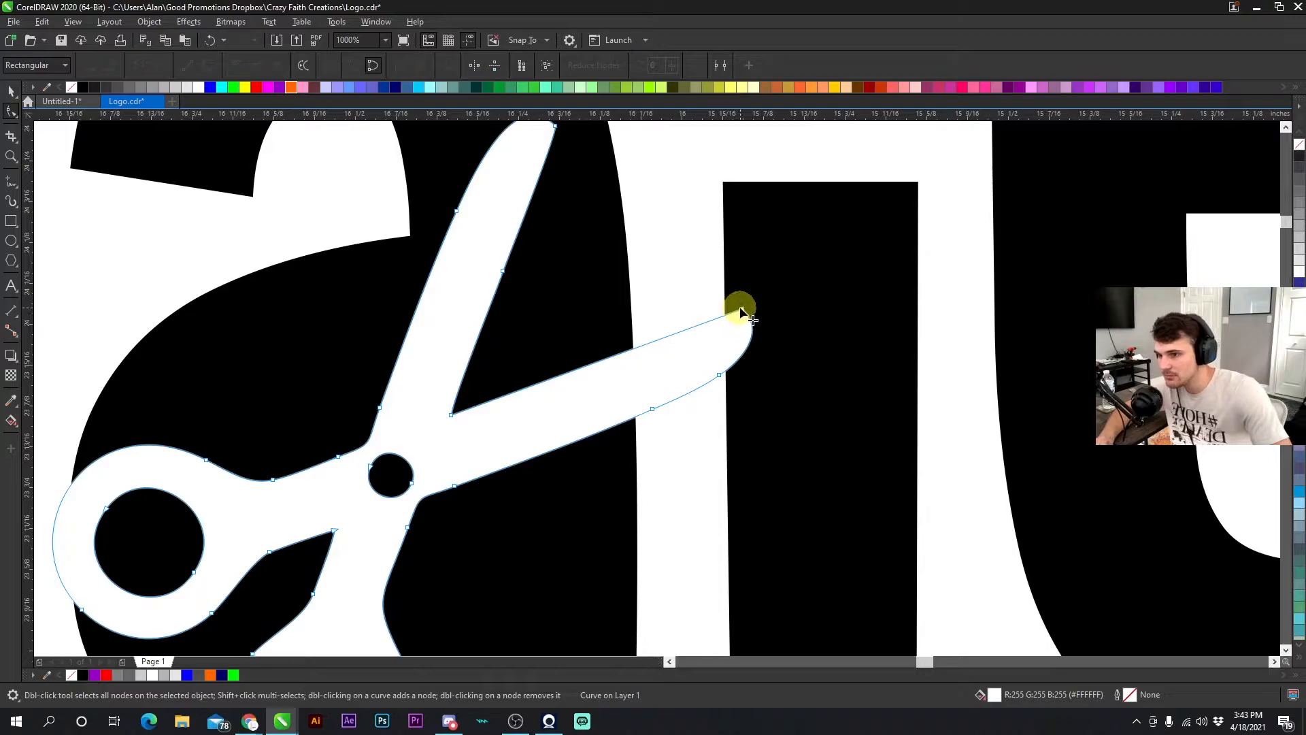
pyautogui.doubleClick(646, 343)
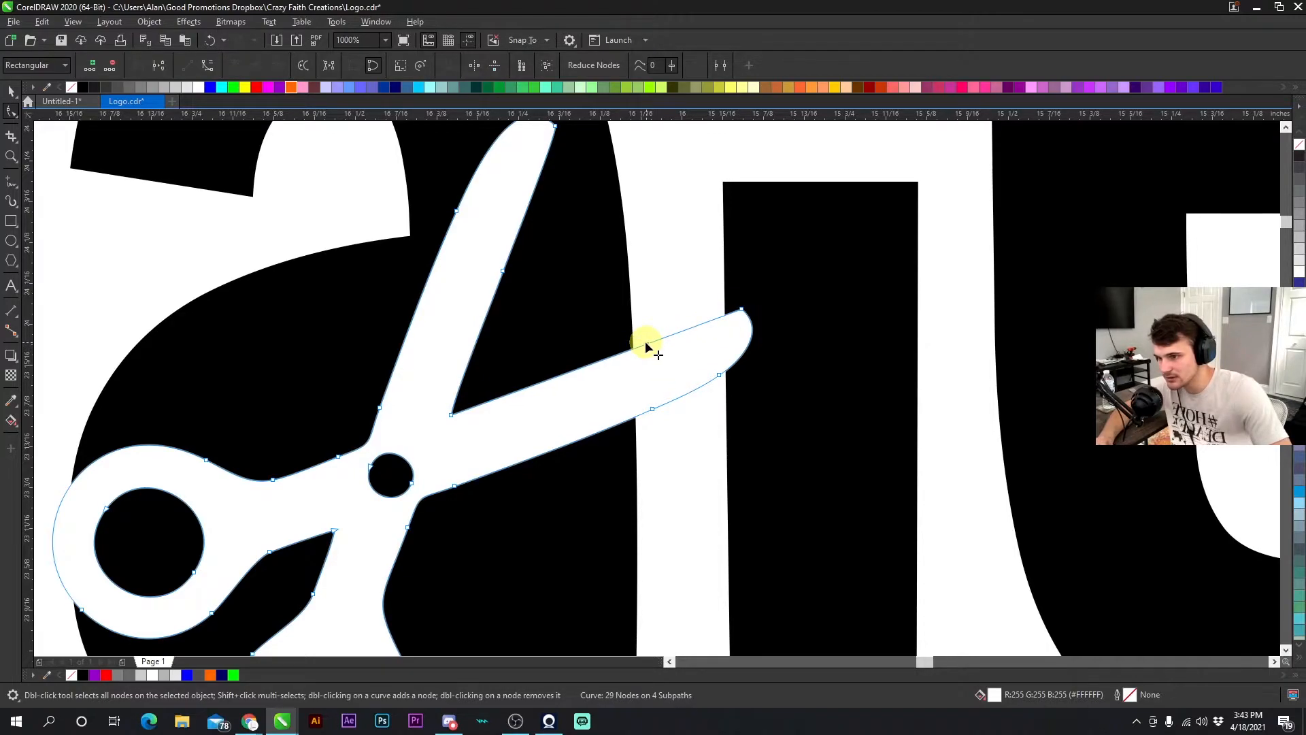
pyautogui.click(741, 311)
pyautogui.moveTo(740, 310); pyautogui.dragTo(673, 330)
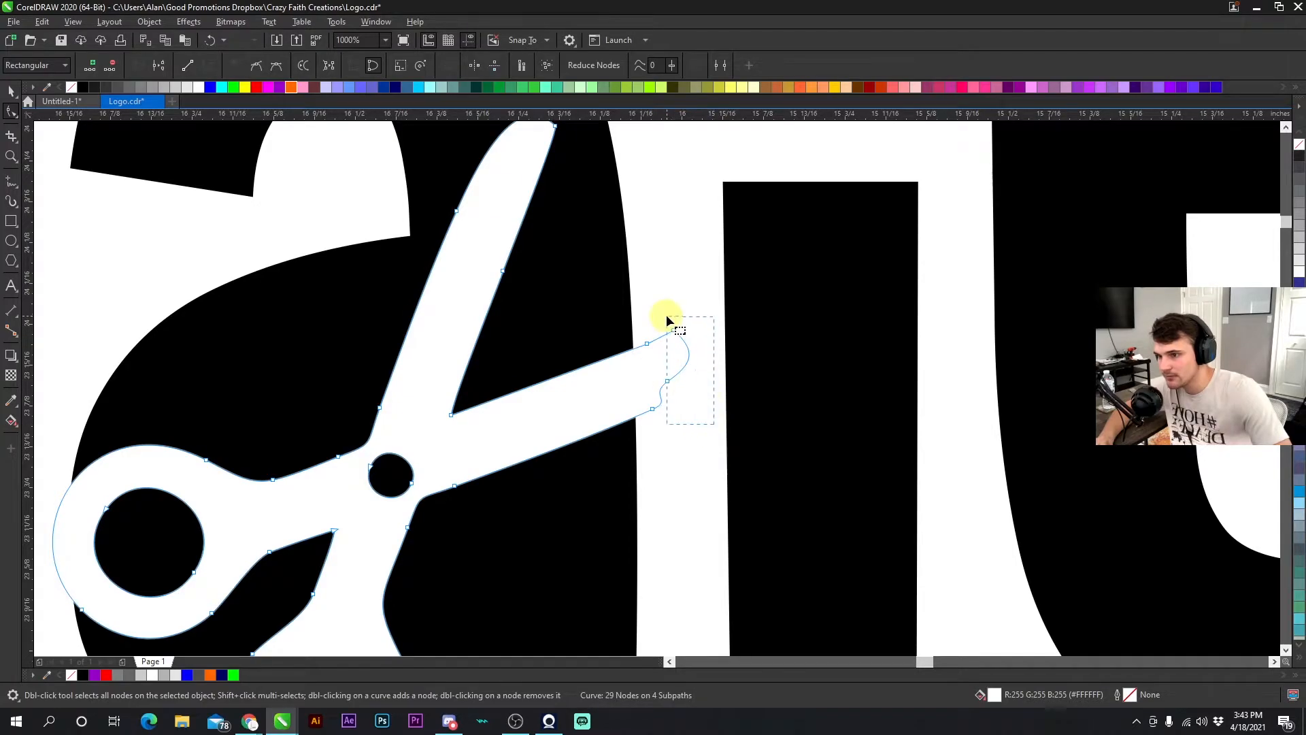
pyautogui.press('Delete')
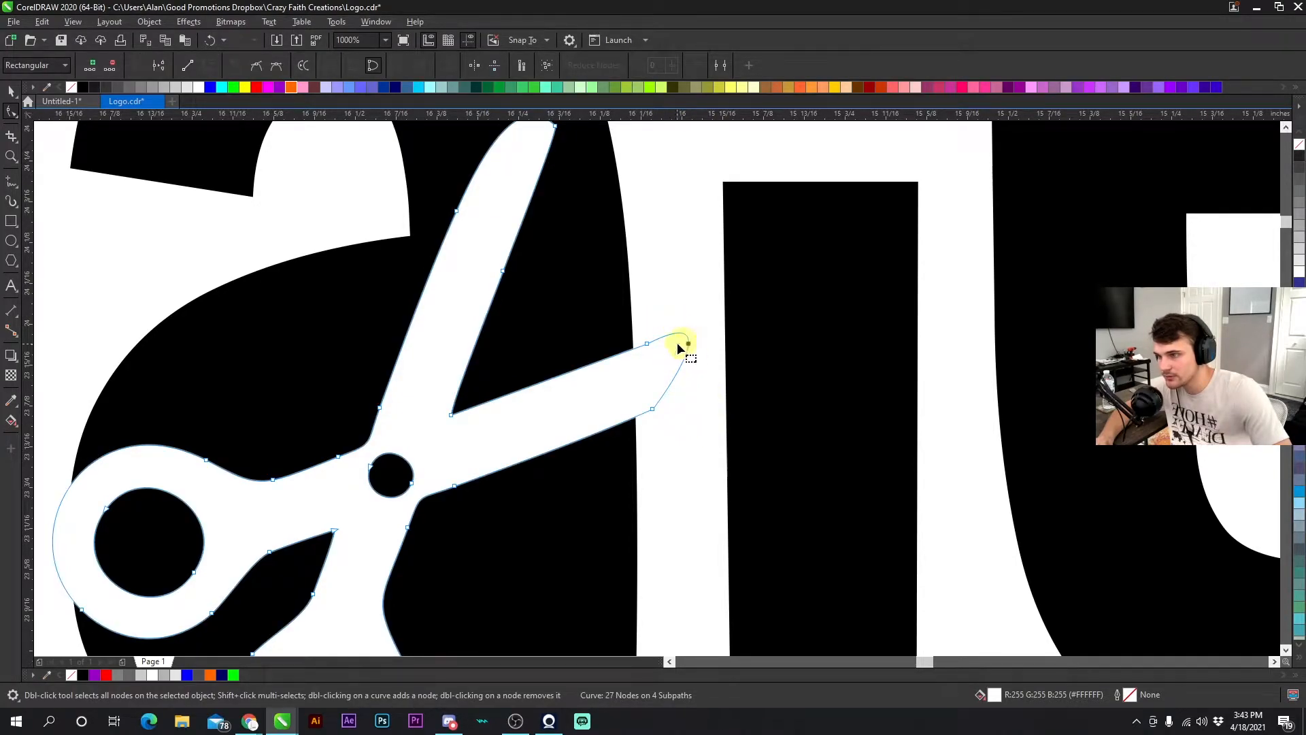
pyautogui.click(187, 68)
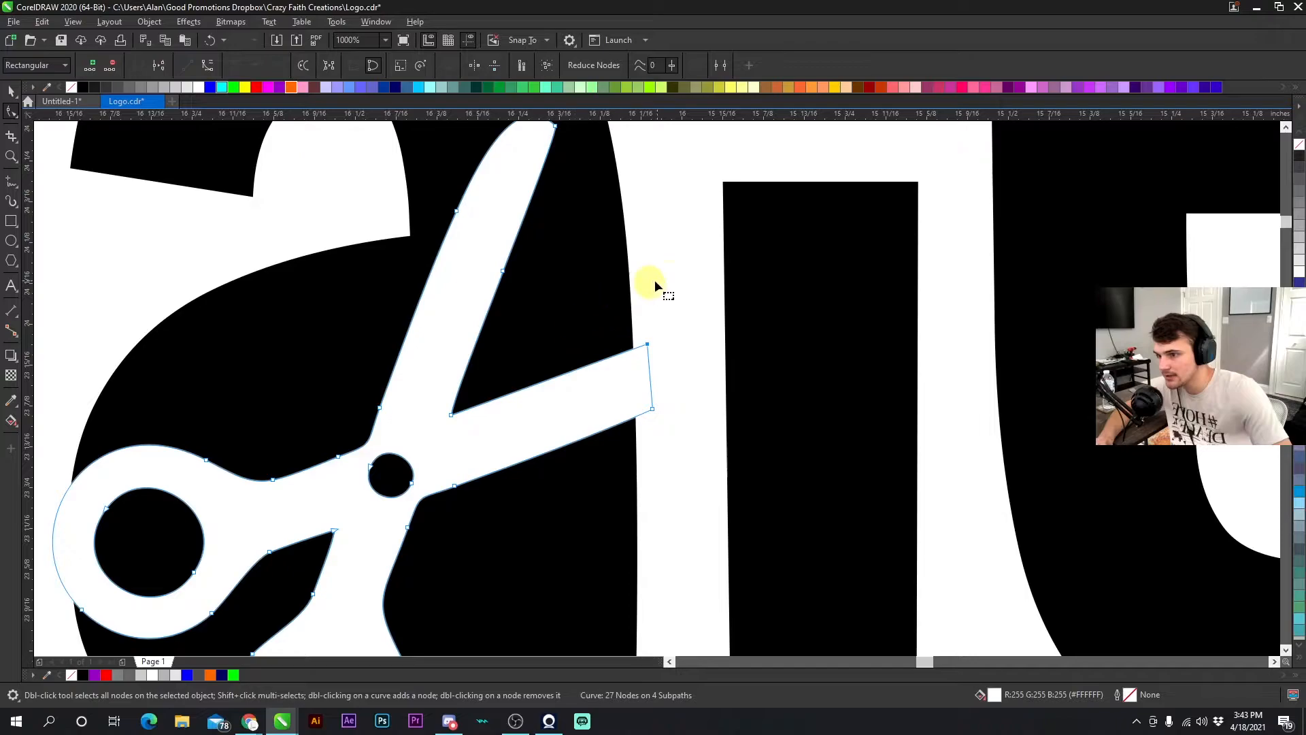
pyautogui.scroll(-2, 643, 421)
pyautogui.scroll(1, 655, 381)
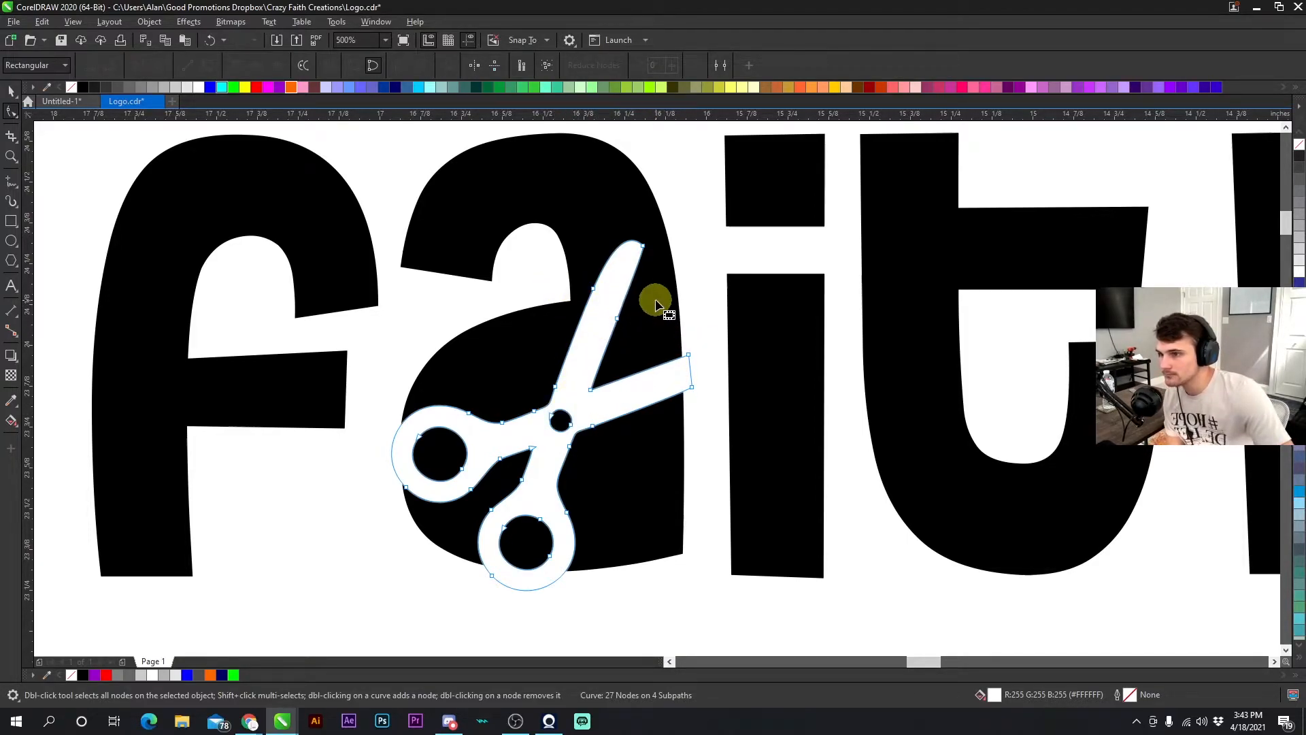
pyautogui.click(11, 92)
pyautogui.press('Escape')
pyautogui.scroll(-2, 563, 423)
pyautogui.scroll(1, 657, 388)
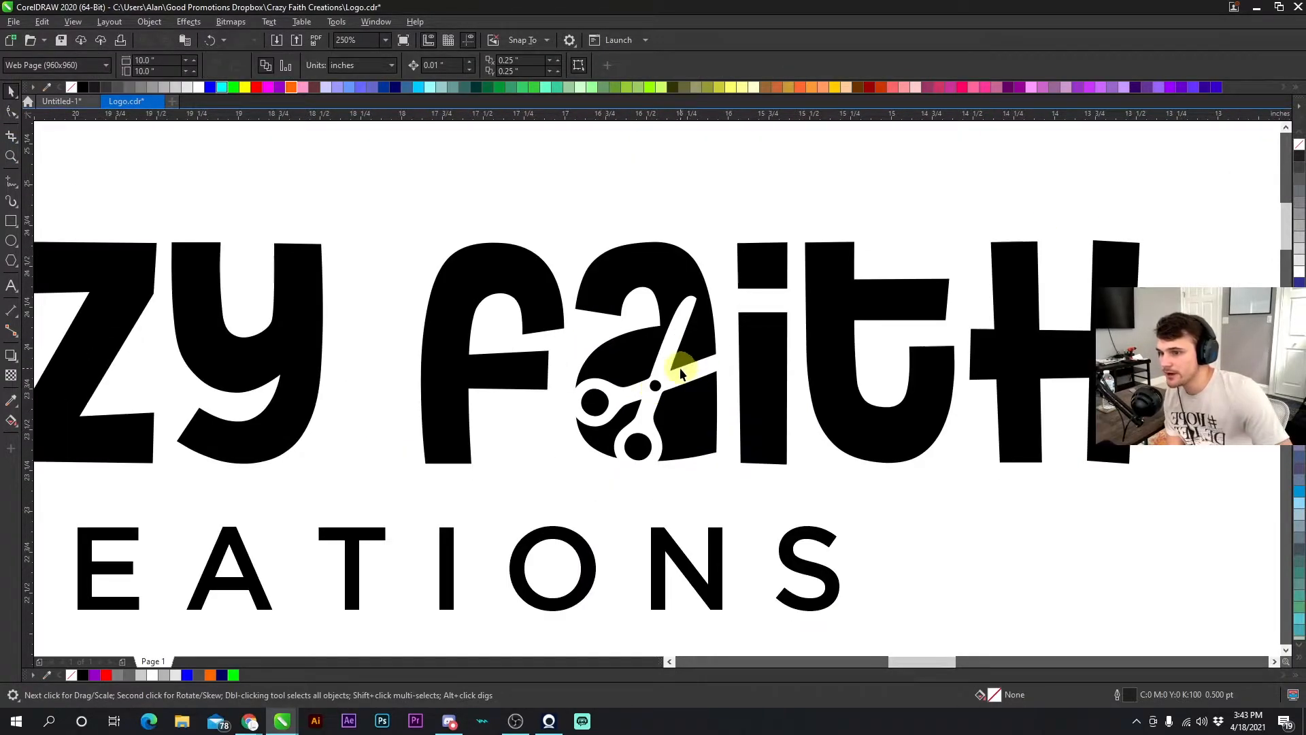
pyautogui.scroll(-2, 657, 391)
pyautogui.scroll(1, 652, 380)
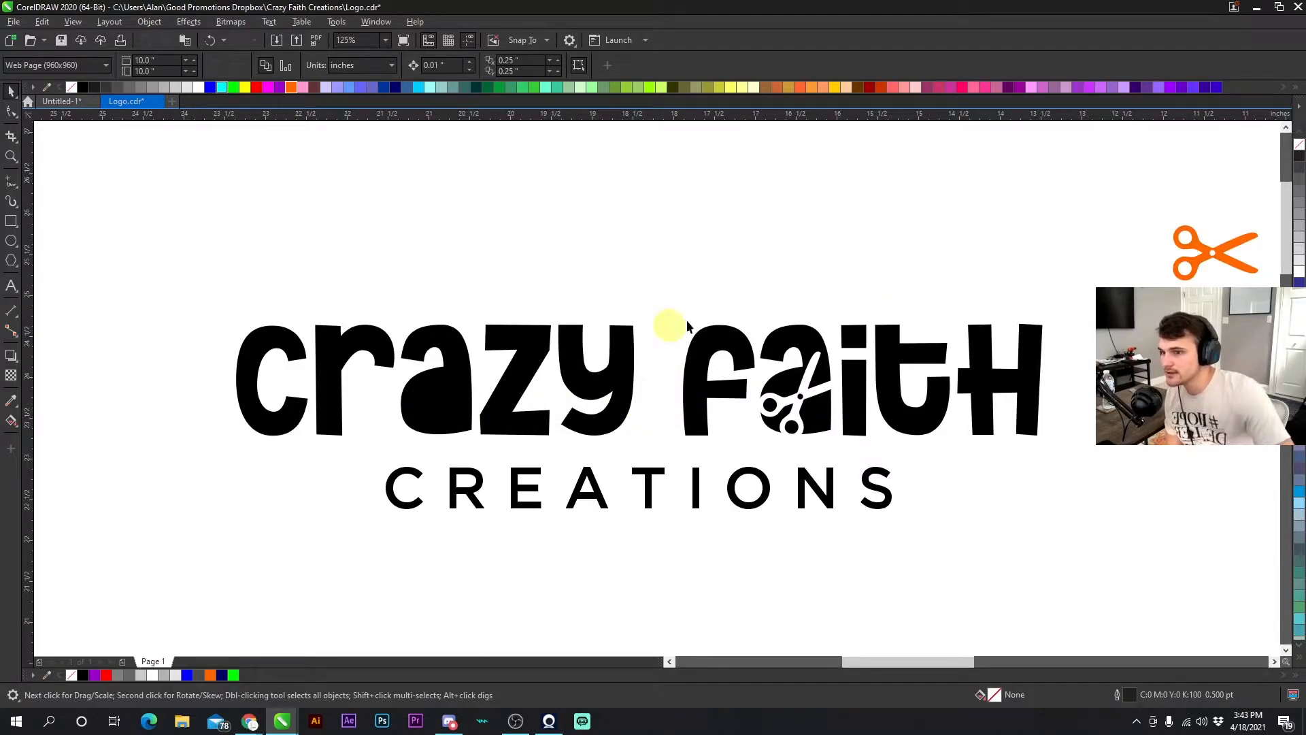
pyautogui.scroll(-2, 651, 336)
pyautogui.scroll(2, 655, 389)
# - Switch to the browser and search Google Images for glue gun vector
pyautogui.moveTo(251, 729)
pyautogui.click(291, 646)
pyautogui.doubleClick(465, 114)
pyautogui.write('glu')
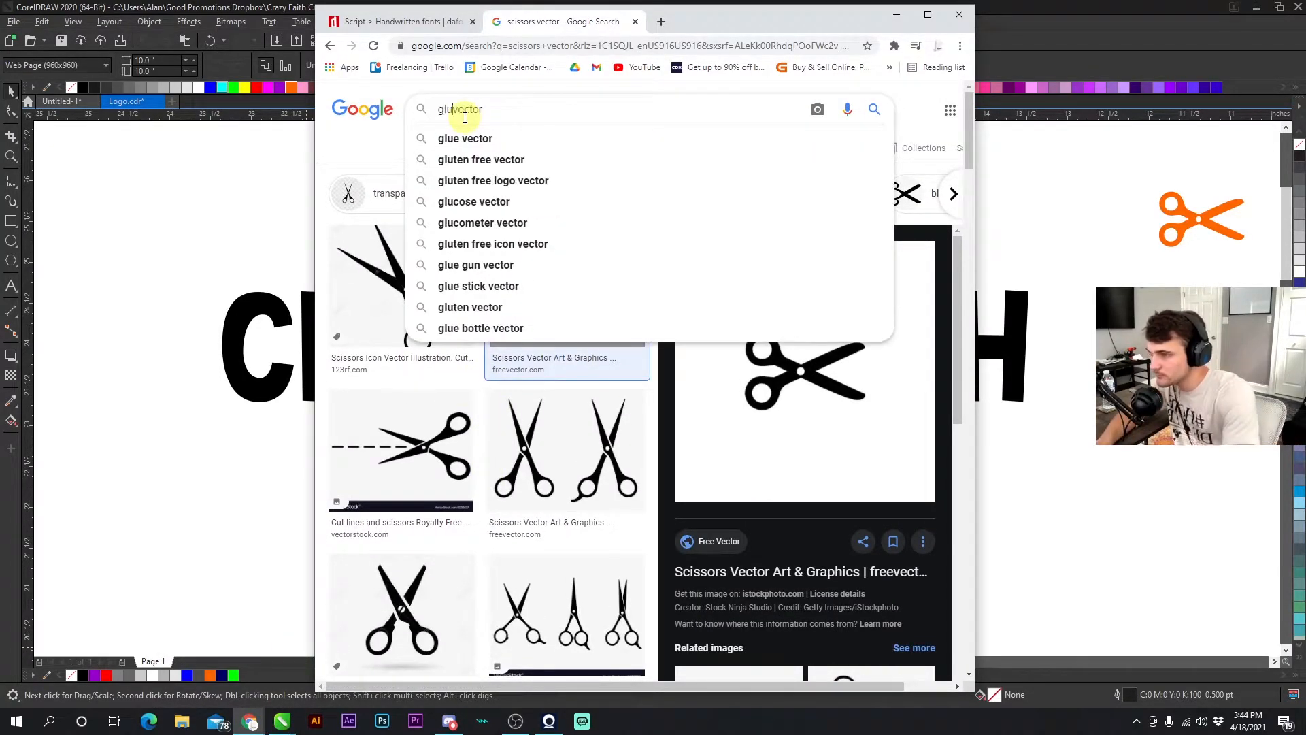
pyautogui.write('e gun')
pyautogui.press('Return')
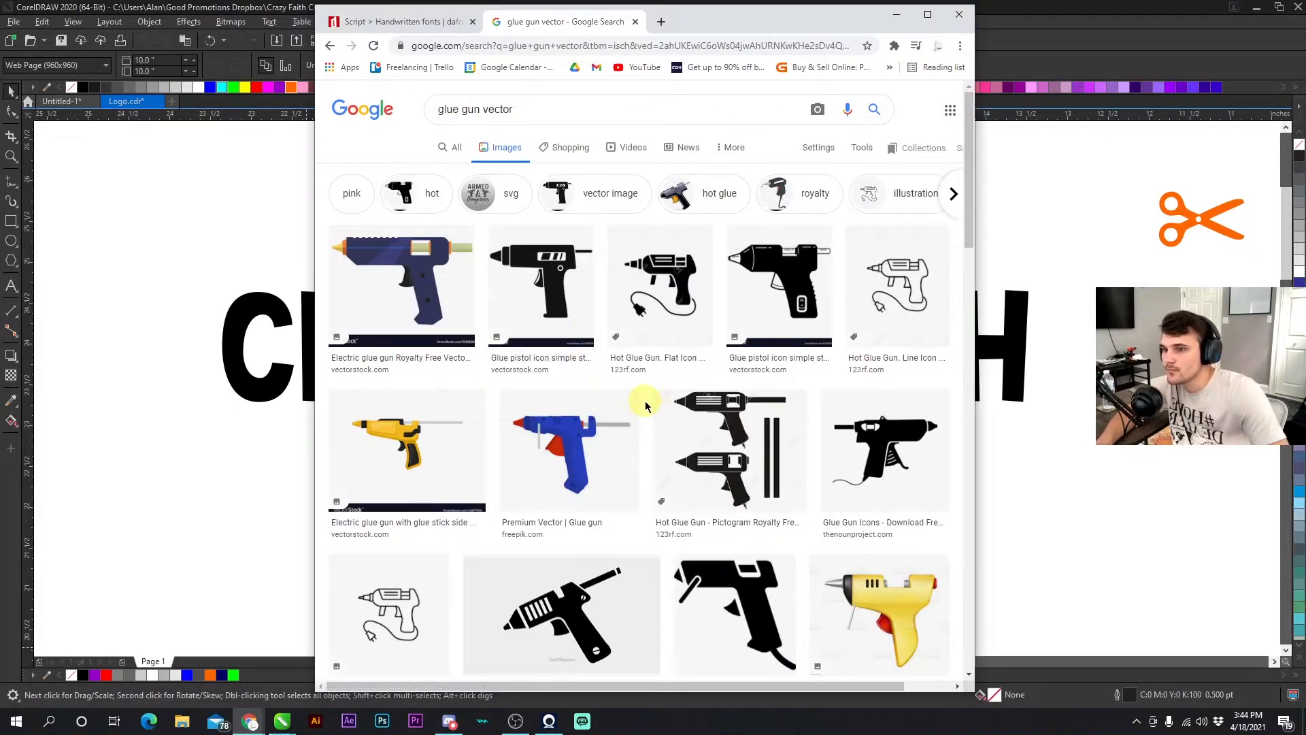
pyautogui.scroll(-3, 645, 406)
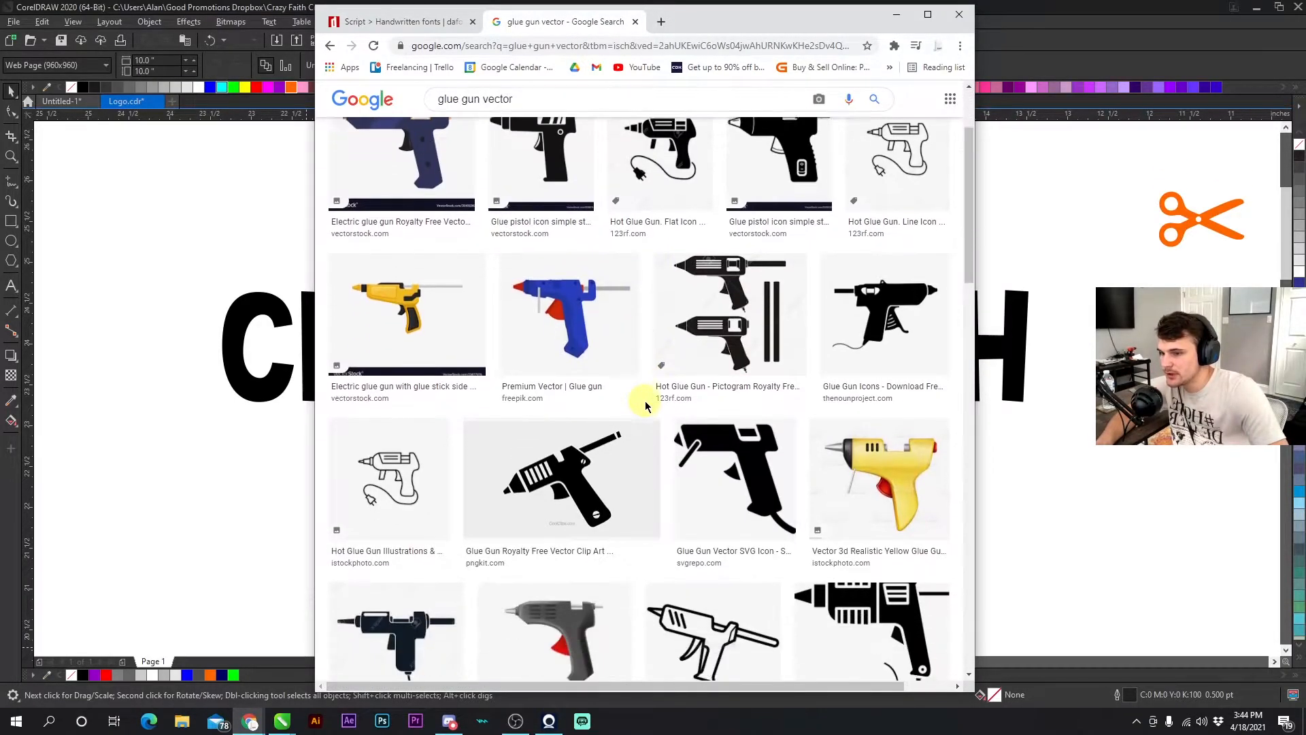
# - Browse the glue gun vector image results while arranging the browser beside the drawing
pyautogui.scroll(-4, 645, 406)
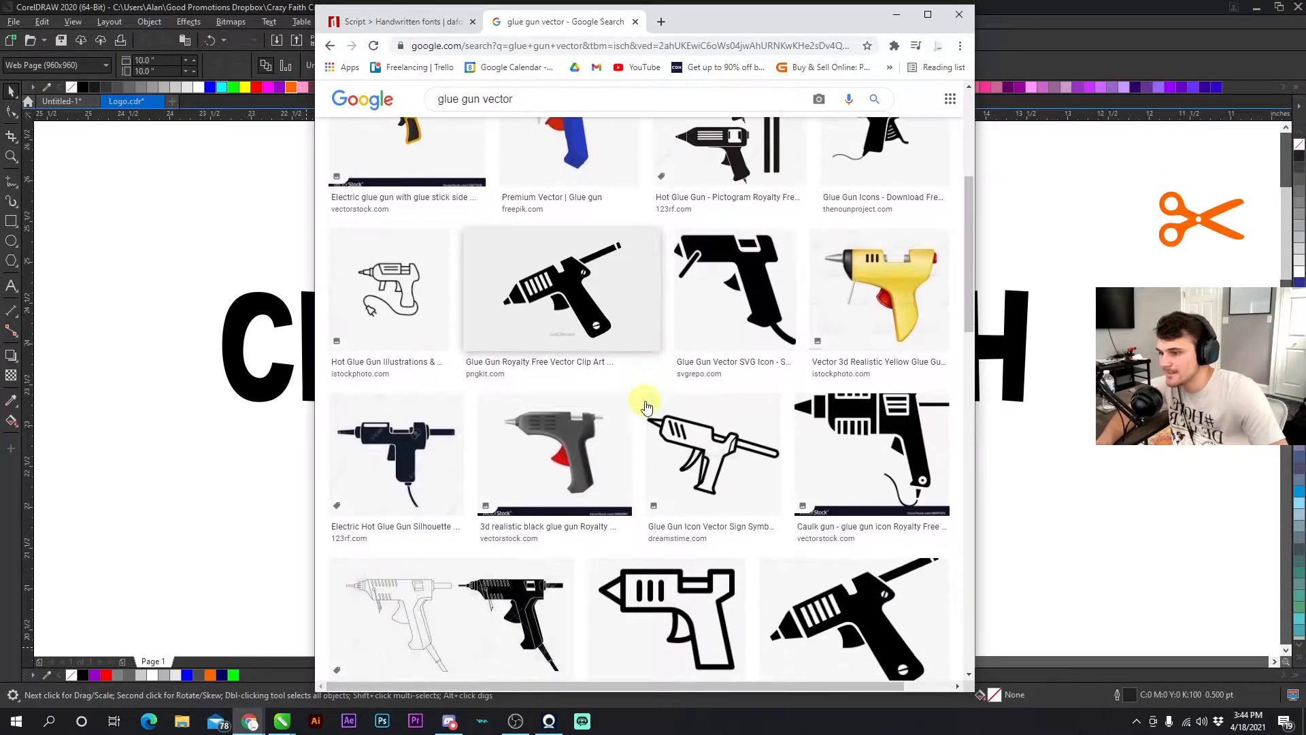
pyautogui.moveTo(684, 26); pyautogui.dragTo(1046, 106)
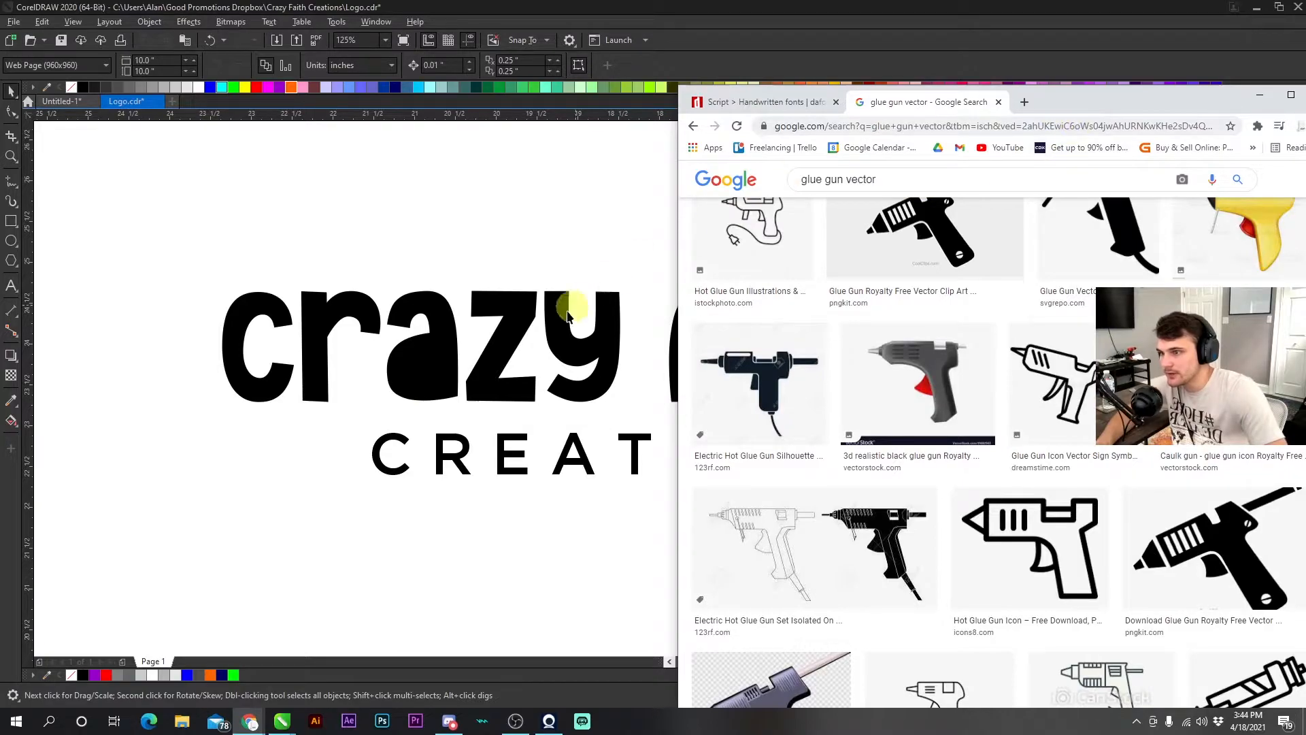
pyautogui.moveTo(1052, 108); pyautogui.dragTo(1016, 60)
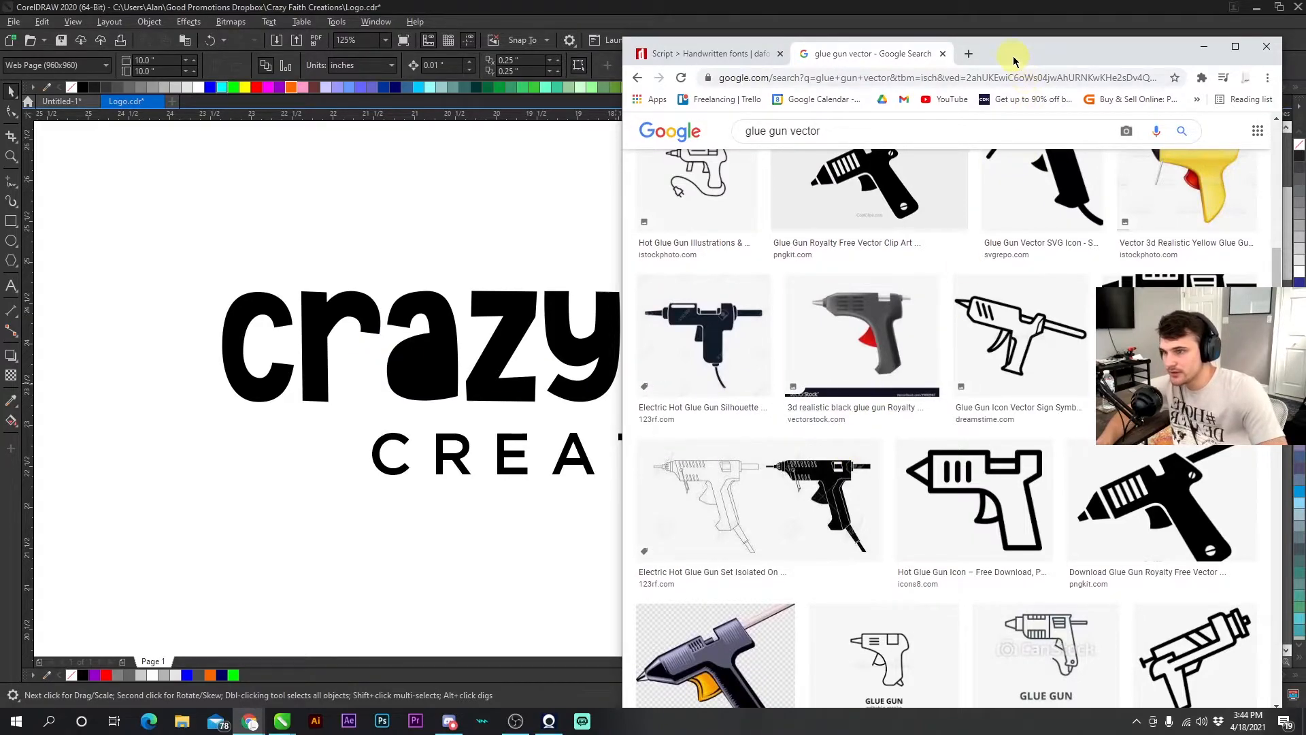
pyautogui.moveTo(1084, 53); pyautogui.dragTo(932, 50)
pyautogui.scroll(-5, 852, 306)
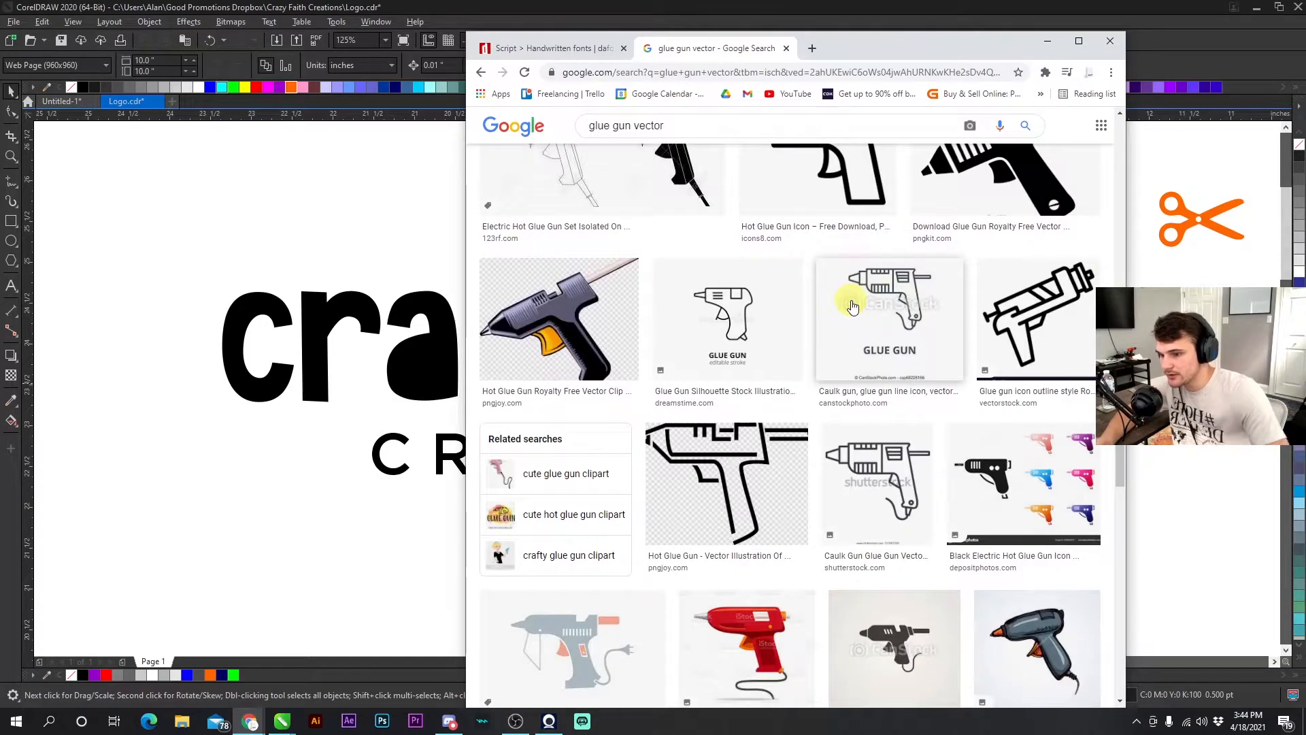
pyautogui.scroll(-7, 852, 306)
pyautogui.scroll(-7, 849, 348)
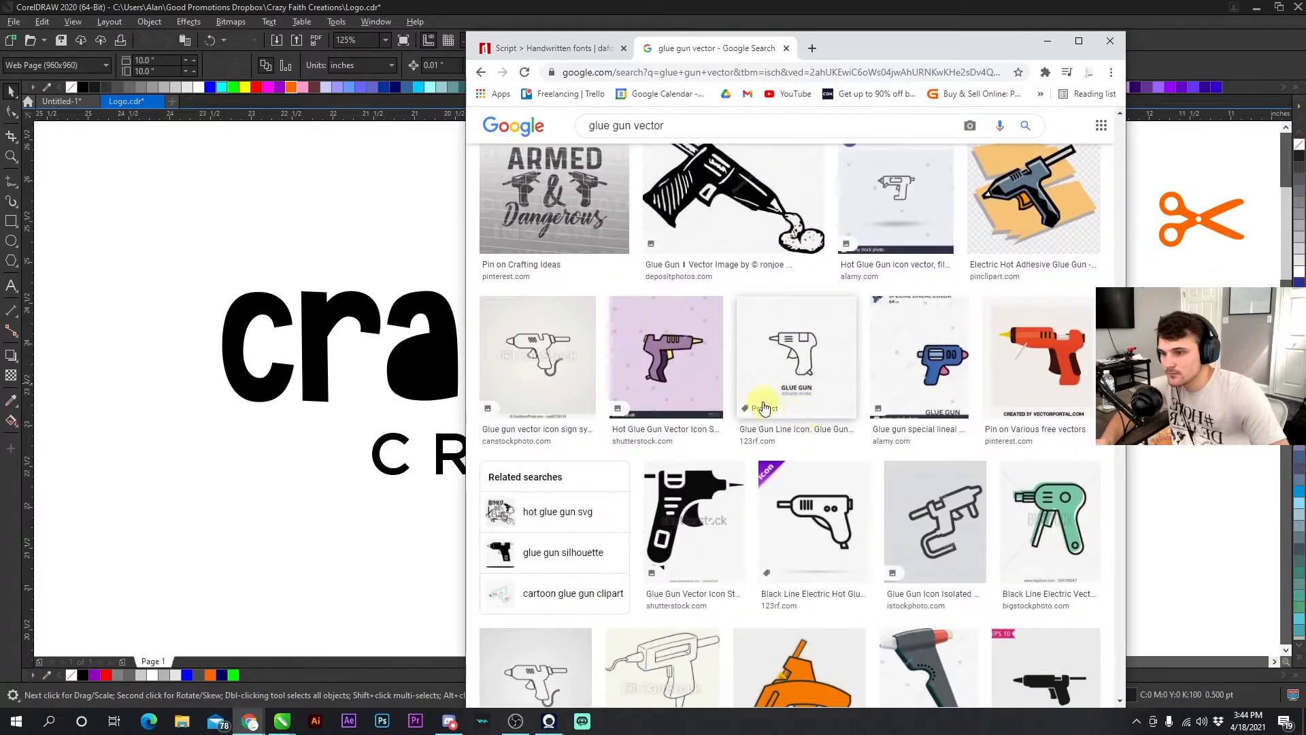
pyautogui.scroll(-2, 765, 408)
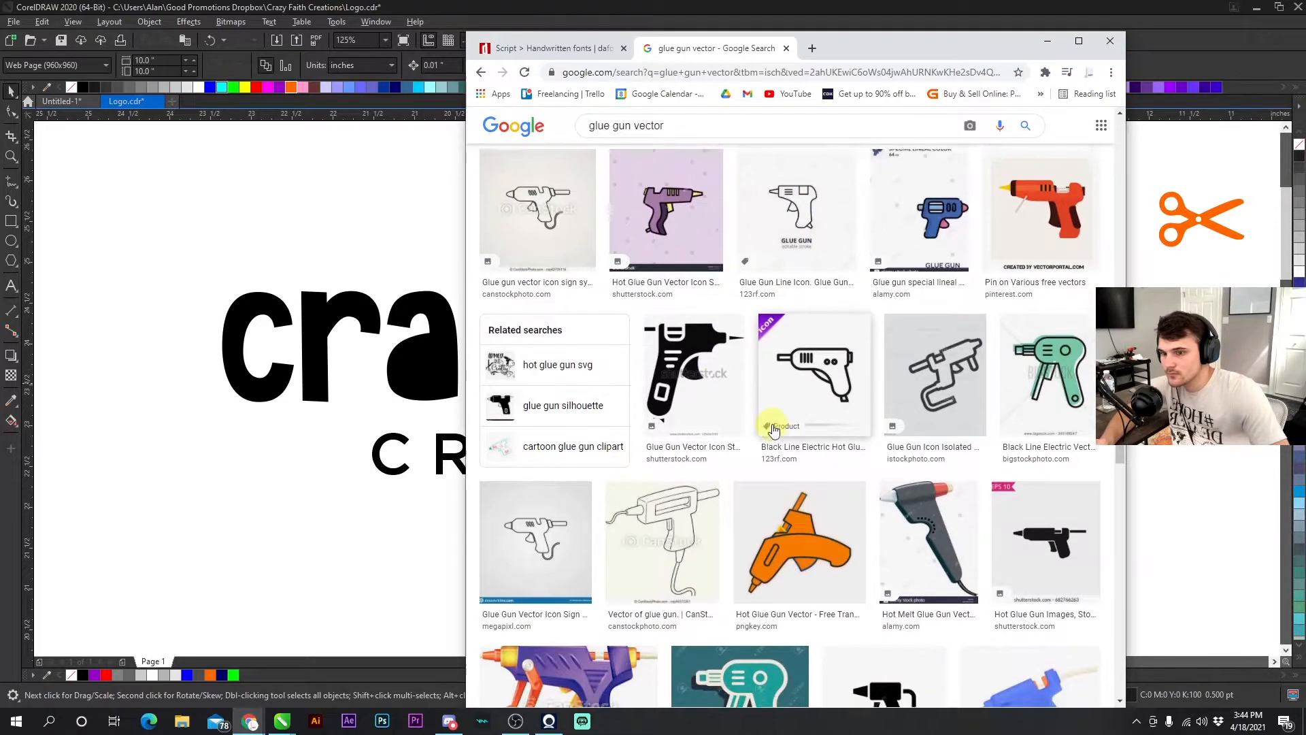
pyautogui.scroll(-3, 773, 430)
# - Copy the black glue gun with cord image from the results and paste it into the CorelDRAW document
pyautogui.click(1019, 352)
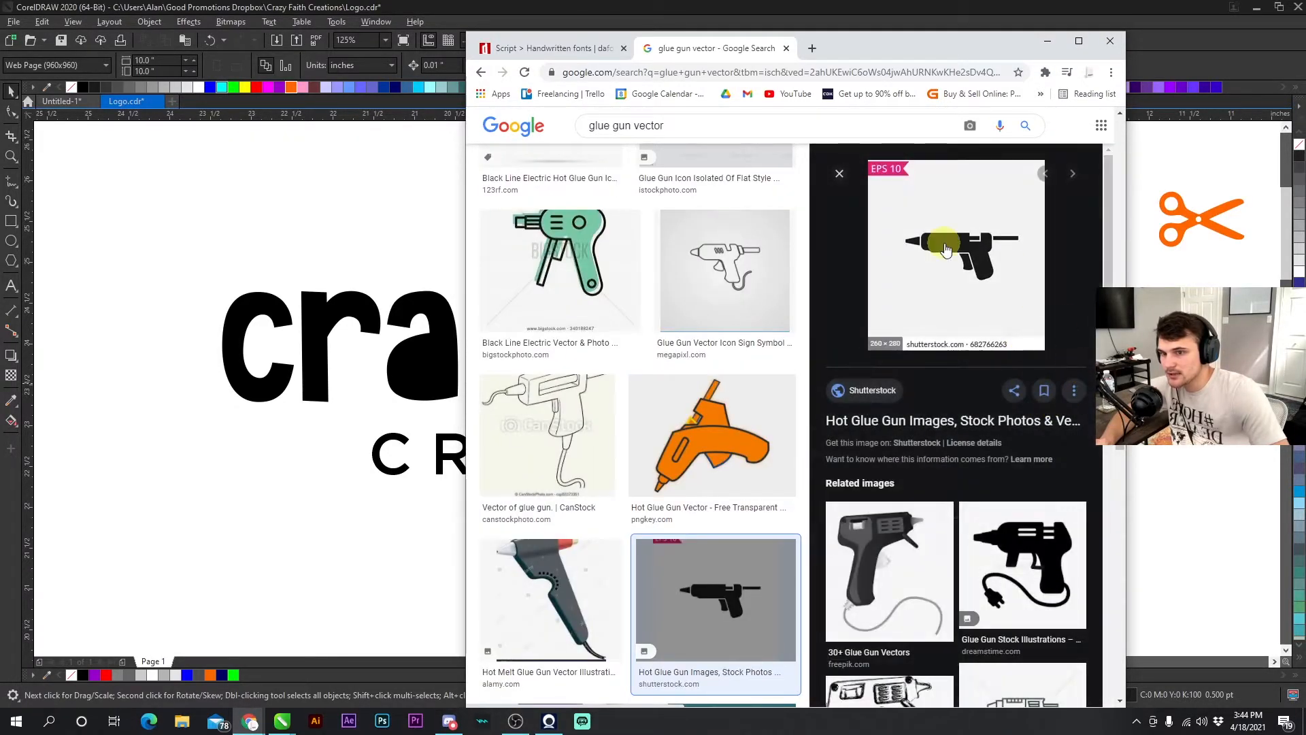
pyautogui.click(1025, 554)
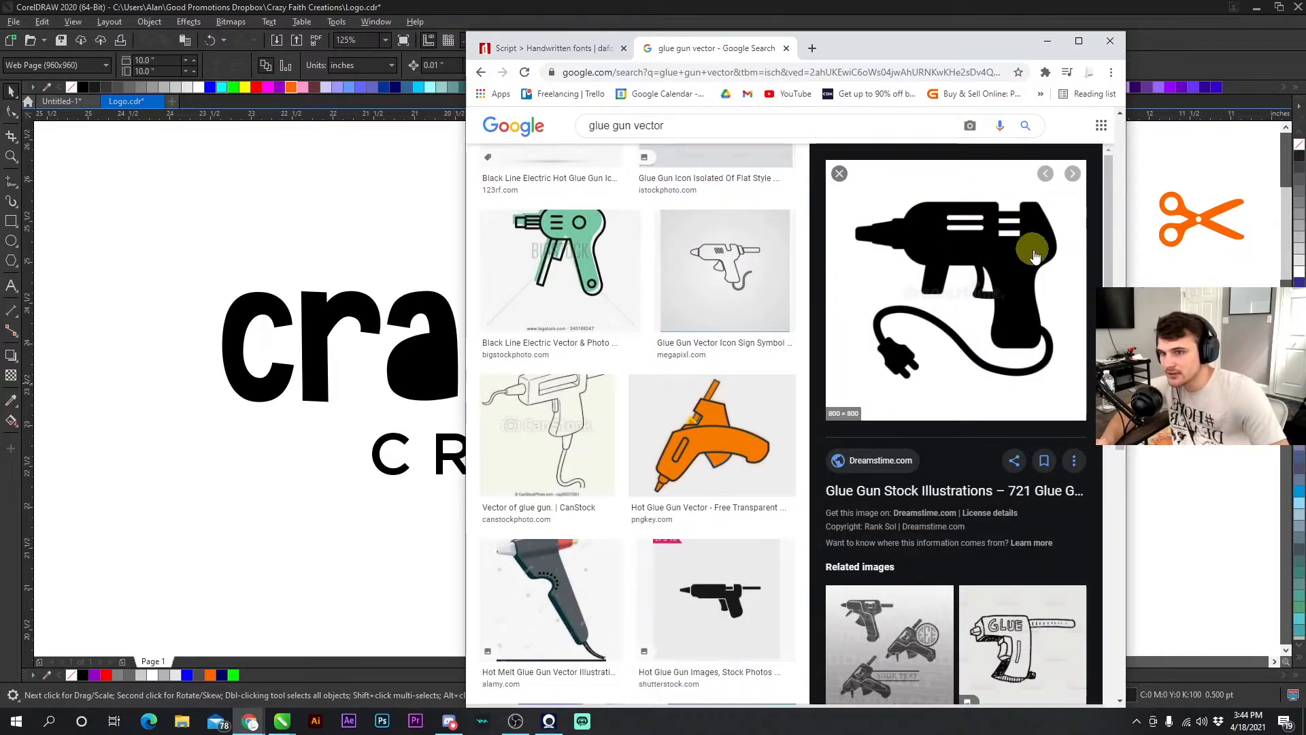
pyautogui.rightClick(920, 208)
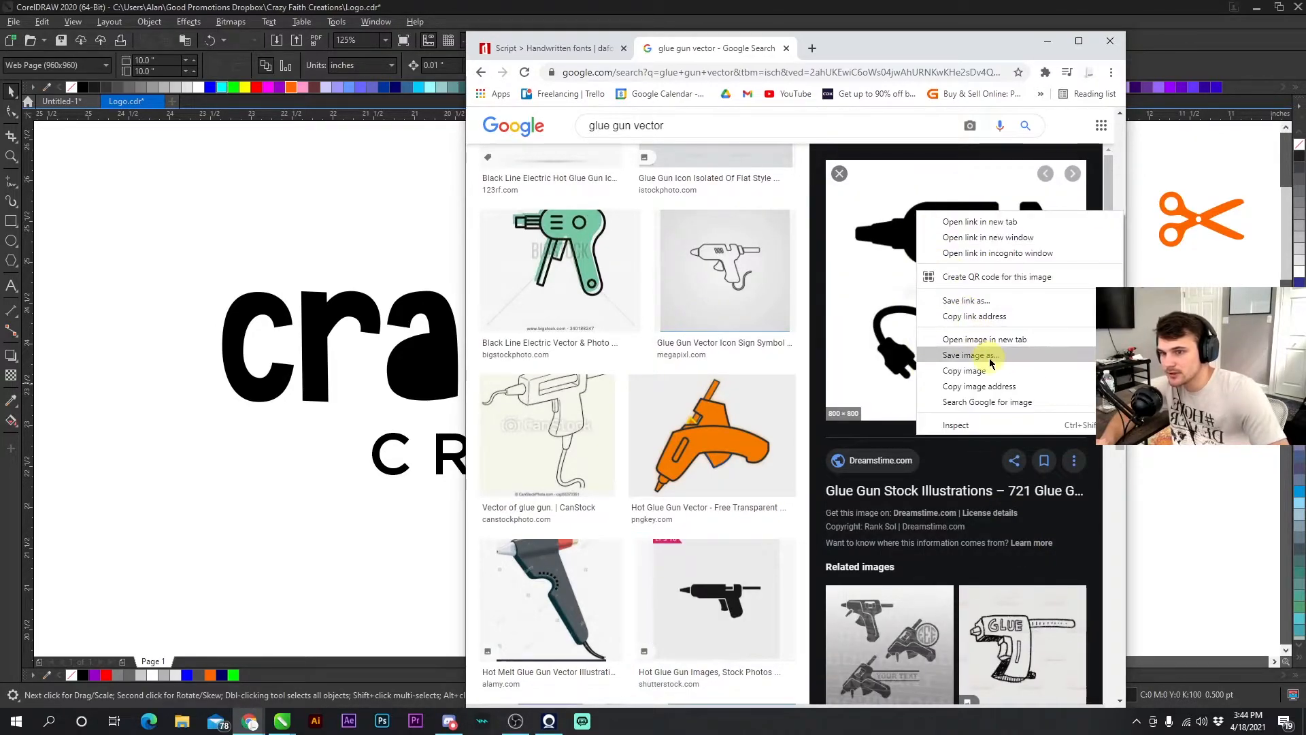
pyautogui.click(956, 369)
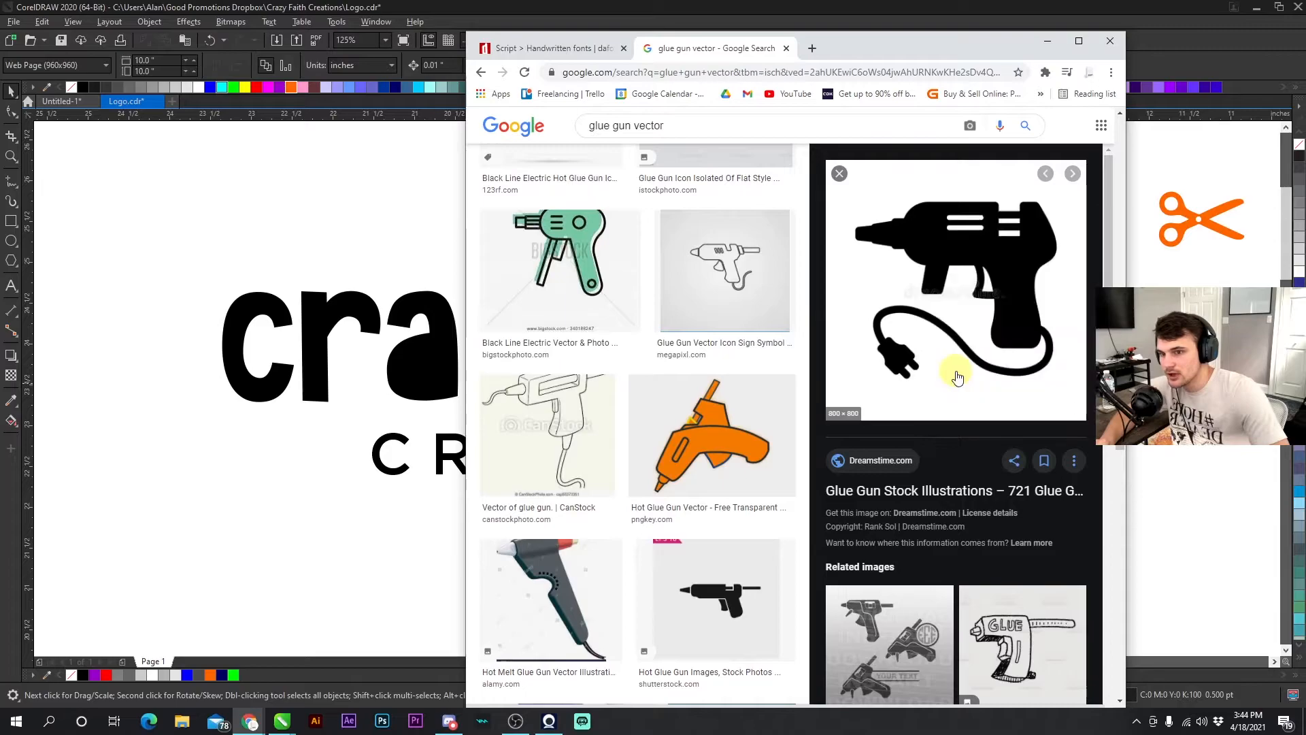
pyautogui.click(1046, 41)
pyautogui.rightClick(783, 224)
pyautogui.click(825, 326)
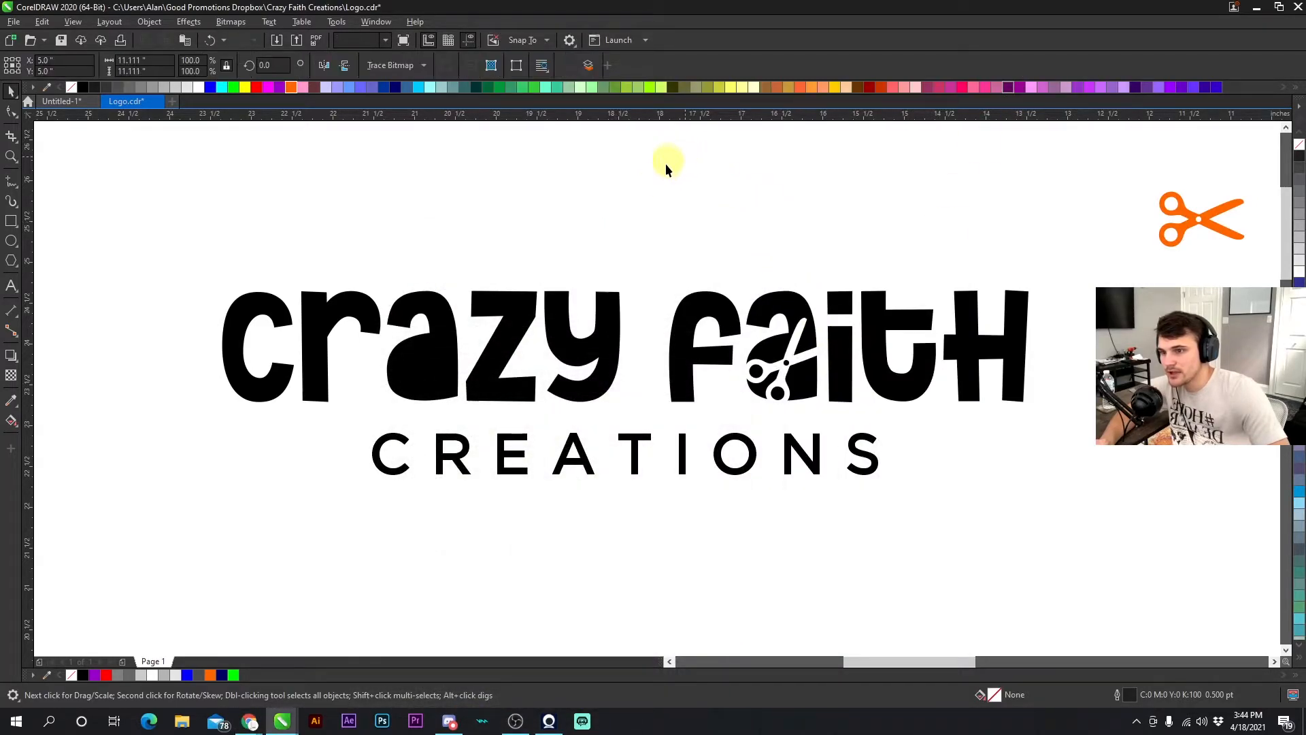
# - Move the pasted glue gun image beside the logo and trace it into vector shapes
pyautogui.scroll(-5, 727, 332)
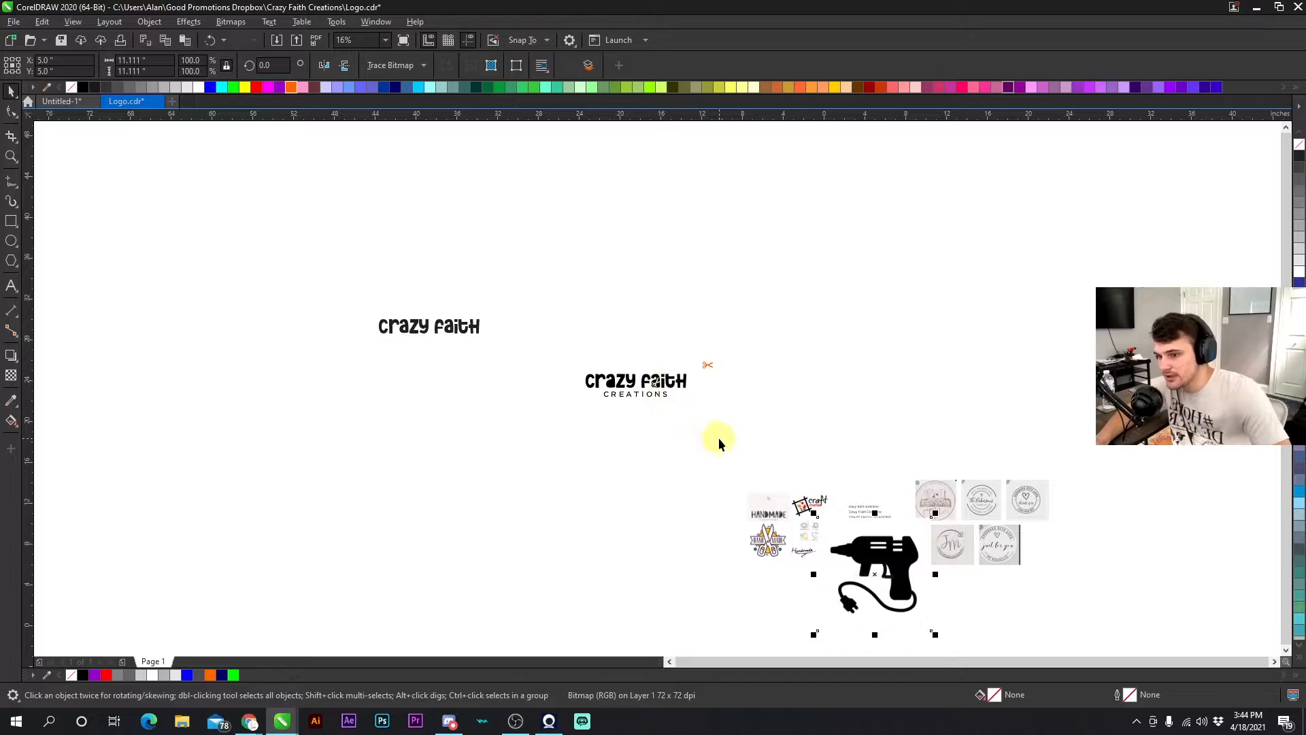
pyautogui.scroll(2, 850, 558)
pyautogui.moveTo(939, 574)
pyautogui.mouseDown()
pyautogui.moveTo(780, 274)
pyautogui.moveTo(781, 300)
pyautogui.moveTo(786, 224)
pyautogui.mouseUp()
pyautogui.click(400, 64)
pyautogui.click(405, 84)
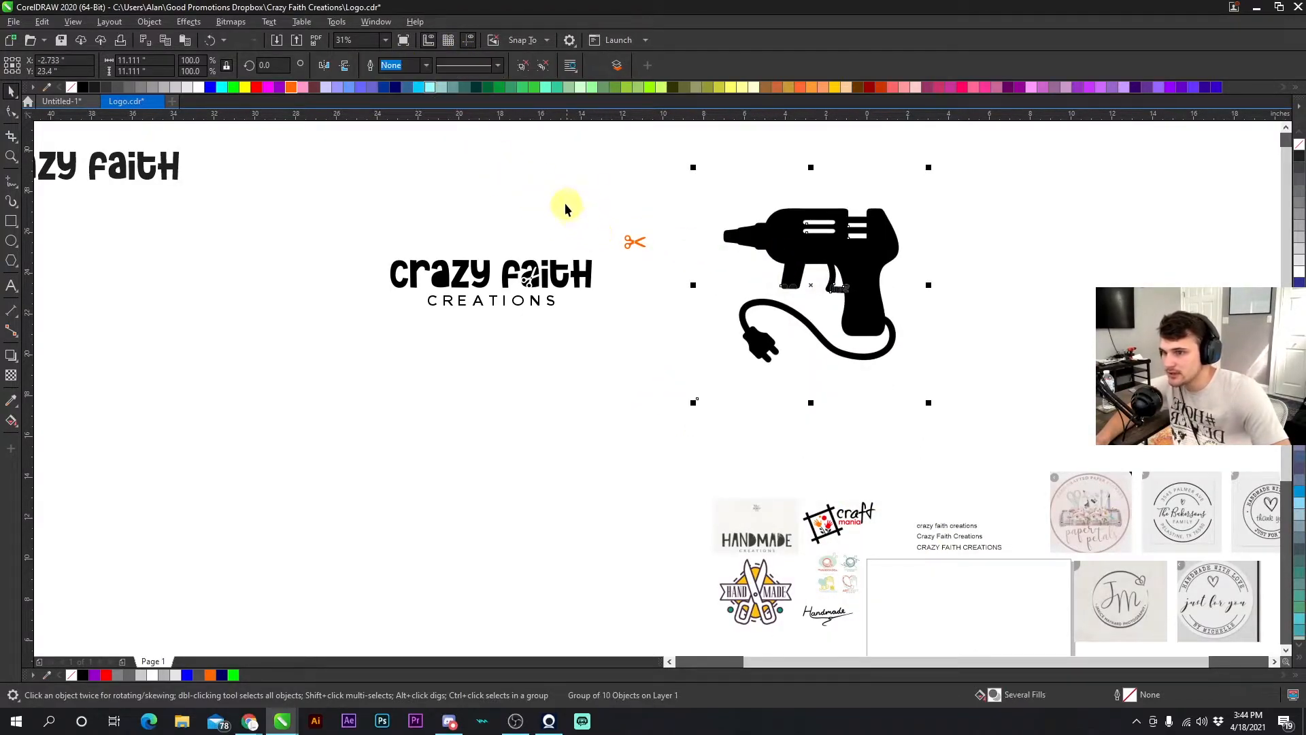
pyautogui.rightClick(812, 247)
pyautogui.click(675, 279)
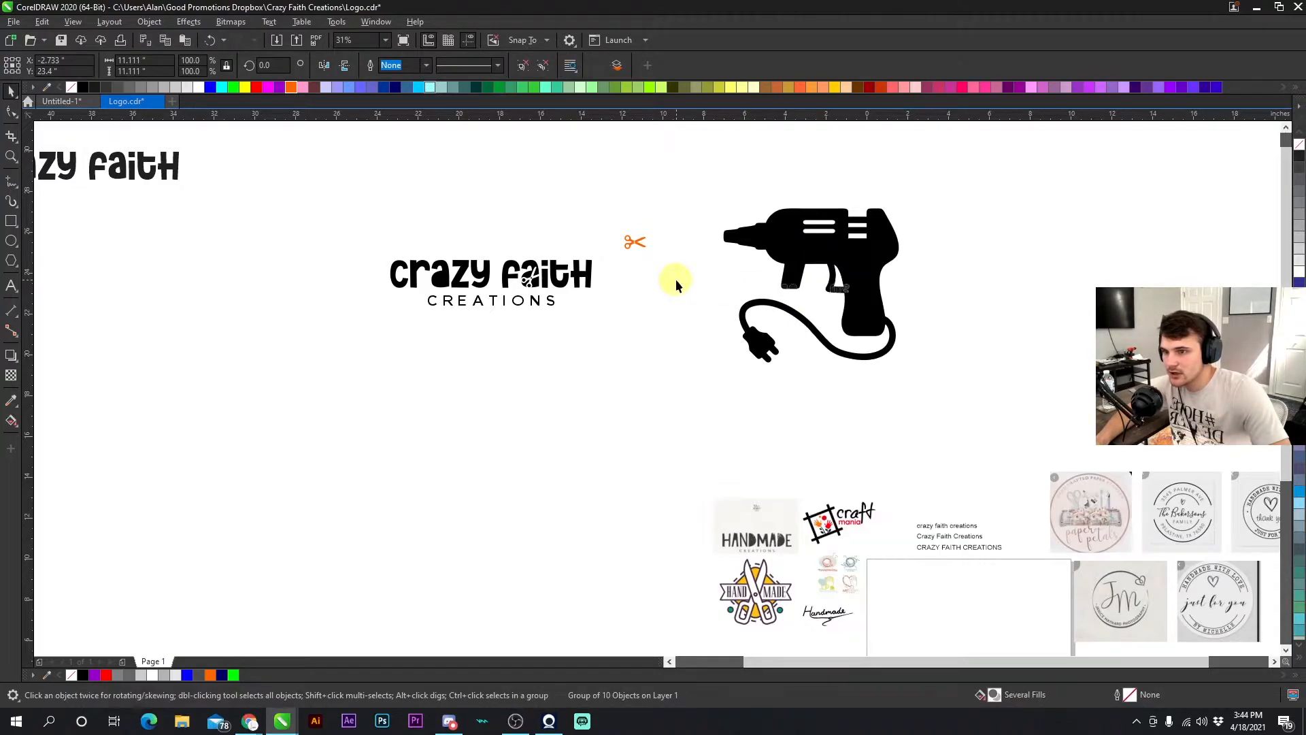
# - Delete the original glue gun bitmap behind the tracing and move the traced version back into place
pyautogui.scroll(6, 655, 388)
pyautogui.scroll(-6, 692, 347)
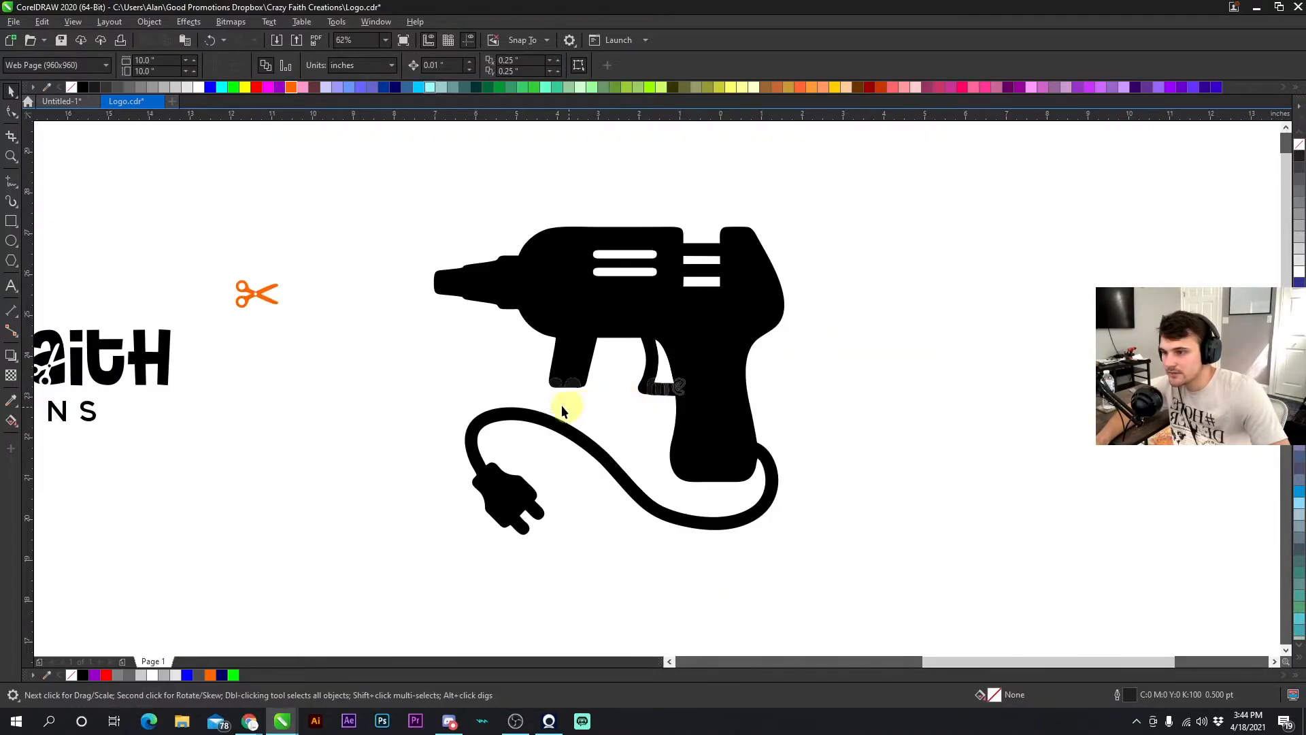
pyautogui.click(458, 361)
pyautogui.moveTo(458, 361); pyautogui.dragTo(778, 361)
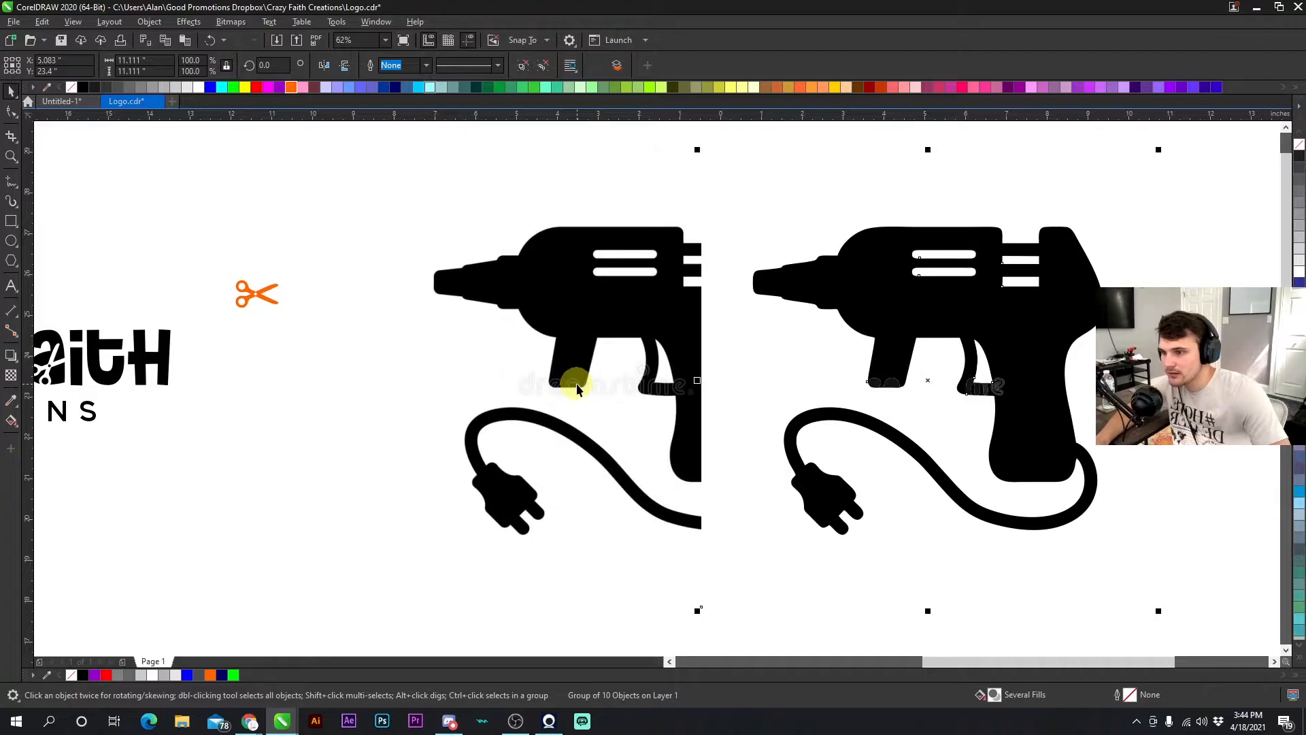
pyautogui.moveTo(576, 389); pyautogui.dragTo(495, 384)
pyautogui.press('Delete')
pyautogui.click(900, 312)
pyautogui.moveTo(956, 316)
pyautogui.mouseDown()
pyautogui.moveTo(554, 326)
pyautogui.moveTo(570, 368)
pyautogui.moveTo(656, 337)
pyautogui.mouseUp()
# - Ungroup the traced glue gun objects
pyautogui.scroll(-1, 570, 368)
pyautogui.scroll(1, 575, 382)
pyautogui.rightClick(646, 290)
pyautogui.click(670, 302)
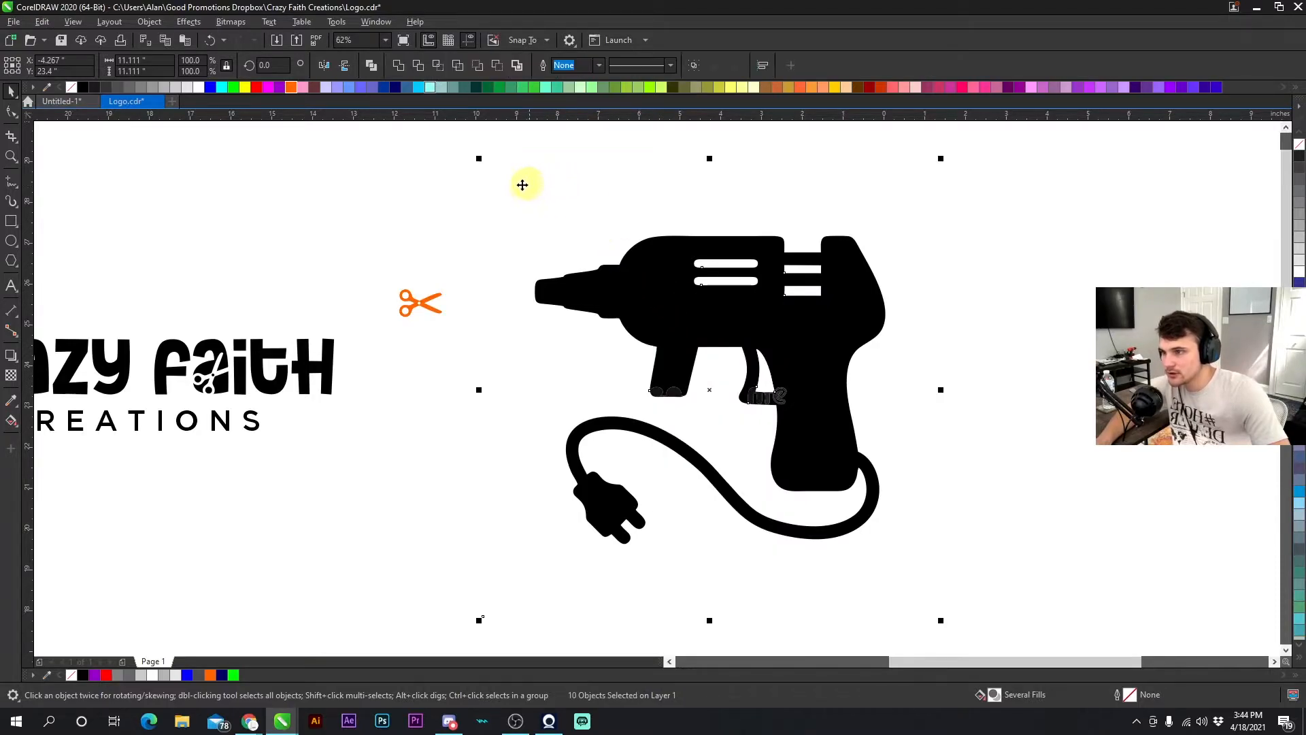
pyautogui.click(550, 200)
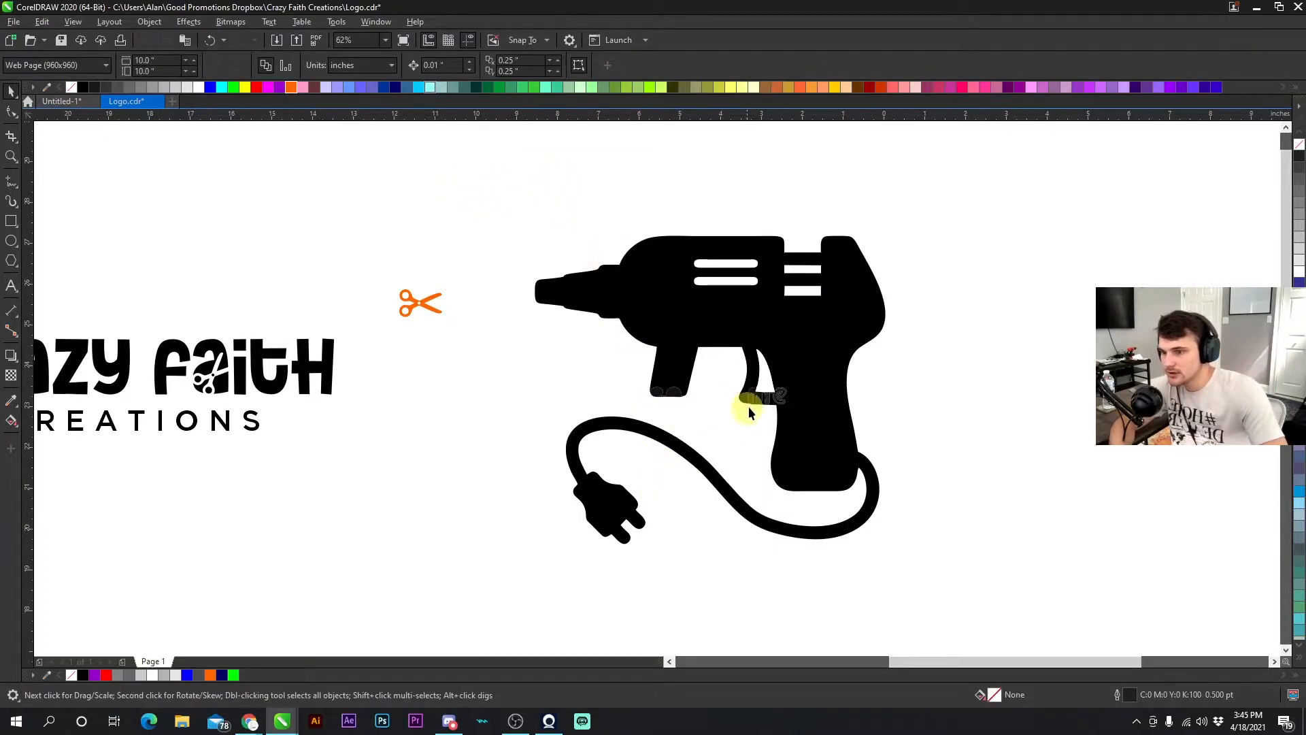
# - Delete the leftover watermark fragments around the glue gun's trigger
pyautogui.scroll(3, 744, 410)
pyautogui.scroll(1, 656, 392)
pyautogui.scroll(-1, 654, 390)
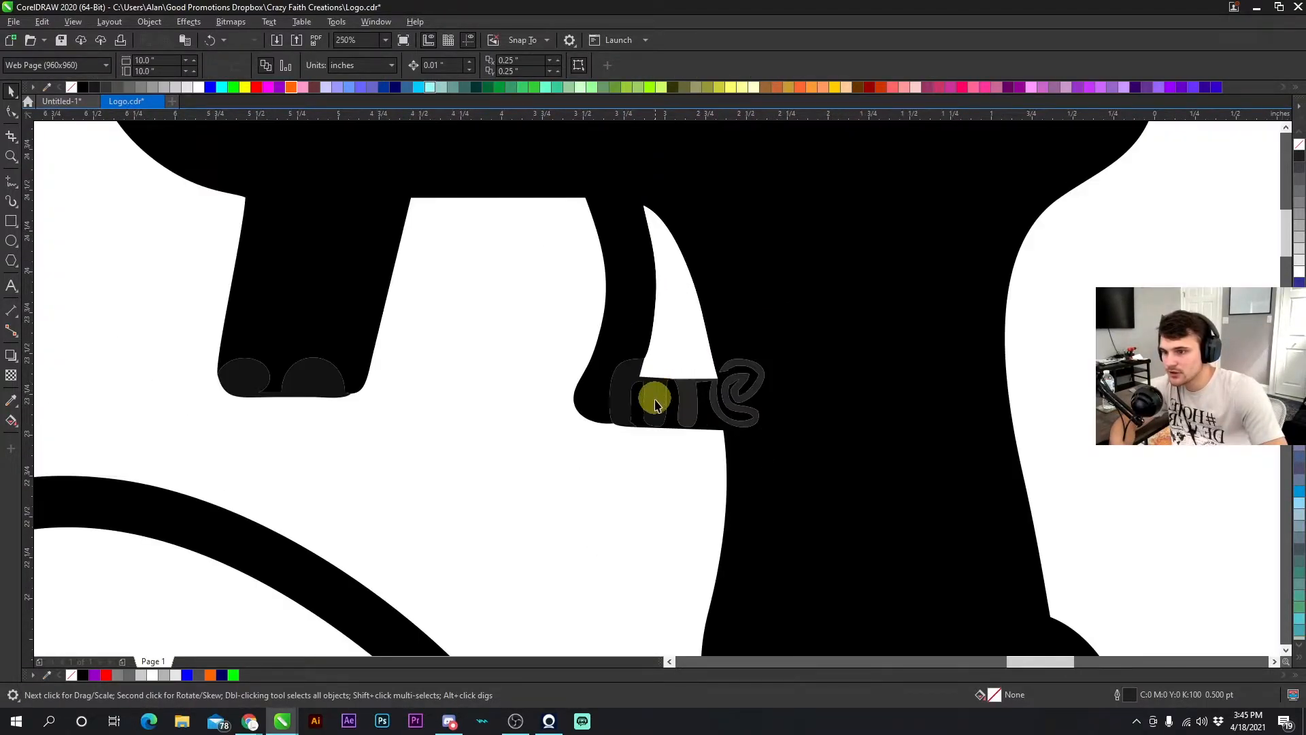
pyautogui.click(668, 325)
pyautogui.scroll(-2, 646, 388)
pyautogui.moveTo(736, 365); pyautogui.dragTo(633, 374)
pyautogui.press('Delete')
pyautogui.scroll(-1, 686, 291)
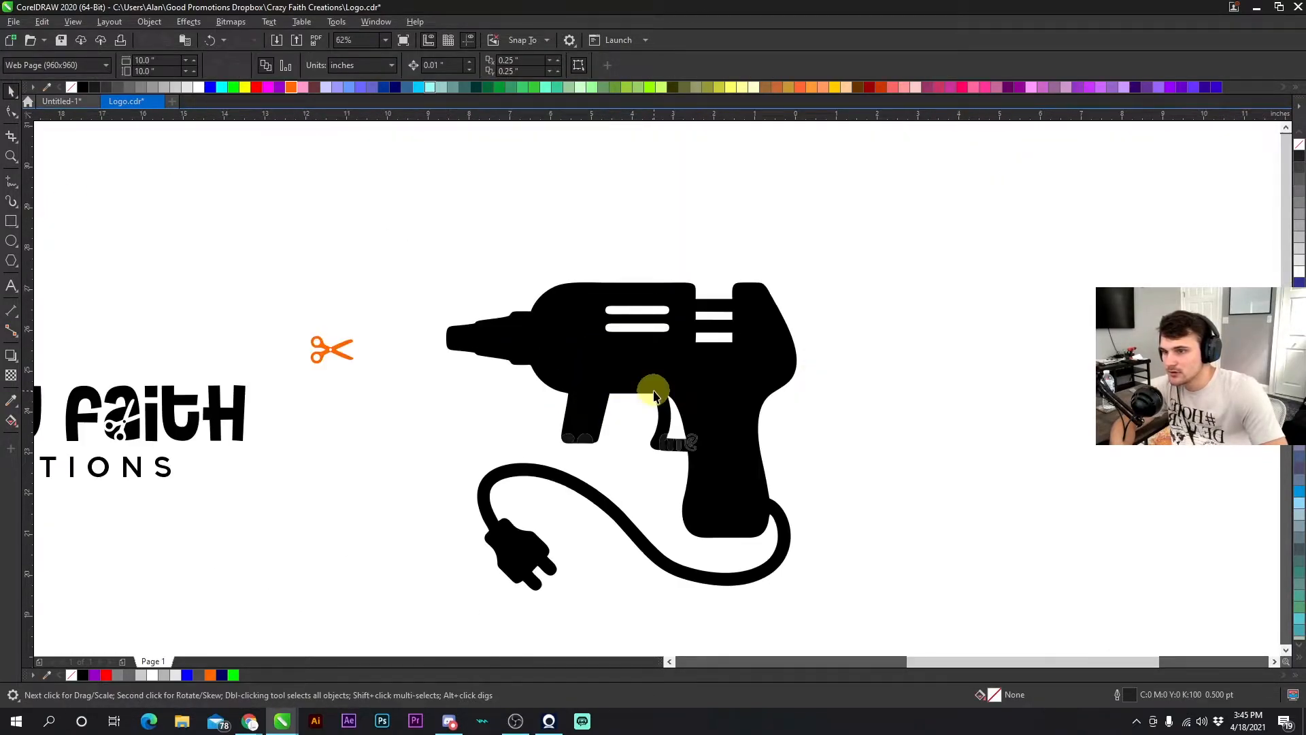
pyautogui.scroll(1, 654, 394)
pyautogui.click(642, 344)
pyautogui.press('Delete')
pyautogui.click(635, 306)
pyautogui.press('Delete')
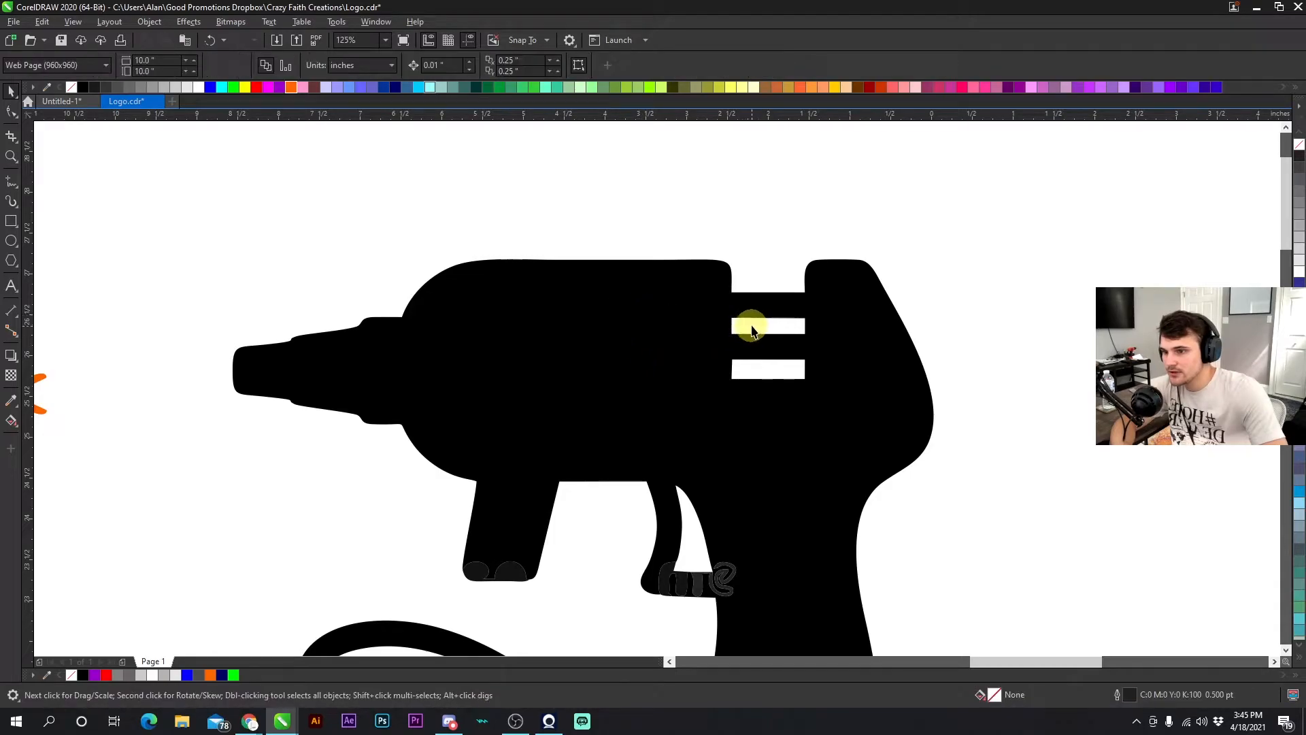
# - Delete the two white stripes on the glue gun's body
pyautogui.click(752, 332)
pyautogui.press('Delete')
pyautogui.click(752, 365)
pyautogui.press('Delete')
# - Combine the remaining glue gun pieces, including the trigger fragments, into one curve
pyautogui.scroll(-1, 641, 408)
pyautogui.scroll(1, 656, 393)
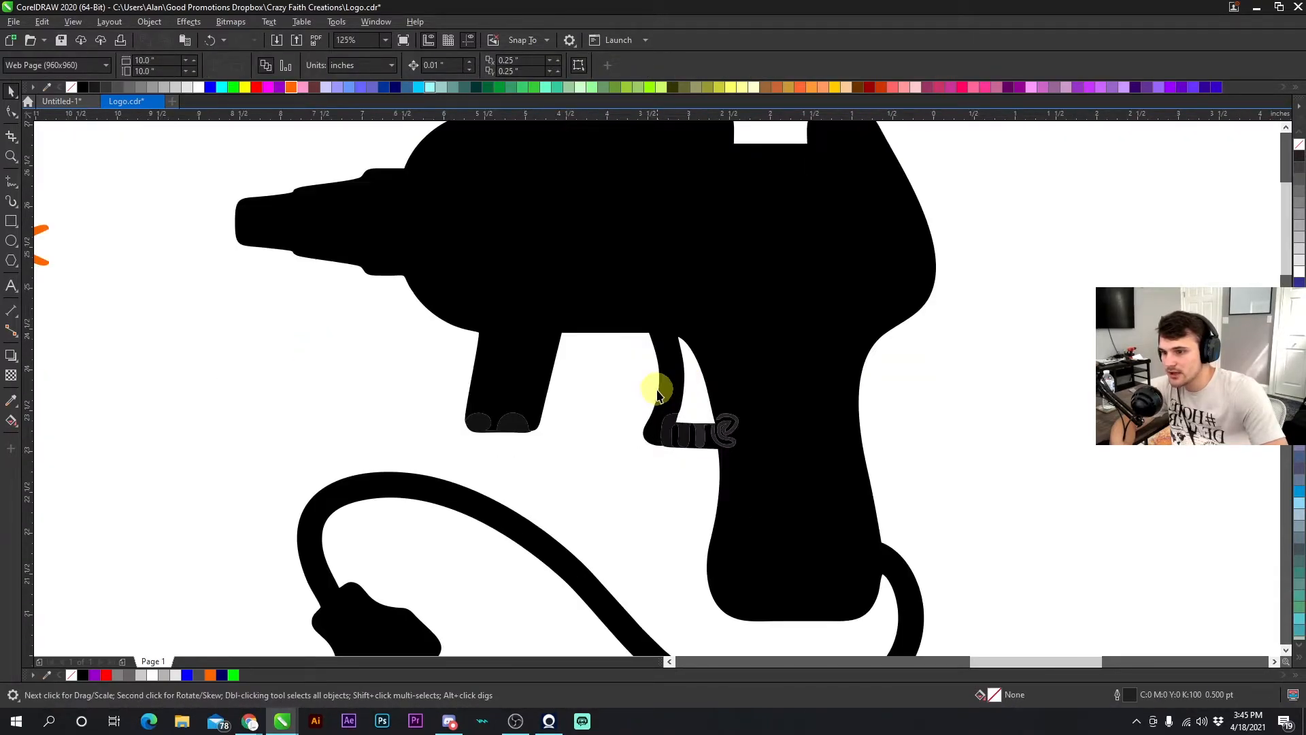
pyautogui.scroll(2, 683, 440)
pyautogui.moveTo(553, 431); pyautogui.dragTo(971, 210)
pyautogui.scroll(-1, 633, 394)
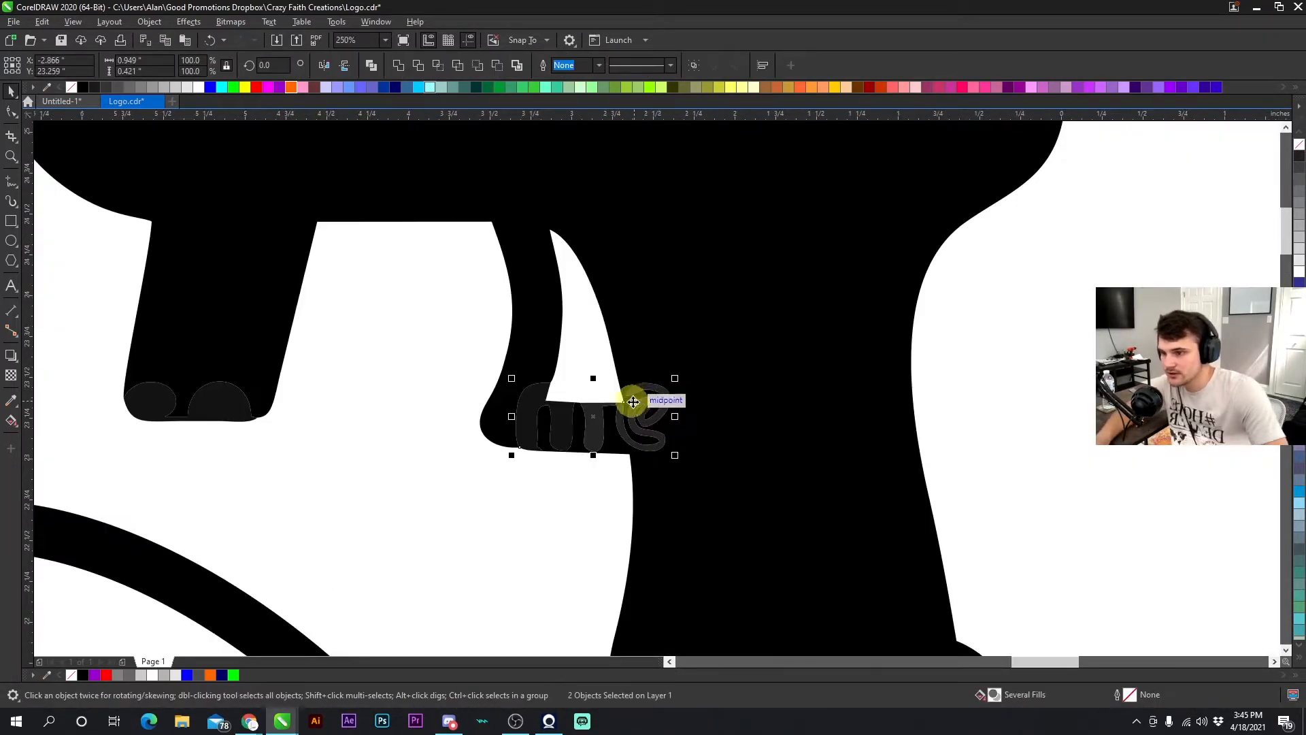
pyautogui.scroll(-2, 663, 353)
pyautogui.hotkey('ctrl', 'l')
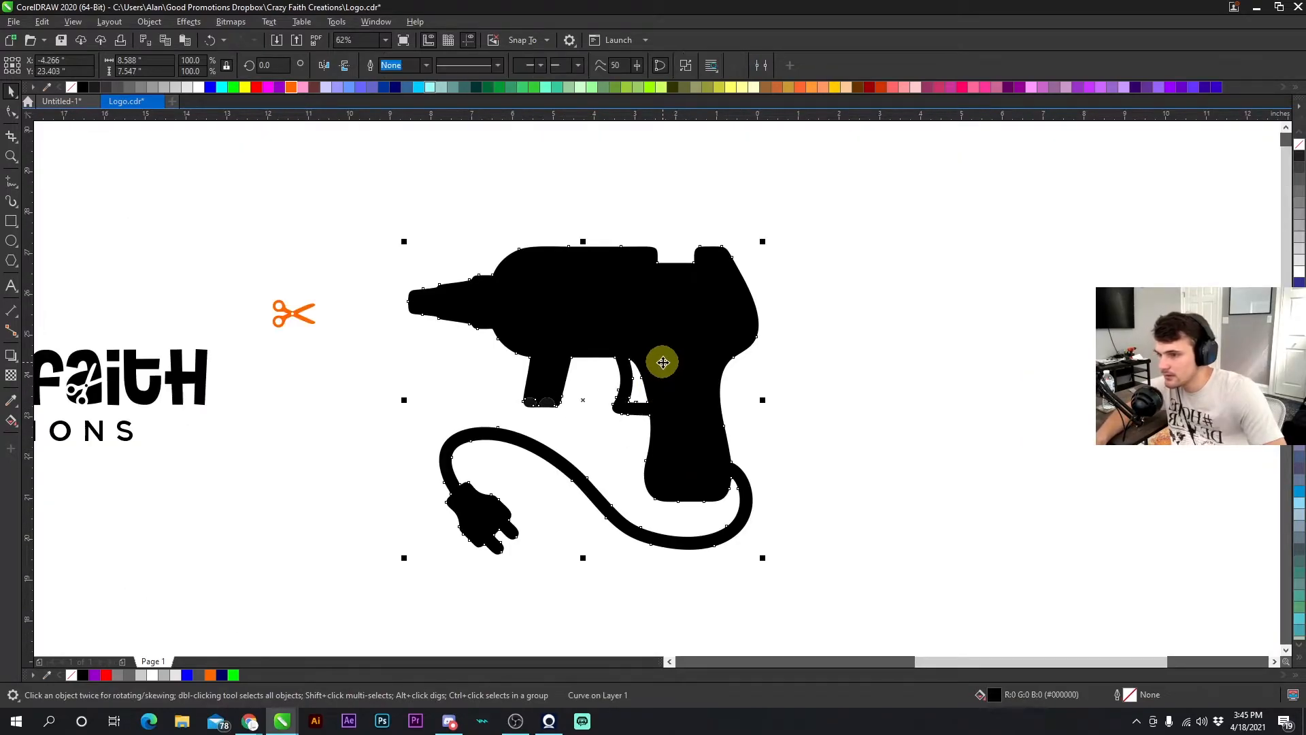
pyautogui.click(794, 374)
pyautogui.moveTo(575, 426); pyautogui.dragTo(511, 386)
pyautogui.keyDown('shift'); pyautogui.click(554, 359); pyautogui.keyUp('shift')
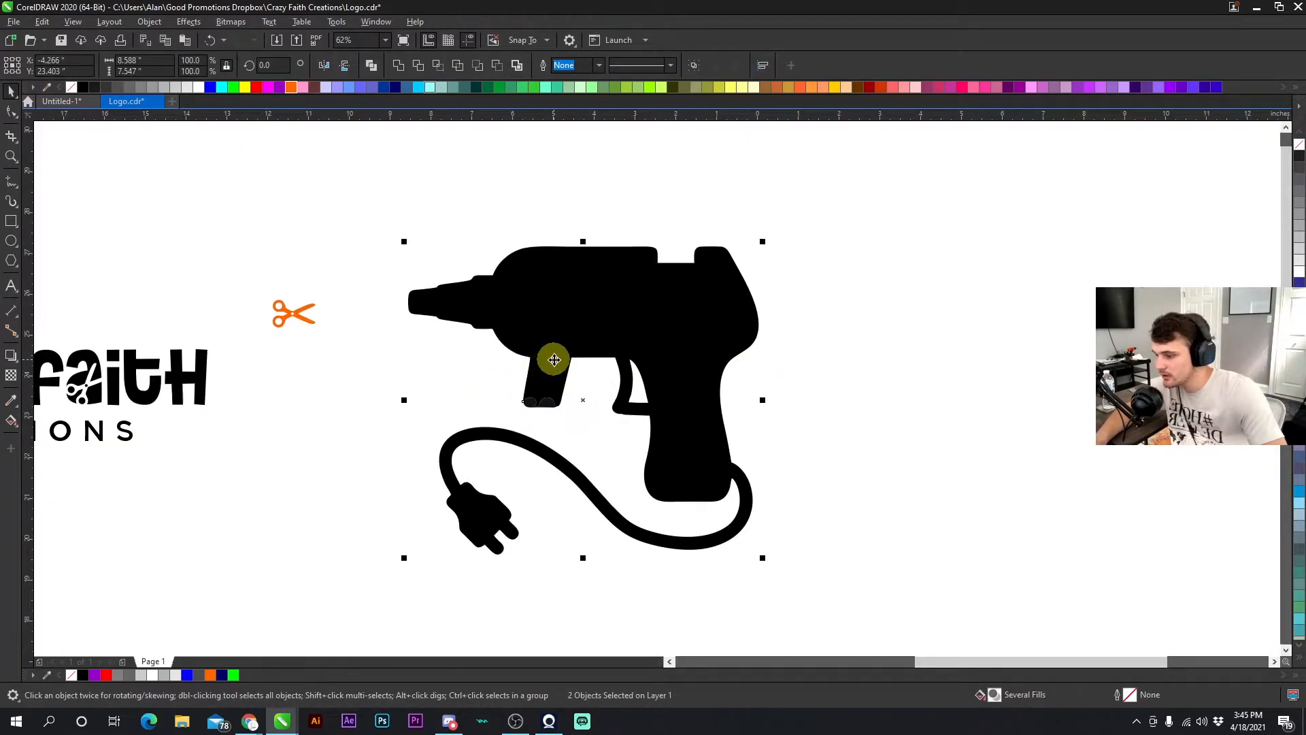
pyautogui.hotkey('ctrl', 'l')
# - Remove stray nodes around the trigger guard with the Shape tool to smooth its outline
pyautogui.click(591, 432)
pyautogui.scroll(3, 630, 411)
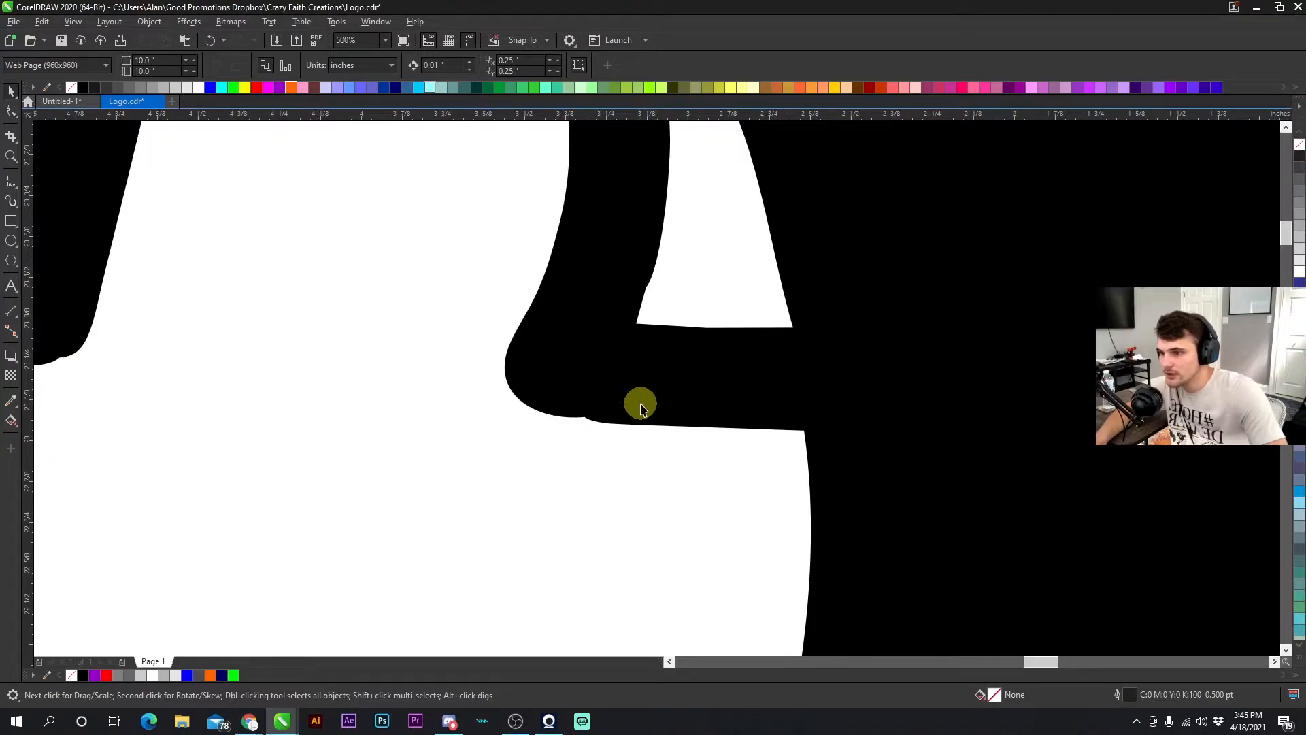
pyautogui.scroll(-1, 640, 405)
pyautogui.scroll(1, 654, 391)
pyautogui.click(639, 315)
pyautogui.press('F10')
pyautogui.scroll(-1, 664, 378)
pyautogui.scroll(1, 666, 387)
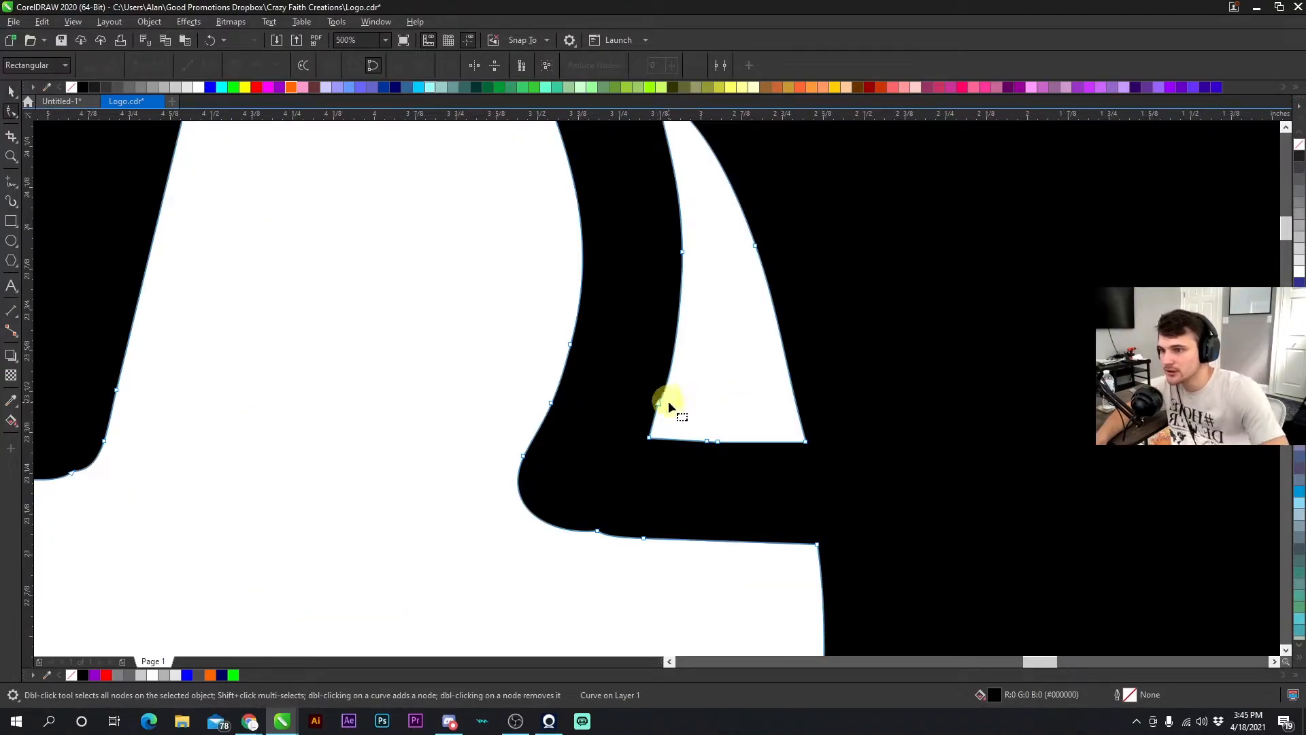
pyautogui.doubleClick(659, 402)
pyautogui.doubleClick(545, 522)
pyautogui.click(594, 533)
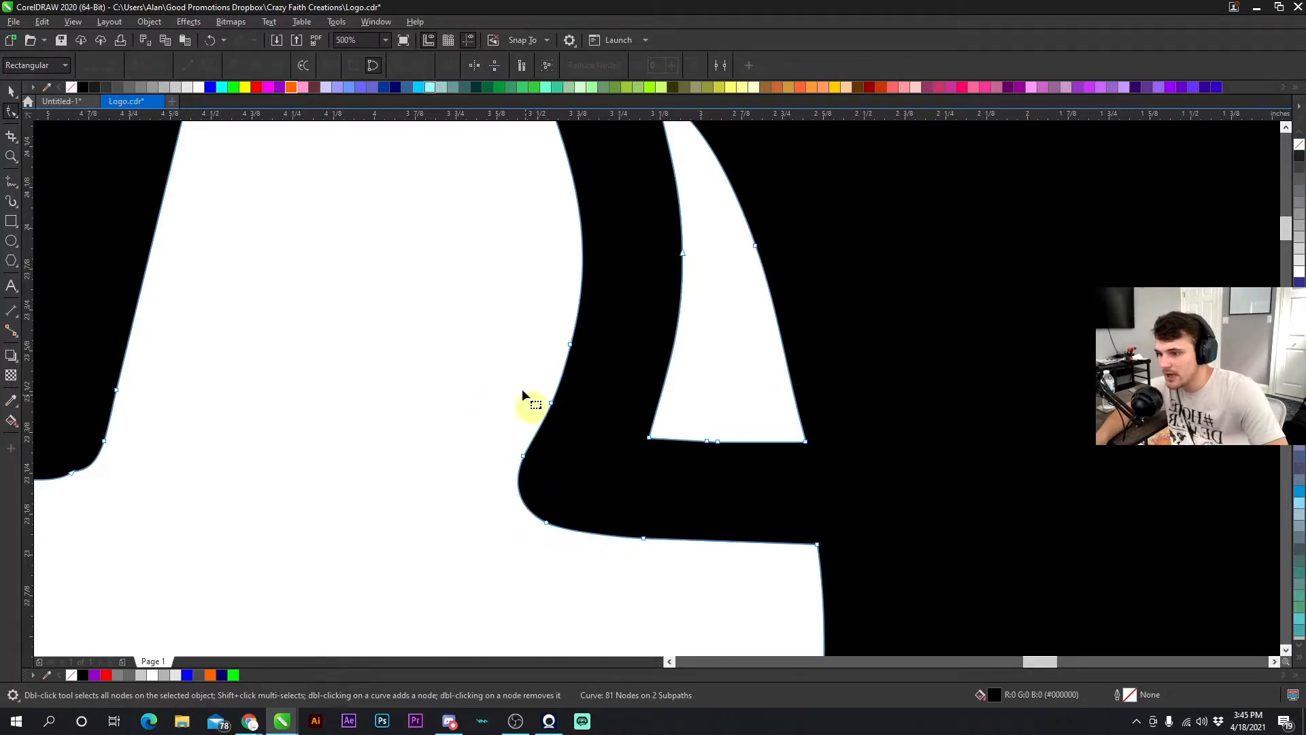
pyautogui.click(209, 41)
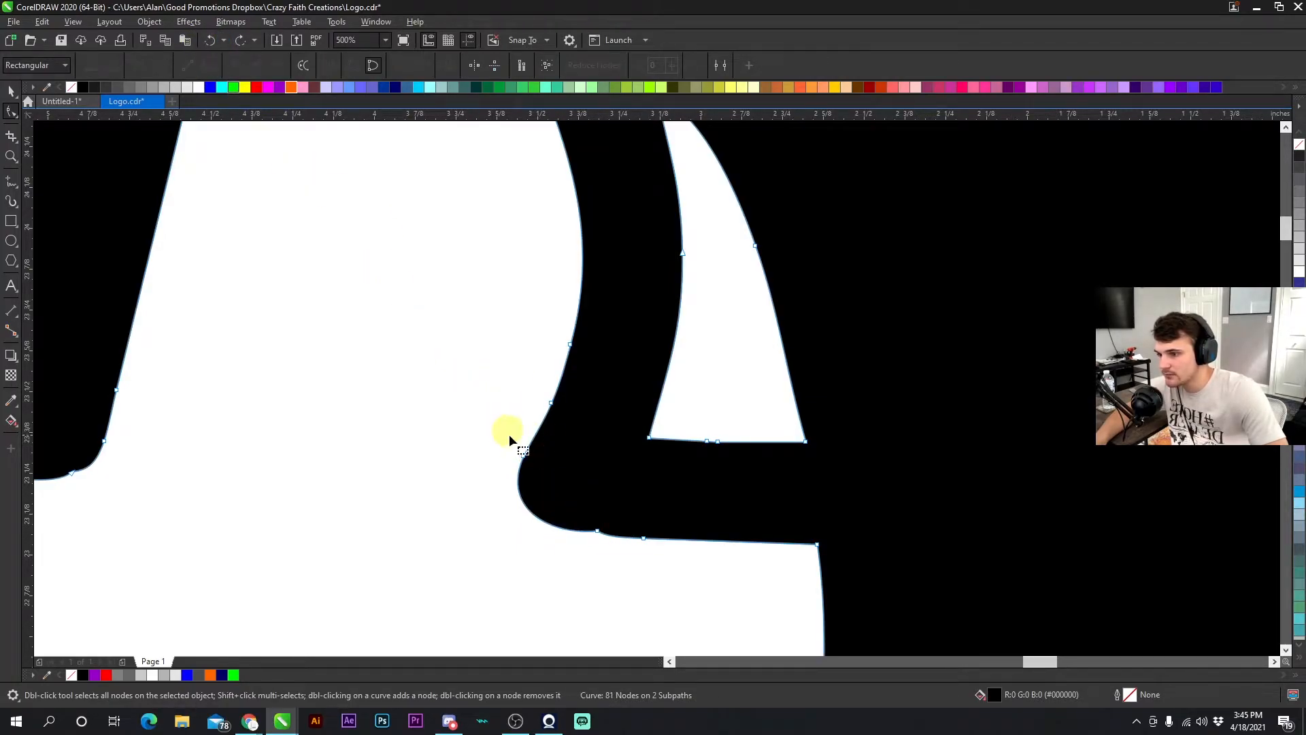
pyautogui.click(596, 530)
pyautogui.doubleClick(596, 529)
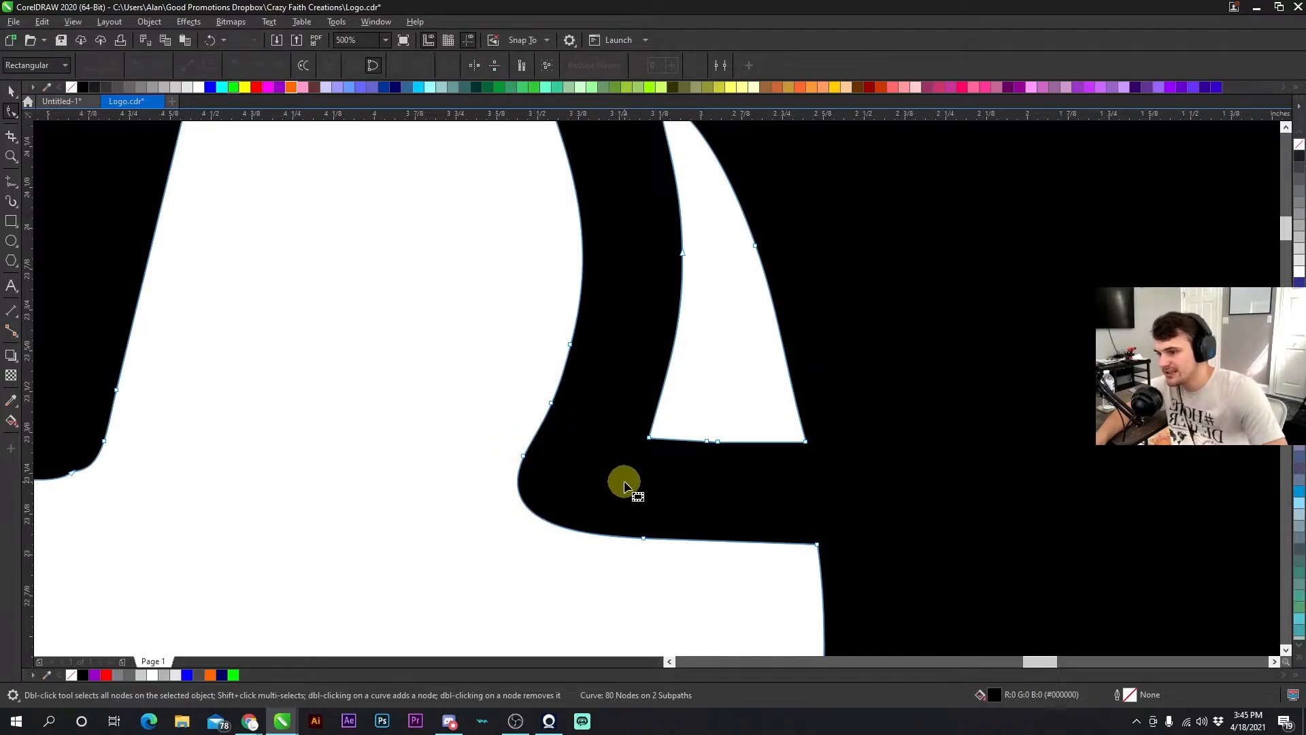
pyautogui.scroll(-3, 621, 481)
pyautogui.scroll(3, 670, 379)
pyautogui.doubleClick(693, 400)
# - Inspect the glue gun's outline for remaining rough spots
pyautogui.scroll(-2, 658, 386)
pyautogui.scroll(2, 500, 355)
pyautogui.scroll(-3, 671, 386)
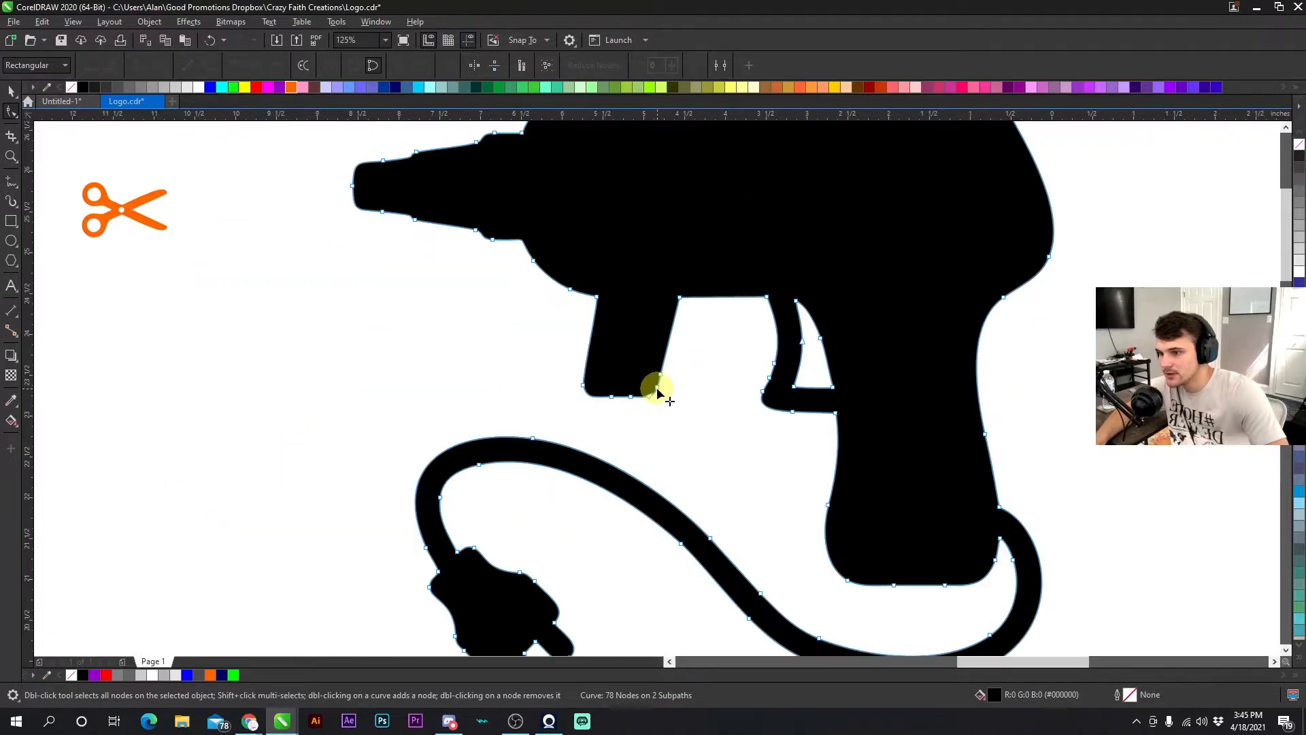
pyautogui.scroll(1, 676, 378)
pyautogui.scroll(-1, 654, 396)
pyautogui.scroll(1, 583, 399)
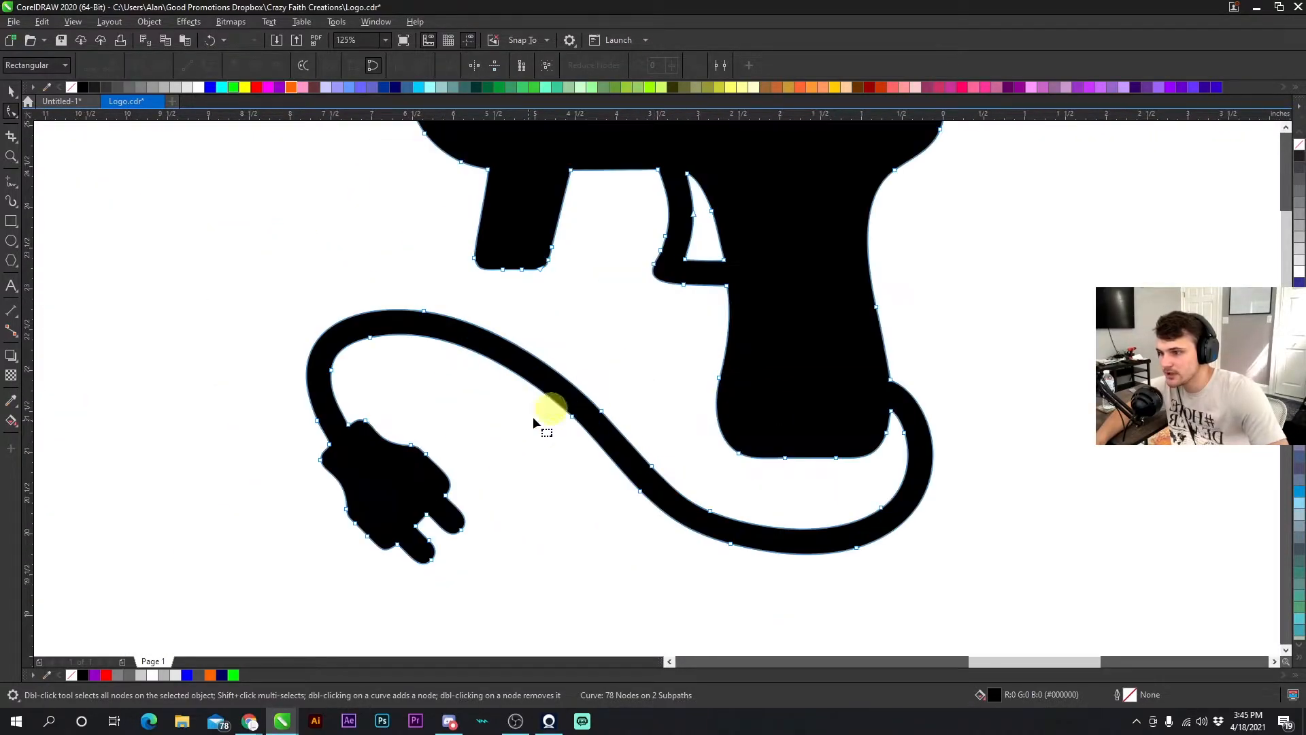
pyautogui.scroll(-1, 692, 359)
pyautogui.scroll(-1, 647, 381)
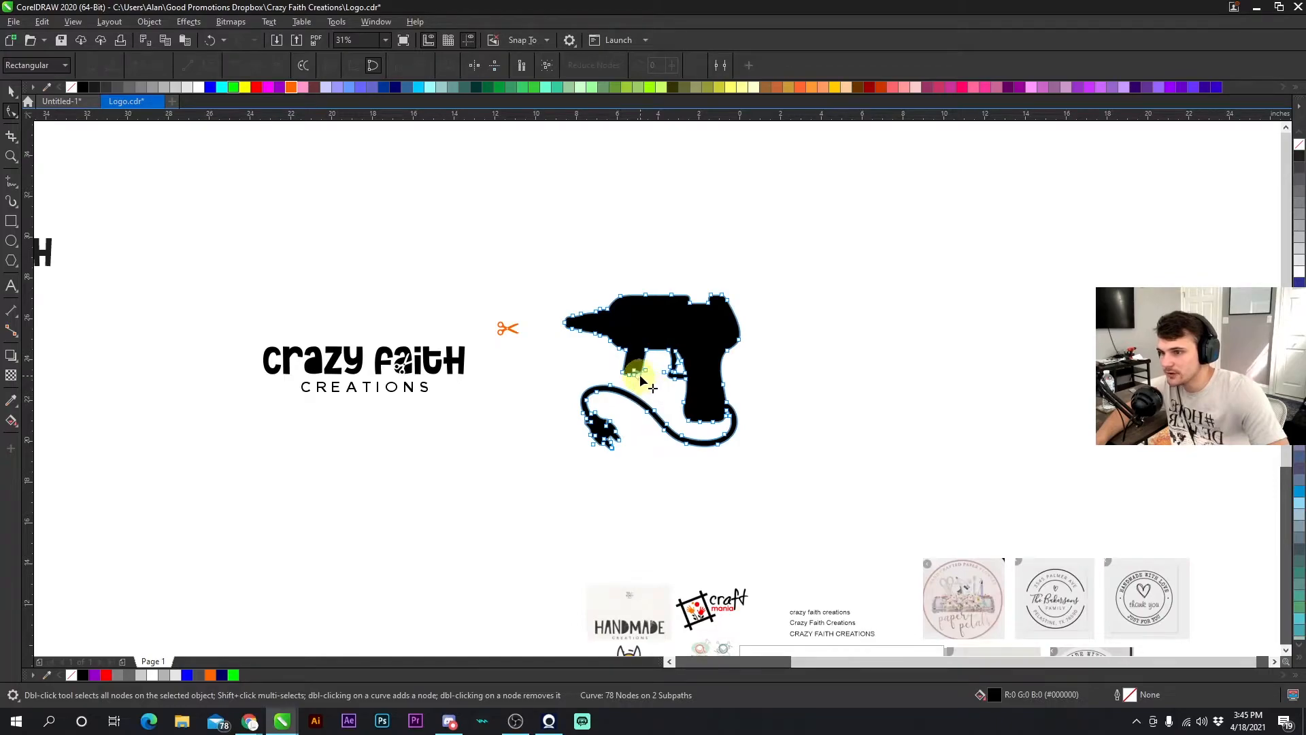
pyautogui.scroll(2, 651, 393)
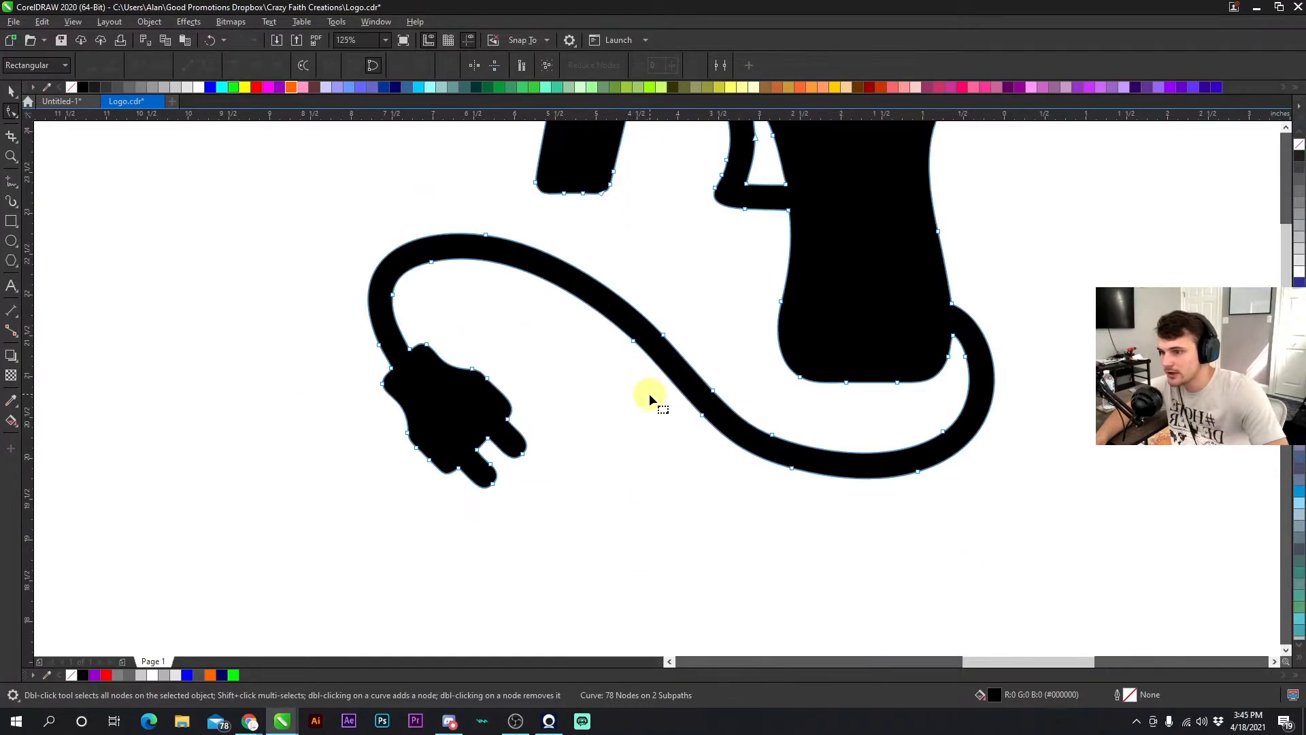
# - Erase the glue gun's power cord and plug with the Eraser, slightly enlarging the eraser size
pyautogui.press('x')
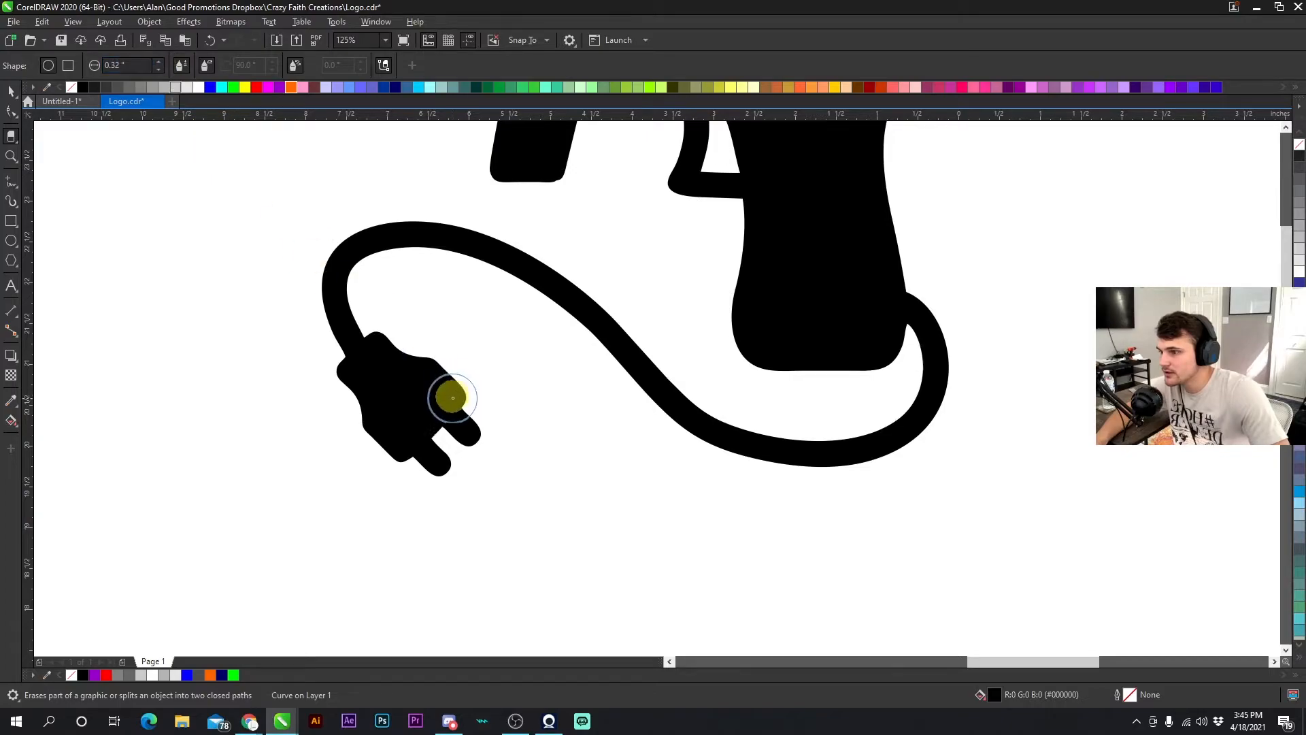
pyautogui.click(160, 64)
pyautogui.moveTo(521, 379)
pyautogui.mouseDown()
pyautogui.moveTo(465, 444)
pyautogui.moveTo(452, 373)
pyautogui.moveTo(343, 411)
pyautogui.moveTo(388, 286)
pyautogui.moveTo(340, 281)
pyautogui.moveTo(431, 253)
pyautogui.moveTo(527, 278)
pyautogui.moveTo(635, 356)
pyautogui.mouseUp()
pyautogui.moveTo(836, 446)
pyautogui.mouseDown()
pyautogui.moveTo(911, 438)
pyautogui.moveTo(951, 412)
pyautogui.moveTo(963, 355)
pyautogui.moveTo(950, 321)
pyautogui.moveTo(950, 350)
pyautogui.moveTo(948, 288)
pyautogui.moveTo(993, 373)
pyautogui.mouseUp()
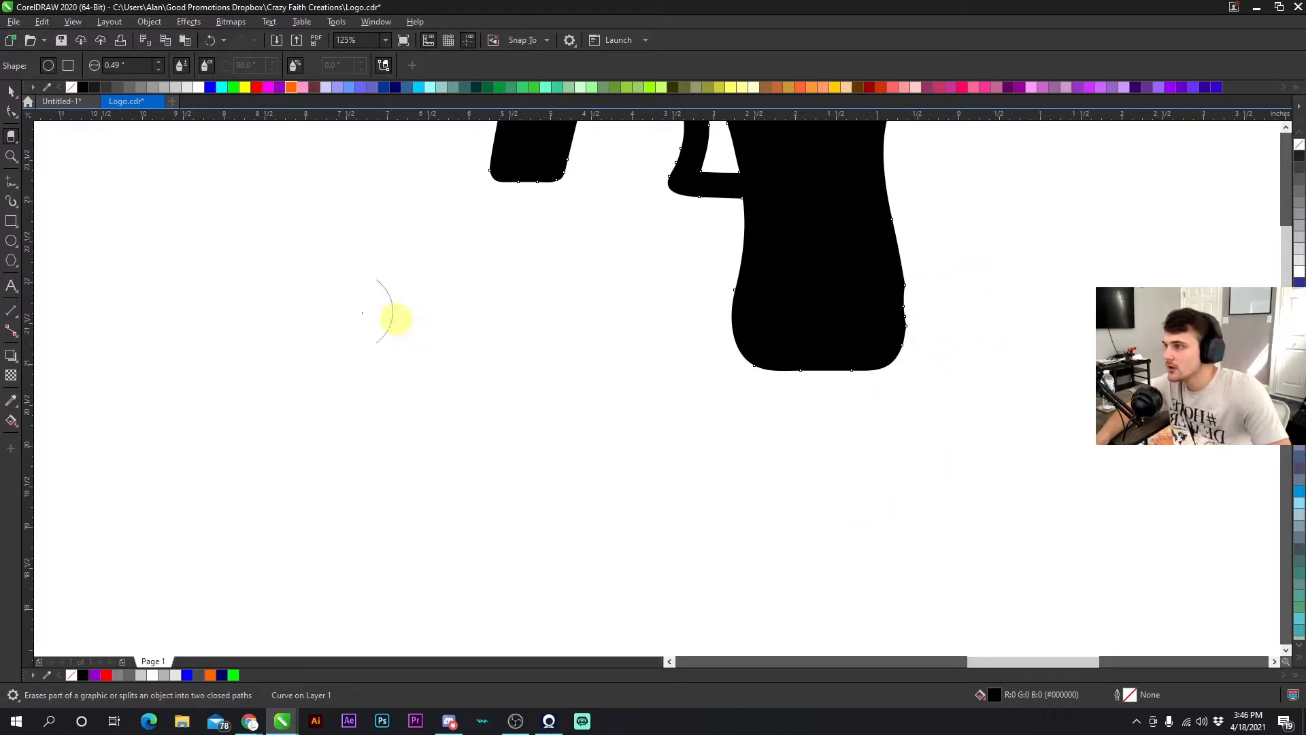
# - Remove the leftover nodes along the grip's edge where the cord was erased using the Shape tool
pyautogui.click(14, 114)
pyautogui.click(871, 371)
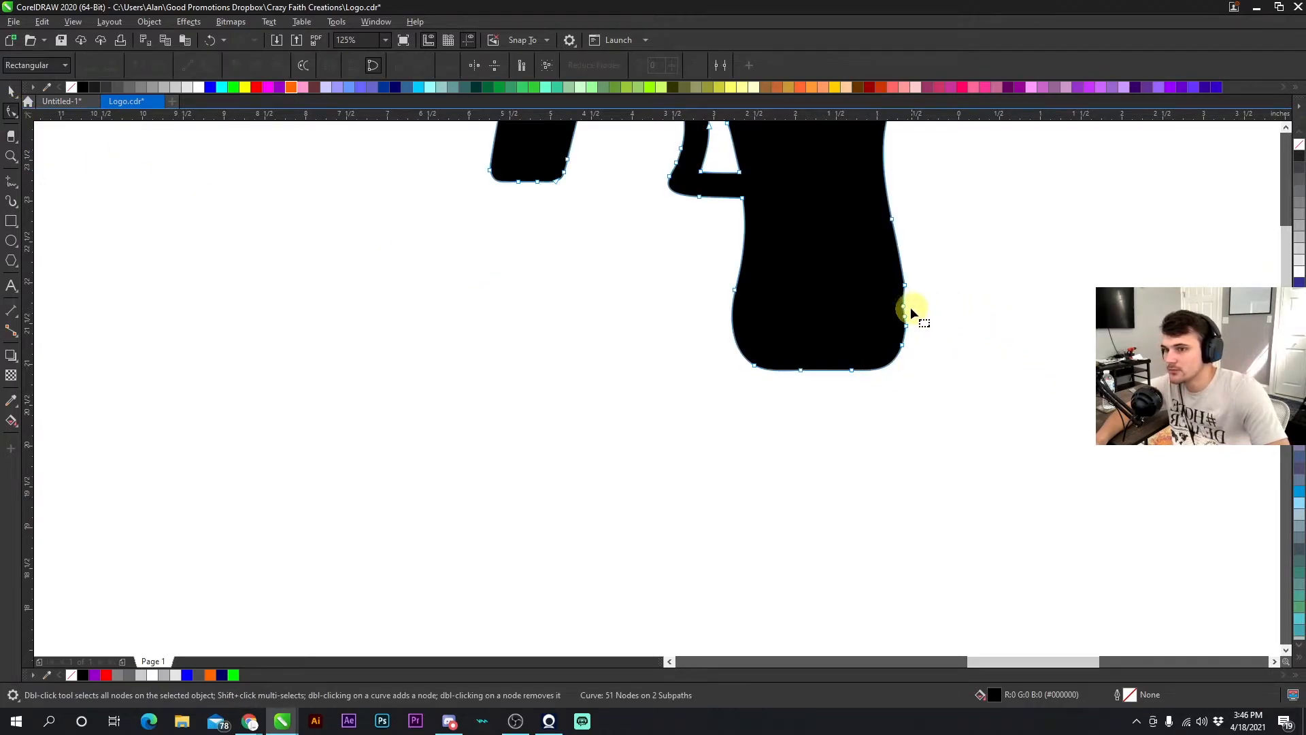
pyautogui.scroll(2, 912, 312)
pyautogui.moveTo(619, 375); pyautogui.dragTo(621, 378)
pyautogui.press('Delete')
pyautogui.click(650, 346)
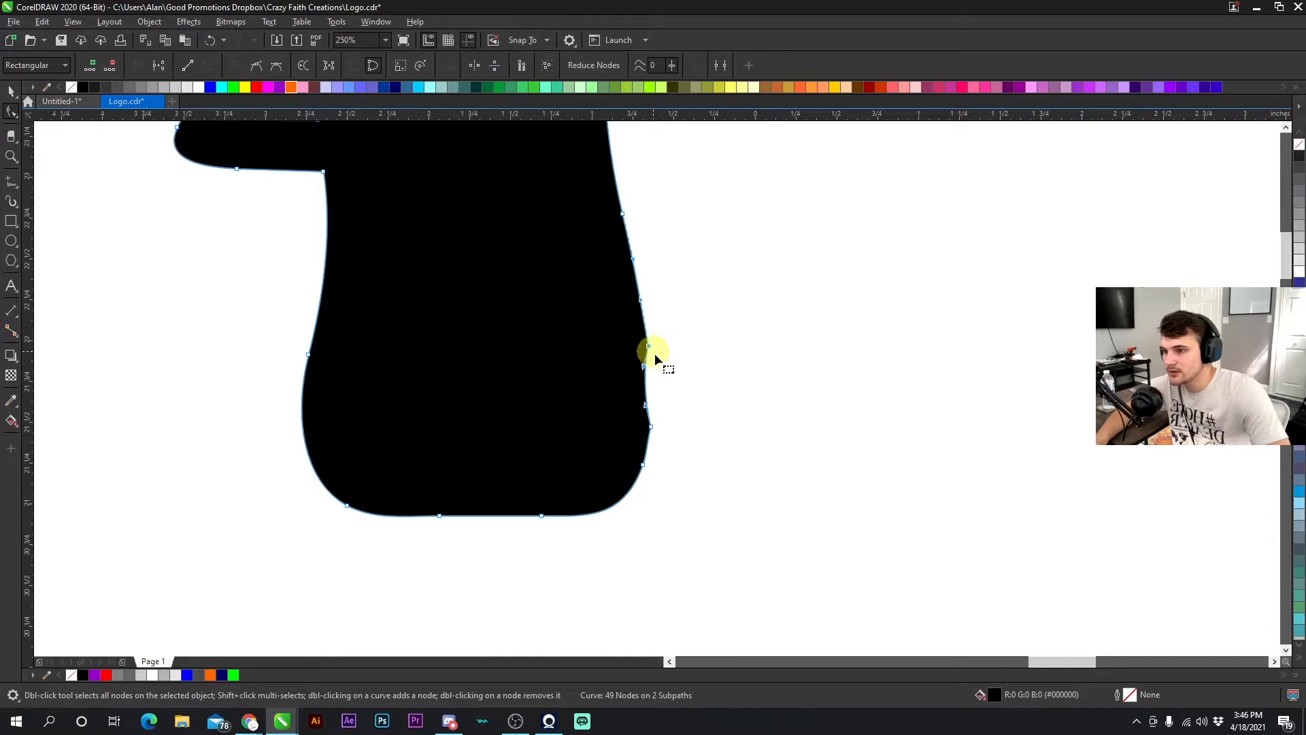
pyautogui.moveTo(642, 368); pyautogui.dragTo(654, 401)
pyautogui.click(653, 372)
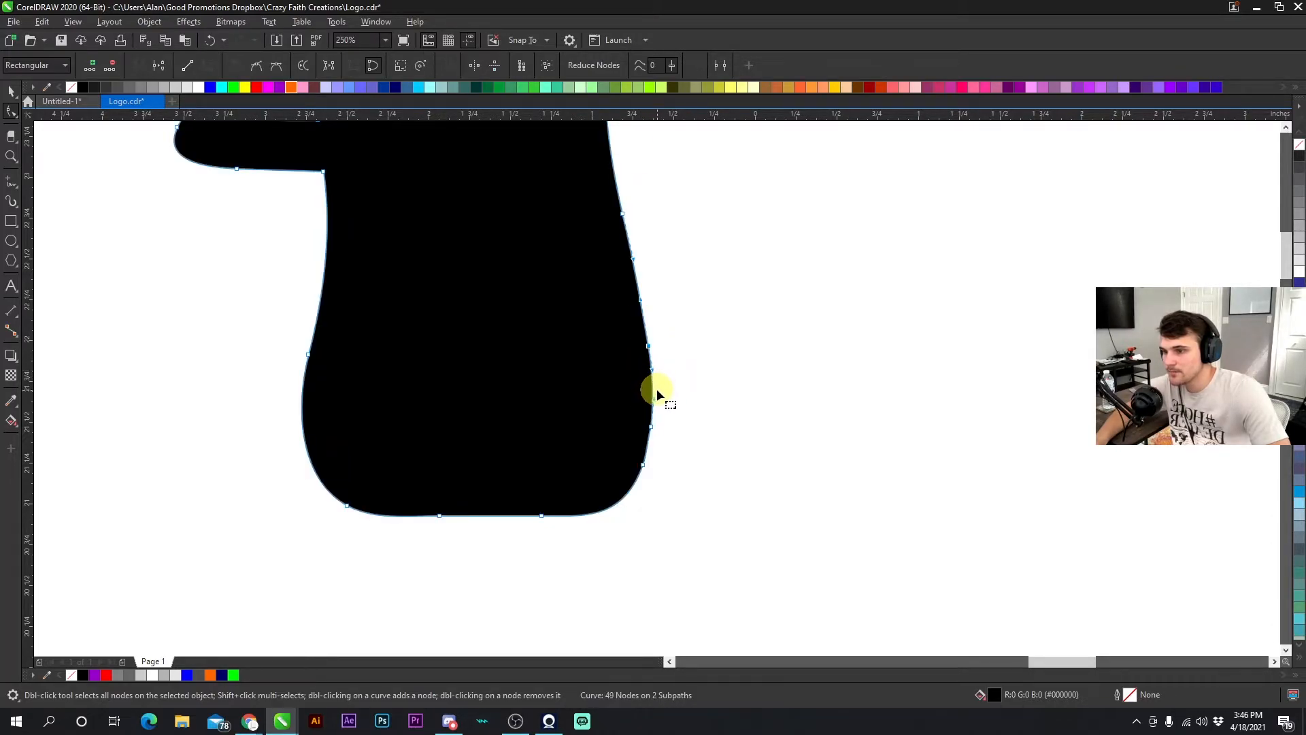
pyautogui.click(654, 397)
pyautogui.scroll(-5, 656, 387)
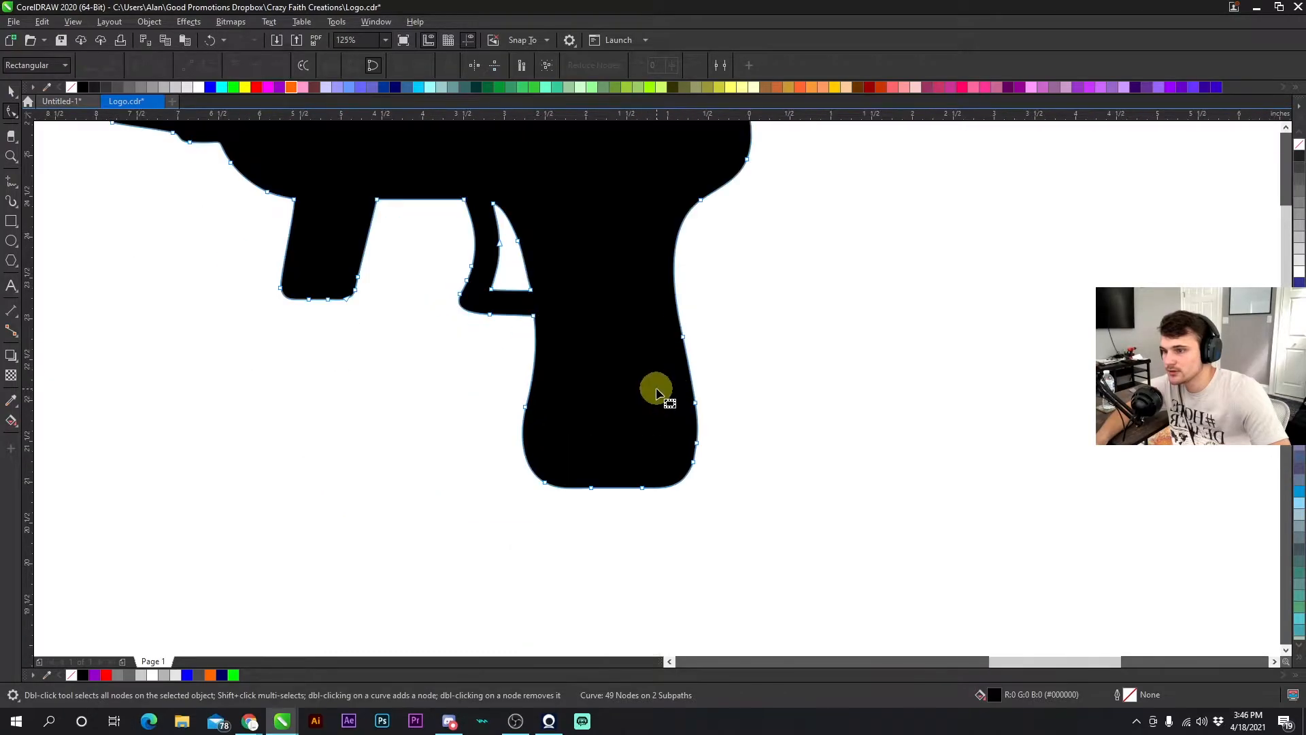
# - Try sketching freehand cord curves around the glue gun and under the lettering
pyautogui.click(11, 91)
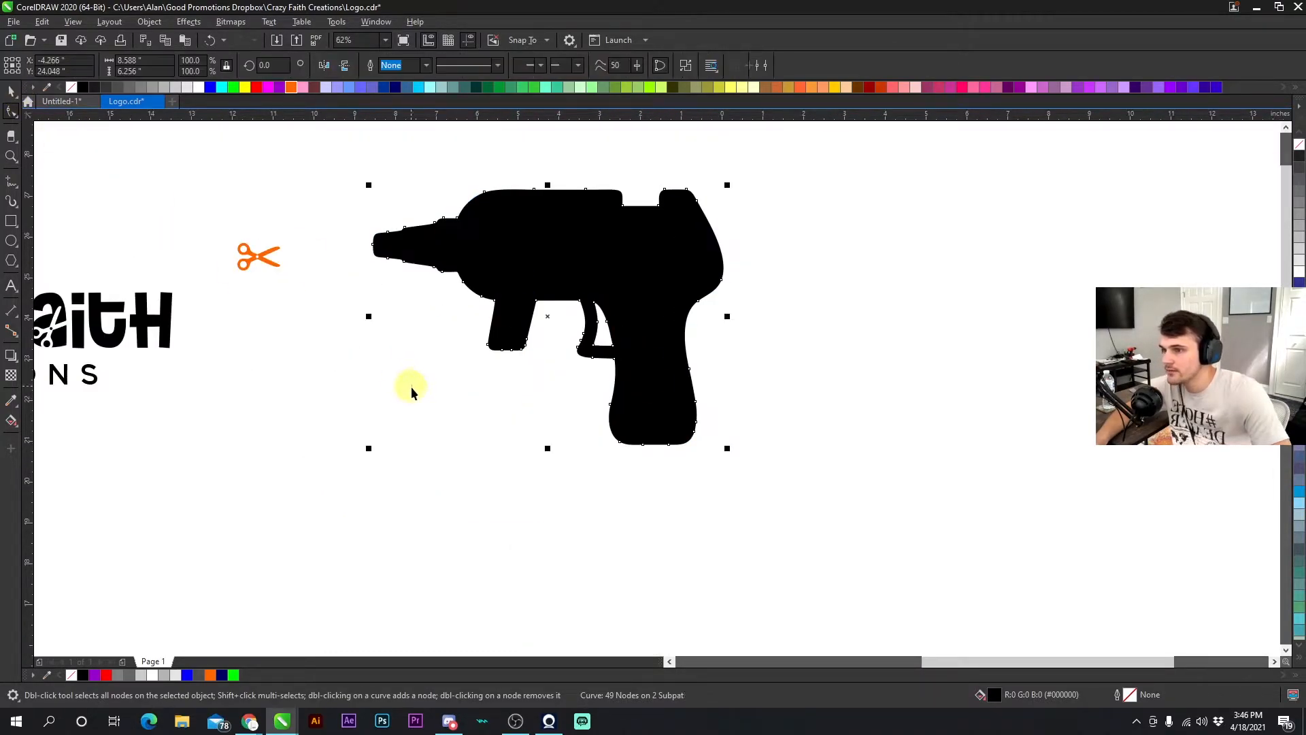
pyautogui.click(410, 386)
pyautogui.scroll(-2, 655, 387)
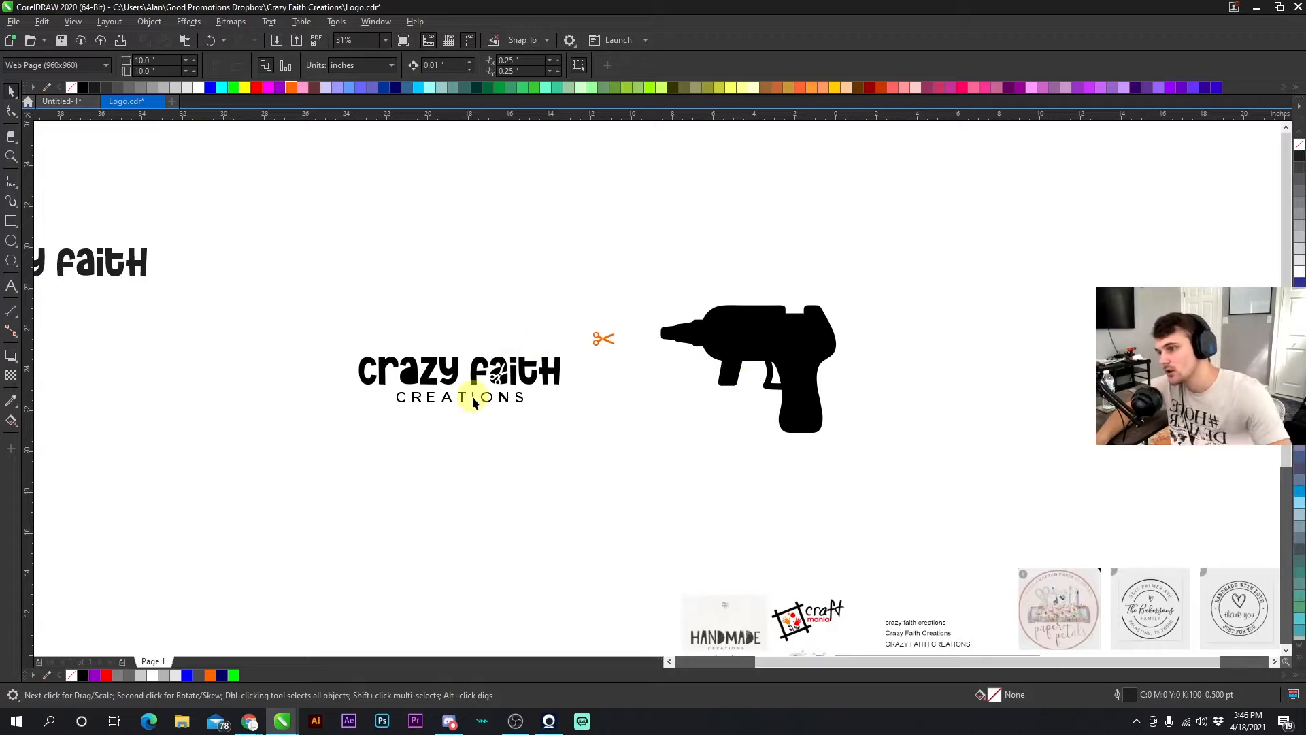
pyautogui.scroll(2, 473, 401)
pyautogui.scroll(-2, 664, 373)
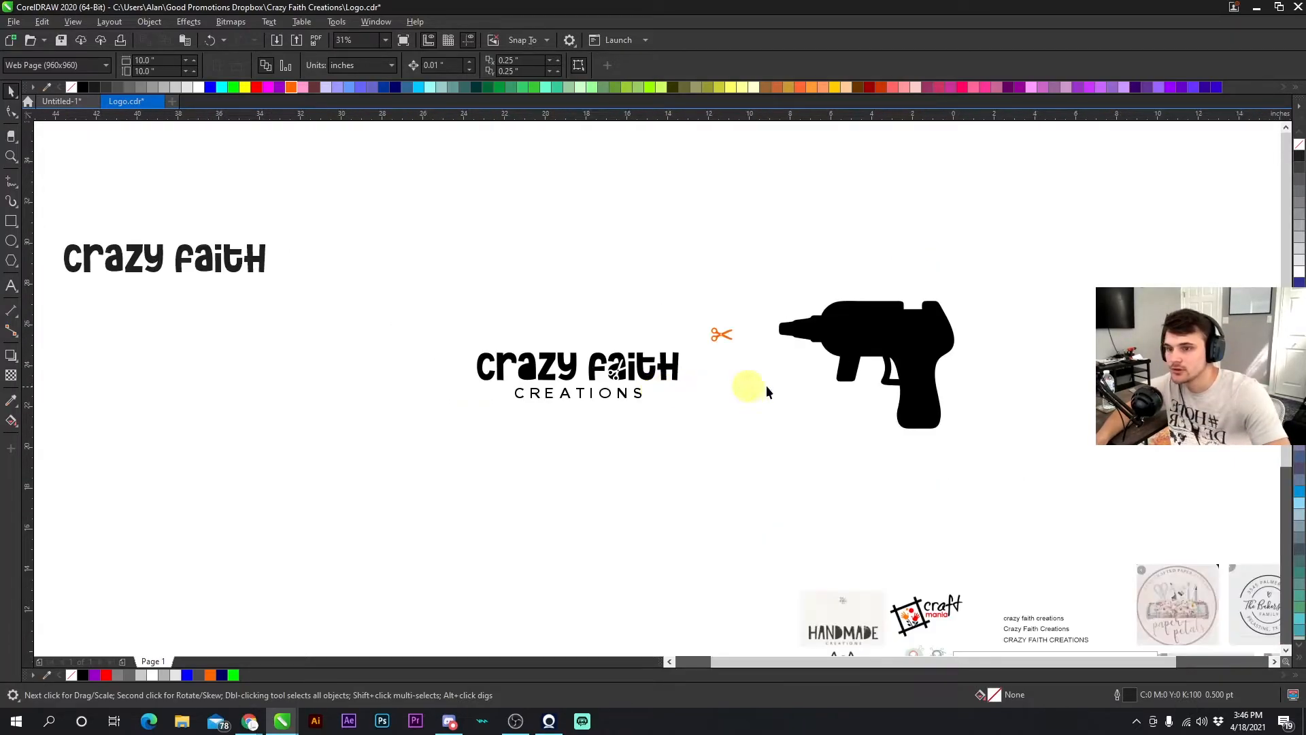
pyautogui.click(12, 181)
pyautogui.moveTo(916, 414)
pyautogui.mouseDown()
pyautogui.moveTo(749, 460)
pyautogui.moveTo(1112, 443)
pyautogui.mouseUp()
pyautogui.moveTo(1014, 385)
pyautogui.mouseDown()
pyautogui.moveTo(1029, 365)
pyautogui.moveTo(1015, 346)
pyautogui.mouseUp()
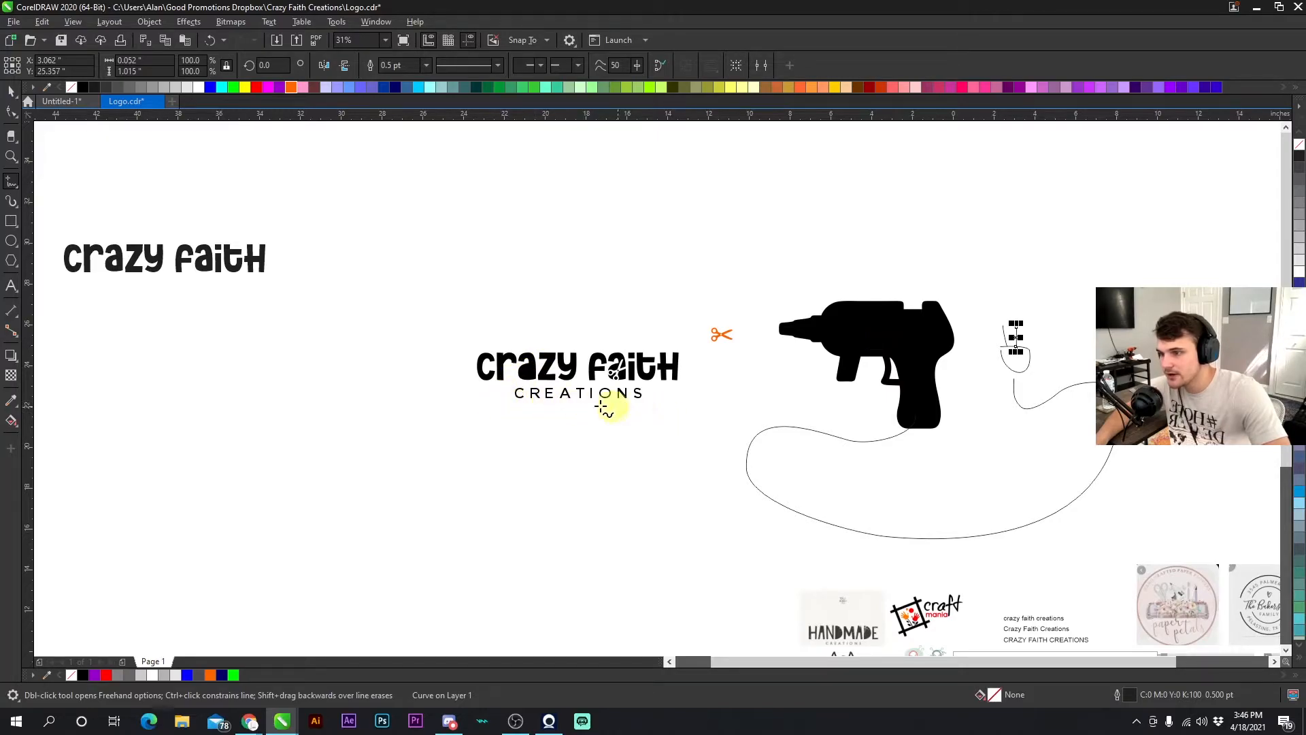
pyautogui.moveTo(492, 392)
pyautogui.mouseDown()
pyautogui.moveTo(523, 430)
pyautogui.moveTo(604, 429)
pyautogui.moveTo(649, 397)
pyautogui.moveTo(715, 378)
pyautogui.moveTo(678, 366)
pyautogui.mouseUp()
pyautogui.moveTo(686, 365); pyautogui.dragTo(672, 372)
pyautogui.scroll(2, 681, 365)
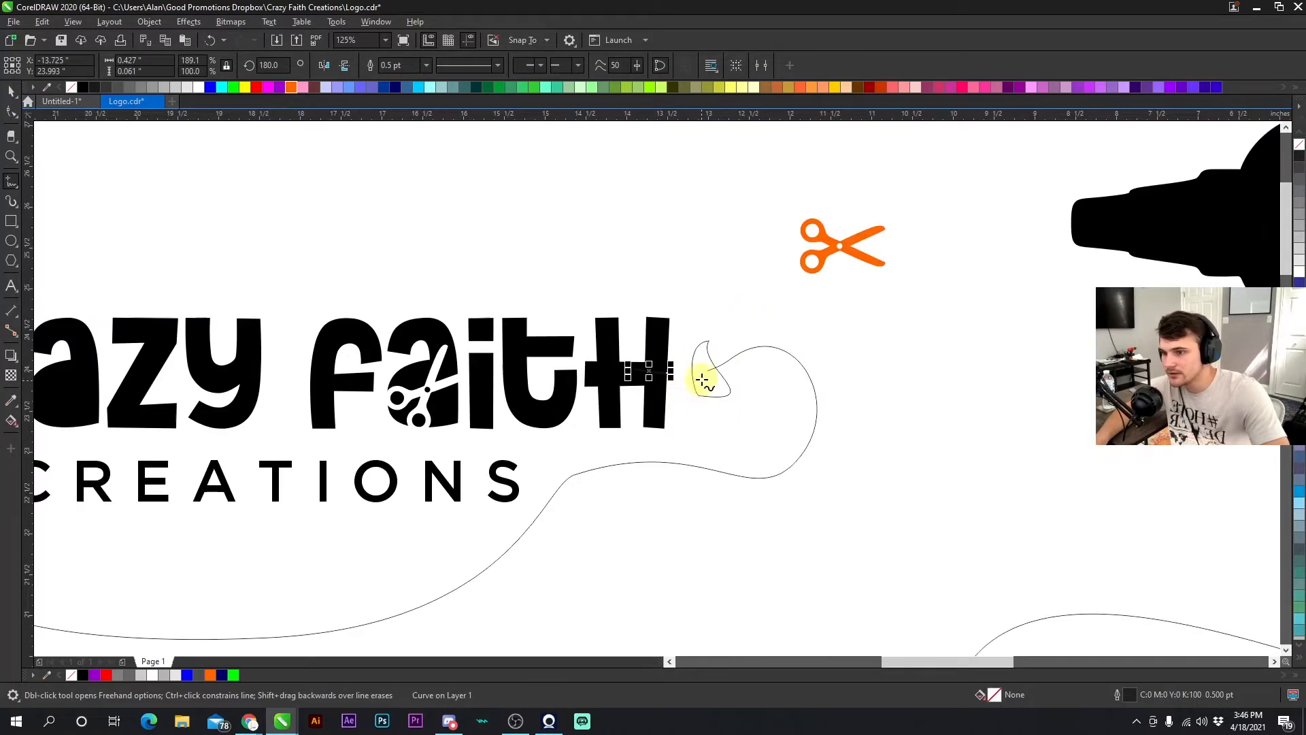
pyautogui.scroll(-2, 657, 389)
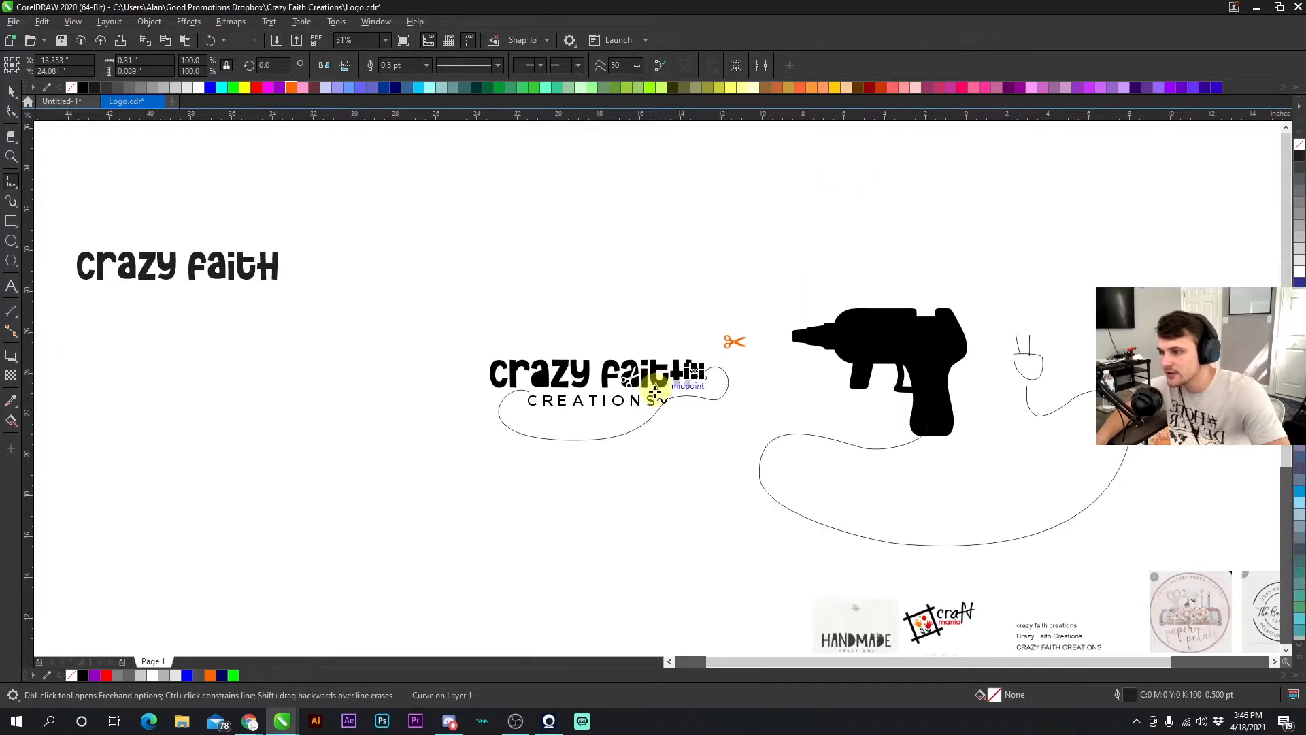
pyautogui.click(8, 91)
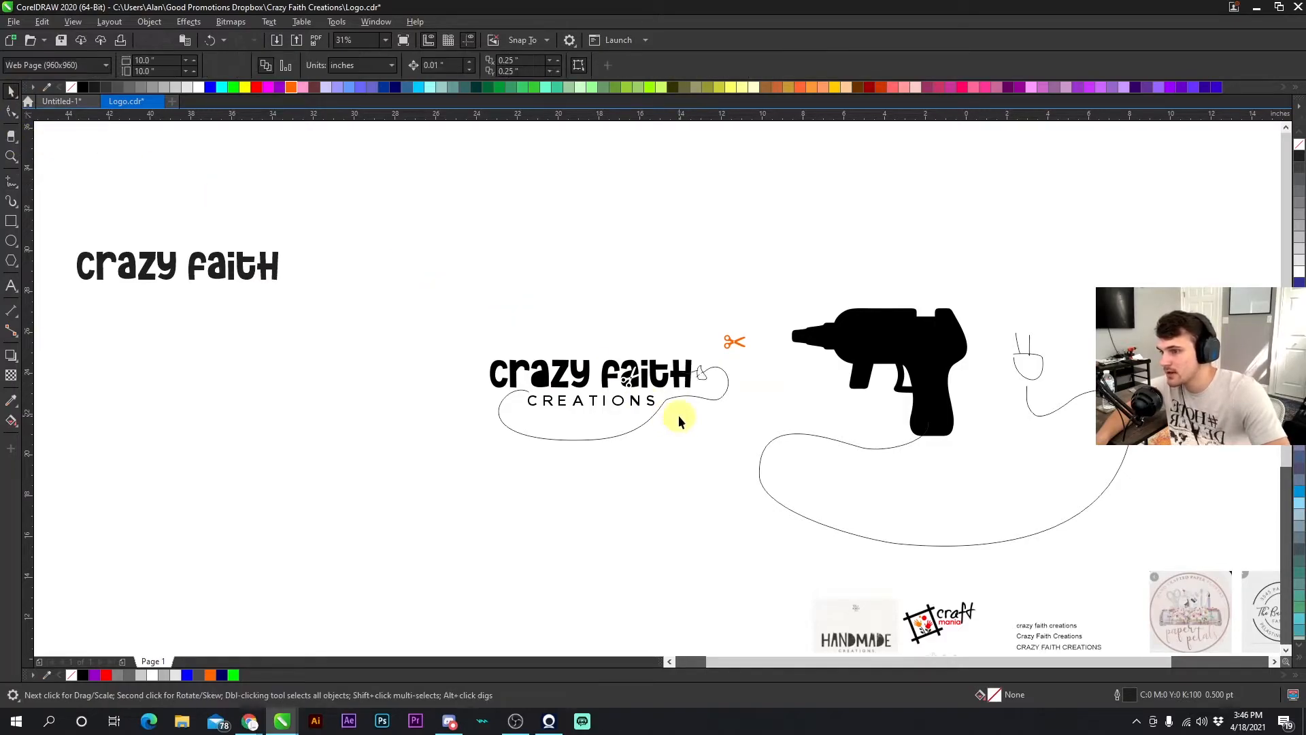
# - Delete the stray freehand curves and leftover plug fragments around the glue gun
pyautogui.click(724, 390)
pyautogui.press('Delete')
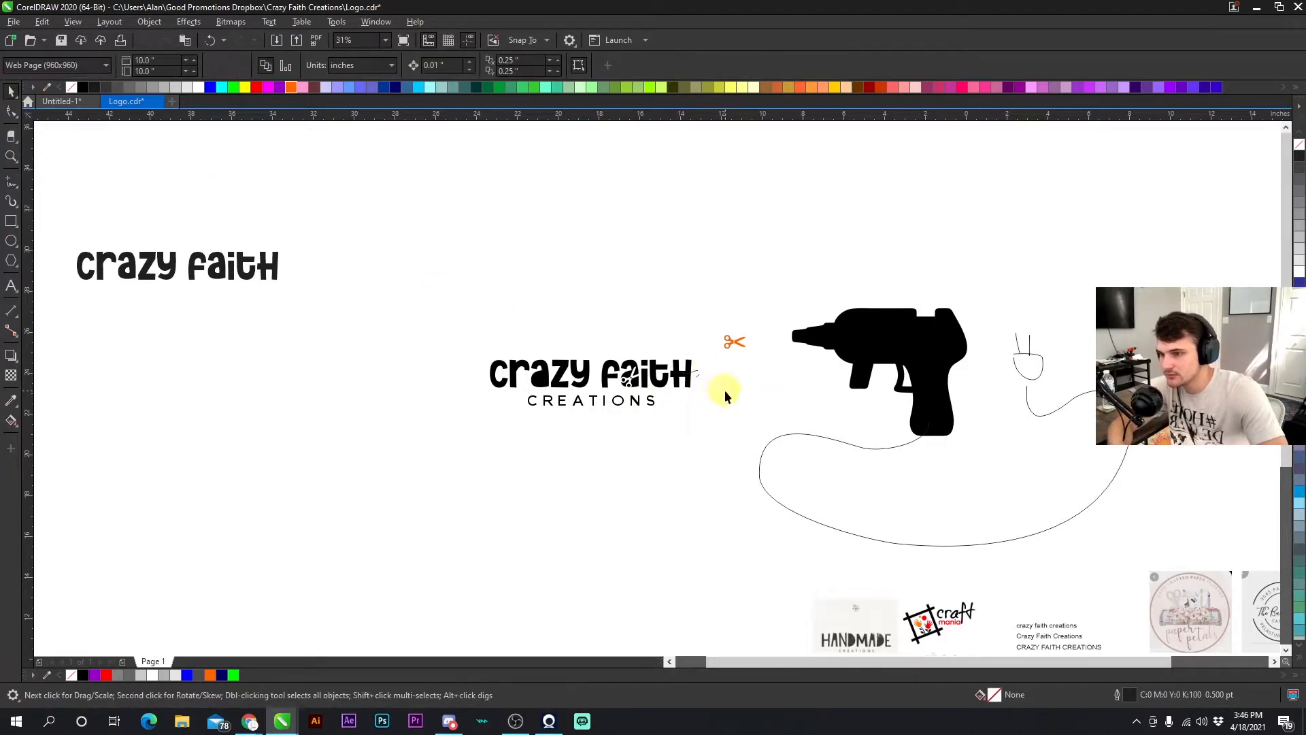
pyautogui.moveTo(722, 424); pyautogui.dragTo(669, 348)
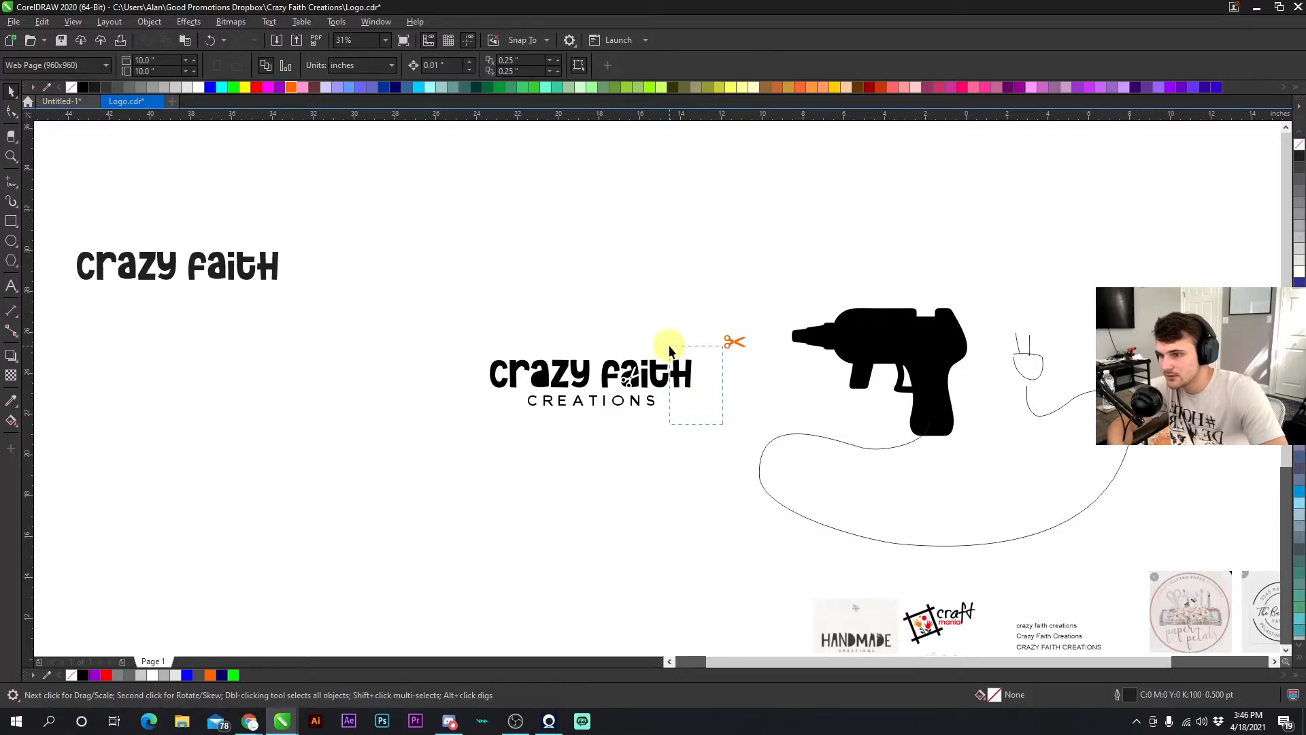
pyautogui.click(795, 431)
pyautogui.press('Delete')
pyautogui.moveTo(998, 320); pyautogui.dragTo(1061, 419)
pyautogui.press('Delete')
# - Move the glue gun icon over the "crazy" lettering
pyautogui.click(921, 369)
pyautogui.moveTo(921, 369); pyautogui.dragTo(847, 408)
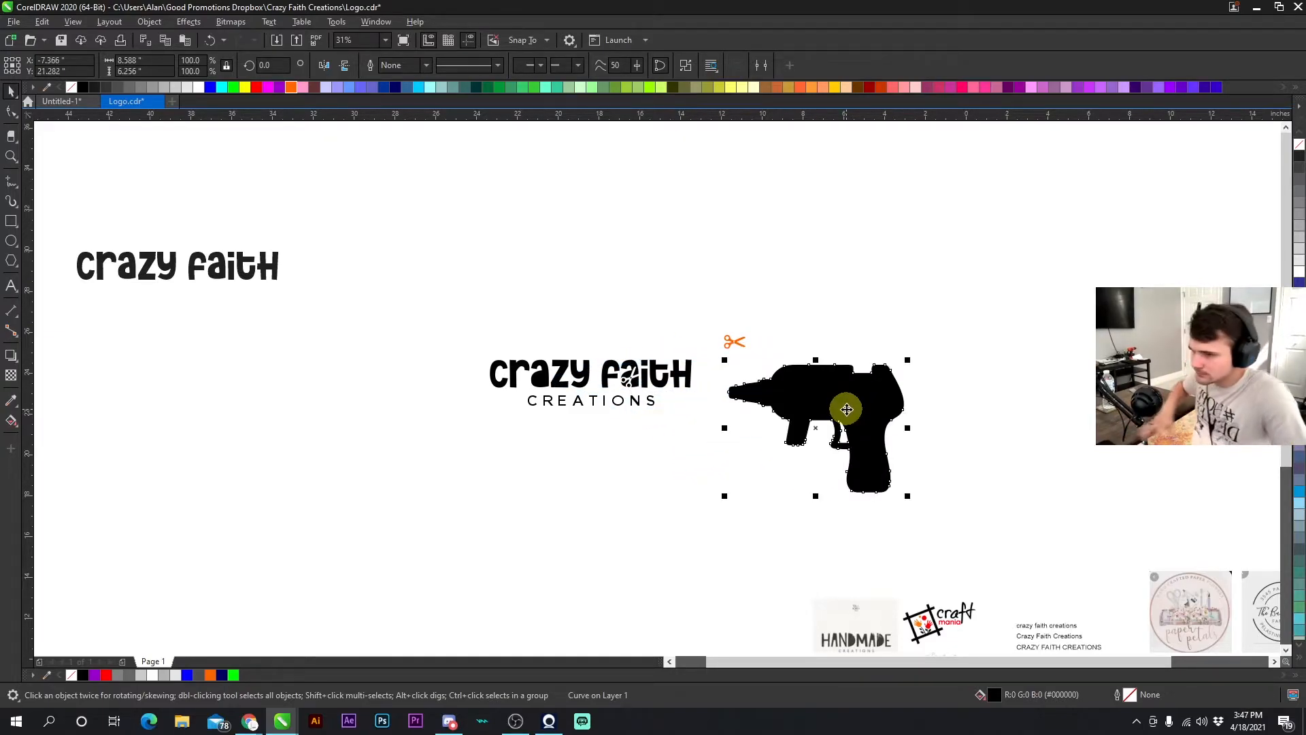
pyautogui.moveTo(723, 372); pyautogui.dragTo(548, 394)
pyautogui.scroll(5, 510, 353)
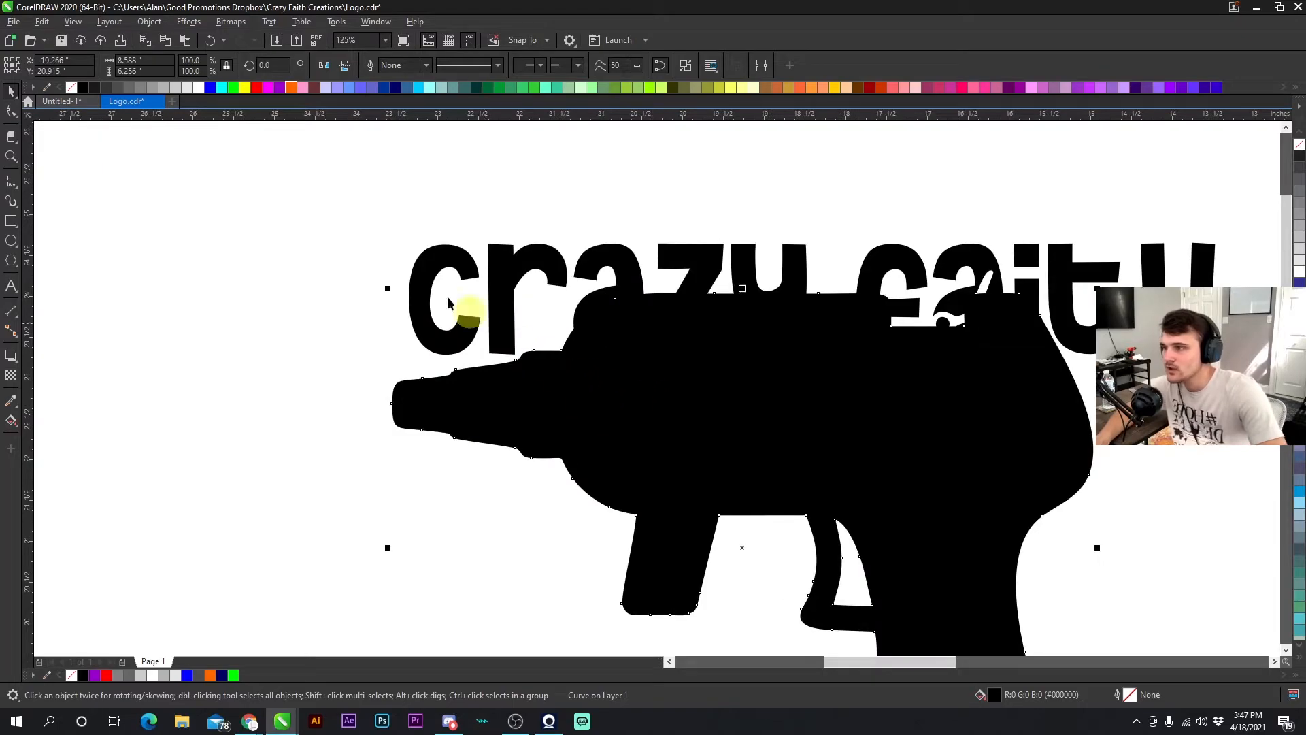
# - Fill the glue gun red, scale it down and place it over the letter "a"
pyautogui.click(256, 87)
pyautogui.moveTo(1097, 288); pyautogui.dragTo(816, 292)
pyautogui.moveTo(765, 510); pyautogui.dragTo(625, 325)
pyautogui.scroll(1, 625, 325)
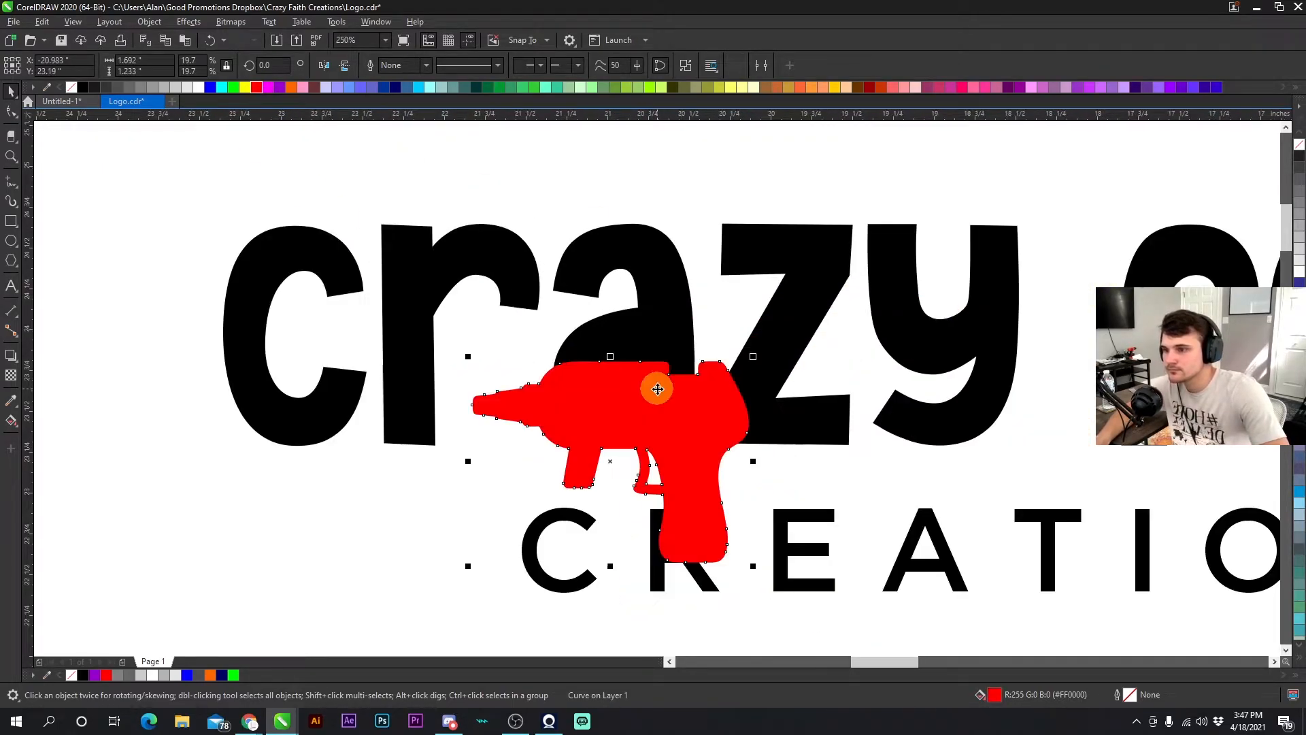
pyautogui.moveTo(753, 355); pyautogui.dragTo(711, 359)
pyautogui.moveTo(645, 437); pyautogui.dragTo(625, 387)
pyautogui.moveTo(692, 341); pyautogui.dragTo(708, 387)
# - Rotate the glue gun to about 330 degrees inside the letter "a"
pyautogui.click(656, 368)
pyautogui.click(646, 378)
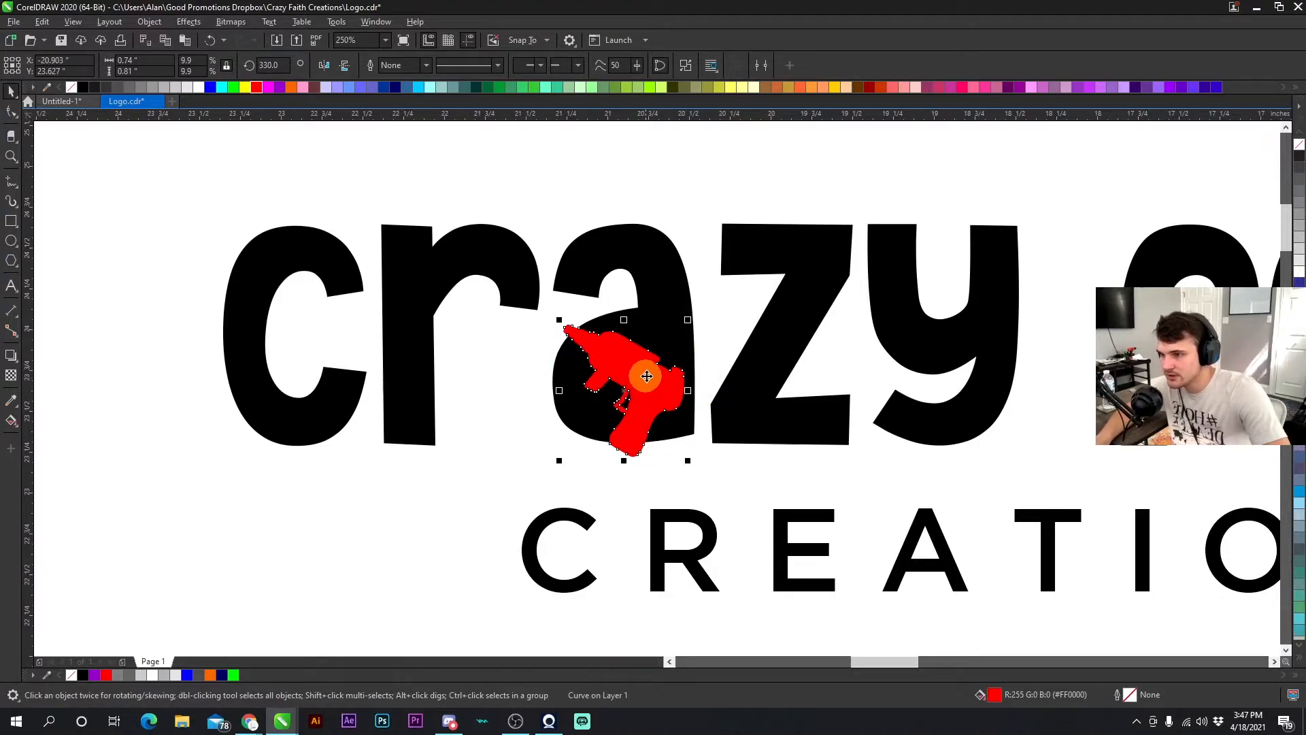
pyautogui.moveTo(687, 319); pyautogui.dragTo(676, 307)
pyautogui.click(642, 377)
pyautogui.click(619, 362)
# - Fill the glue gun white so it reads as a cut-out in the "a"
pyautogui.click(199, 87)
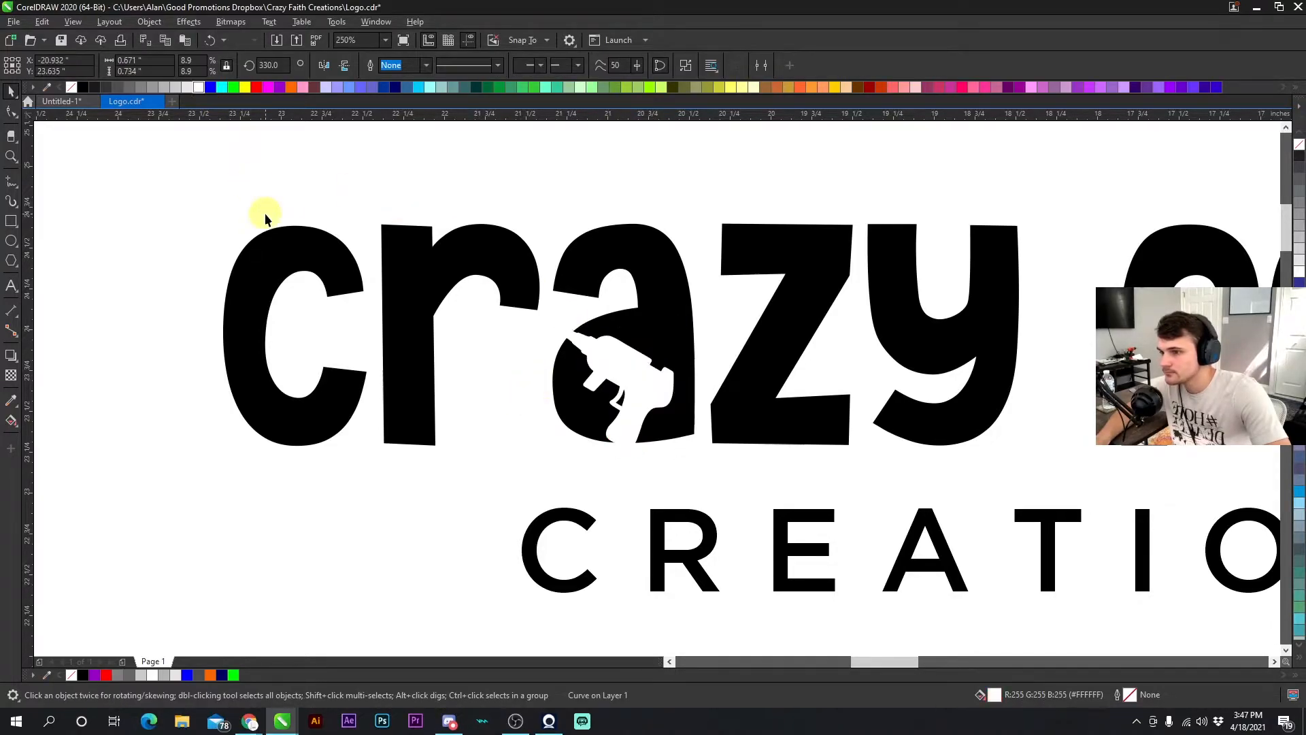
pyautogui.click(262, 210)
pyautogui.scroll(-5, 656, 374)
pyautogui.scroll(4, 679, 378)
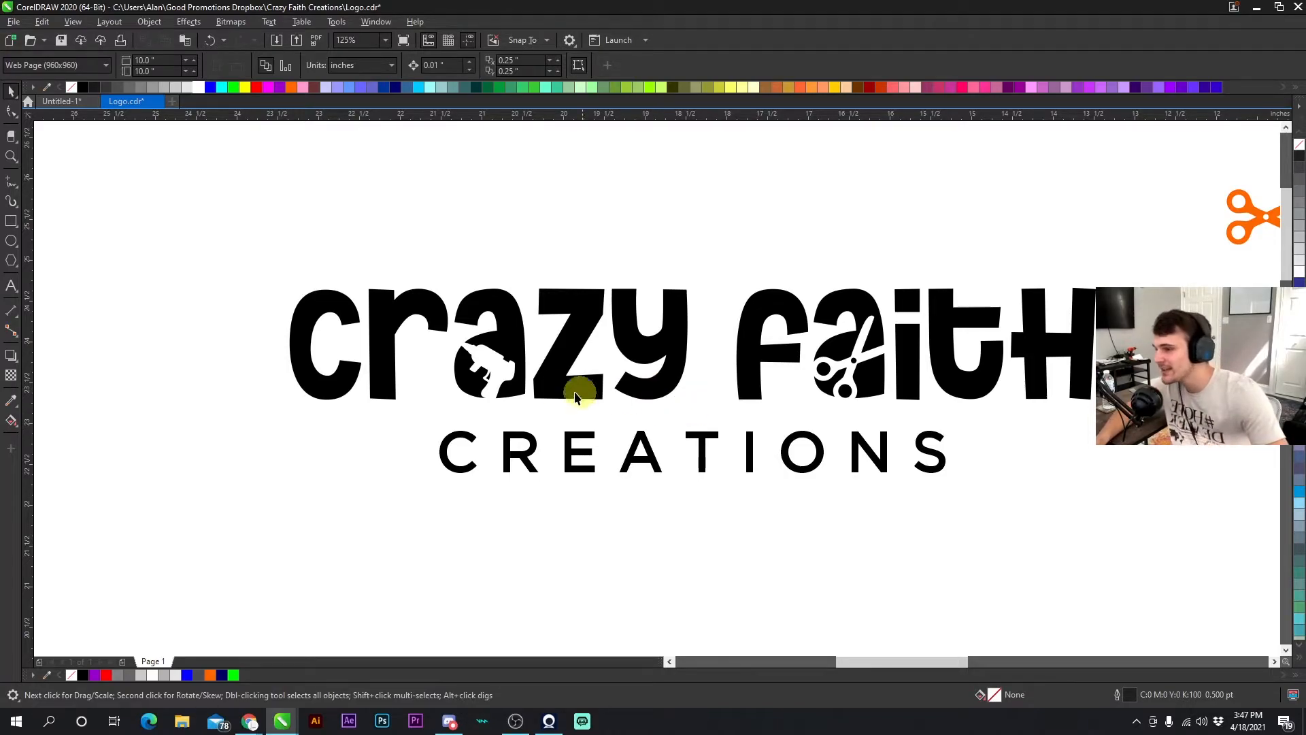
# - Shrink the white glue gun slightly and reposition it within the "a"
pyautogui.scroll(2, 654, 381)
pyautogui.click(649, 378)
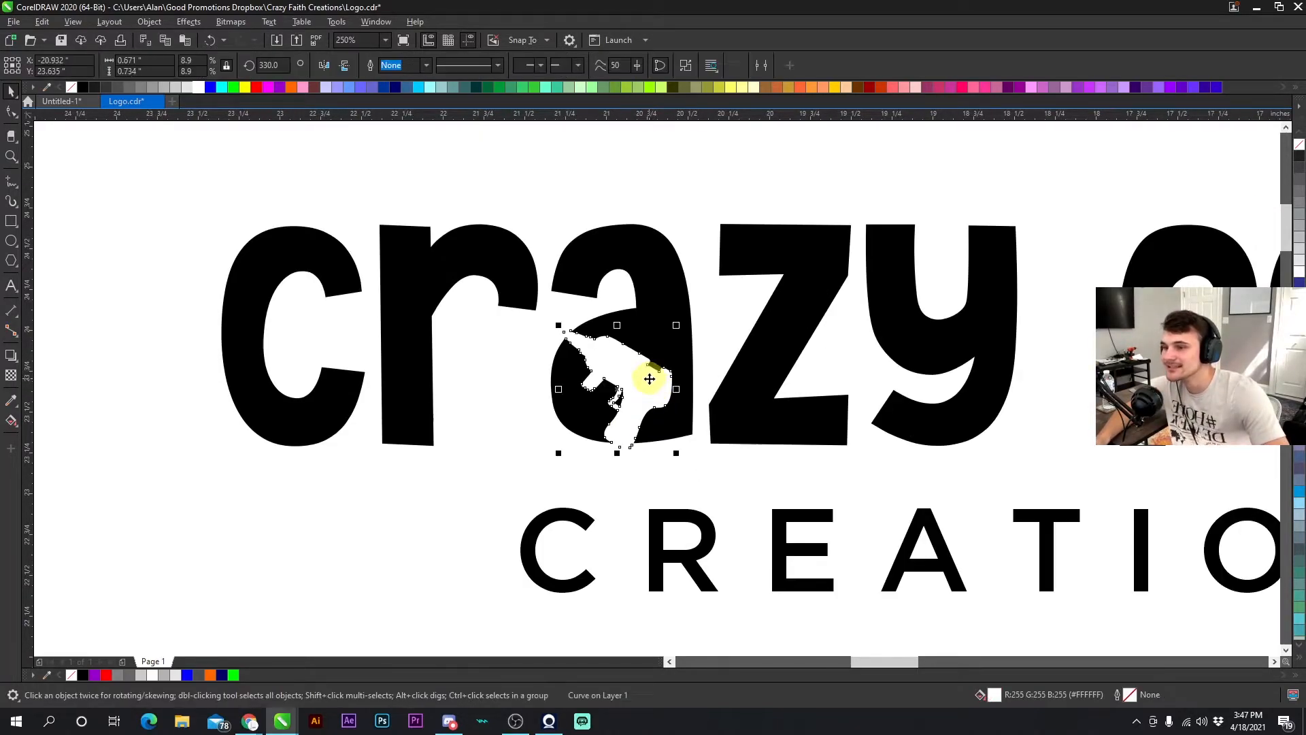
pyautogui.moveTo(677, 326); pyautogui.dragTo(683, 319)
pyautogui.moveTo(632, 356); pyautogui.dragTo(639, 376)
pyautogui.moveTo(694, 333); pyautogui.dragTo(667, 339)
pyautogui.moveTo(638, 381); pyautogui.dragTo(686, 322)
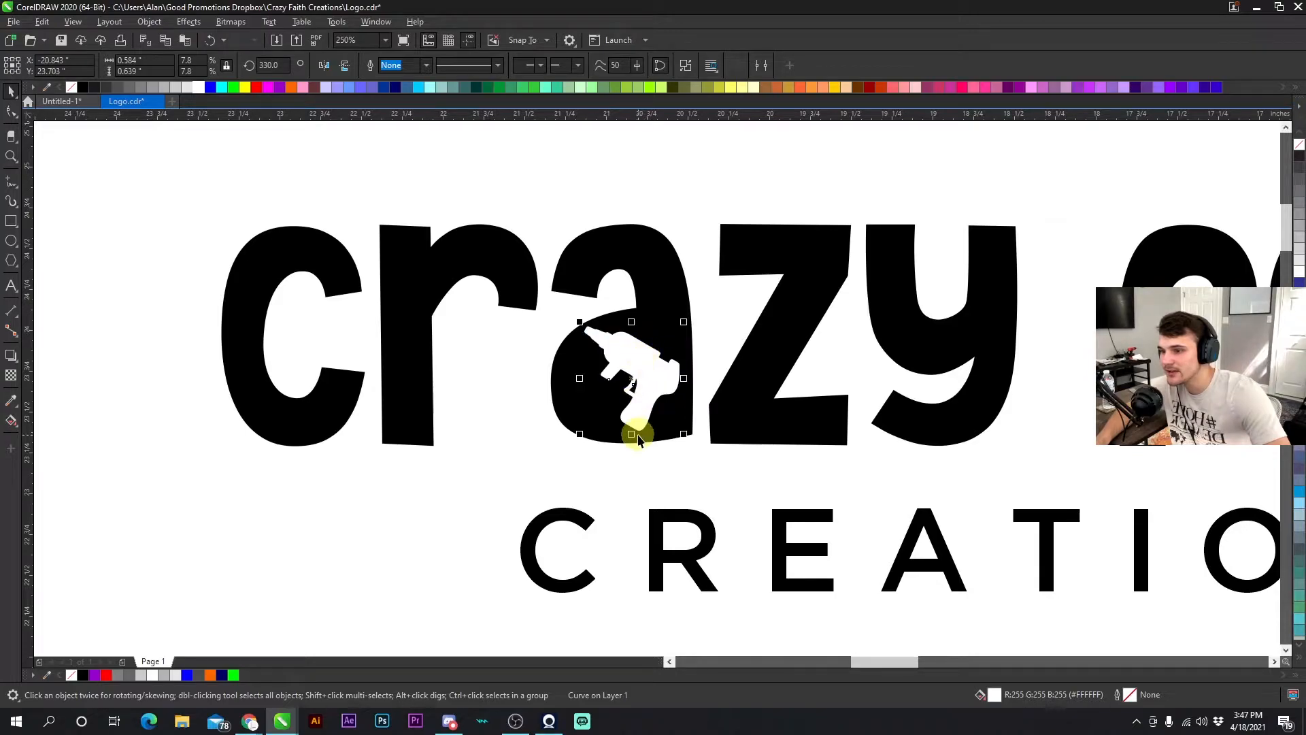
pyautogui.scroll(2, 636, 431)
pyautogui.scroll(2, 657, 389)
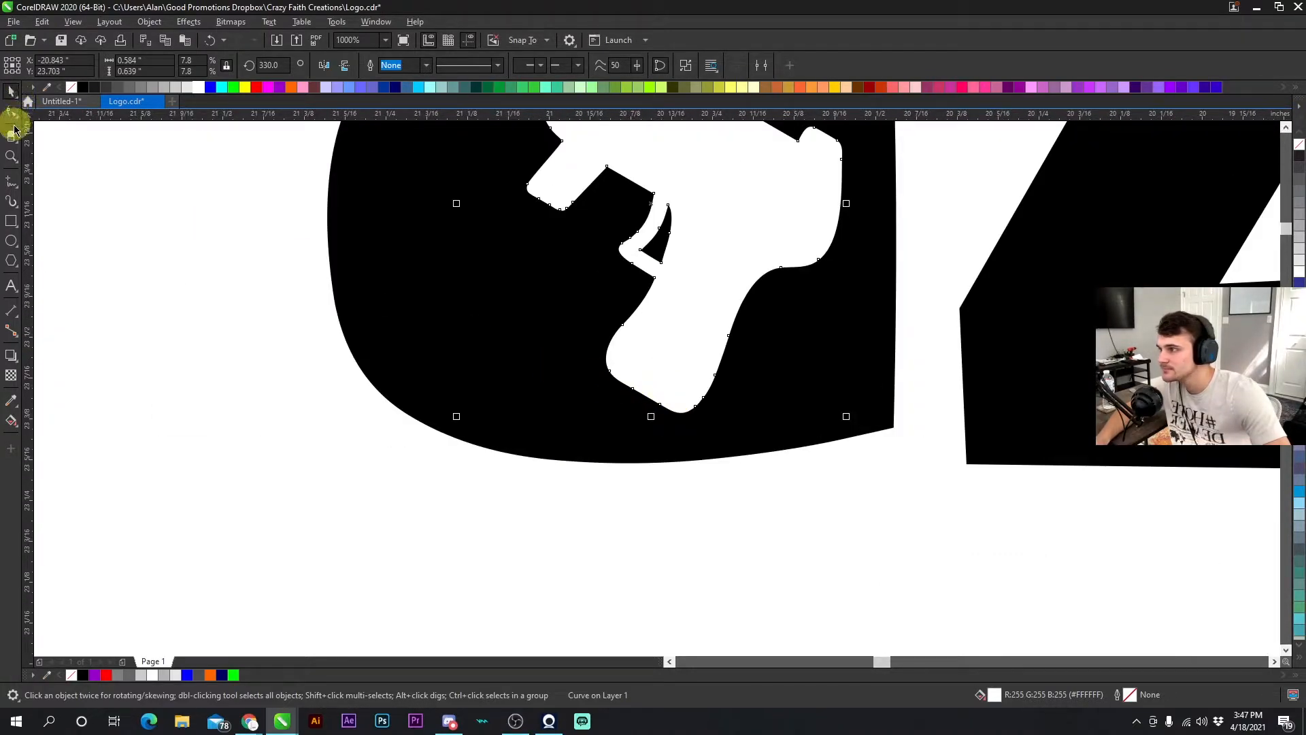
# - Draw a freehand cord curve running from the glue gun's grip out of the letter
pyautogui.click(9, 182)
pyautogui.moveTo(616, 372)
pyautogui.mouseDown()
pyautogui.moveTo(489, 358)
pyautogui.moveTo(297, 507)
pyautogui.moveTo(358, 580)
pyautogui.mouseUp()
pyautogui.click(11, 90)
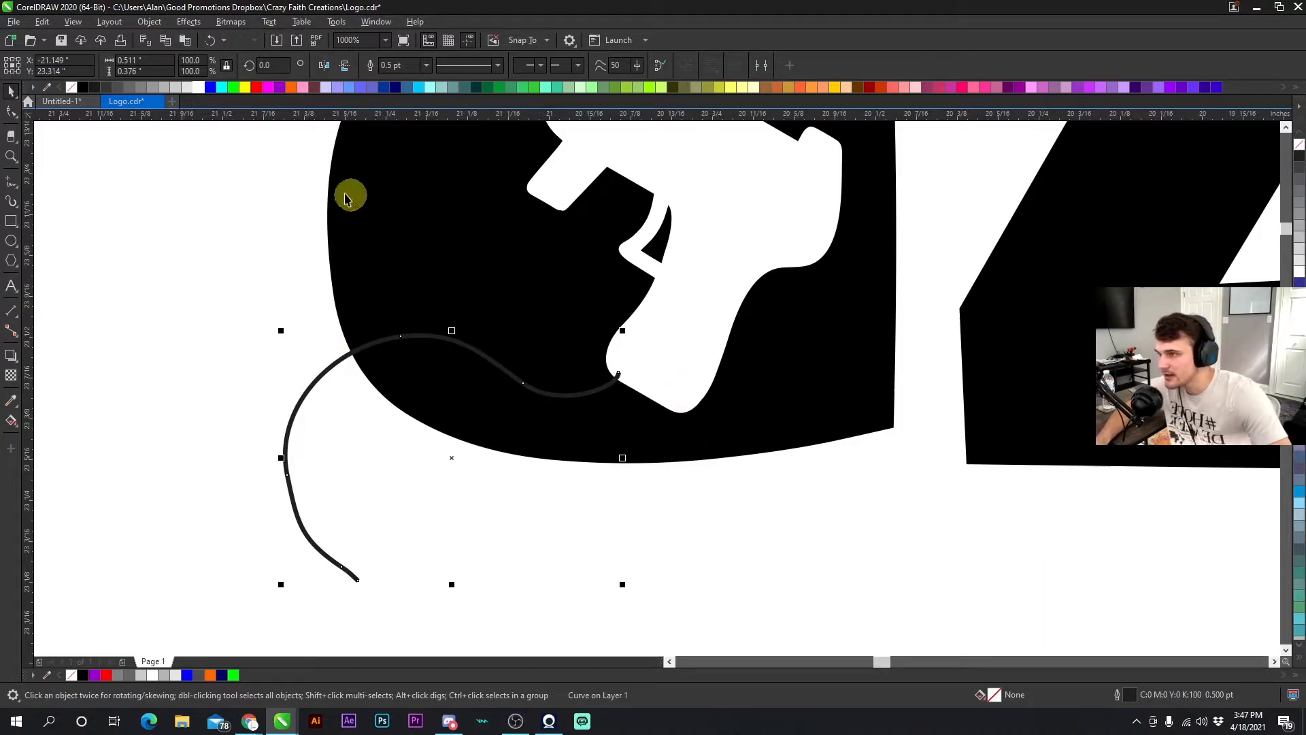
# - Give the cord a white outline 2.0 pt wide
pyautogui.click(302, 87)
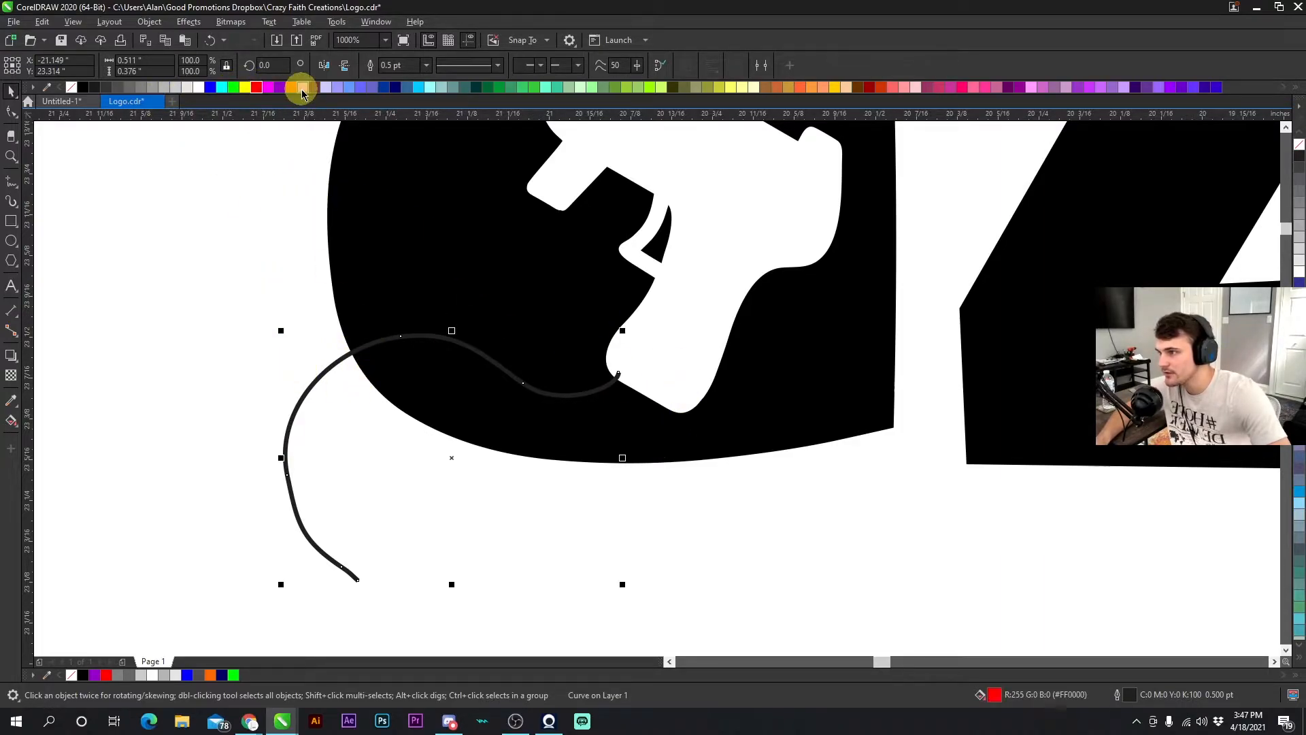
pyautogui.click(350, 87)
pyautogui.click(418, 87)
pyautogui.click(475, 87)
pyautogui.click(545, 87)
pyautogui.click(603, 87)
pyautogui.rightClick(235, 87)
pyautogui.rightClick(268, 87)
pyautogui.rightClick(325, 87)
pyautogui.rightClick(259, 88)
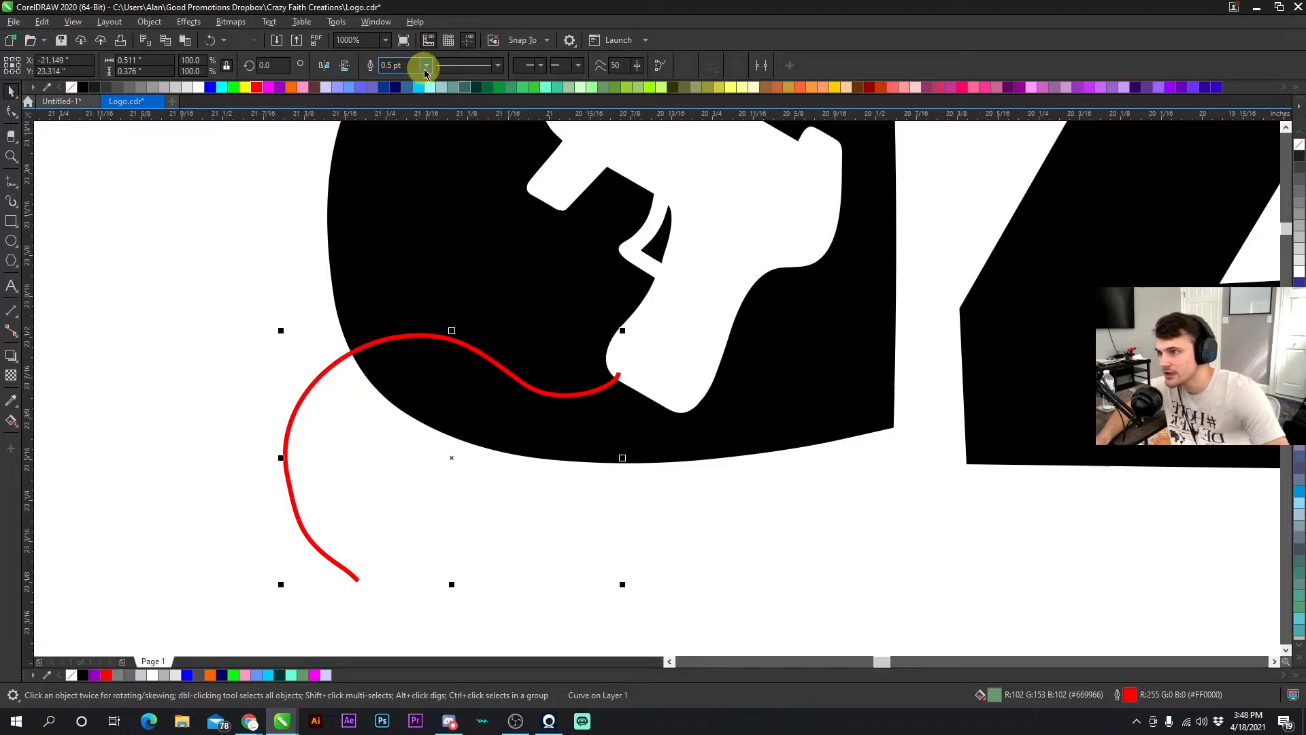
pyautogui.click(425, 68)
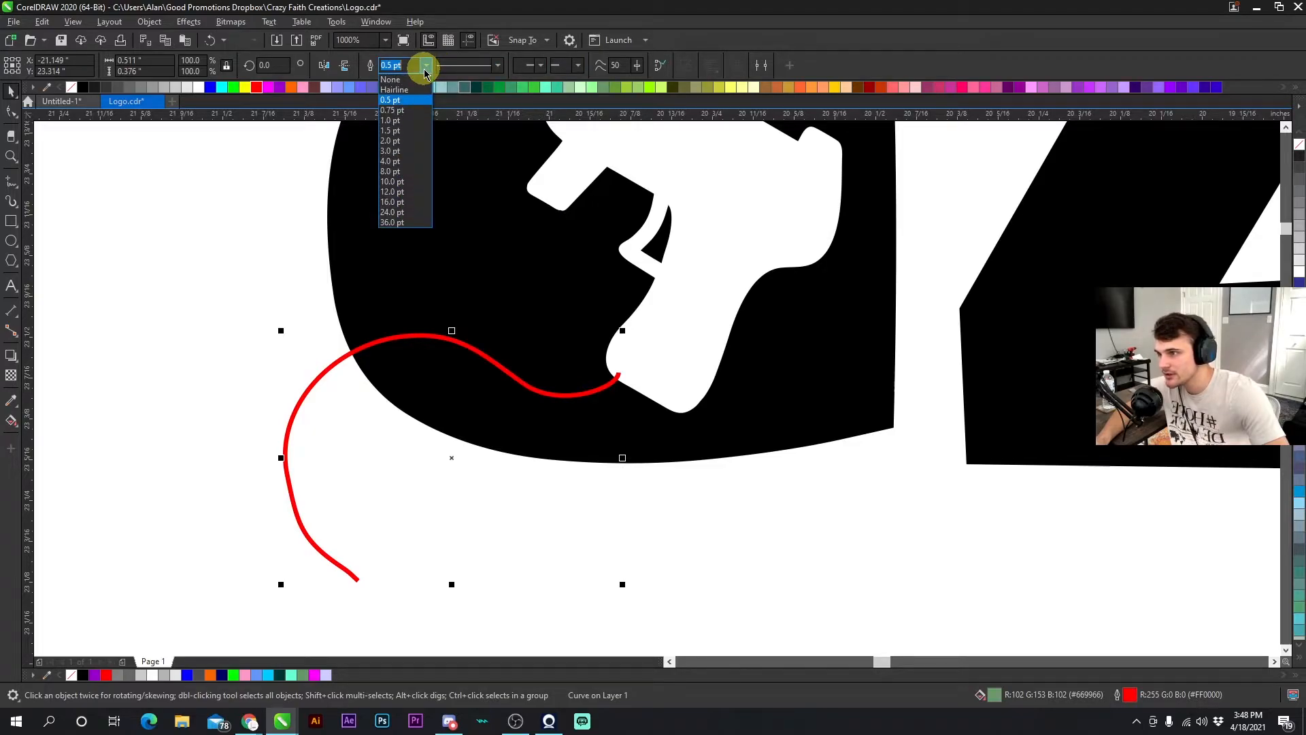
pyautogui.click(396, 141)
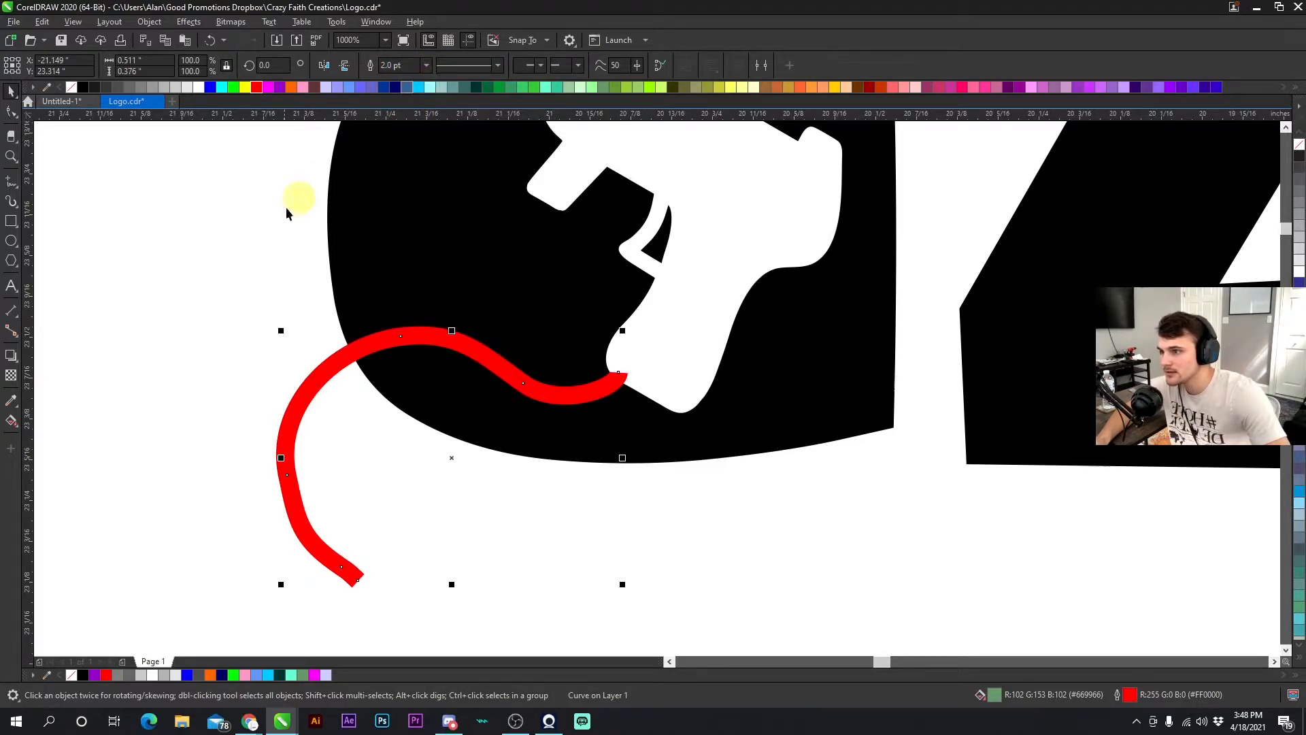
pyautogui.rightClick(199, 87)
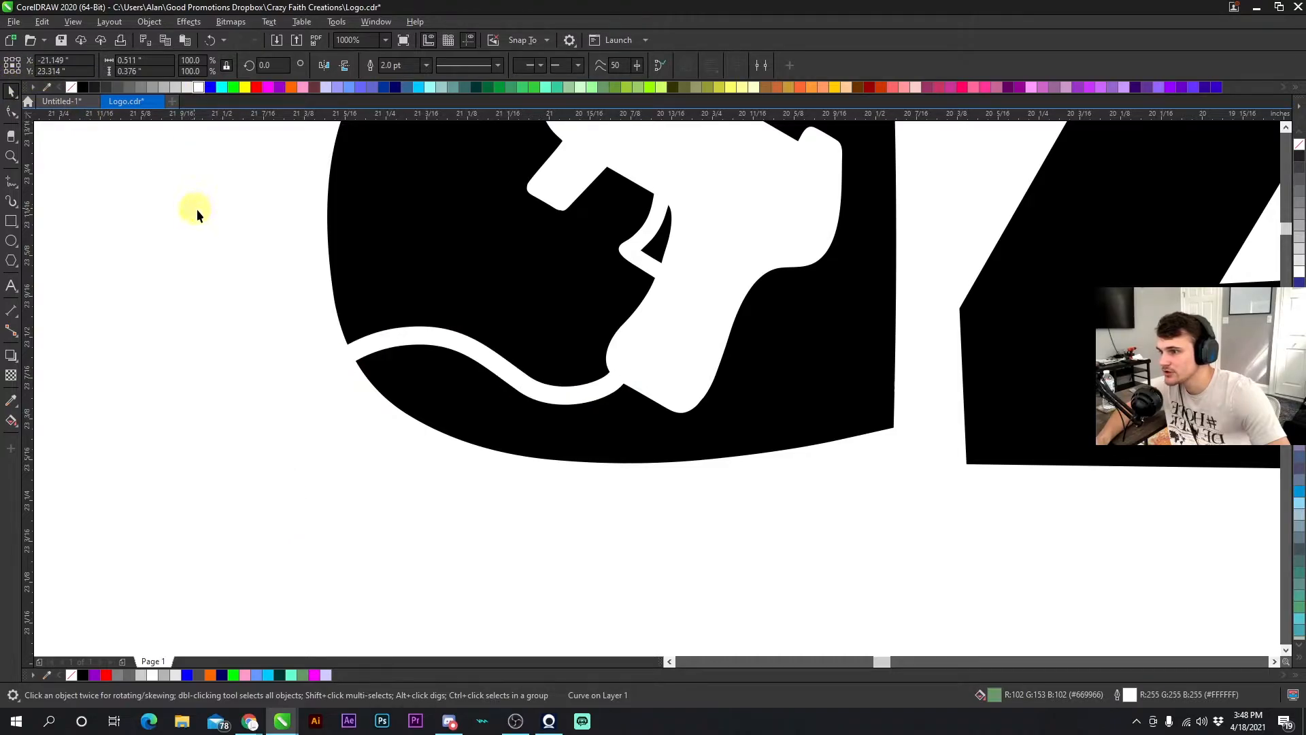
# - Thicken the cord's outline to 4.0 pt
pyautogui.click(191, 207)
pyautogui.scroll(-3, 660, 390)
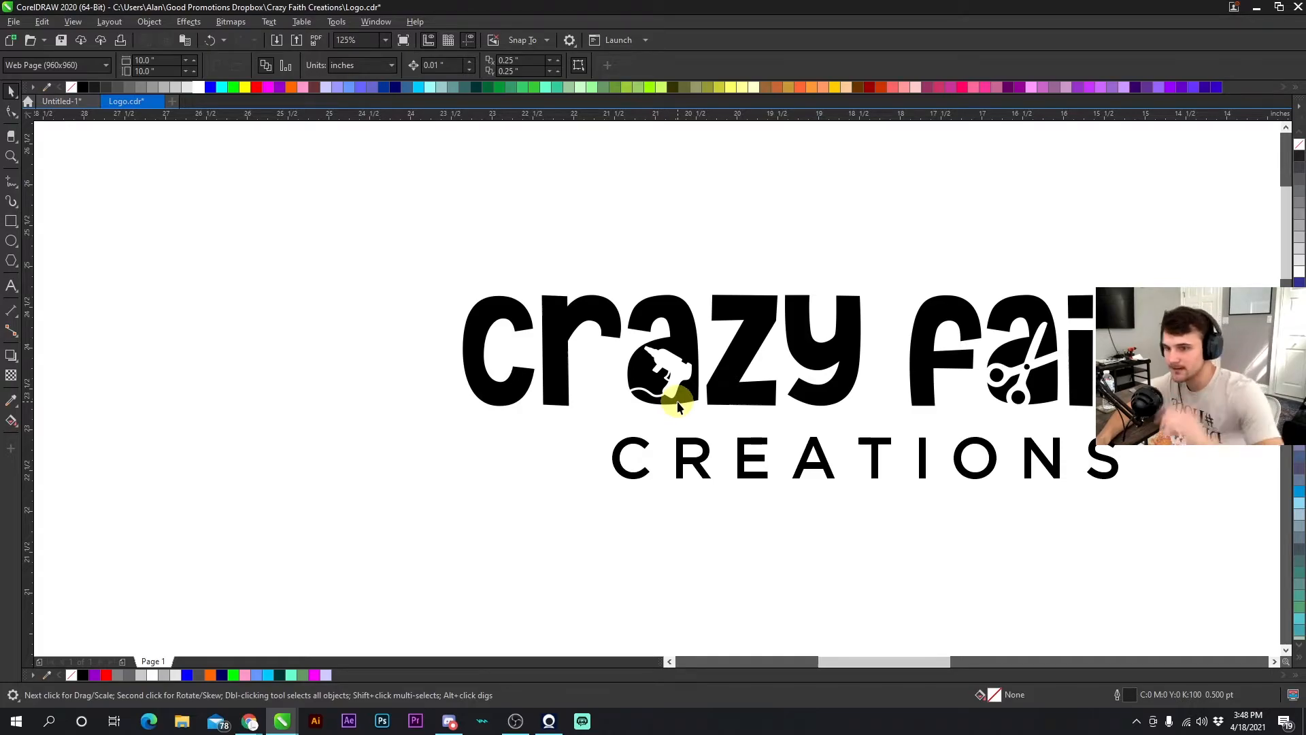
pyautogui.scroll(5, 678, 406)
pyautogui.click(639, 313)
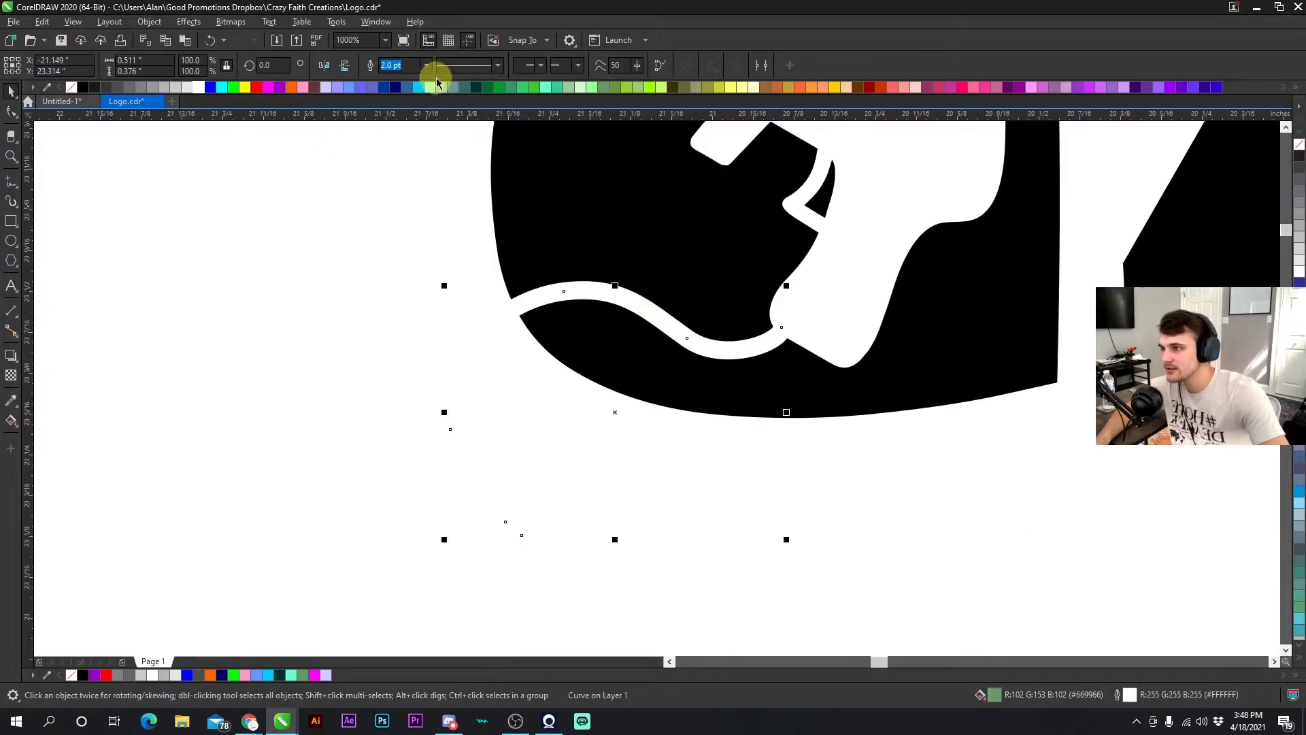
pyautogui.click(426, 66)
pyautogui.click(402, 162)
pyautogui.click(379, 210)
pyautogui.scroll(-3, 659, 398)
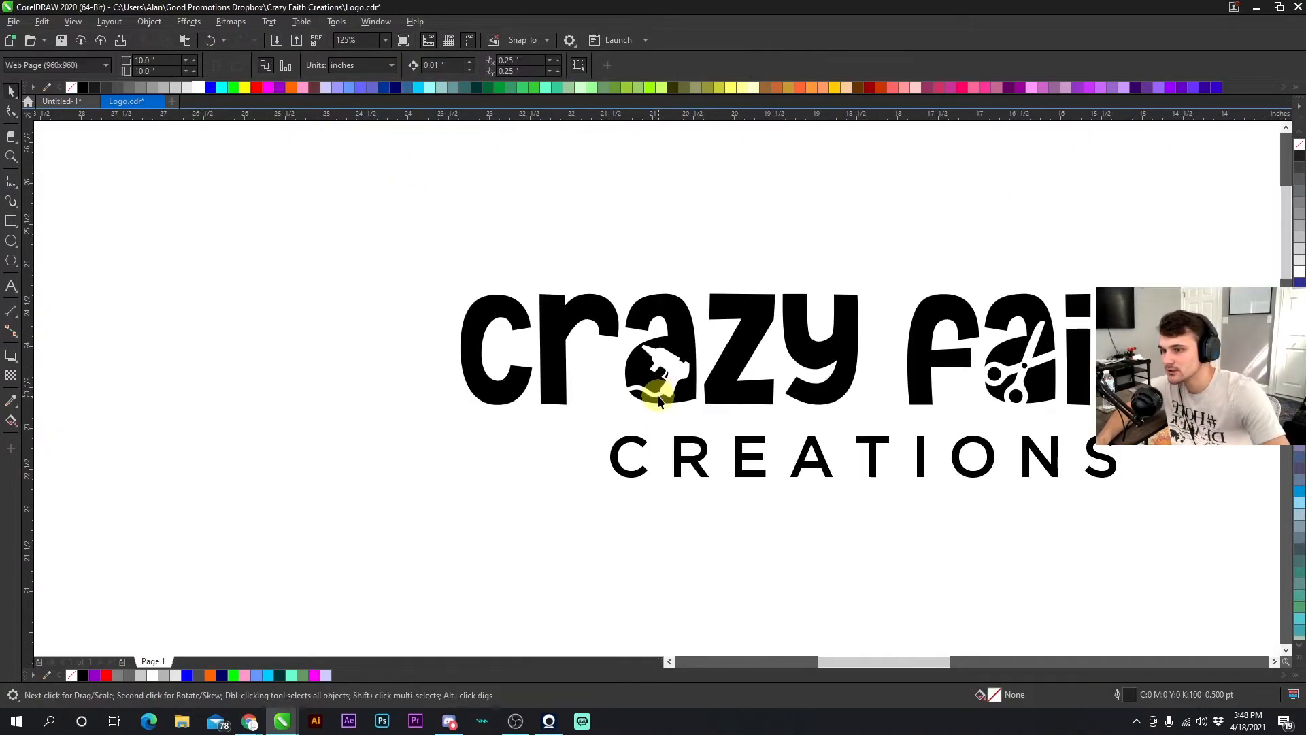
# - Reshape the cord with the Shape tool, moving its end to the grip and adjusting its bend
pyautogui.scroll(4, 657, 393)
pyautogui.doubleClick(657, 388)
pyautogui.moveTo(669, 389); pyautogui.dragTo(749, 337)
pyautogui.scroll(-2, 647, 389)
pyautogui.scroll(1, 659, 390)
pyautogui.moveTo(680, 364); pyautogui.dragTo(712, 389)
pyautogui.moveTo(549, 404); pyautogui.dragTo(589, 462)
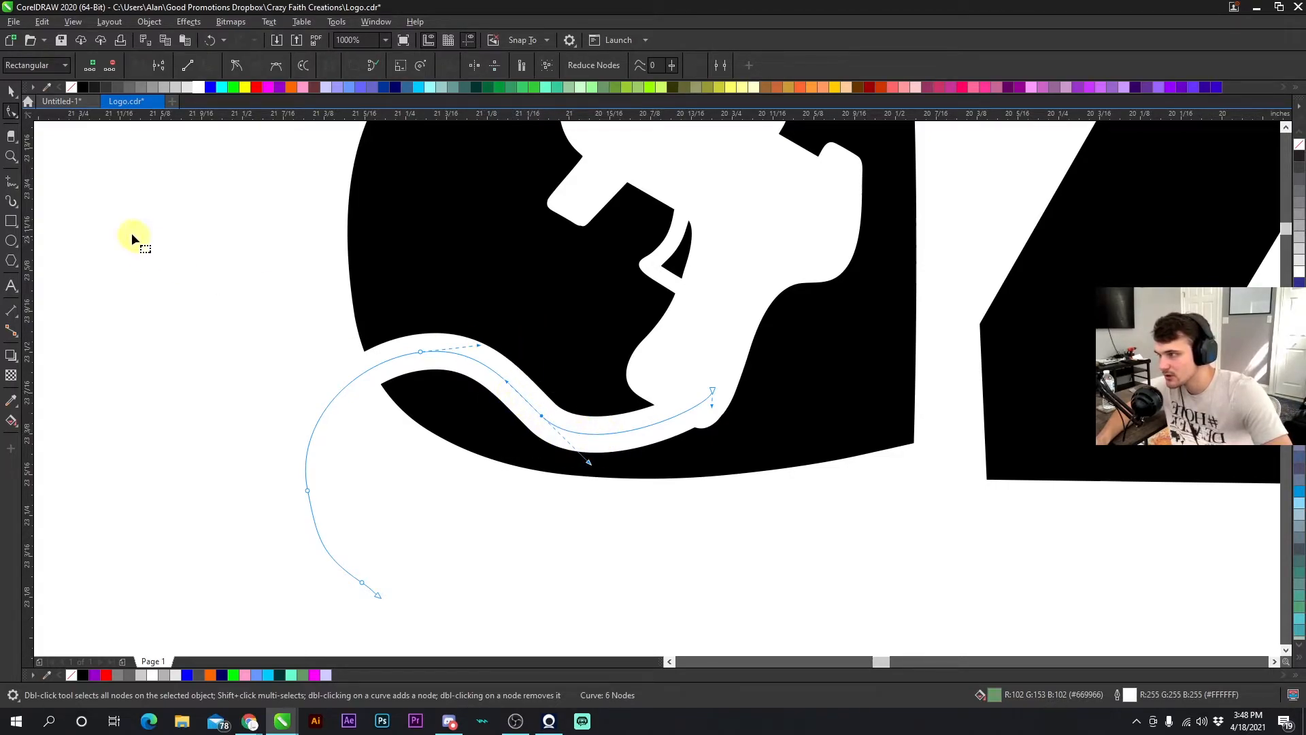
pyautogui.click(11, 181)
pyautogui.moveTo(82, 221)
pyautogui.mouseDown()
pyautogui.moveTo(315, 297)
pyautogui.moveTo(128, 155)
pyautogui.mouseUp()
pyautogui.click(11, 90)
pyautogui.press('Delete')
# - Adjust the control handle of a node along the cord's lower bend with the Shape tool
pyautogui.press('F10')
pyautogui.click(501, 379)
pyautogui.click(542, 416)
pyautogui.moveTo(585, 463); pyautogui.dragTo(614, 477)
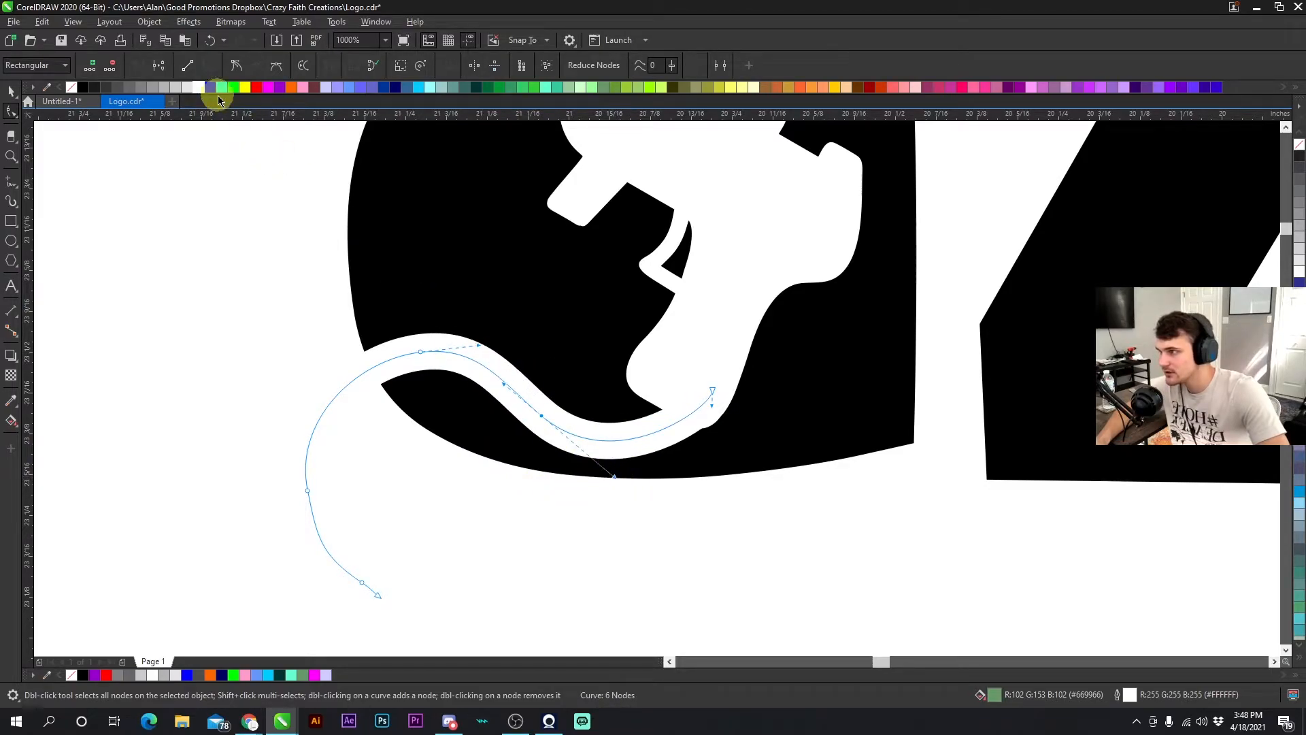
# - Convert the node at the cord's lower bend to a cusp and pull its handles up into a sharp corner
pyautogui.click(238, 67)
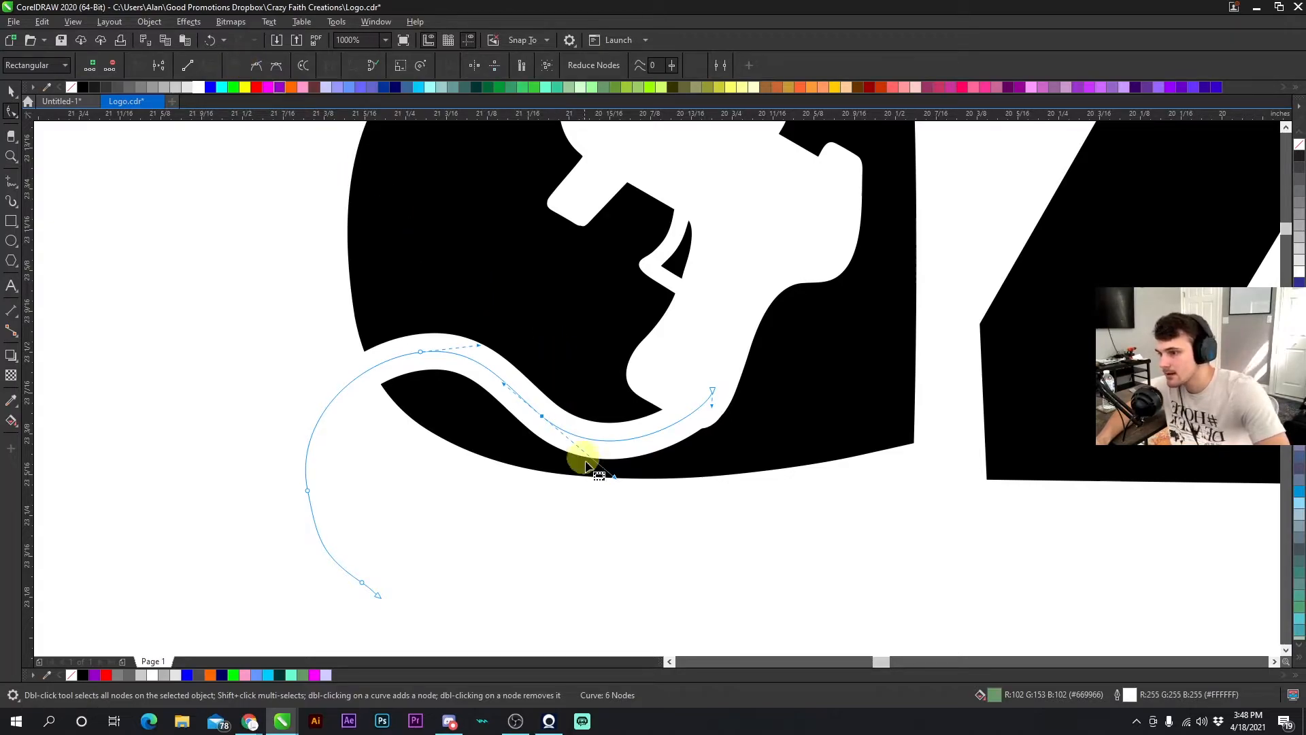
pyautogui.moveTo(615, 478); pyautogui.dragTo(609, 387)
pyautogui.moveTo(508, 285)
pyautogui.mouseDown()
pyautogui.moveTo(443, 219)
pyautogui.moveTo(493, 200)
pyautogui.mouseUp()
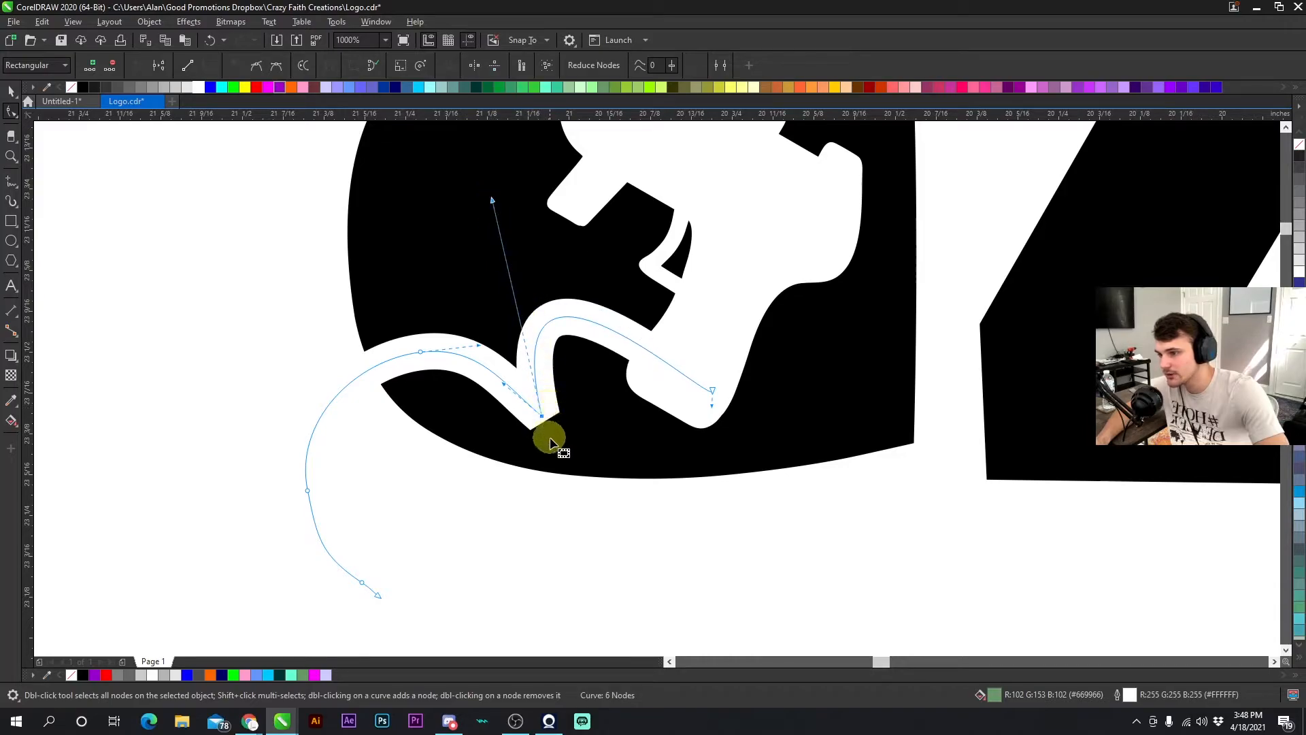
pyautogui.moveTo(493, 200); pyautogui.dragTo(457, 197)
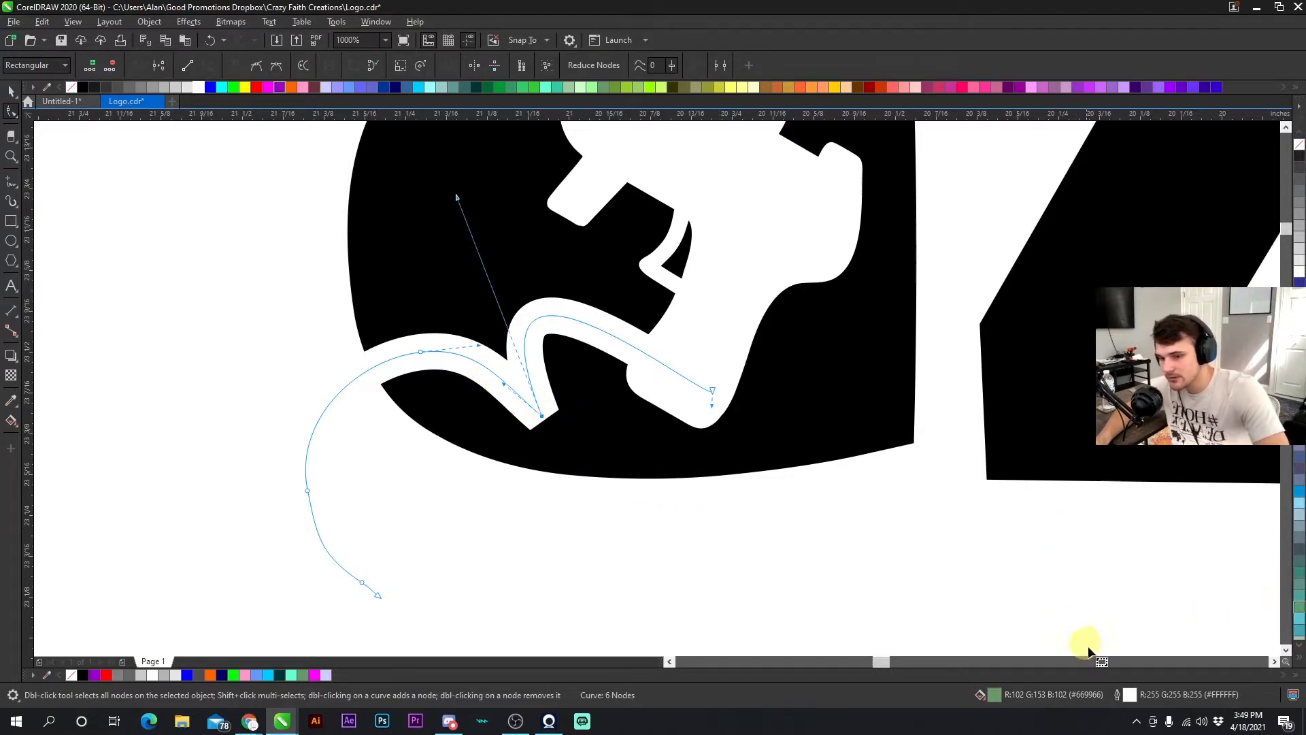
# - Set the cord outline's miter limit to 0 in the Outline Pen settings
pyautogui.doubleClick(1129, 699)
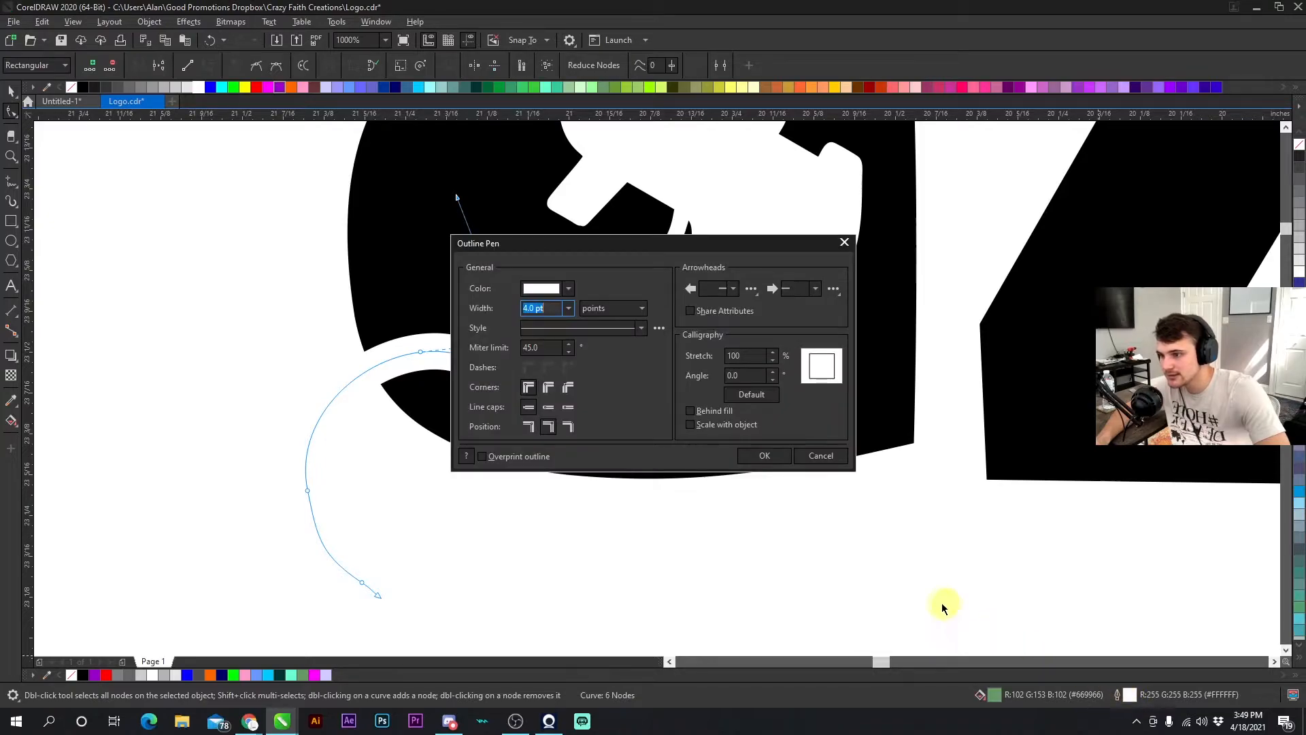
pyautogui.click(547, 347)
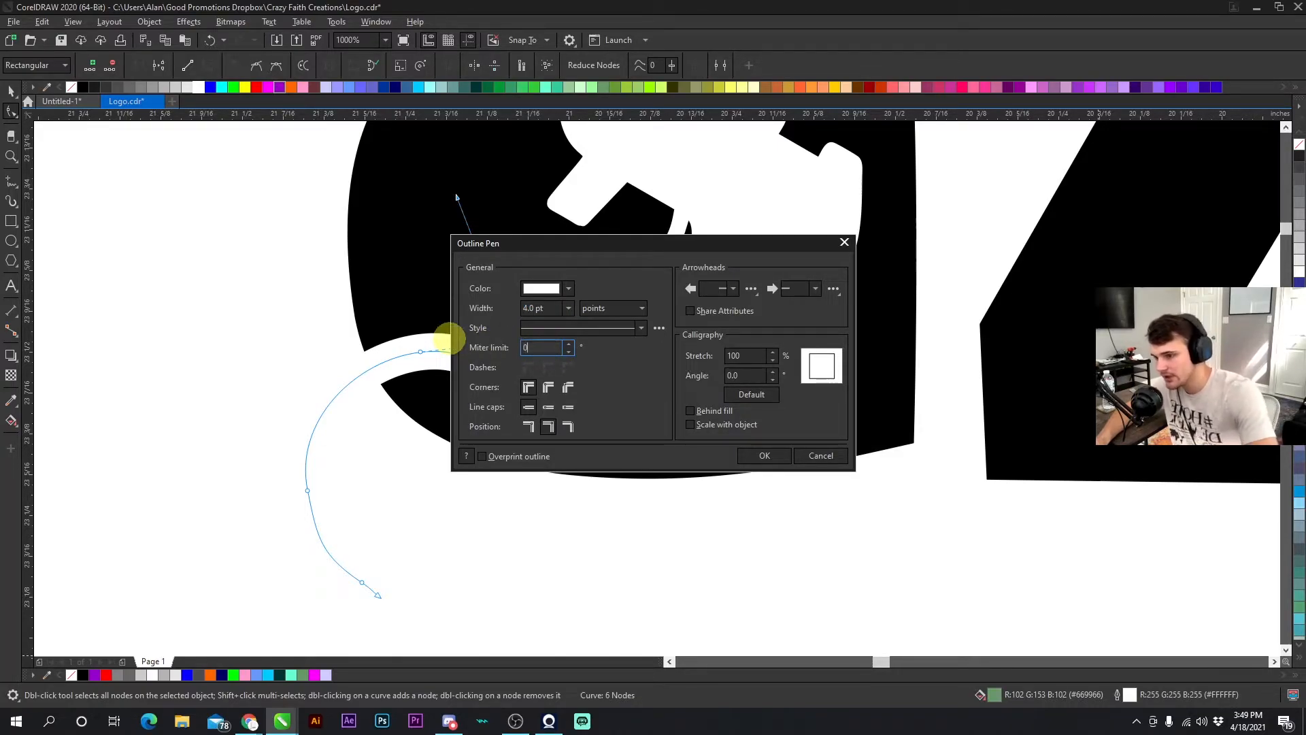
pyautogui.press('Return')
# - Drag the bend node's handles back to restore the cord's smooth lower curve
pyautogui.moveTo(459, 202); pyautogui.dragTo(491, 221)
pyautogui.moveTo(531, 235); pyautogui.dragTo(607, 472)
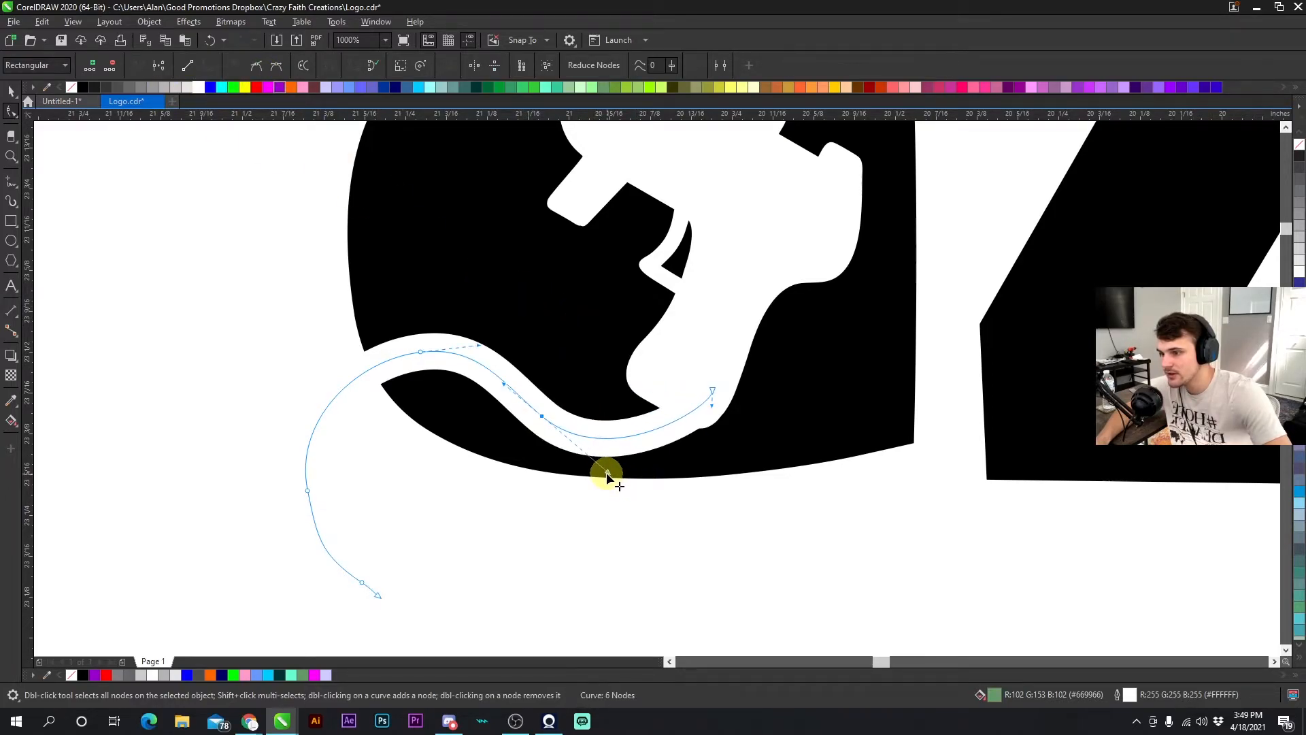
# - Convert the cord's lower segment to a straight line and delete the node at its bend
pyautogui.click(196, 71)
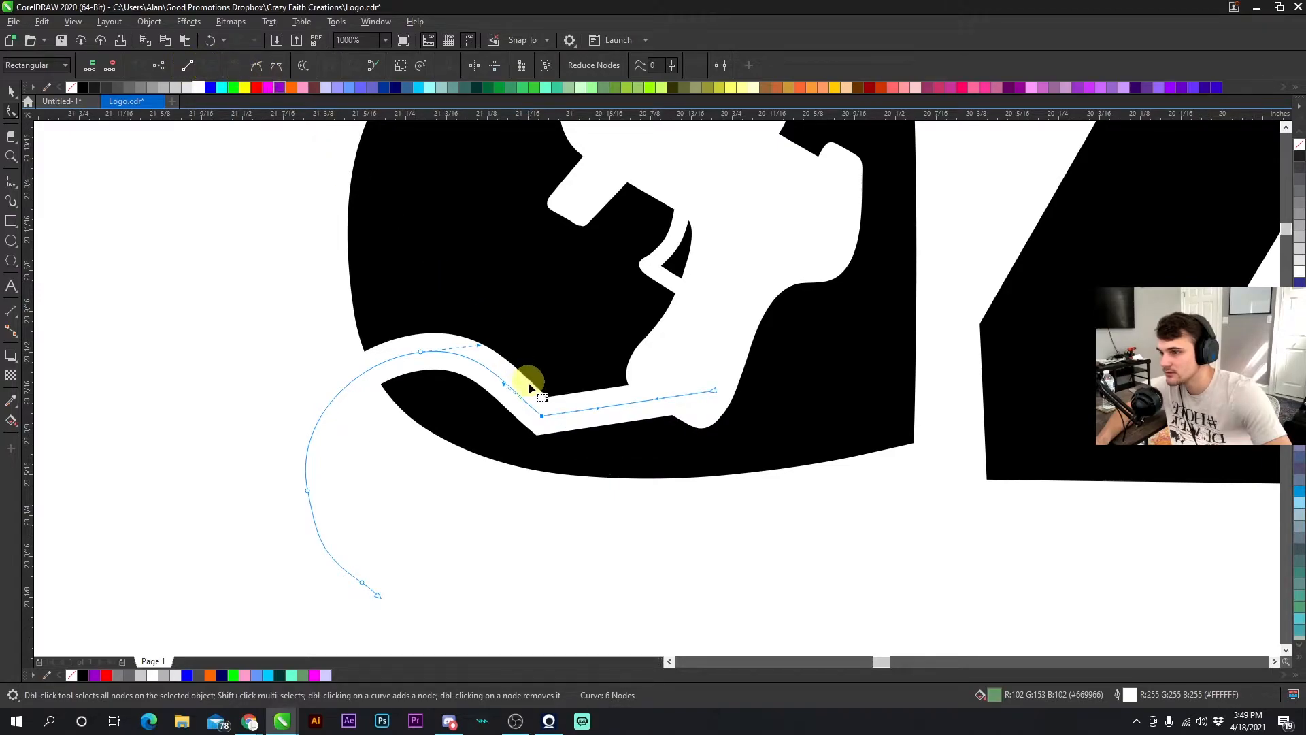
pyautogui.doubleClick(544, 421)
# - Reshape the cord into a smooth S-curve by dragging its remaining nodes and control handles toward the grip
pyautogui.moveTo(420, 350); pyautogui.dragTo(569, 371)
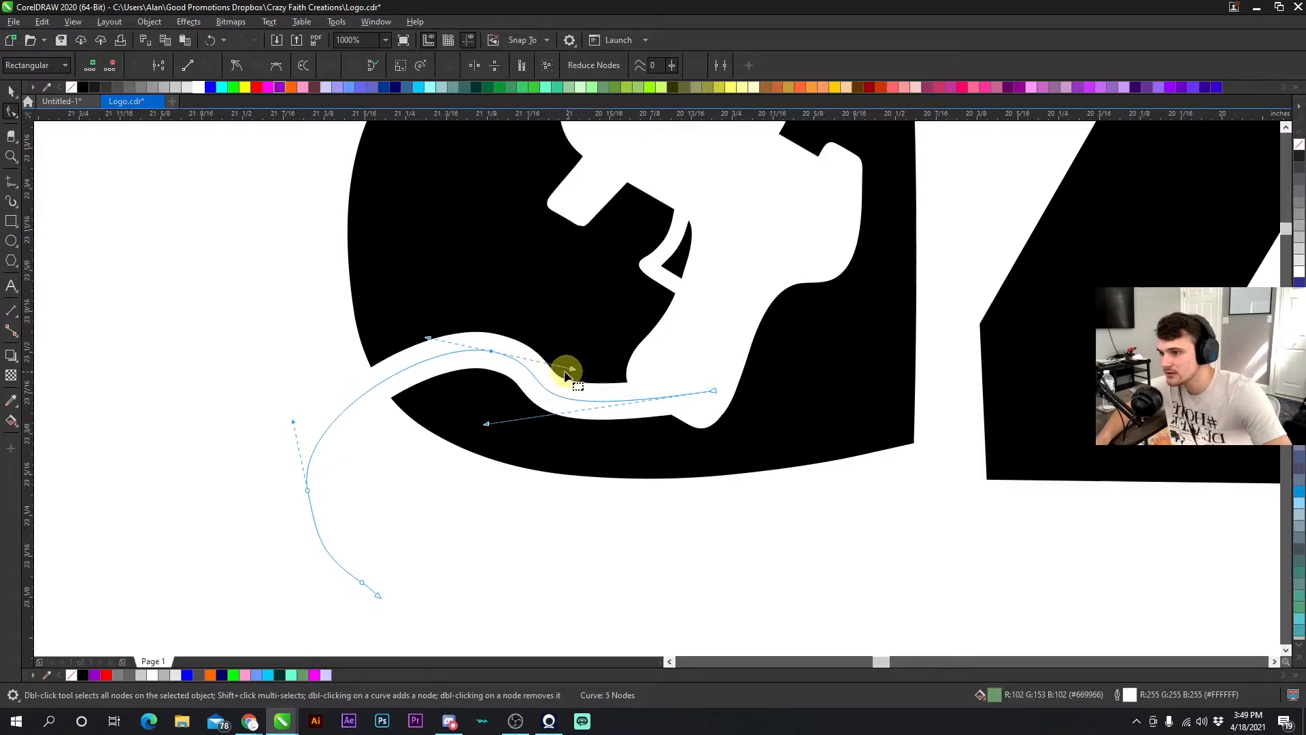
pyautogui.moveTo(491, 351); pyautogui.dragTo(449, 354)
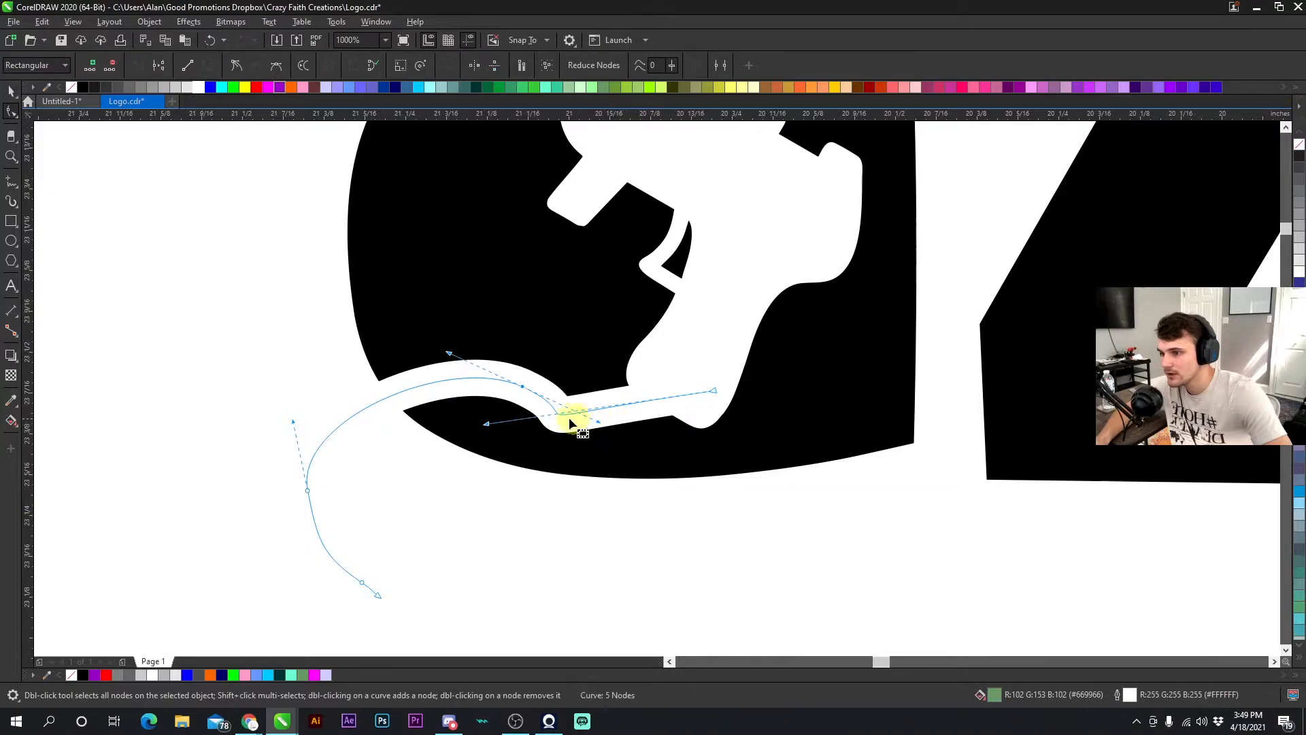
pyautogui.moveTo(486, 423); pyautogui.dragTo(607, 469)
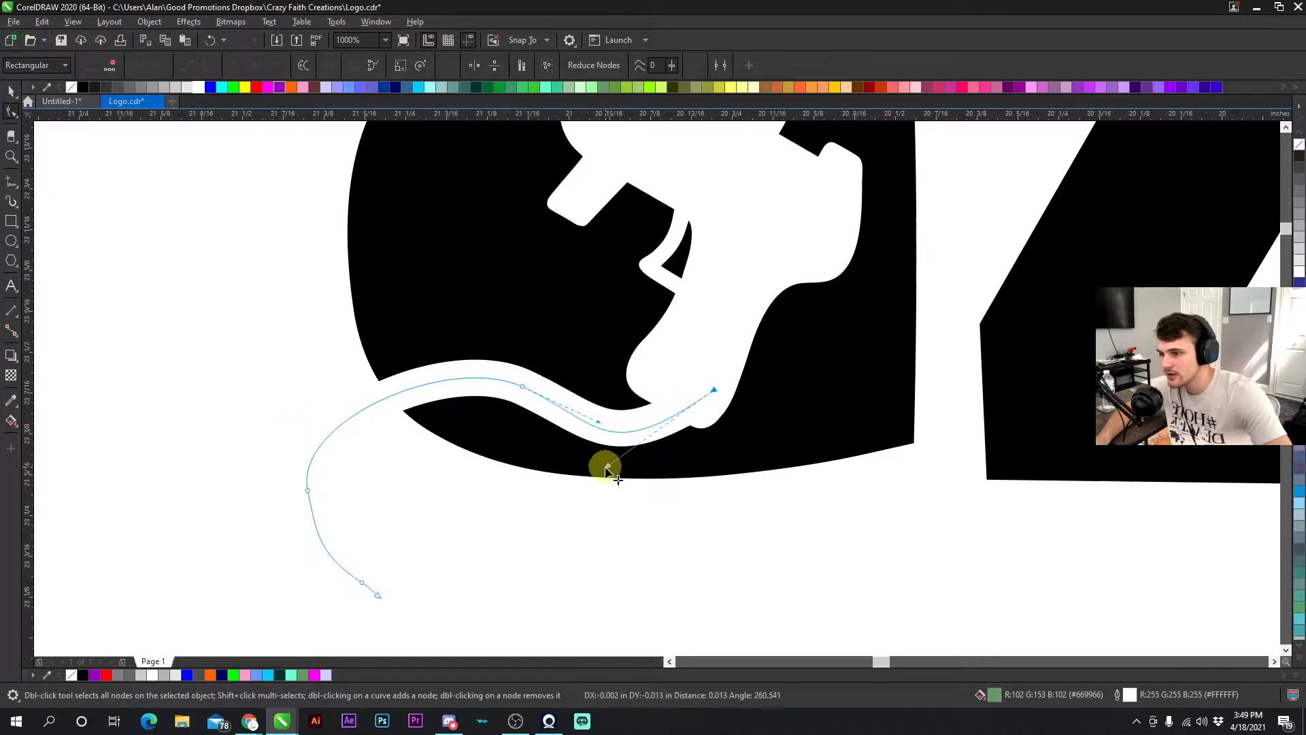
pyautogui.moveTo(598, 422); pyautogui.dragTo(590, 426)
pyautogui.moveTo(451, 348); pyautogui.dragTo(448, 321)
pyautogui.moveTo(585, 432); pyautogui.dragTo(592, 452)
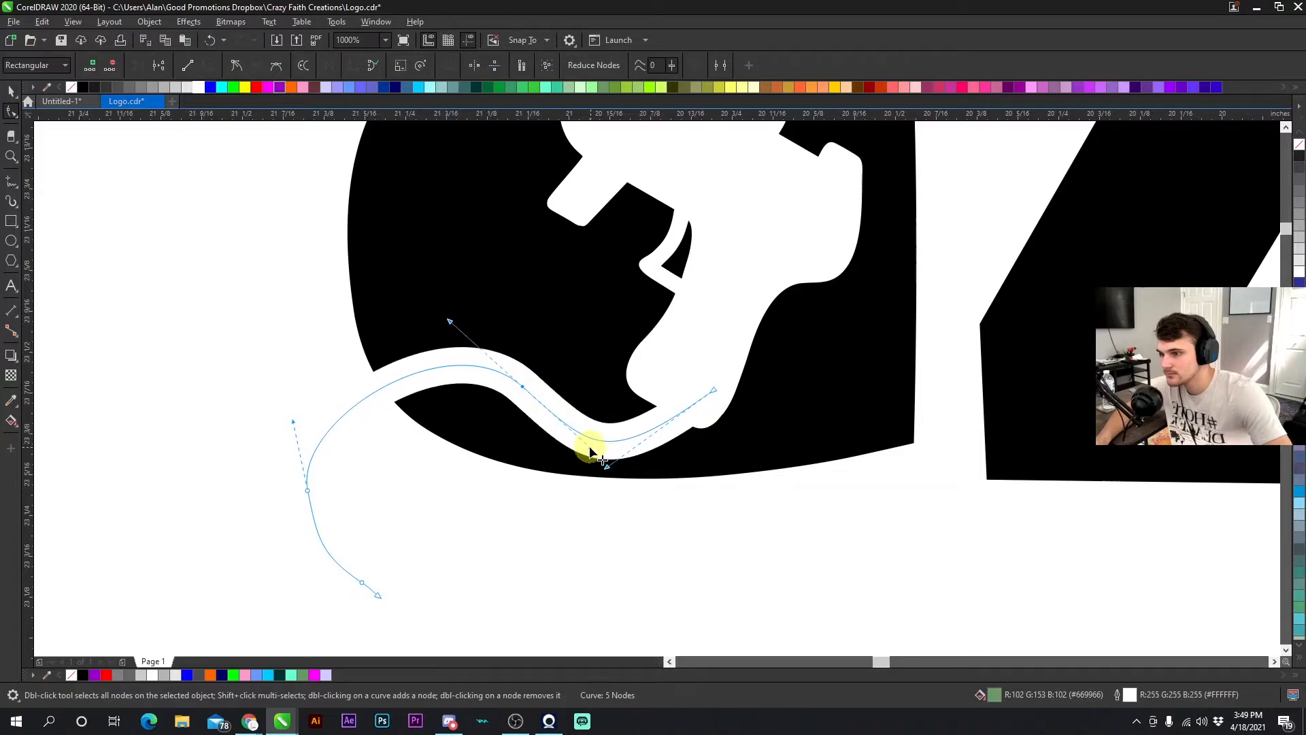
pyautogui.moveTo(522, 387); pyautogui.dragTo(515, 383)
pyautogui.moveTo(711, 389); pyautogui.dragTo(692, 381)
pyautogui.moveTo(586, 460); pyautogui.dragTo(638, 467)
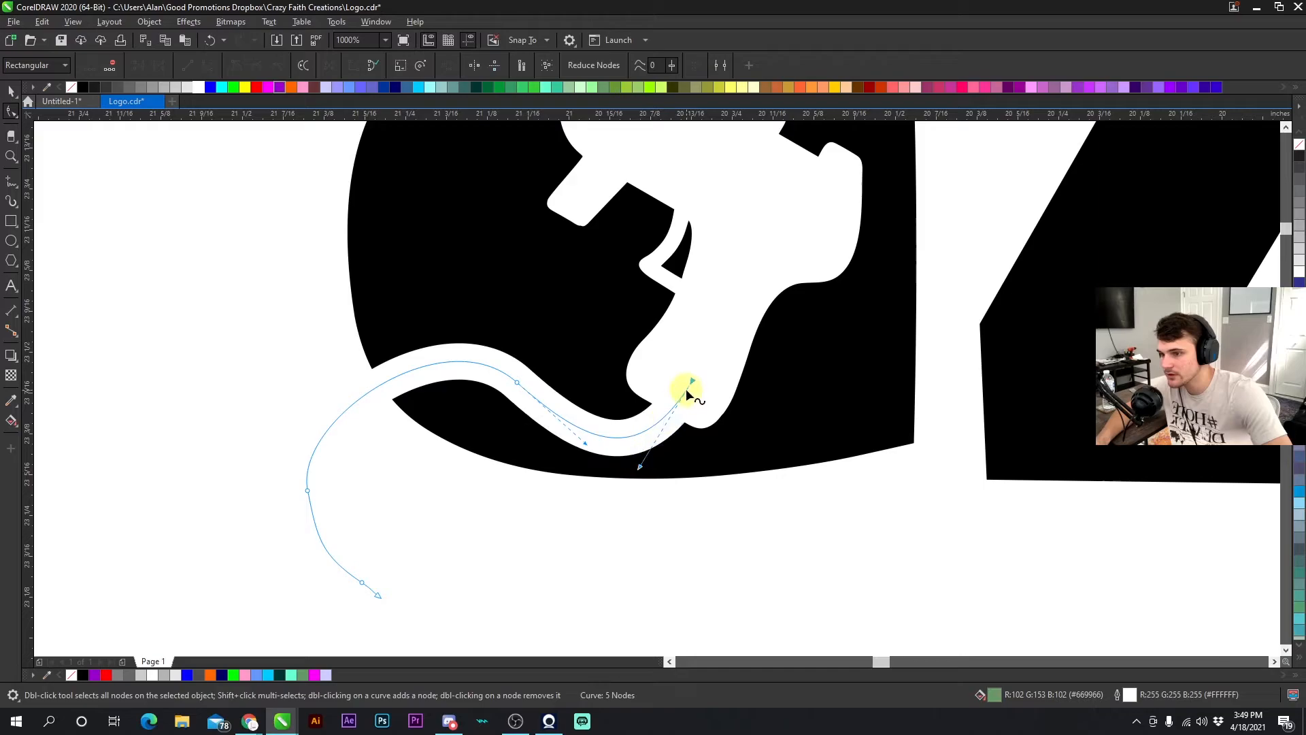
pyautogui.moveTo(690, 383); pyautogui.dragTo(674, 392)
# - Fine-tune the control handles where the cord meets the glue gun grip
pyautogui.scroll(1, 658, 388)
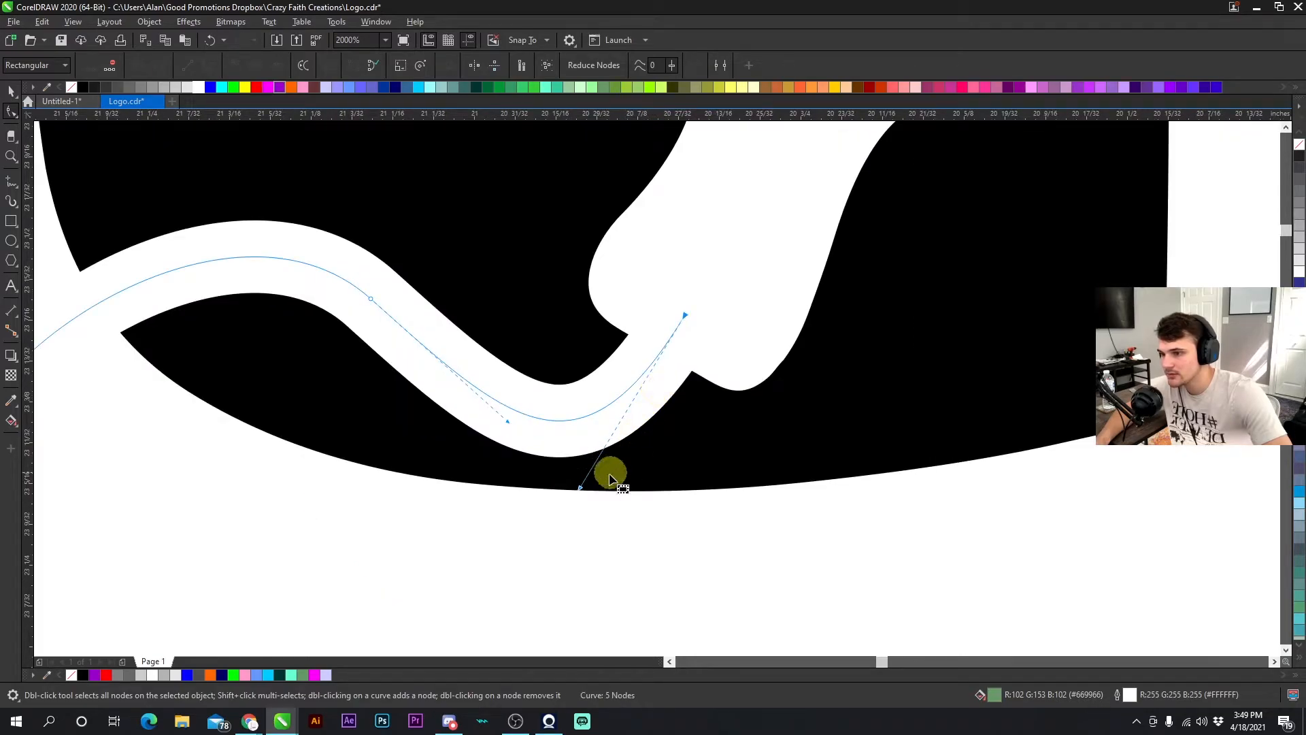
pyautogui.moveTo(508, 421); pyautogui.dragTo(464, 388)
pyautogui.scroll(-1, 399, 331)
pyautogui.moveTo(574, 303); pyautogui.dragTo(578, 299)
pyautogui.moveTo(430, 478); pyautogui.dragTo(449, 402)
# - Delete the two nodes on the cord's dangling tail so it ends at the letter's edge
pyautogui.doubleClick(489, 575)
pyautogui.doubleClick(504, 584)
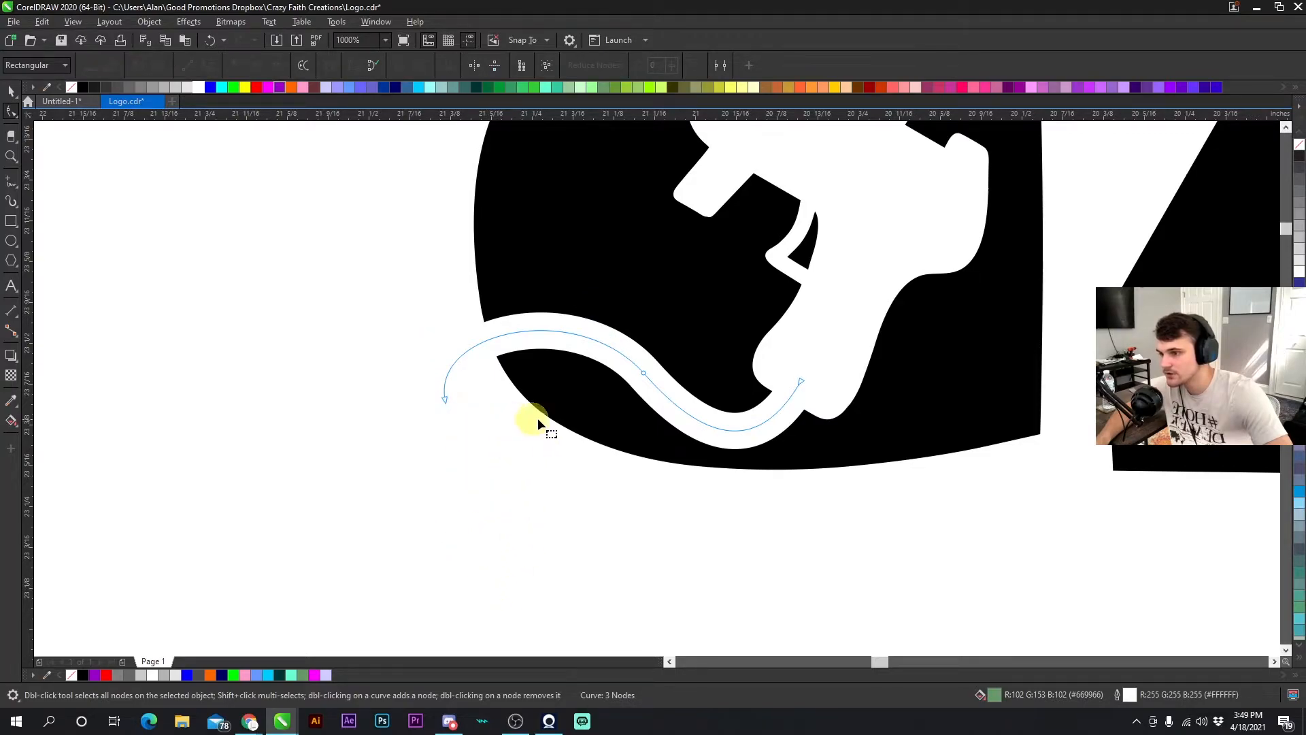
pyautogui.click(17, 99)
pyautogui.click(16, 99)
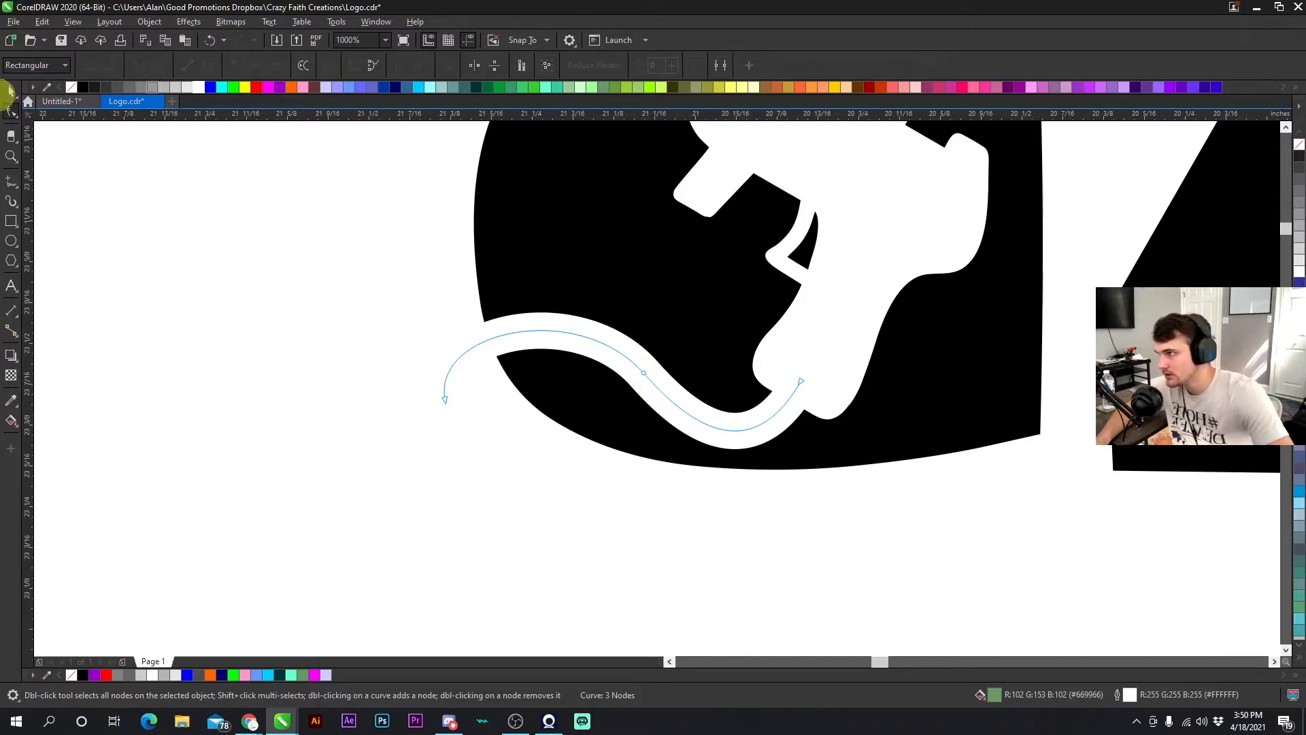
pyautogui.click(13, 95)
pyautogui.click(319, 270)
pyautogui.scroll(-1, 555, 378)
pyautogui.scroll(1, 634, 388)
pyautogui.doubleClick(574, 358)
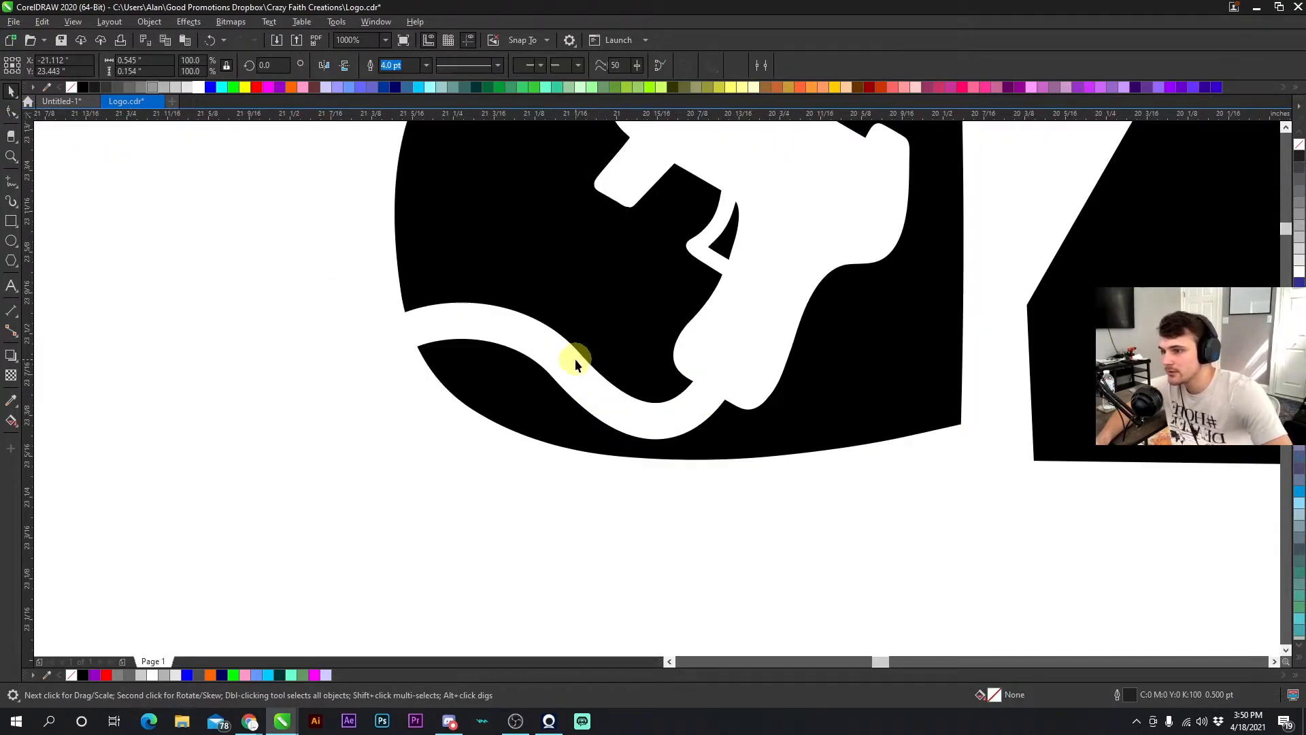
pyautogui.moveTo(481, 321)
pyautogui.mouseDown()
pyautogui.moveTo(496, 338)
pyautogui.moveTo(480, 323)
pyautogui.mouseUp()
pyautogui.click(565, 364)
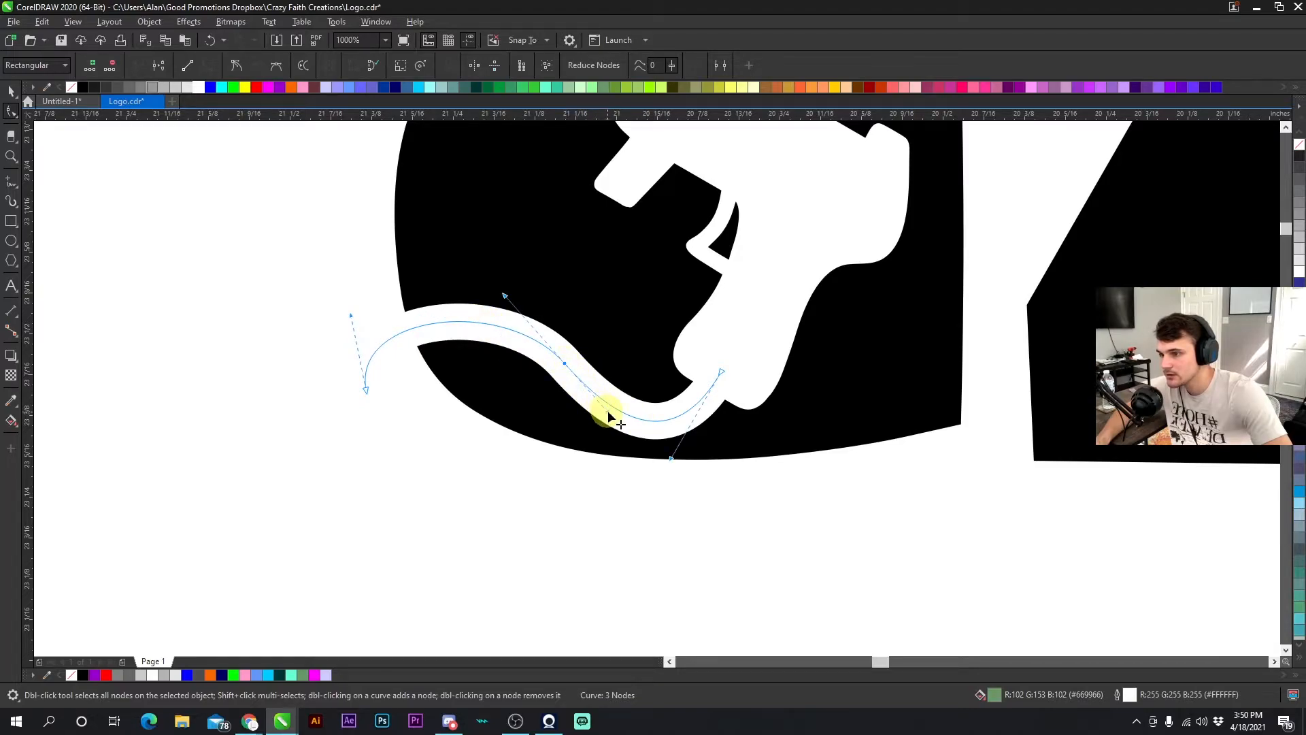
pyautogui.click(365, 388)
pyautogui.click(11, 90)
# - Zoom in and out to examine the logo with the finished glue gun cord
pyautogui.scroll(-3, 658, 395)
pyautogui.scroll(-3, 658, 395)
pyautogui.scroll(2, 657, 394)
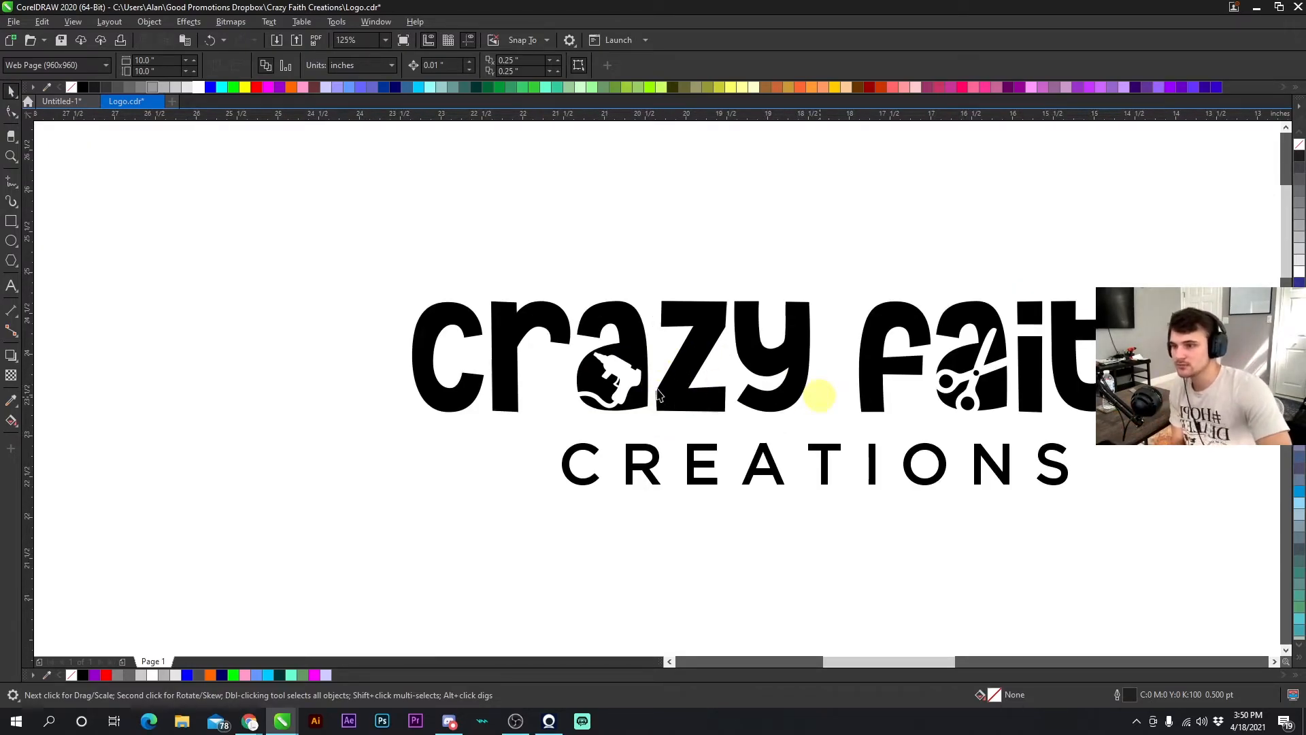
pyautogui.scroll(-3, 676, 388)
pyautogui.scroll(2, 663, 394)
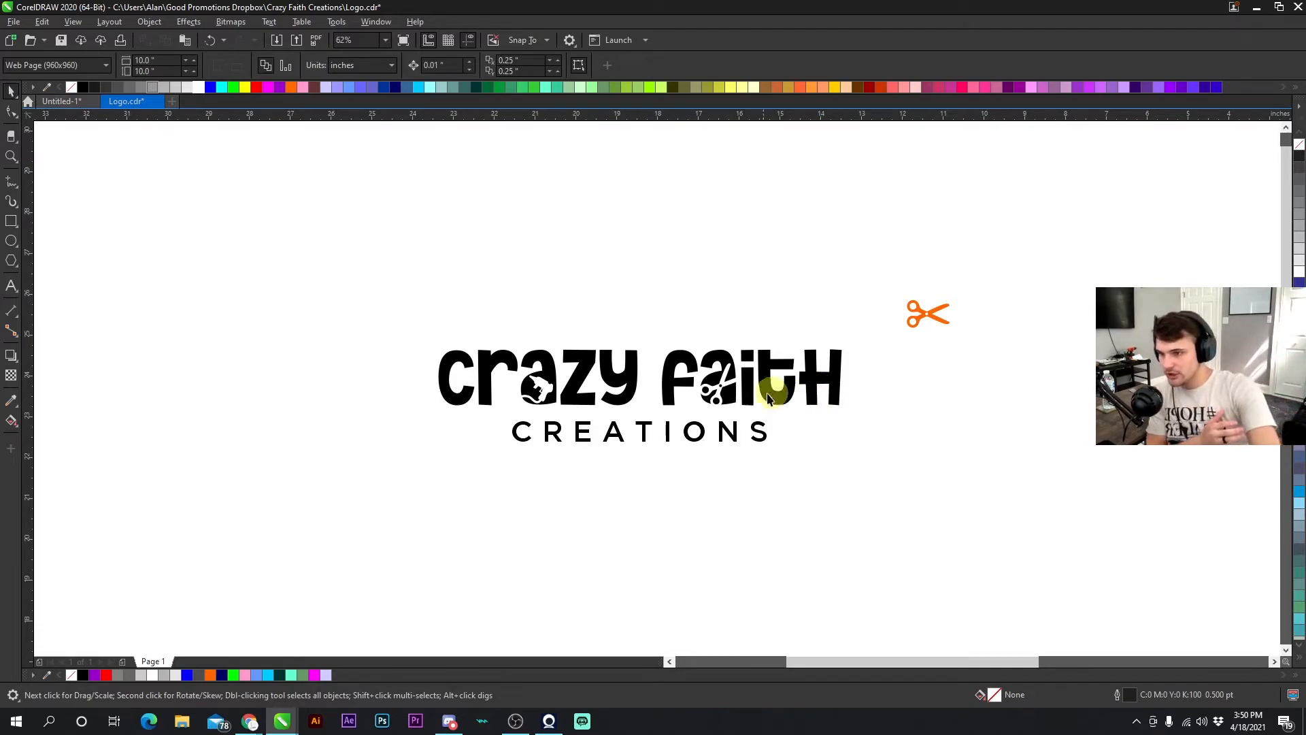
pyautogui.scroll(6, 592, 381)
pyautogui.scroll(-3, 659, 388)
pyautogui.scroll(-3, 656, 389)
pyautogui.scroll(3, 654, 389)
pyautogui.scroll(-3, 656, 393)
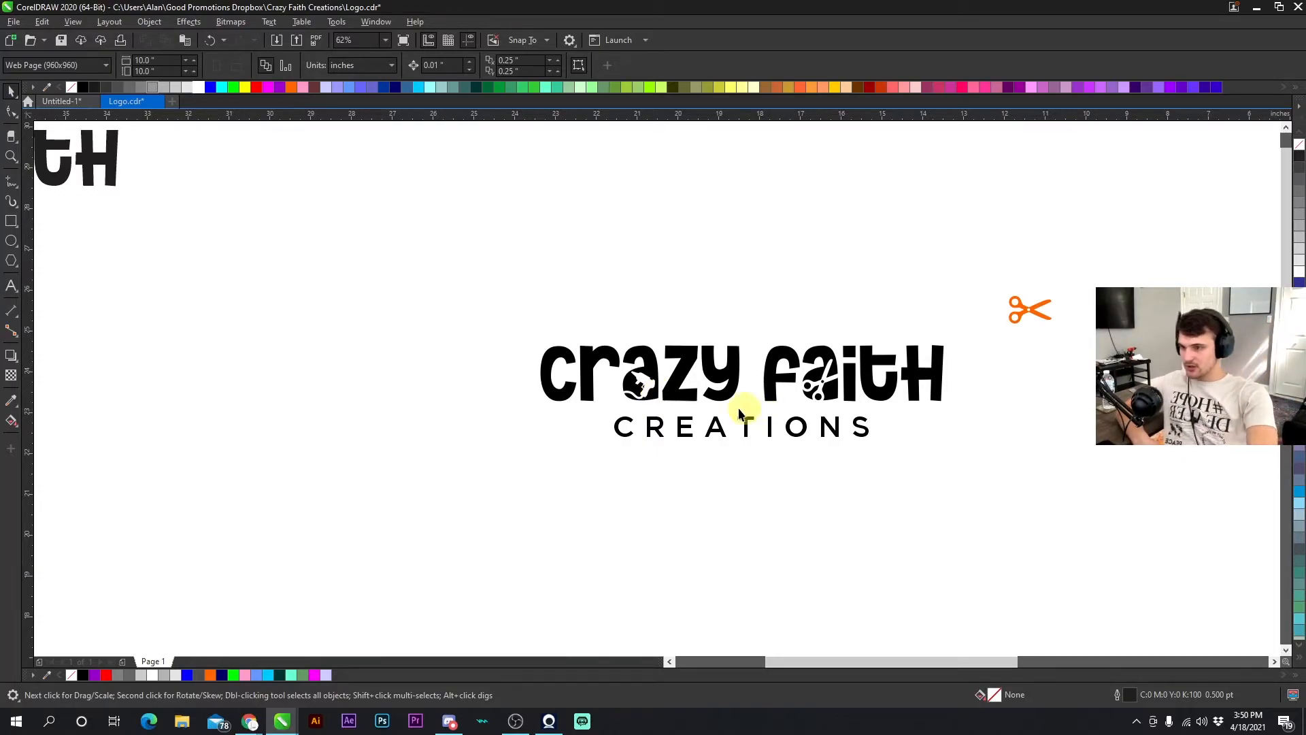
pyautogui.scroll(5, 657, 397)
pyautogui.scroll(-1, 659, 395)
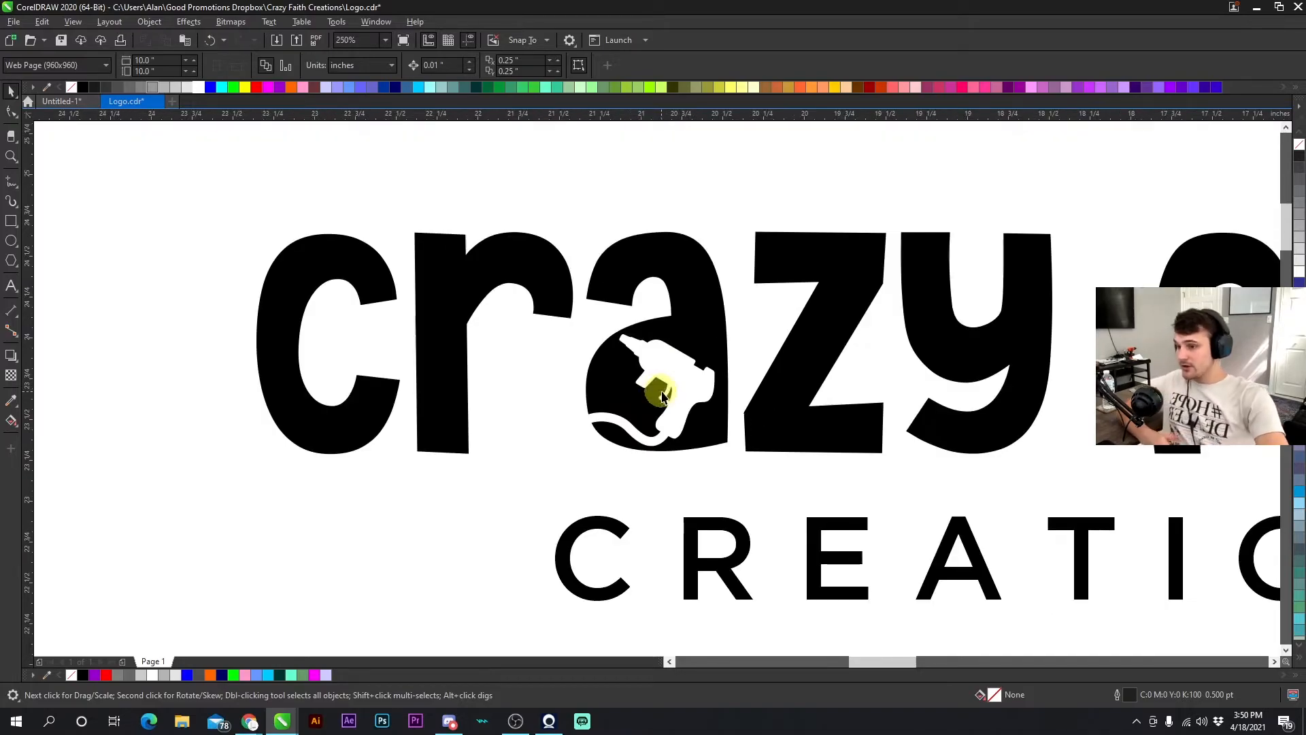
pyautogui.scroll(-1, 682, 383)
pyautogui.scroll(1, 655, 386)
pyautogui.scroll(-1, 656, 387)
pyautogui.scroll(1, 656, 387)
pyautogui.scroll(-2, 671, 386)
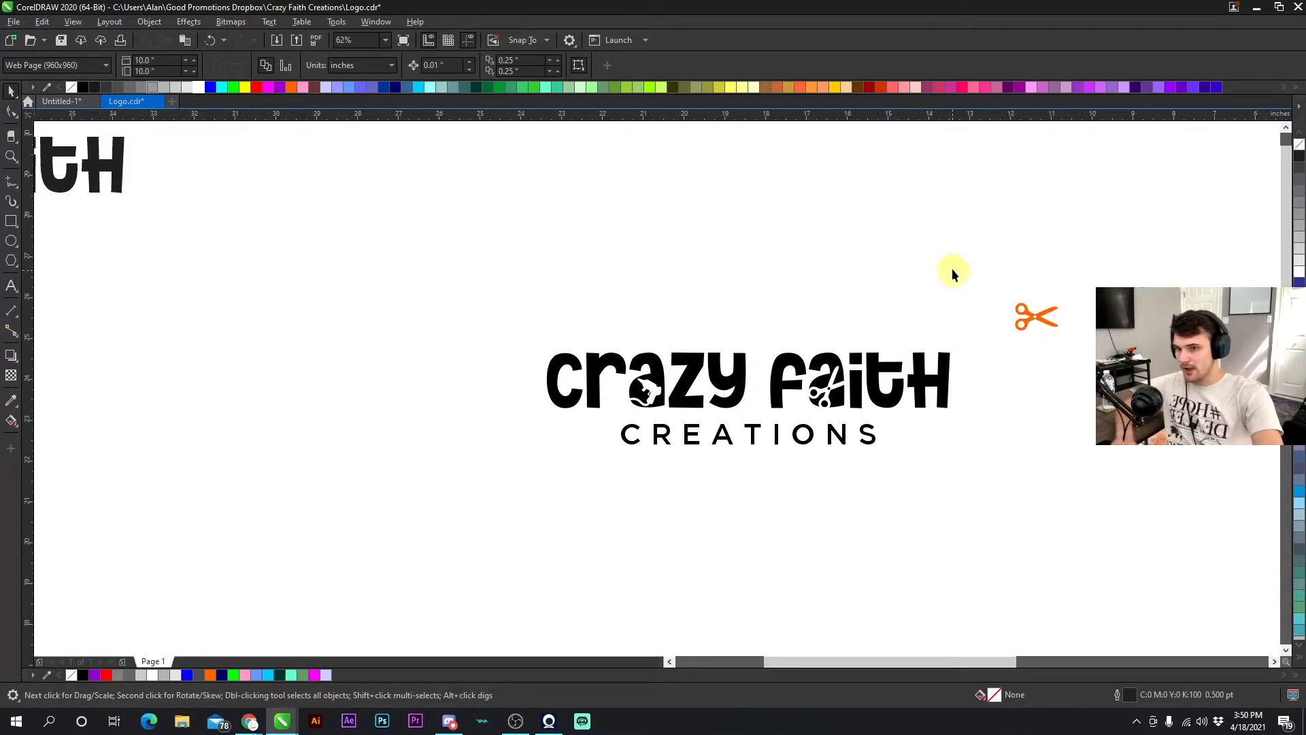
pyautogui.moveTo(1022, 507); pyautogui.dragTo(989, 516)
pyautogui.click(989, 515)
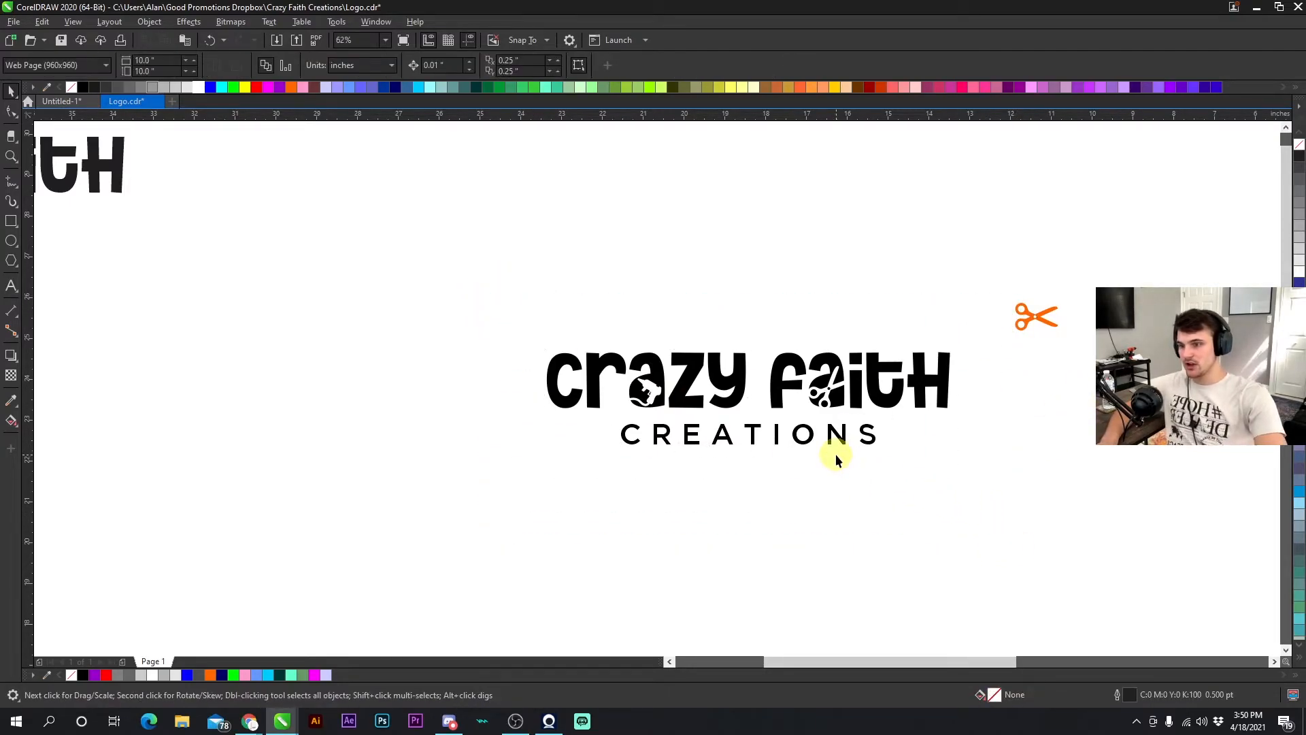
pyautogui.scroll(-3, 659, 381)
pyautogui.scroll(5, 659, 385)
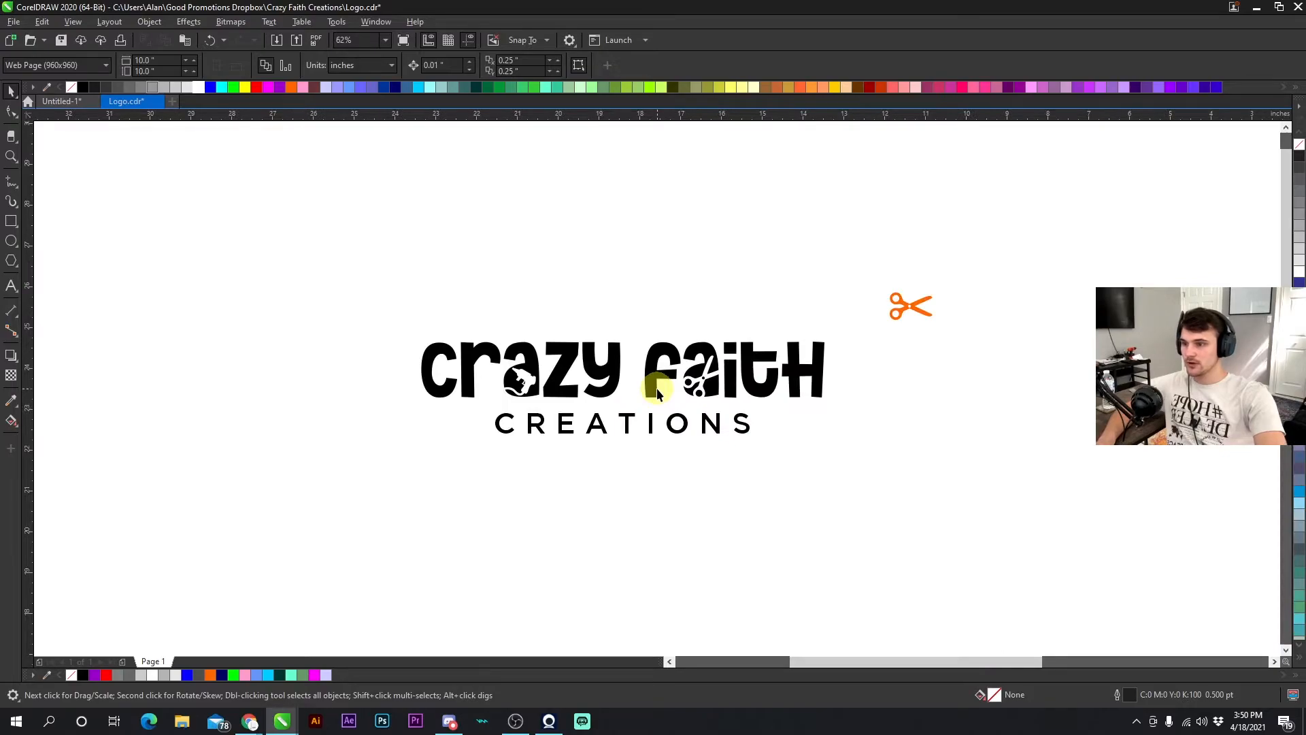
# - Try filling the 'crazy' lettering orange and the 'CREATIONS' text gray
pyautogui.click(583, 361)
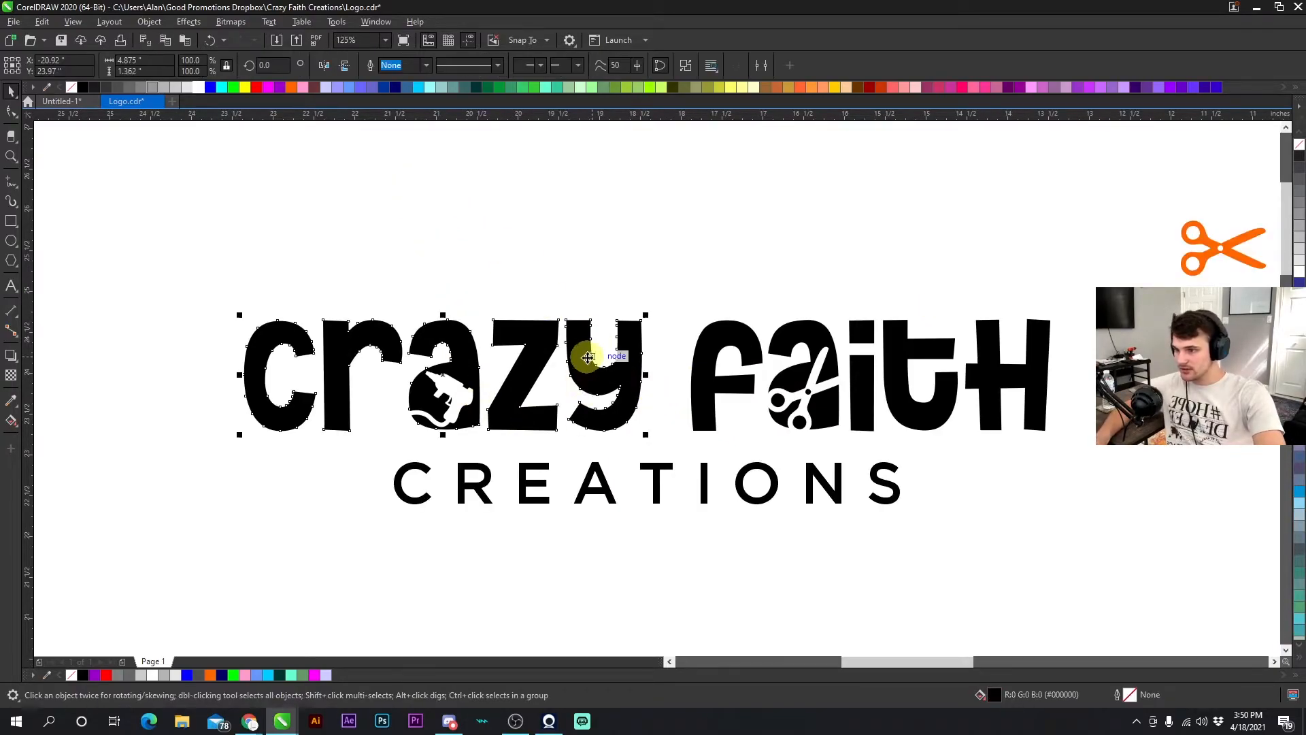
pyautogui.click(290, 87)
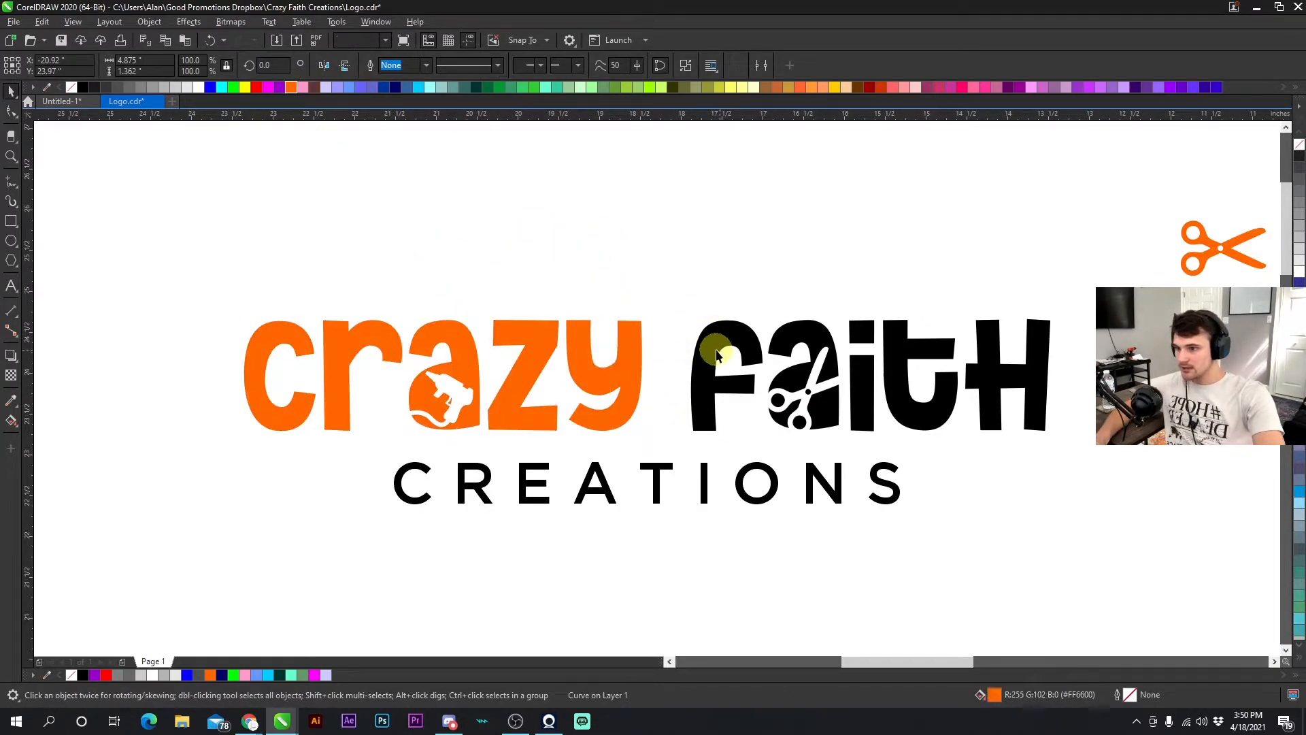
pyautogui.press('Escape')
pyautogui.click(659, 469)
pyautogui.click(129, 87)
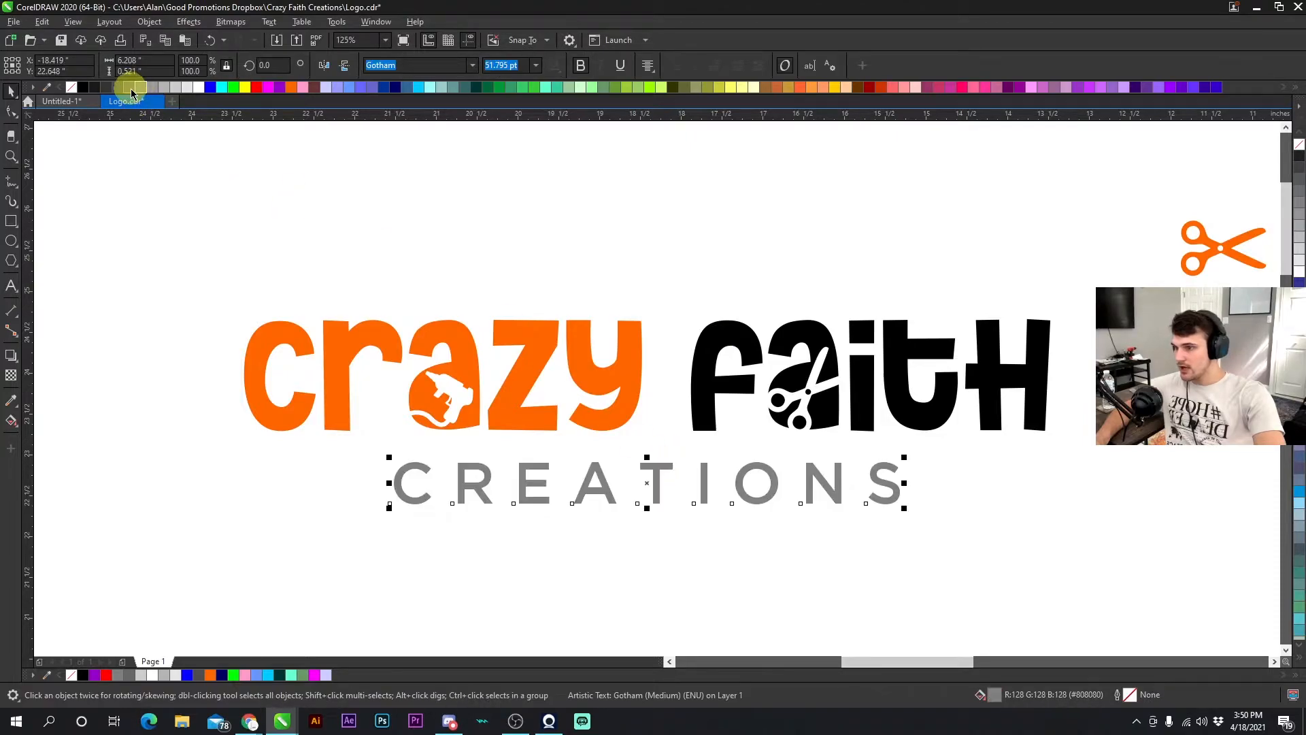
pyautogui.press('Escape')
pyautogui.scroll(-2, 658, 390)
pyautogui.scroll(1, 664, 395)
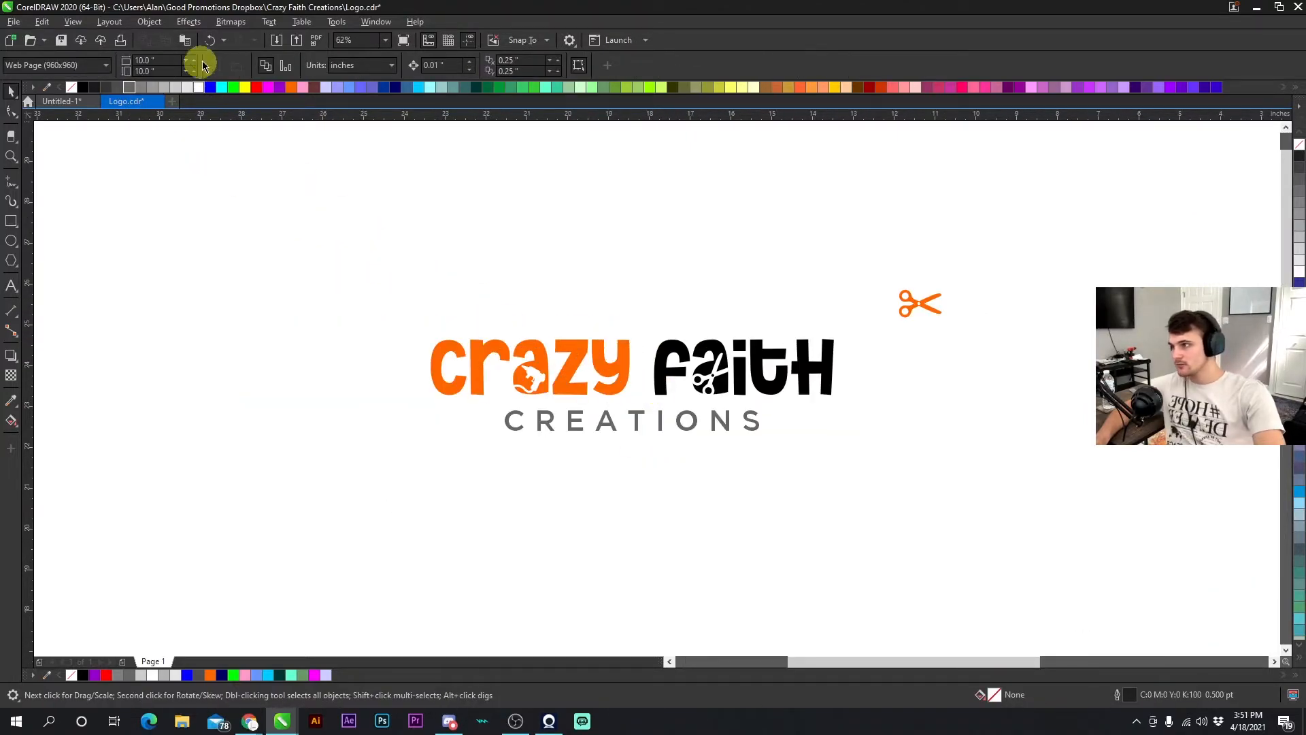
# - Undo both colour changes to return the lettering to black
pyautogui.click(208, 40)
pyautogui.click(208, 41)
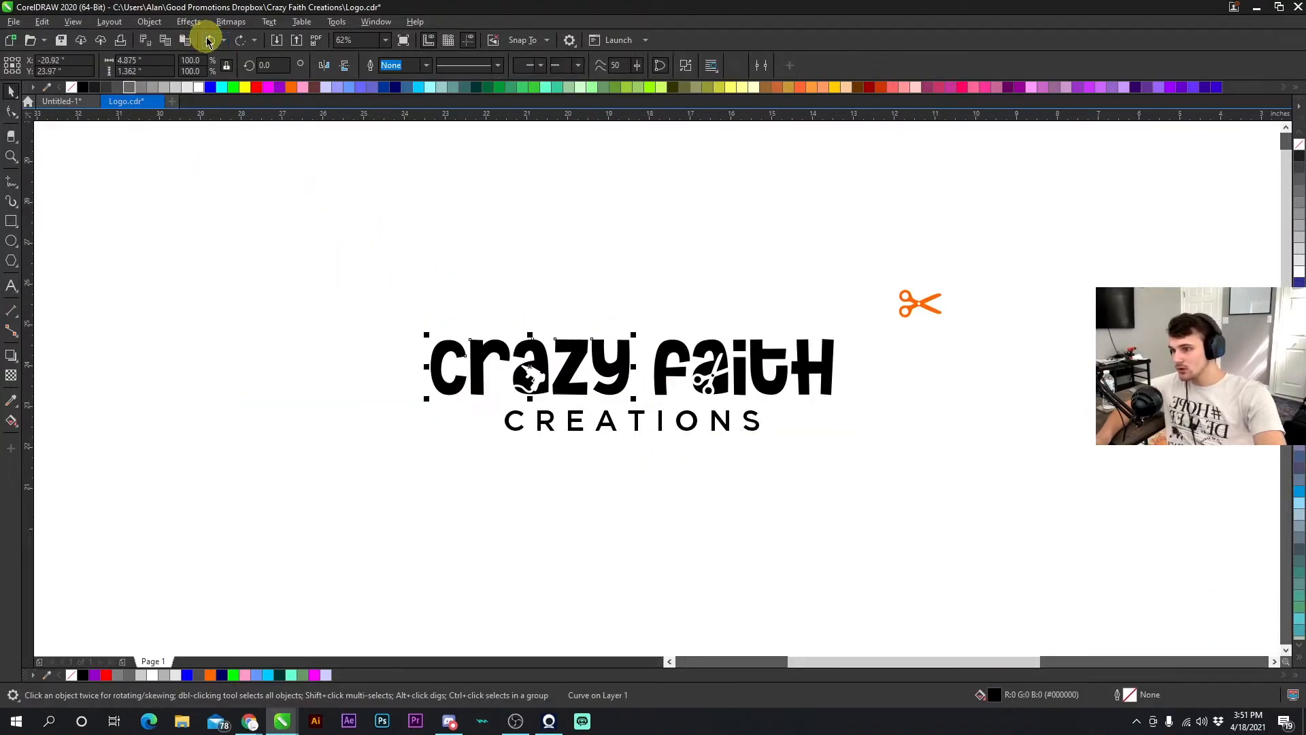
pyautogui.click(544, 238)
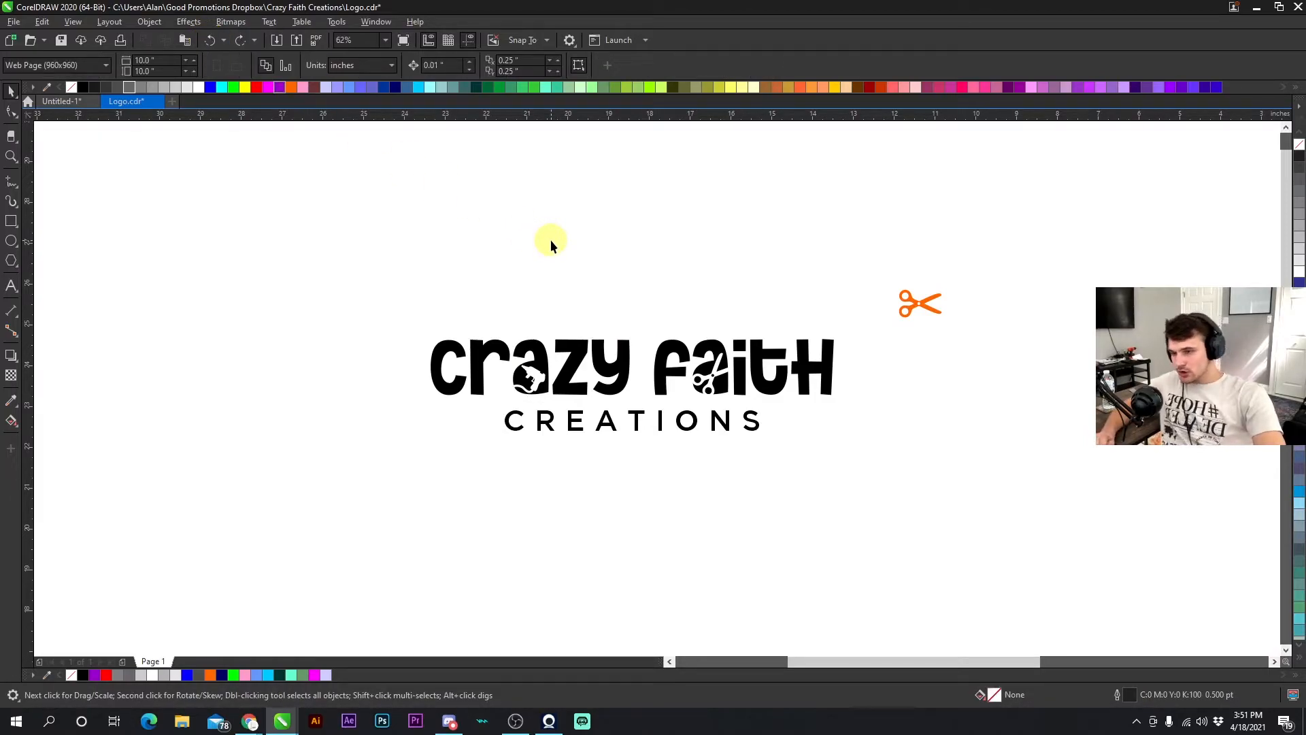
# - Find the HANDMADE reference bitmap among the inspiration images and delete it
pyautogui.scroll(-3, 664, 388)
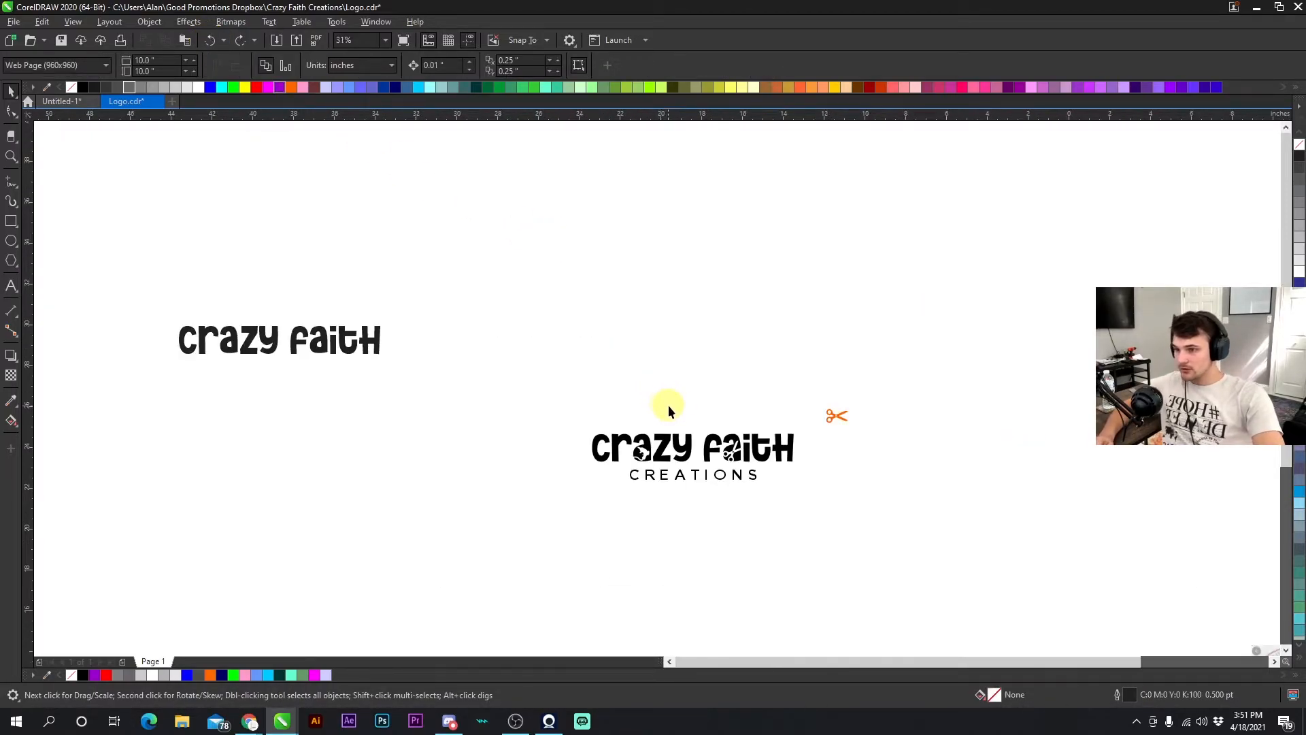
pyautogui.scroll(1, 659, 393)
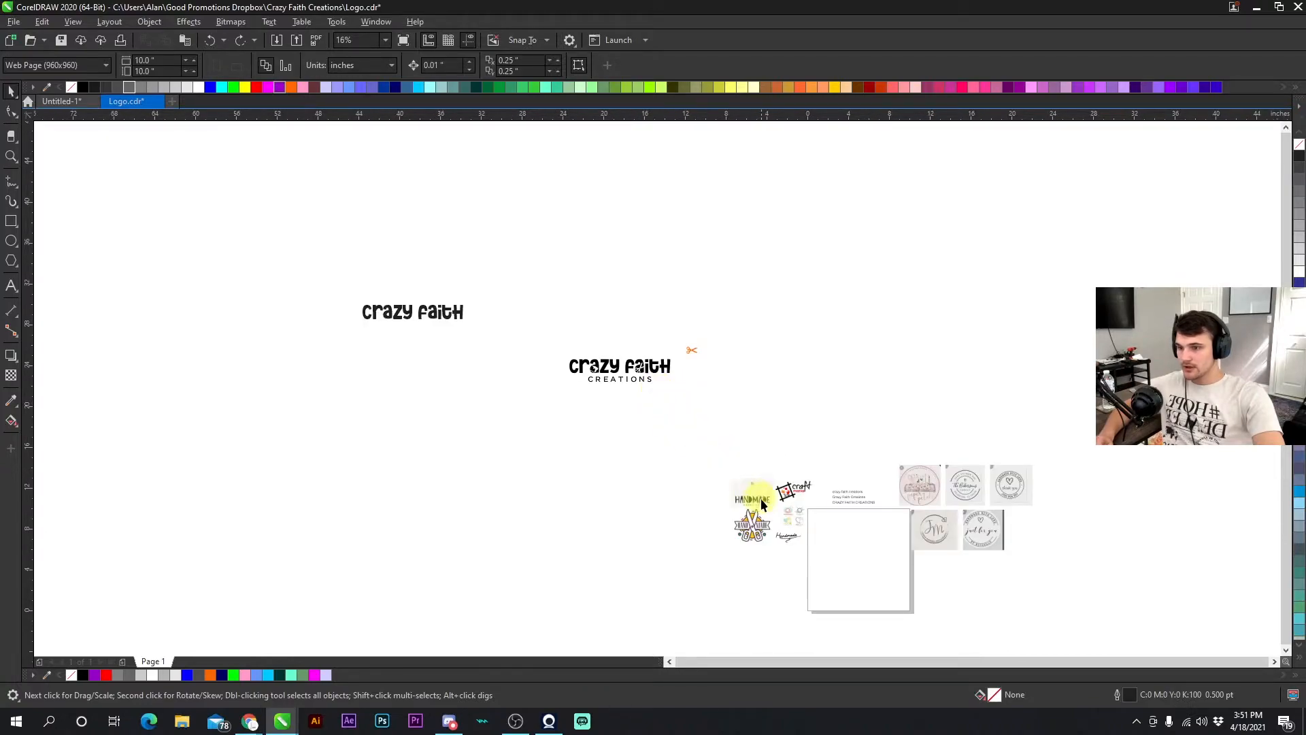
pyautogui.scroll(1, 657, 391)
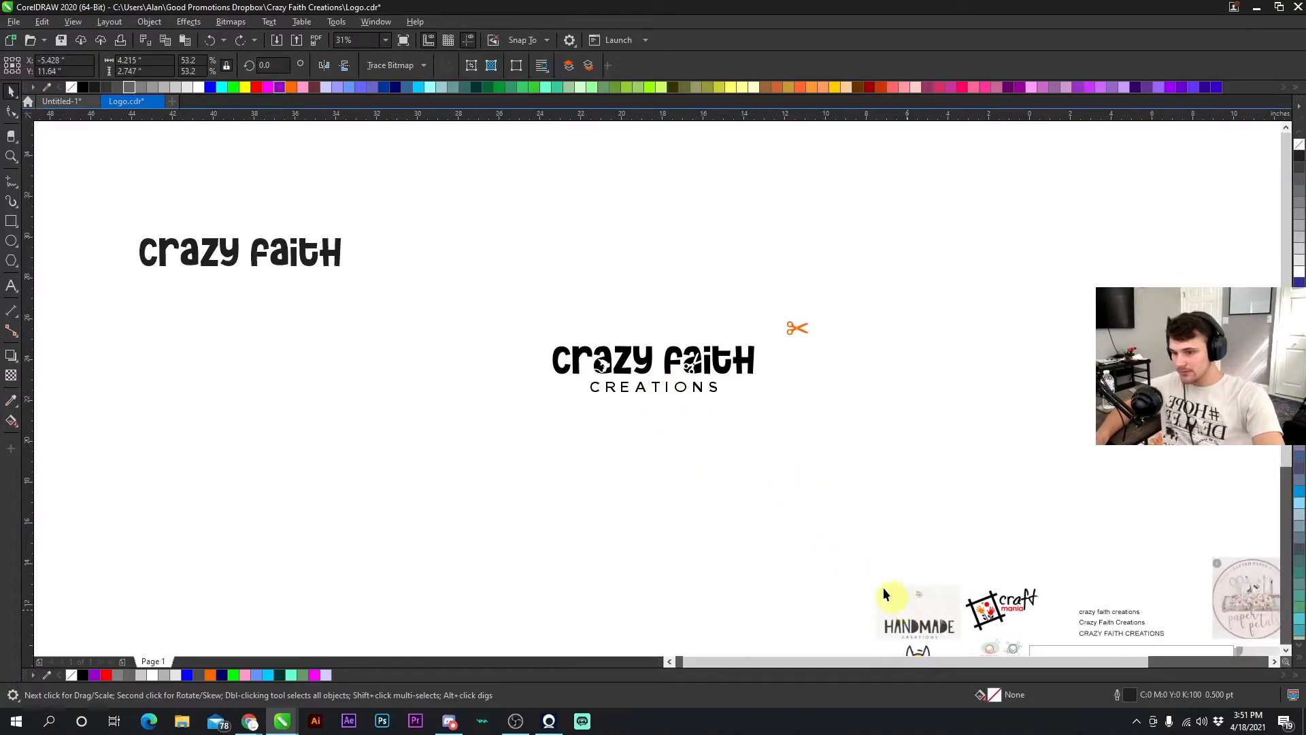
pyautogui.moveTo(897, 602); pyautogui.dragTo(723, 458)
pyautogui.scroll(3, 723, 458)
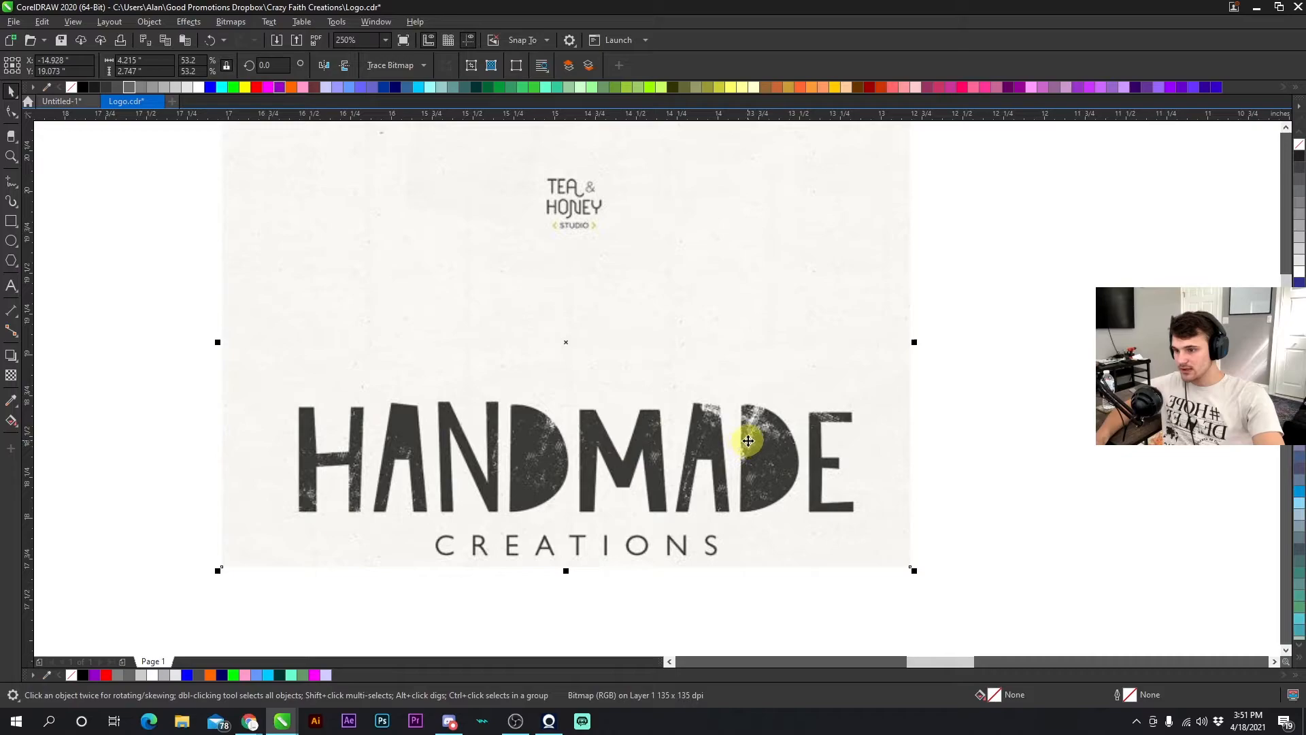
pyautogui.scroll(-1, 658, 388)
pyautogui.press('Delete')
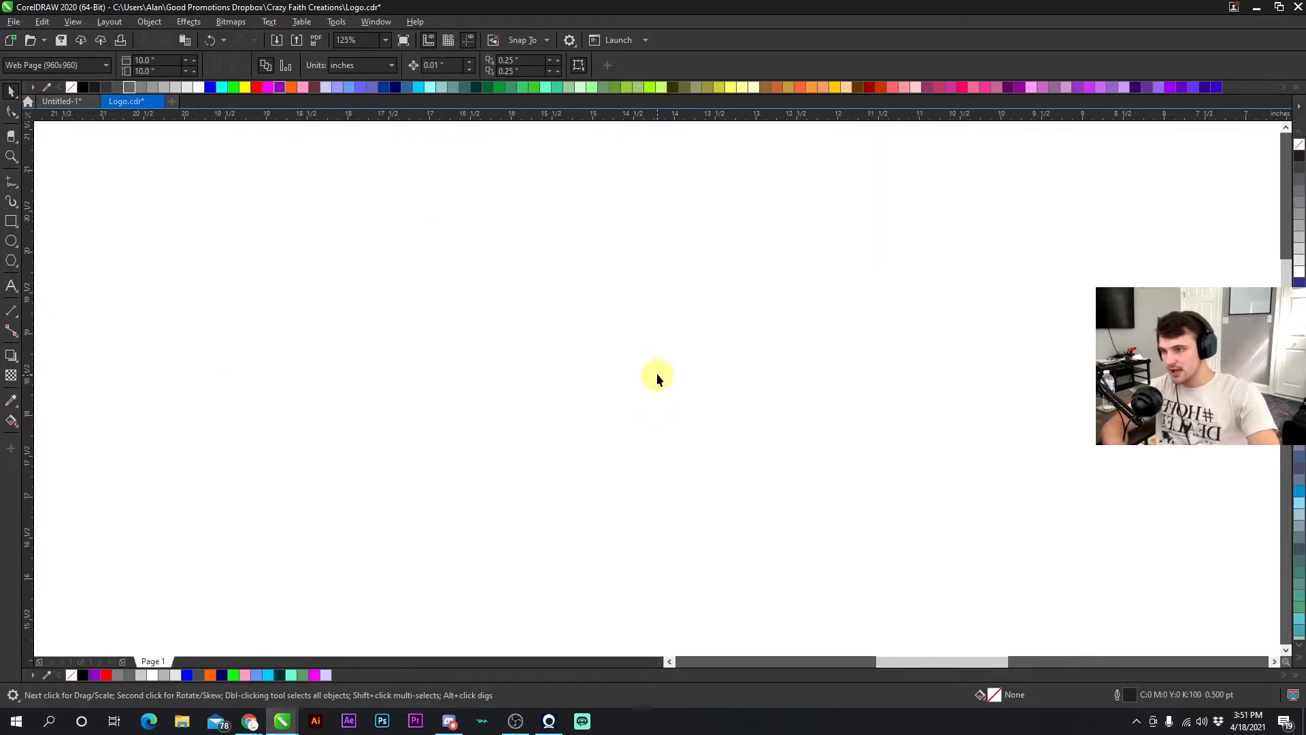
# - Duplicate the whole logo, placing the copy just above the original
pyautogui.scroll(-2, 655, 379)
pyautogui.scroll(1, 620, 292)
pyautogui.moveTo(758, 276); pyautogui.dragTo(656, 211)
pyautogui.scroll(-1, 656, 210)
pyautogui.moveTo(658, 388); pyautogui.dragTo(409, 298)
pyautogui.click(623, 407)
pyautogui.scroll(1, 629, 474)
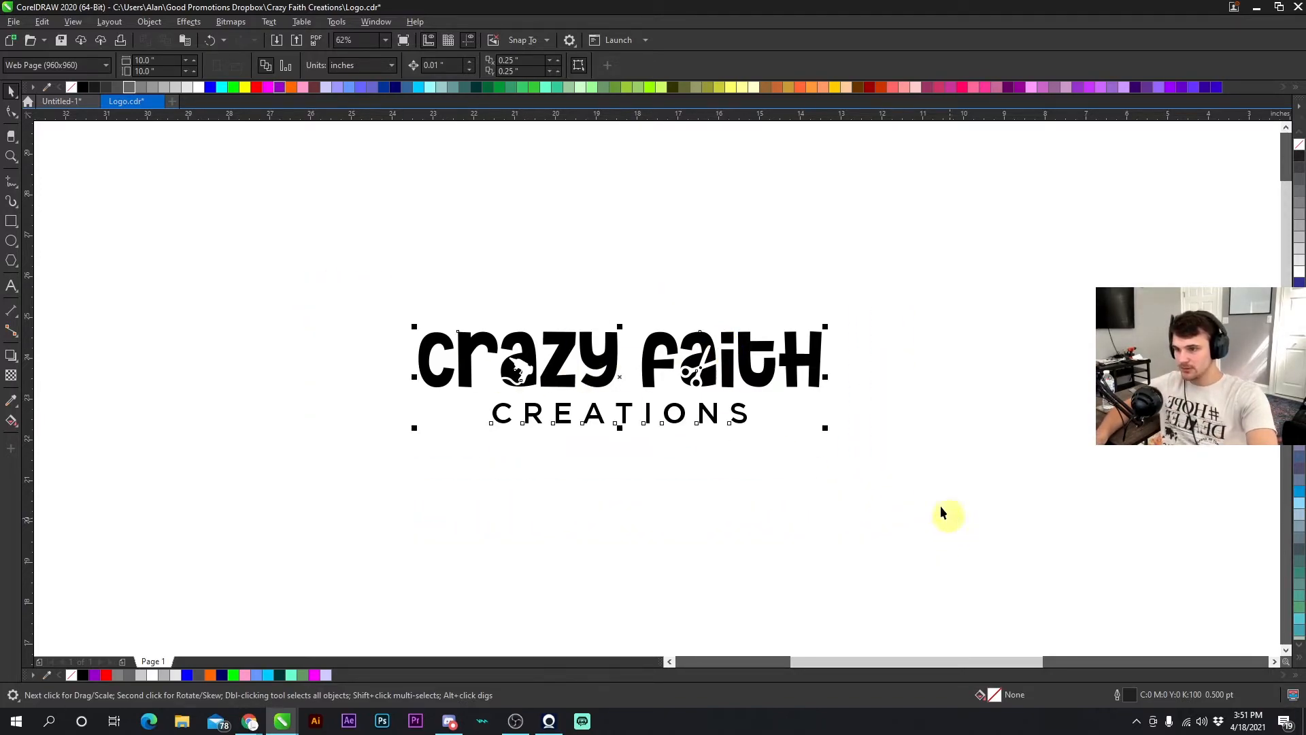
pyautogui.moveTo(694, 368); pyautogui.dragTo(688, 222)
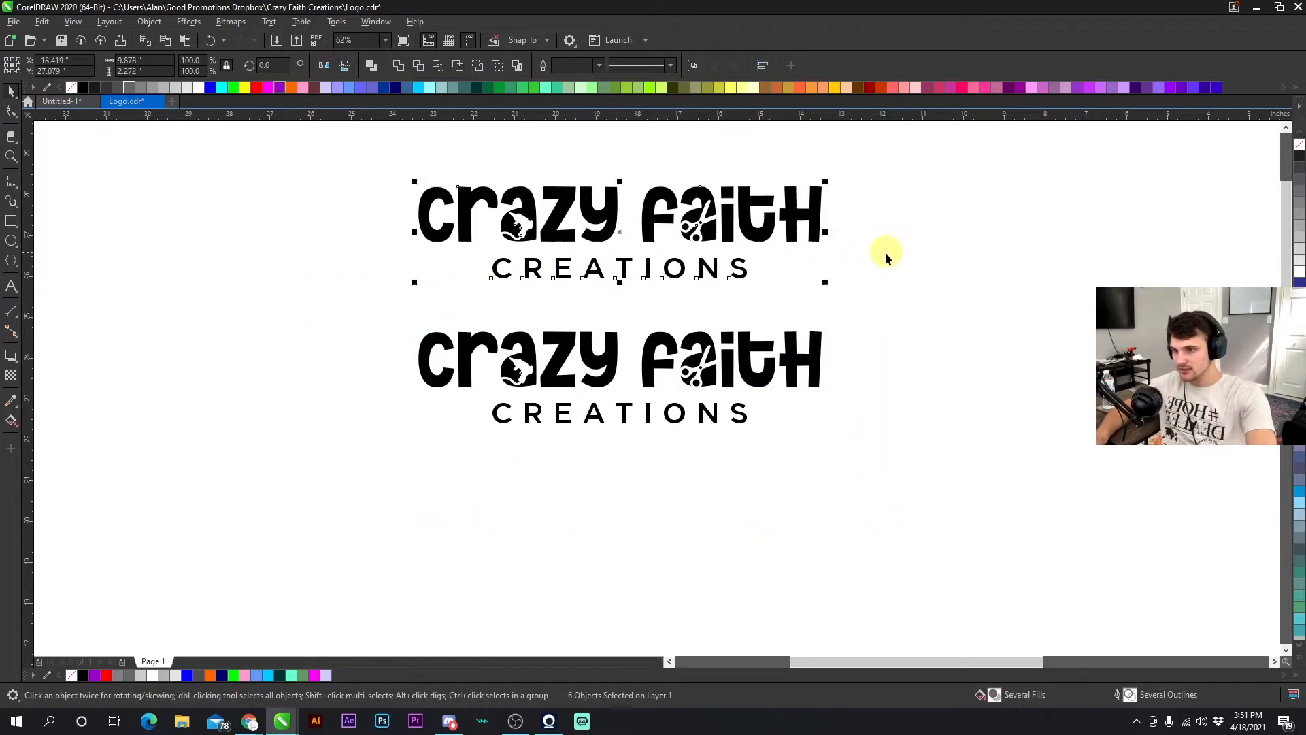
# - Delete the dot of the 'i' in 'faith' on the copied logo
pyautogui.scroll(5, 654, 374)
pyautogui.press('F10')
pyautogui.moveTo(581, 299); pyautogui.dragTo(720, 426)
pyautogui.press('Delete')
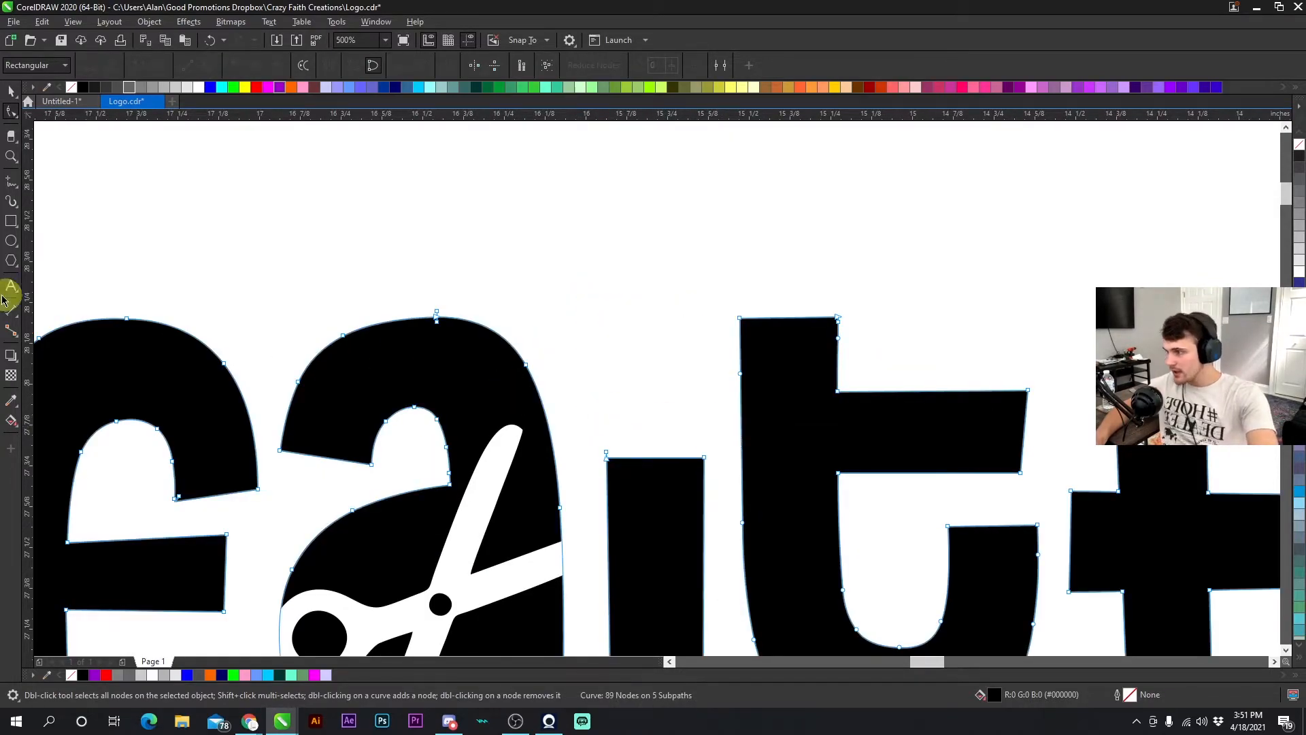
# - Draw a heart shape above the dotless 'i' using the Common Shapes tool
pyautogui.click(12, 261)
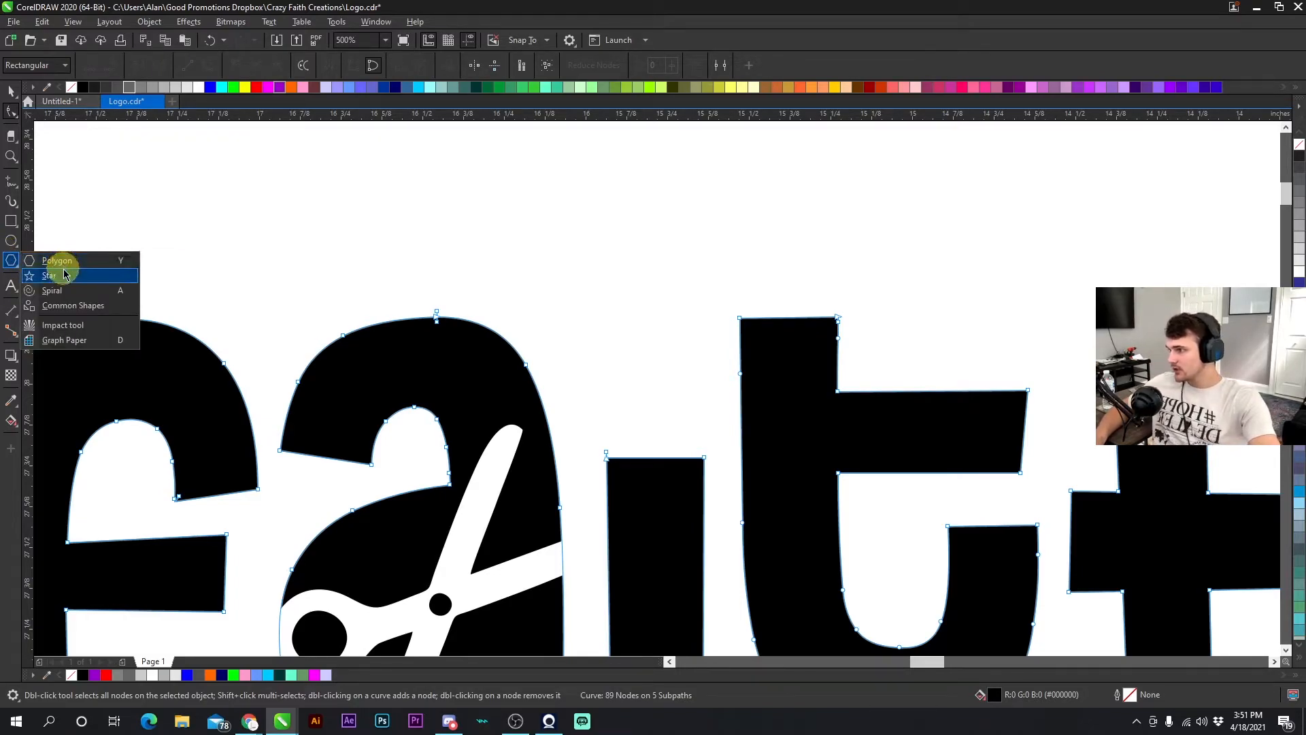
pyautogui.click(68, 305)
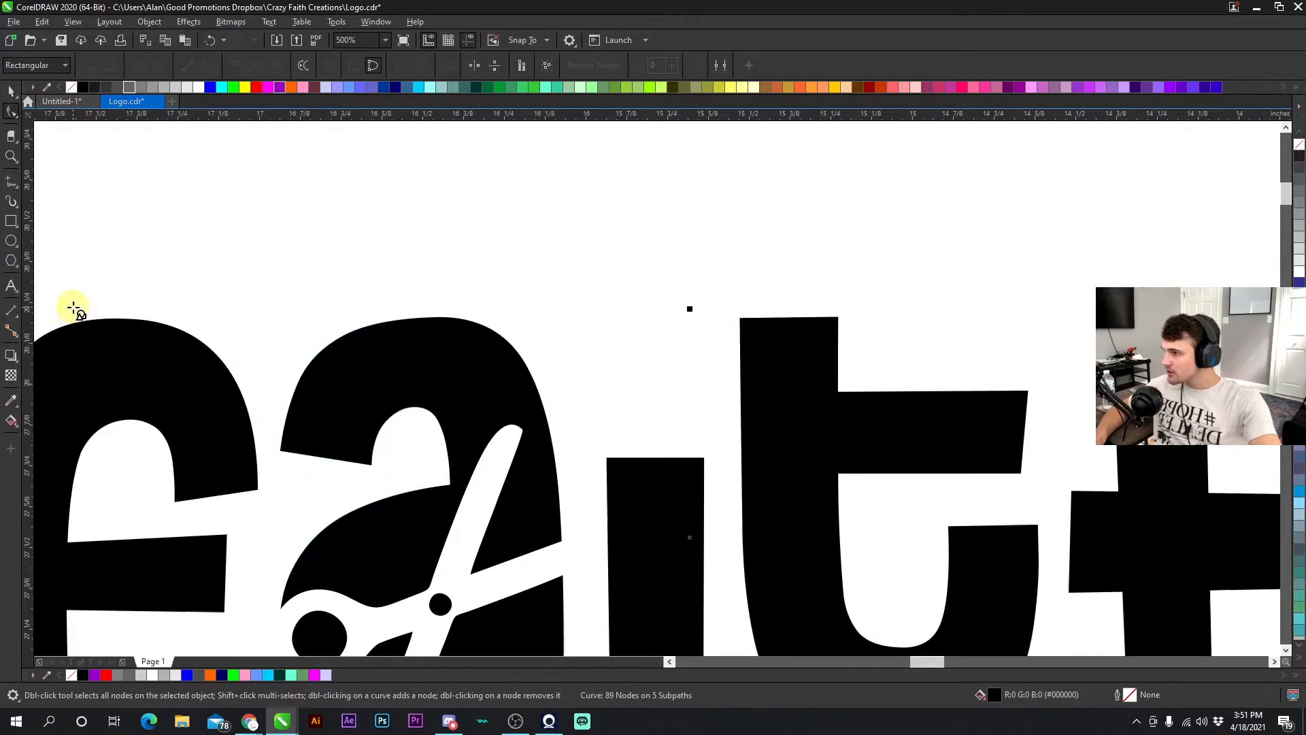
pyautogui.click(373, 65)
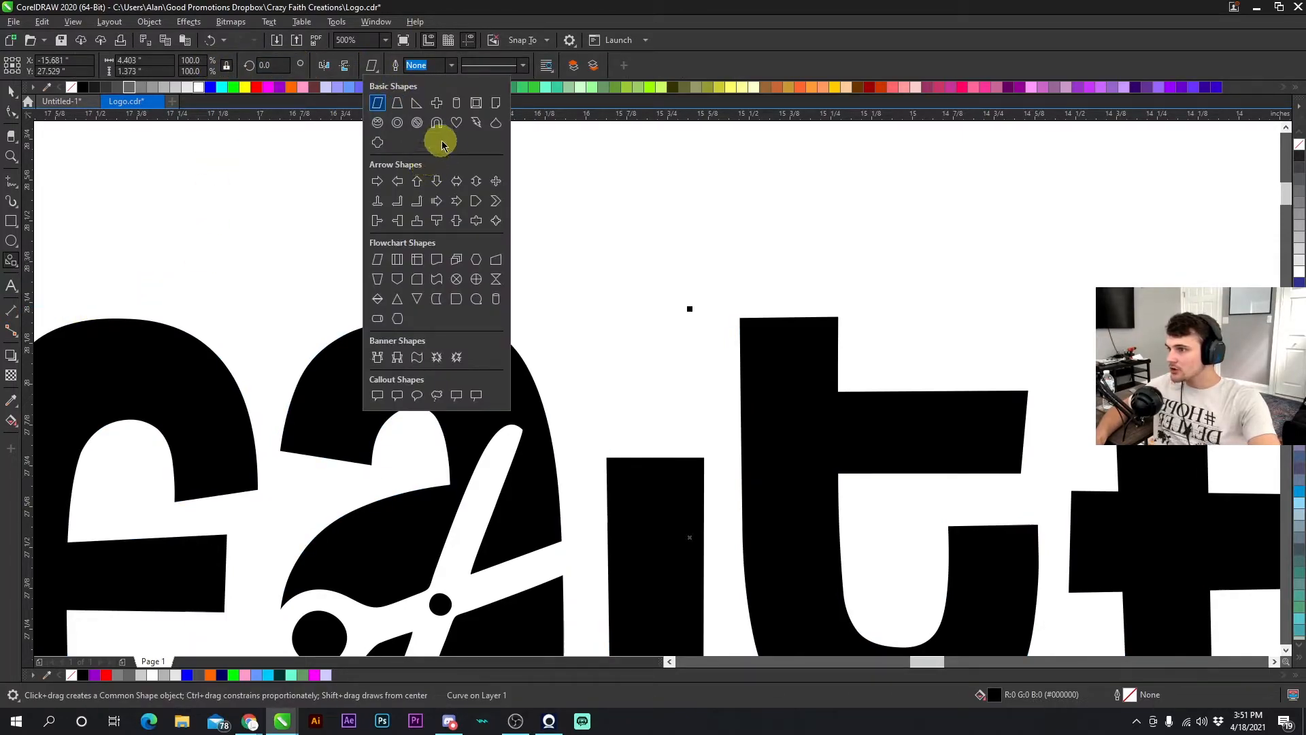
pyautogui.click(457, 122)
pyautogui.moveTo(516, 189); pyautogui.dragTo(677, 349)
# - Convert the heart to curves and reshape its top by removing and adjusting nodes
pyautogui.click(11, 91)
pyautogui.rightClick(641, 229)
pyautogui.click(692, 236)
pyautogui.press('F10')
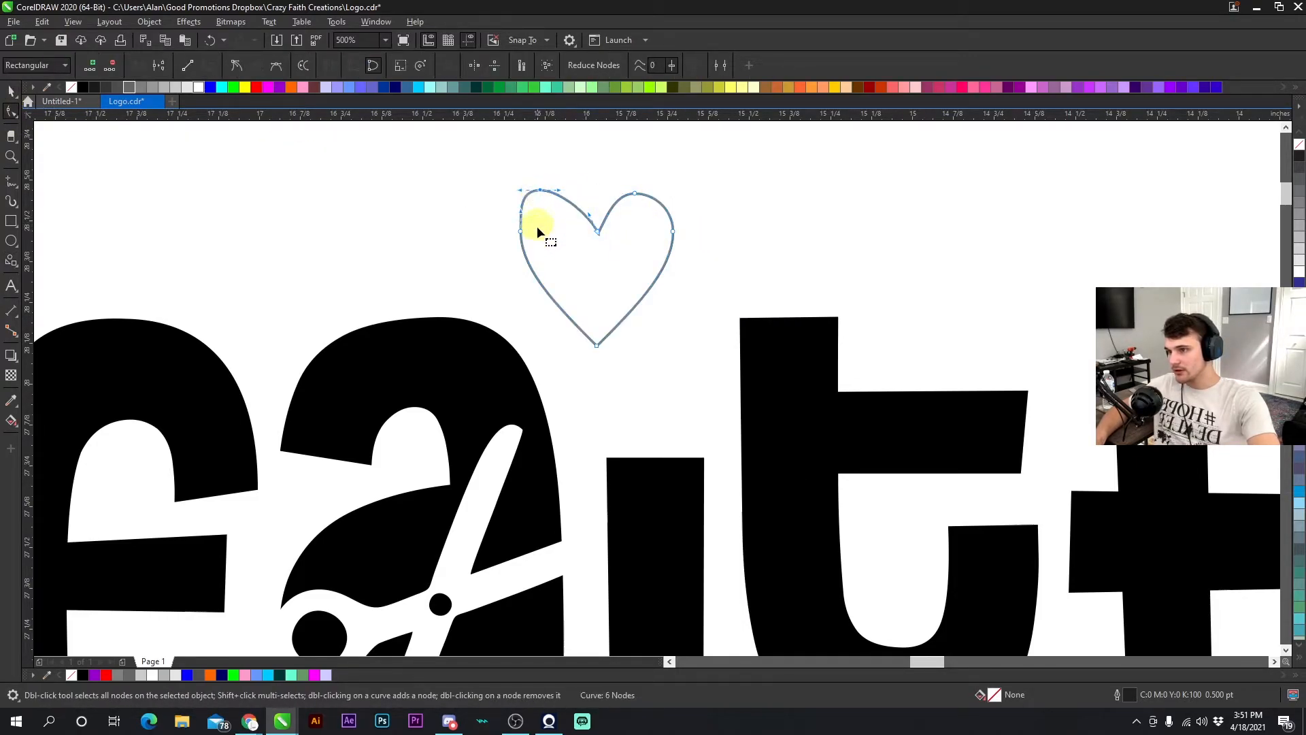
pyautogui.doubleClick(499, 240)
pyautogui.click(638, 194)
pyautogui.press('Delete')
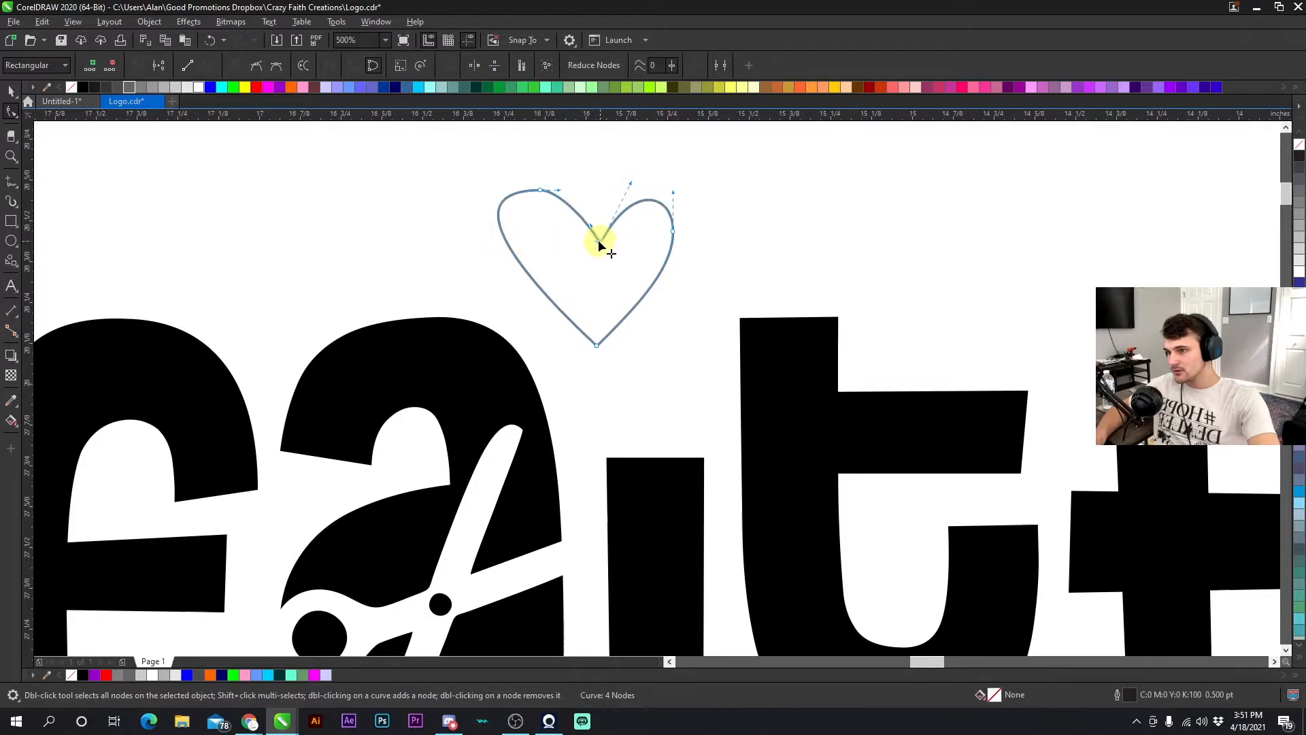
pyautogui.moveTo(559, 191); pyautogui.dragTo(574, 186)
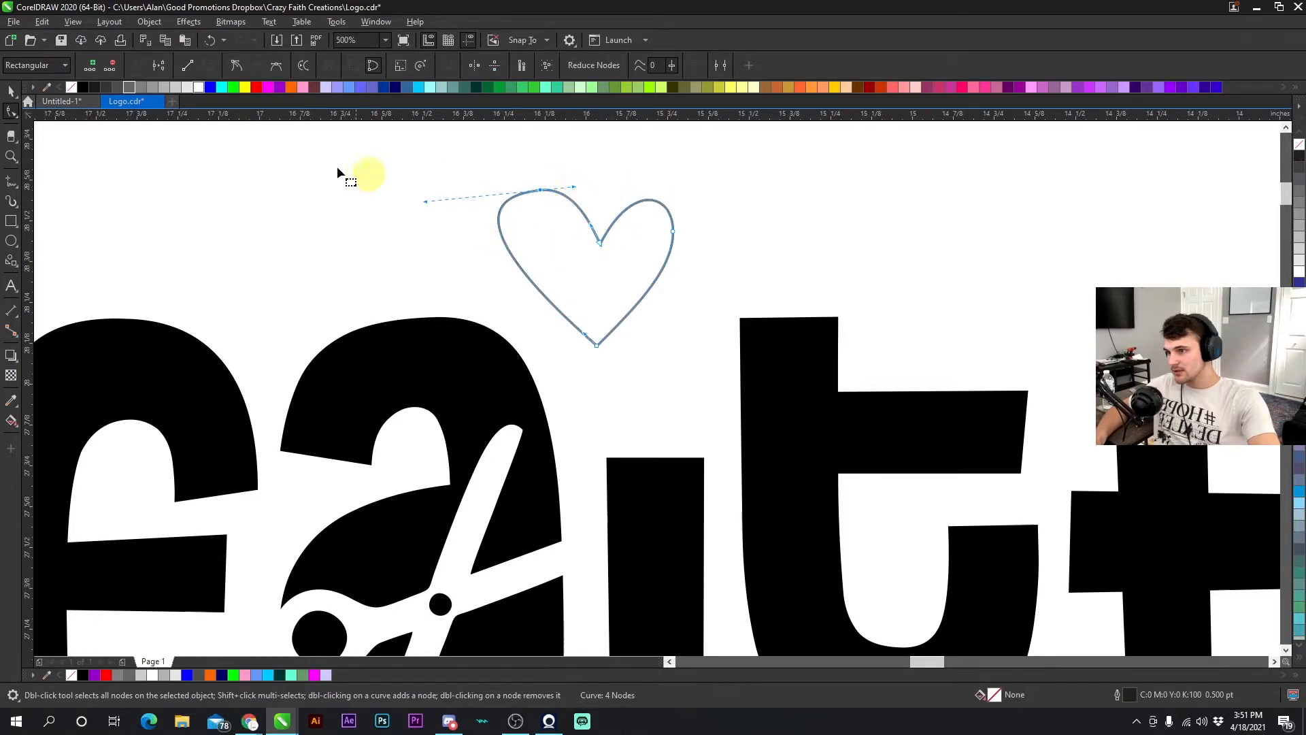
# - Fill the heart black and move it down onto the 'i'
pyautogui.click(9, 91)
pyautogui.click(82, 87)
pyautogui.click(659, 279)
pyautogui.moveTo(659, 279); pyautogui.dragTo(672, 337)
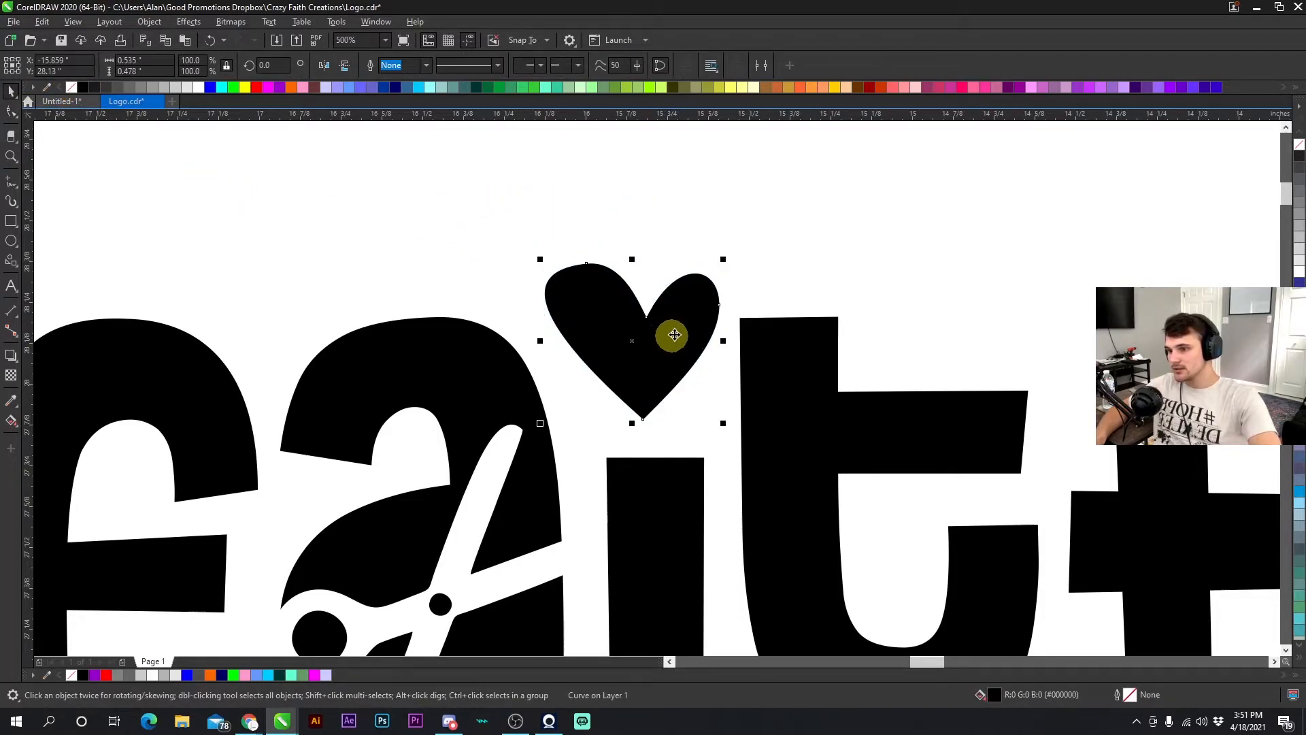
# - Resize and fine-tune the heart so it sits as the dot above the 'i' stem
pyautogui.click(699, 291)
pyautogui.moveTo(722, 259); pyautogui.dragTo(696, 241)
pyautogui.moveTo(665, 314); pyautogui.dragTo(663, 320)
pyautogui.click(662, 320)
pyautogui.moveTo(711, 259); pyautogui.dragTo(719, 271)
pyautogui.press('Escape')
pyautogui.moveTo(667, 316); pyautogui.dragTo(667, 325)
pyautogui.press('Escape')
pyautogui.scroll(-4, 644, 405)
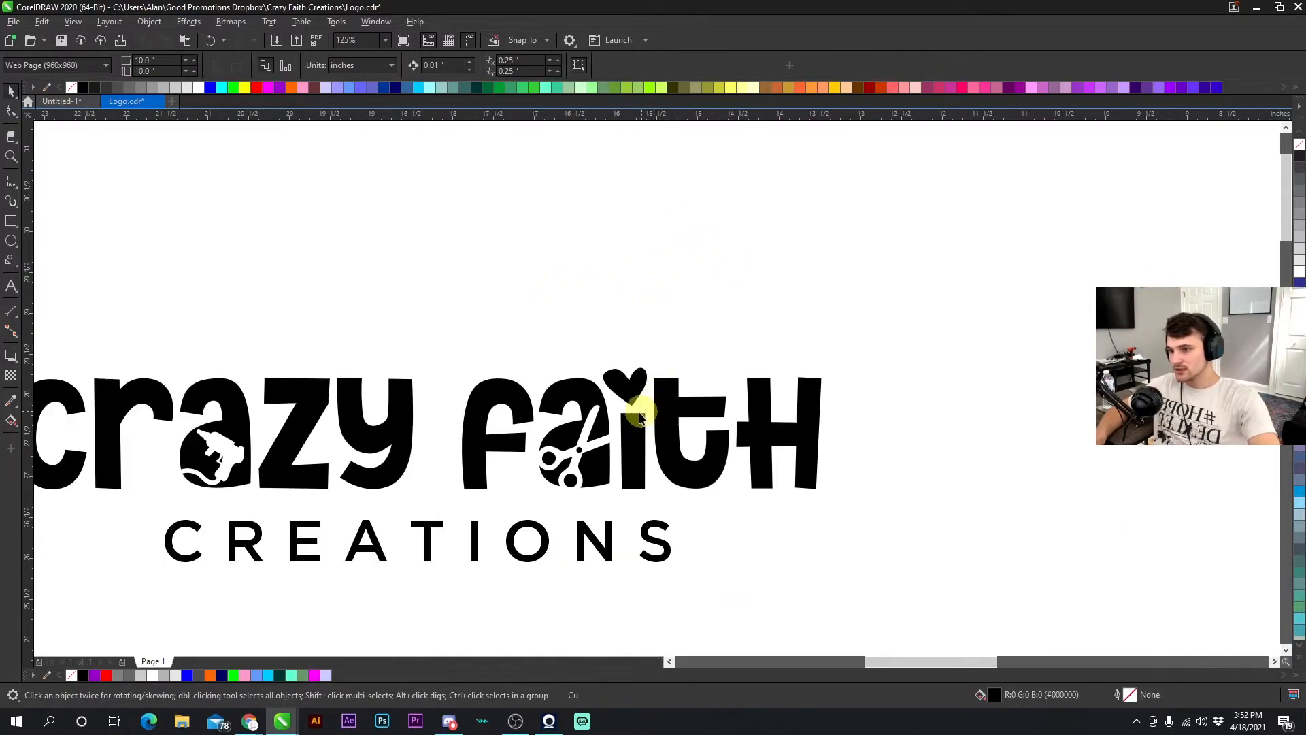
pyautogui.scroll(10, 655, 382)
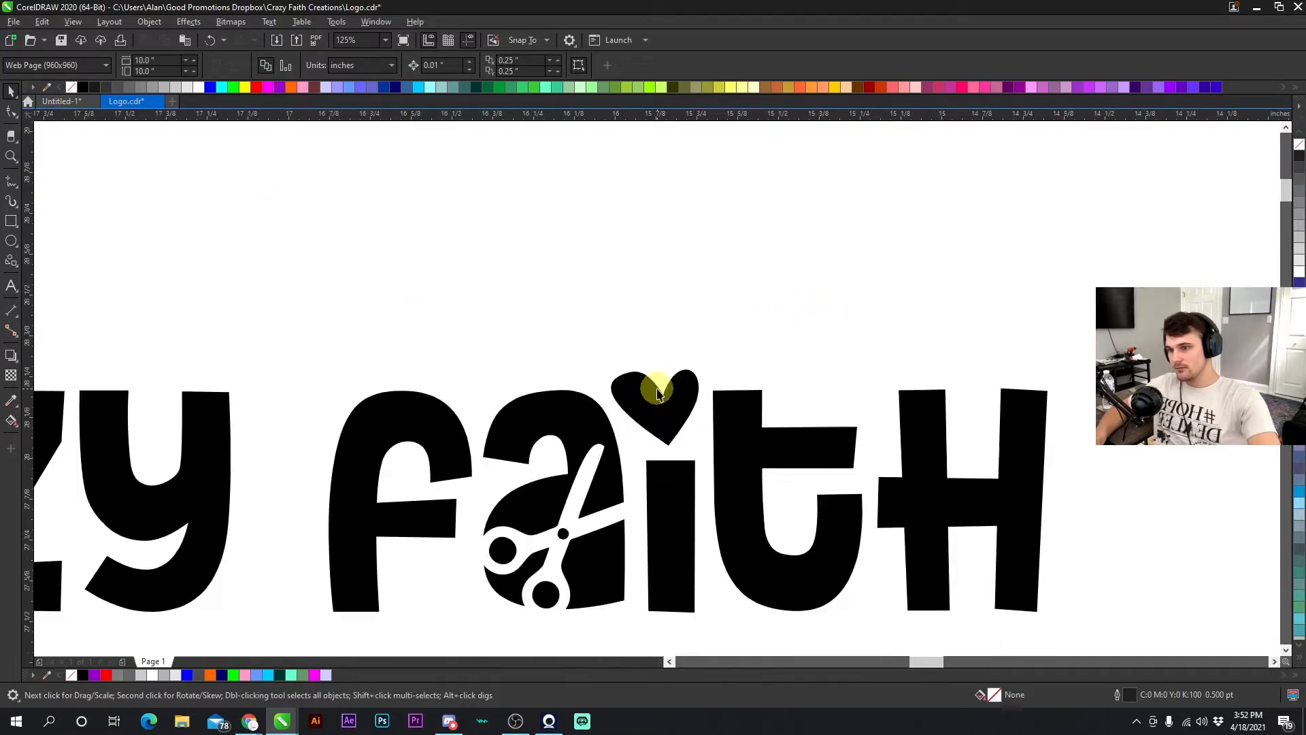
pyautogui.click(710, 368)
pyautogui.moveTo(744, 346); pyautogui.dragTo(736, 353)
pyautogui.click(732, 326)
pyautogui.click(665, 408)
pyautogui.click(663, 321)
# - Zoom in and out to compare the heart-dotted logo with the original below it
pyautogui.scroll(-10, 663, 320)
pyautogui.scroll(5, 664, 388)
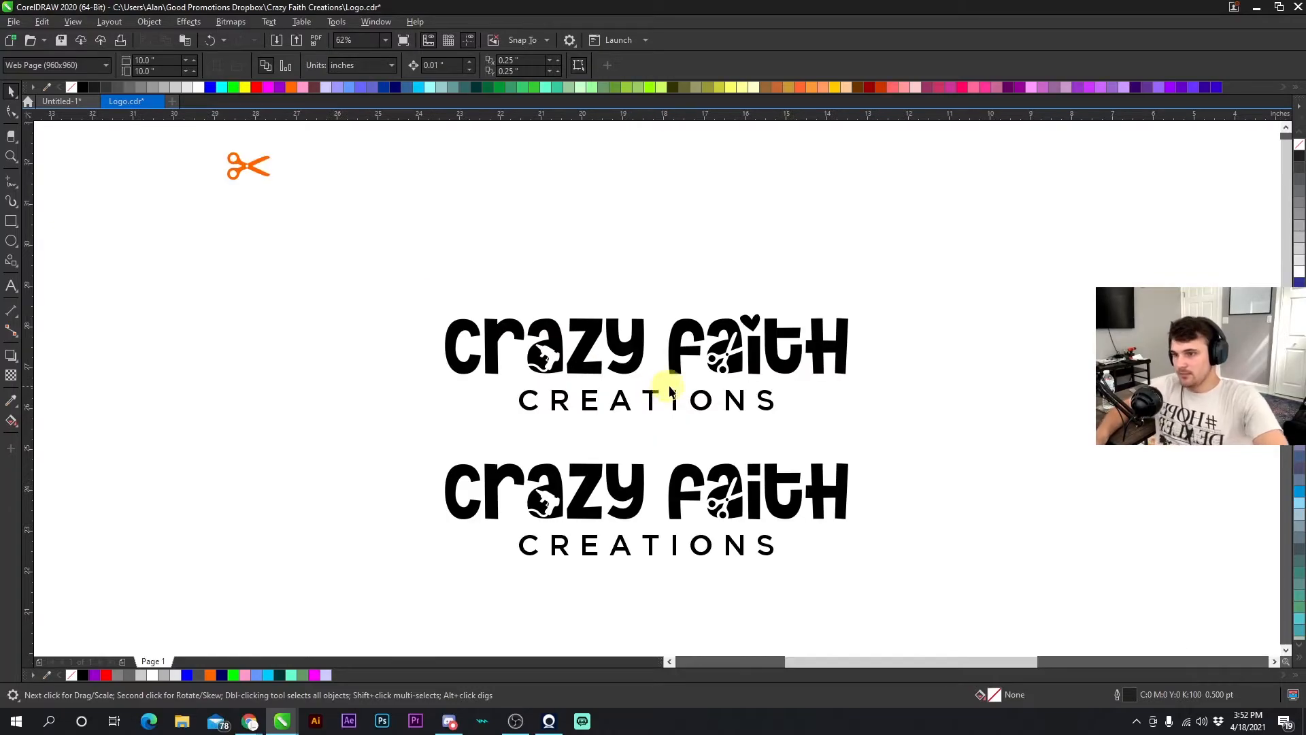
pyautogui.scroll(5, 650, 379)
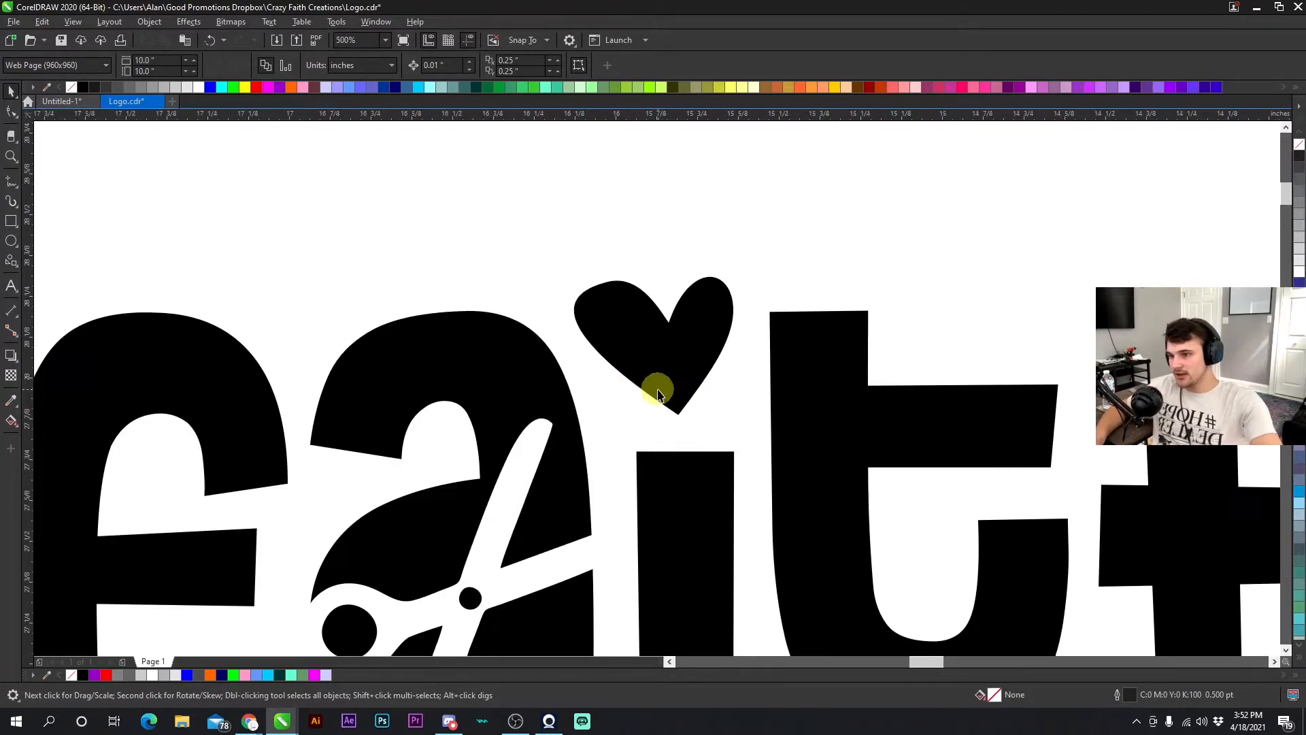
pyautogui.click(665, 372)
pyautogui.click(635, 490)
pyautogui.scroll(-7, 631, 413)
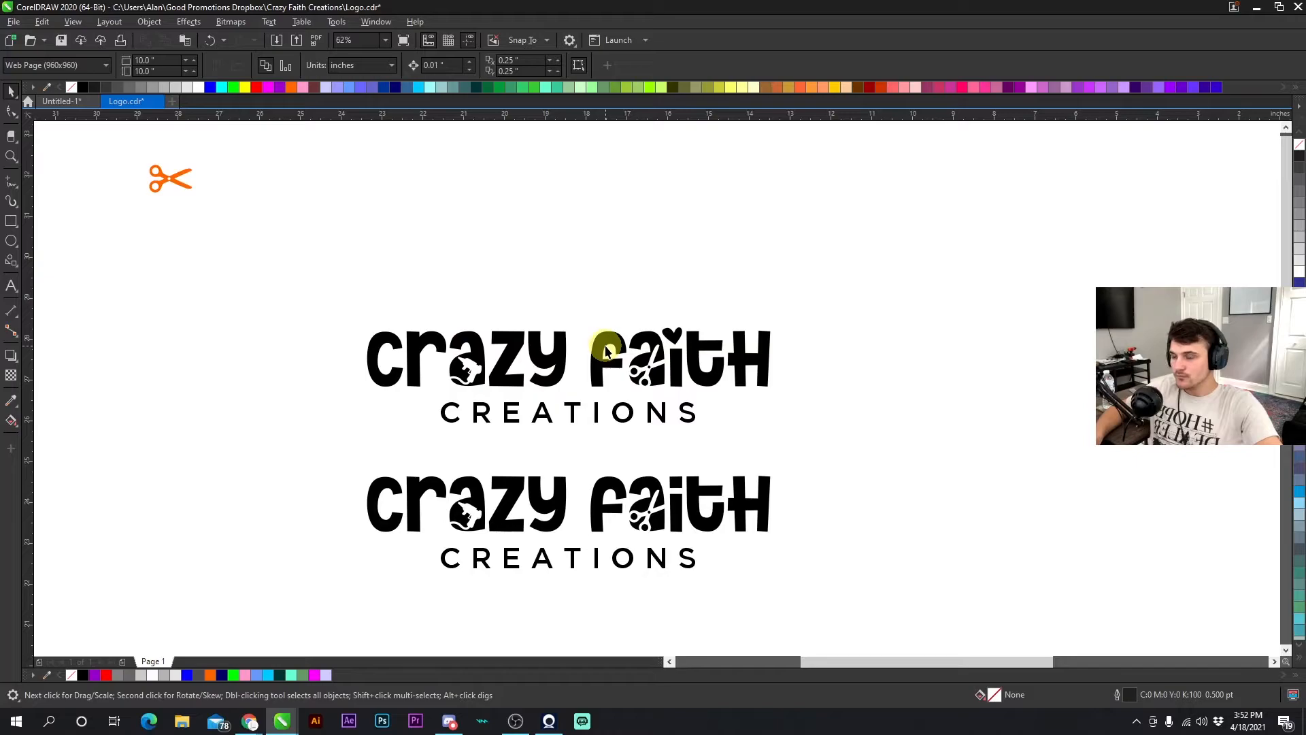
pyautogui.moveTo(913, 449); pyautogui.dragTo(914, 448)
pyautogui.scroll(-2, 680, 418)
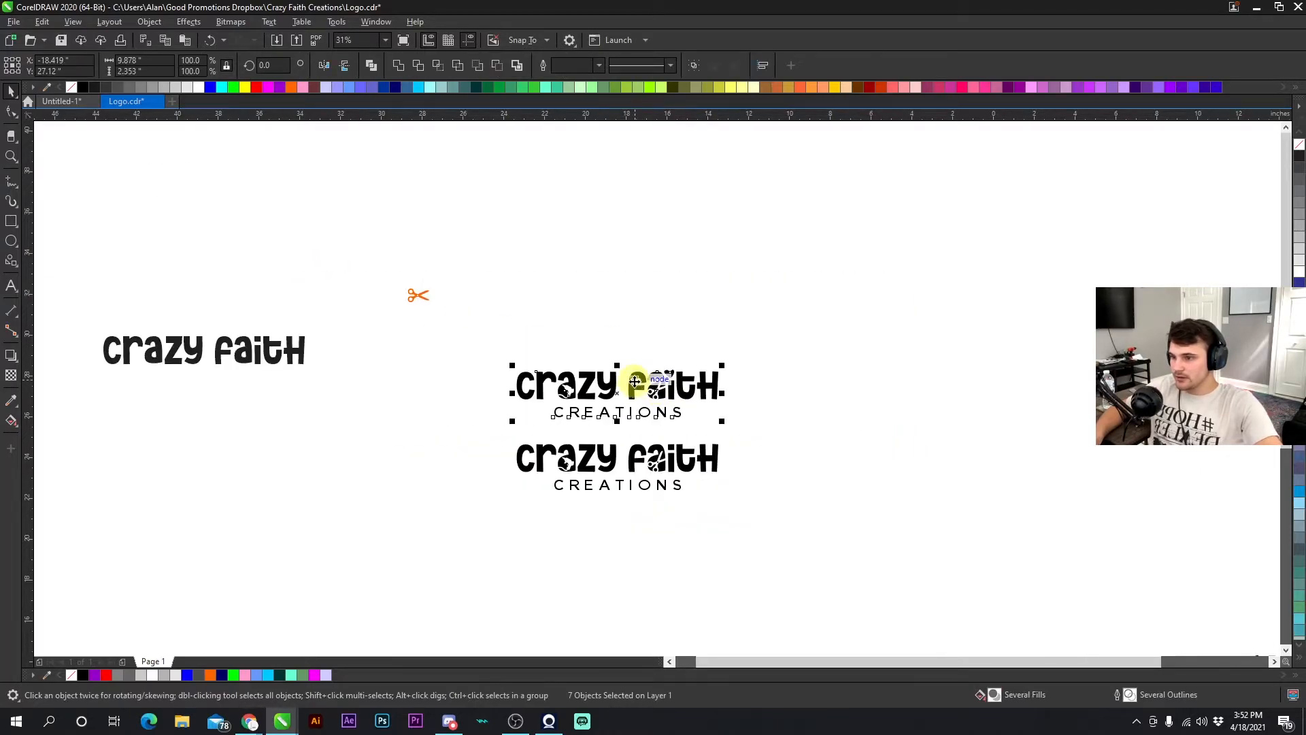
pyautogui.scroll(2, 612, 378)
pyautogui.click(594, 328)
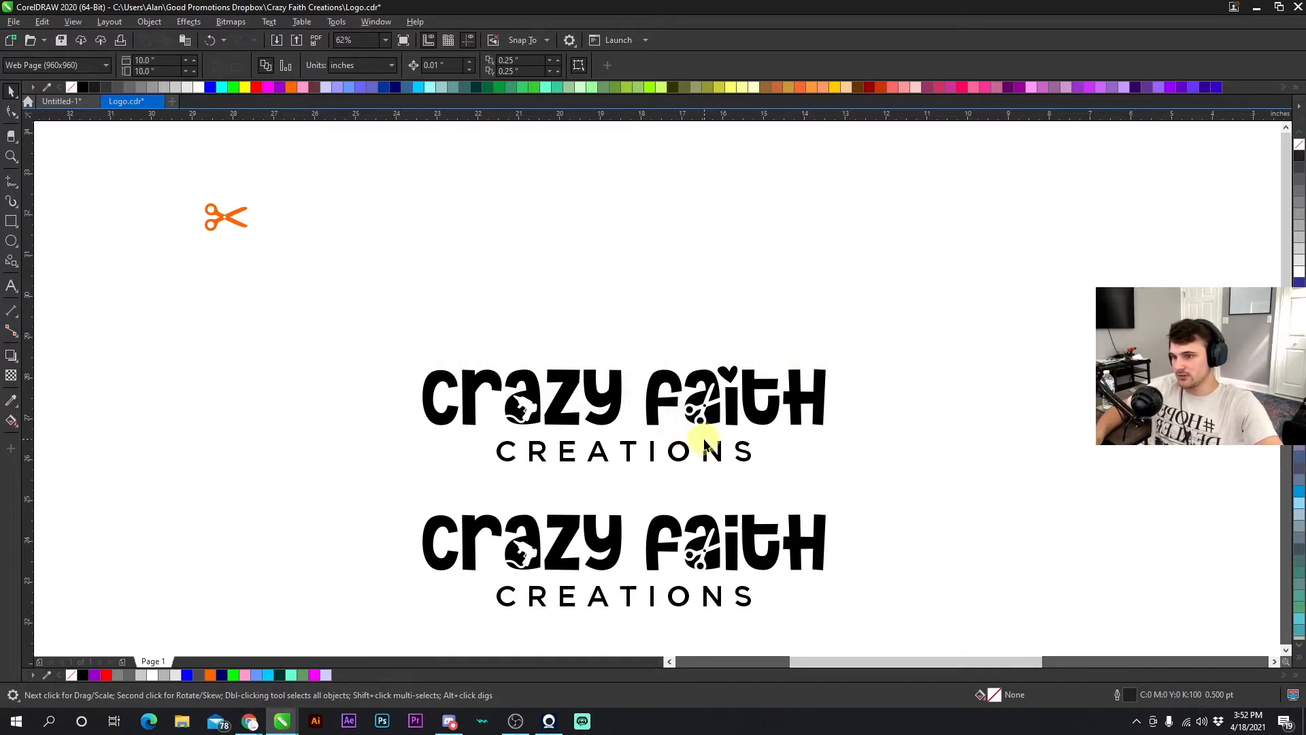
pyautogui.scroll(-3, 662, 382)
pyautogui.scroll(2, 656, 387)
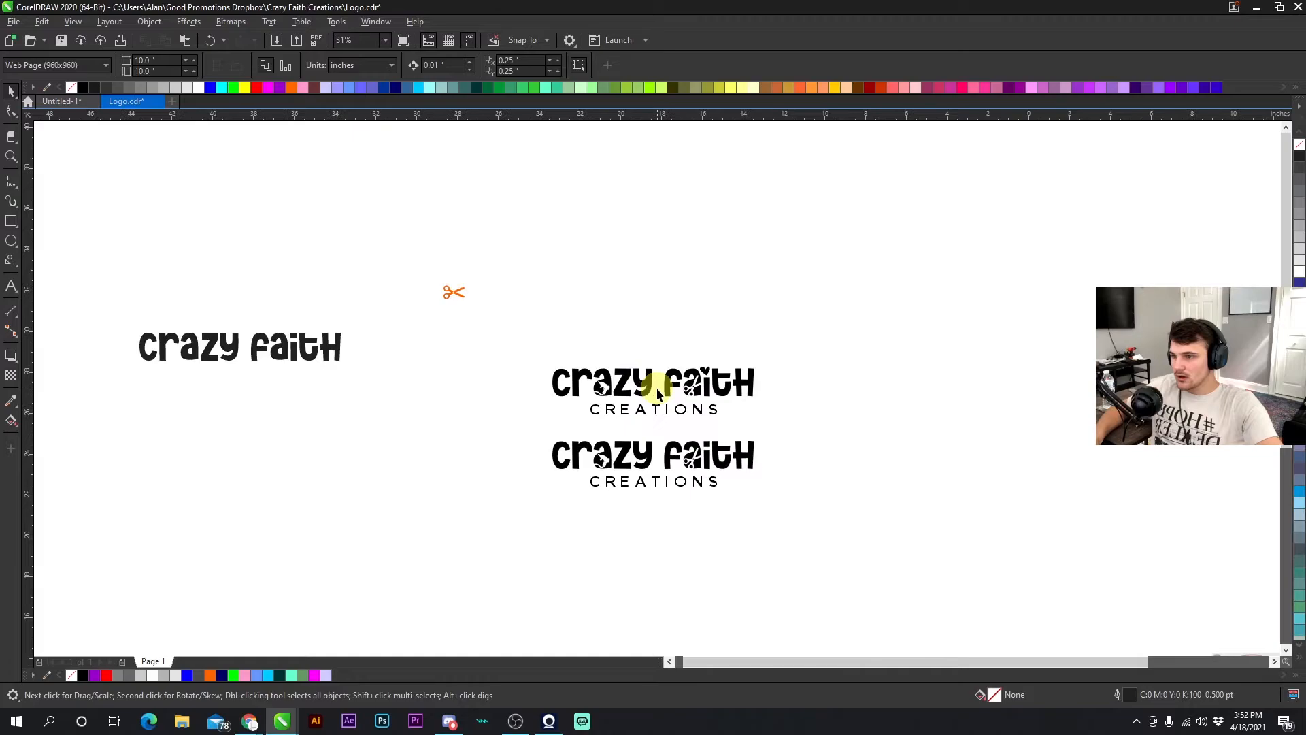
pyautogui.scroll(2, 656, 388)
pyautogui.moveTo(423, 304); pyautogui.dragTo(775, 357)
pyautogui.scroll(-1, 661, 315)
pyautogui.scroll(1, 636, 401)
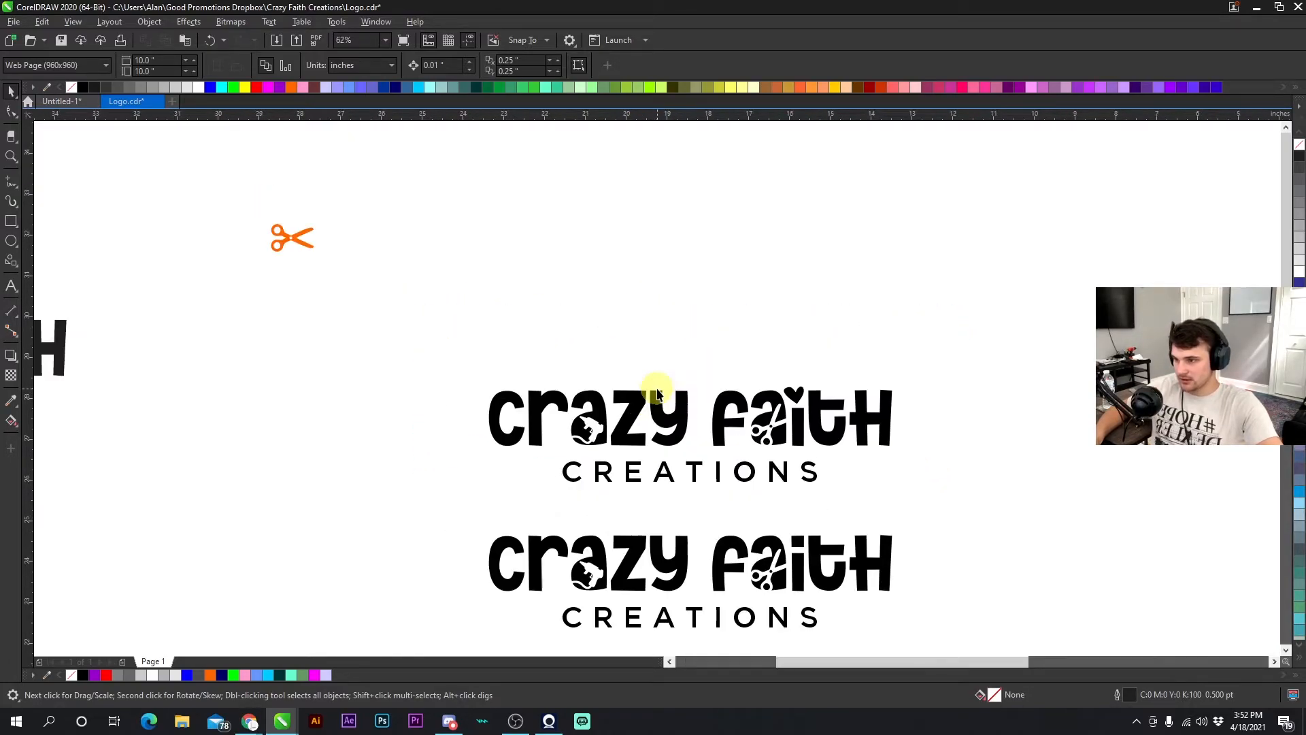
pyautogui.scroll(-1, 703, 433)
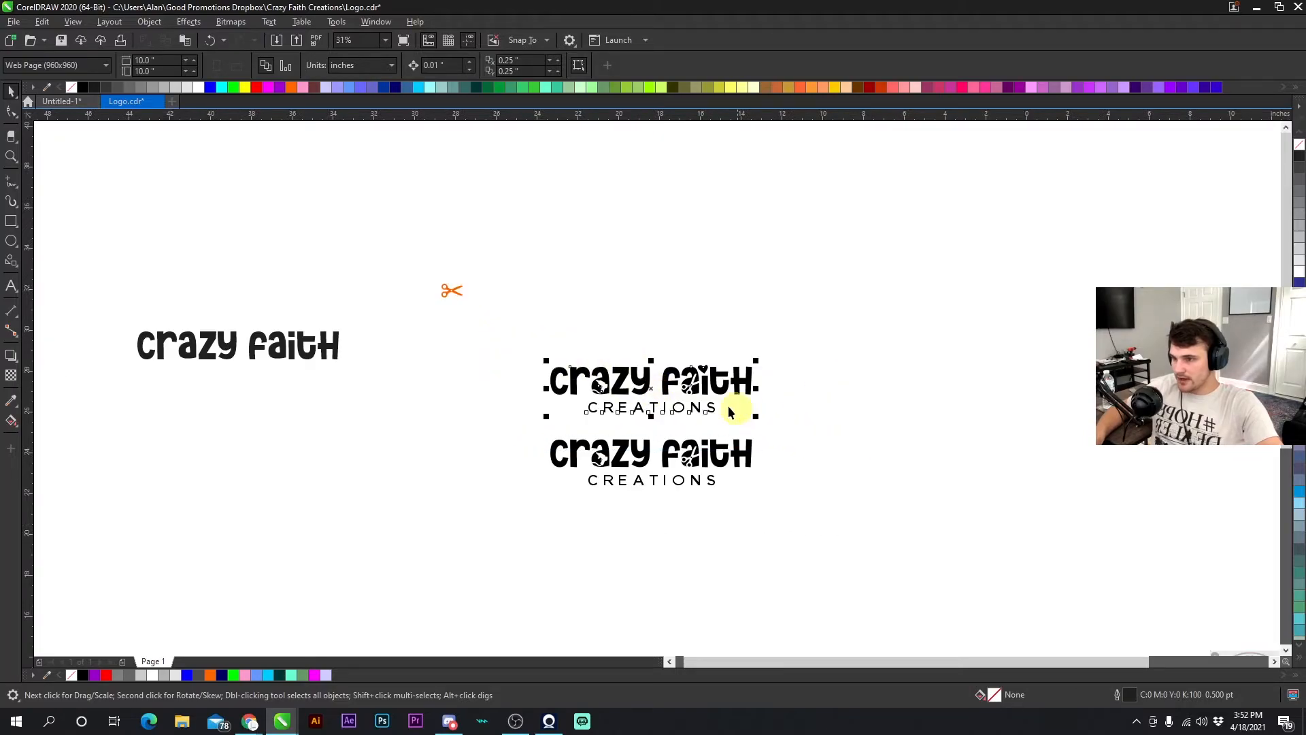
# - Nudge the new logo upward and move the orange scissors reference above the 'crazy faith' text on the left
pyautogui.moveTo(653, 381); pyautogui.dragTo(653, 367)
pyautogui.click(663, 296)
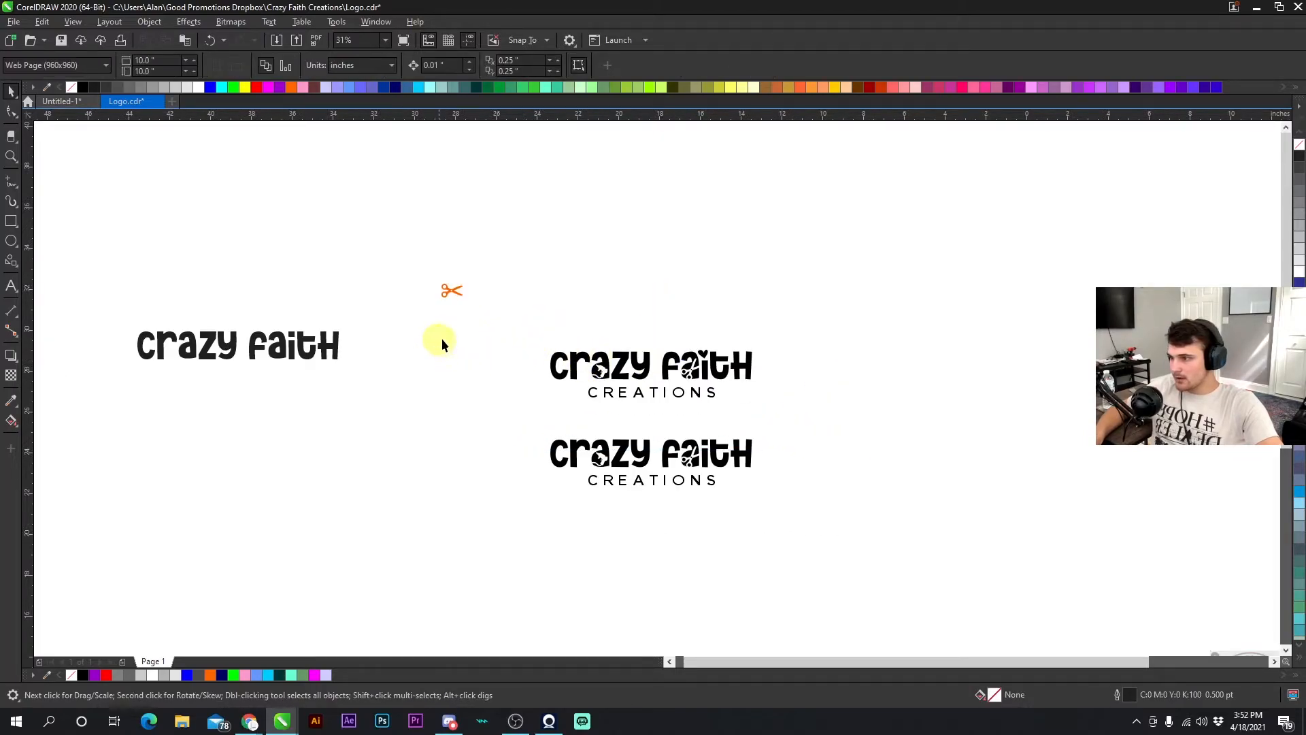
pyautogui.click(451, 292)
pyautogui.click(349, 292)
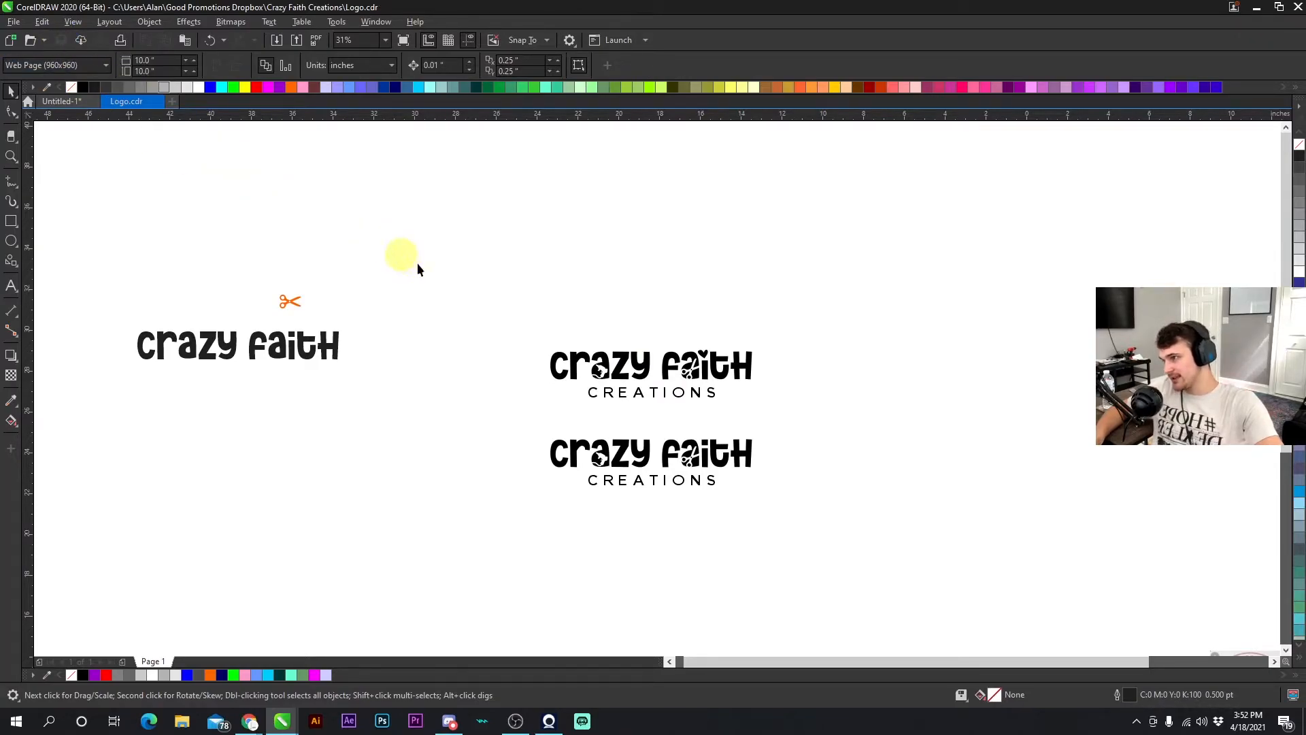
pyautogui.scroll(2, 672, 438)
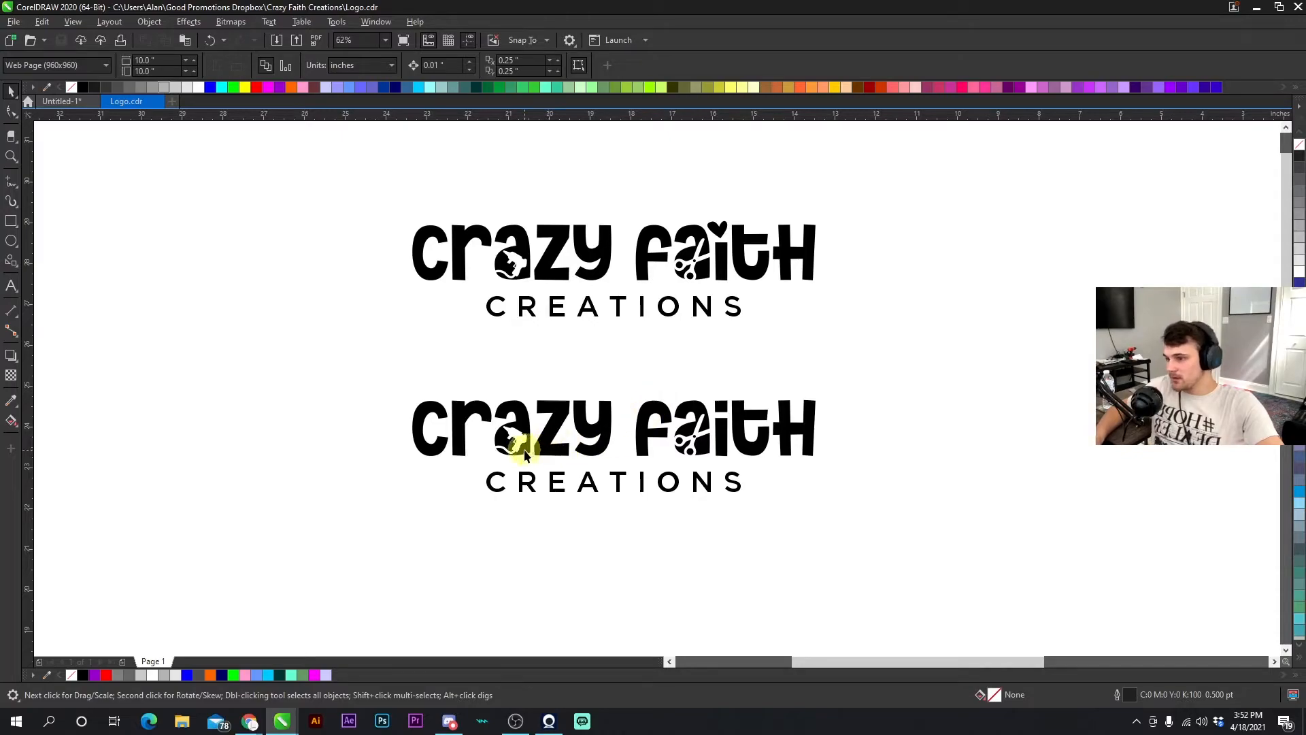
pyautogui.scroll(4, 525, 441)
pyautogui.click(586, 388)
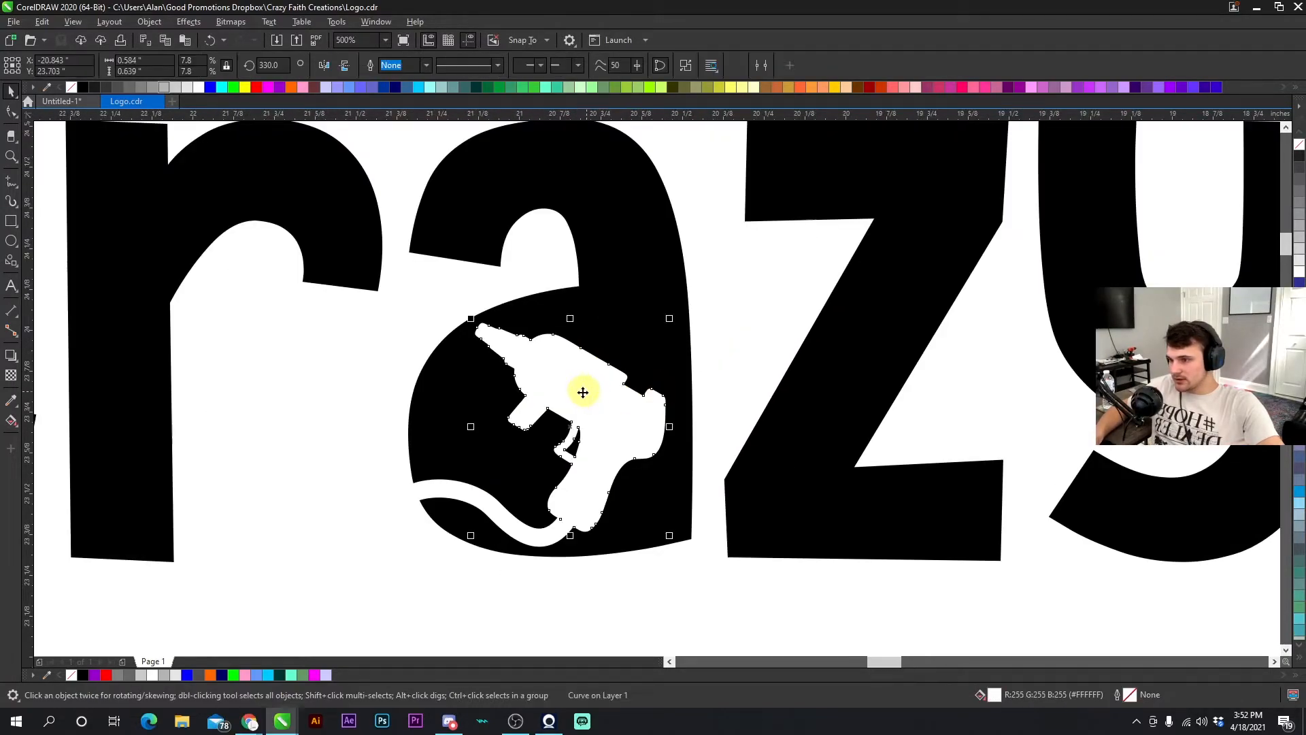
pyautogui.moveTo(582, 399); pyautogui.dragTo(640, 448)
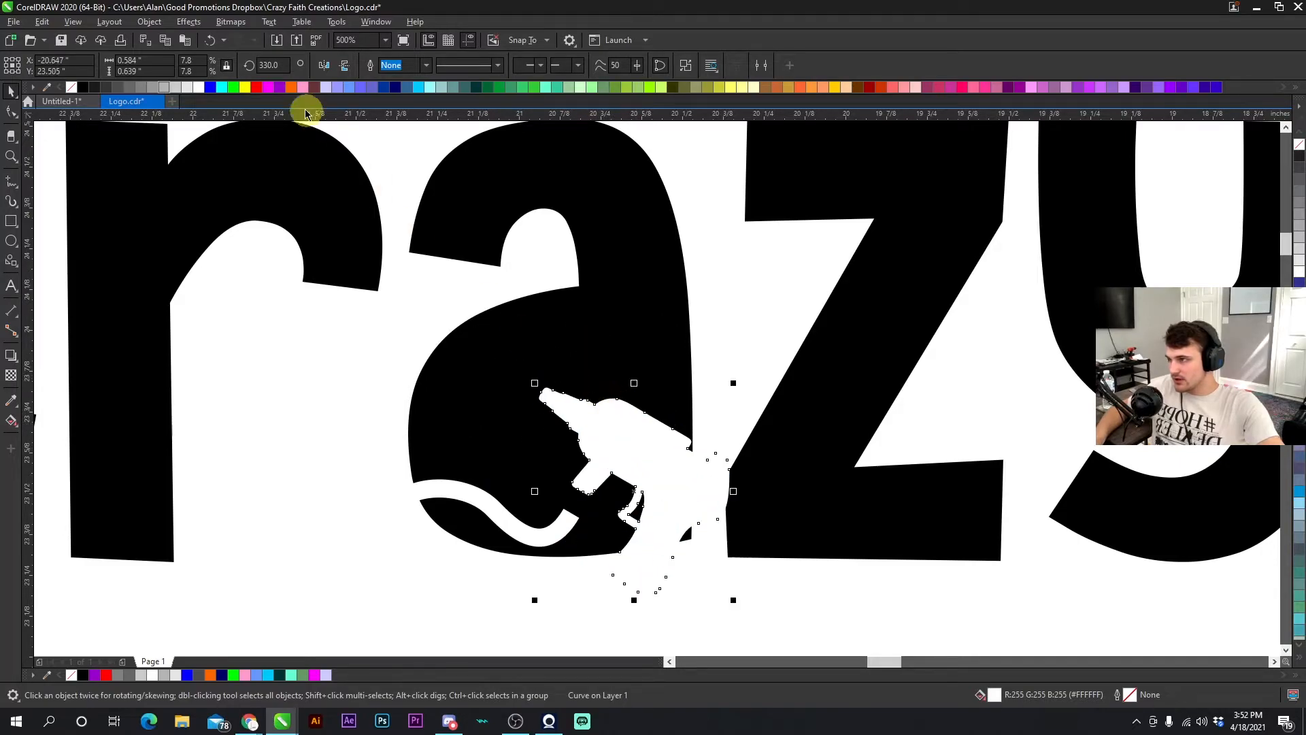
pyautogui.click(204, 41)
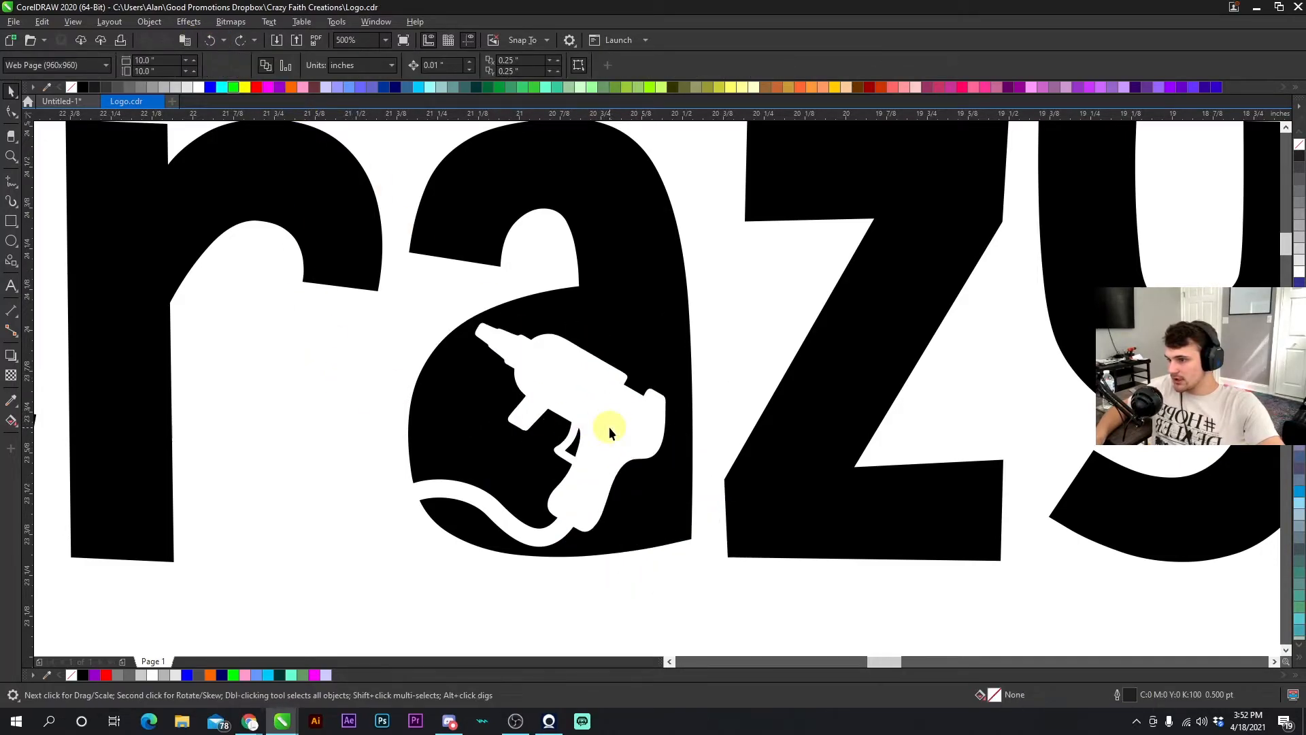
# - Convert the glue gun's cord outline into a filled object
pyautogui.click(480, 497)
pyautogui.scroll(2, 495, 516)
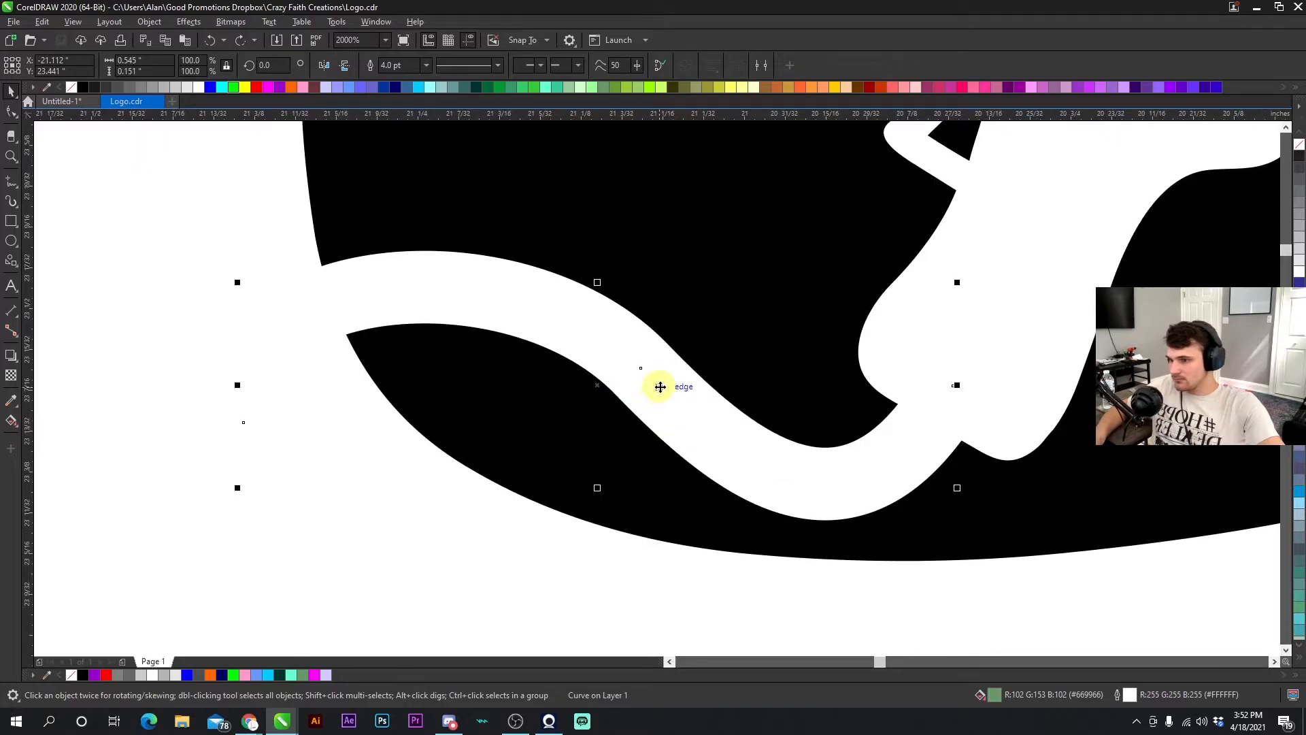
pyautogui.scroll(-3, 658, 388)
pyautogui.scroll(3, 658, 389)
pyautogui.press('F10')
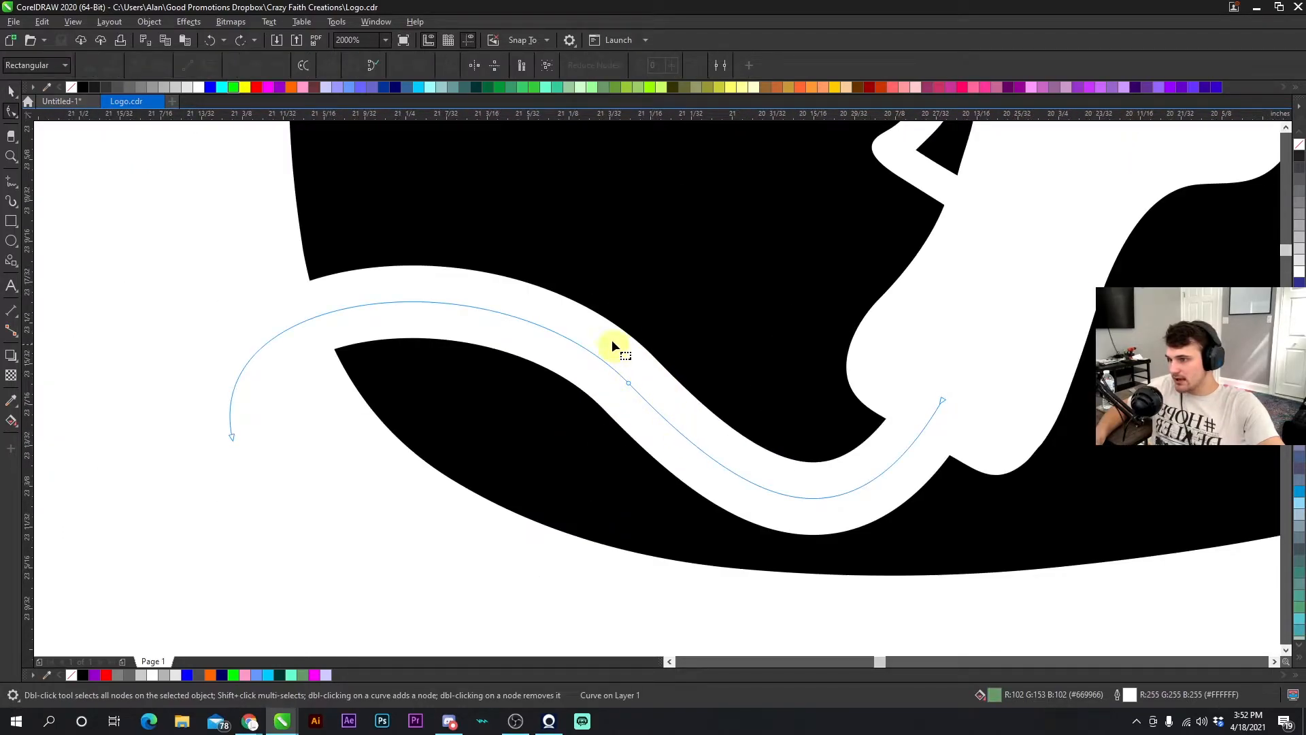
pyautogui.click(10, 91)
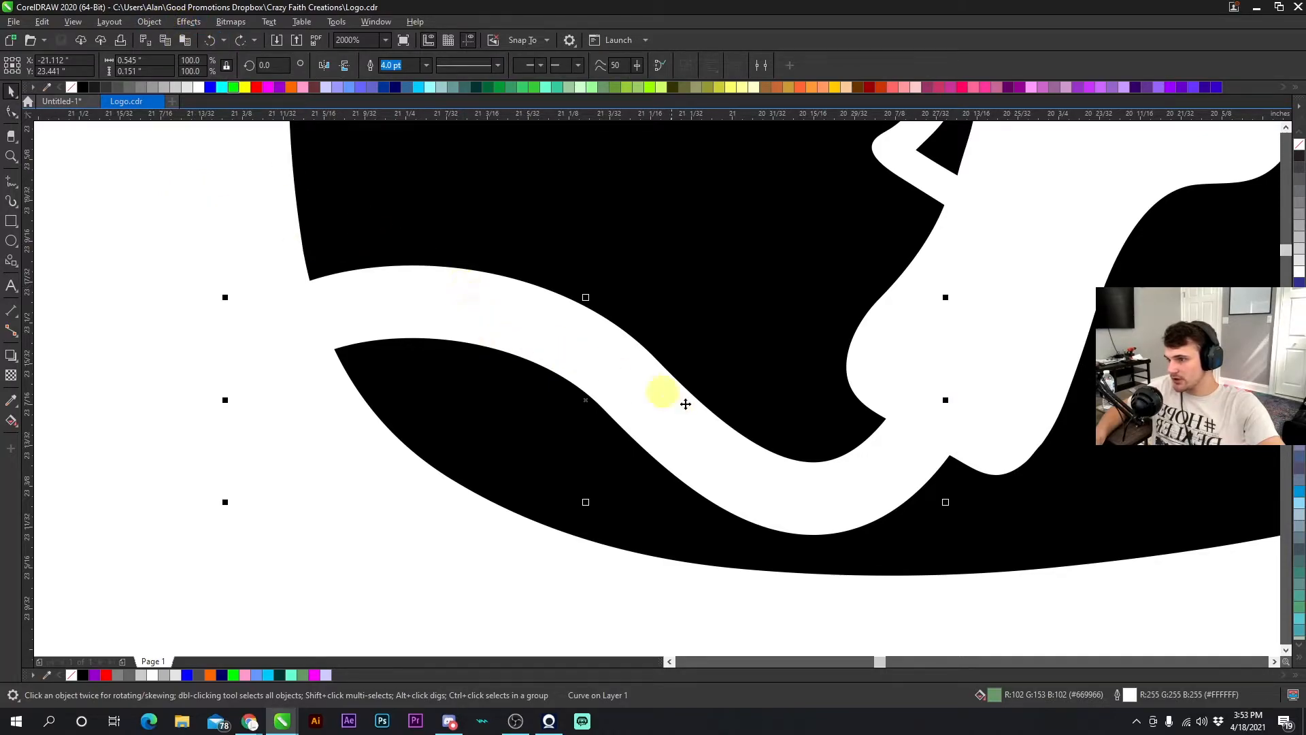
pyautogui.click(153, 23)
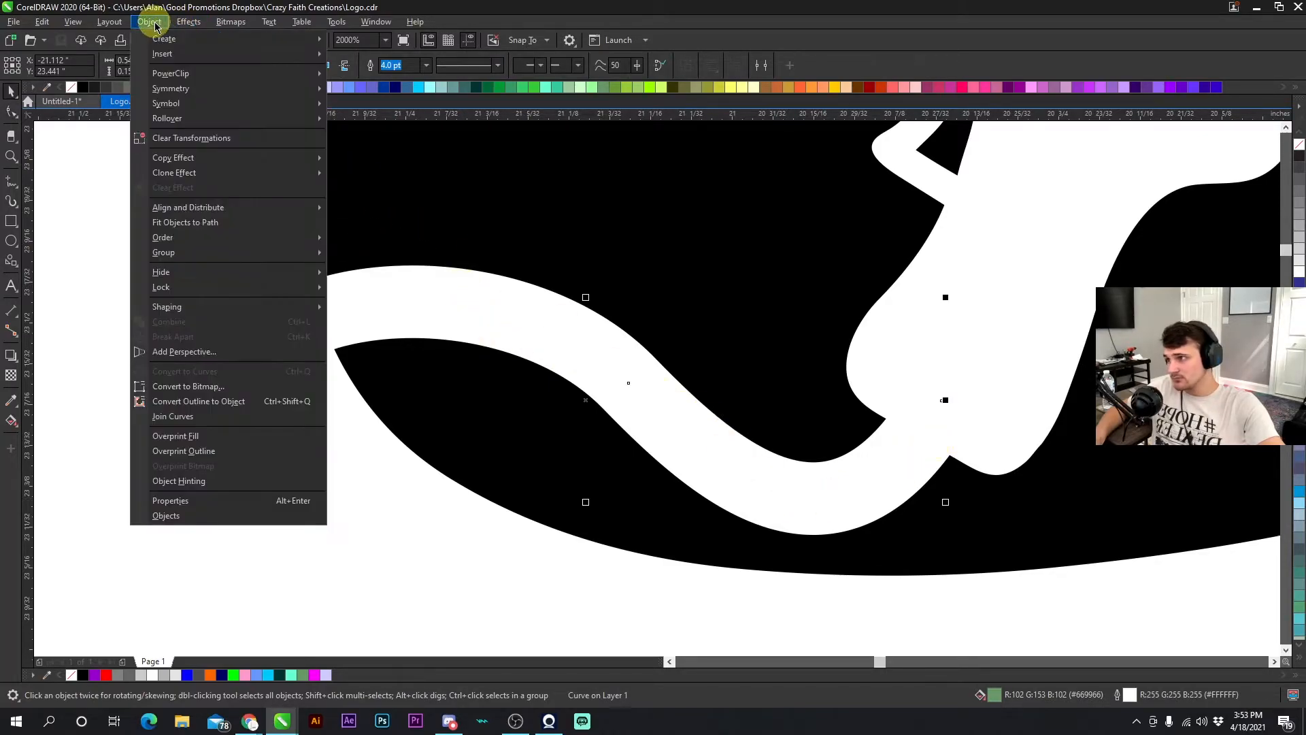
pyautogui.click(235, 401)
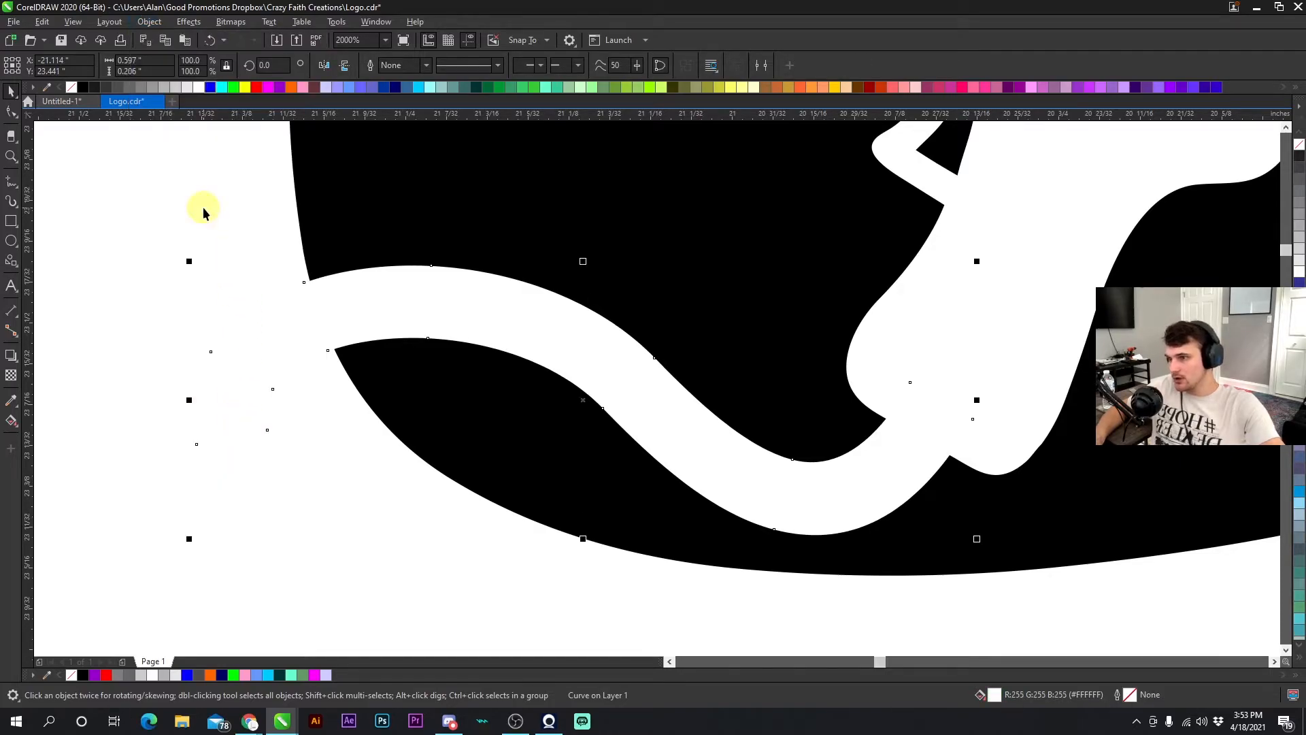
# - Combine the glue gun with its cord into one object and fill it magenta
pyautogui.press('F10')
pyautogui.click(11, 92)
pyautogui.scroll(-5, 656, 379)
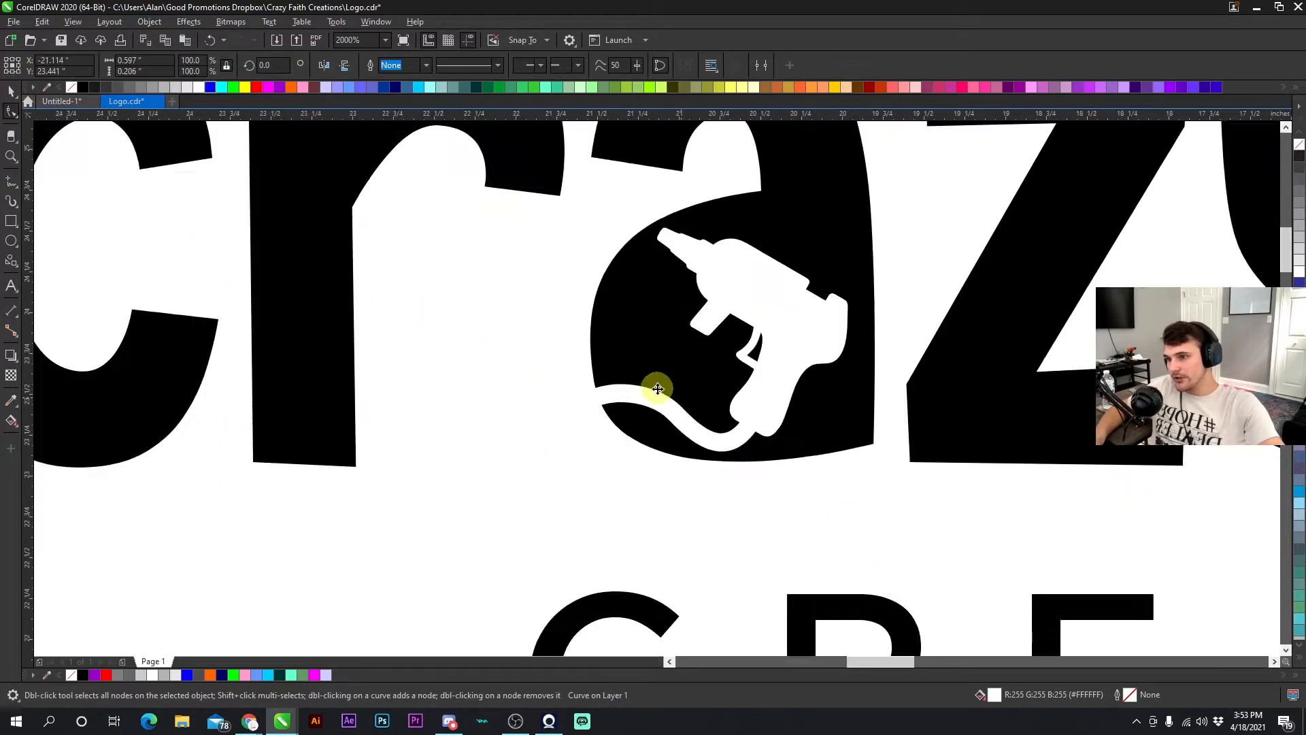
pyautogui.keyDown('shift'); pyautogui.click(710, 336); pyautogui.keyUp('shift')
pyautogui.hotkey('ctrl', 'l')
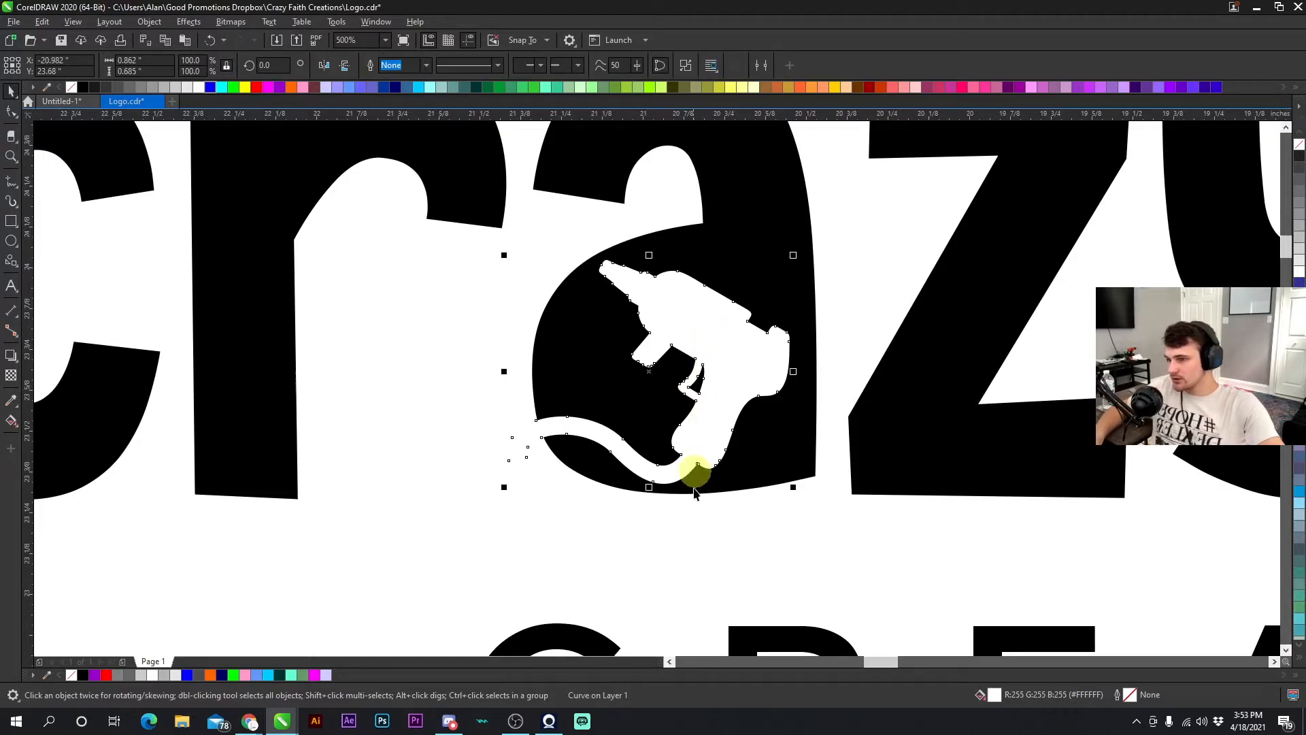
pyautogui.click(731, 516)
pyautogui.click(738, 372)
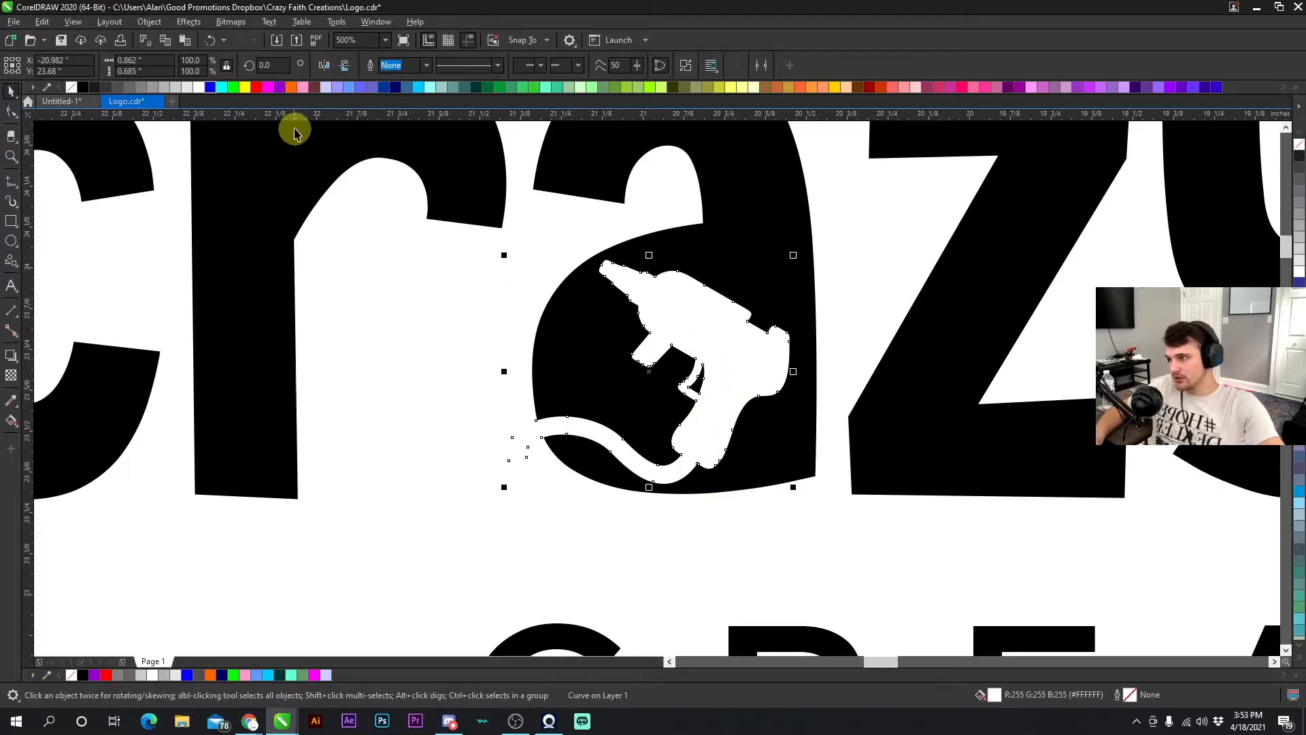
pyautogui.click(245, 88)
pyautogui.click(268, 87)
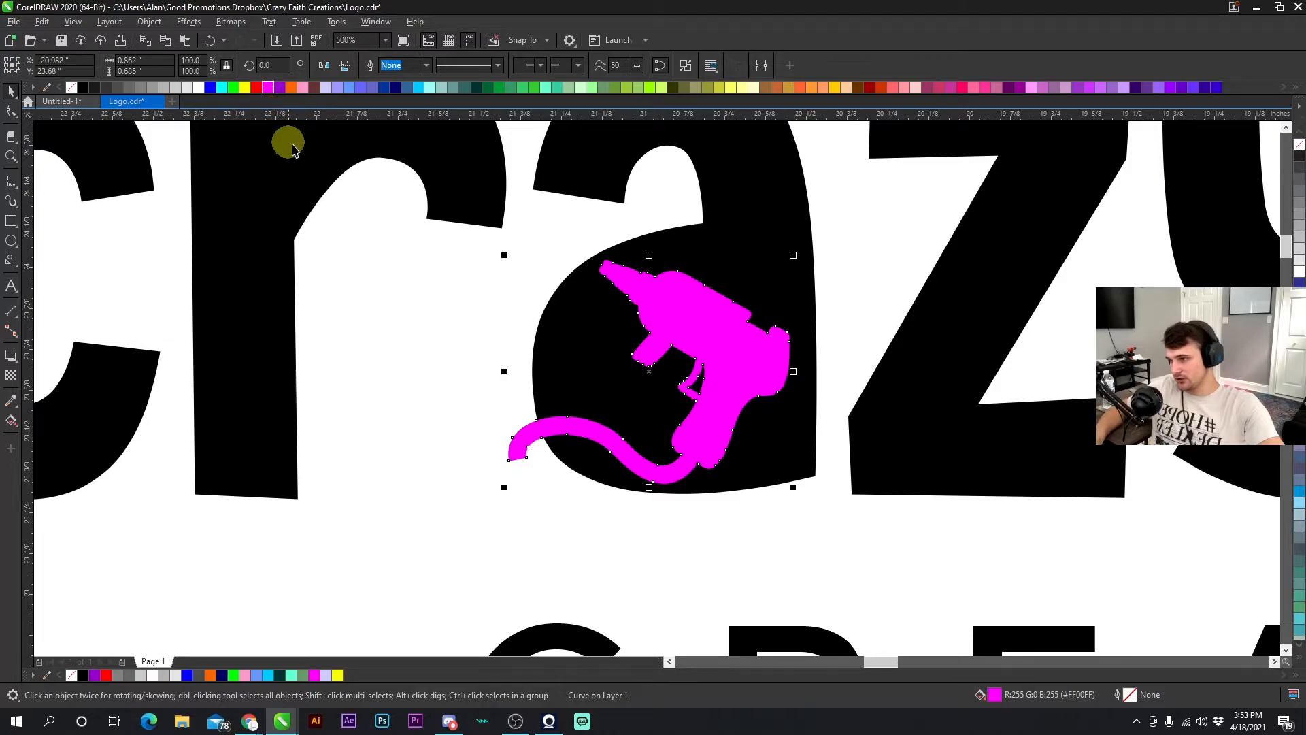
# - Undo the magenta fill on the glue gun and inspect the cord's outline nodes up close
pyautogui.click(210, 40)
pyautogui.click(210, 40)
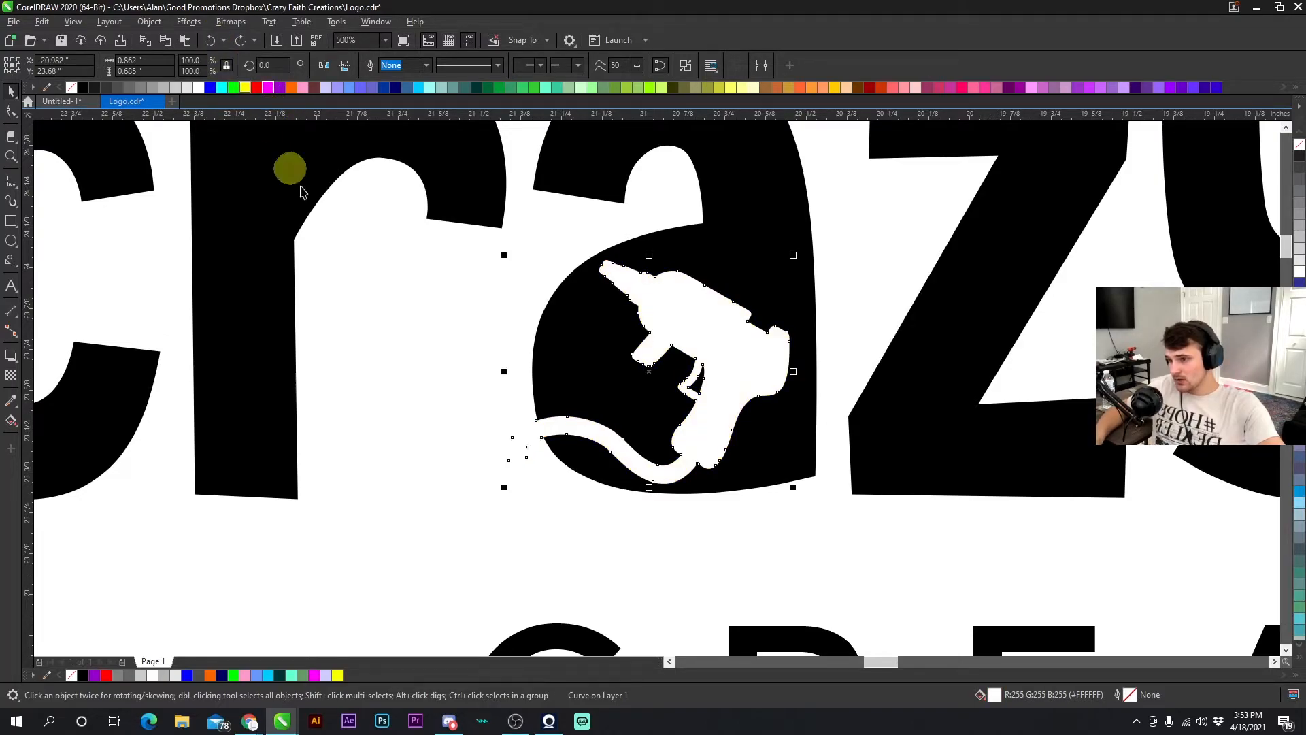
pyautogui.click(444, 338)
pyautogui.scroll(3, 557, 429)
pyautogui.doubleClick(670, 382)
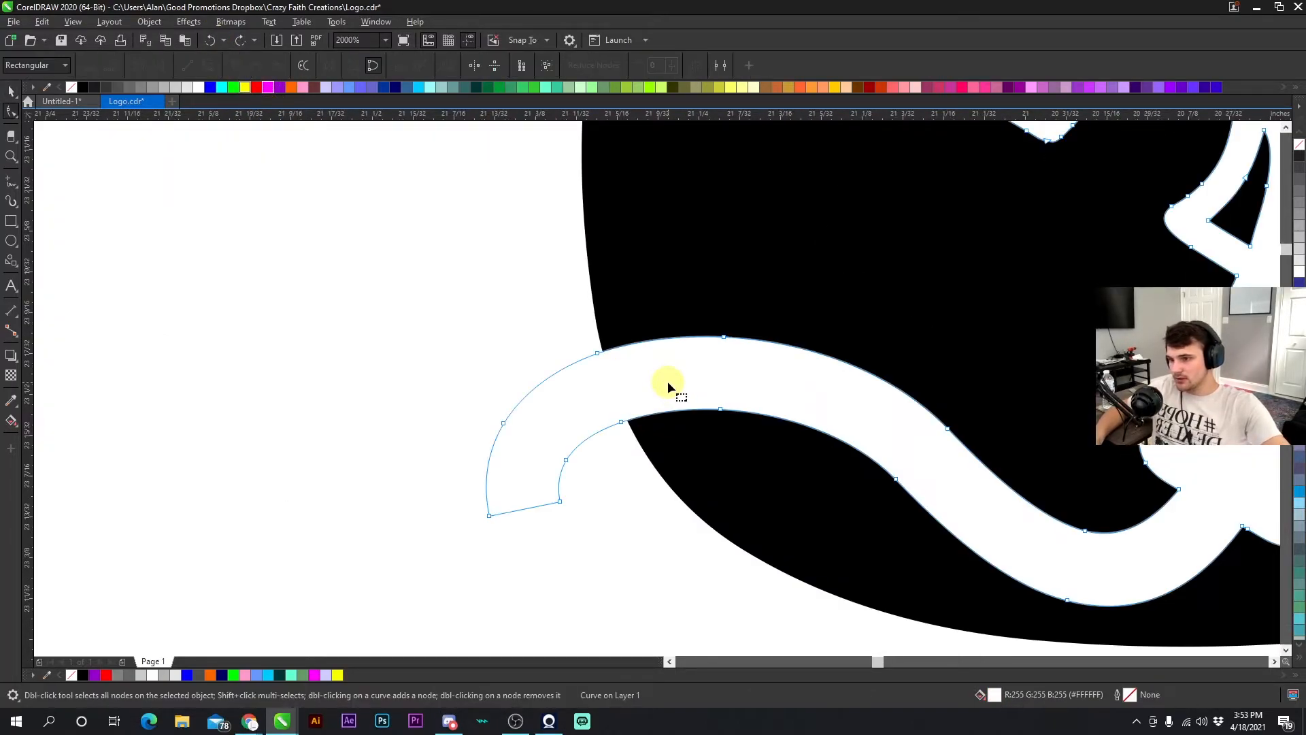
pyautogui.scroll(-3, 665, 391)
pyautogui.scroll(-5, 659, 391)
pyautogui.scroll(3, 655, 386)
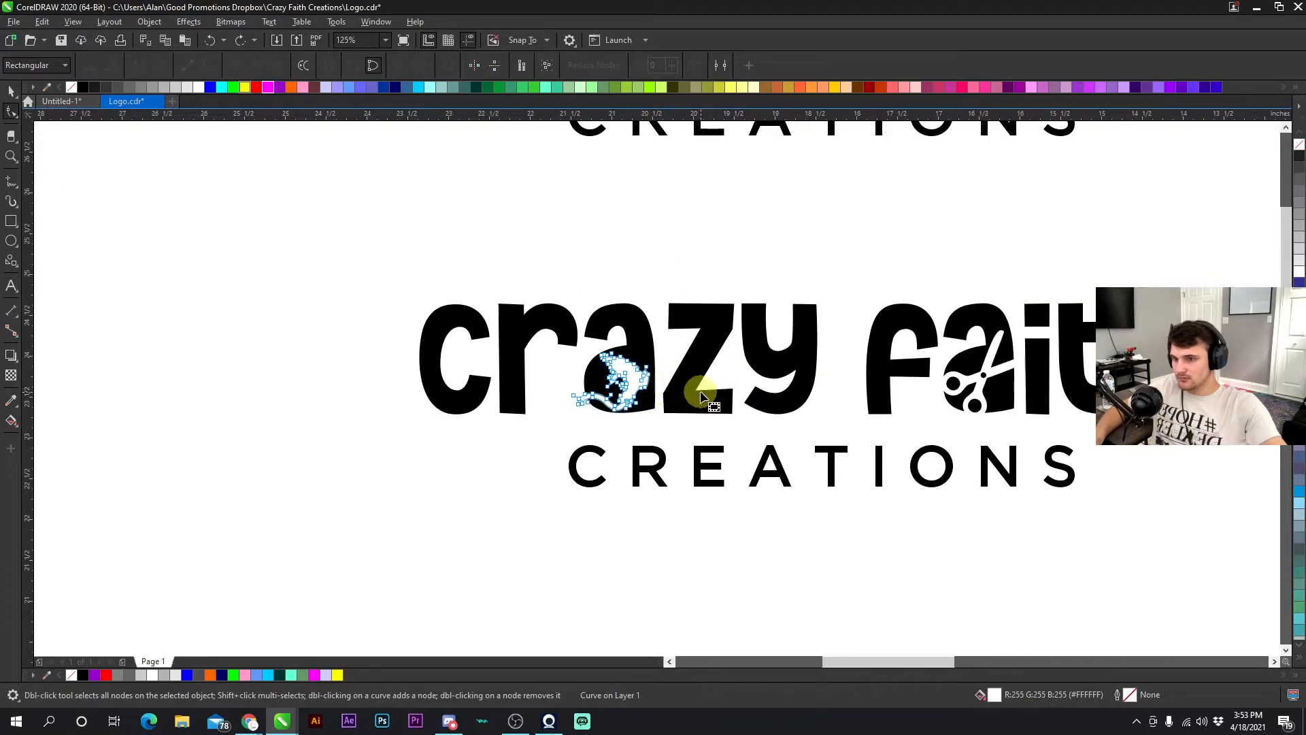
# - Select the whole logo and place a copy of it below the existing versions
pyautogui.click(11, 91)
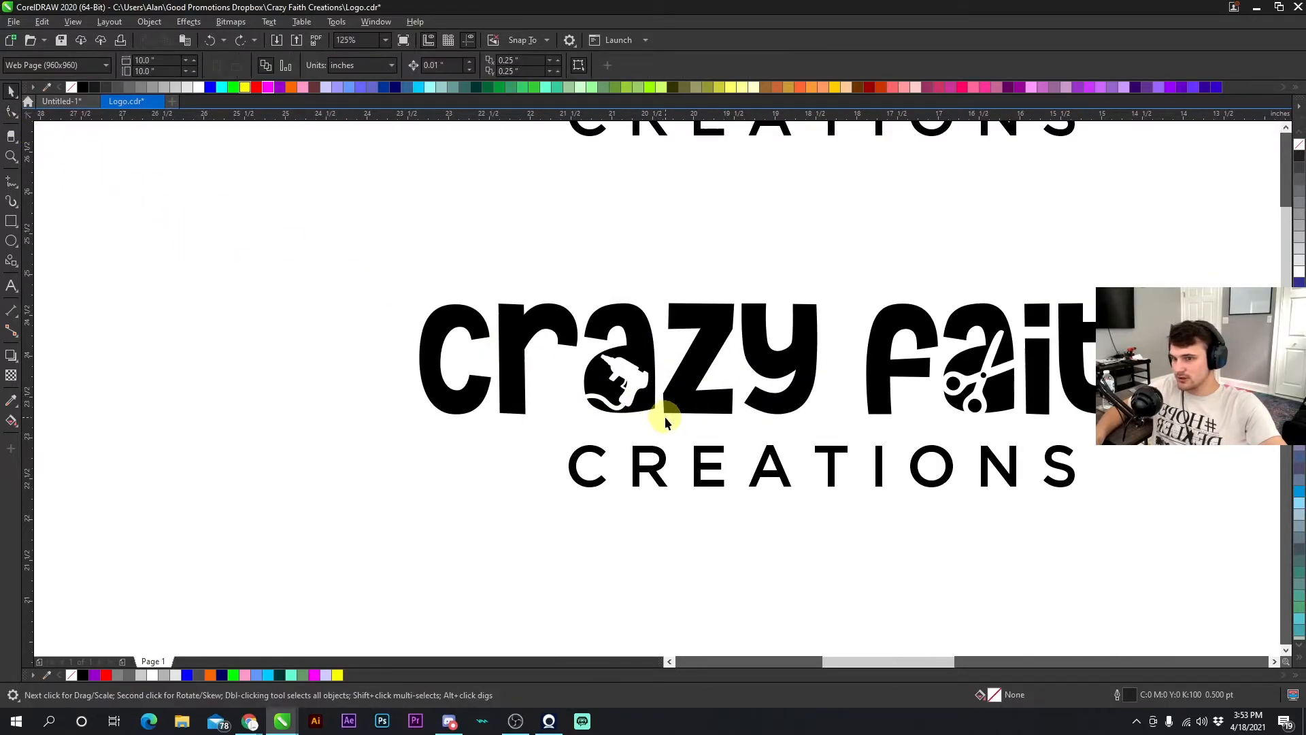
pyautogui.scroll(-4, 651, 398)
pyautogui.moveTo(583, 452); pyautogui.dragTo(855, 344)
pyautogui.moveTo(714, 379); pyautogui.dragTo(726, 468)
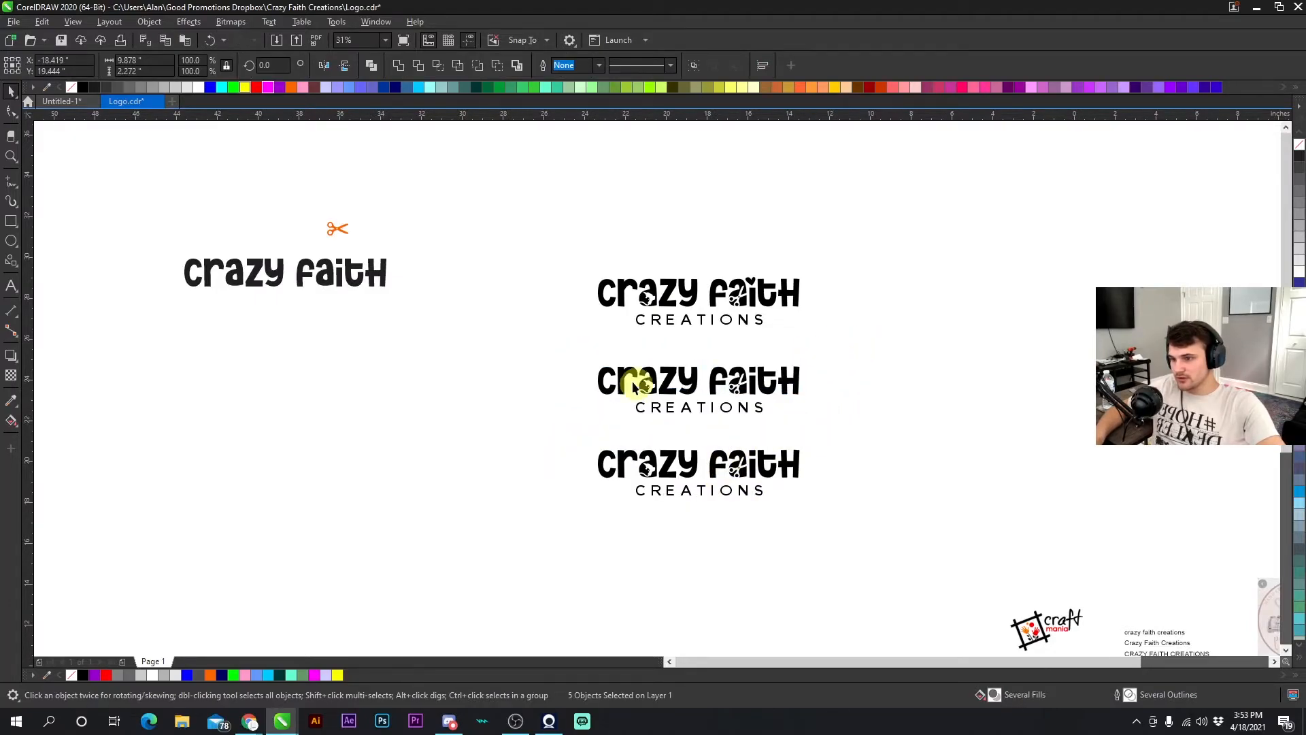
# - Delete the white glue gun shape from the copied logo's 'a'
pyautogui.scroll(6, 656, 386)
pyautogui.click(510, 391)
pyautogui.keyDown('shift'); pyautogui.click(490, 393); pyautogui.keyUp('shift')
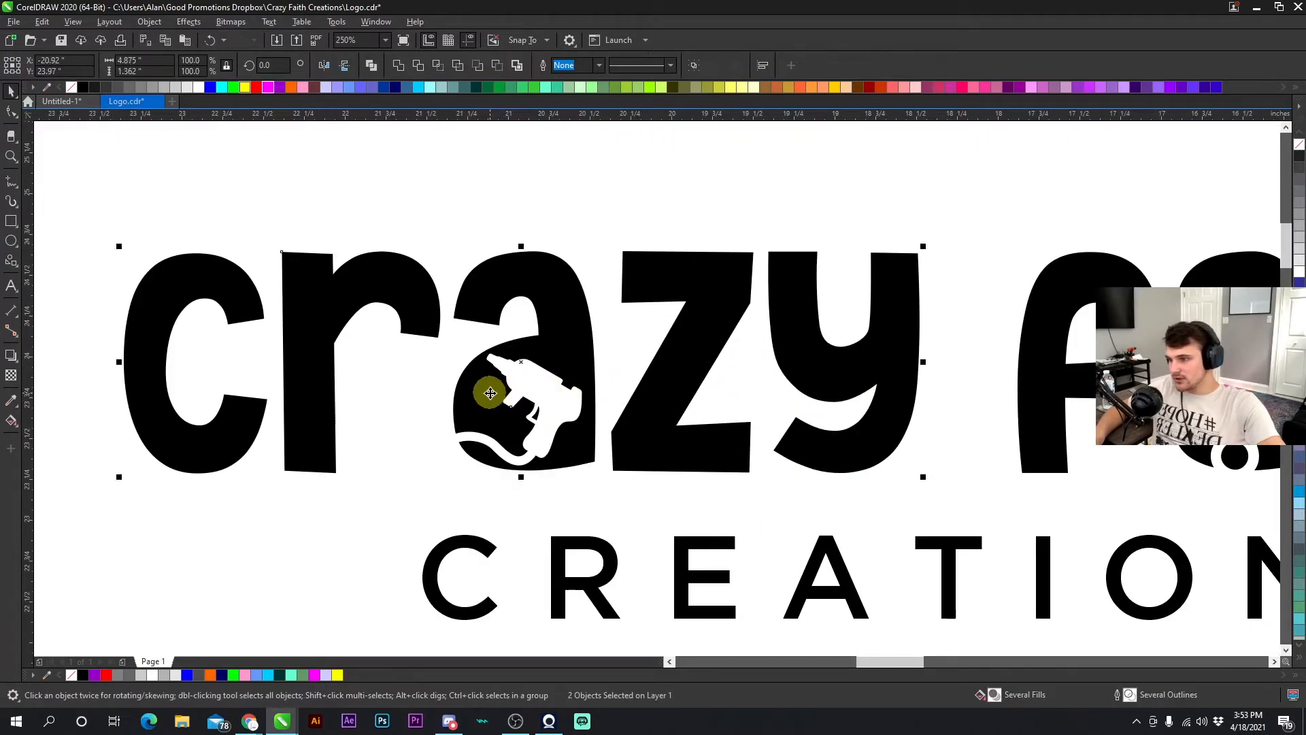
pyautogui.click(529, 385)
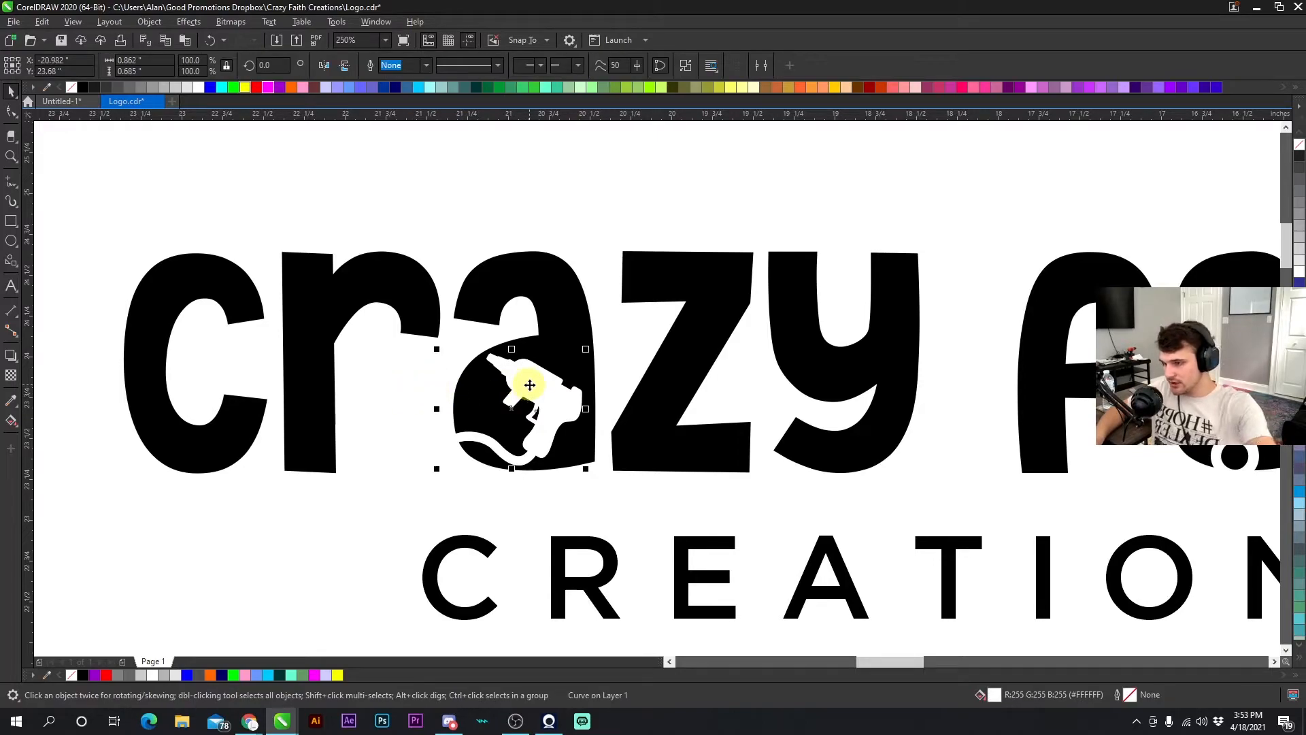
pyautogui.press('Delete')
pyautogui.doubleClick(559, 356)
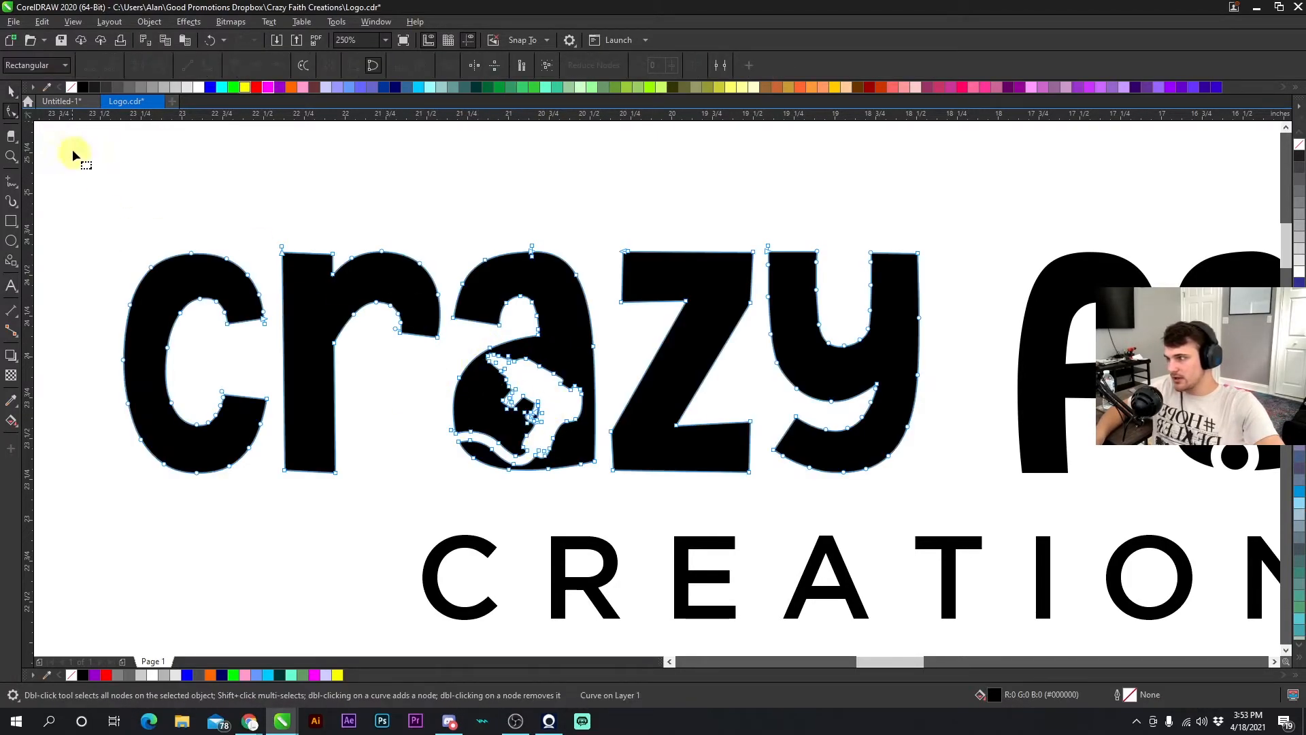
# - Examine the scissors cutout in the copied logo's 'a' at close zoom and in node view
pyautogui.click(12, 92)
pyautogui.click(319, 228)
pyautogui.scroll(-1, 275, 381)
pyautogui.scroll(1, 687, 390)
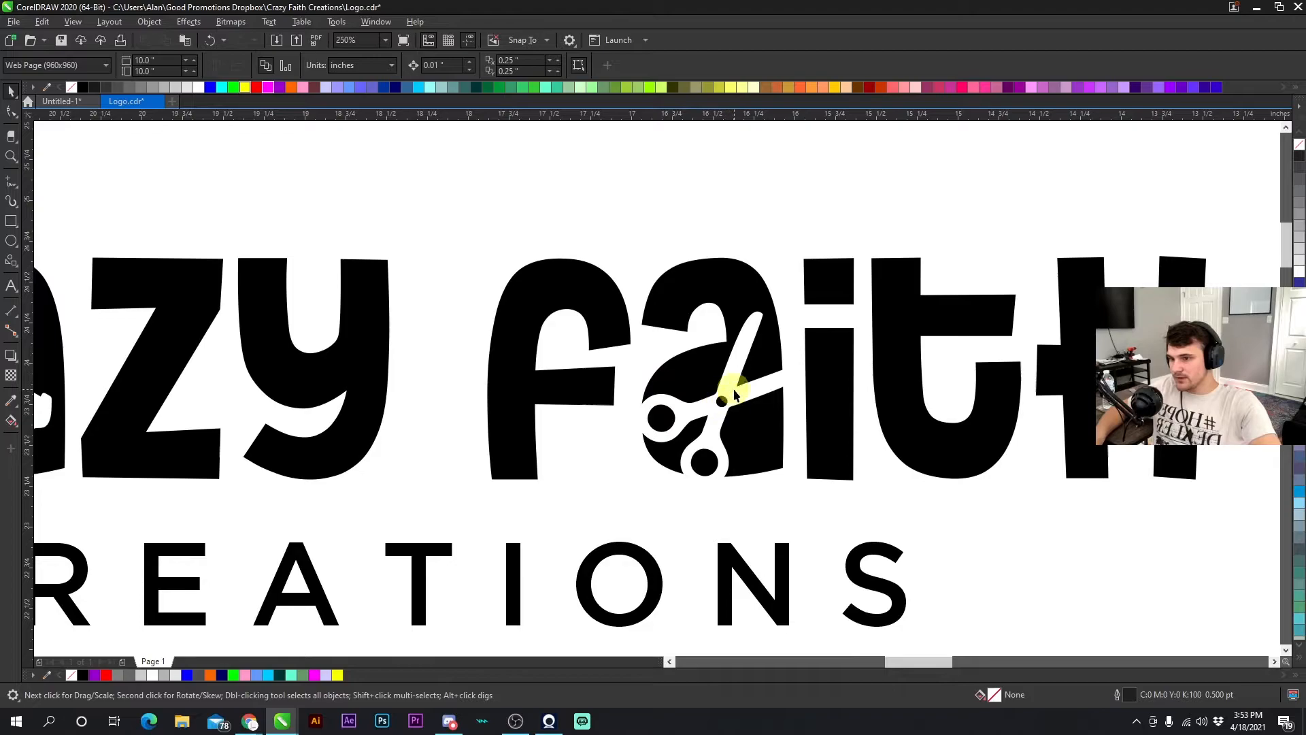
pyautogui.click(733, 394)
pyautogui.click(700, 376)
pyautogui.click(627, 241)
pyautogui.click(744, 343)
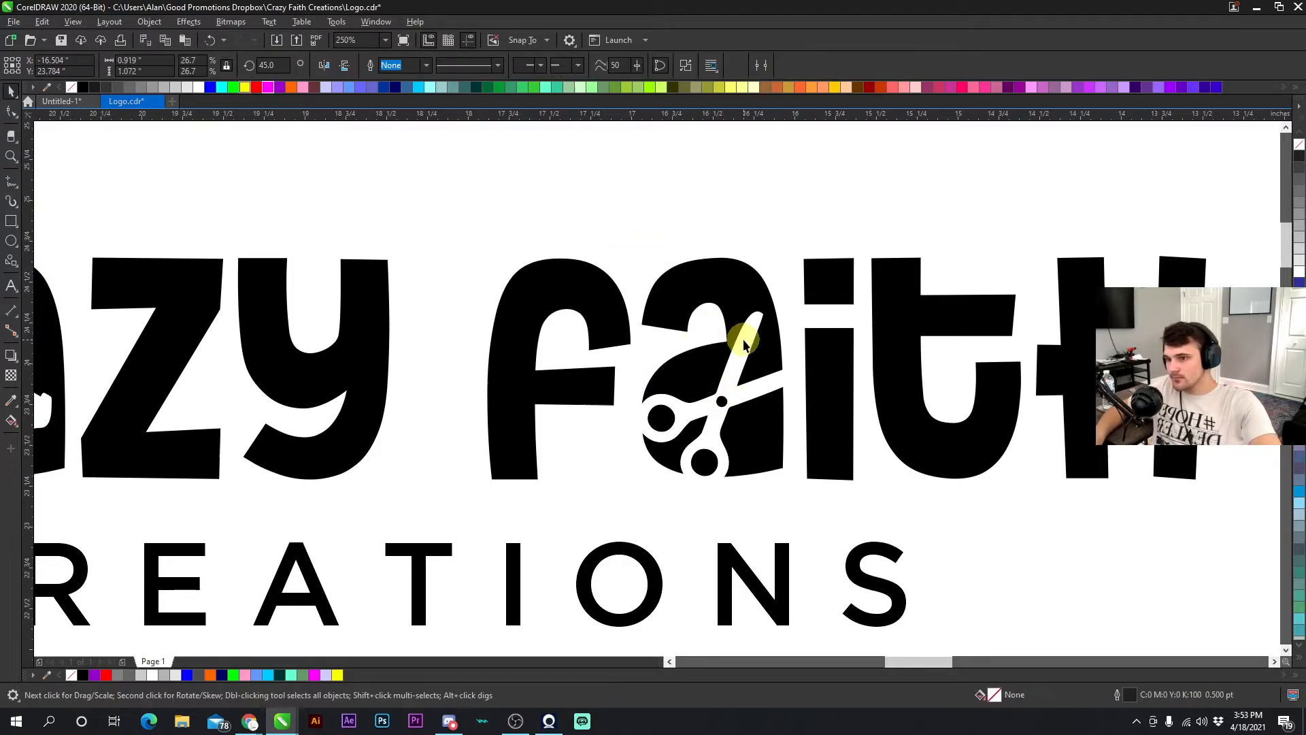
pyautogui.press('Escape')
pyautogui.scroll(-2, 687, 400)
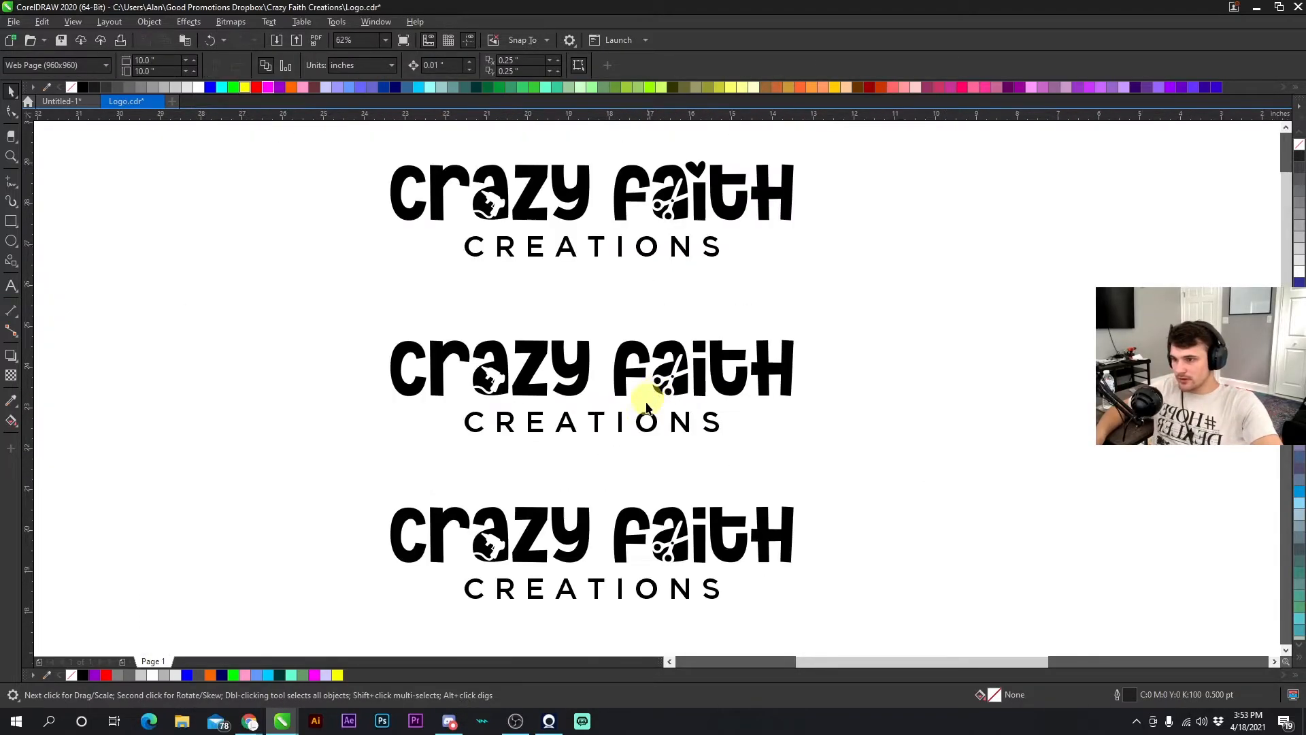
pyautogui.scroll(5, 657, 381)
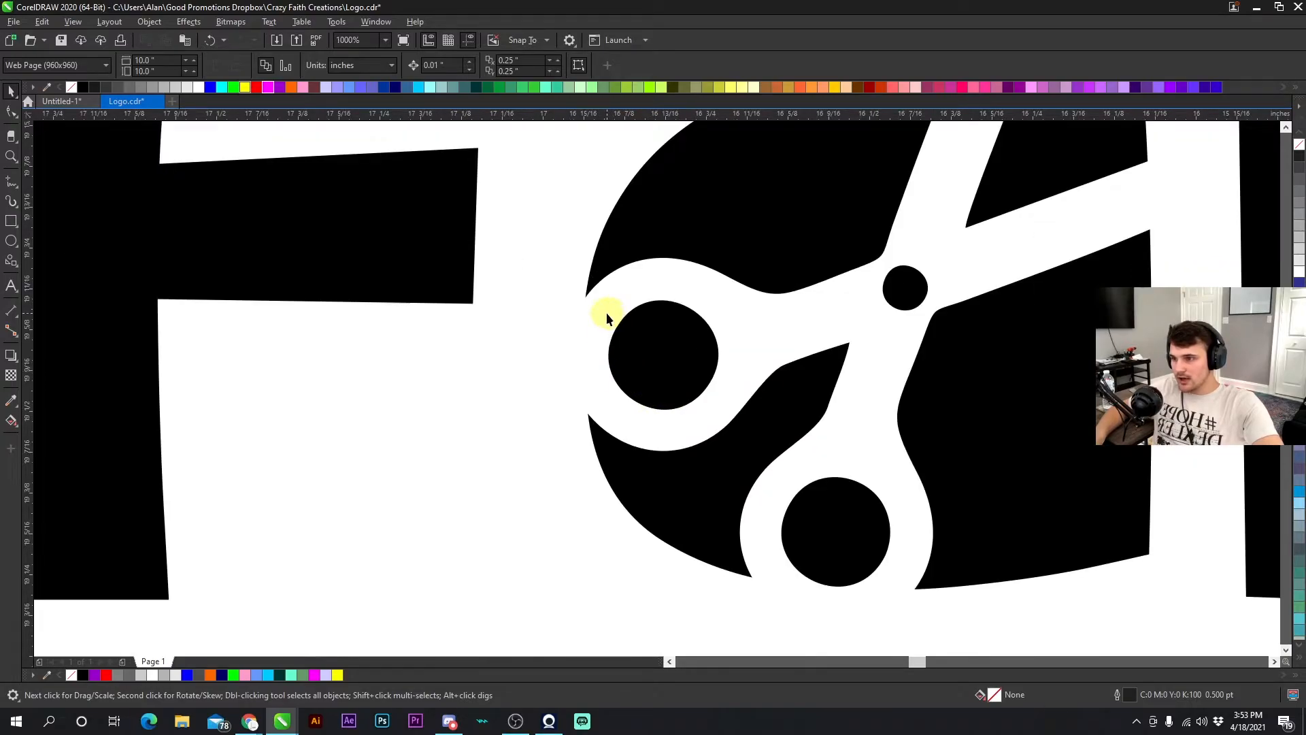
pyautogui.click(605, 315)
pyautogui.press('F10')
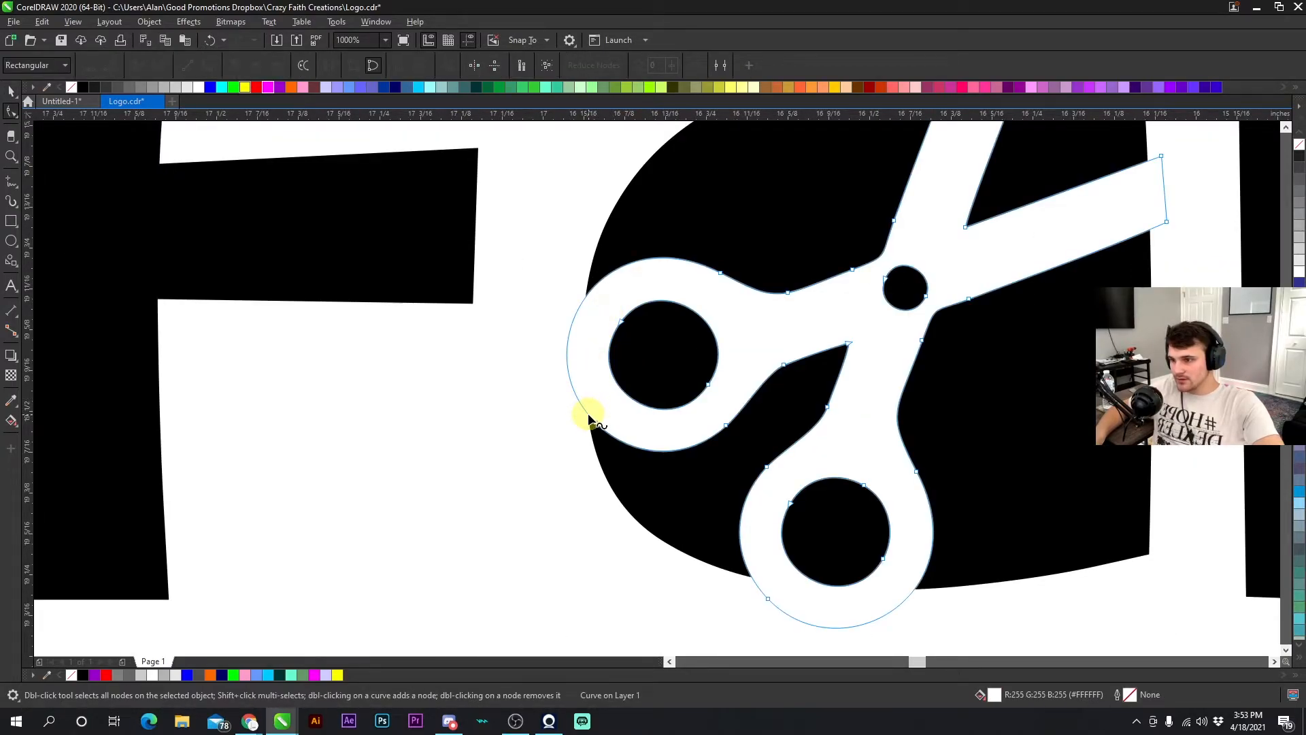
pyautogui.scroll(-3, 656, 381)
pyautogui.scroll(2, 649, 378)
pyautogui.click(11, 90)
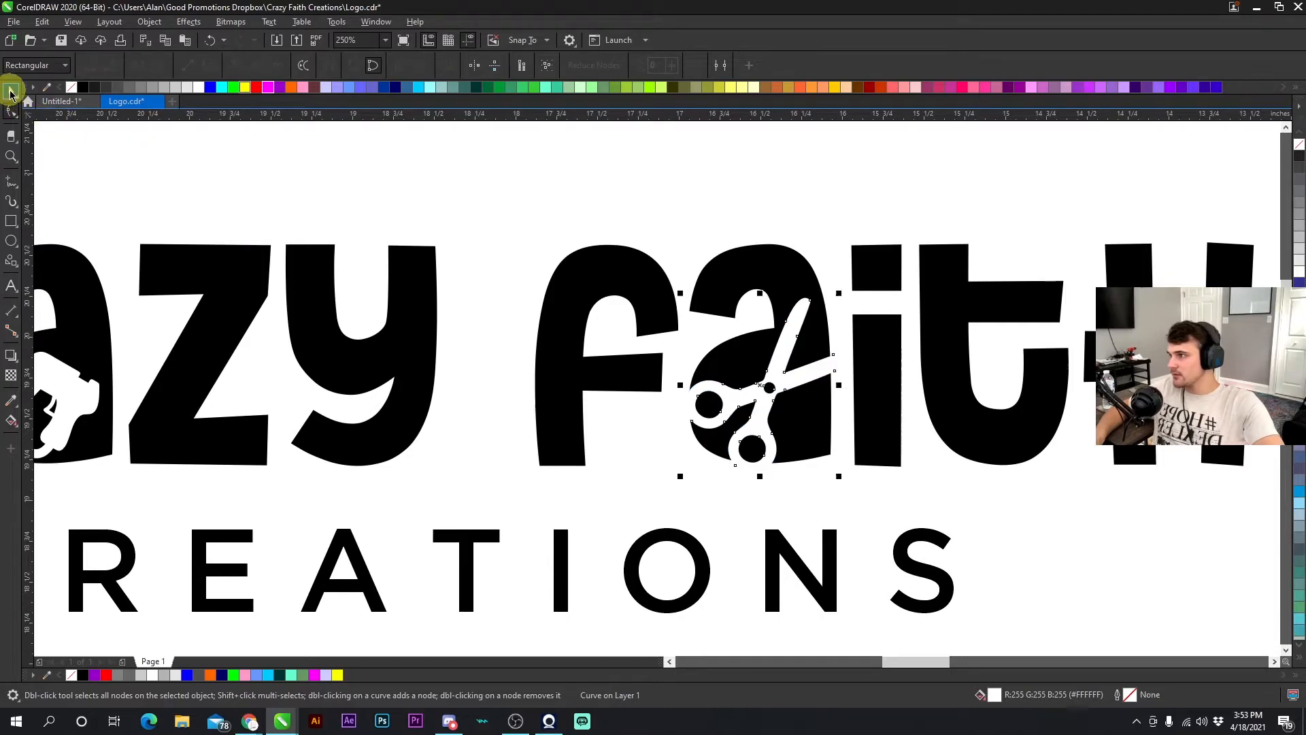
pyautogui.rightClick(793, 334)
pyautogui.click(834, 466)
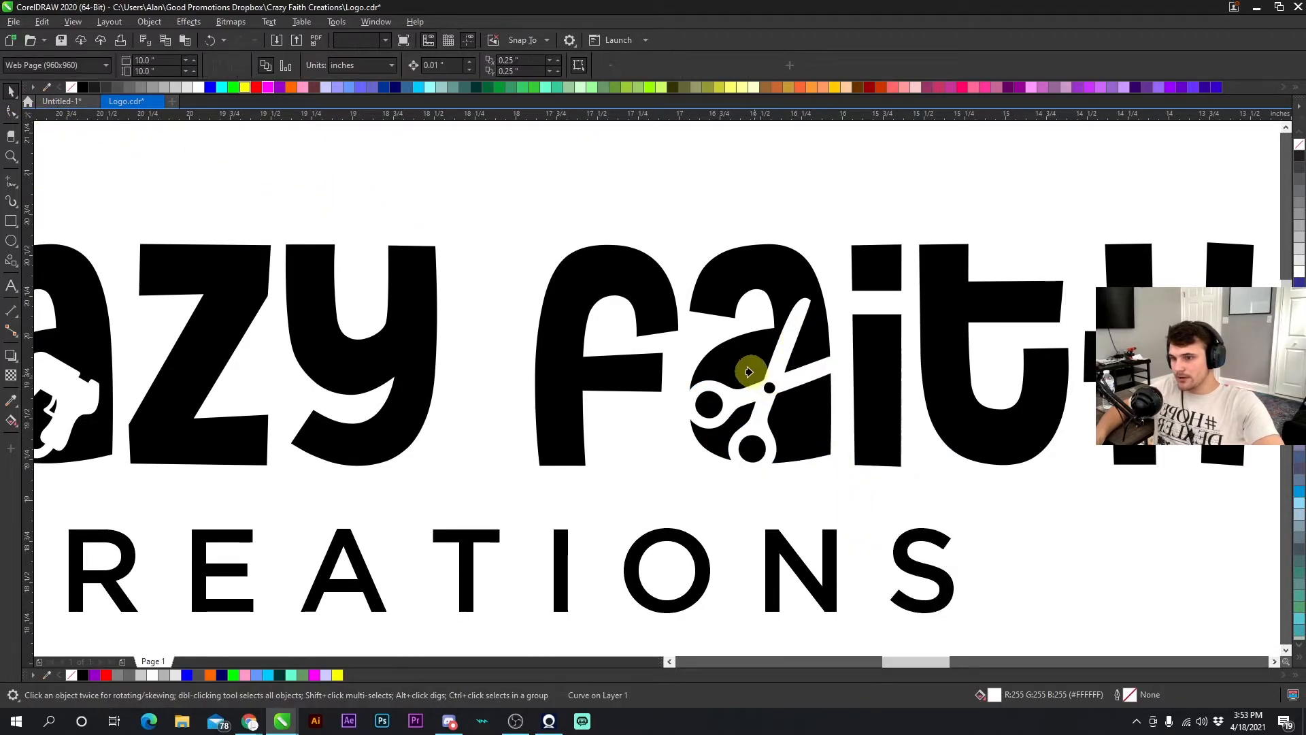
pyautogui.scroll(-2, 670, 257)
pyautogui.scroll(2, 282, 374)
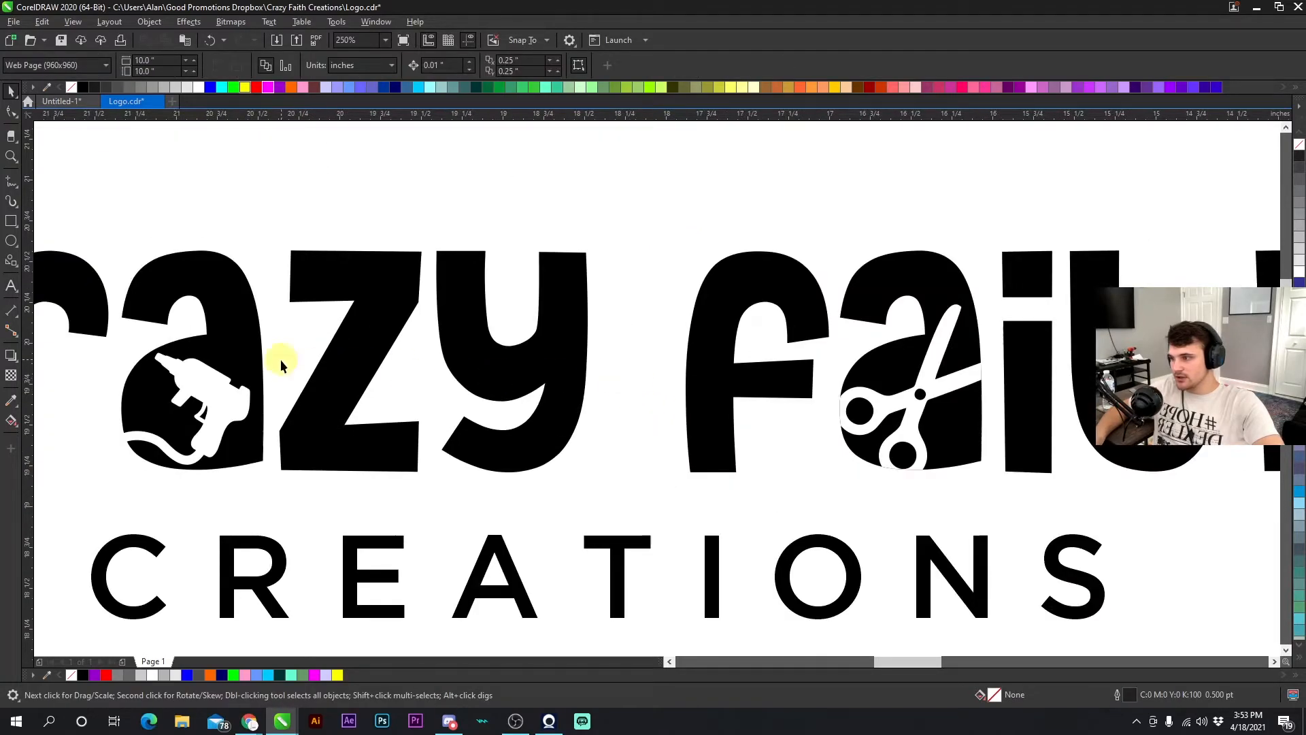
# - Lock the glue gun shape in the copied logo
pyautogui.click(204, 374)
pyautogui.rightClick(207, 375)
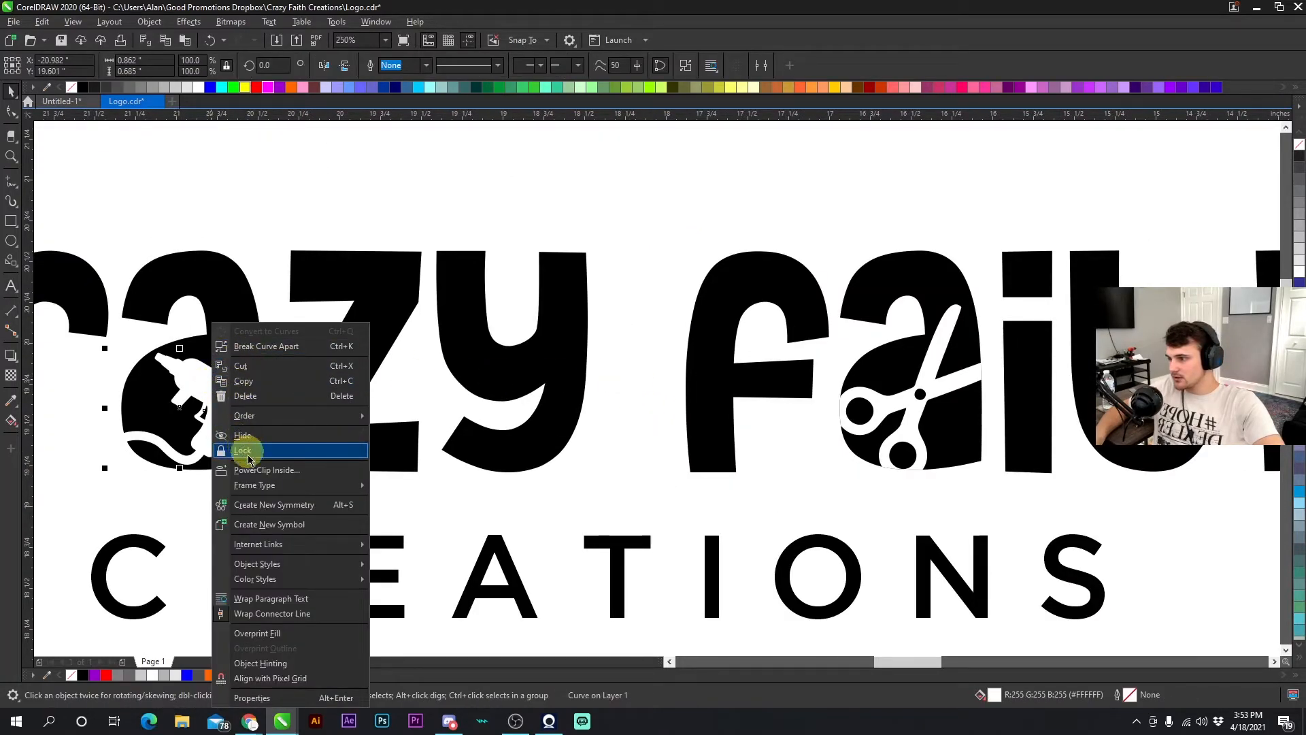
pyautogui.click(246, 452)
pyautogui.scroll(-4, 659, 398)
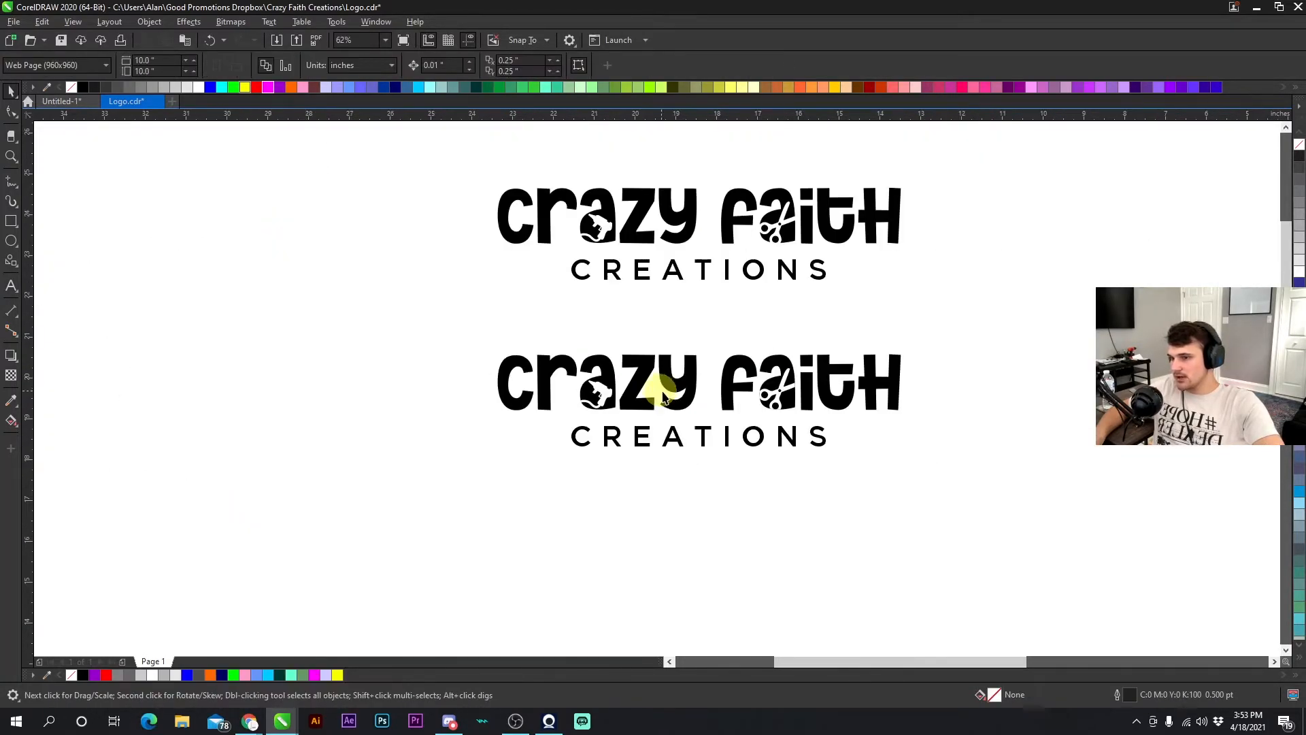
pyautogui.scroll(2, 658, 395)
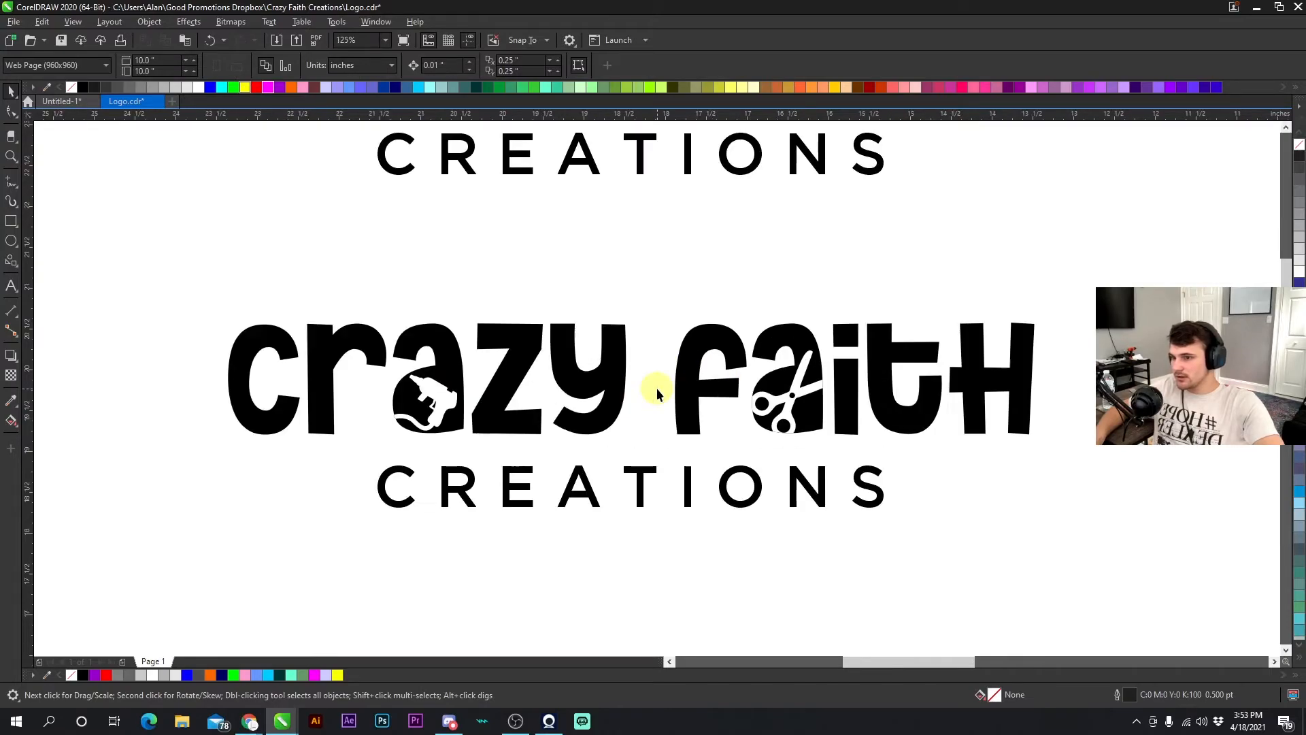
# - Fill the glue gun and the scissors in the copied logo magenta
pyautogui.click(438, 398)
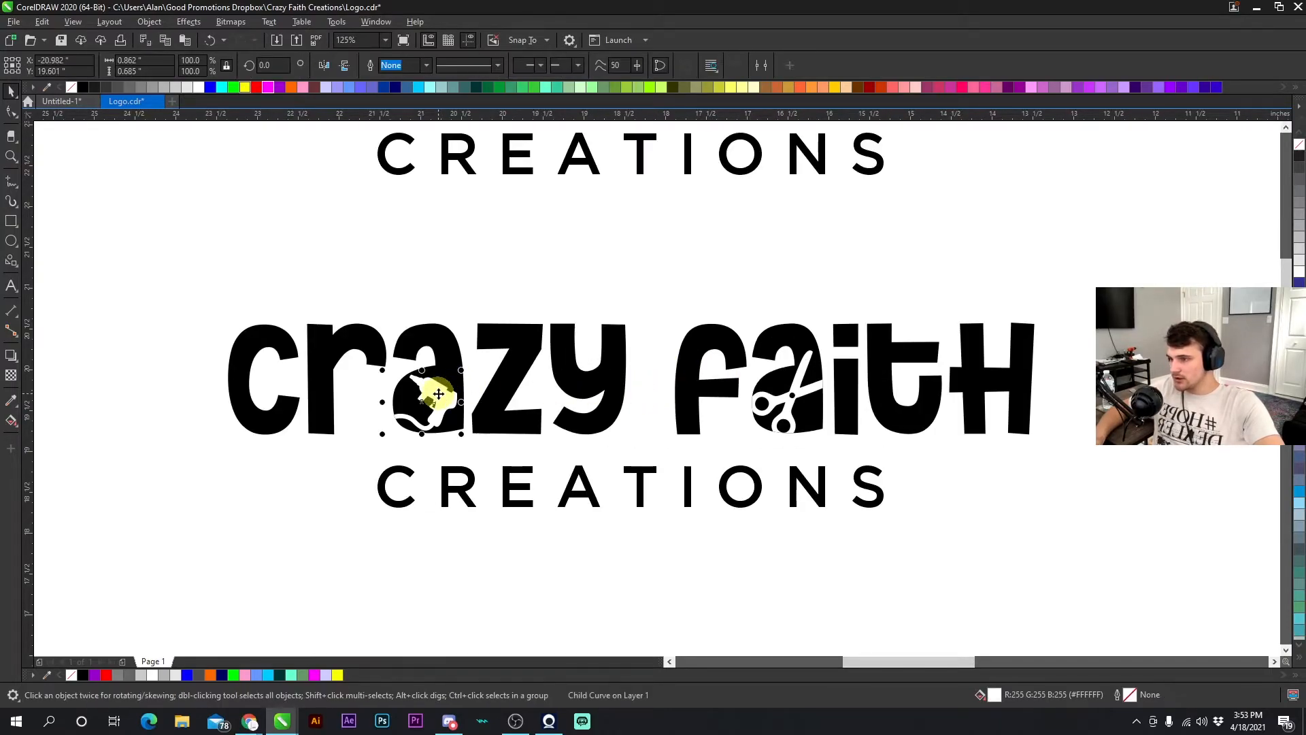
pyautogui.click(270, 88)
pyautogui.click(484, 260)
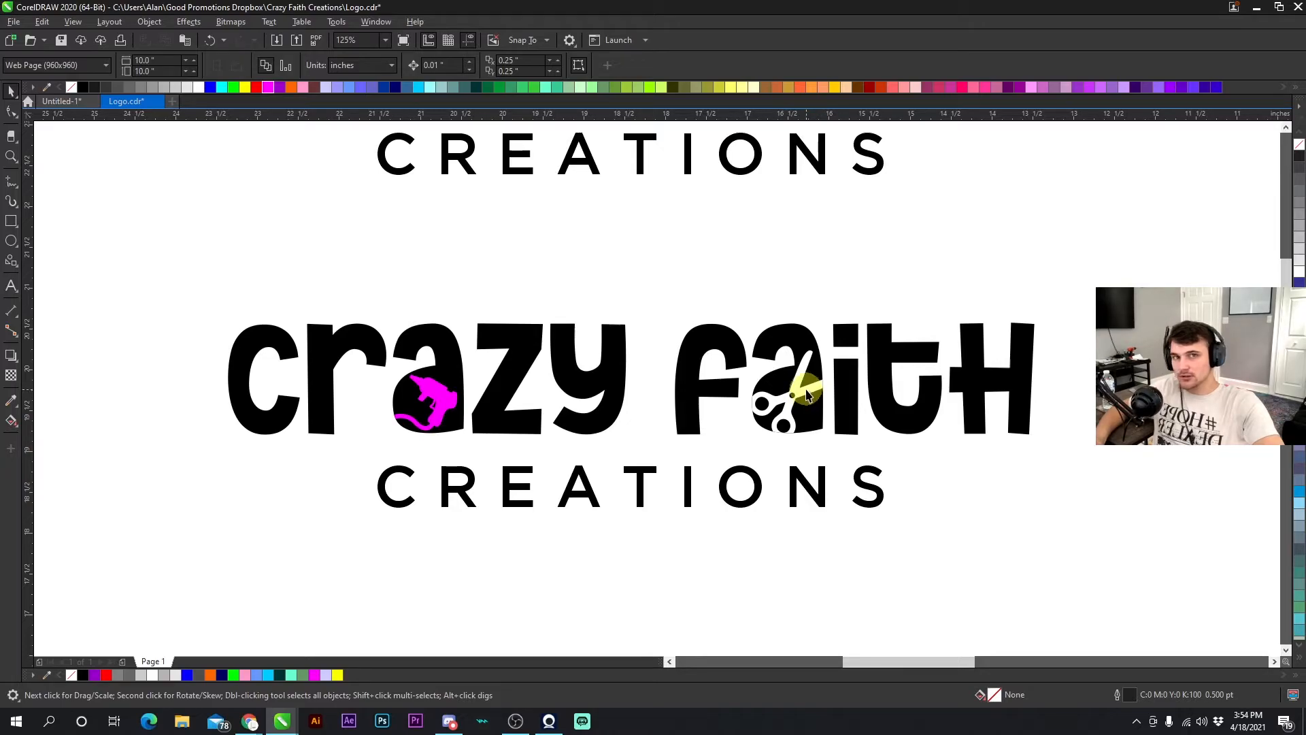
pyautogui.click(806, 394)
pyautogui.click(269, 87)
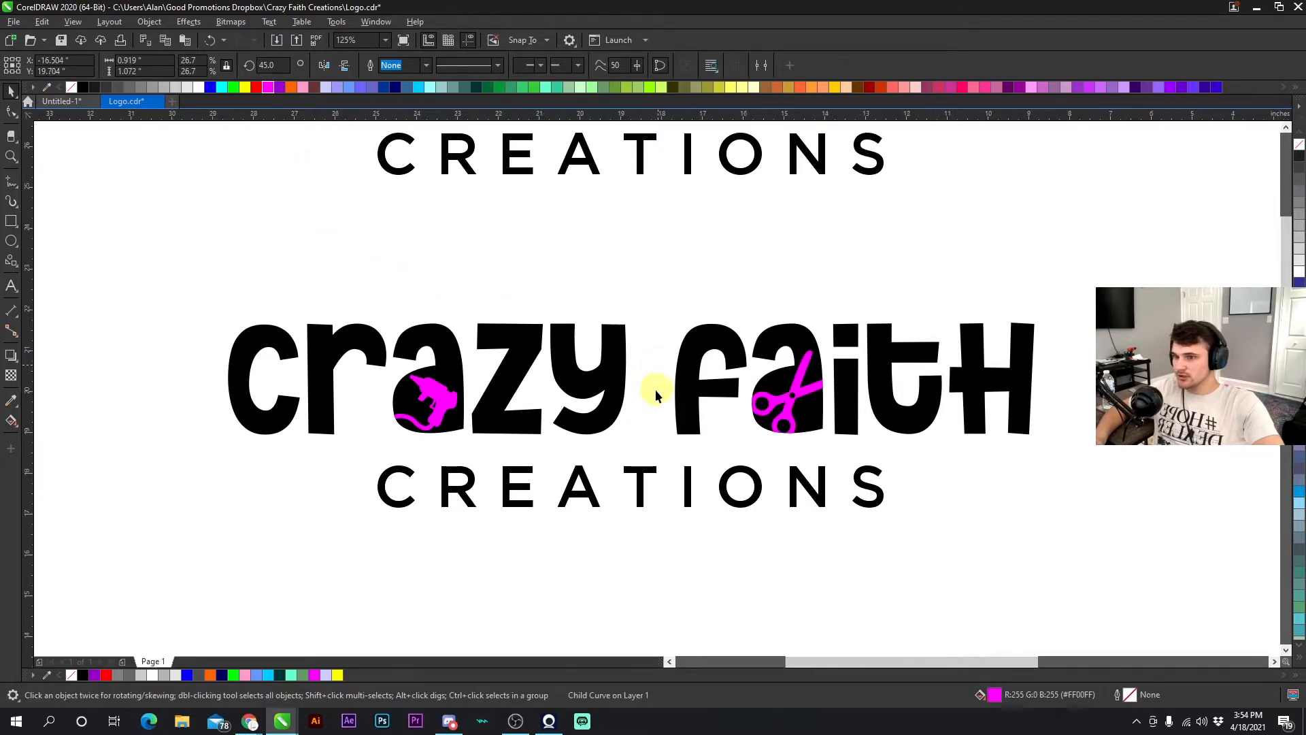
# - Color the copied logo's CREATIONS text magenta
pyautogui.scroll(-2, 655, 389)
pyautogui.scroll(1, 656, 388)
pyautogui.click(649, 450)
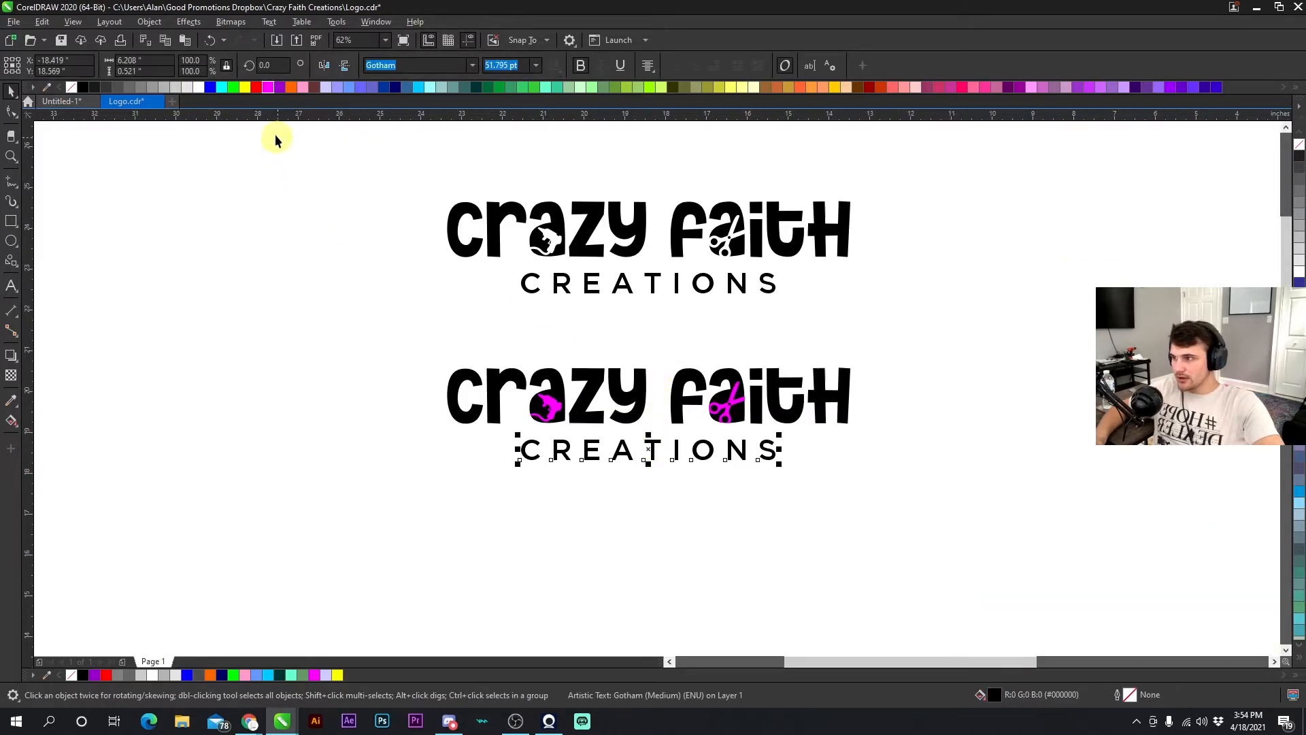
pyautogui.click(272, 88)
pyautogui.click(670, 378)
pyautogui.scroll(-1, 660, 384)
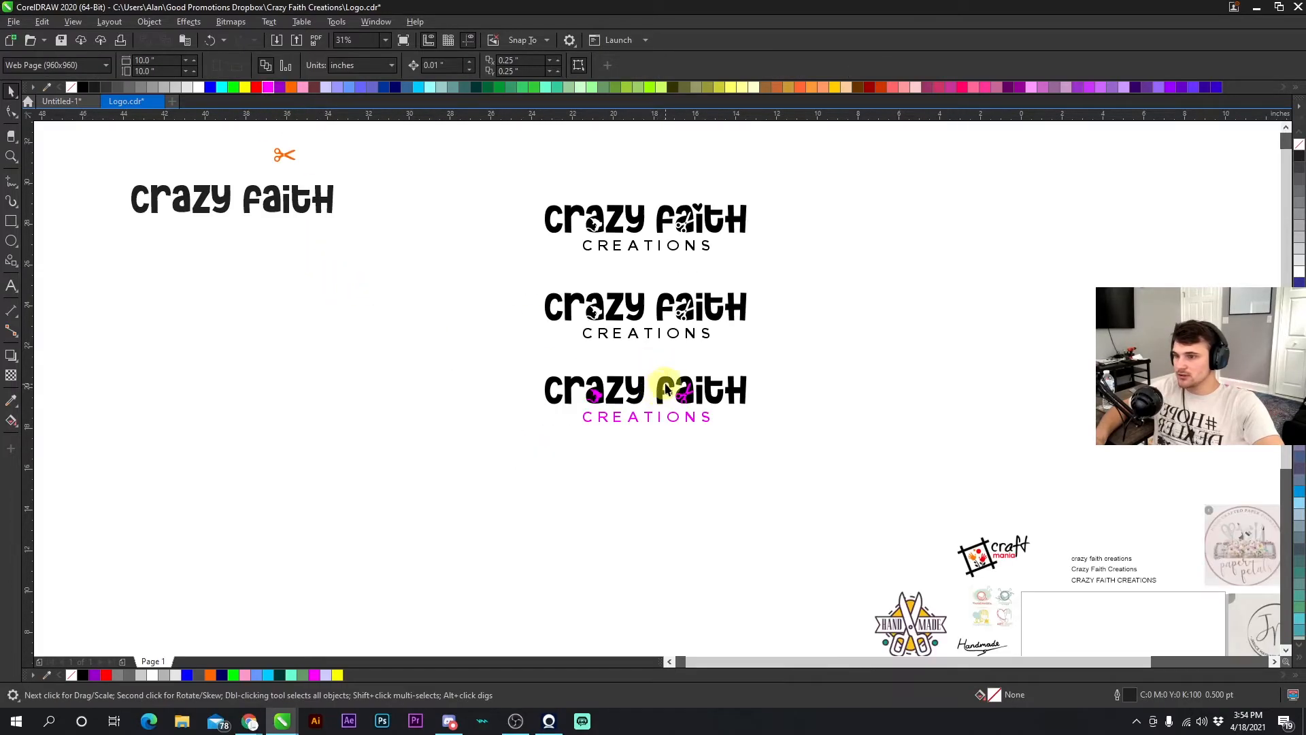
# - Recolor the glue gun, scissors and CREATIONS text of the copied logo light gray
pyautogui.scroll(2, 657, 392)
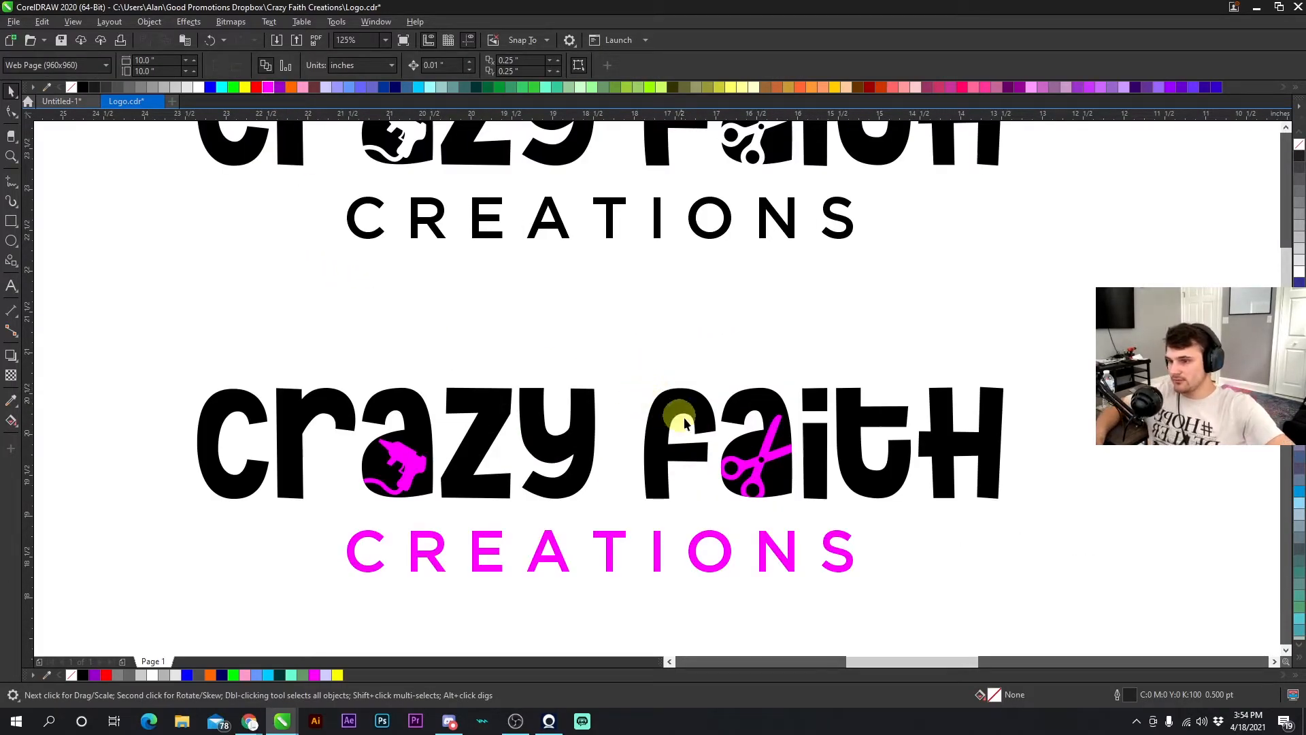
pyautogui.scroll(-1, 663, 381)
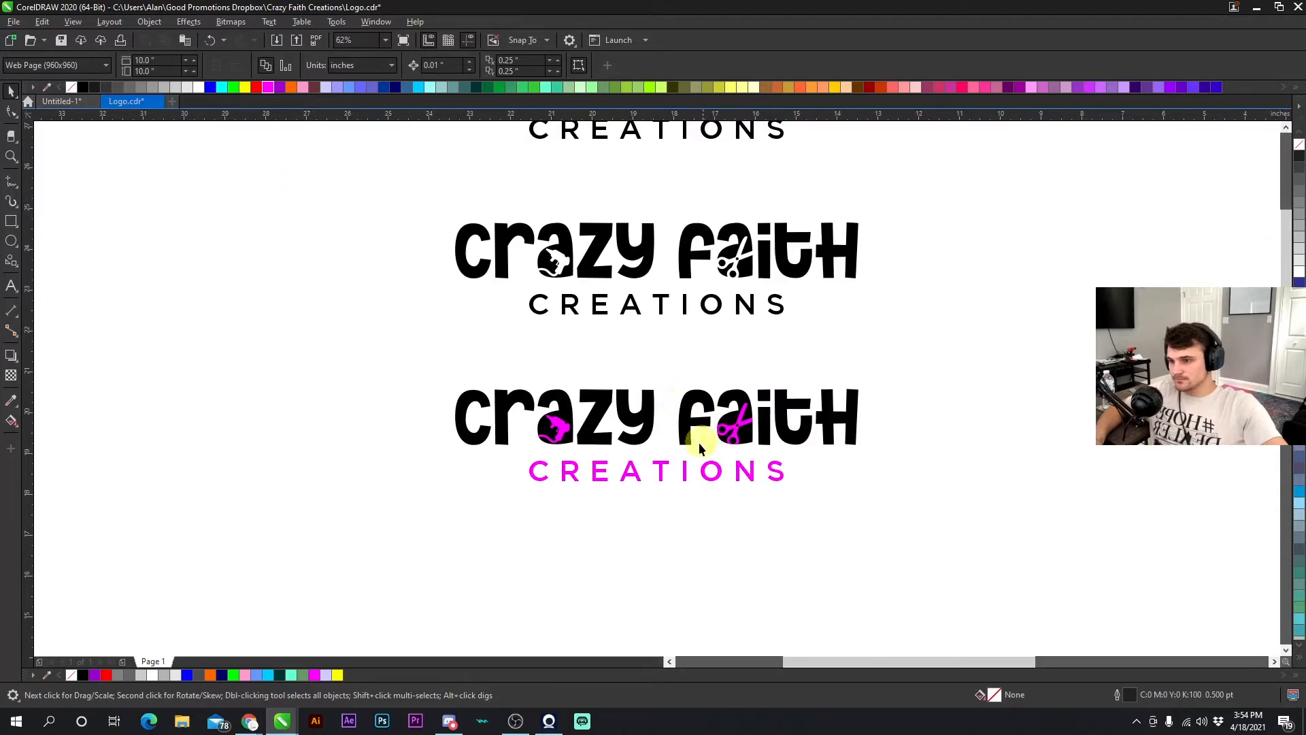
pyautogui.keyDown('ctrl'); pyautogui.click(565, 436); pyautogui.keyUp('ctrl')
pyautogui.keyDown('ctrl'); pyautogui.click(746, 426); pyautogui.keyUp('ctrl')
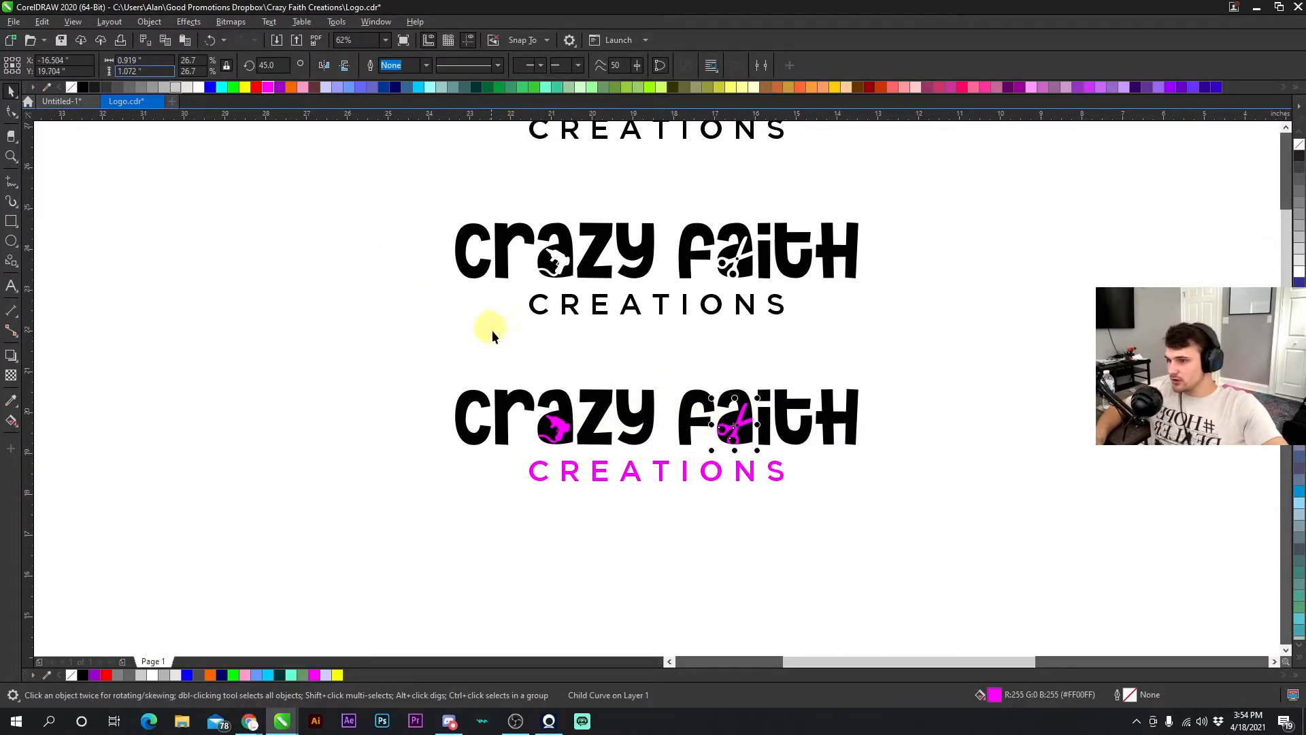
pyautogui.click(165, 88)
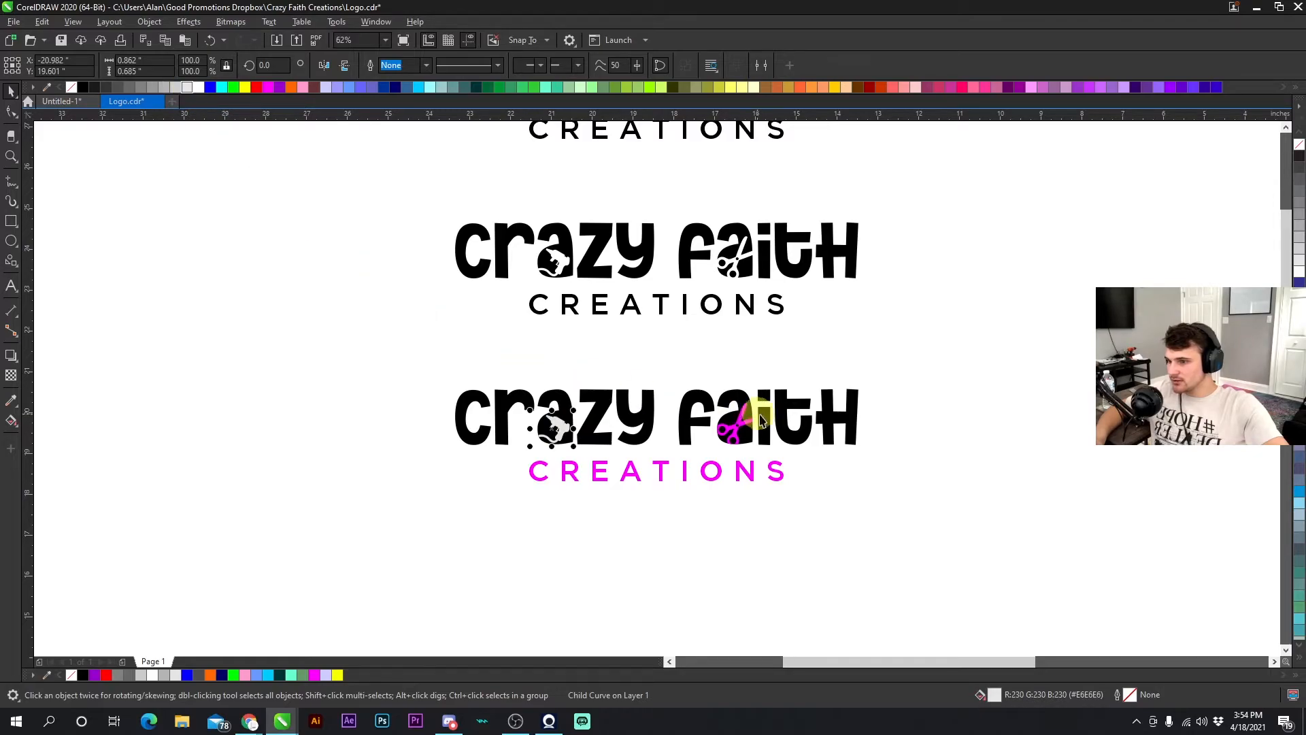
pyautogui.keyDown('ctrl'); pyautogui.click(733, 423); pyautogui.keyUp('ctrl')
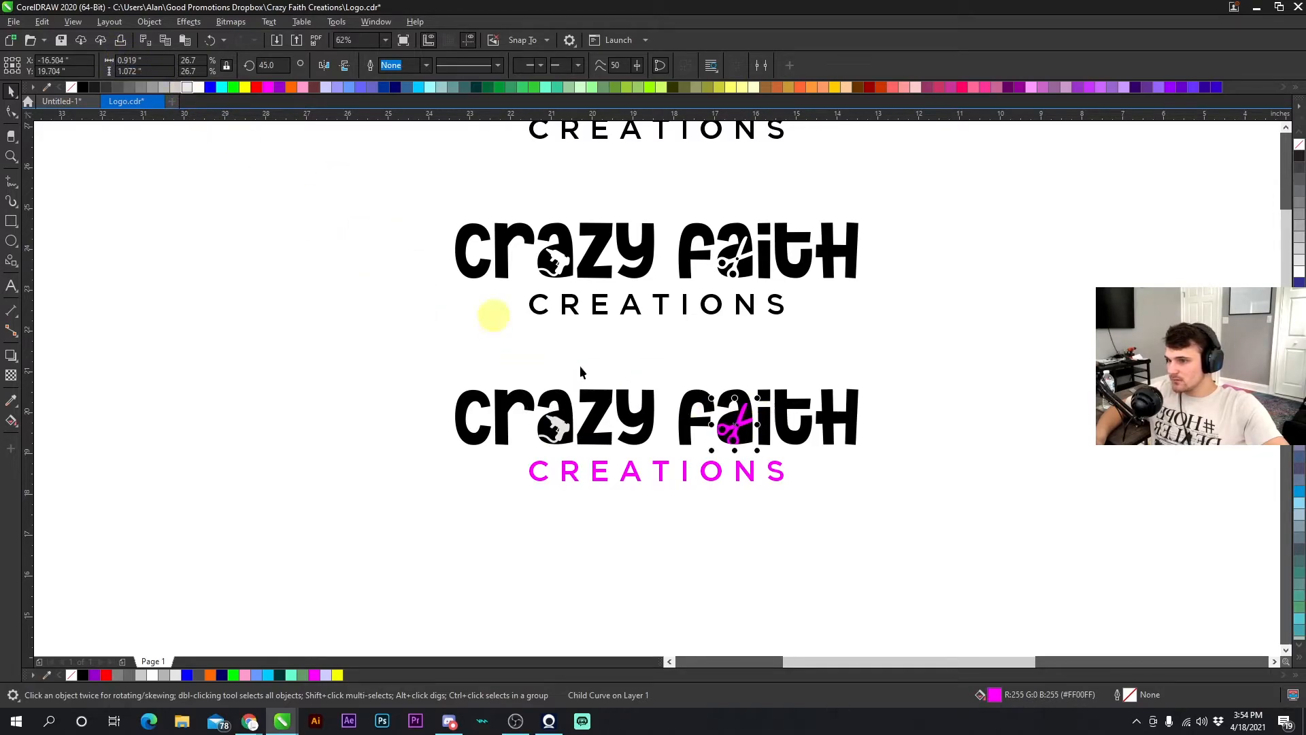
pyautogui.click(680, 464)
pyautogui.click(189, 87)
pyautogui.press('Escape')
pyautogui.scroll(-2, 655, 388)
pyautogui.scroll(2, 657, 389)
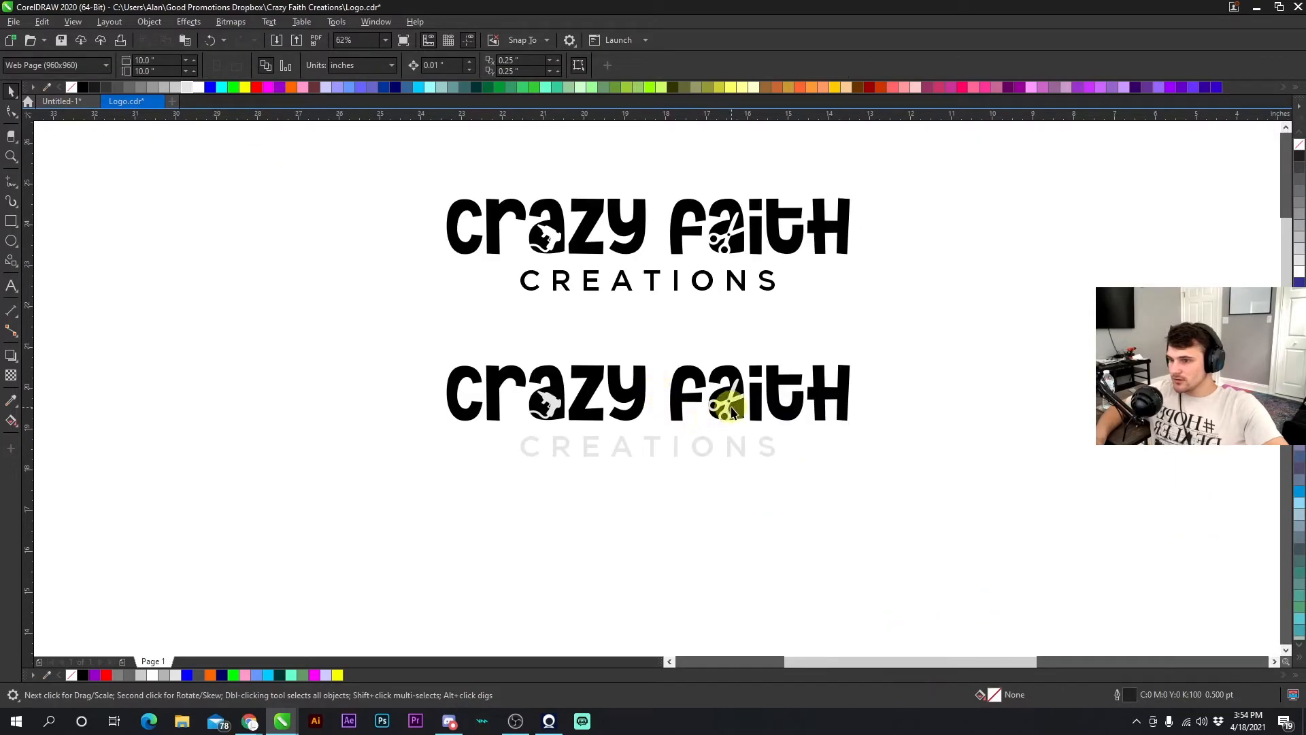
# - Delete the light gray logo copy and undo the deletion
pyautogui.scroll(-3, 654, 389)
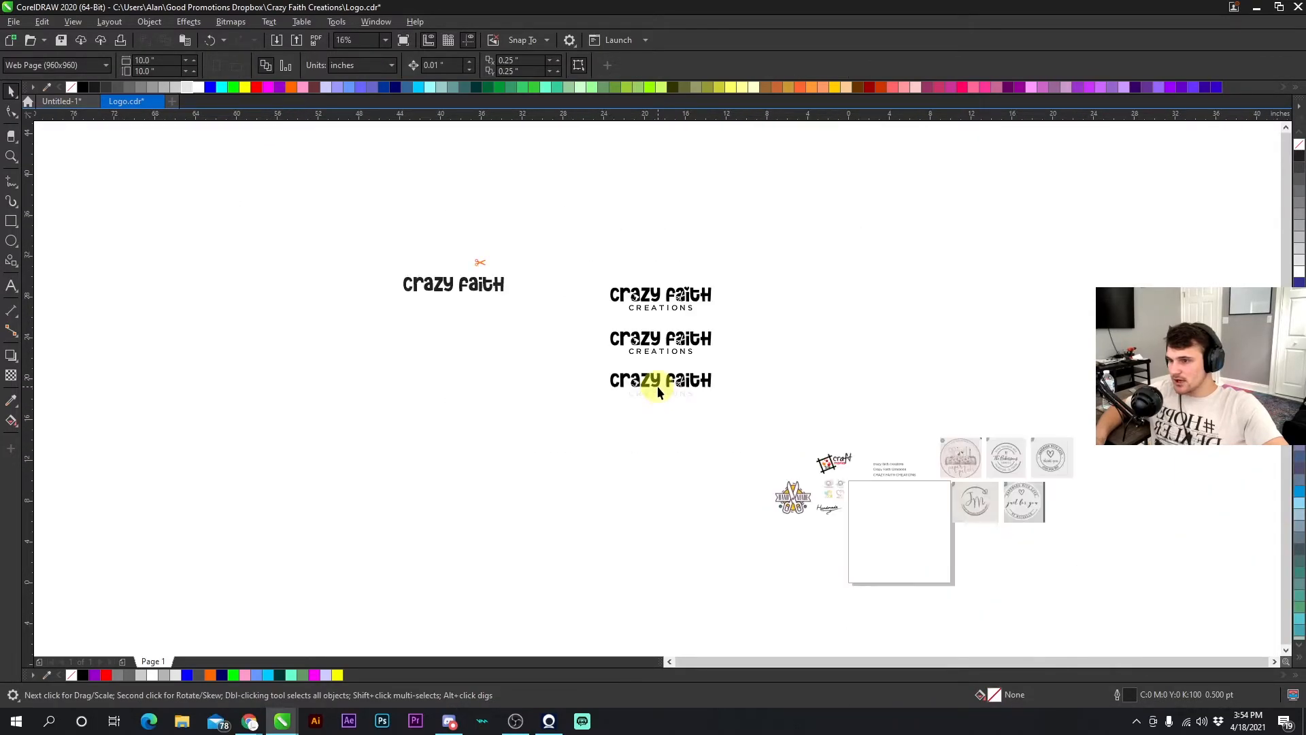
pyautogui.scroll(3, 657, 387)
pyautogui.moveTo(408, 481); pyautogui.dragTo(961, 290)
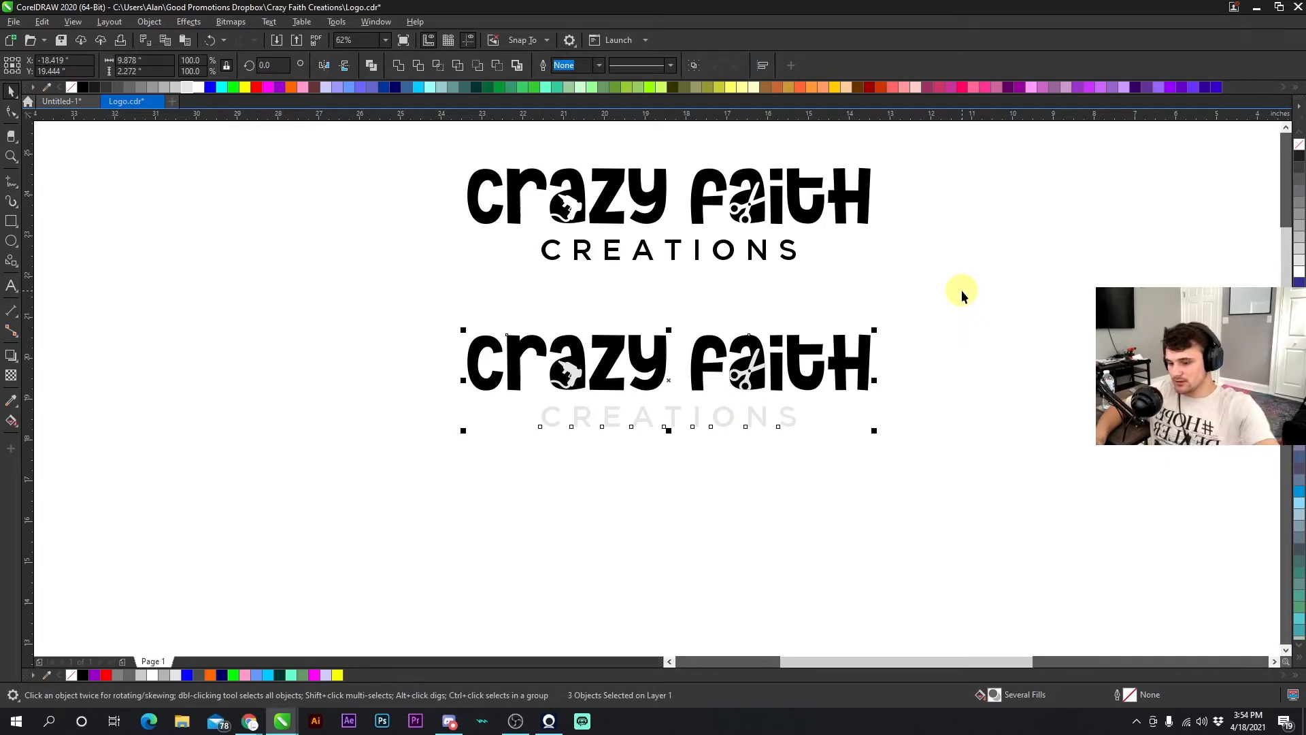
pyautogui.press('Delete')
pyautogui.hotkey('ctrl', 'z')
pyautogui.scroll(2, 587, 405)
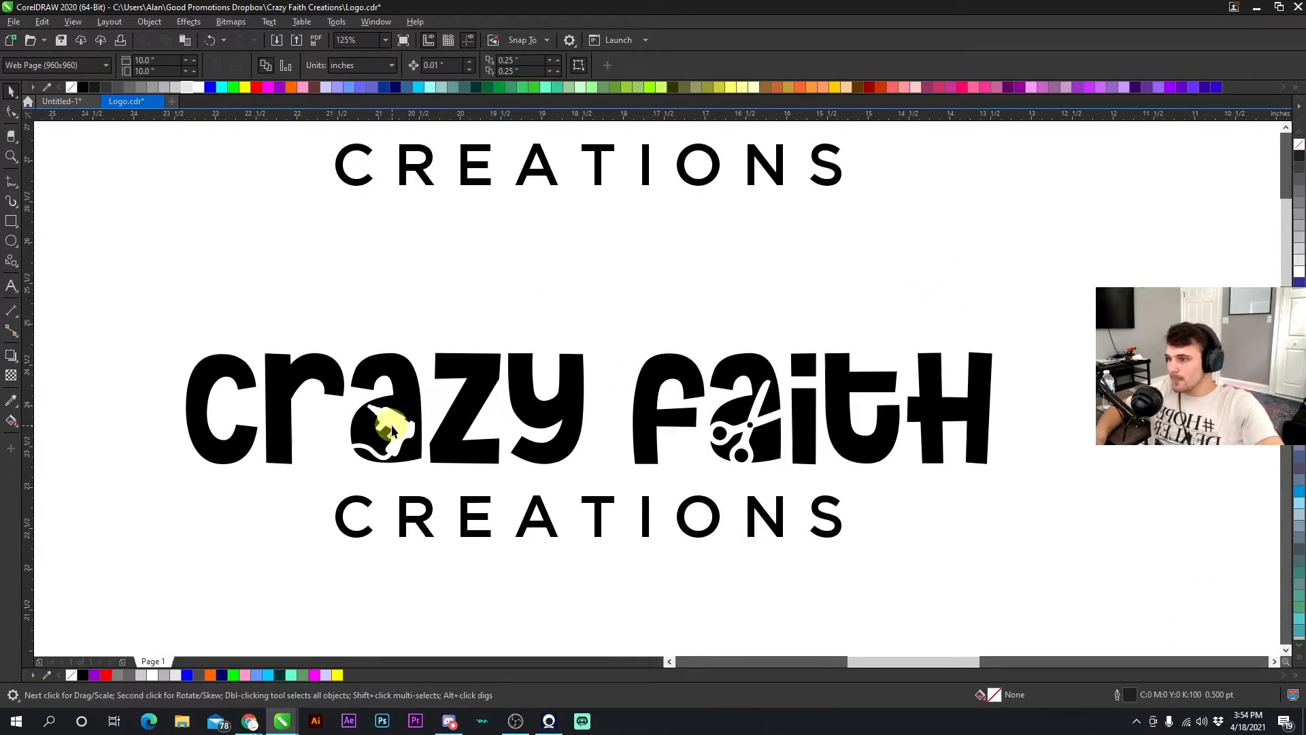
pyautogui.click(705, 406)
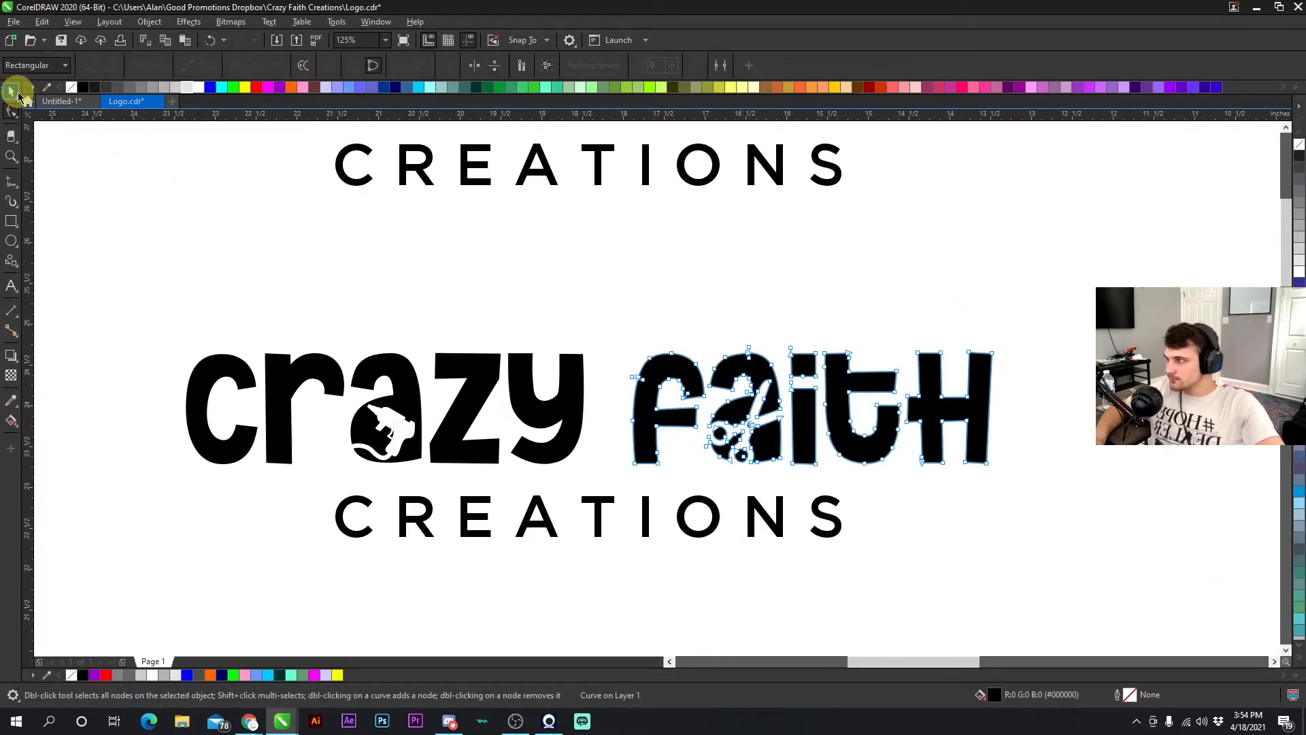
pyautogui.click(10, 109)
pyautogui.press('space')
pyautogui.press('Escape')
pyautogui.click(597, 503)
pyautogui.click(608, 479)
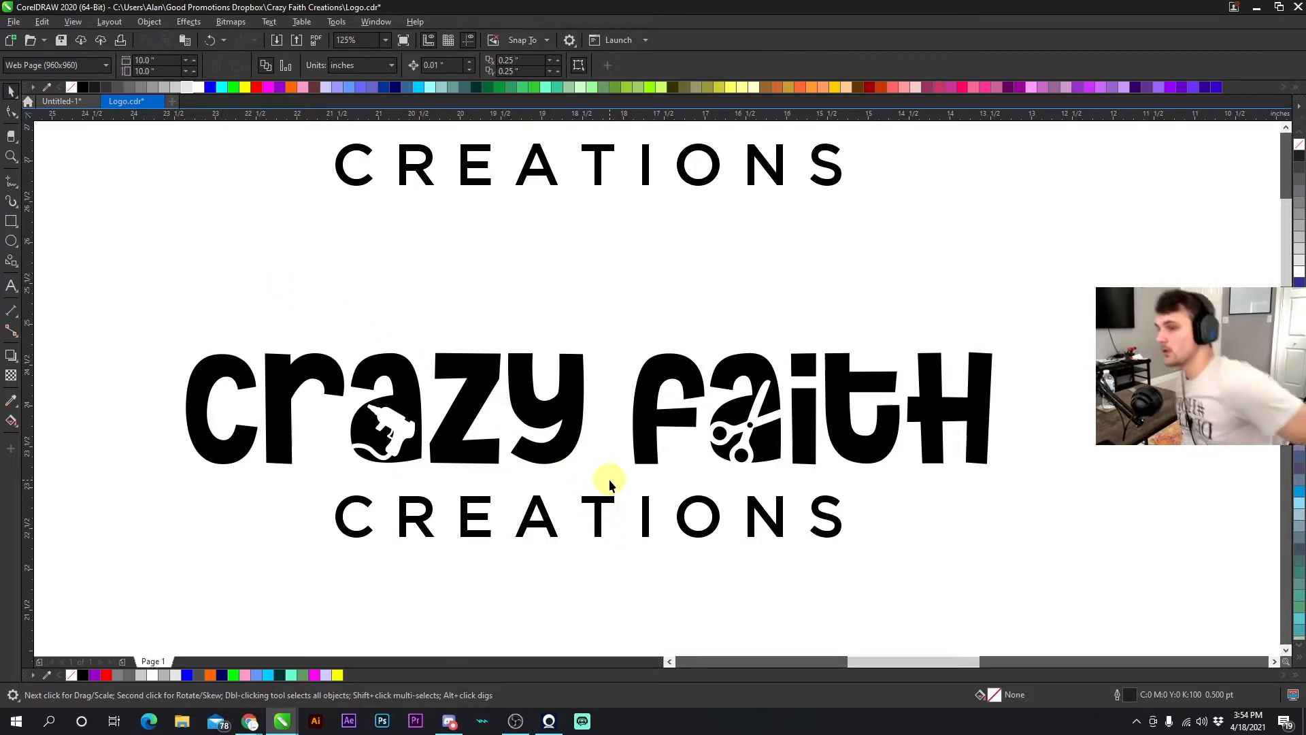
# - Change the copied logo's CREATIONS text to the Mango Salsa - Personal Use font at 86.294 pt
pyautogui.scroll(-3, 609, 479)
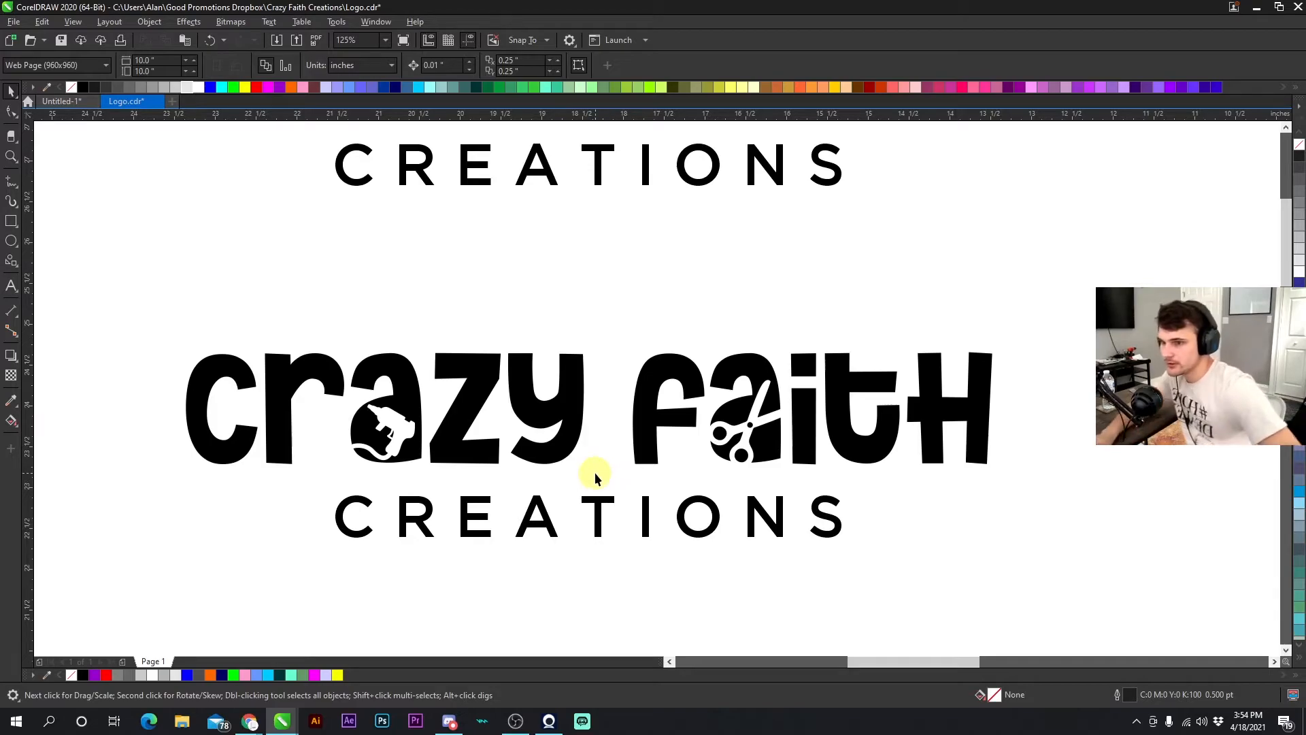
pyautogui.scroll(1, 664, 355)
pyautogui.moveTo(361, 198); pyautogui.dragTo(912, 444)
pyautogui.scroll(-1, 751, 329)
pyautogui.scroll(1, 711, 303)
pyautogui.moveTo(454, 519); pyautogui.dragTo(453, 335)
pyautogui.click(445, 397)
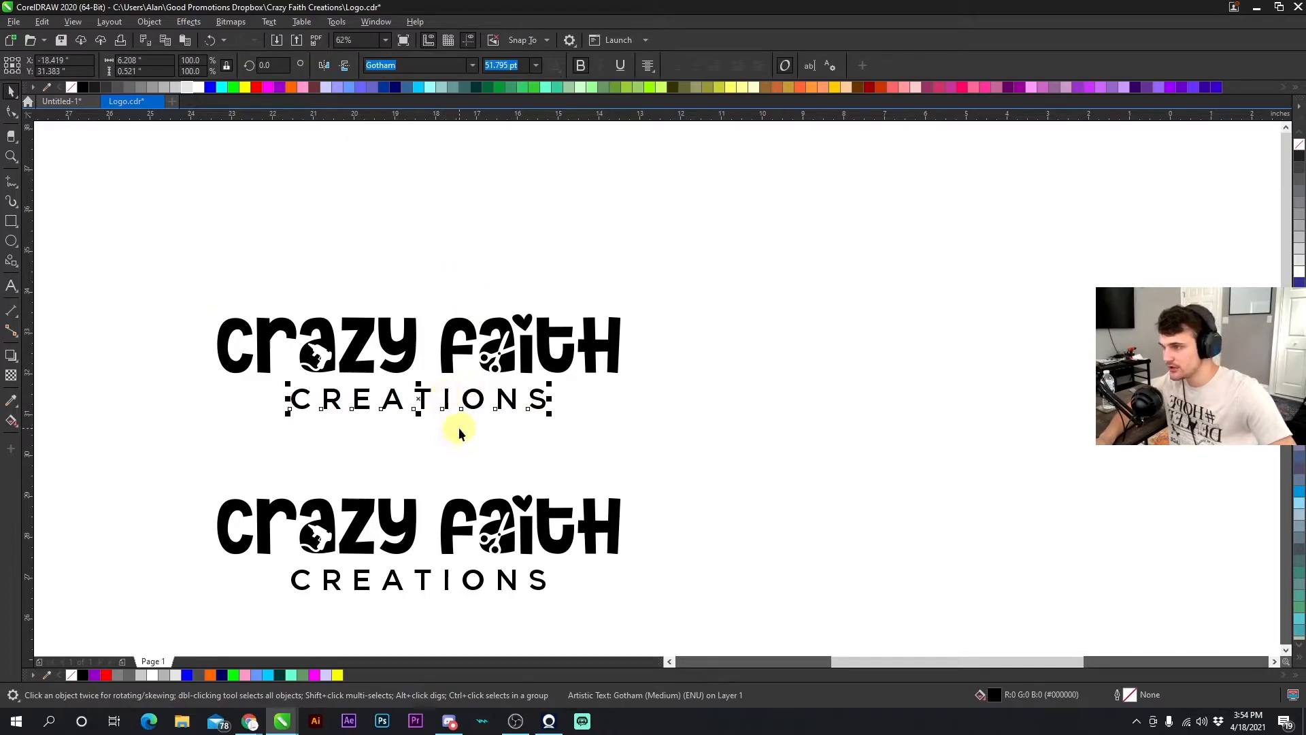
pyautogui.click(472, 65)
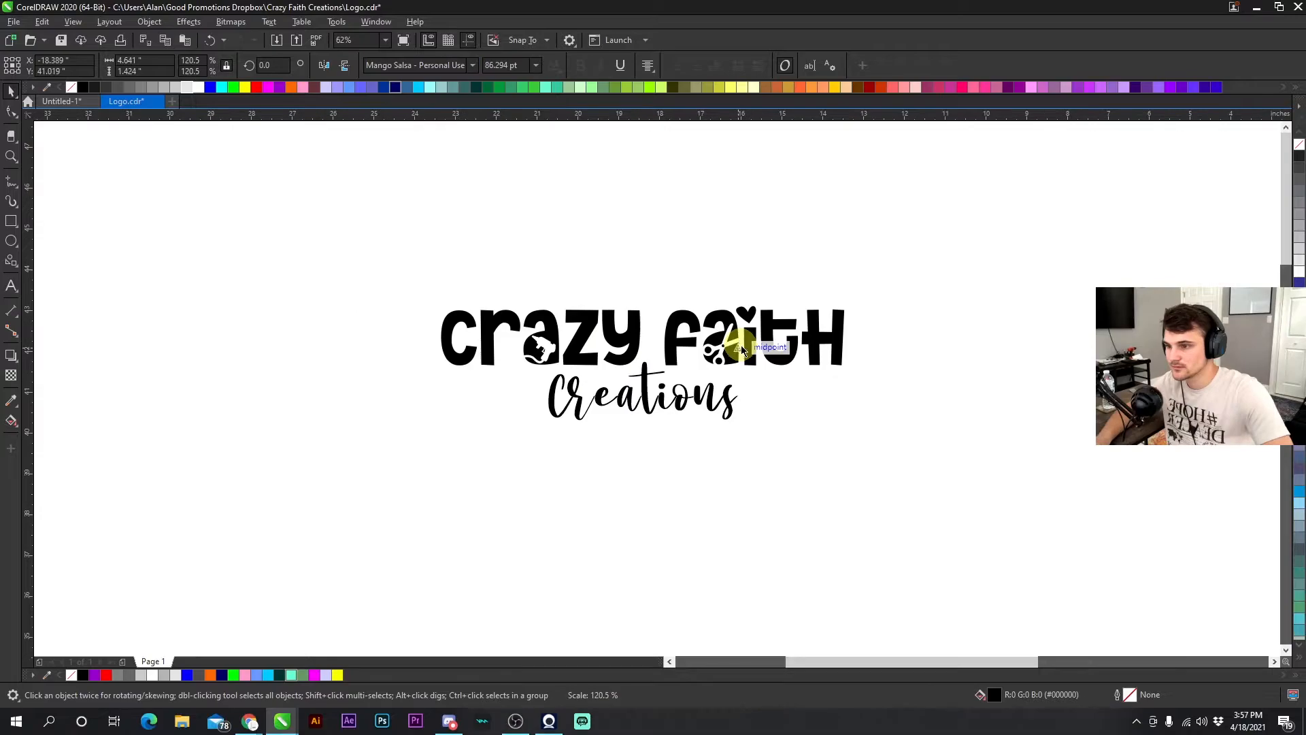
# - Save the logo file, accepting the font embedding notice
pyautogui.moveTo(936, 481); pyautogui.dragTo(373, 251)
pyautogui.scroll(-4, 655, 407)
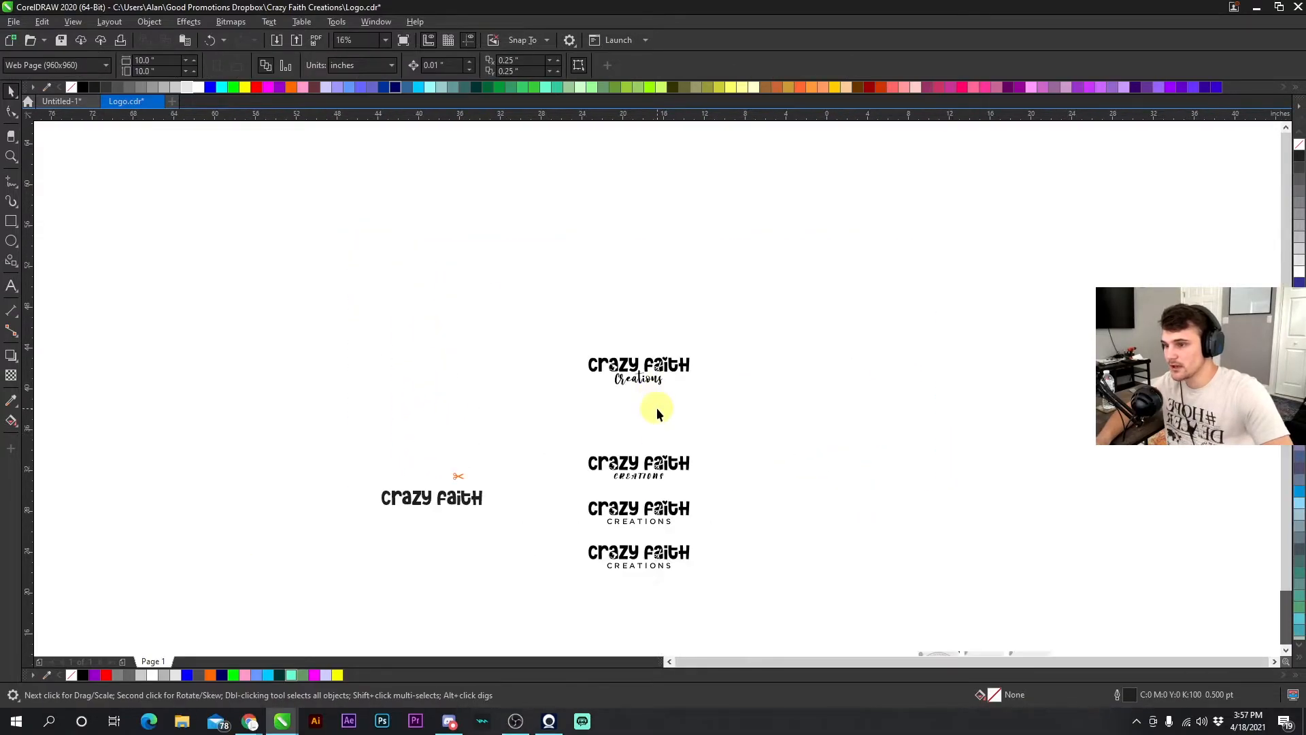
pyautogui.scroll(2, 651, 388)
pyautogui.click(61, 41)
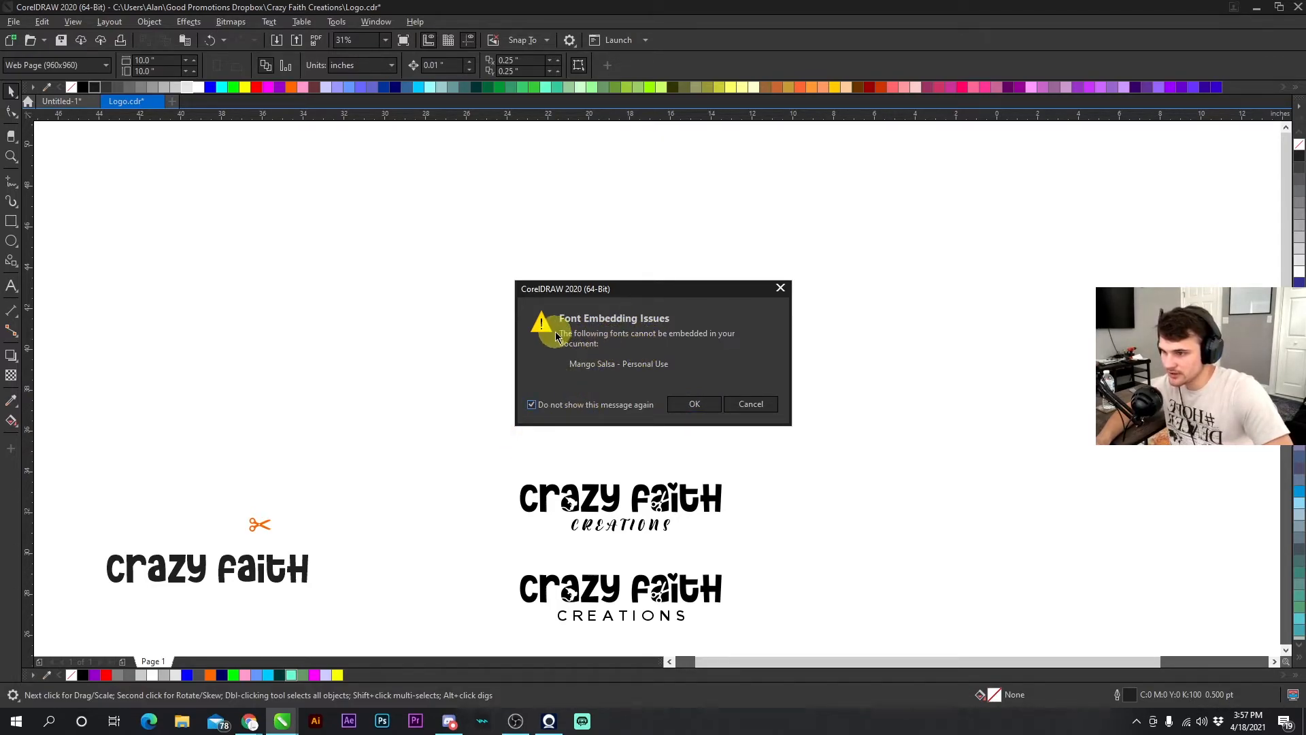
pyautogui.click(683, 406)
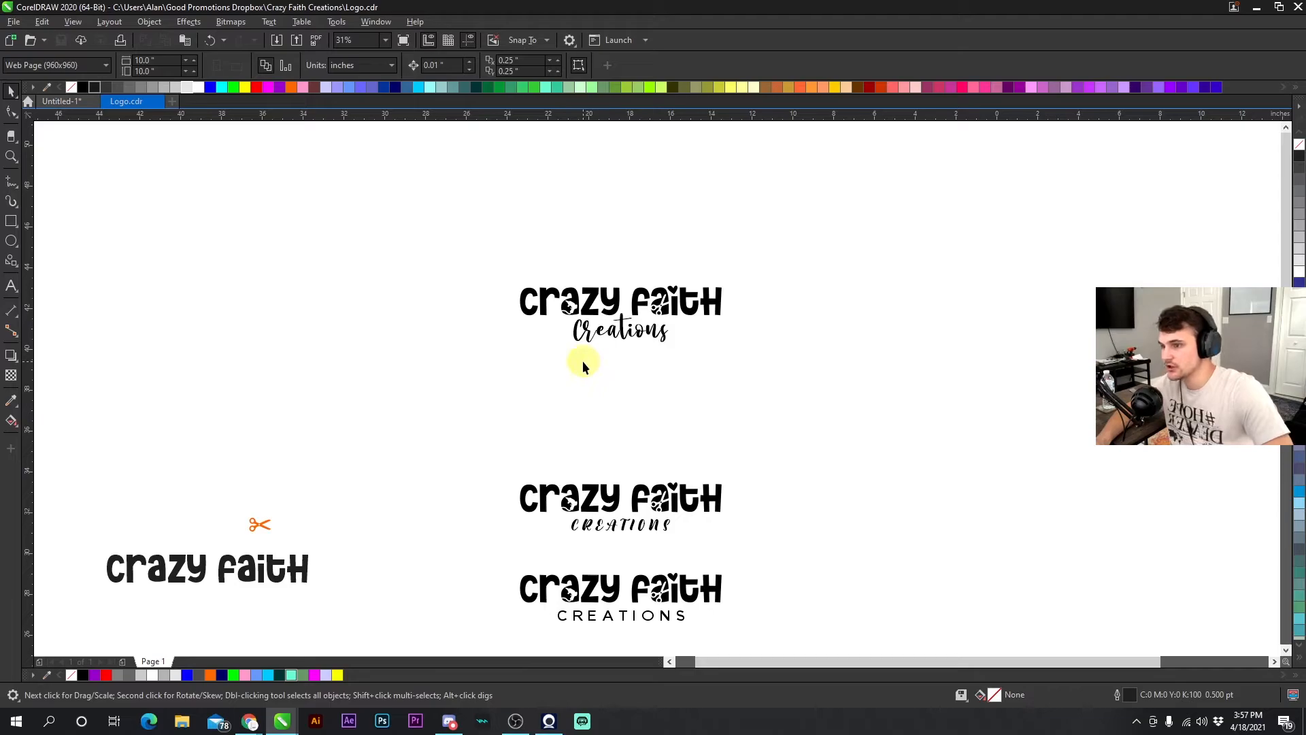
# - Convert the script Creations text to curves and undo the conversion
pyautogui.scroll(2, 634, 368)
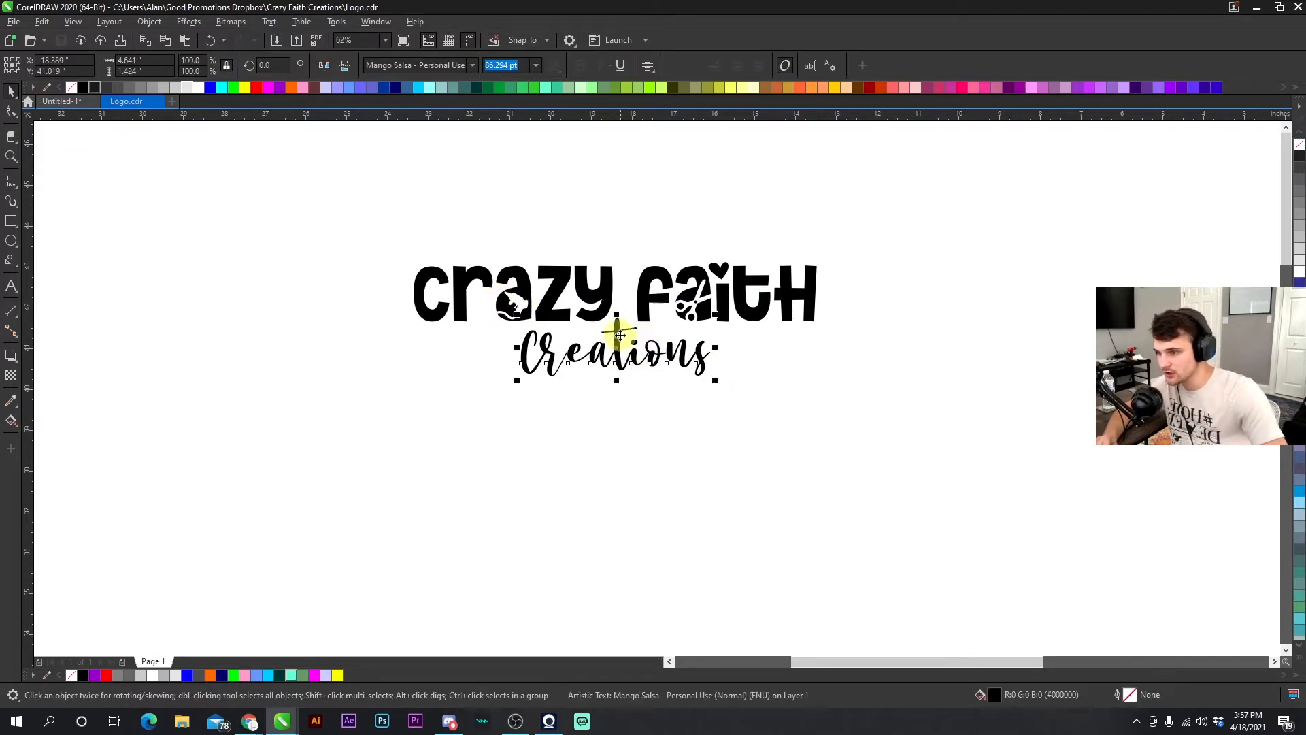
pyautogui.scroll(6, 619, 336)
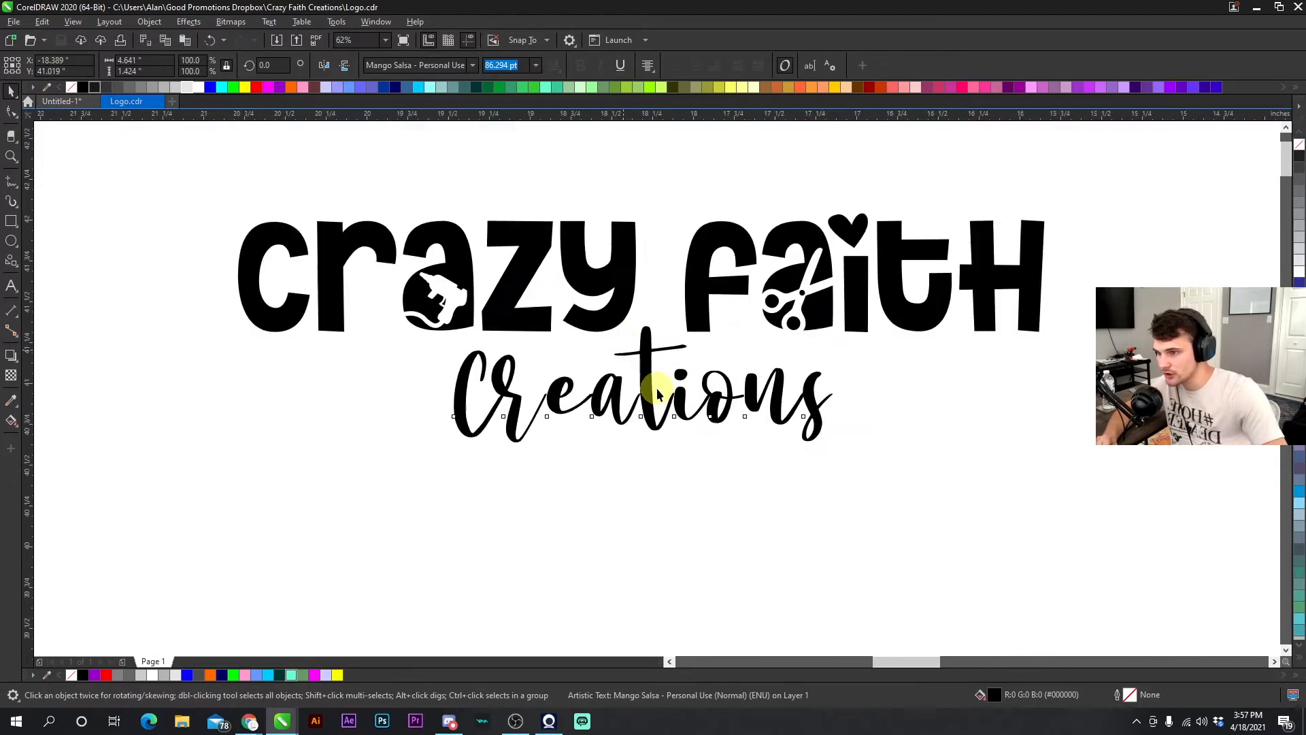
pyautogui.rightClick(646, 336)
pyautogui.click(700, 359)
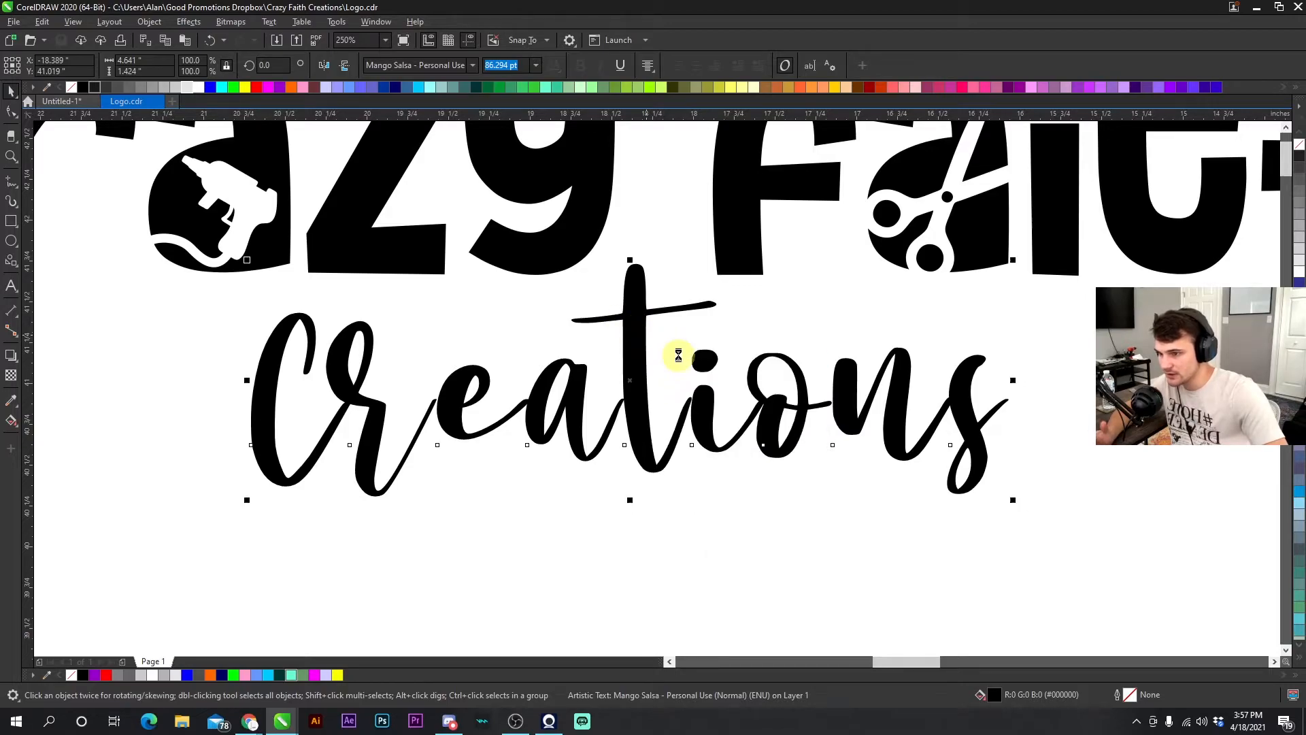
pyautogui.press('F10')
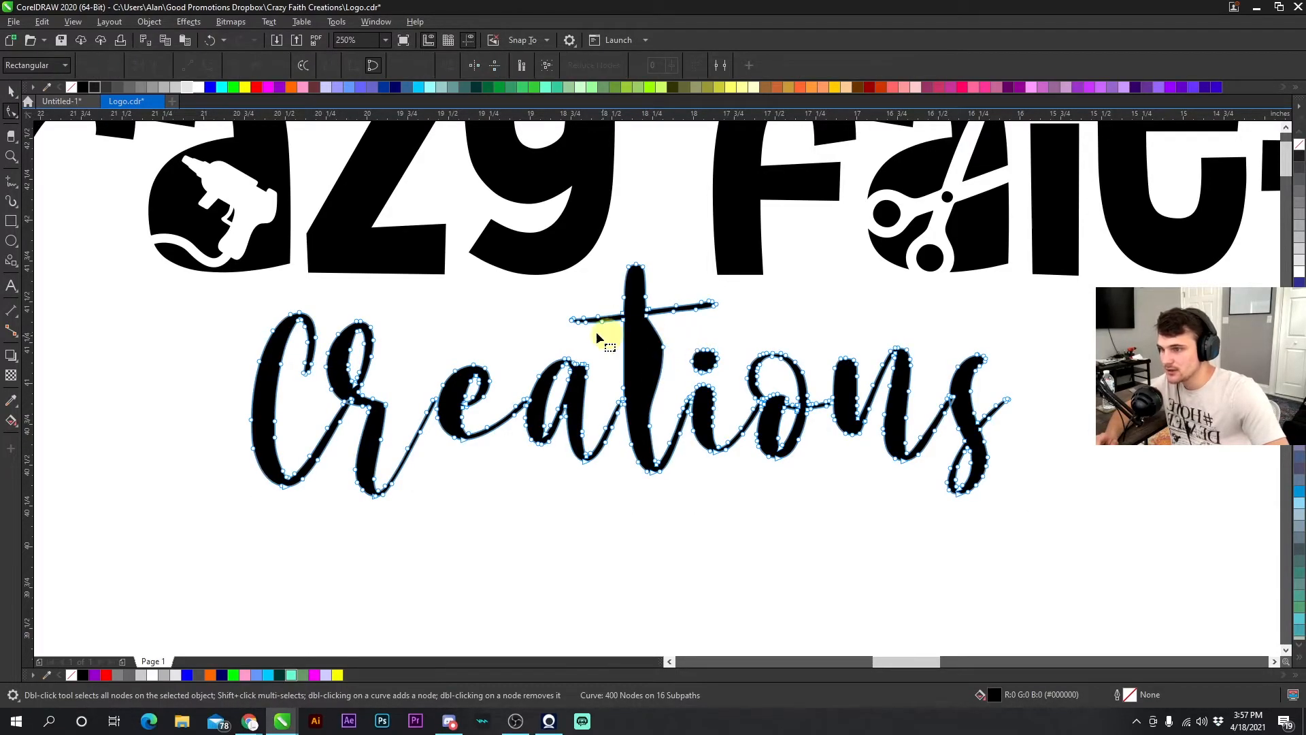
pyautogui.click(212, 41)
pyautogui.click(11, 90)
pyautogui.click(123, 292)
pyautogui.scroll(-5, 506, 336)
pyautogui.scroll(5, 656, 388)
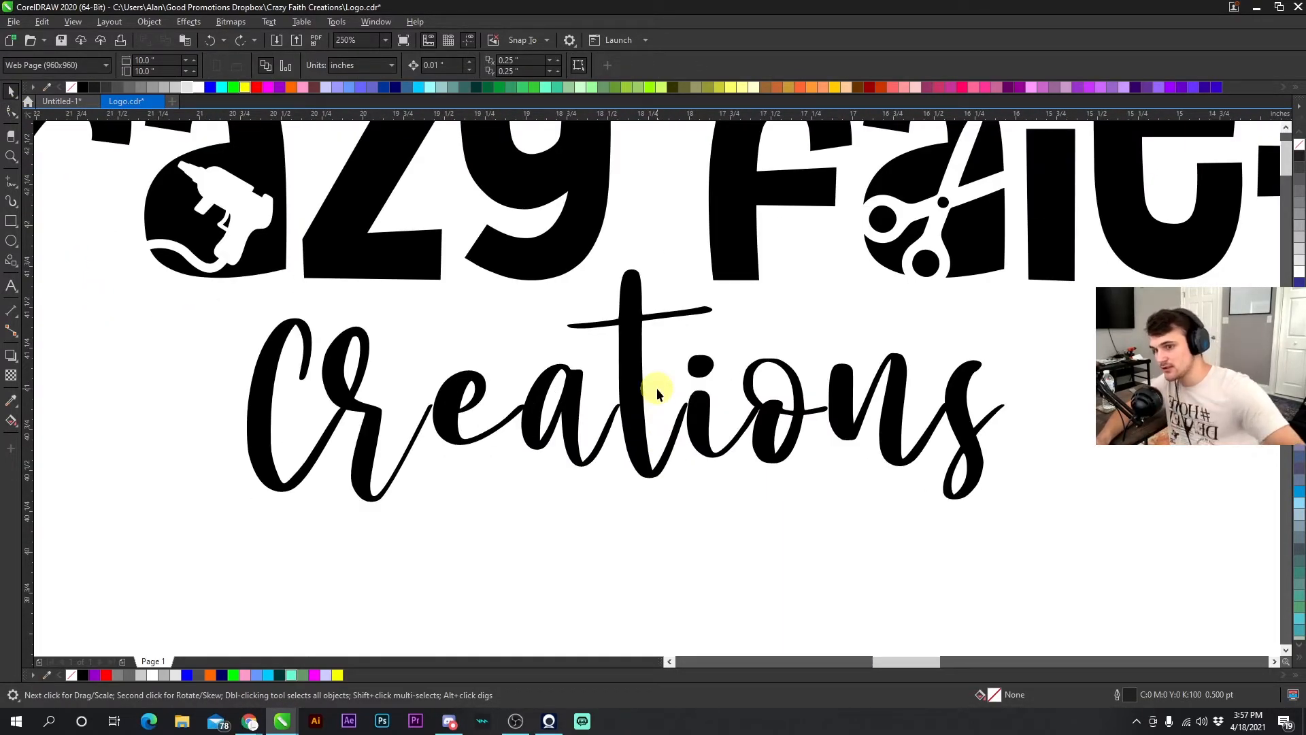
# - Delete the middle logo copy with the spaced script CREATIONS text
pyautogui.scroll(-4, 656, 388)
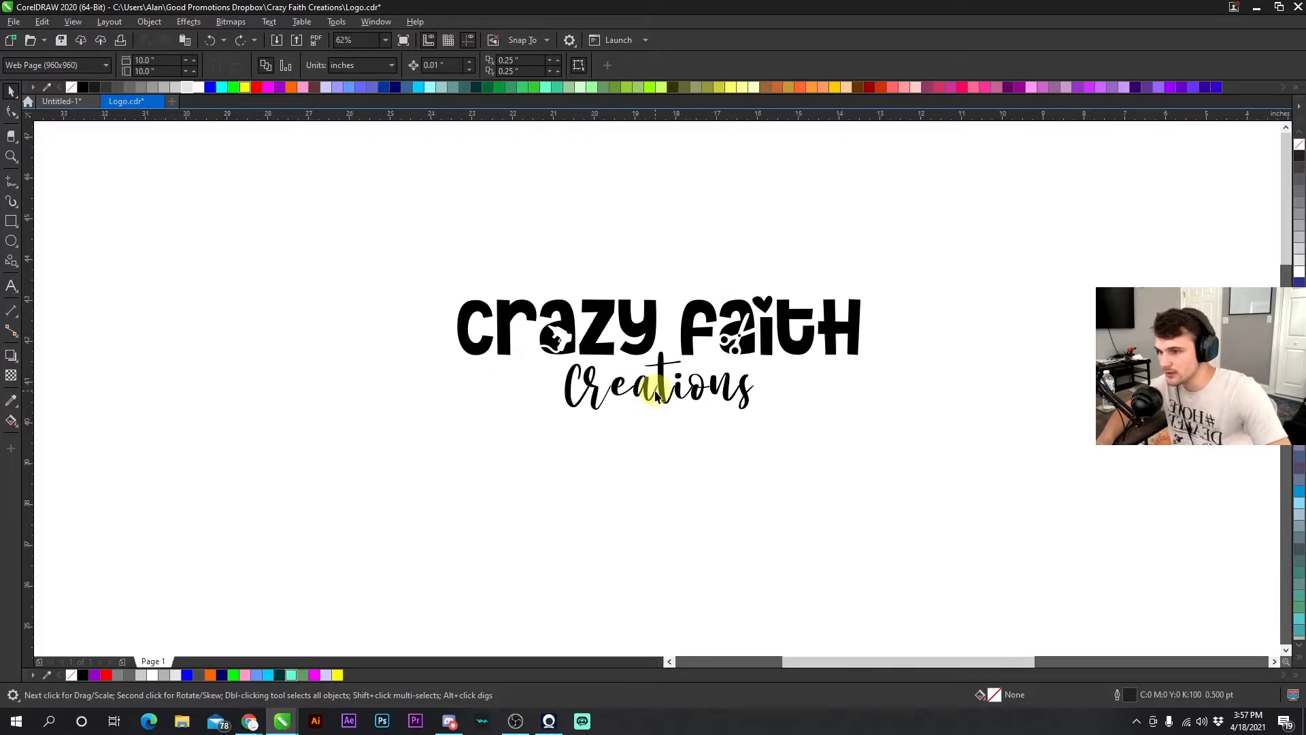
pyautogui.scroll(2, 655, 388)
pyautogui.scroll(-3, 655, 394)
pyautogui.scroll(1, 667, 402)
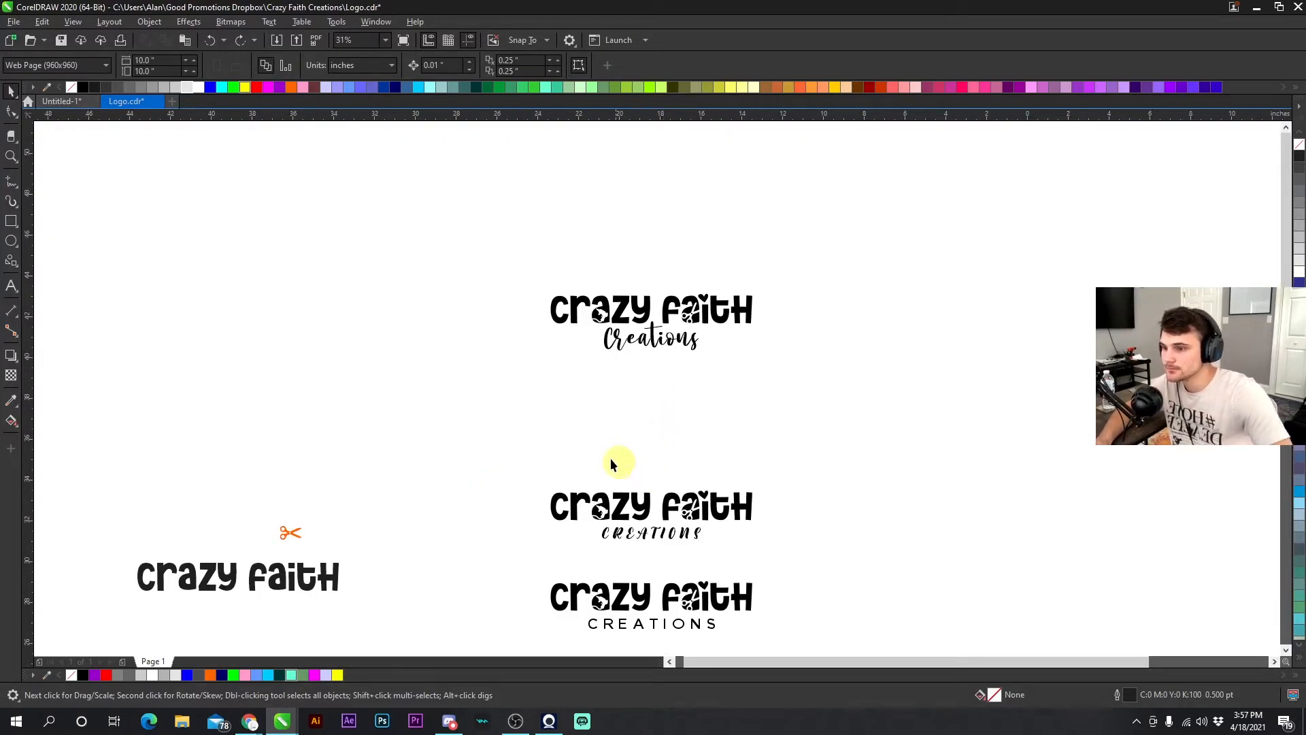
pyautogui.moveTo(831, 559); pyautogui.dragTo(831, 560)
pyautogui.press('Delete')
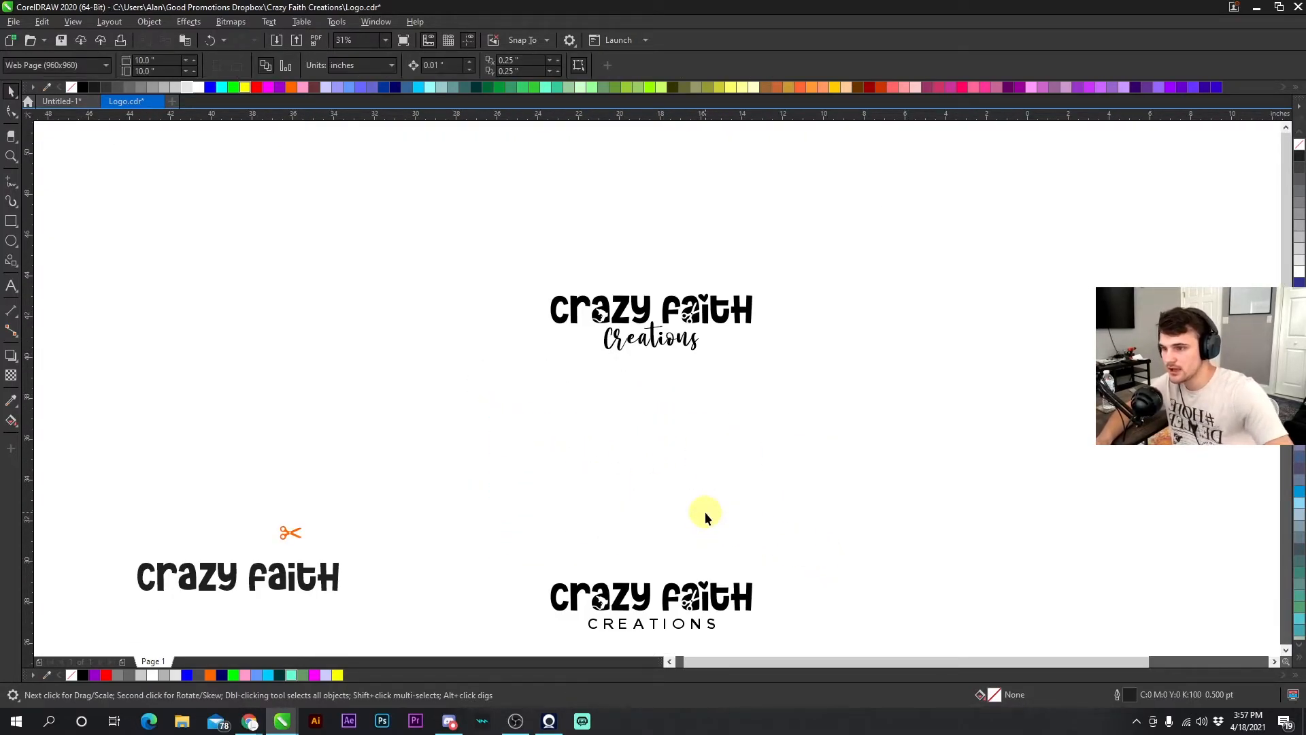
# - Move the script Creations logo down into the gap left by the deleted copy
pyautogui.moveTo(482, 245); pyautogui.dragTo(480, 243)
pyautogui.moveTo(621, 311); pyautogui.dragTo(634, 466)
pyautogui.click(667, 518)
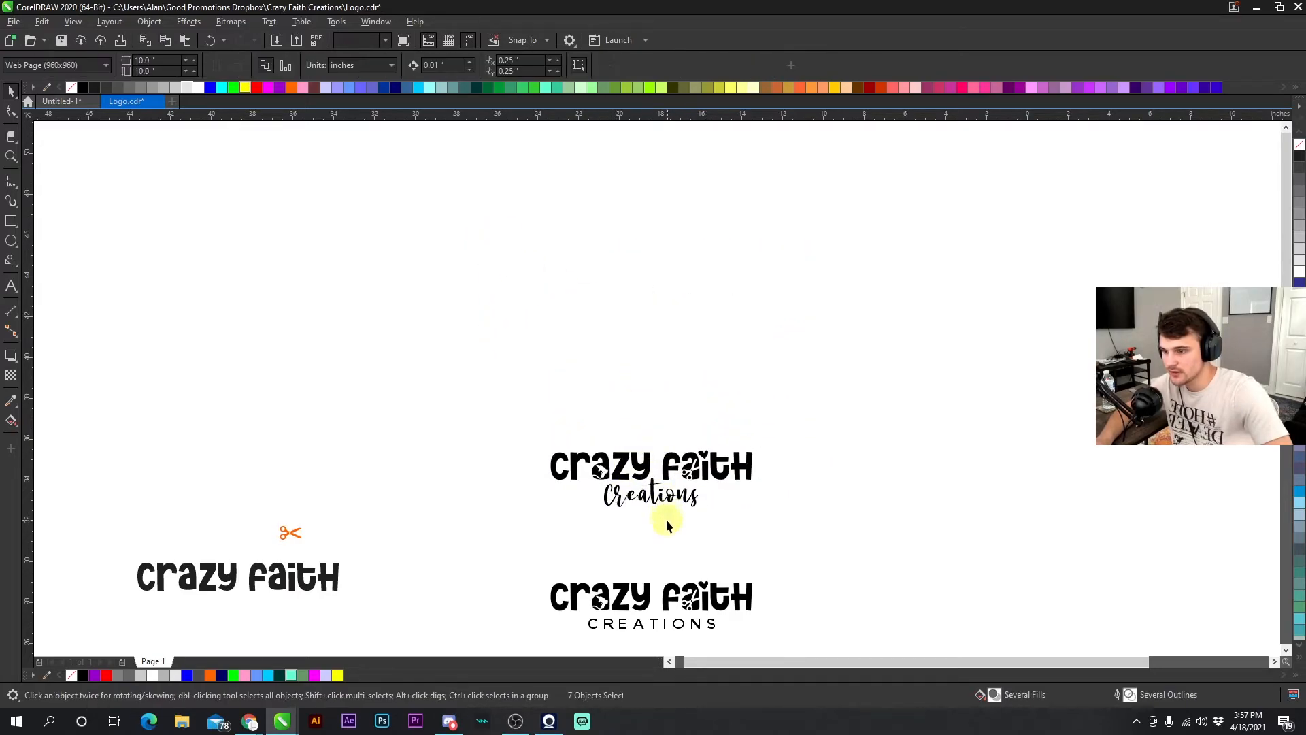
pyautogui.scroll(-1, 665, 557)
pyautogui.scroll(1, 657, 389)
pyautogui.moveTo(801, 356); pyautogui.dragTo(801, 355)
pyautogui.click(701, 375)
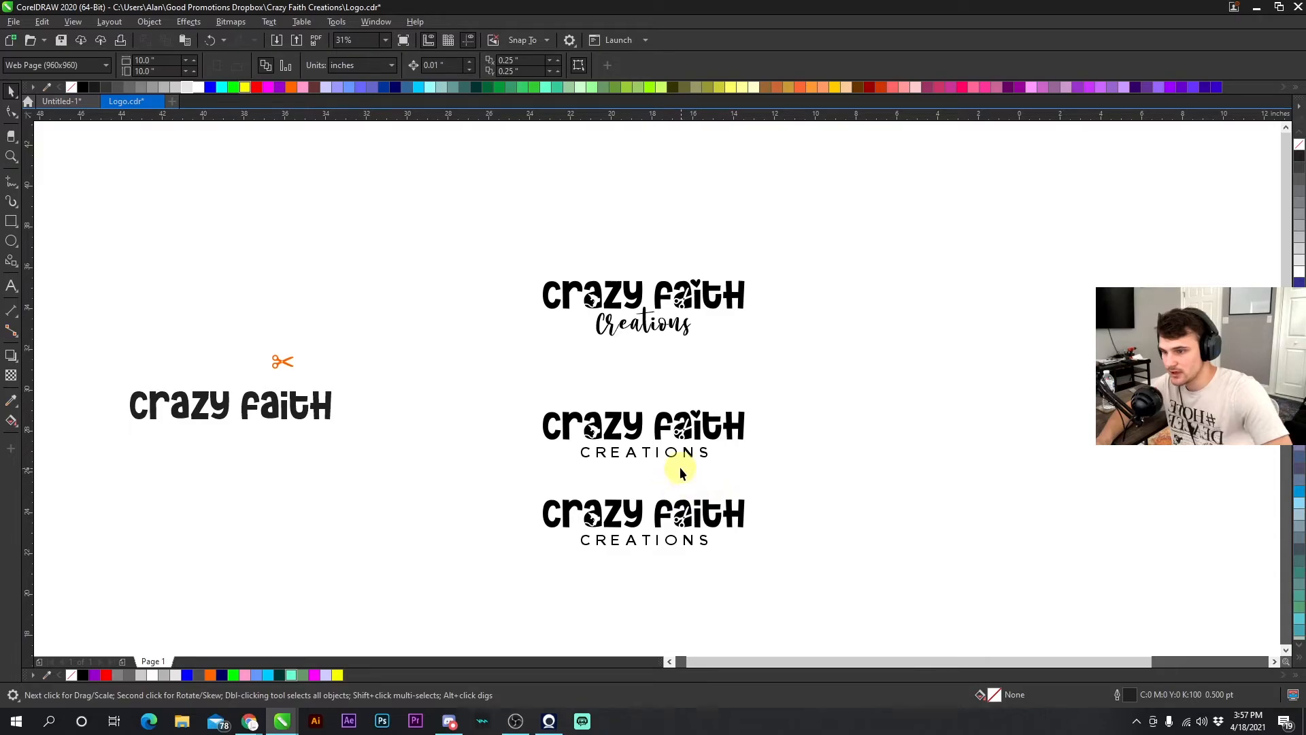
pyautogui.scroll(1, 680, 468)
pyautogui.moveTo(315, 222); pyautogui.dragTo(846, 403)
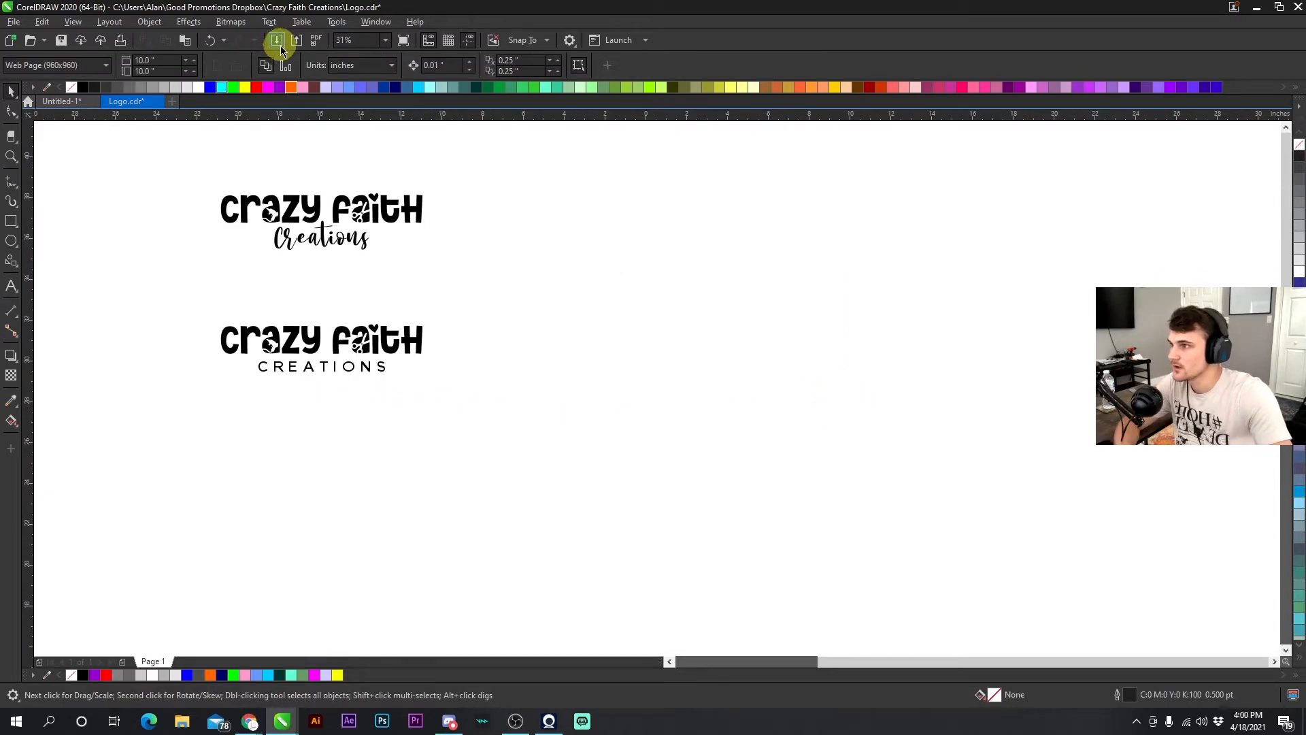
# - Import the Distress 003.cdr texture and undo the import
pyautogui.click(276, 40)
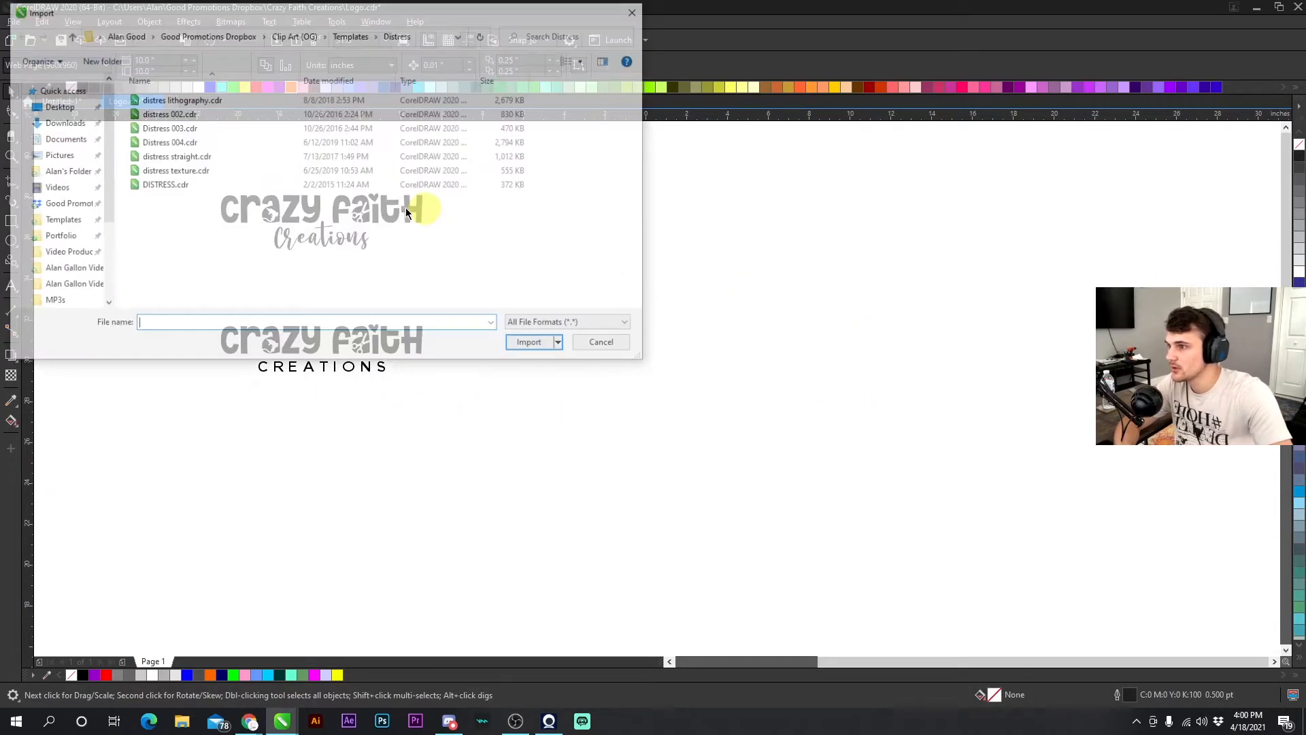
pyautogui.doubleClick(224, 129)
pyautogui.click(599, 229)
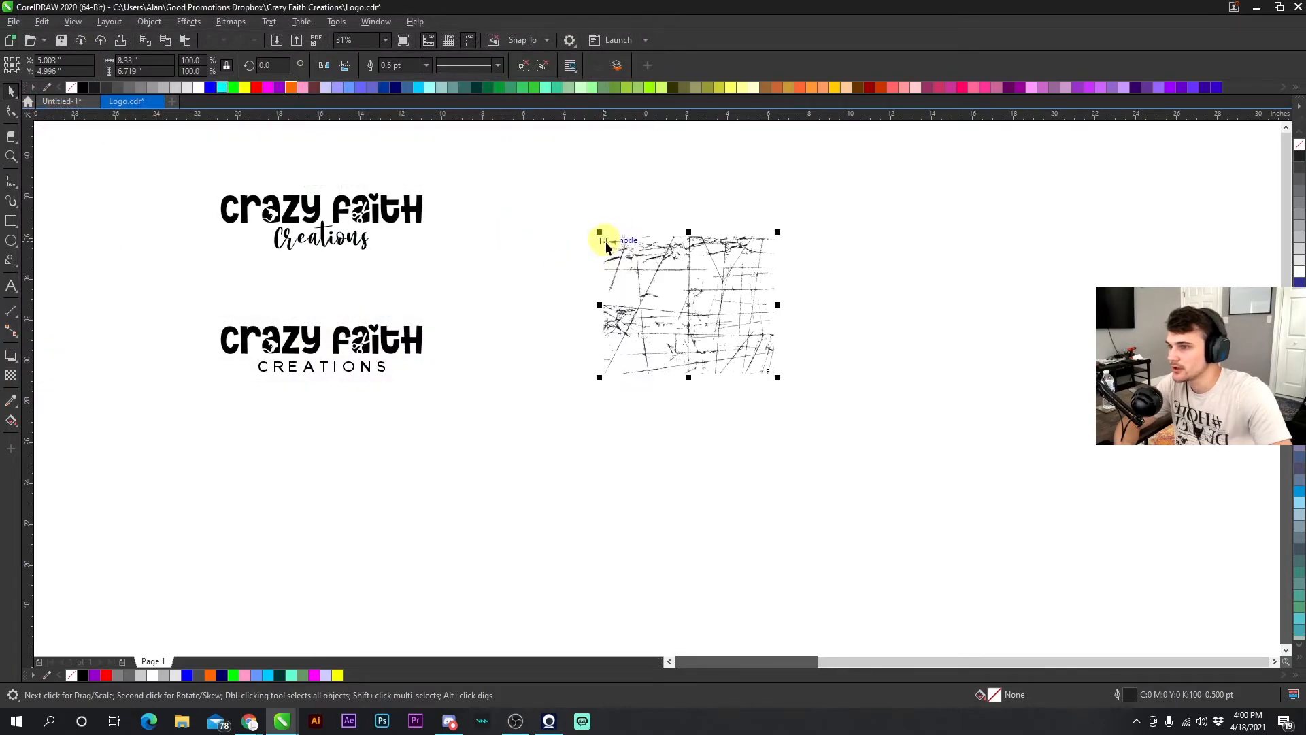
pyautogui.click(216, 41)
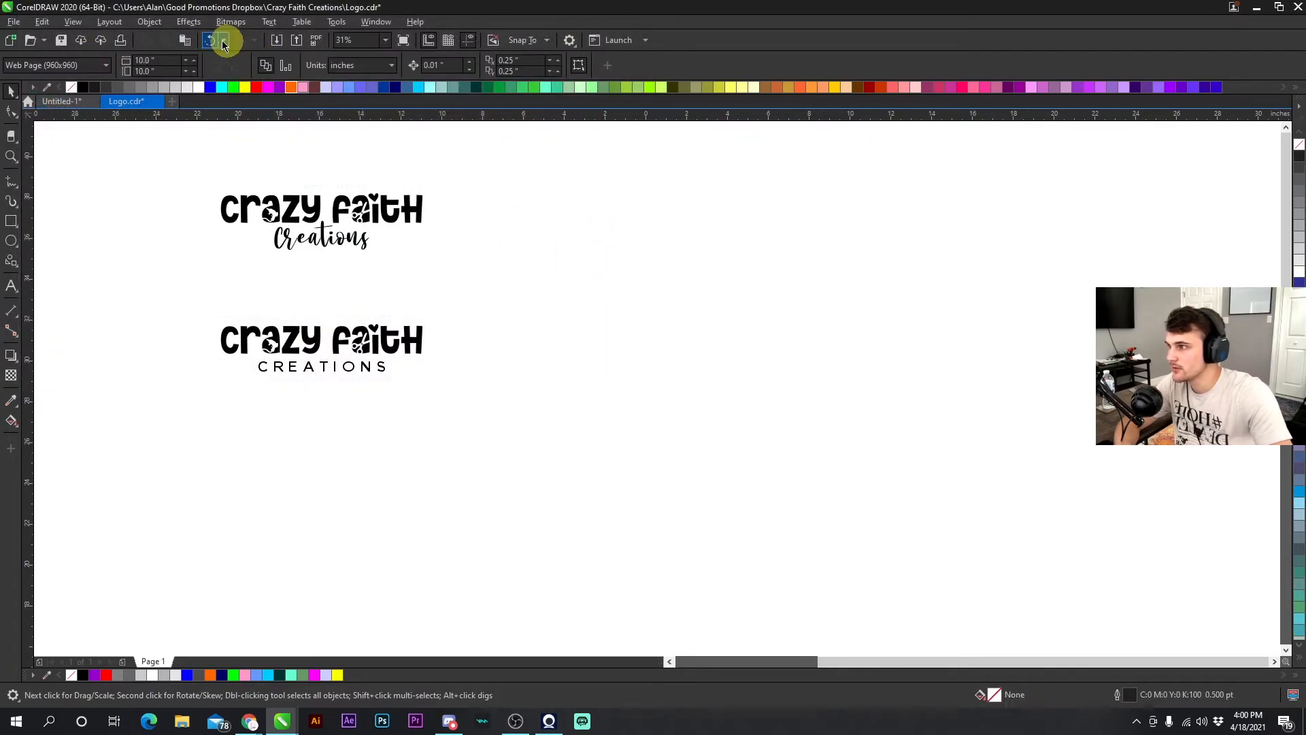
# - Import the Distress 004.cdr texture and place it to the right of the logos
pyautogui.click(280, 45)
pyautogui.click(228, 142)
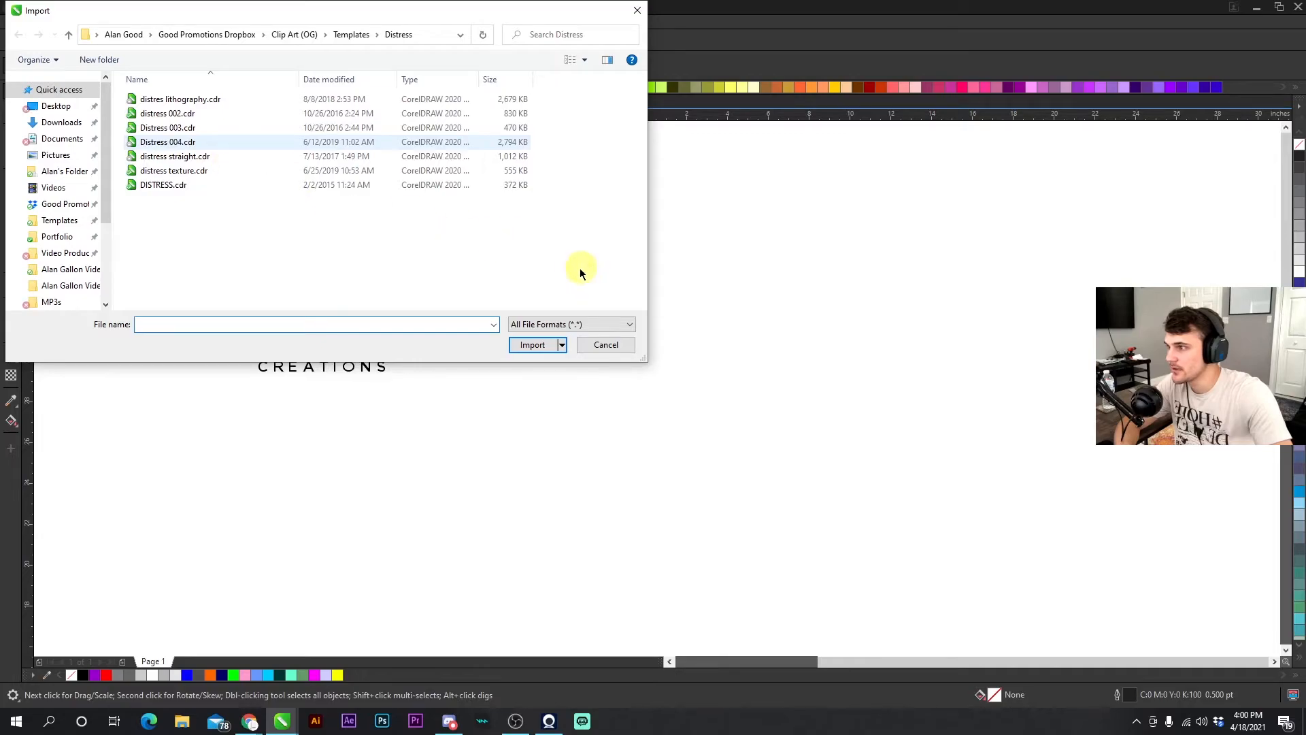
pyautogui.click(532, 372)
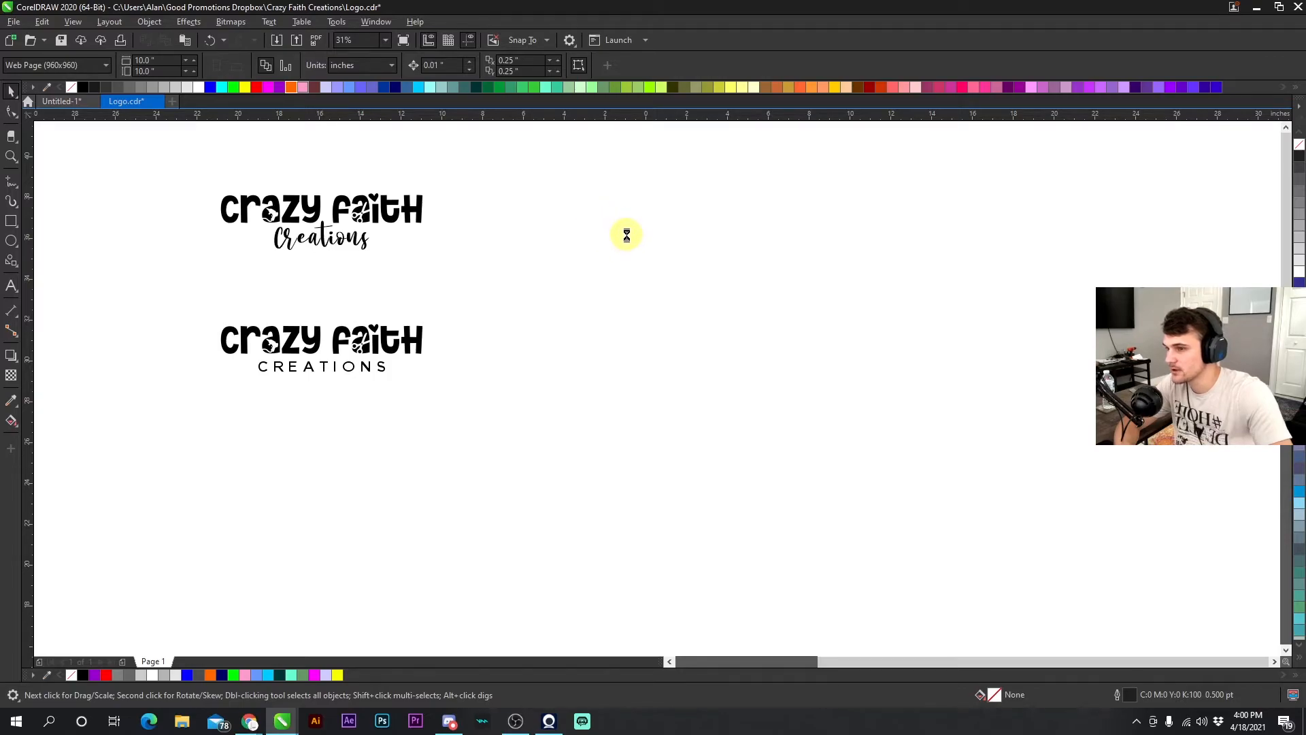
pyautogui.click(631, 239)
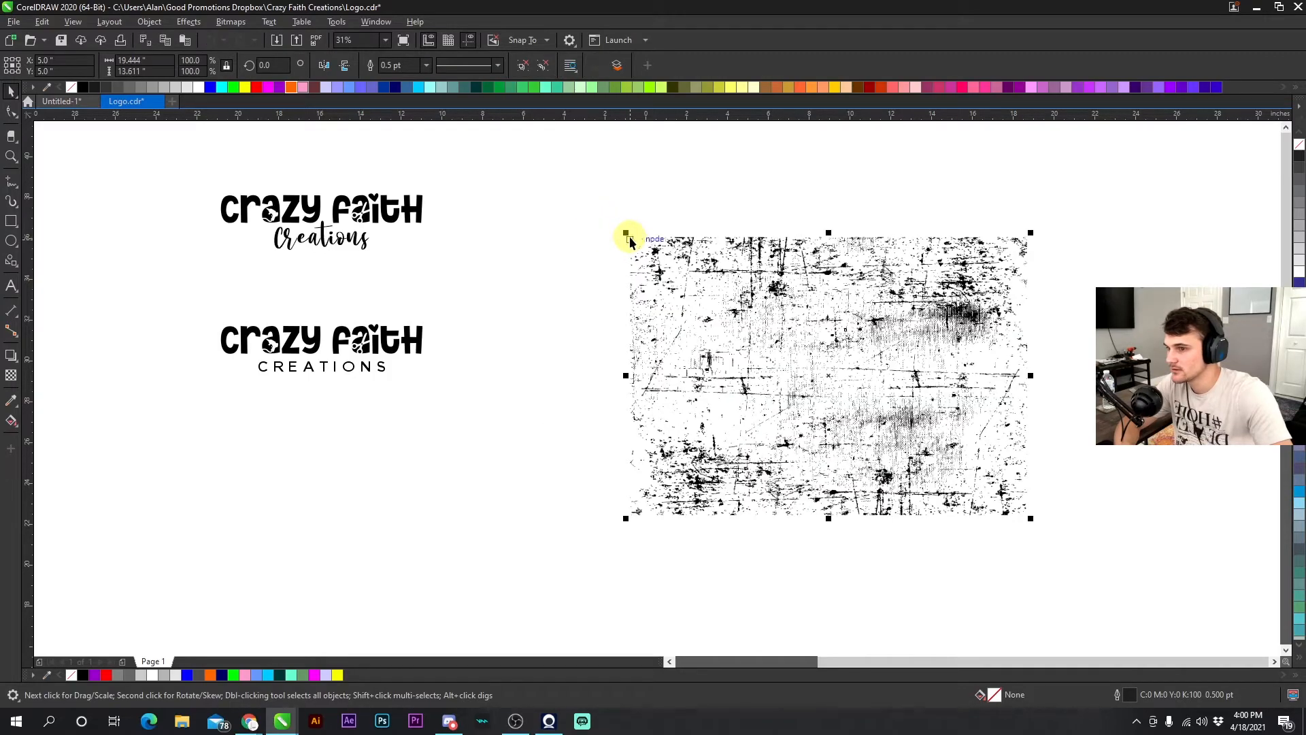
pyautogui.click(579, 314)
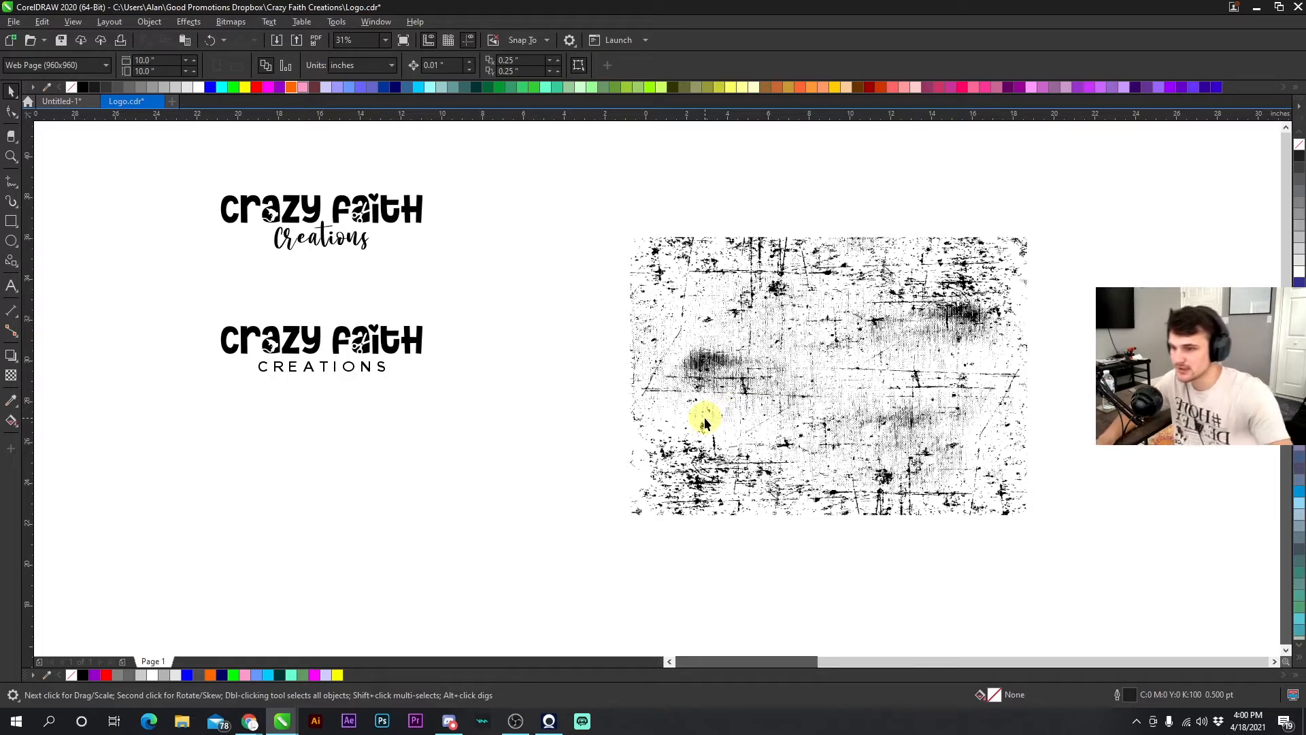
# - Import the distres lithography.cdr texture and delete it again
pyautogui.scroll(-1, 655, 397)
pyautogui.scroll(4, 657, 393)
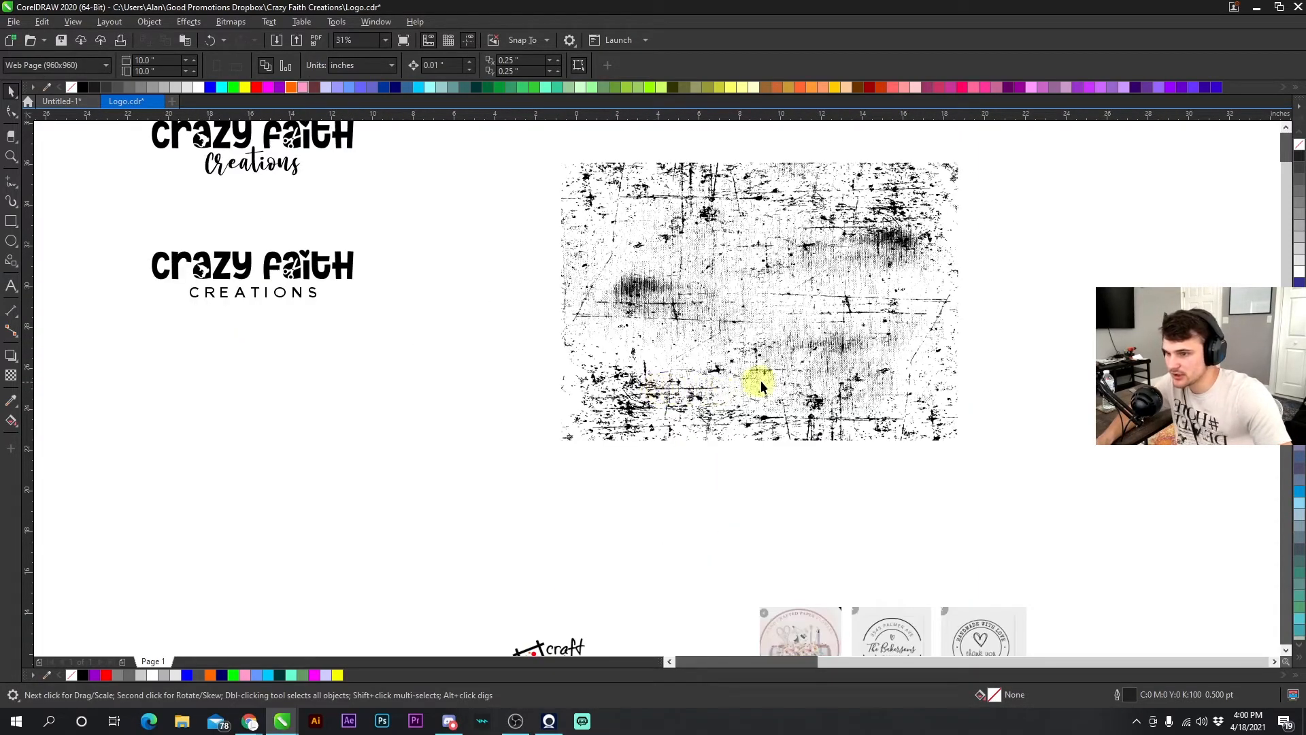
pyautogui.scroll(-2, 655, 390)
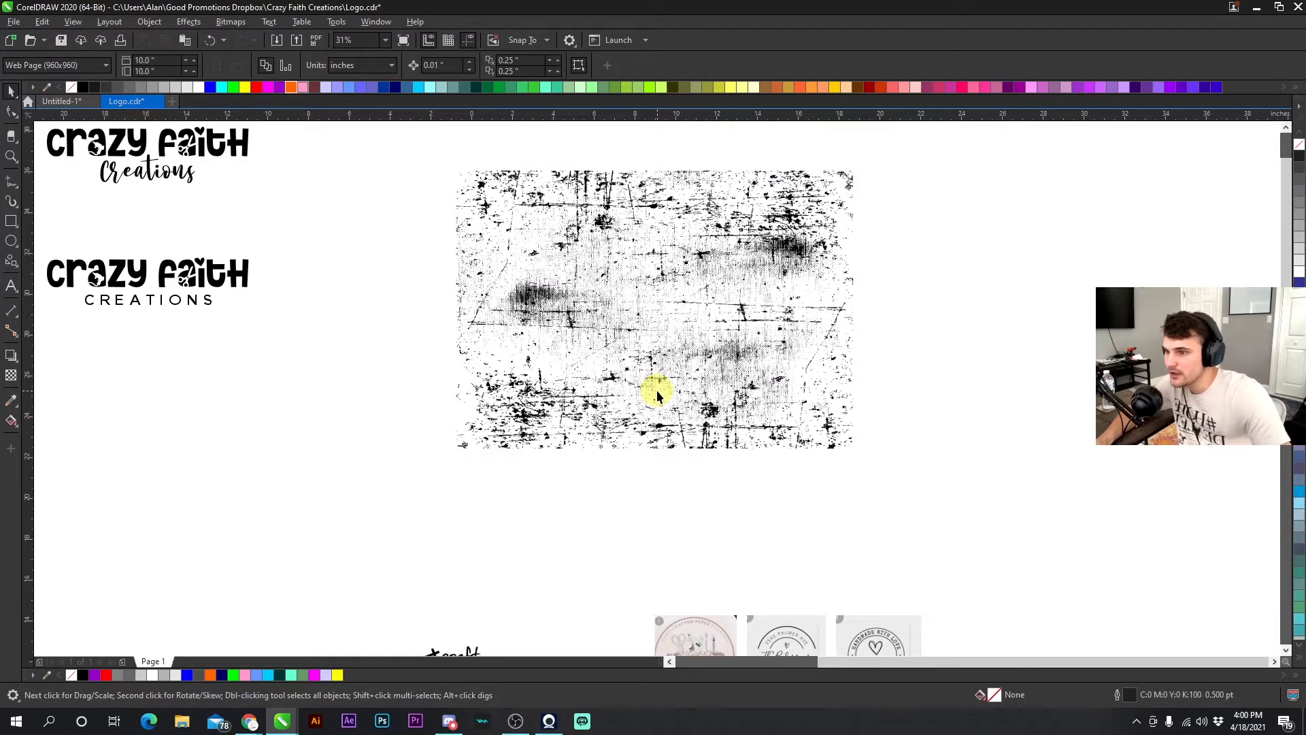
pyautogui.scroll(6, 654, 391)
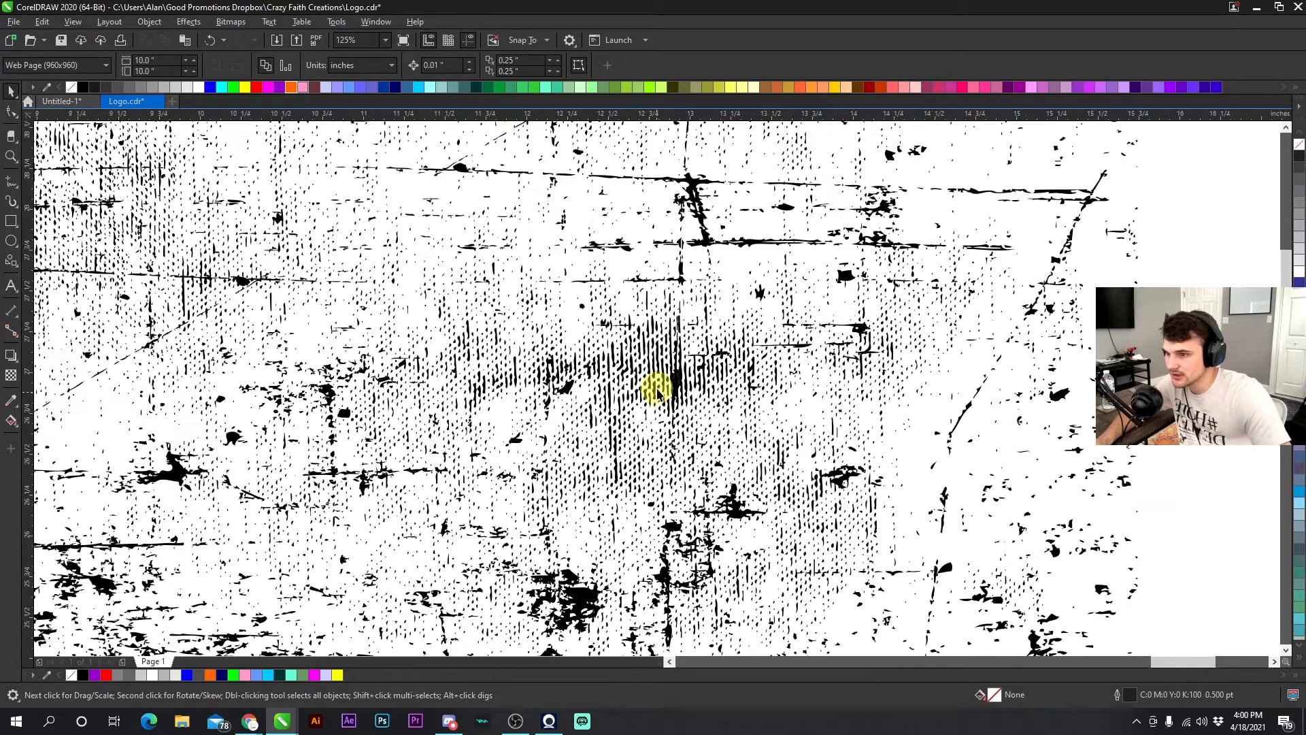
pyautogui.scroll(-6, 657, 384)
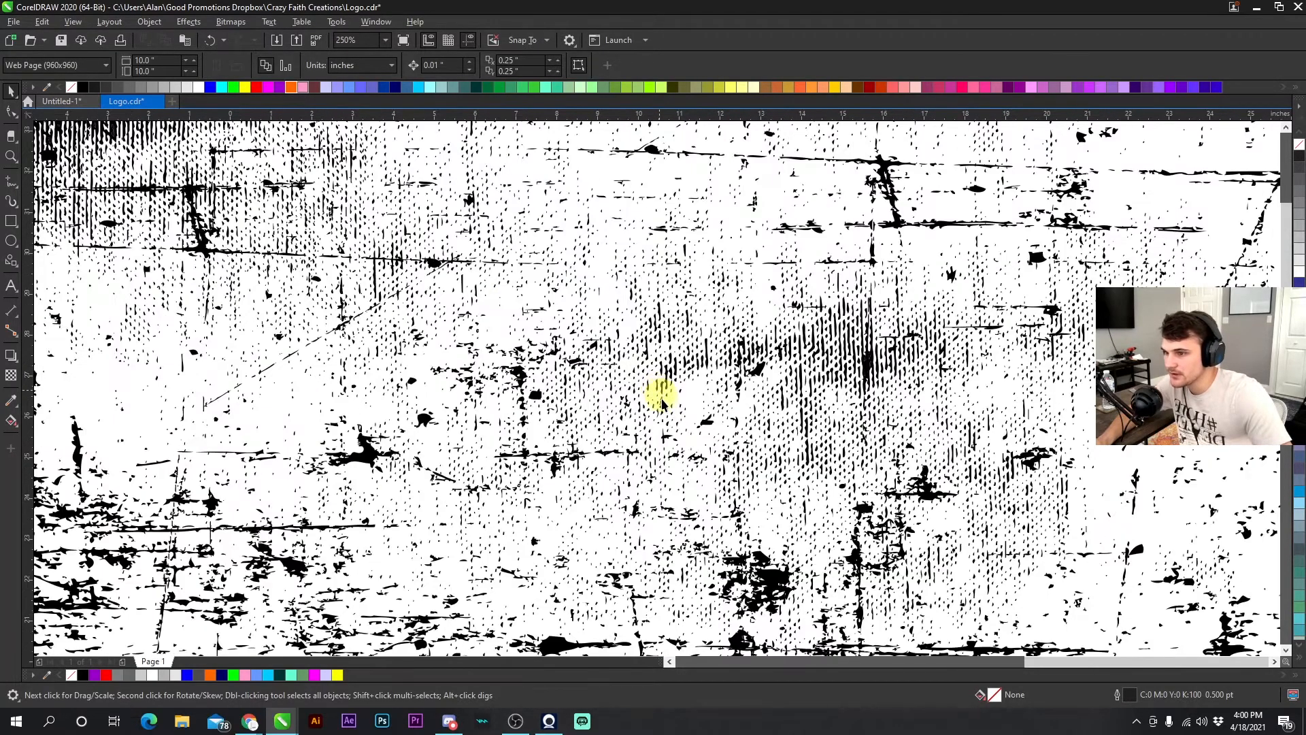
pyautogui.click(275, 41)
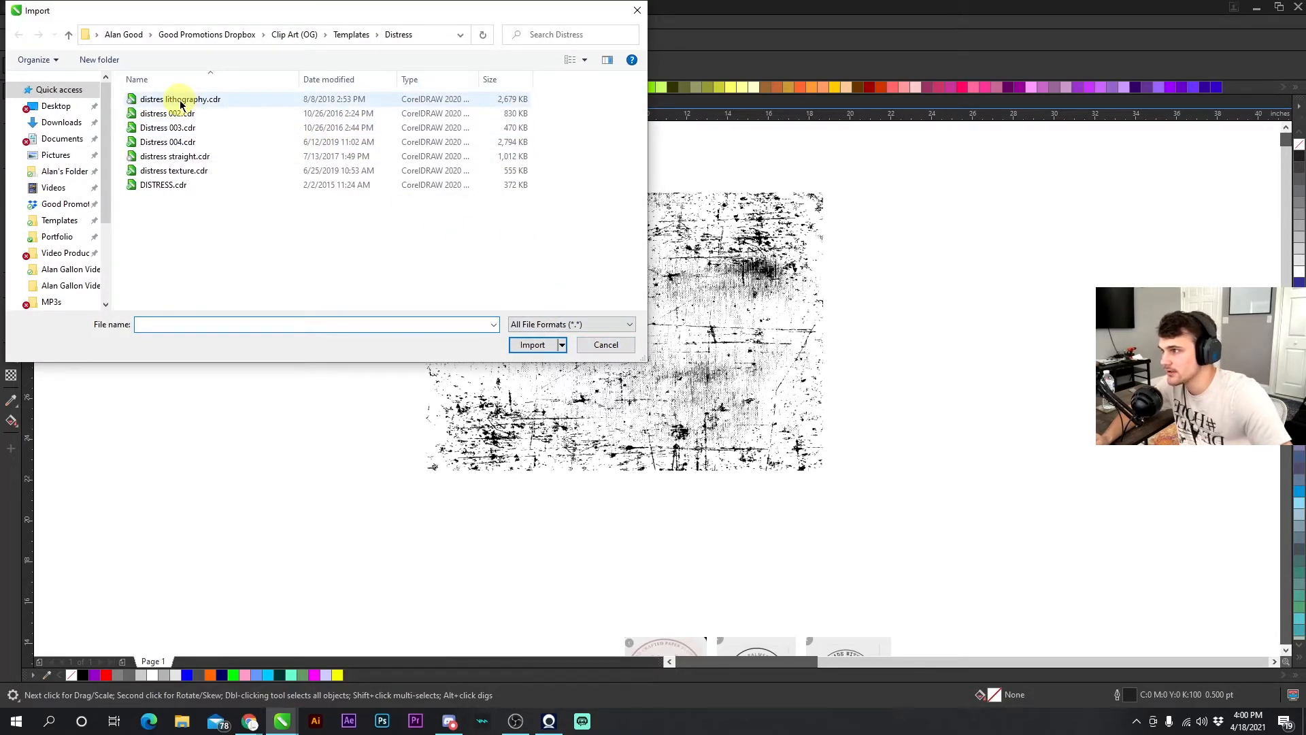
pyautogui.press('Escape')
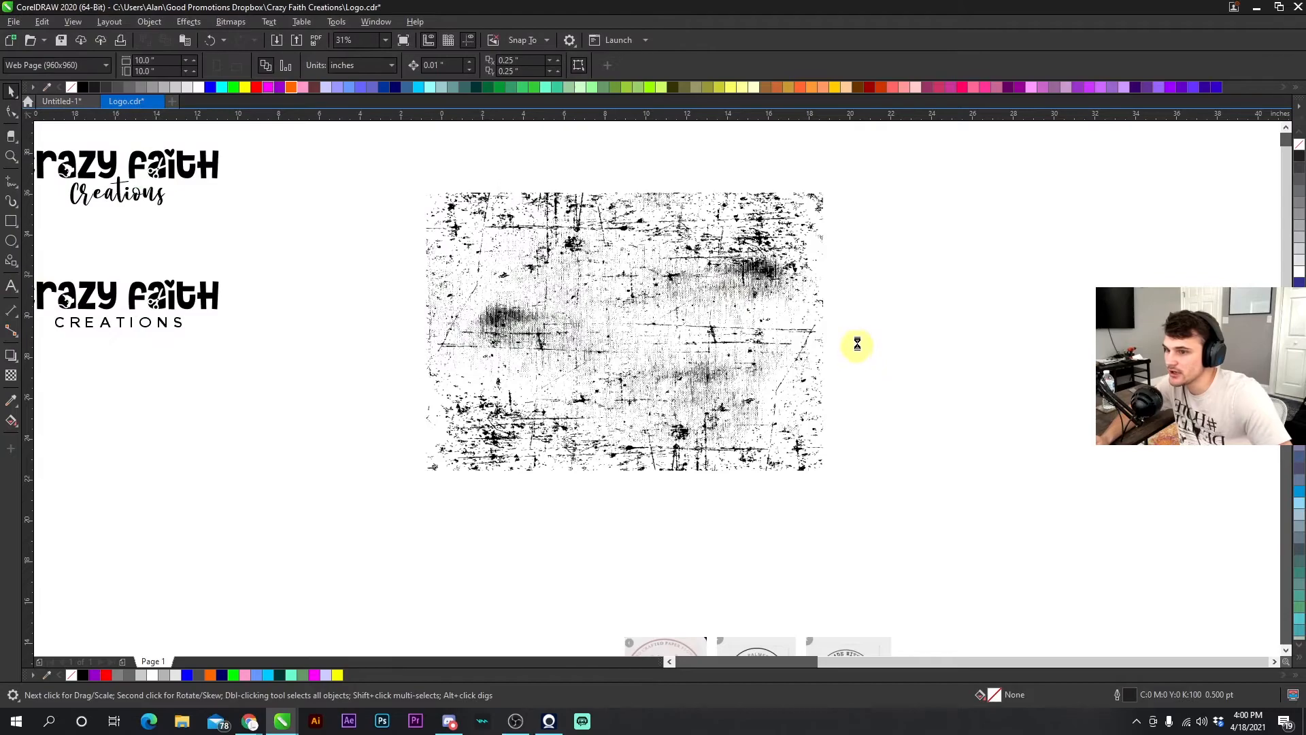
pyautogui.click(862, 194)
pyautogui.click(990, 500)
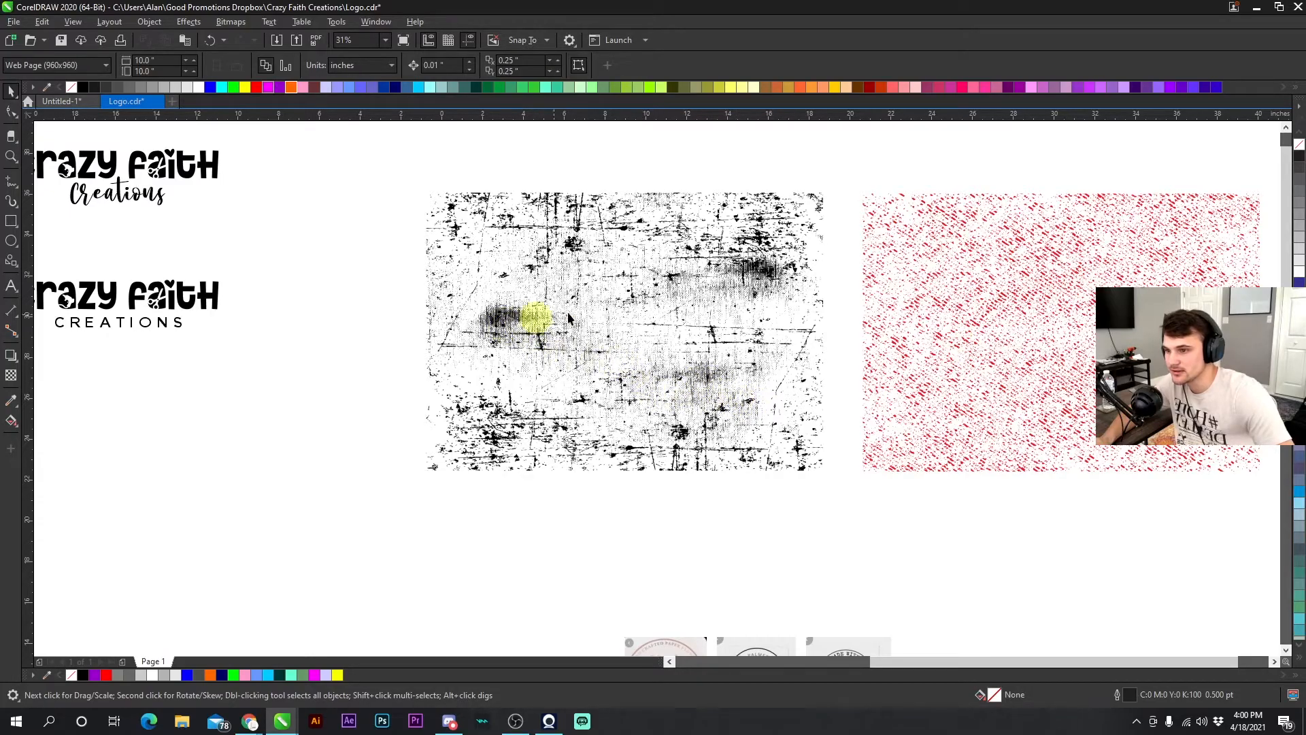
pyautogui.click(944, 239)
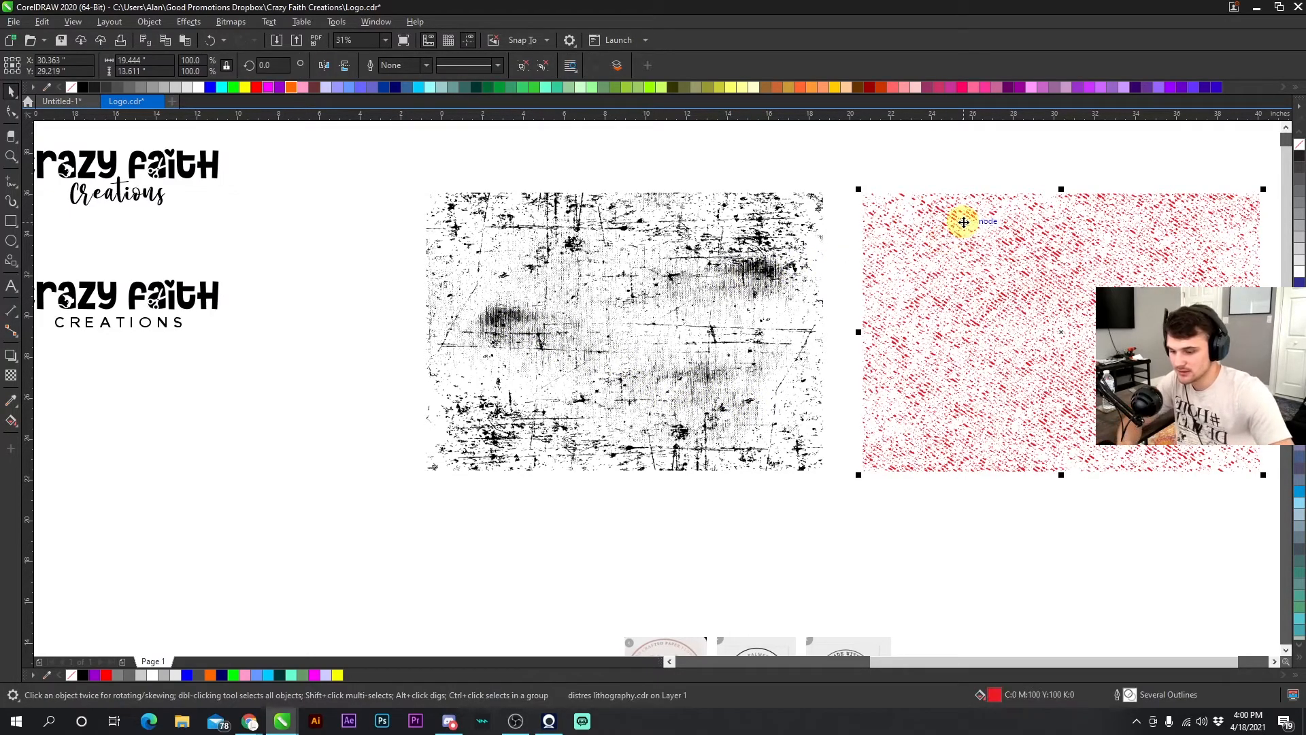
pyautogui.press('Delete')
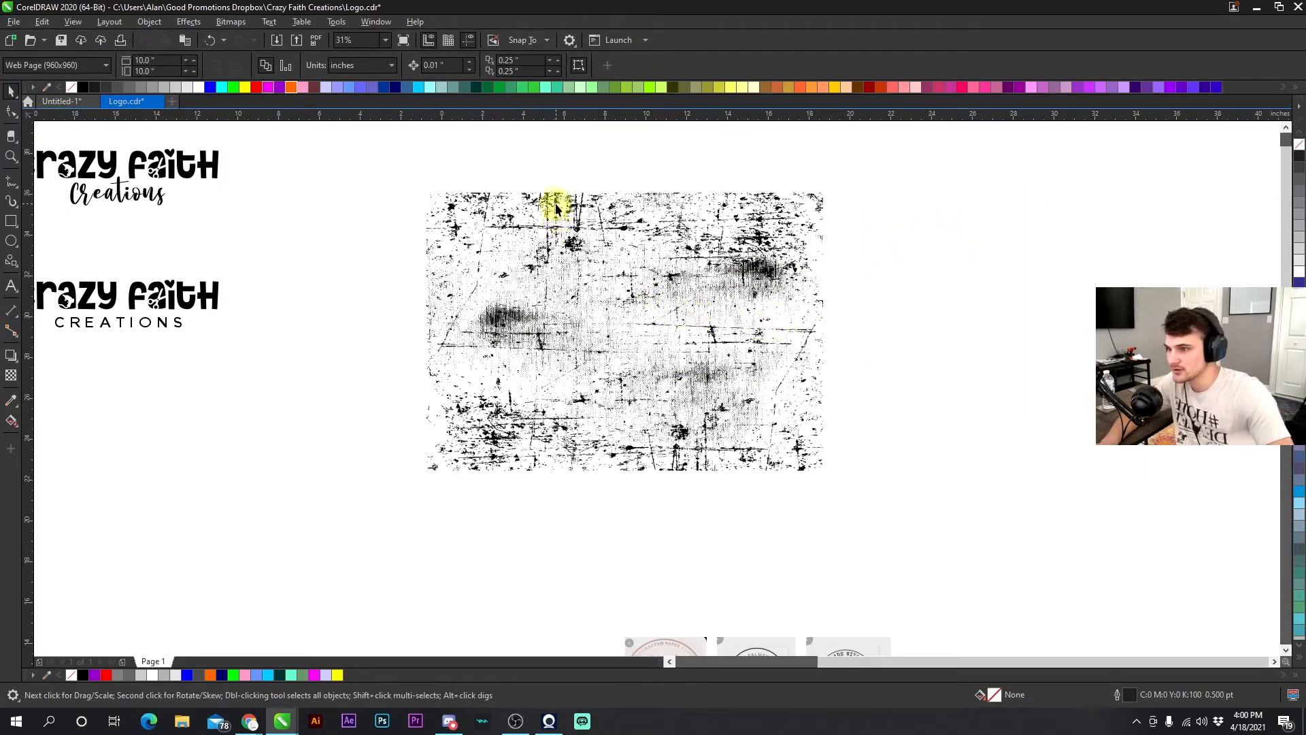
# - Ungroup the Distress 004 texture
pyautogui.click(551, 202)
pyautogui.rightClick(552, 200)
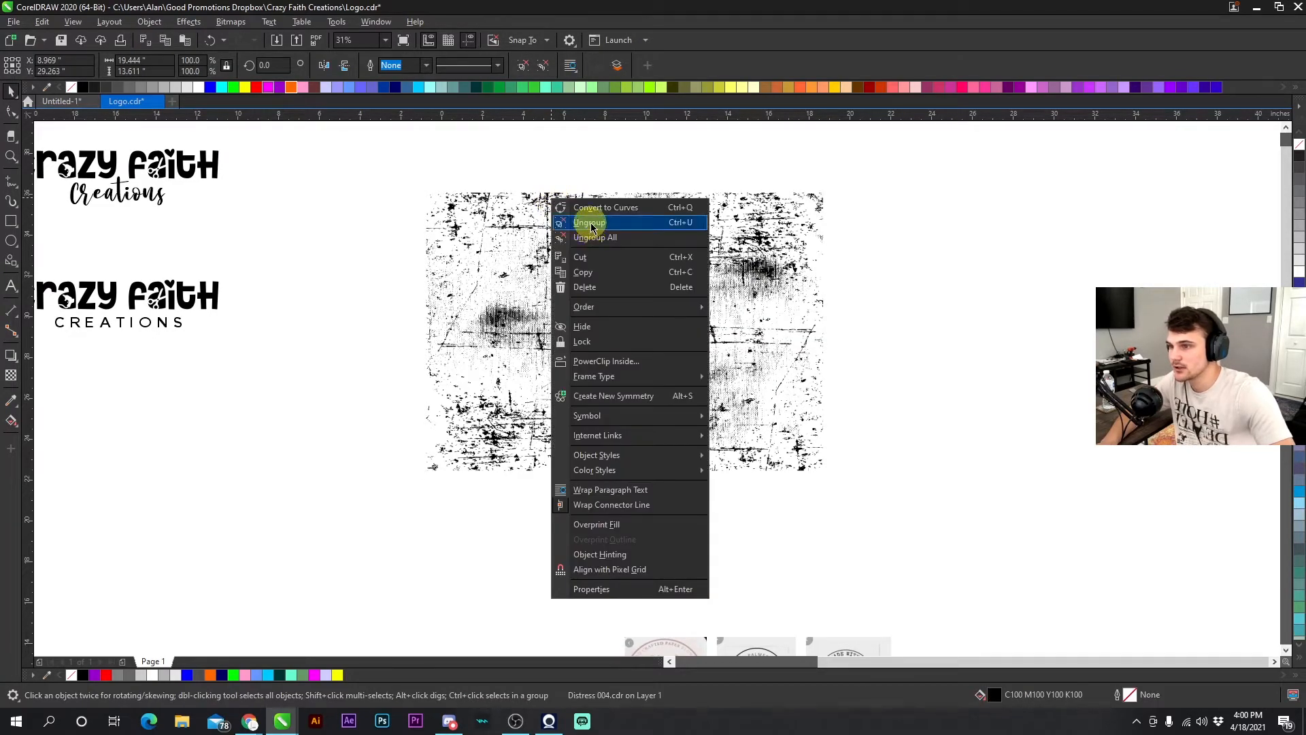
pyautogui.click(583, 213)
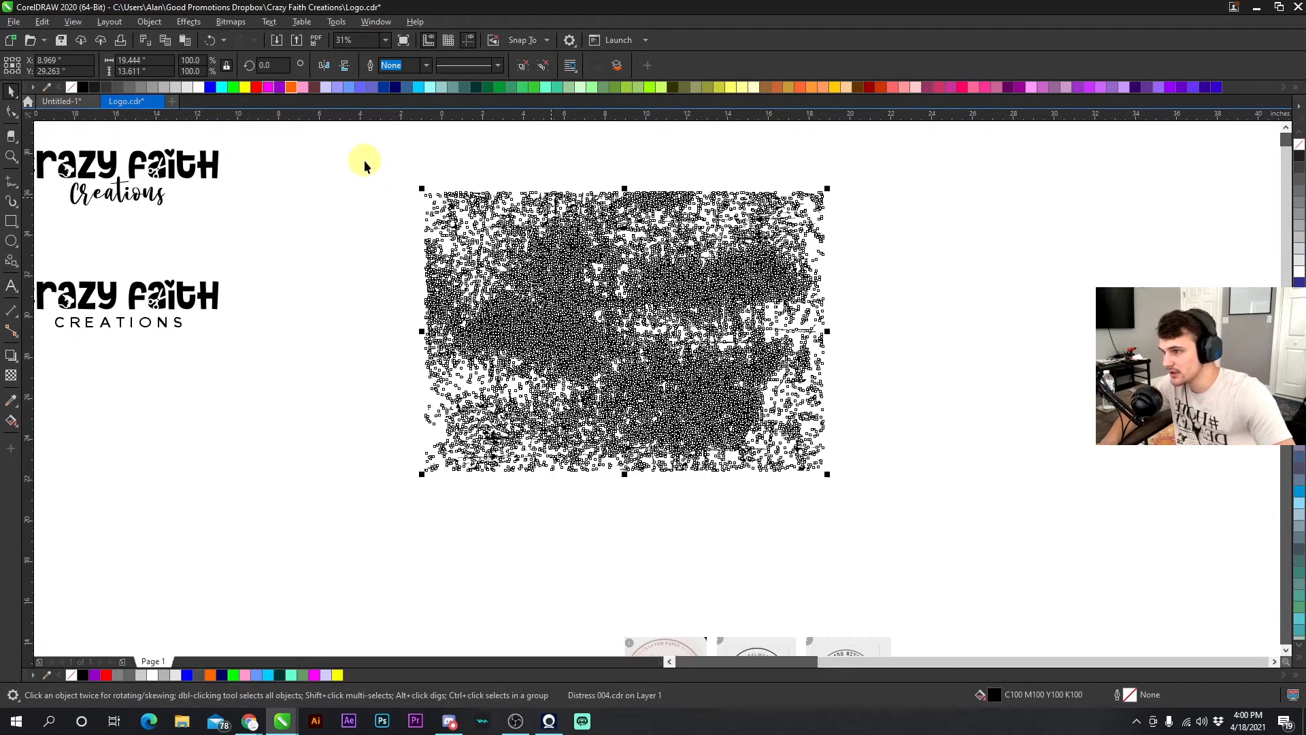
# - Select and delete stray fragments along the top, right and bottom edges of the ungrouped distress texture
pyautogui.moveTo(357, 159); pyautogui.dragTo(457, 208)
pyautogui.moveTo(514, 274); pyautogui.dragTo(514, 273)
pyautogui.press('Delete')
pyautogui.moveTo(438, 167)
pyautogui.mouseDown()
pyautogui.moveTo(681, 217)
pyautogui.moveTo(646, 235)
pyautogui.moveTo(697, 232)
pyautogui.mouseUp()
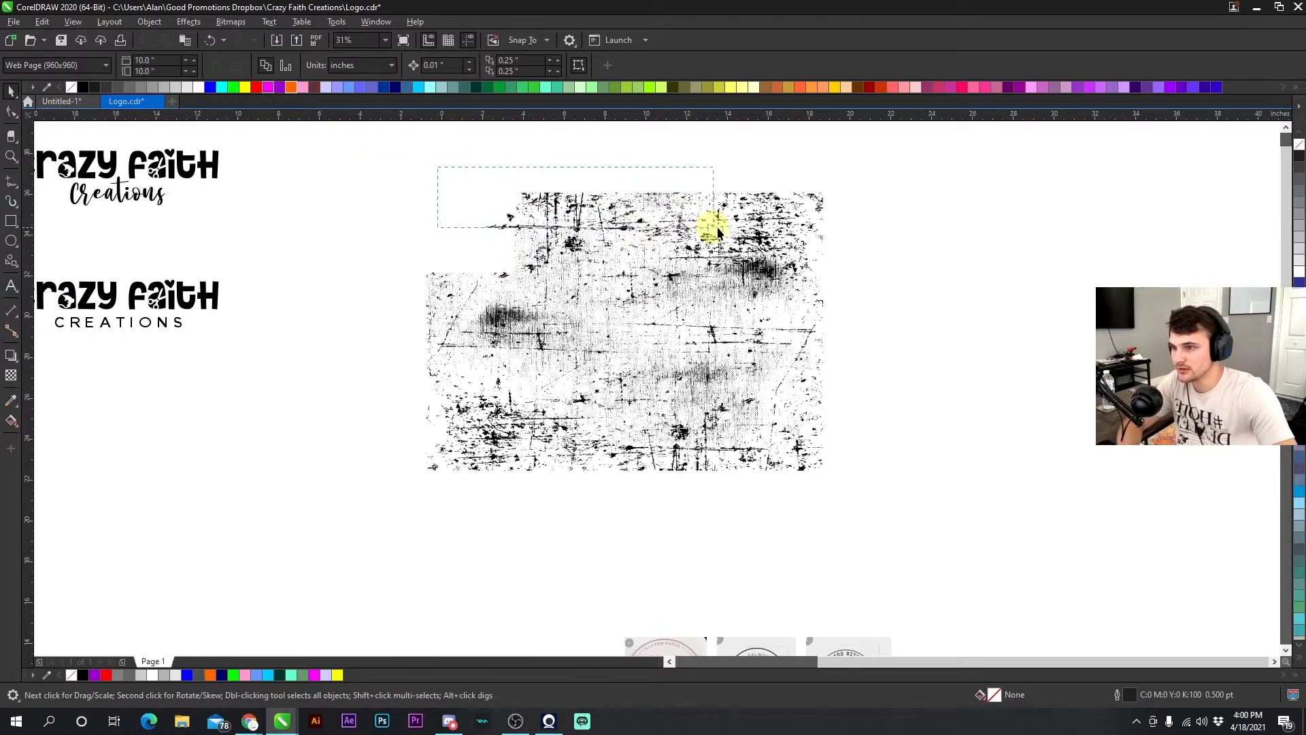
pyautogui.moveTo(865, 231); pyautogui.dragTo(865, 231)
pyautogui.press('Delete')
pyautogui.moveTo(889, 399); pyautogui.dragTo(785, 496)
pyautogui.press('Delete')
pyautogui.moveTo(863, 511); pyautogui.dragTo(612, 443)
pyautogui.press('Delete')
pyautogui.moveTo(670, 516); pyautogui.dragTo(578, 375)
pyautogui.press('Delete')
pyautogui.click(676, 449)
pyautogui.press('Delete')
pyautogui.press('Delete')
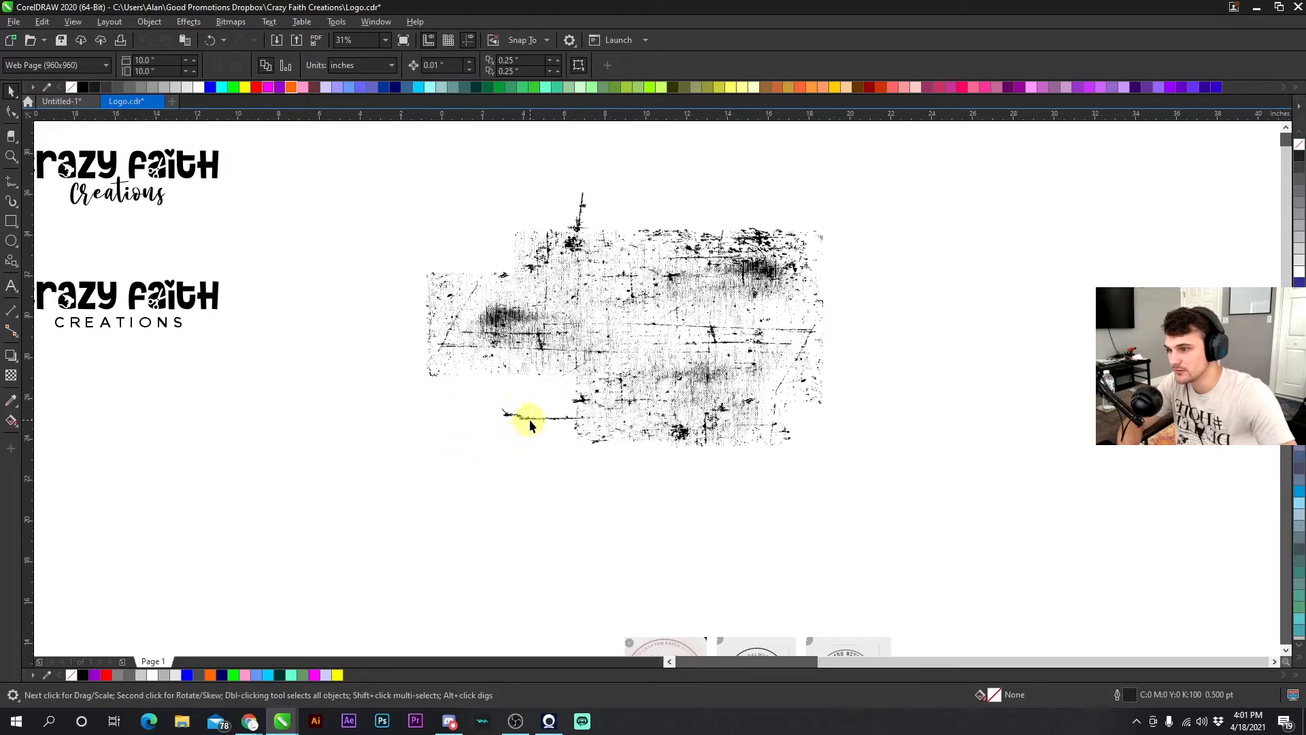
# - Delete the remaining stray lines at the lower left, left edge and top of the texture
pyautogui.click(531, 416)
pyautogui.press('Delete')
pyautogui.moveTo(394, 379); pyautogui.dragTo(447, 248)
pyautogui.press('Delete')
pyautogui.click(583, 219)
pyautogui.press('Delete')
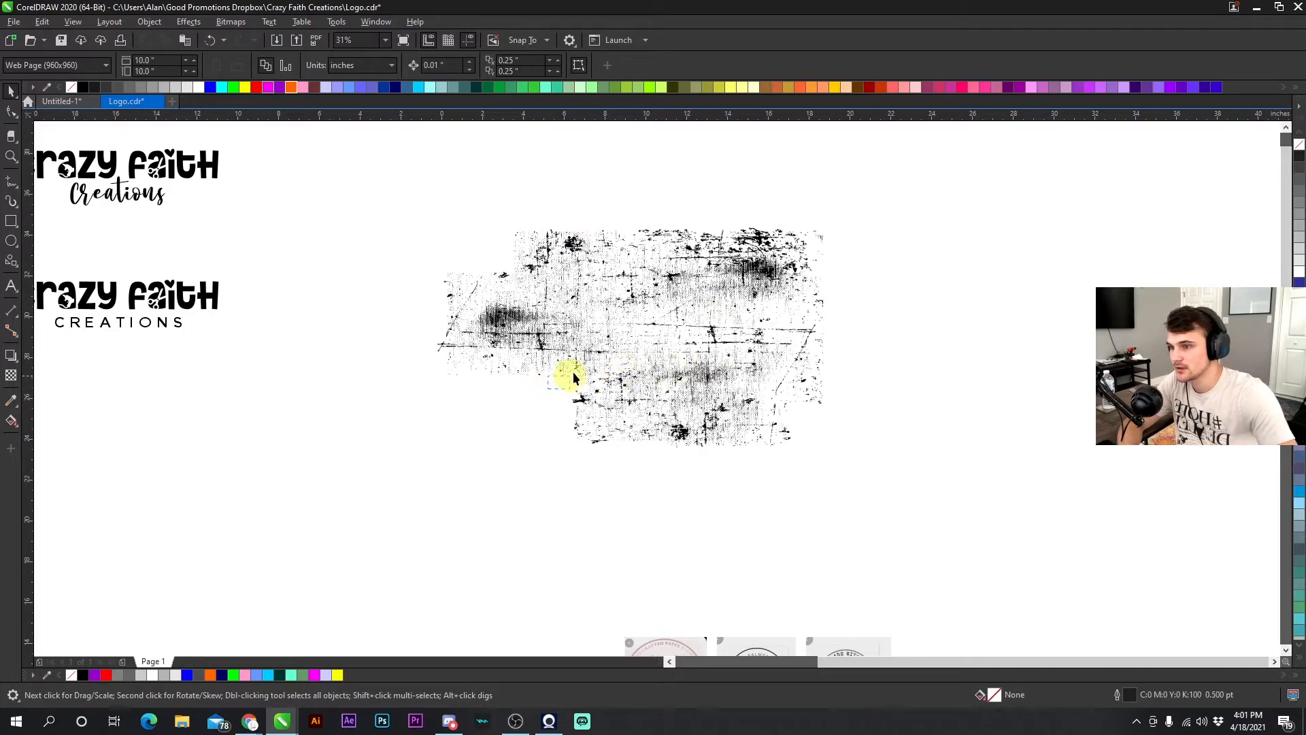
# - Select all remaining texture fragments and group them into one object
pyautogui.moveTo(746, 294); pyautogui.dragTo(761, 292)
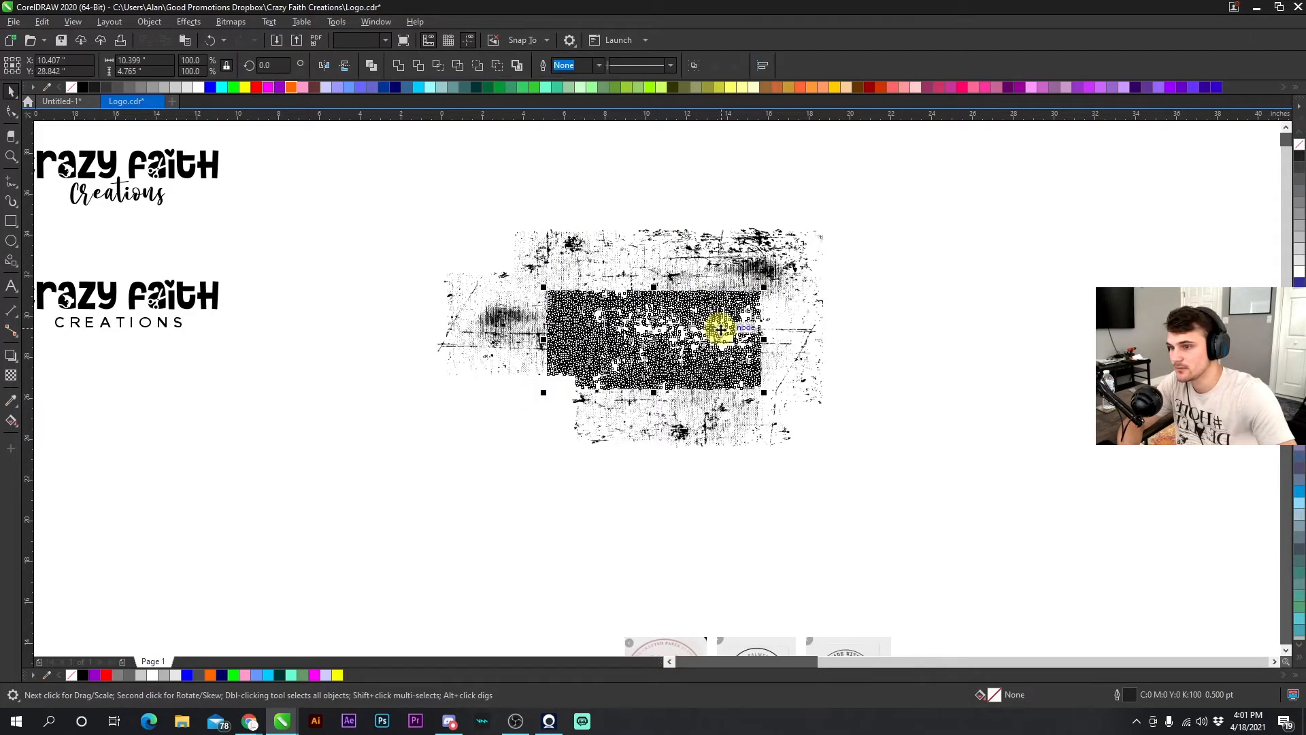
pyautogui.click(930, 277)
pyautogui.moveTo(931, 464); pyautogui.dragTo(388, 193)
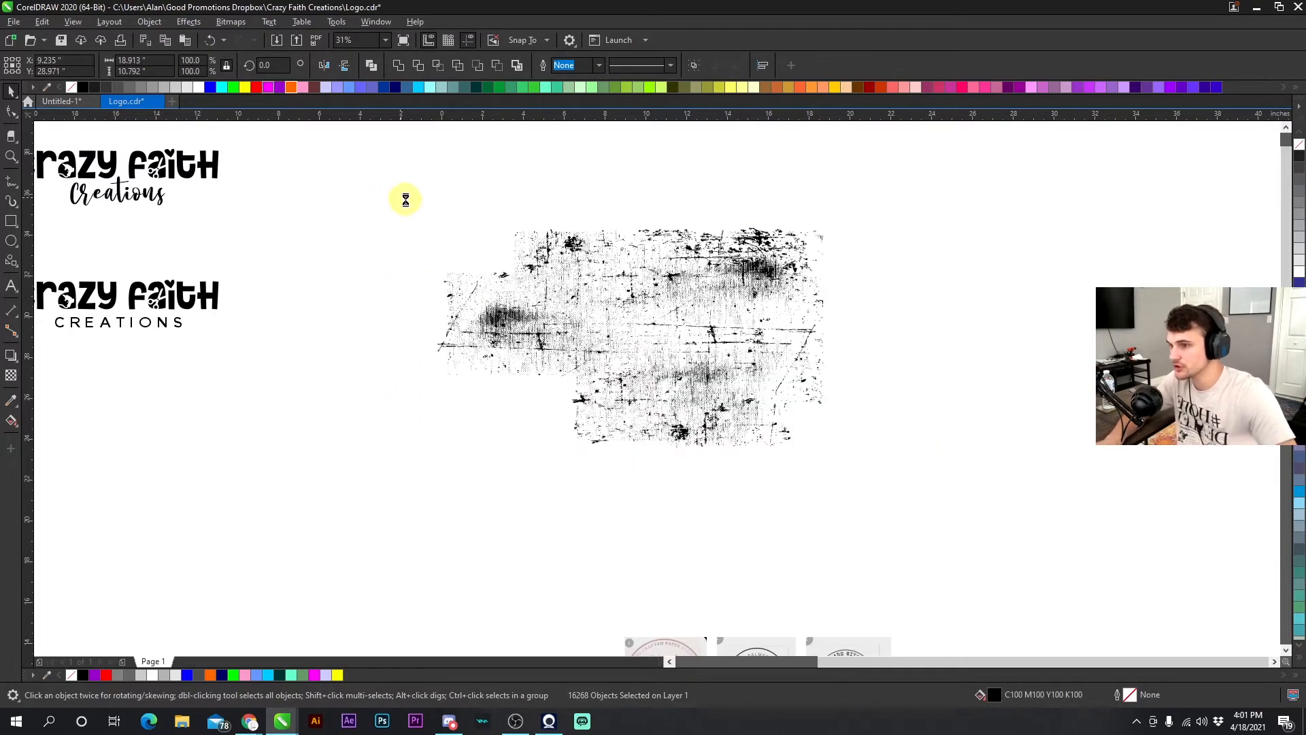
pyautogui.click(410, 210)
# - Save the document
pyautogui.scroll(-2, 657, 395)
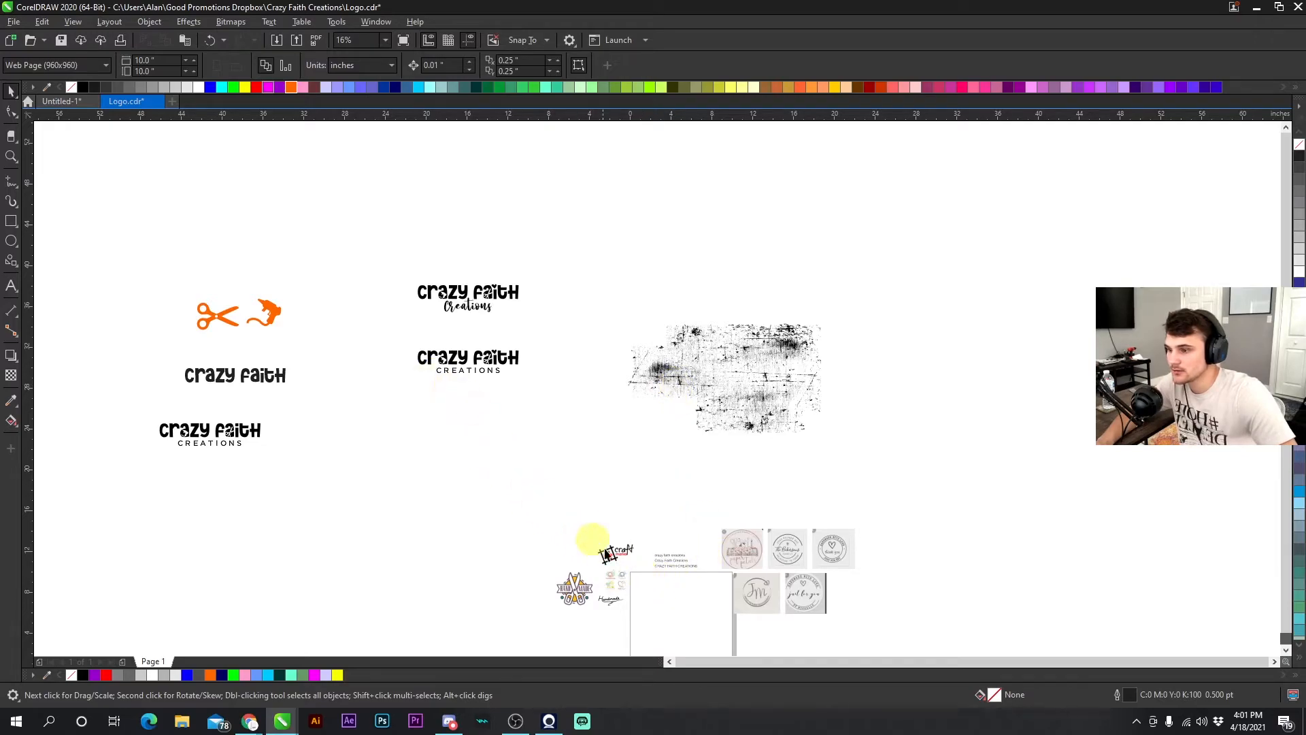
pyautogui.scroll(-1, 663, 577)
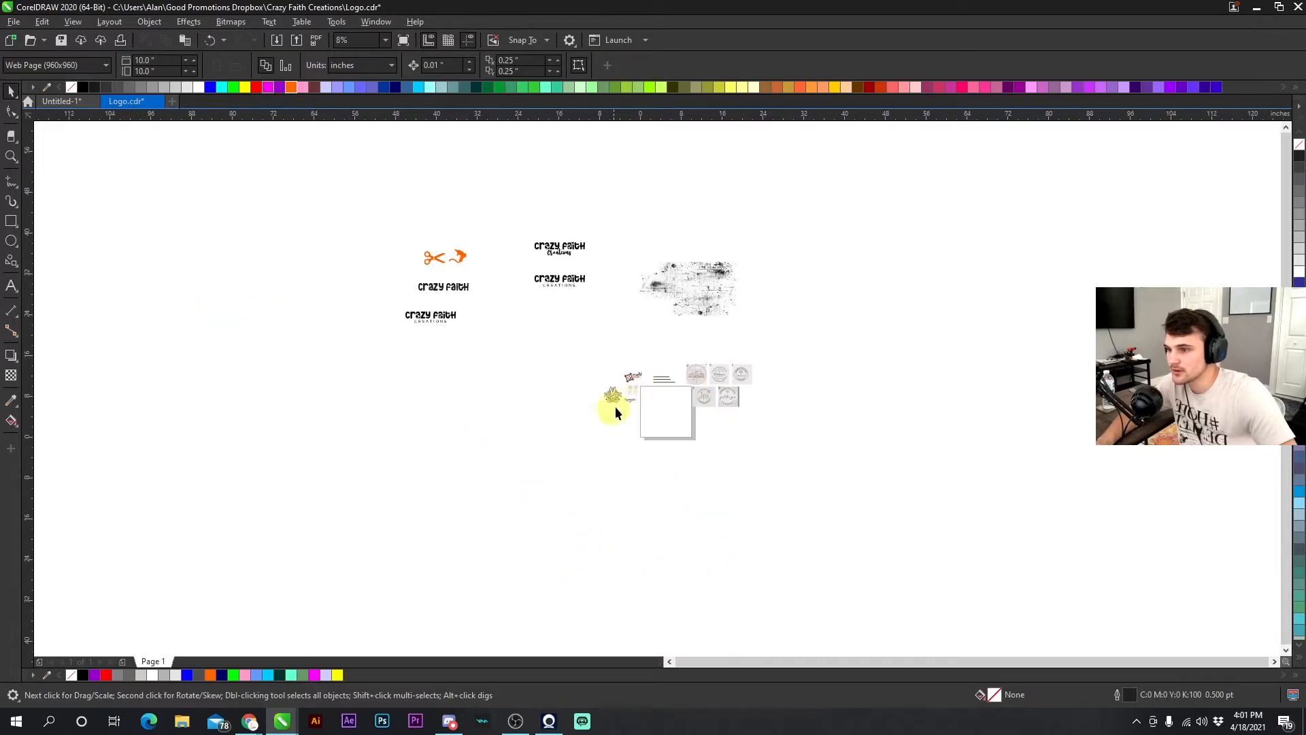
pyautogui.scroll(2, 637, 387)
pyautogui.scroll(-2, 655, 388)
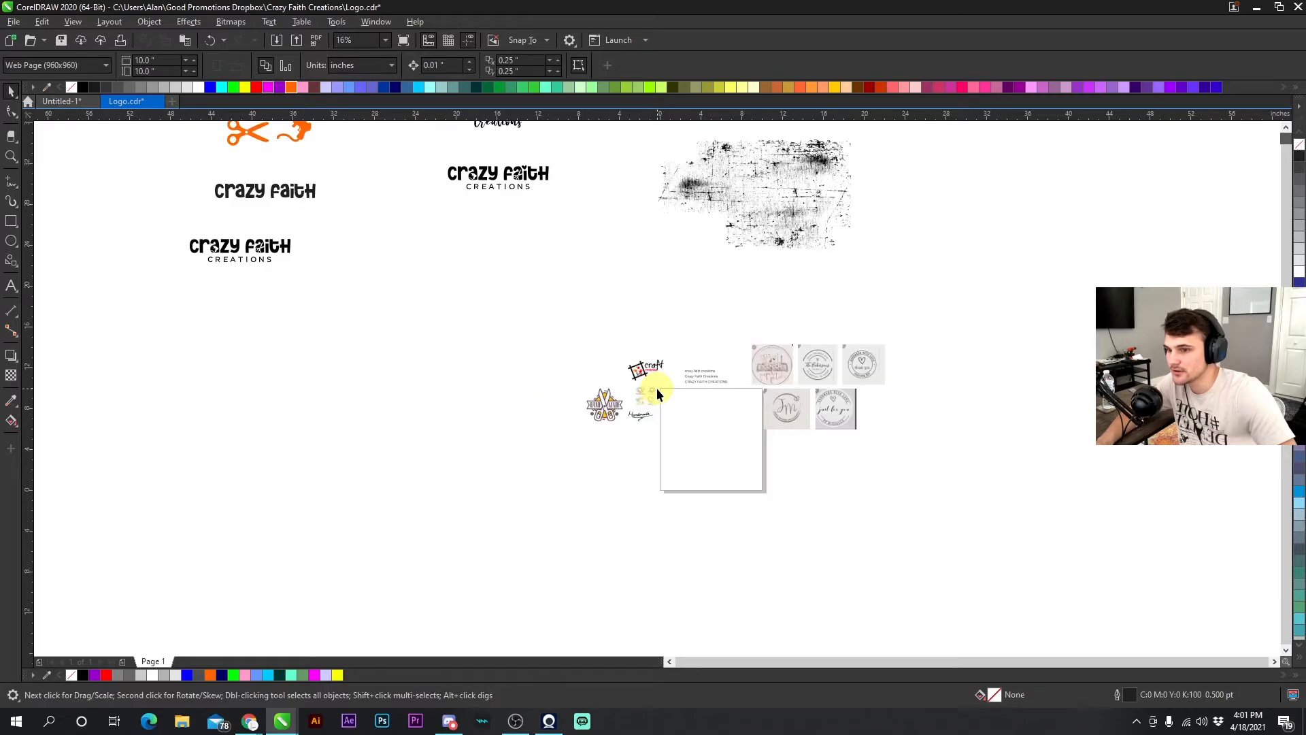
pyautogui.scroll(-2, 671, 430)
pyautogui.scroll(4, 663, 387)
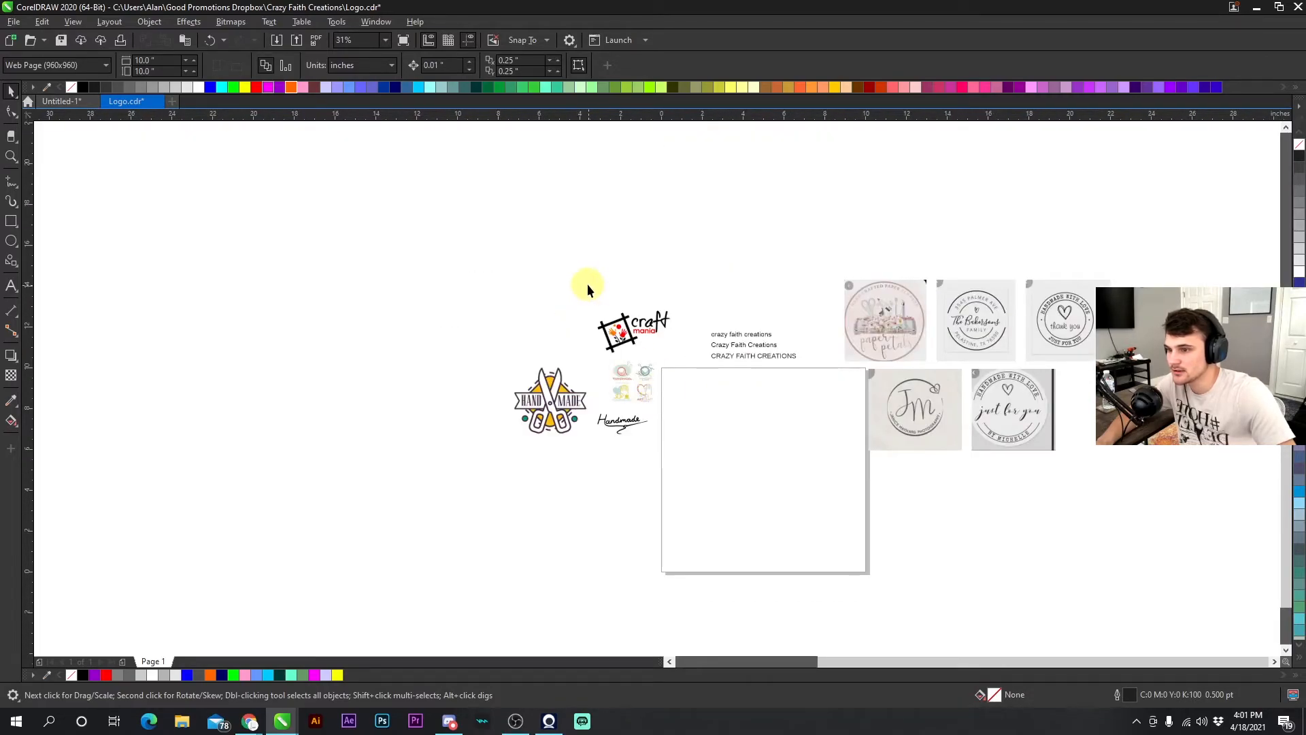
pyautogui.scroll(-1, 655, 389)
pyautogui.scroll(-1, 654, 387)
pyautogui.scroll(1, 655, 387)
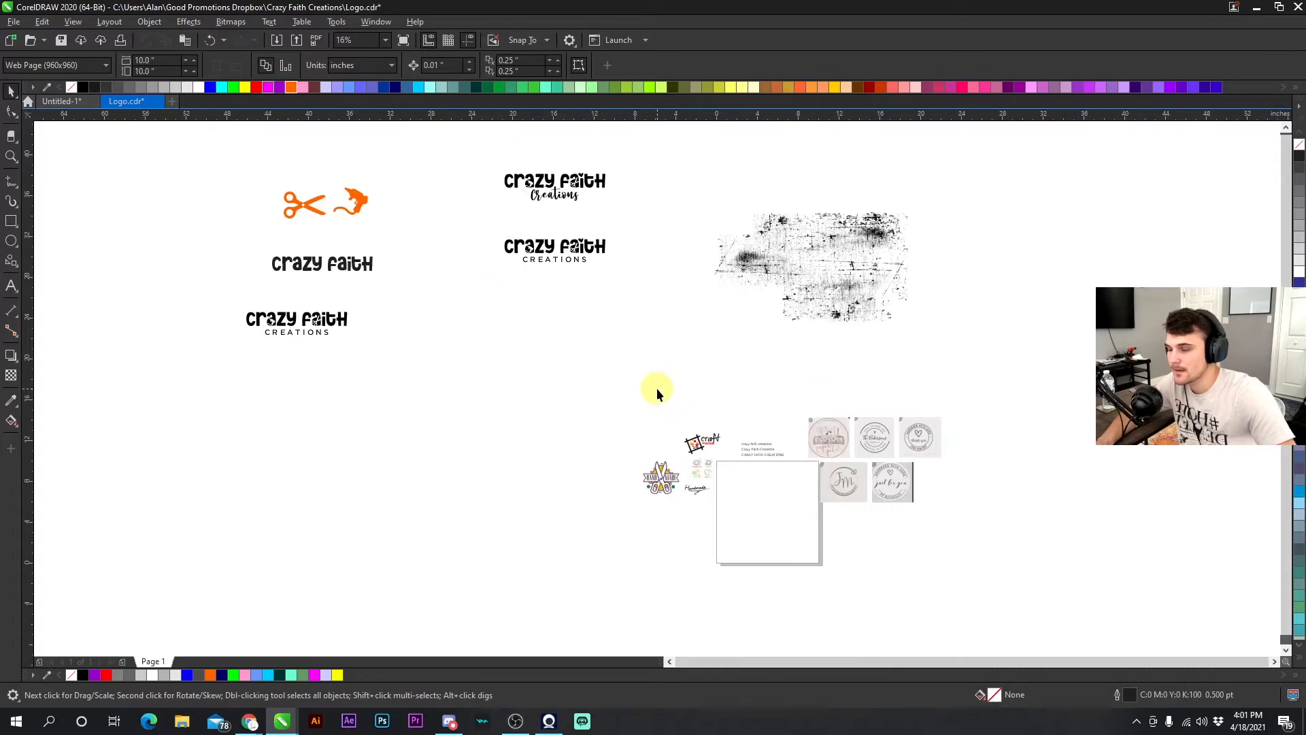
pyautogui.click(61, 40)
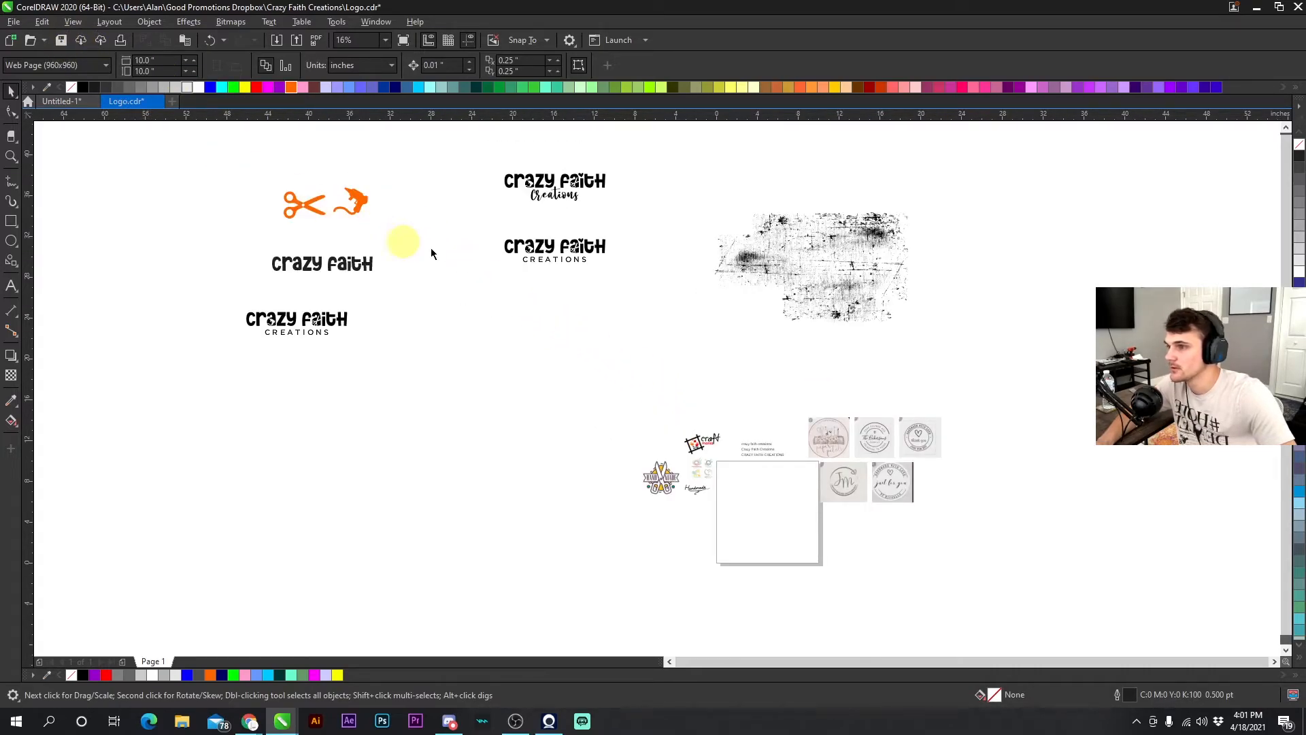
# - Move the distress texture group over the Crazy Faith logo with the spaced CREATIONS subtitle
pyautogui.click(754, 271)
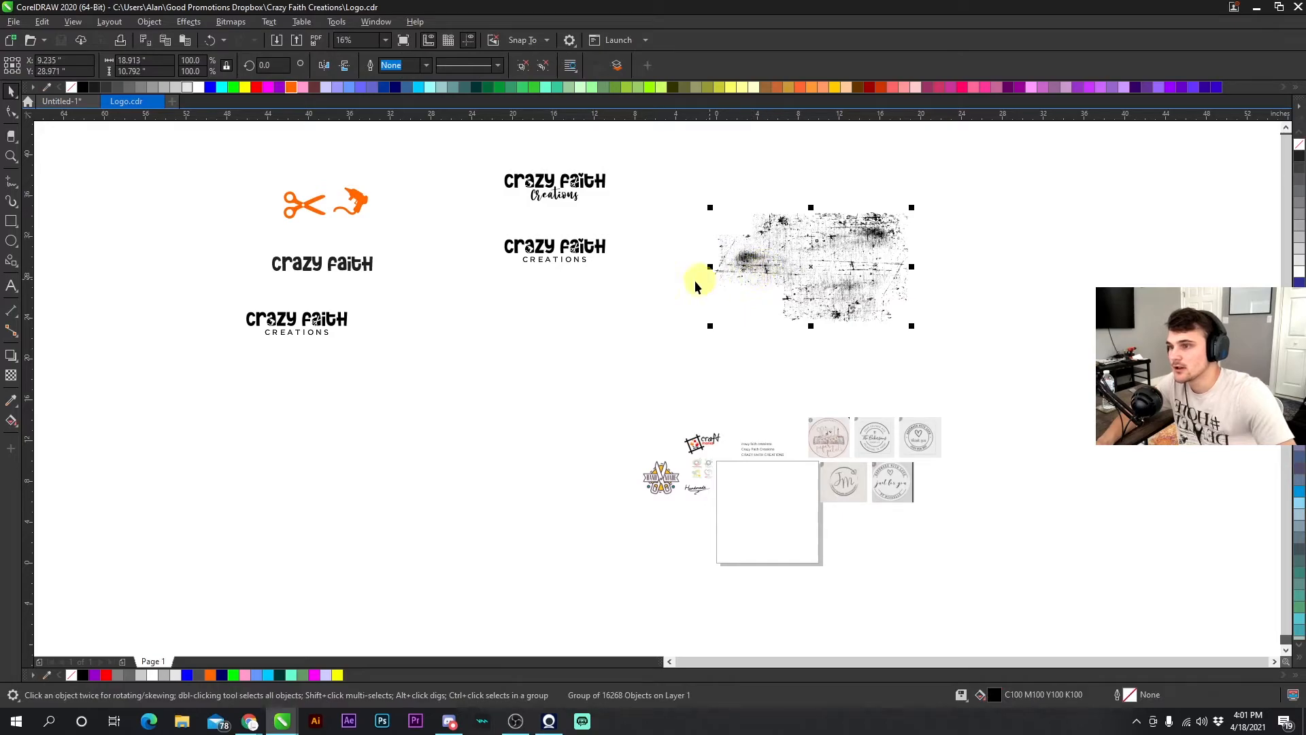
pyautogui.click(670, 276)
pyautogui.moveTo(759, 269); pyautogui.dragTo(548, 236)
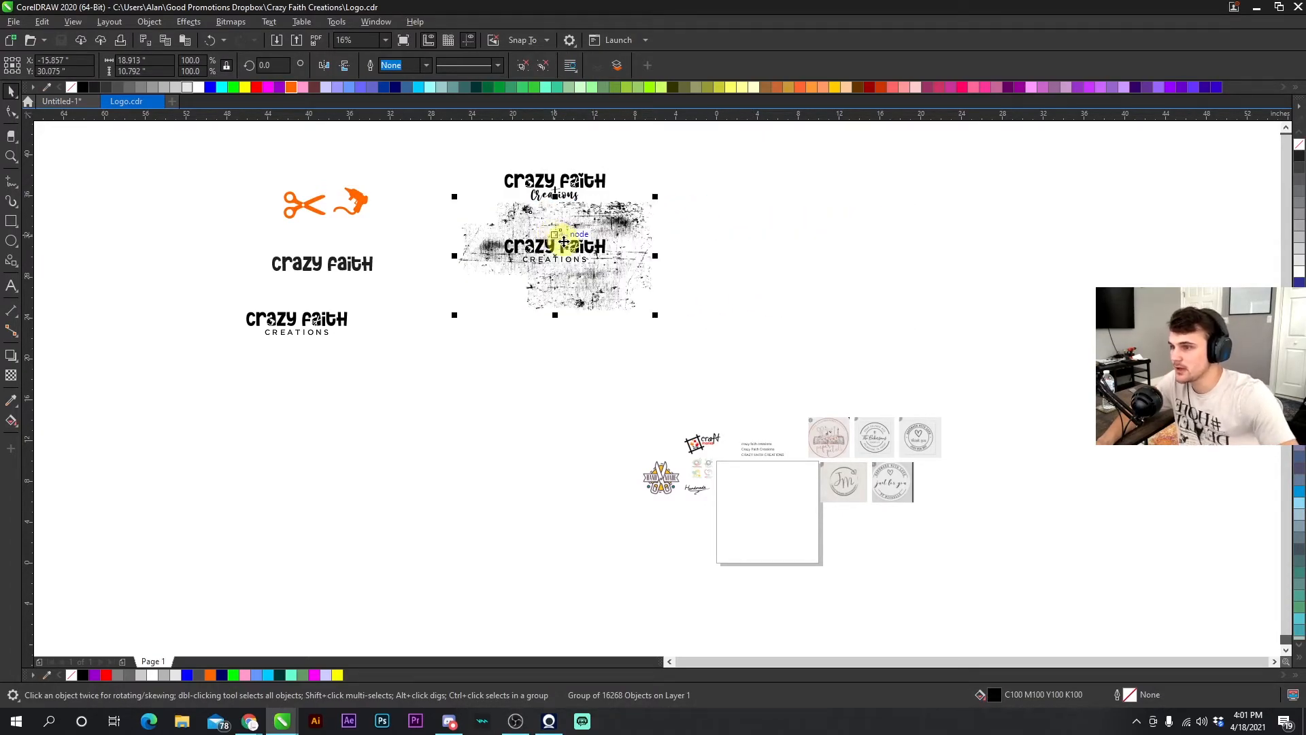
# - Reselect the distress texture group covering the logo
pyautogui.scroll(2, 657, 387)
pyautogui.scroll(2, 653, 388)
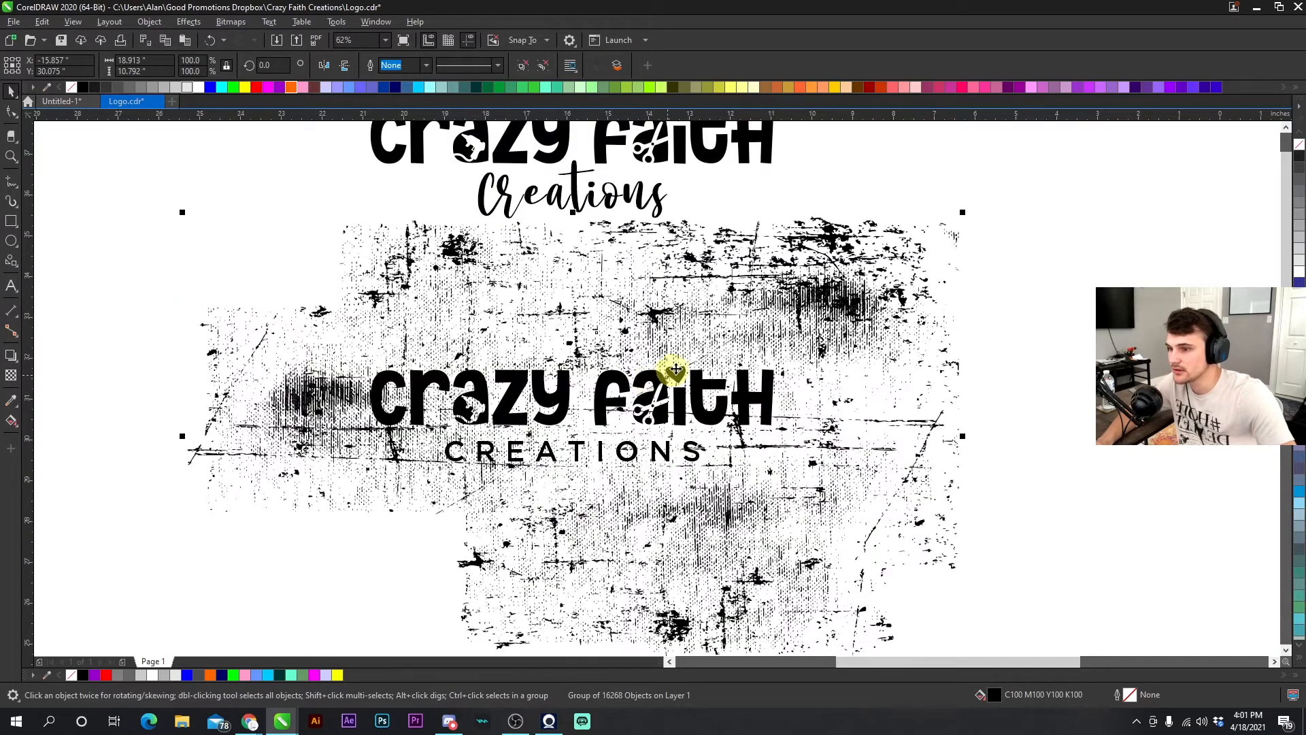
pyautogui.click(848, 197)
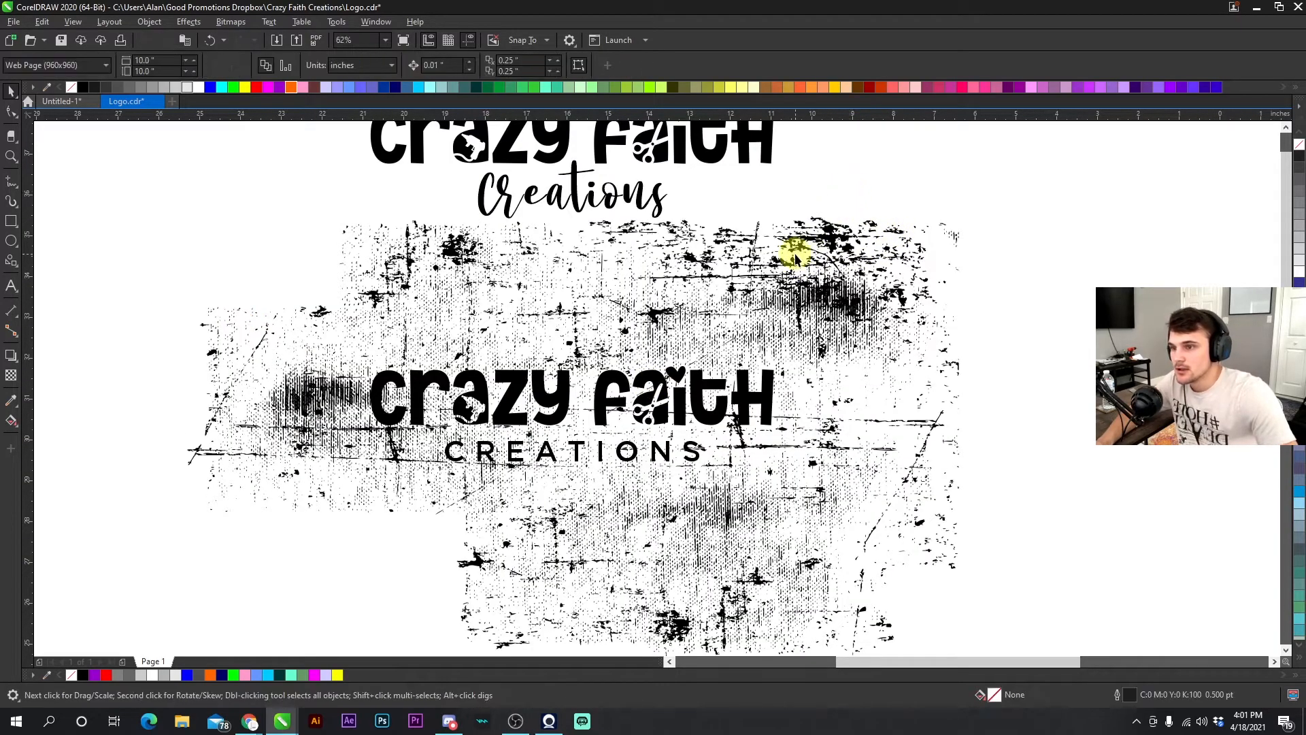
pyautogui.click(825, 221)
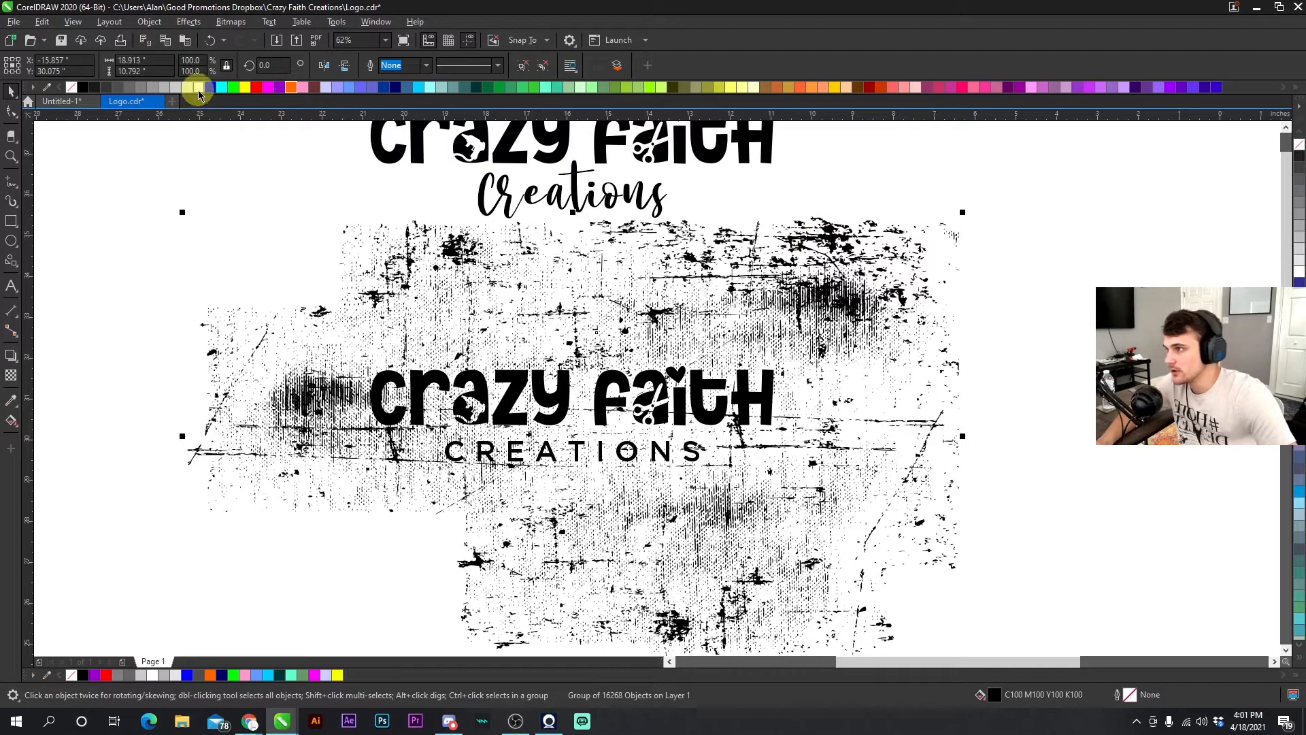
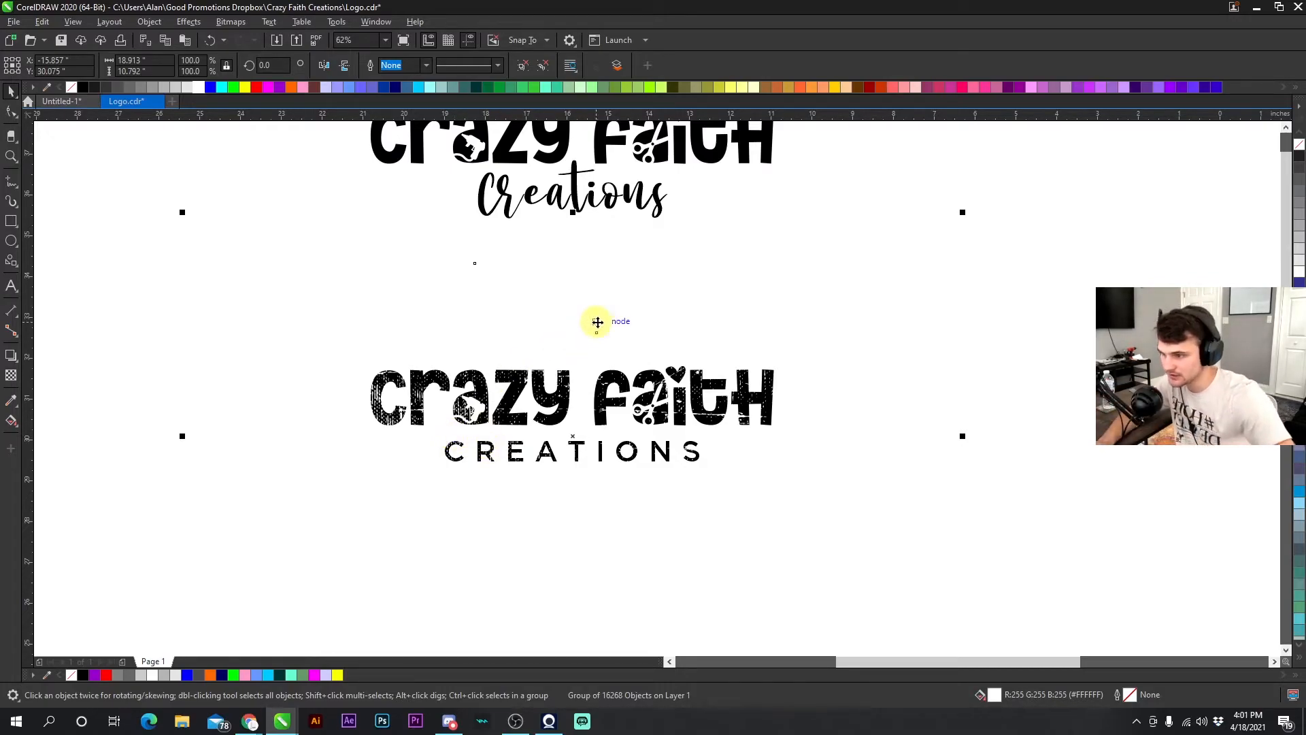
# - Scale the distress texture group down to about 61% and move it over the spaced CREATIONS logo
pyautogui.moveTo(607, 318); pyautogui.dragTo(572, 299)
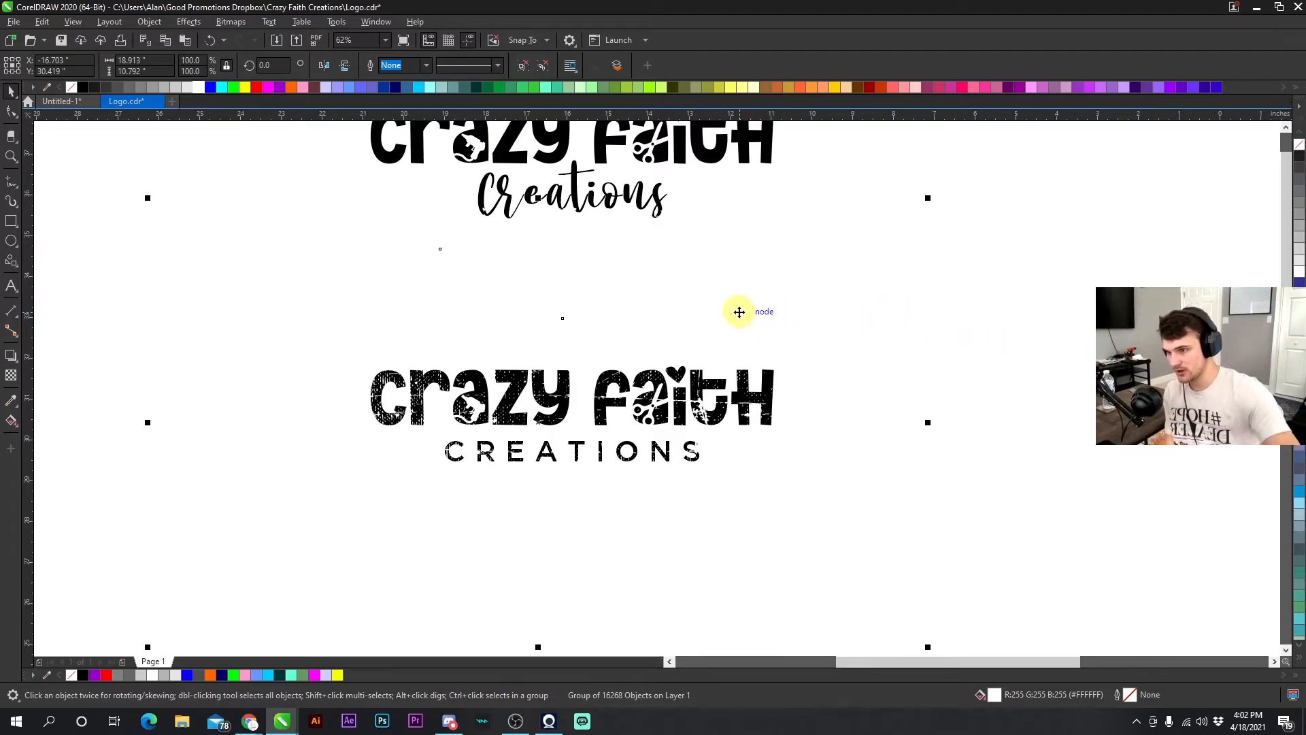
pyautogui.scroll(-2, 660, 383)
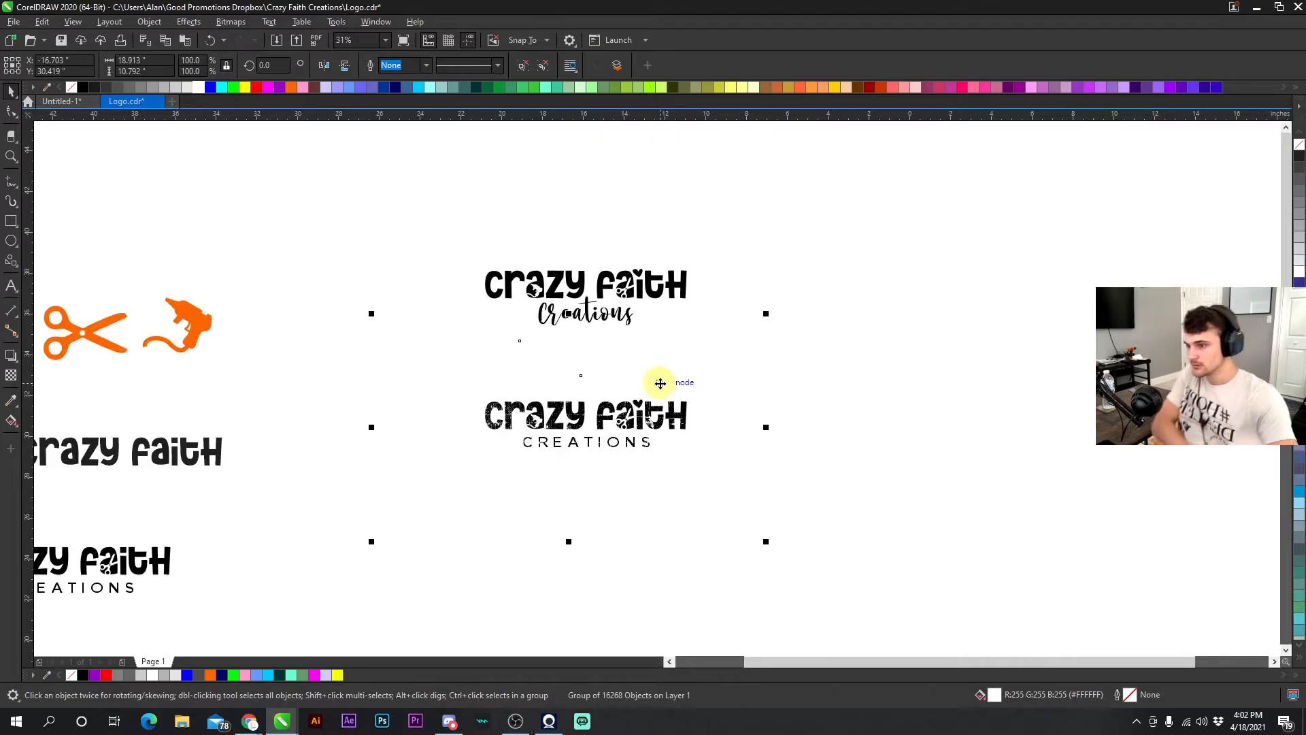
pyautogui.moveTo(766, 314); pyautogui.dragTo(691, 335)
pyautogui.moveTo(600, 374); pyautogui.dragTo(622, 371)
pyautogui.click(789, 386)
pyautogui.scroll(1, 565, 452)
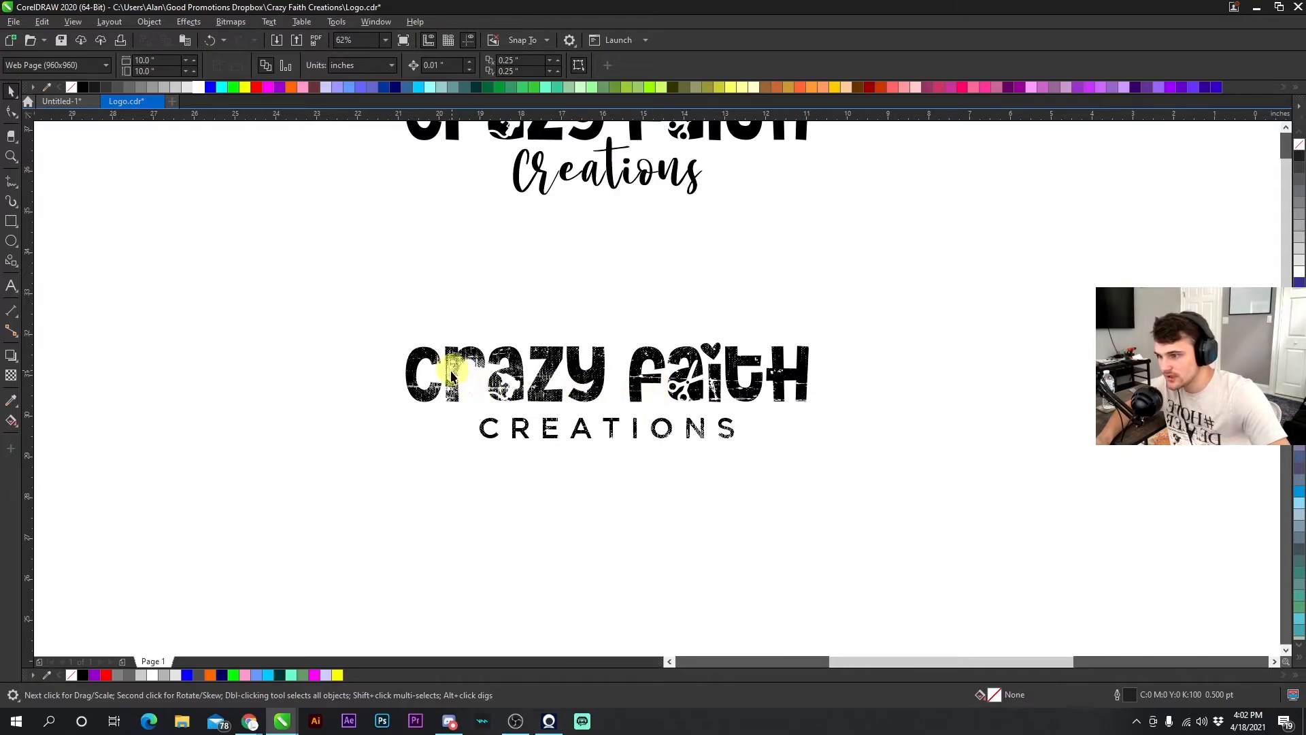
pyautogui.moveTo(610, 294); pyautogui.dragTo(621, 306)
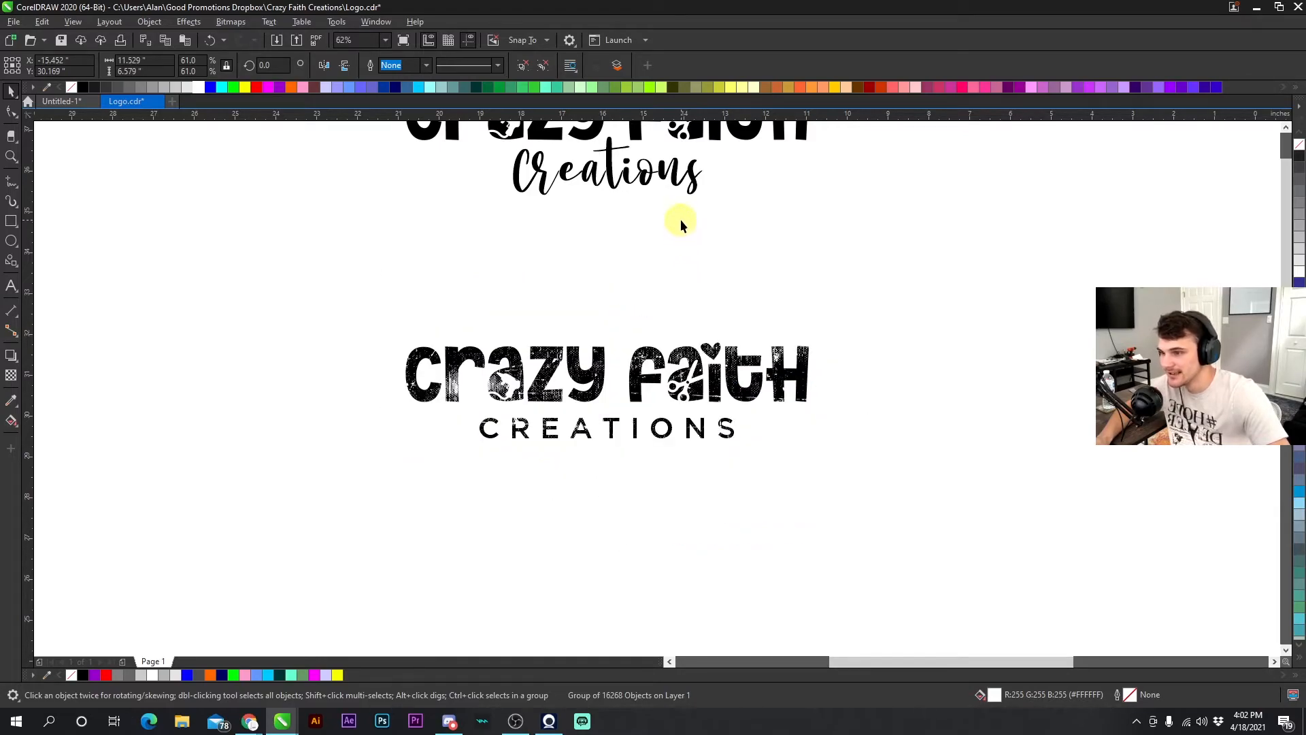
# - Enlarge the texture group to about 69.2% and reposition it to cover the logo
pyautogui.click(681, 220)
pyautogui.click(606, 313)
pyautogui.moveTo(385, 547); pyautogui.dragTo(325, 580)
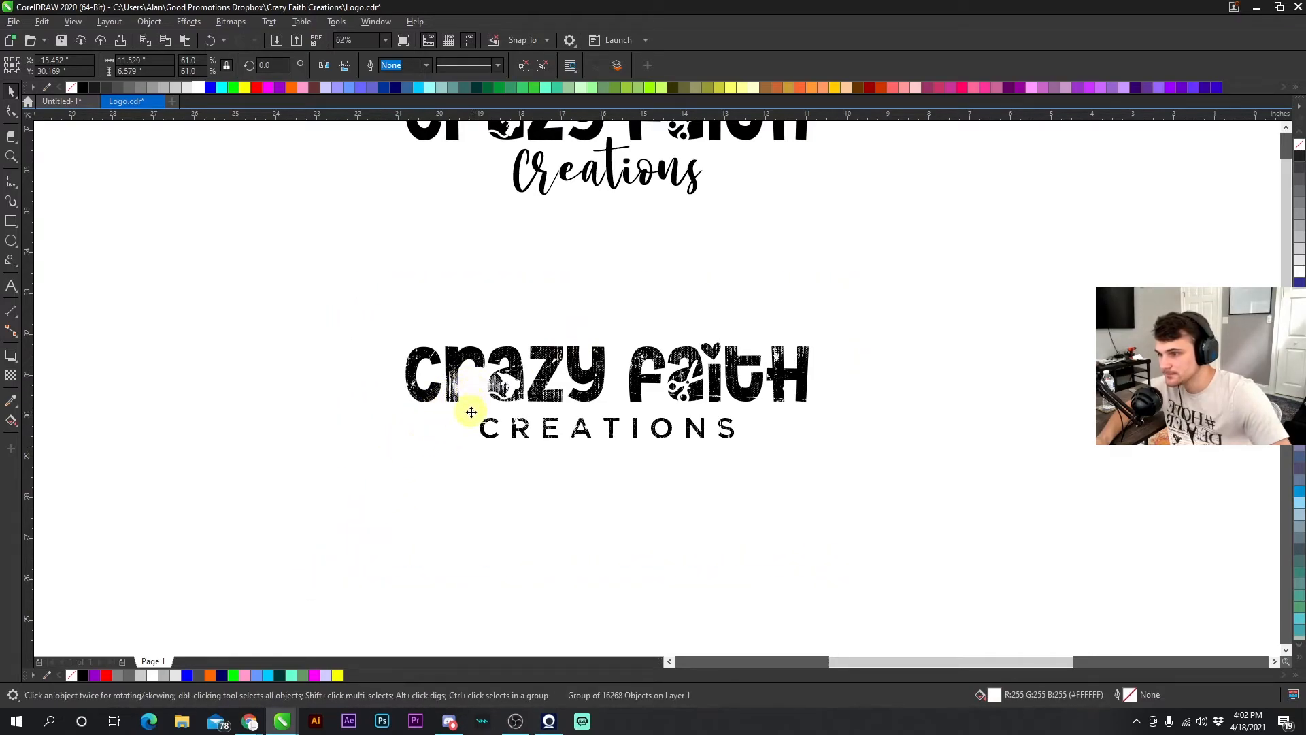
pyautogui.click(408, 229)
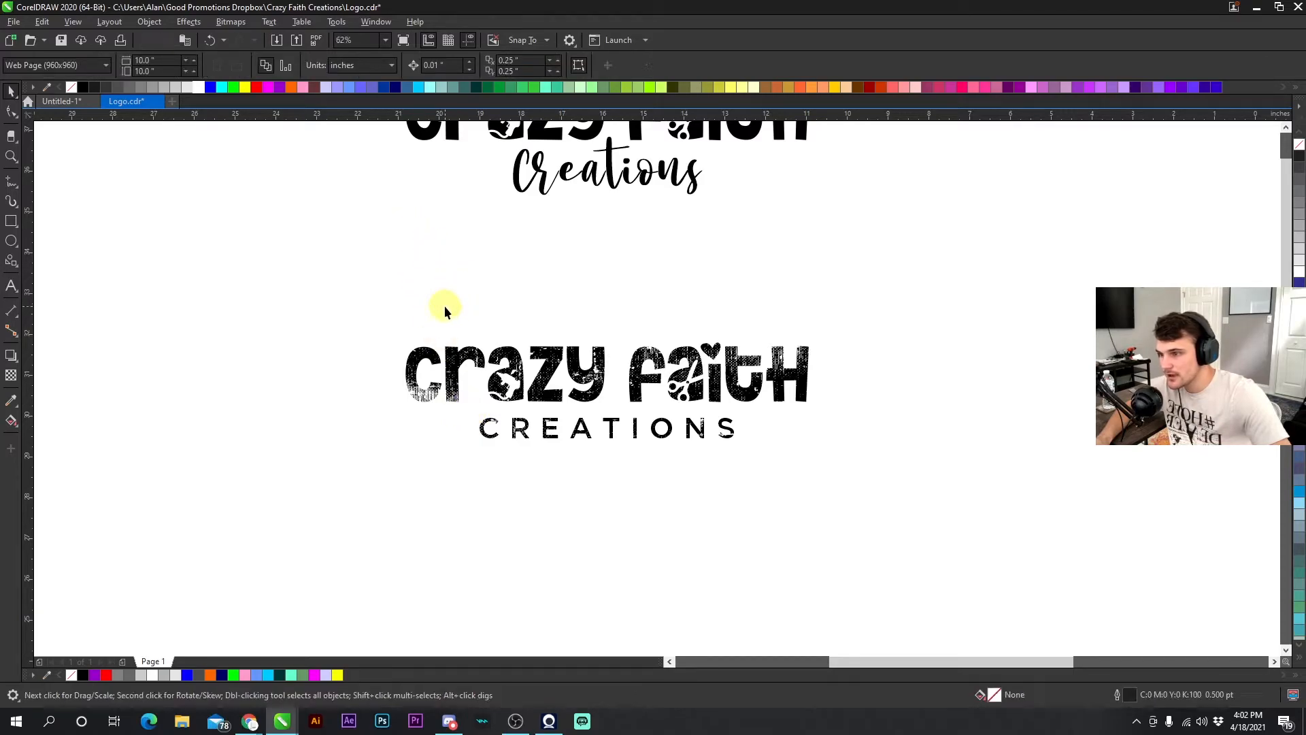
pyautogui.click(455, 324)
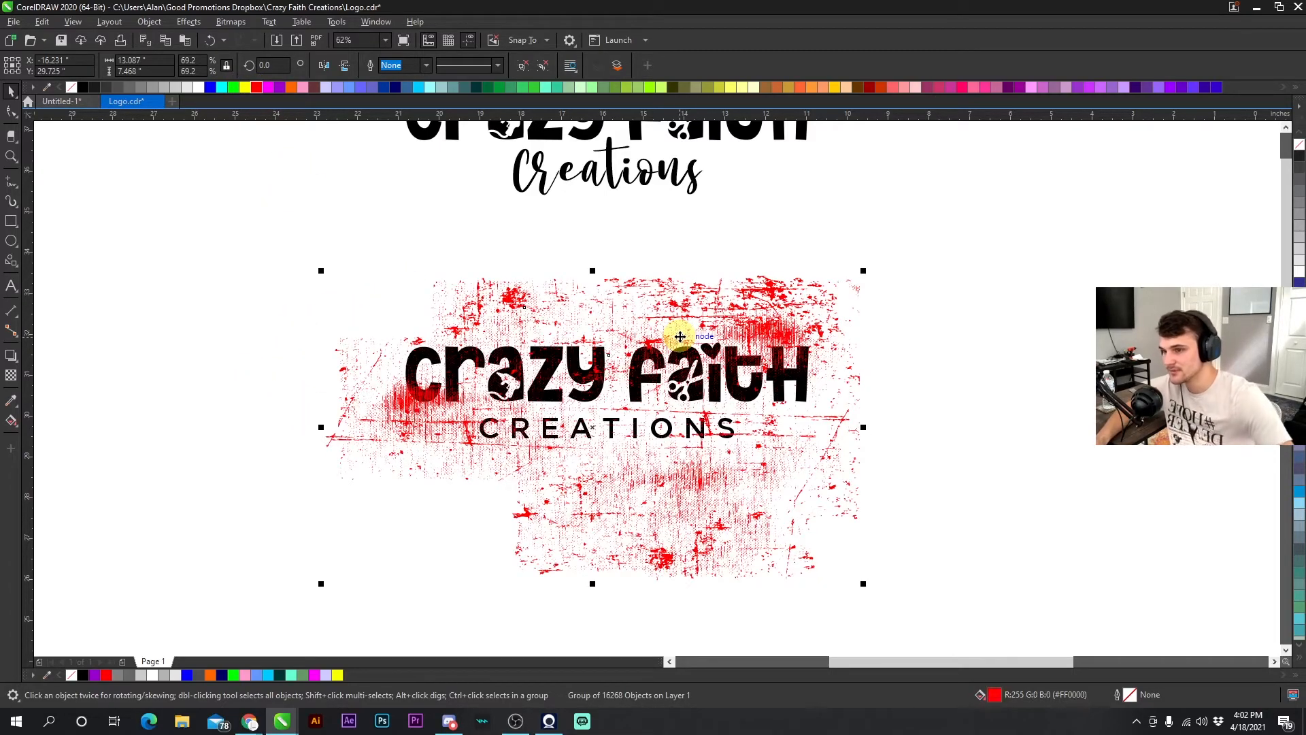
pyautogui.moveTo(649, 328); pyautogui.dragTo(602, 316)
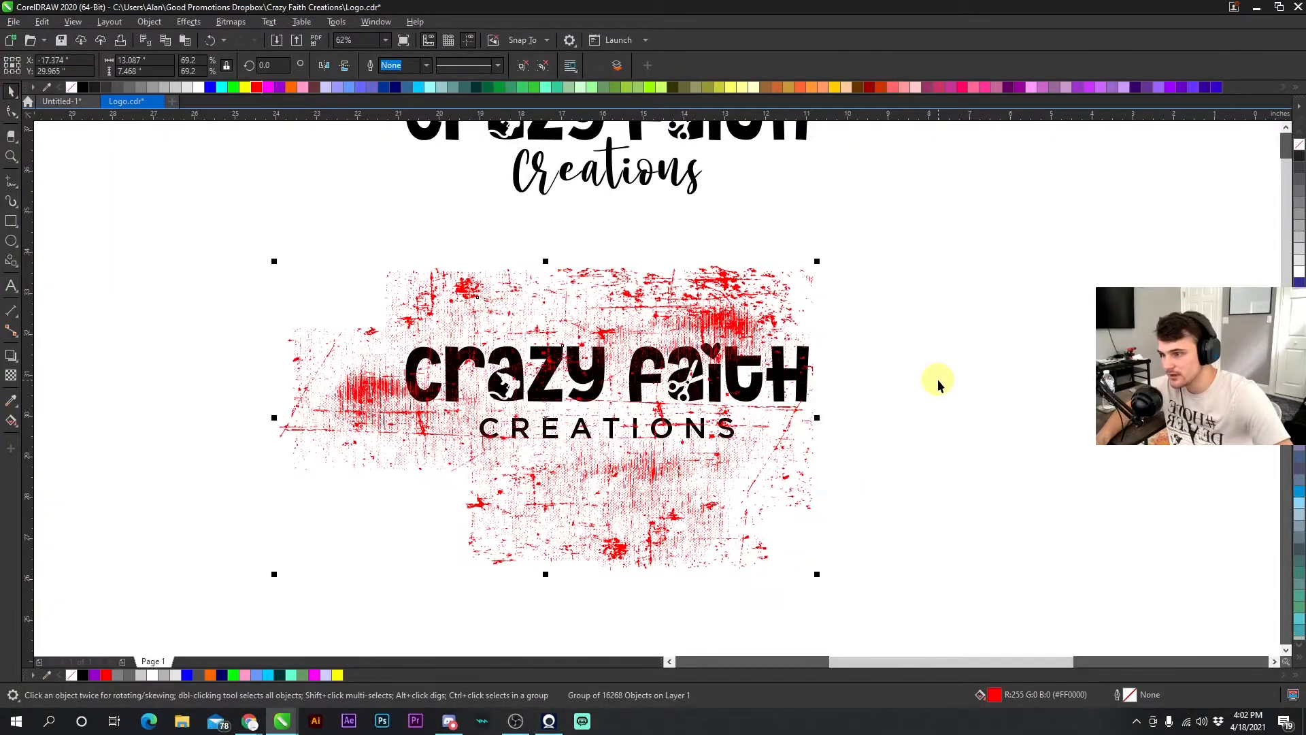
# - Nudge the texture group slightly into place over the logo
pyautogui.click(937, 379)
pyautogui.click(704, 309)
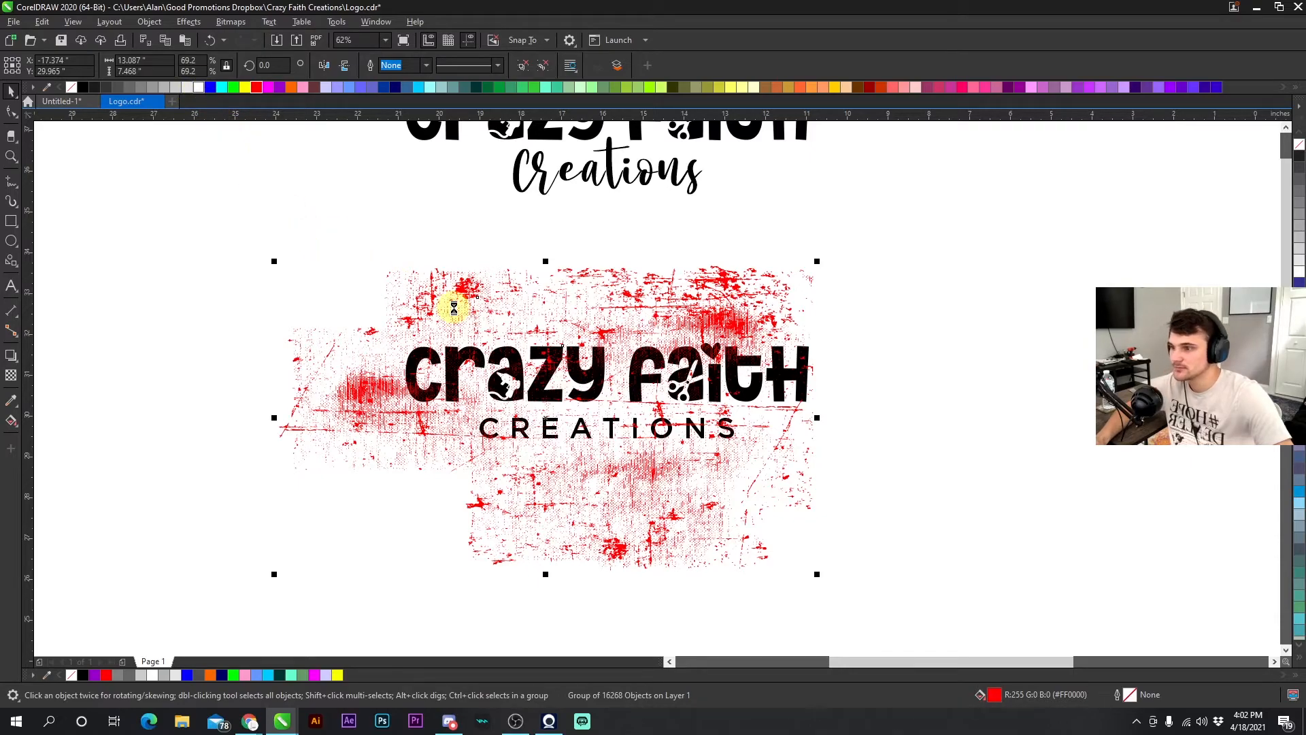
pyautogui.click(310, 221)
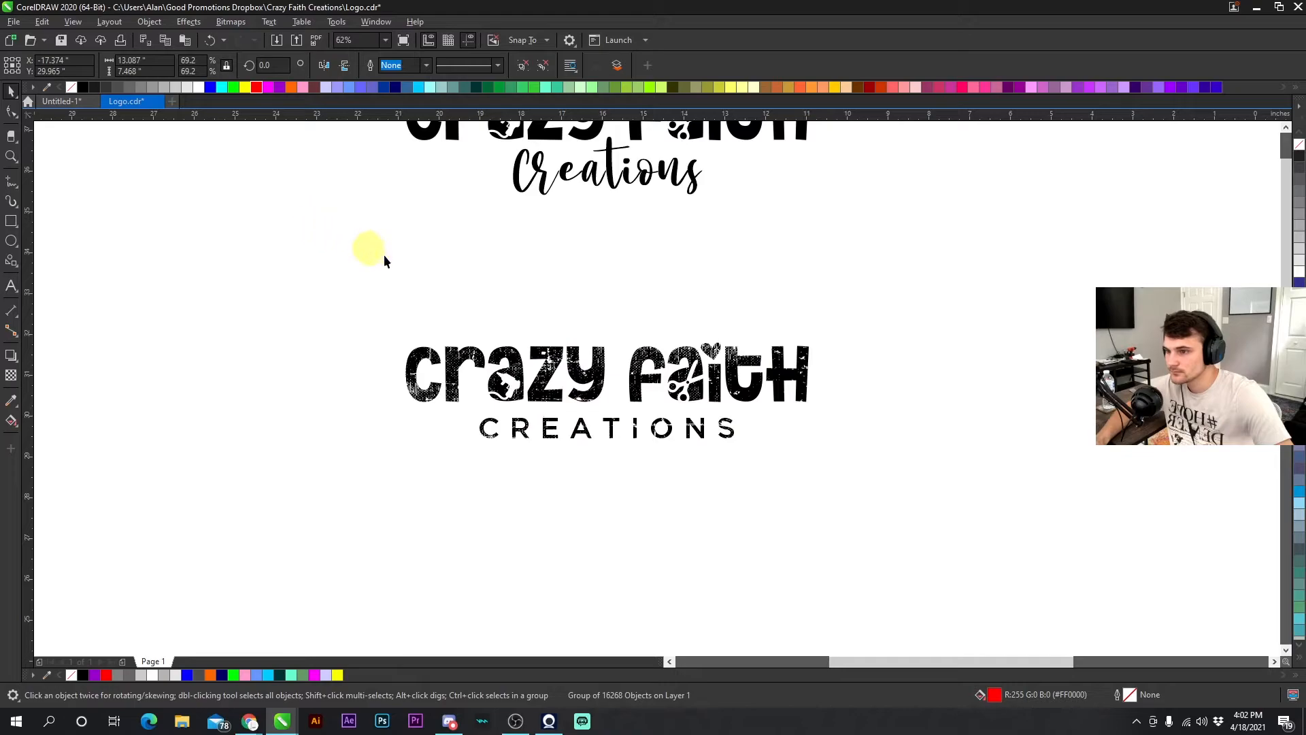
pyautogui.click(512, 302)
pyautogui.moveTo(512, 300); pyautogui.dragTo(513, 299)
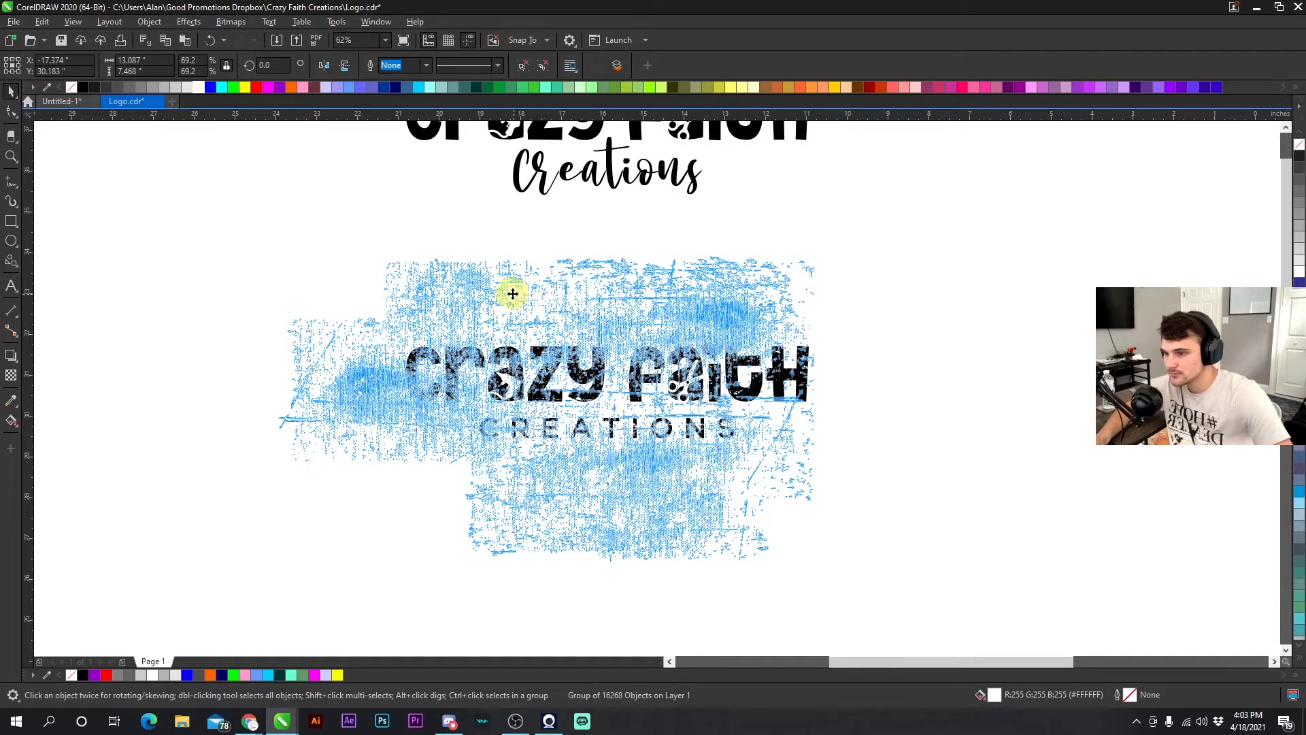
pyautogui.moveTo(513, 294); pyautogui.dragTo(514, 294)
pyautogui.click(879, 389)
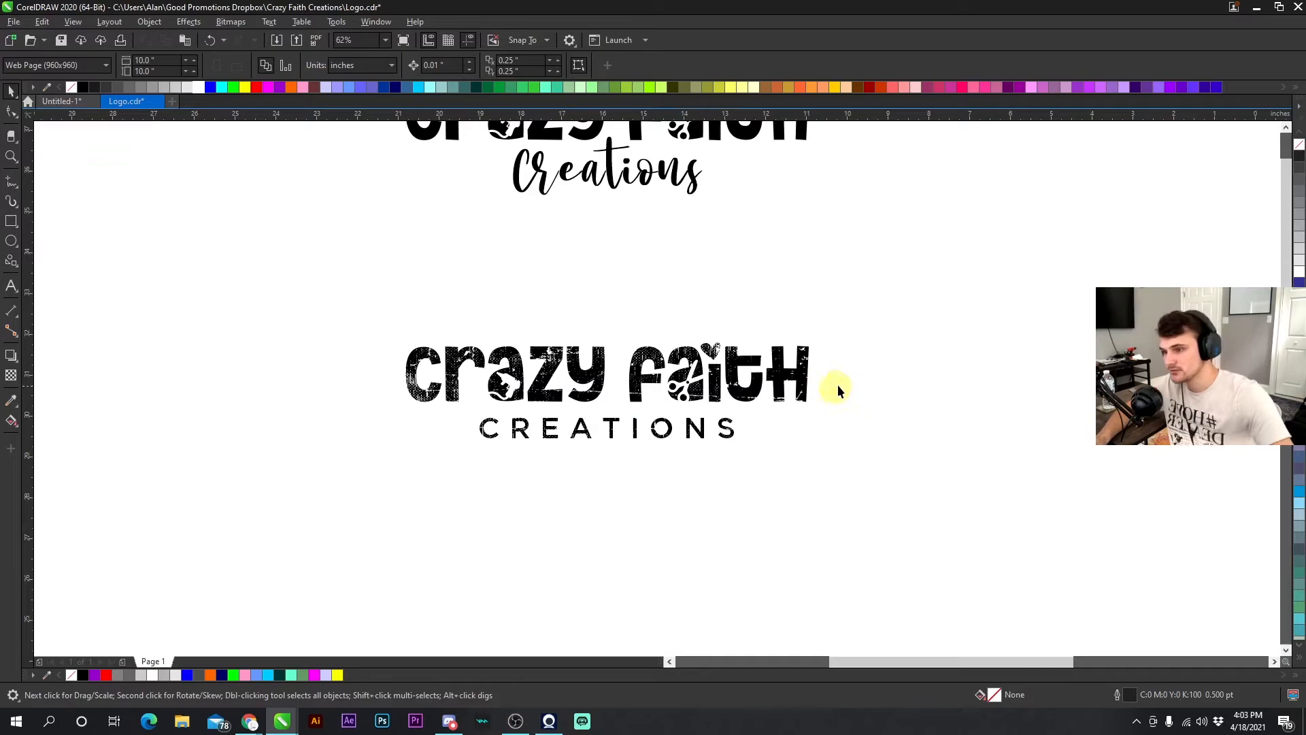
pyautogui.click(697, 277)
pyautogui.rightClick(696, 276)
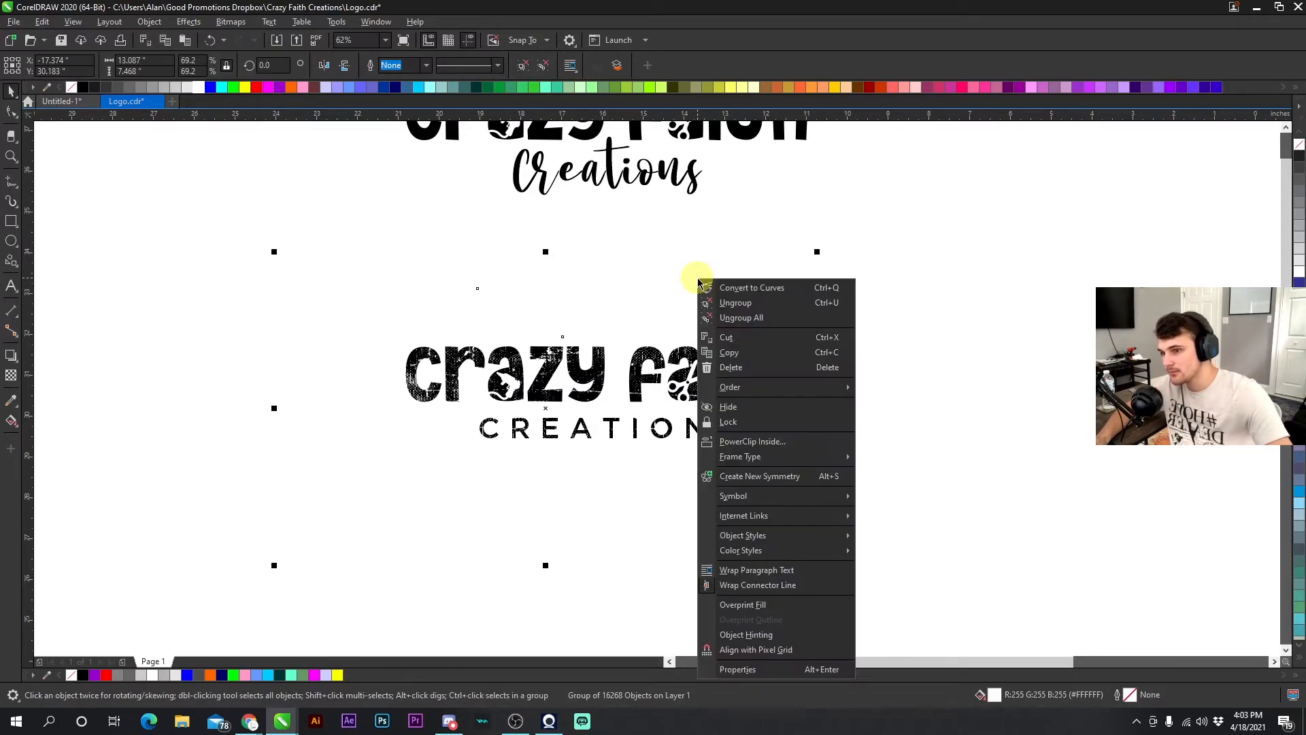
pyautogui.click(956, 318)
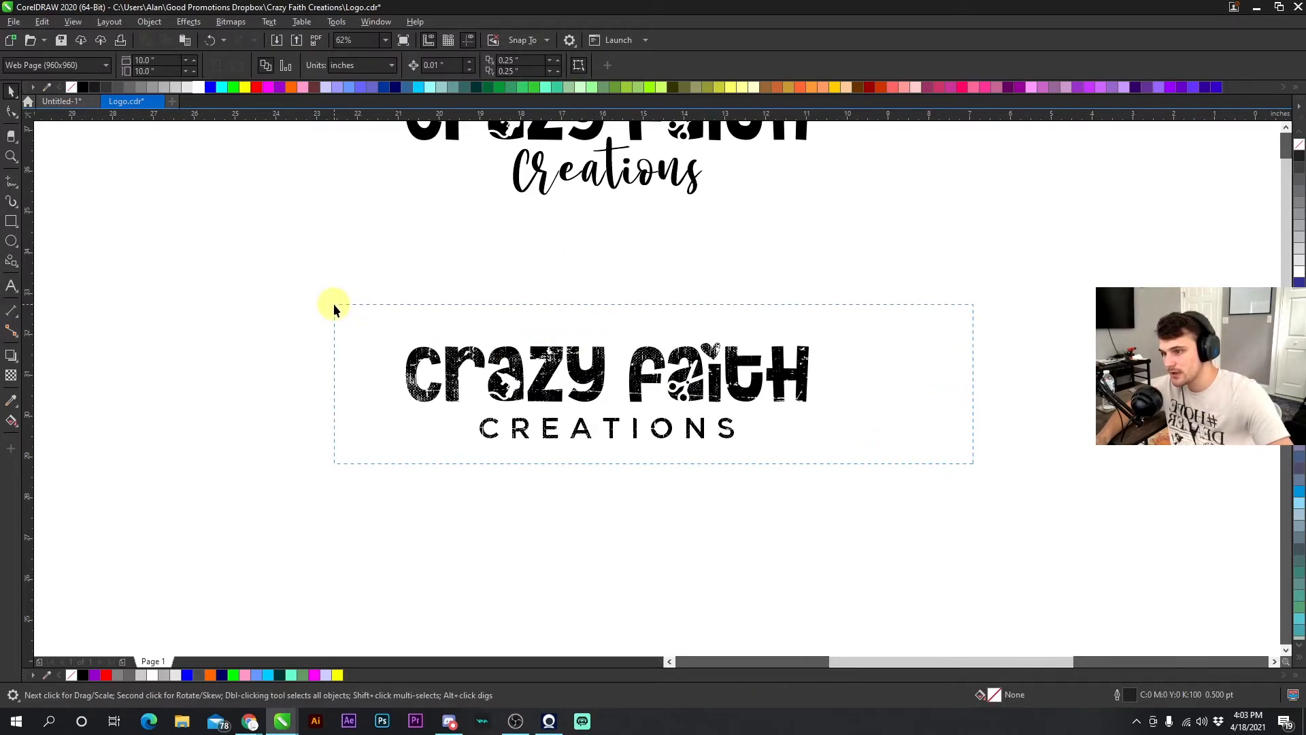
pyautogui.moveTo(334, 305); pyautogui.dragTo(336, 306)
pyautogui.click(960, 362)
pyautogui.click(802, 384)
pyautogui.click(850, 381)
pyautogui.click(795, 373)
pyautogui.click(828, 382)
pyautogui.click(795, 376)
pyautogui.click(805, 303)
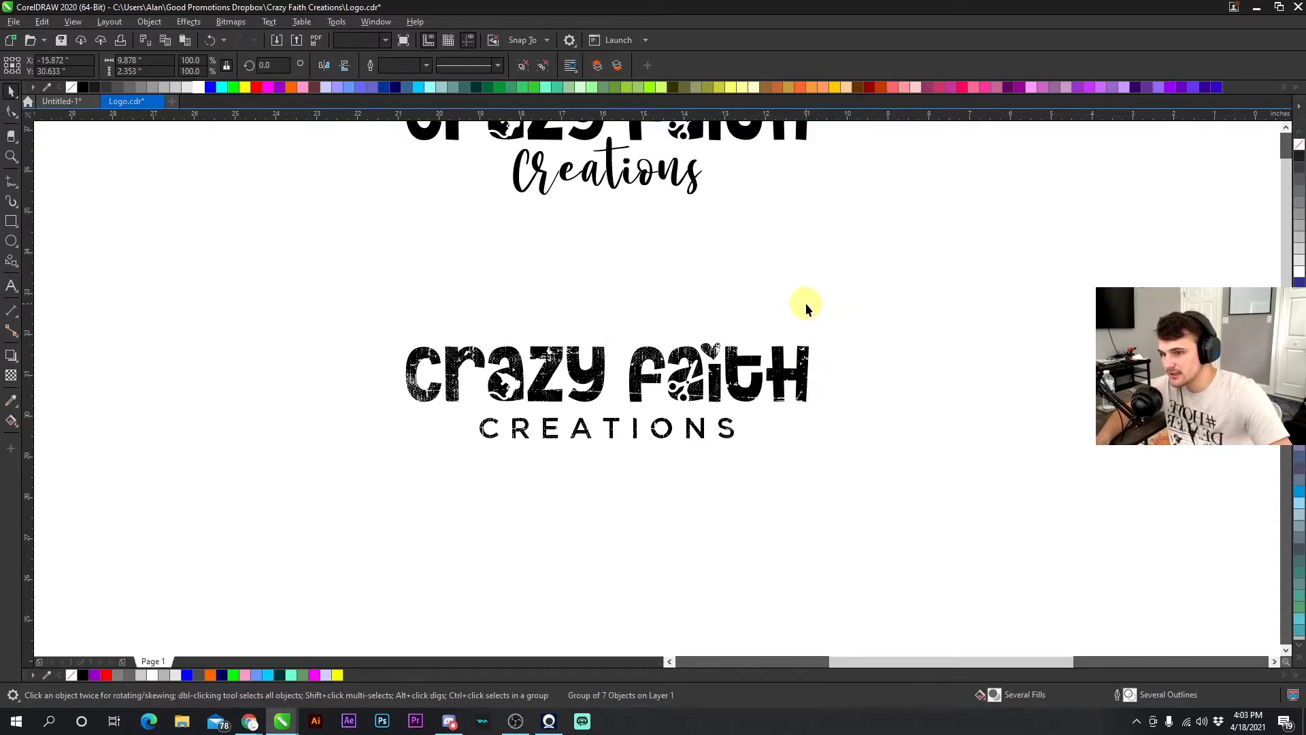
pyautogui.click(719, 292)
pyautogui.click(915, 357)
pyautogui.click(698, 271)
pyautogui.rightClick(608, 289)
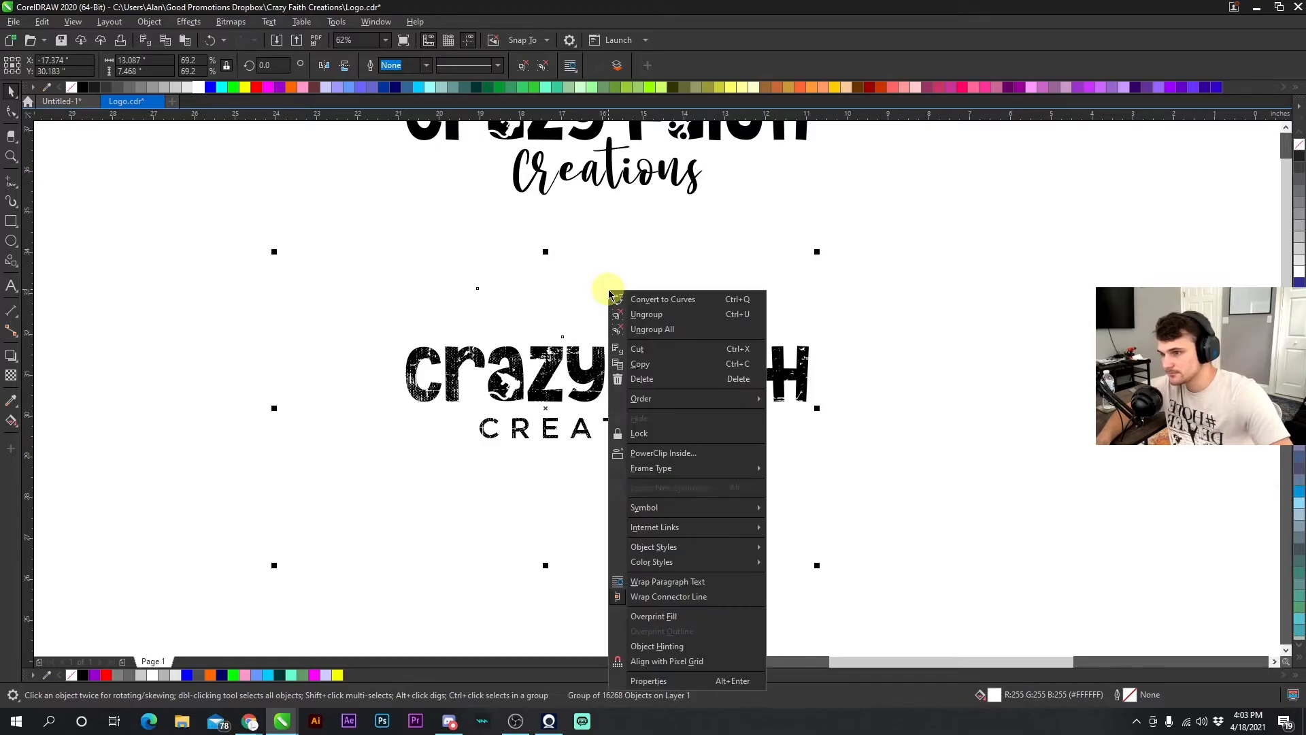
pyautogui.click(388, 208)
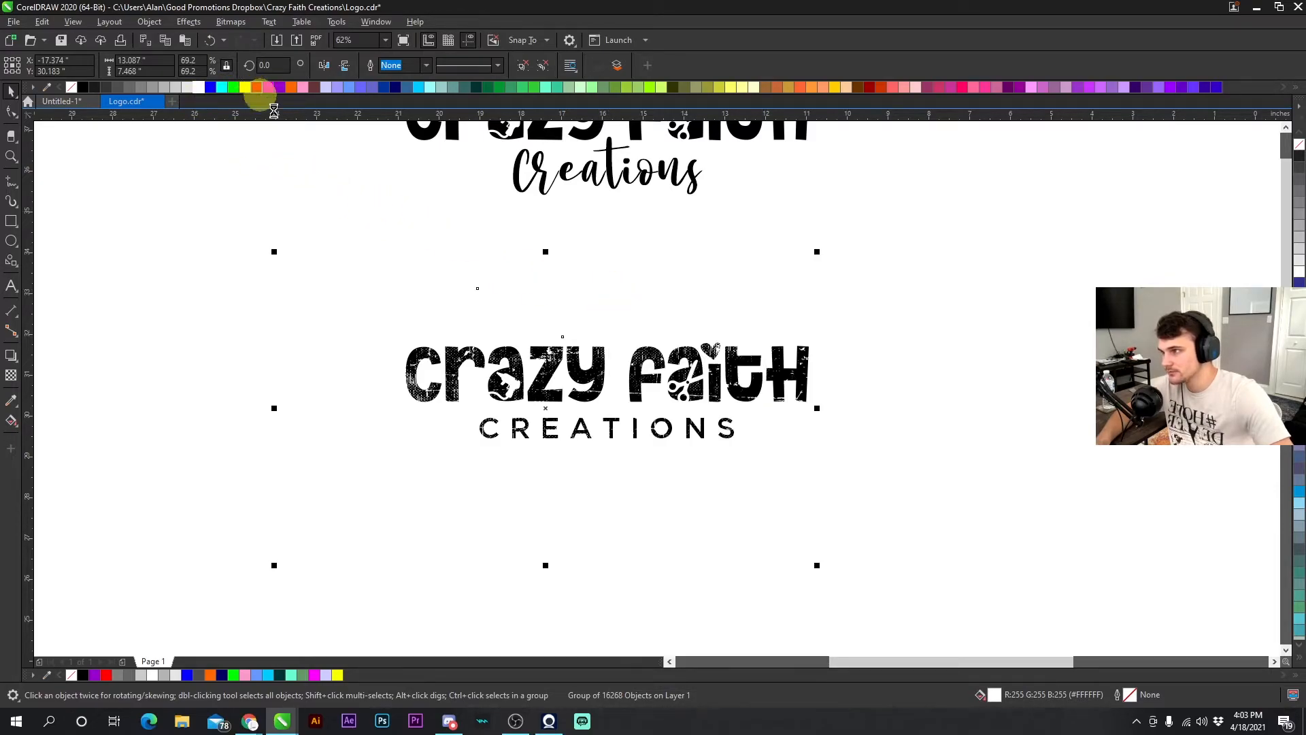
# - Fill the texture group red for visibility and ungroup it
pyautogui.click(257, 90)
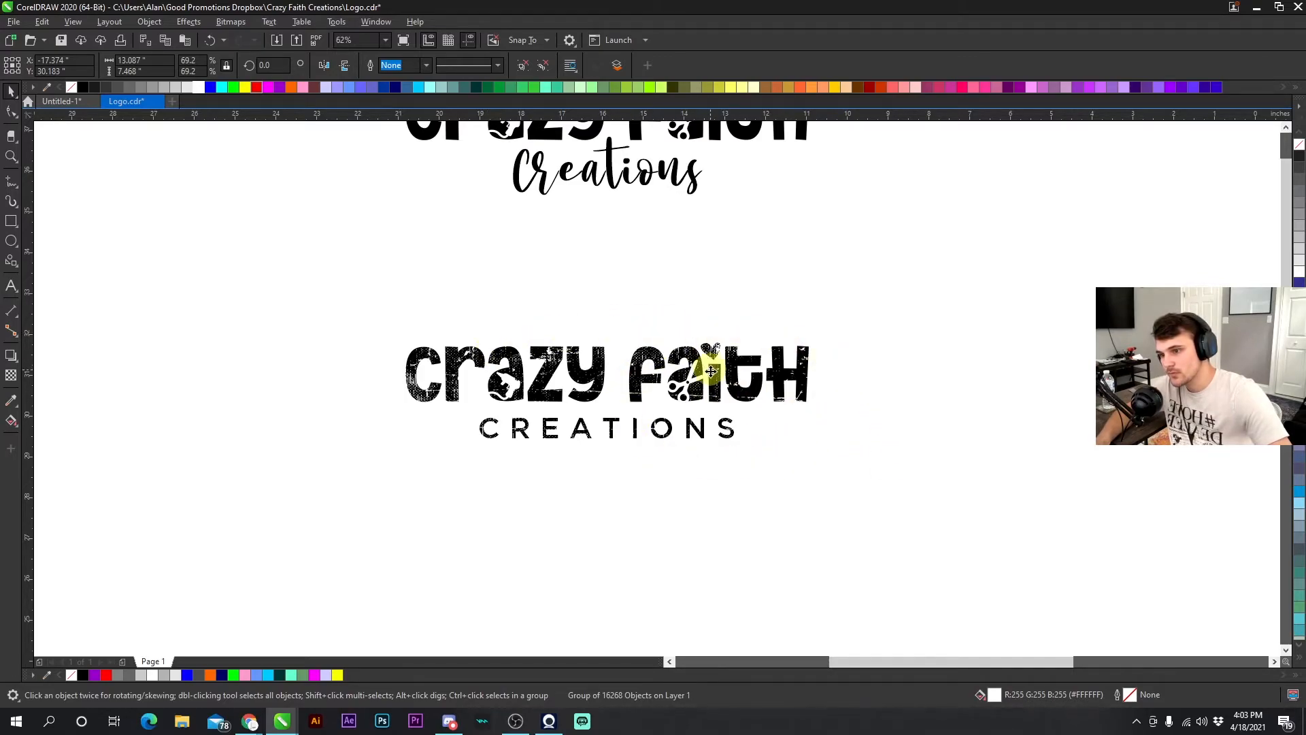
pyautogui.click(920, 358)
pyautogui.click(723, 308)
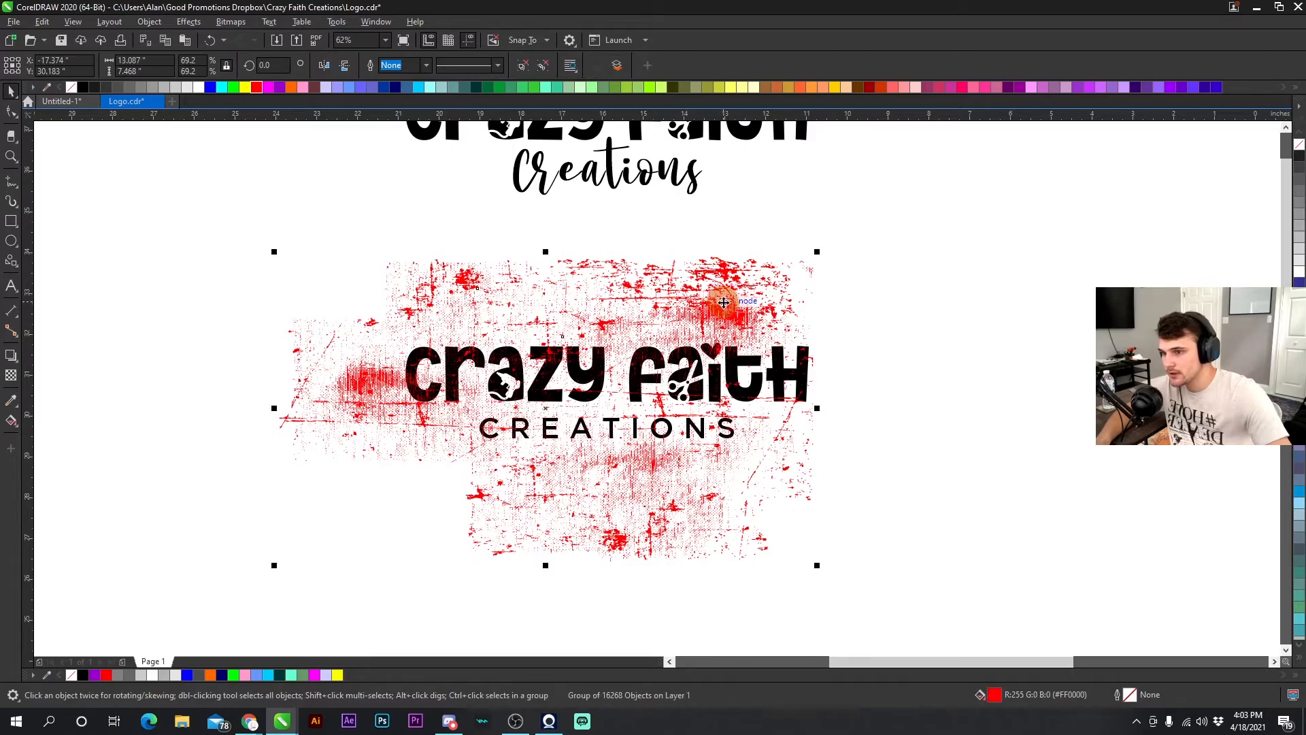
pyautogui.rightClick(722, 305)
pyautogui.click(761, 327)
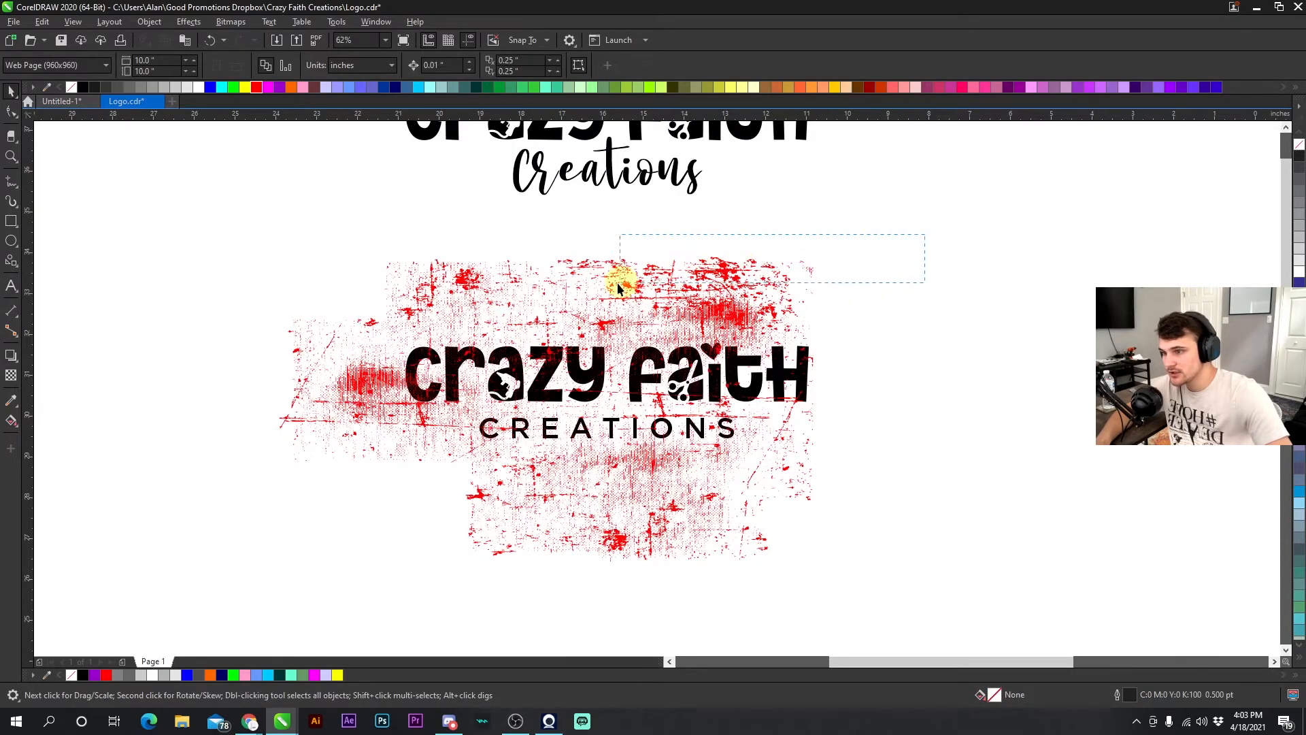
# - Delete the texture fragments extending above, left of and below the logo
pyautogui.moveTo(275, 341); pyautogui.dragTo(276, 341)
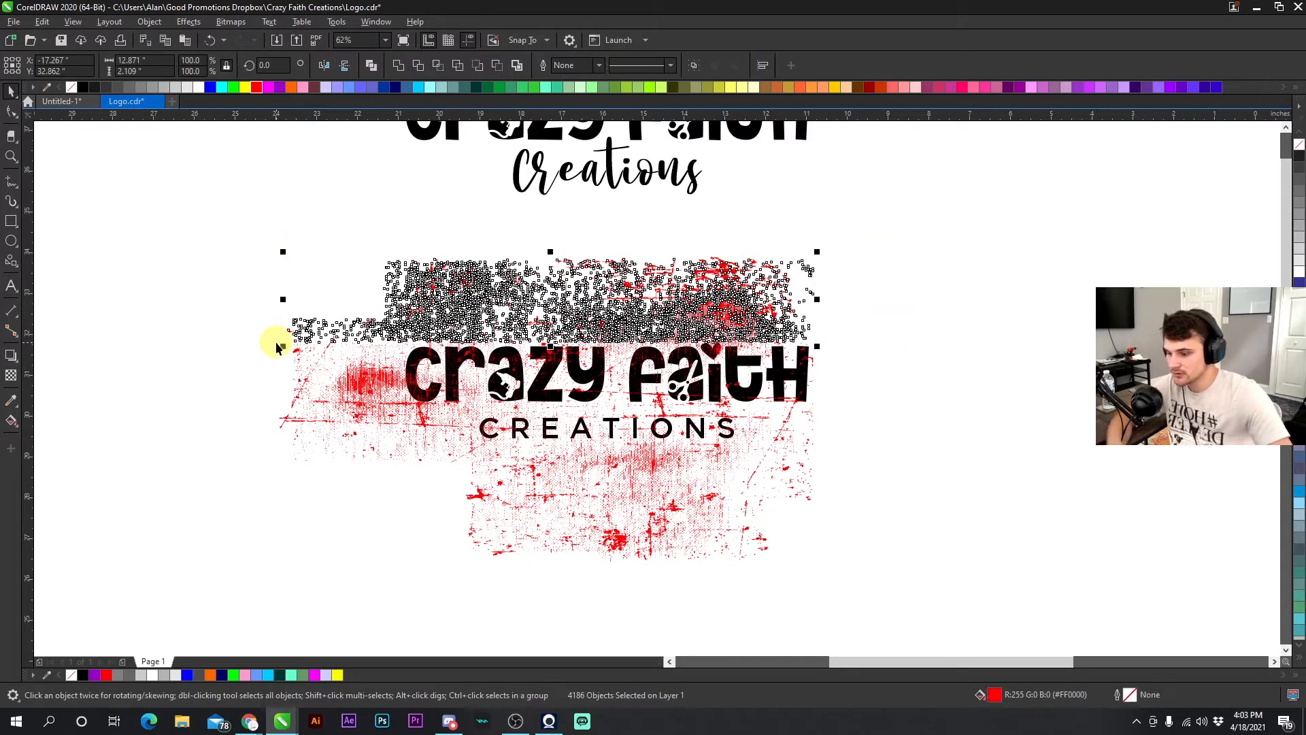
pyautogui.press('Delete')
pyautogui.moveTo(196, 277); pyautogui.dragTo(325, 417)
pyautogui.moveTo(398, 496); pyautogui.dragTo(402, 497)
pyautogui.press('Delete')
pyautogui.moveTo(379, 562); pyautogui.dragTo(530, 524)
pyautogui.moveTo(917, 450); pyautogui.dragTo(928, 440)
pyautogui.press('Delete')
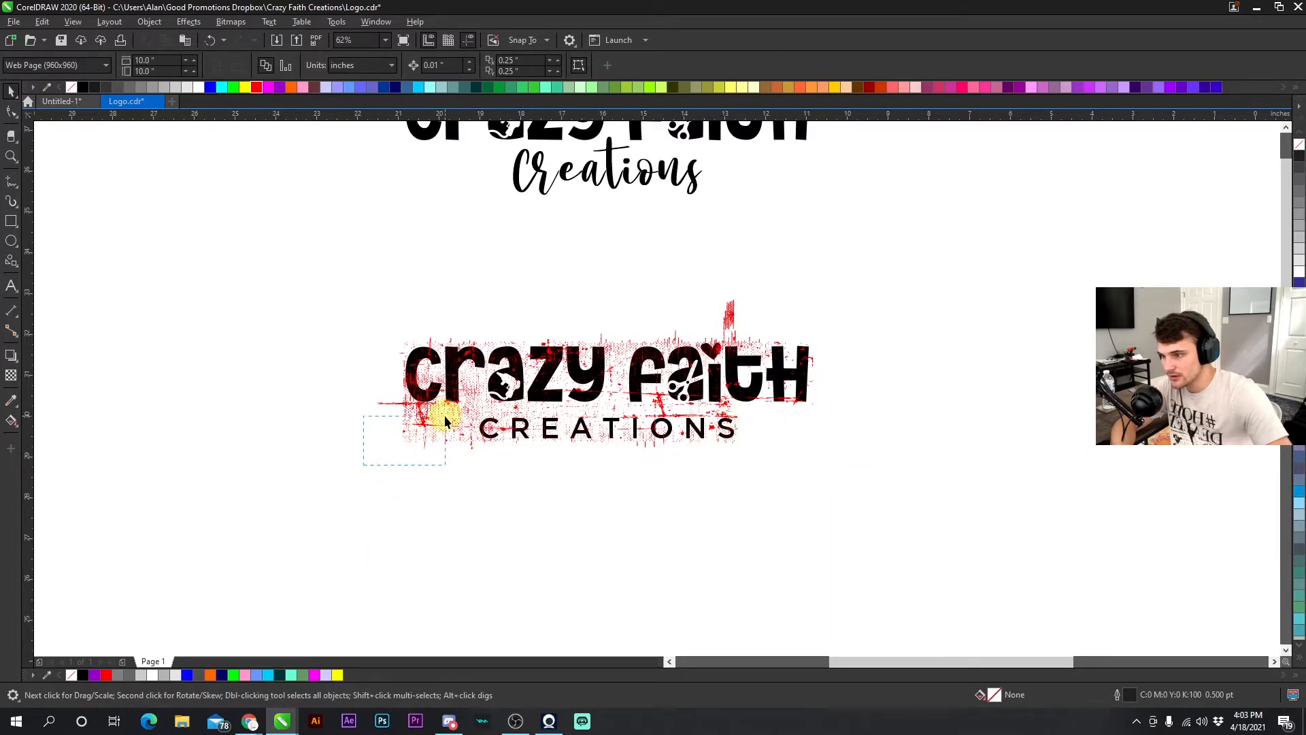
# - Delete the remaining stray texture fragments sticking out around the logo's edges
pyautogui.moveTo(474, 406); pyautogui.dragTo(474, 407)
pyautogui.press('Delete')
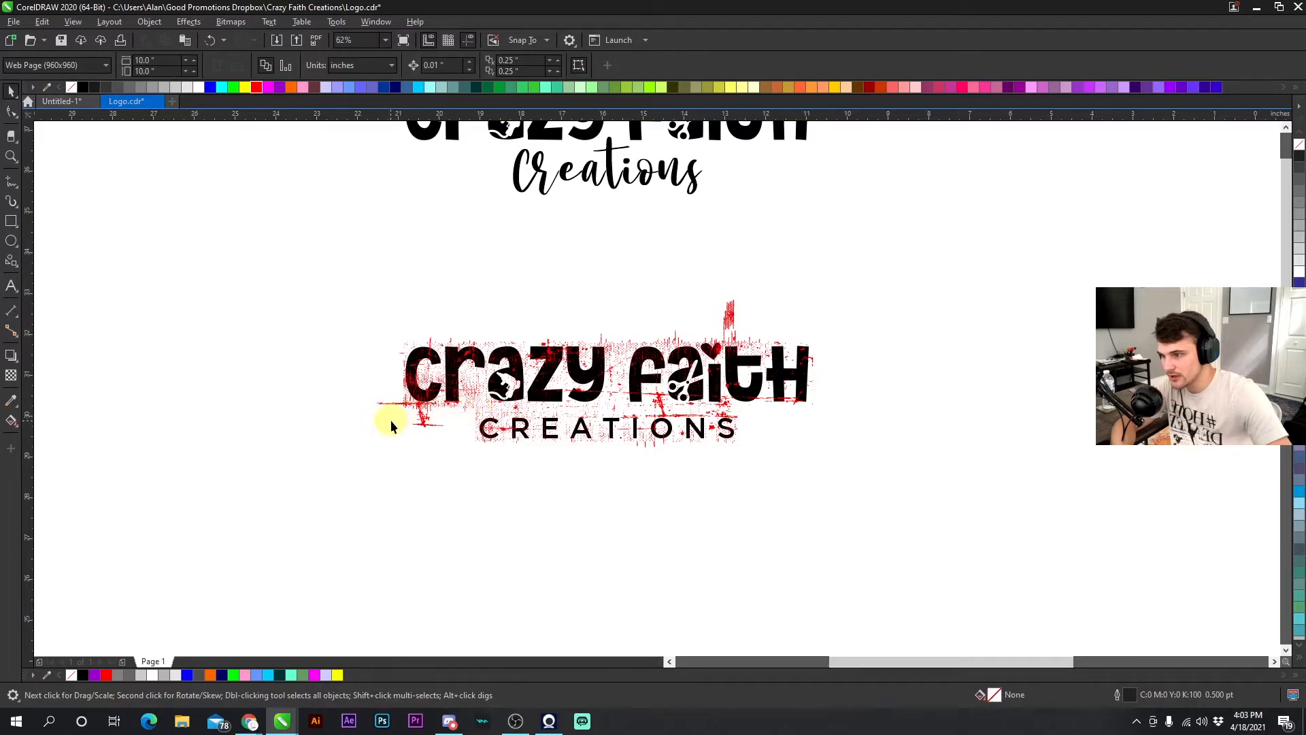
pyautogui.click(422, 430)
pyautogui.press('Delete')
pyautogui.moveTo(410, 407); pyautogui.dragTo(413, 408)
pyautogui.press('Delete')
pyautogui.moveTo(766, 409); pyautogui.dragTo(775, 405)
pyautogui.press('Delete')
pyautogui.click(725, 308)
pyautogui.press('Delete')
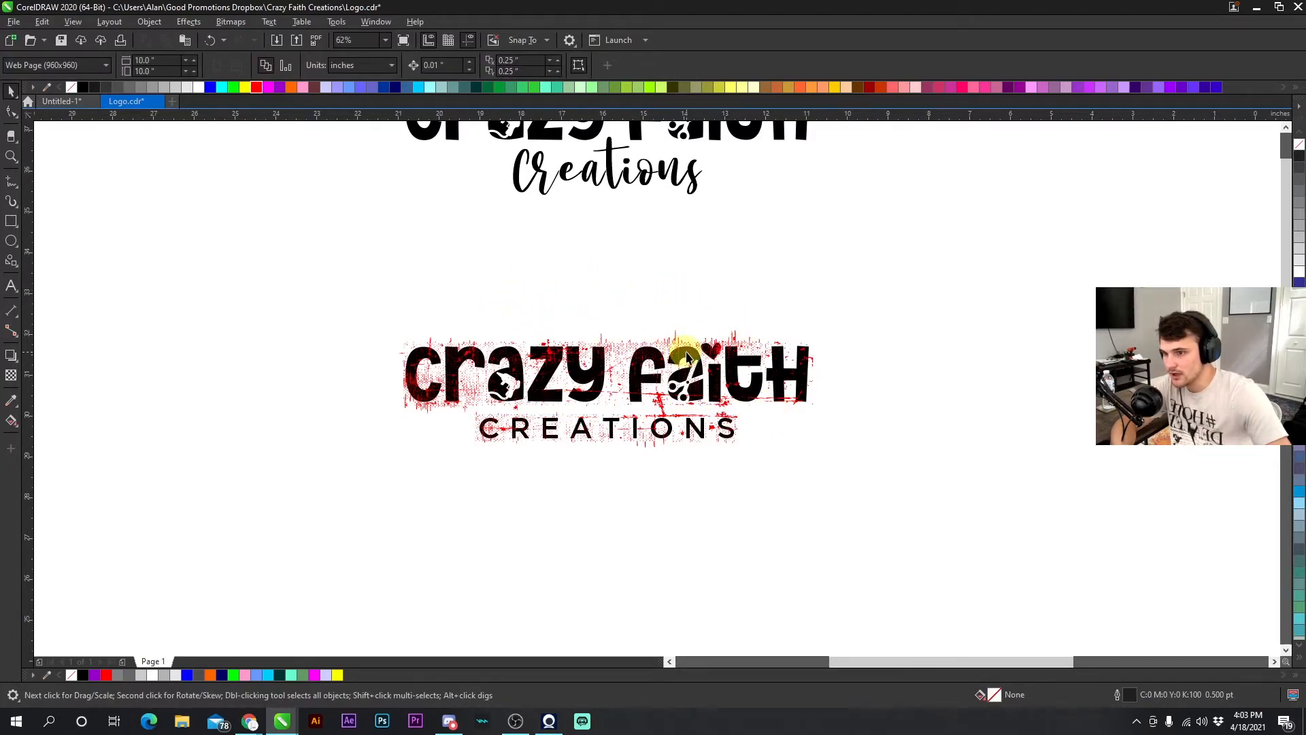
pyautogui.moveTo(808, 325); pyautogui.dragTo(809, 321)
pyautogui.press('Delete')
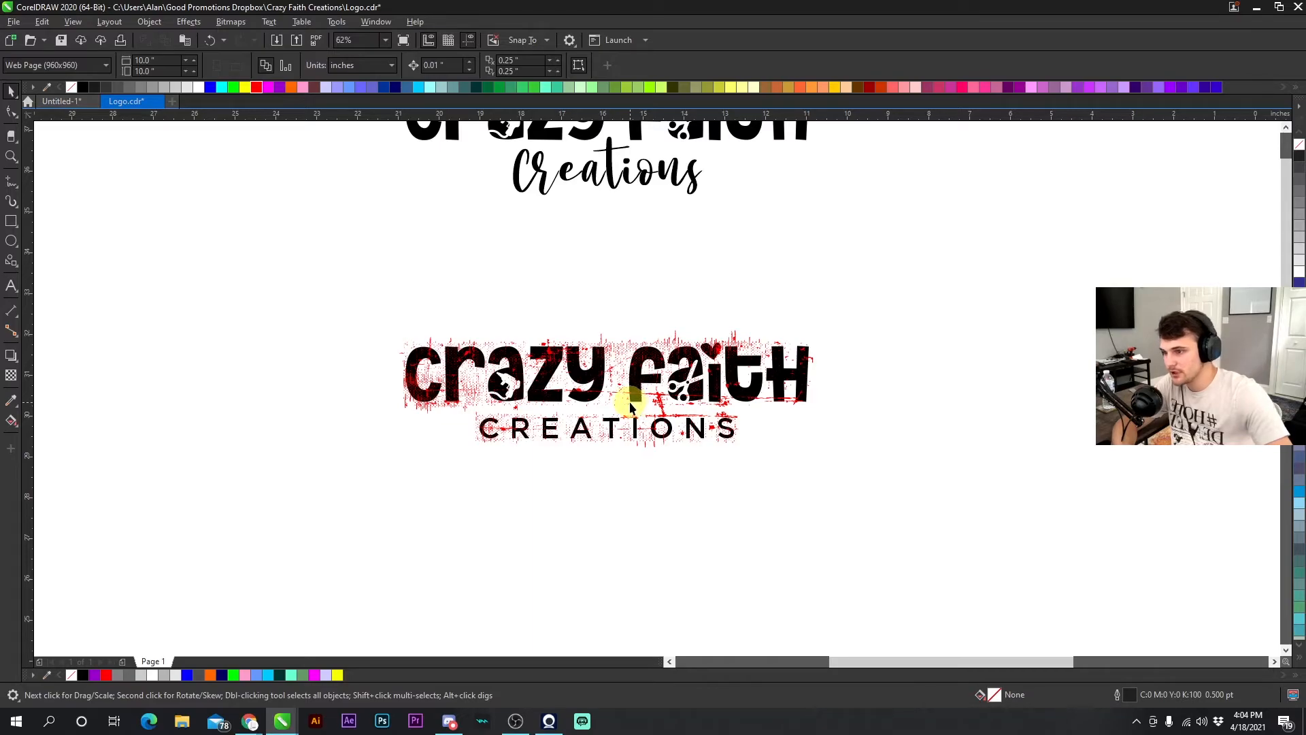
# - Select the trimmed texture fragments without the logo, fill them white and group them
pyautogui.scroll(2, 630, 407)
pyautogui.click(651, 373)
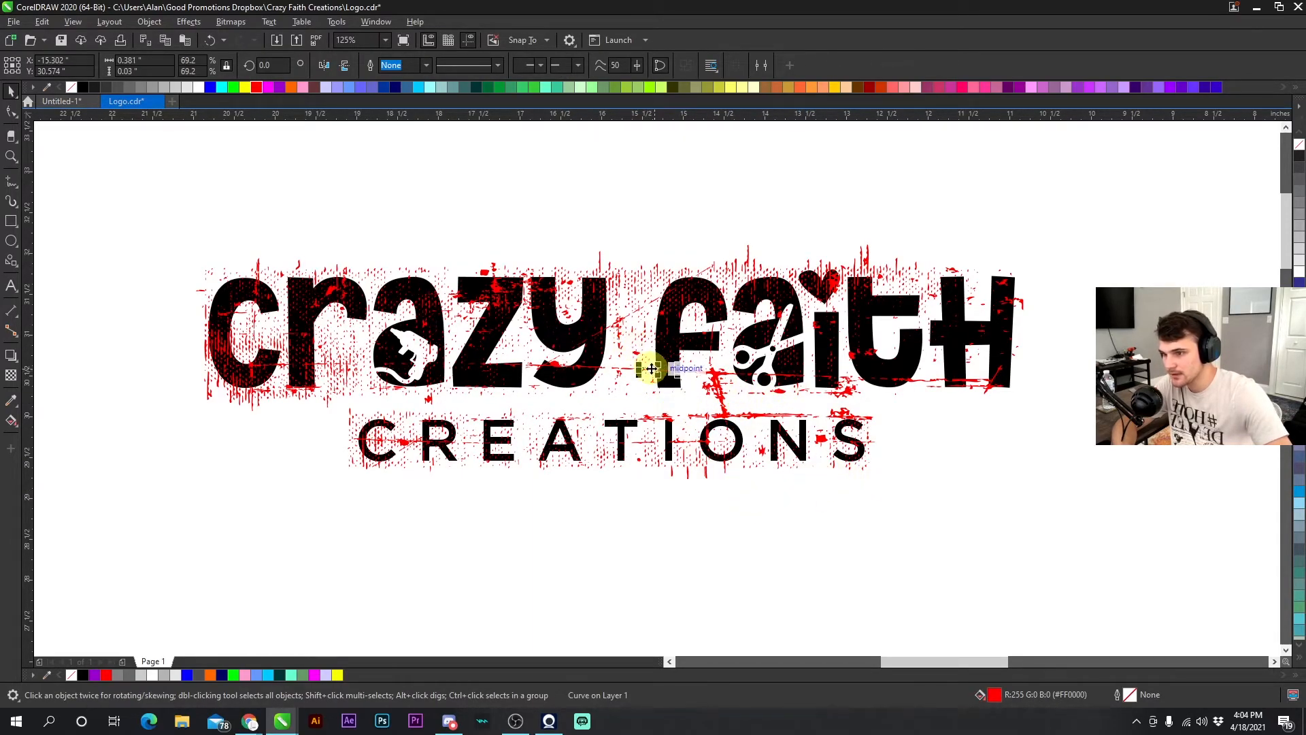
pyautogui.click(408, 226)
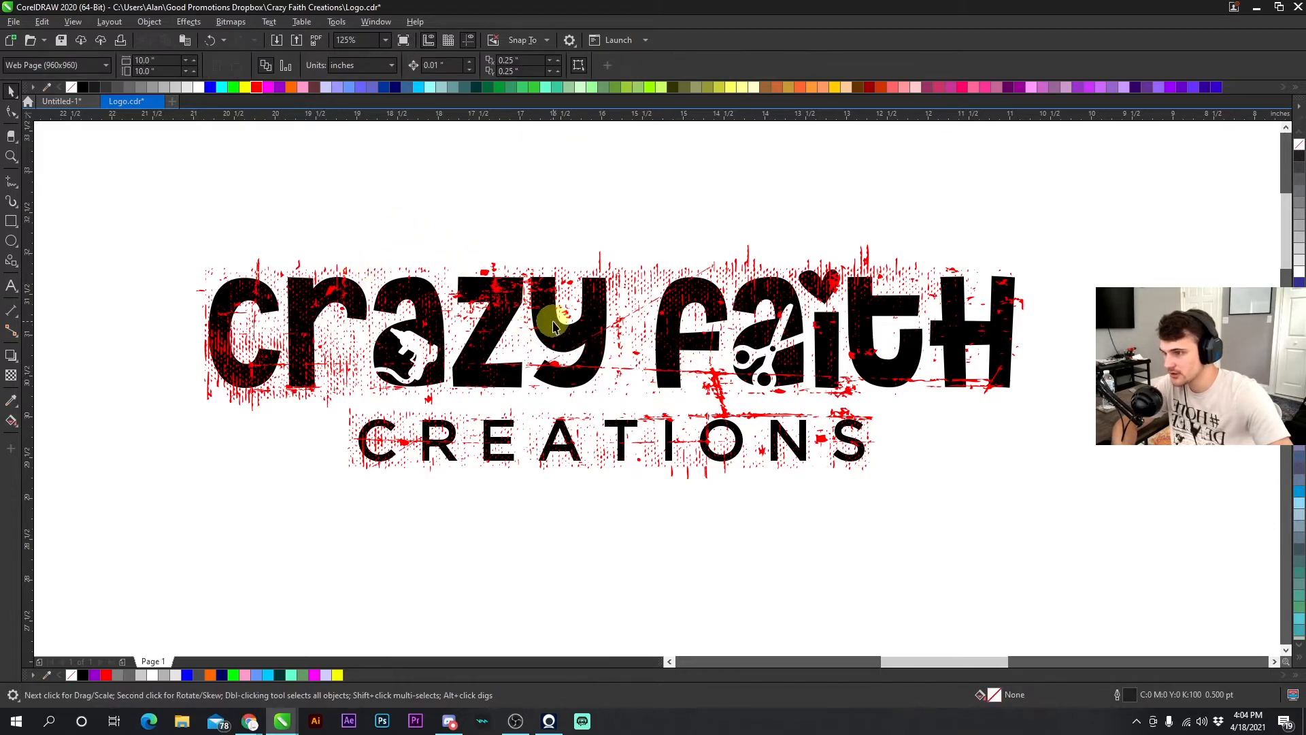
pyautogui.moveTo(150, 512); pyautogui.dragTo(1087, 234)
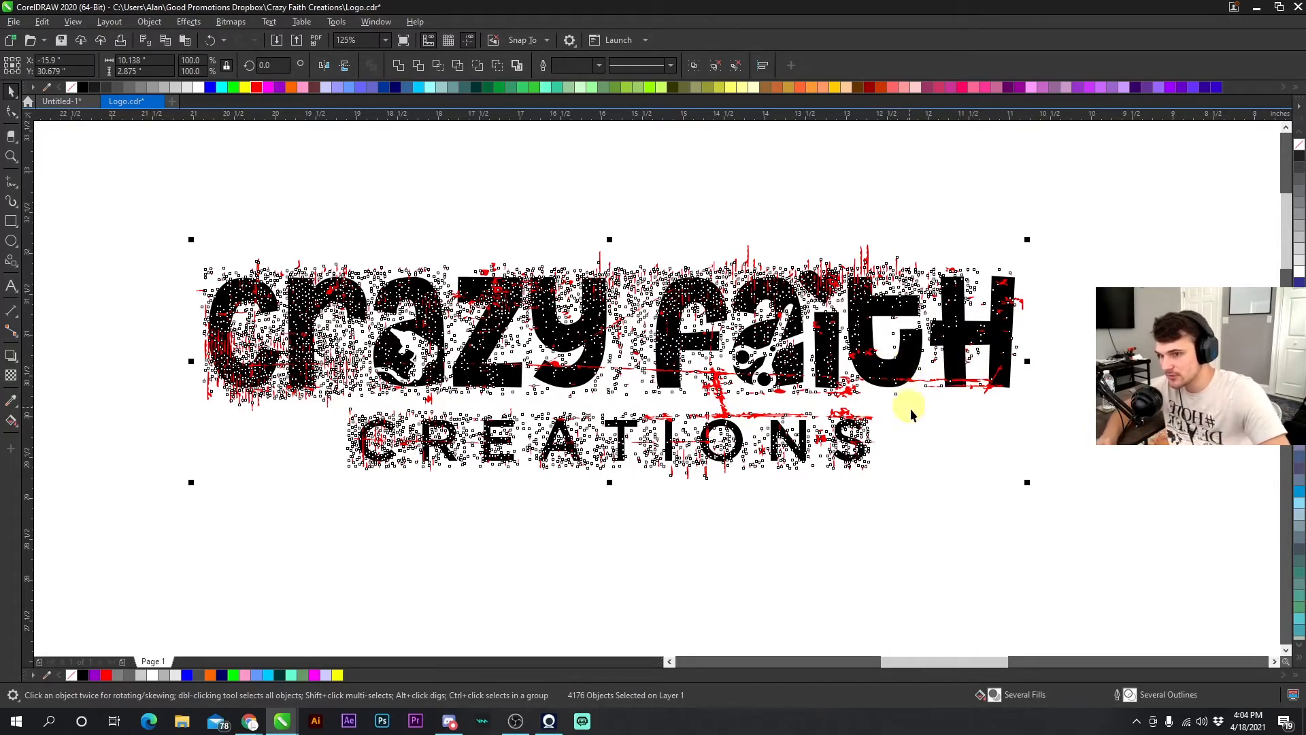
pyautogui.scroll(5, 912, 373)
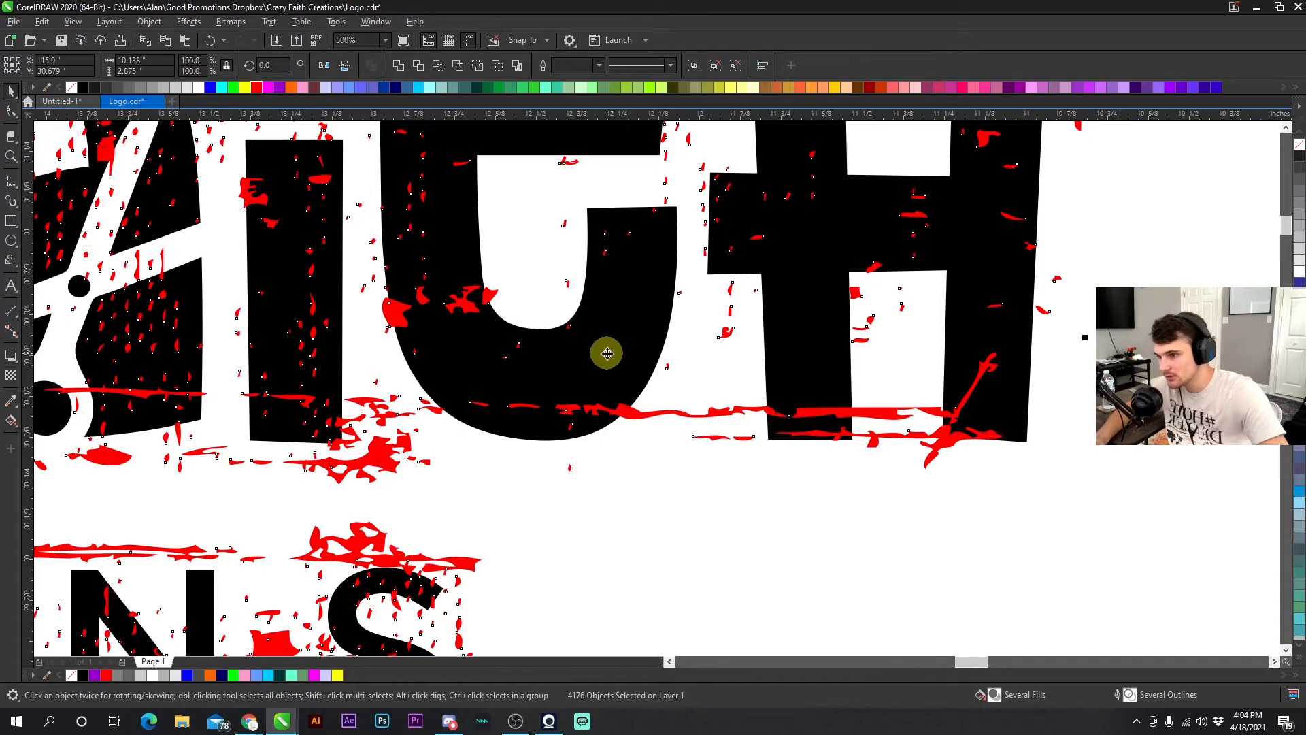
pyautogui.keyDown('shift'); pyautogui.click(607, 352); pyautogui.keyUp('shift')
pyautogui.scroll(-3, 452, 368)
pyautogui.scroll(1, 613, 388)
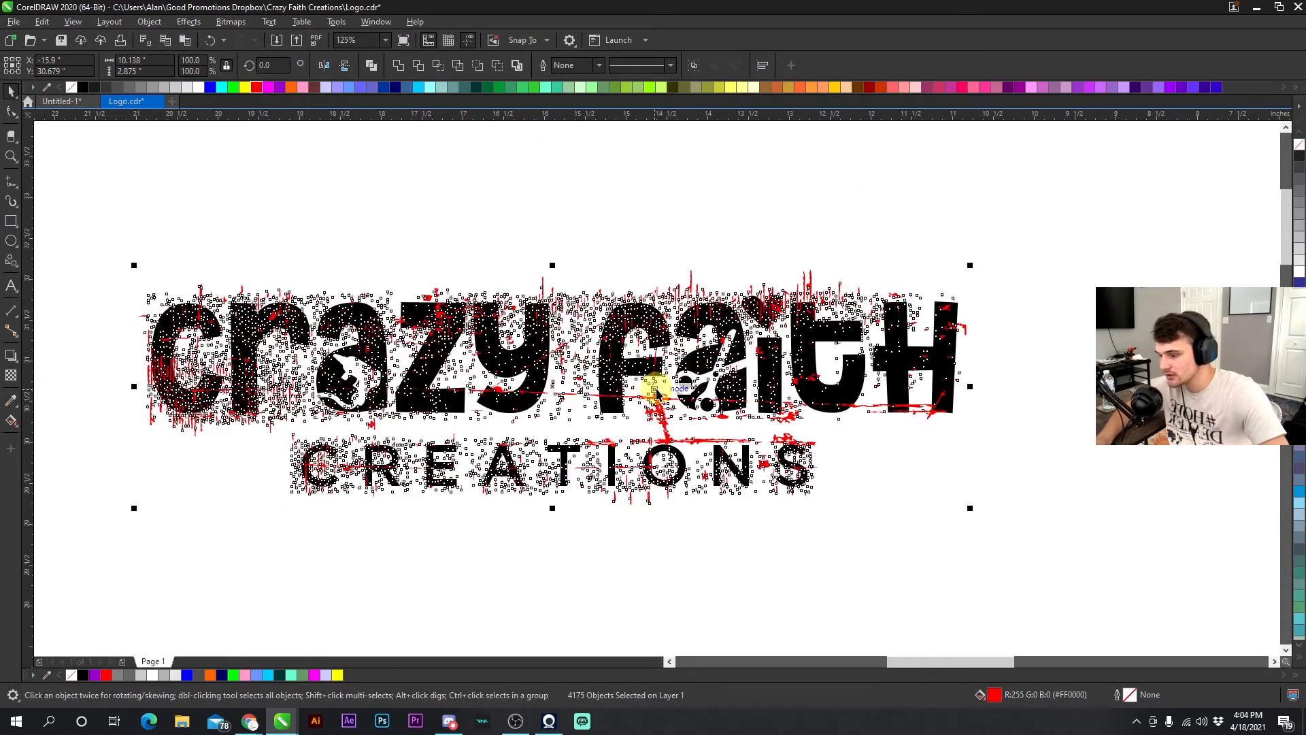
pyautogui.hotkey('ctrl', 'g')
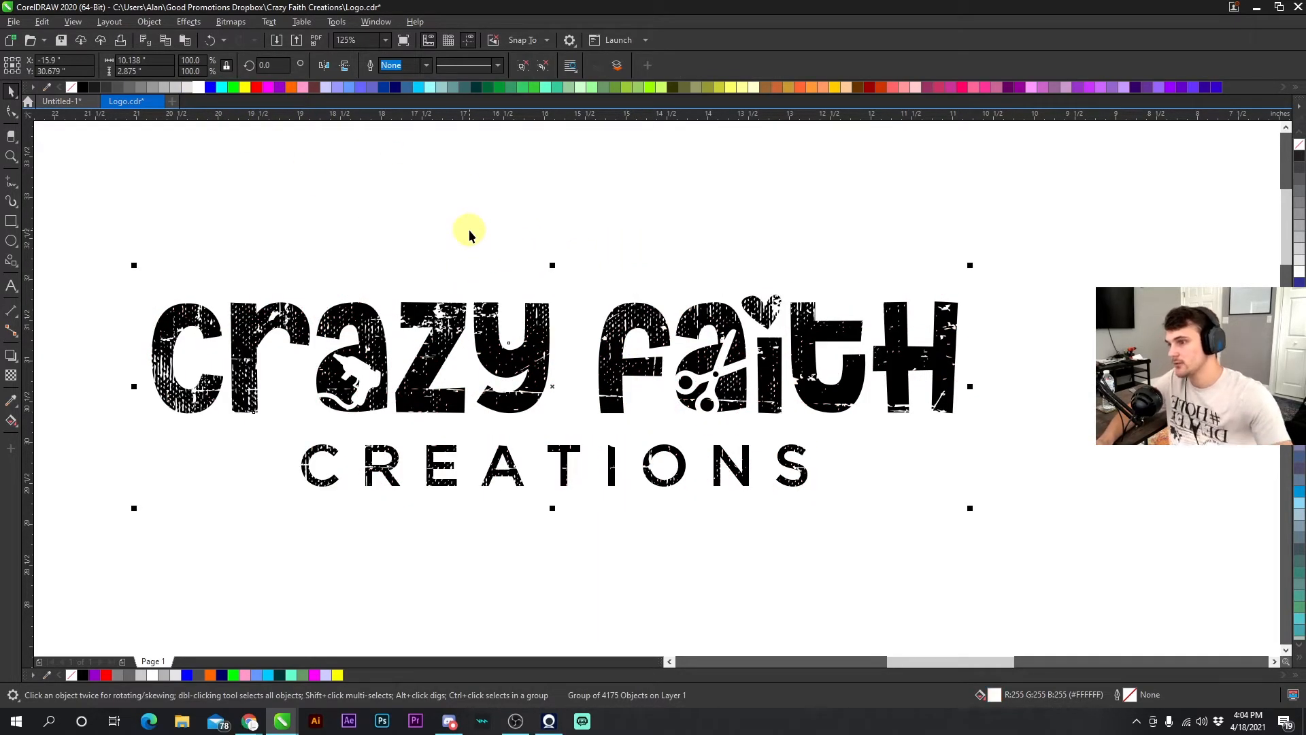
# - Move the distress texture group upward toward the script Creations logo
pyautogui.click(480, 202)
pyautogui.scroll(-2, 539, 291)
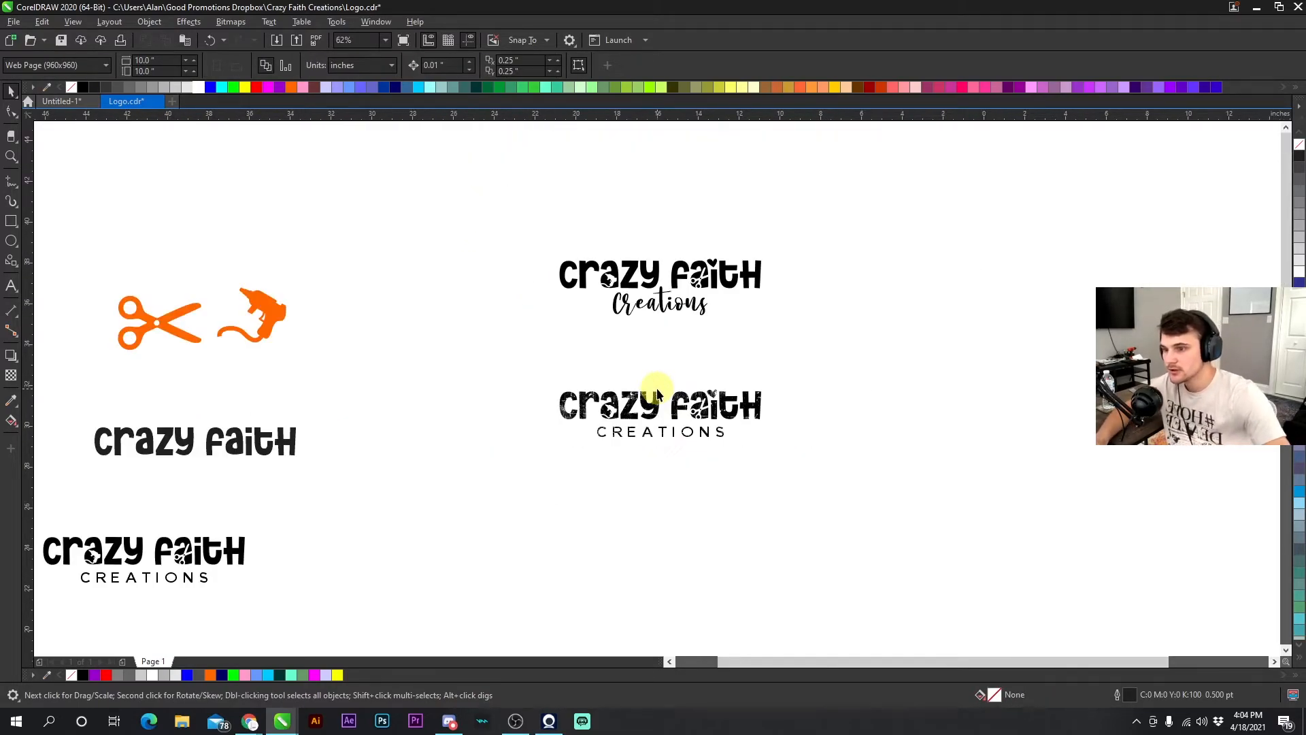
pyautogui.scroll(-2, 655, 388)
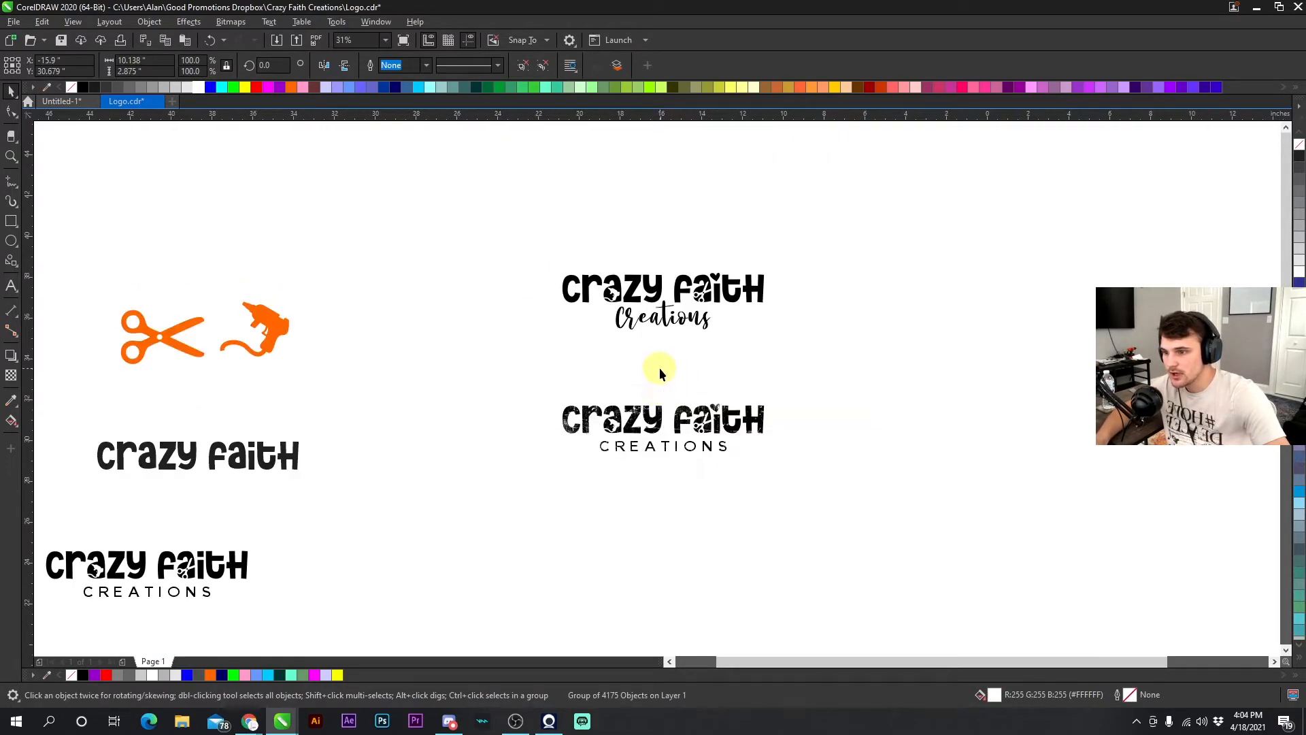
pyautogui.moveTo(688, 427); pyautogui.dragTo(665, 368)
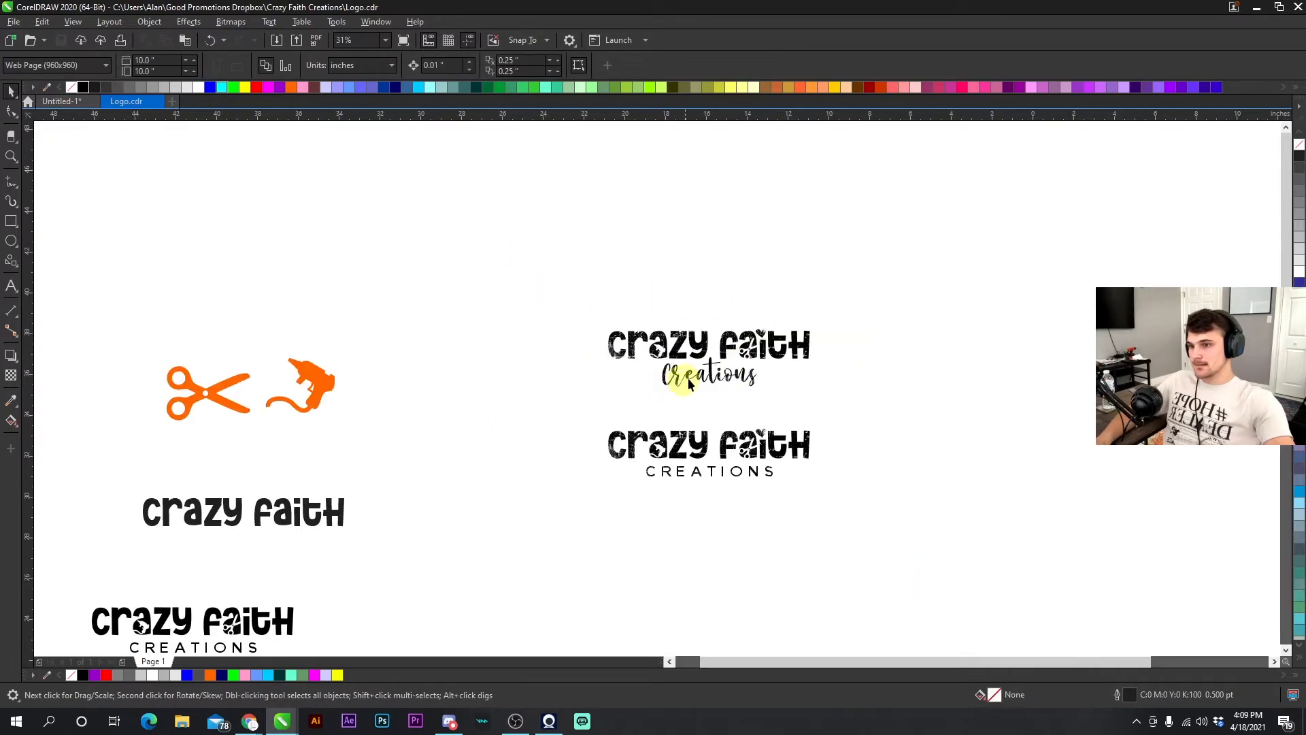
# - Reshape the glue gun's cord by editing its end node so the cord curves downward
pyautogui.scroll(2, 688, 385)
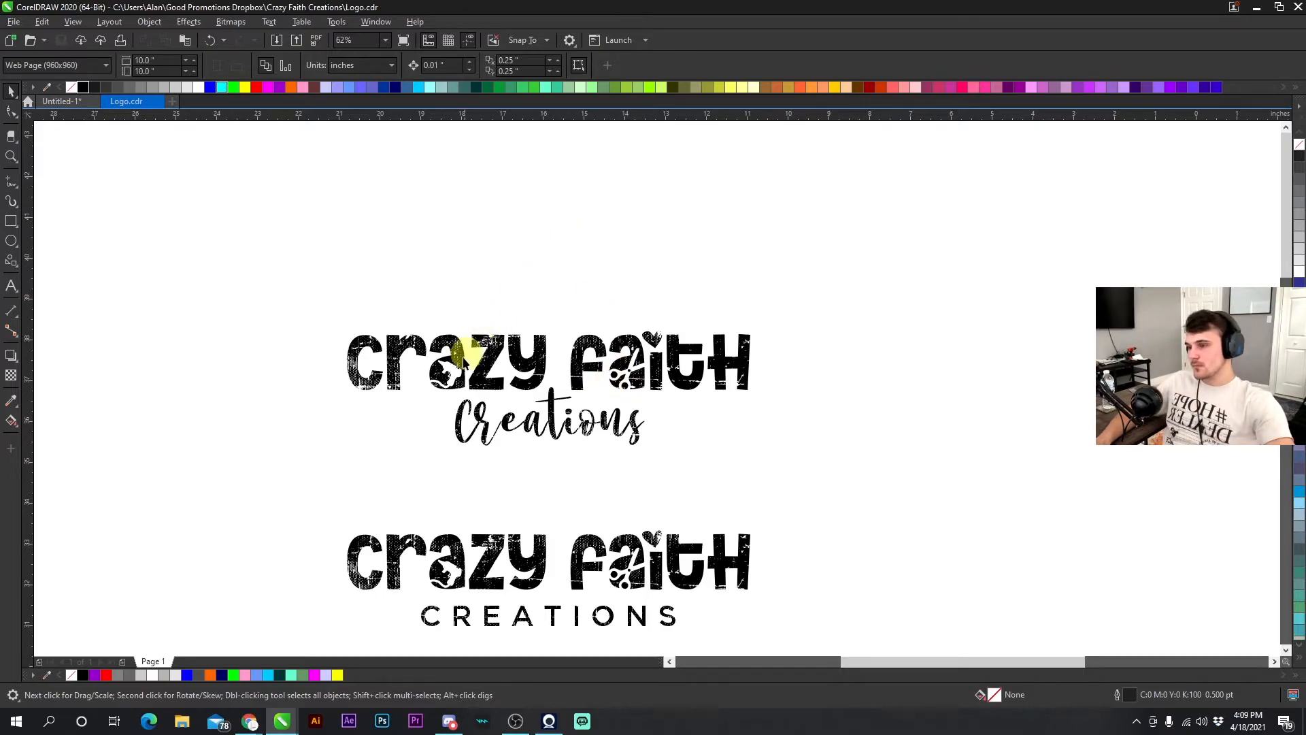
pyautogui.scroll(-2, 450, 366)
pyautogui.click(485, 406)
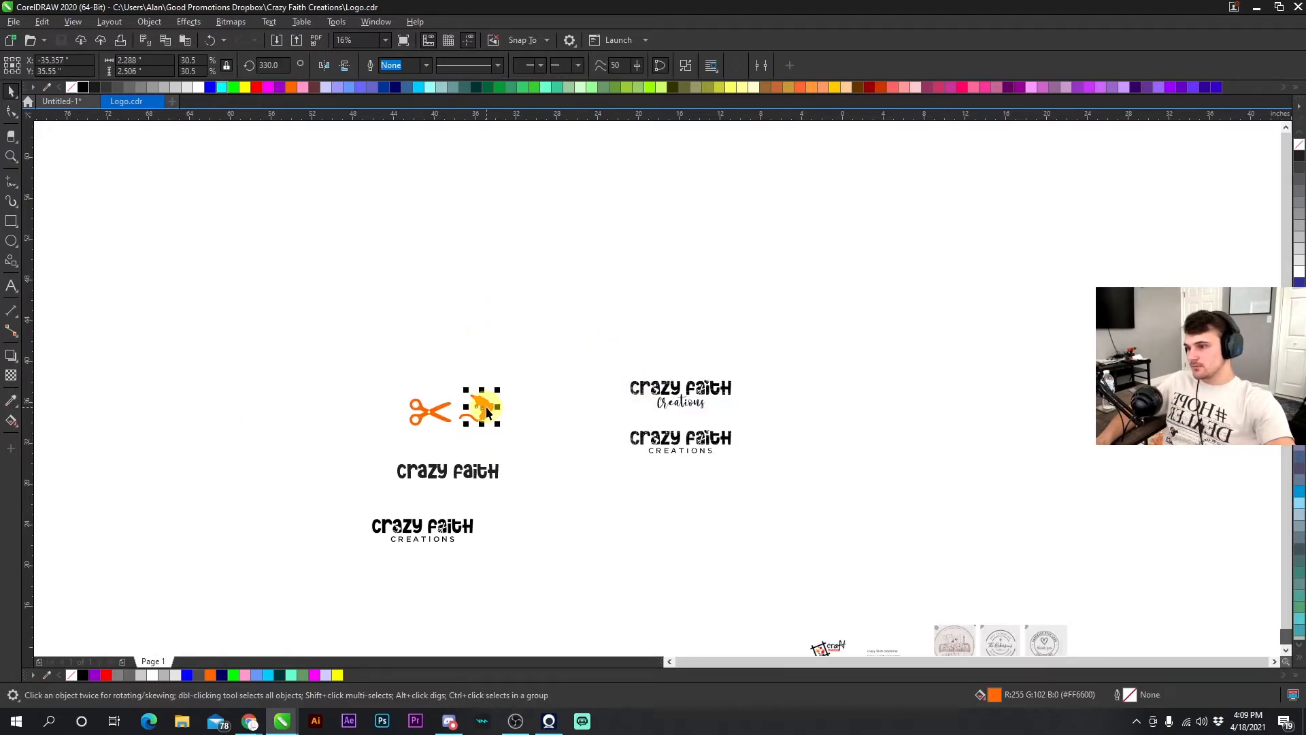
pyautogui.scroll(2, 486, 406)
pyautogui.press('Escape')
pyautogui.scroll(1, 648, 441)
pyautogui.doubleClick(538, 364)
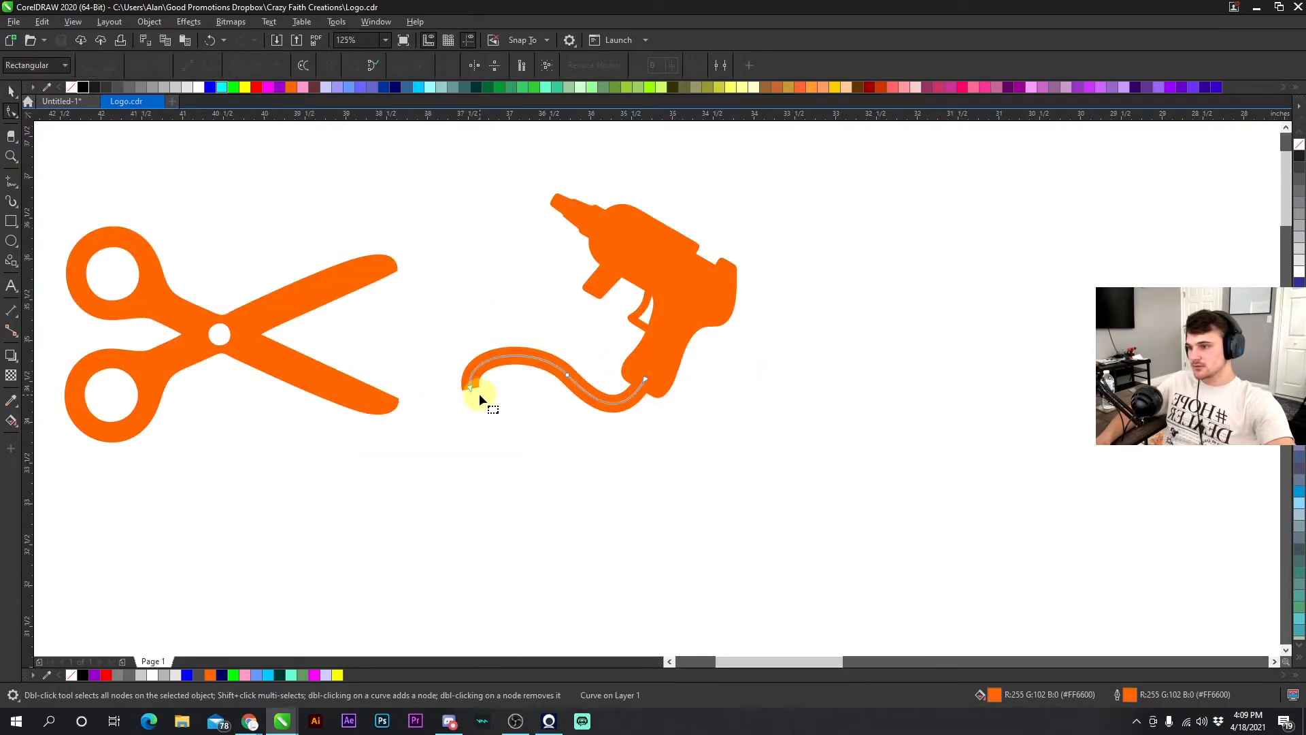
pyautogui.scroll(1, 479, 393)
pyautogui.doubleClick(646, 346)
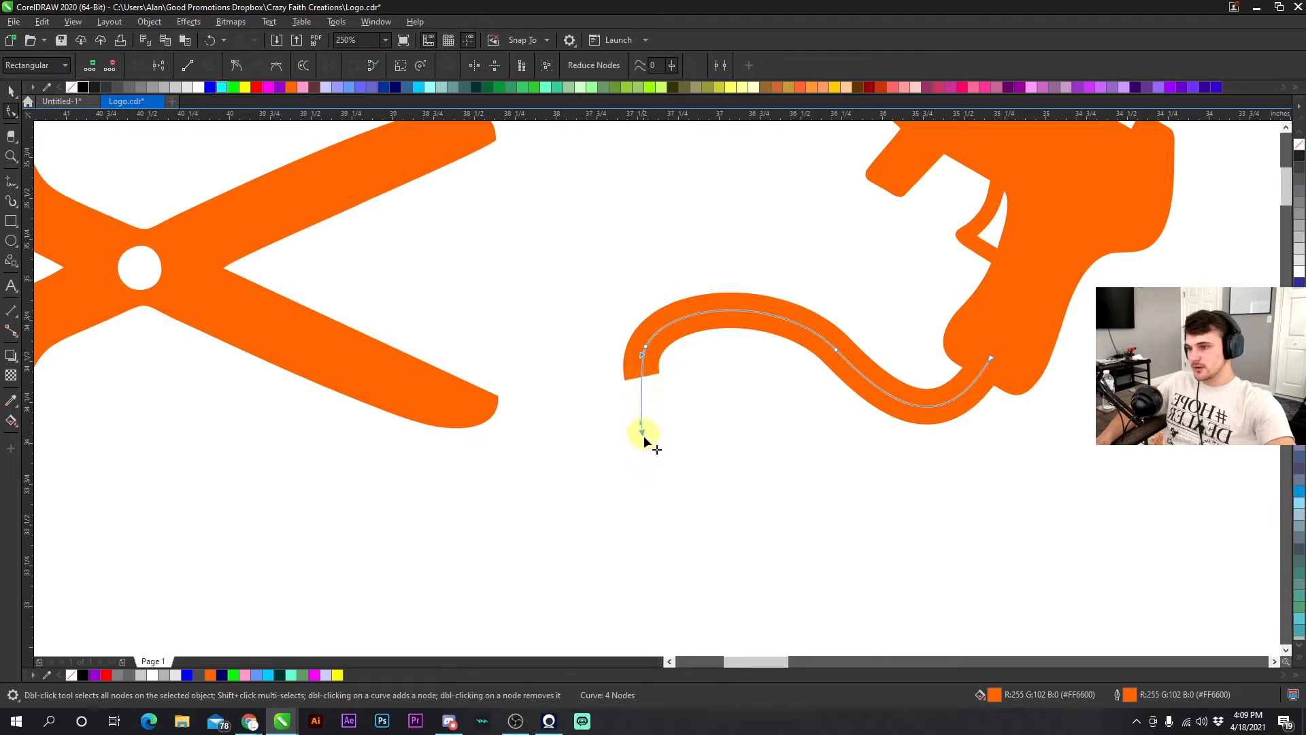
pyautogui.click(641, 390)
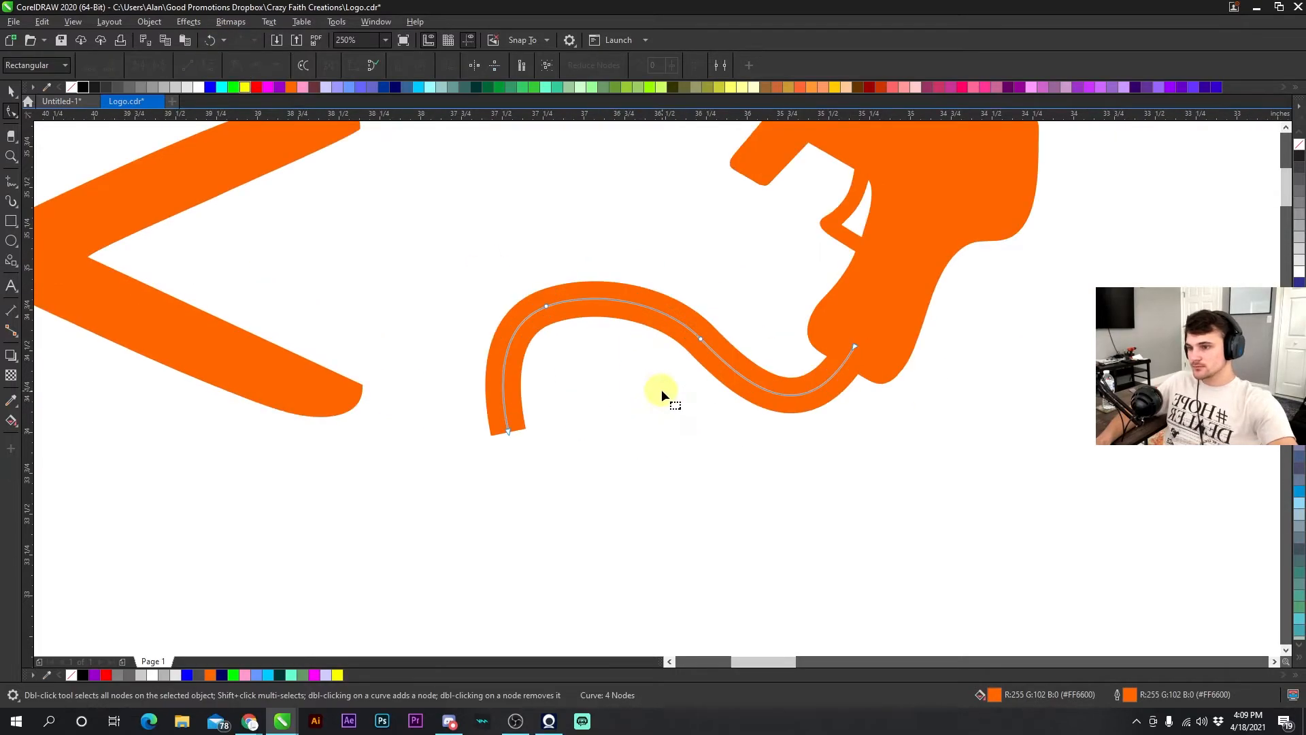
pyautogui.press('space')
# - Rotate a copy of the scissors and position it overlapping the glue gun
pyautogui.click(149, 22)
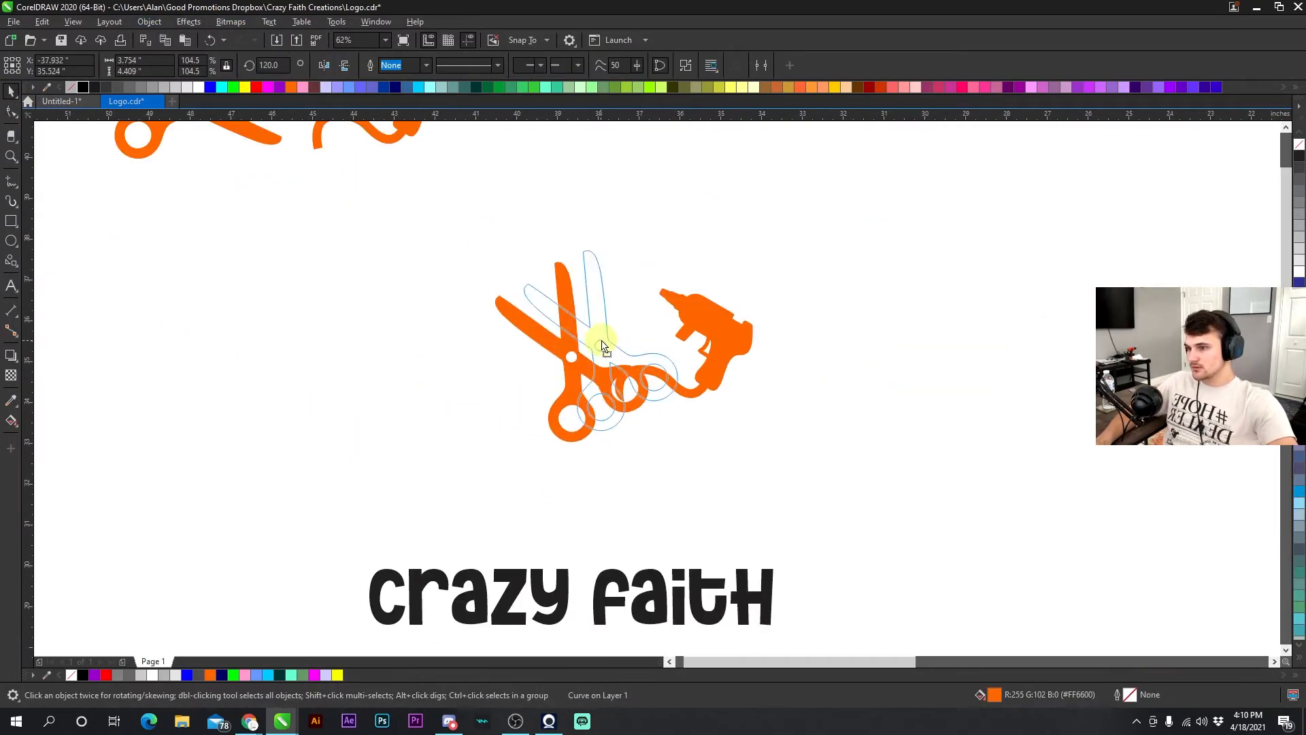
pyautogui.click(409, 222)
pyautogui.moveTo(604, 396); pyautogui.dragTo(656, 399)
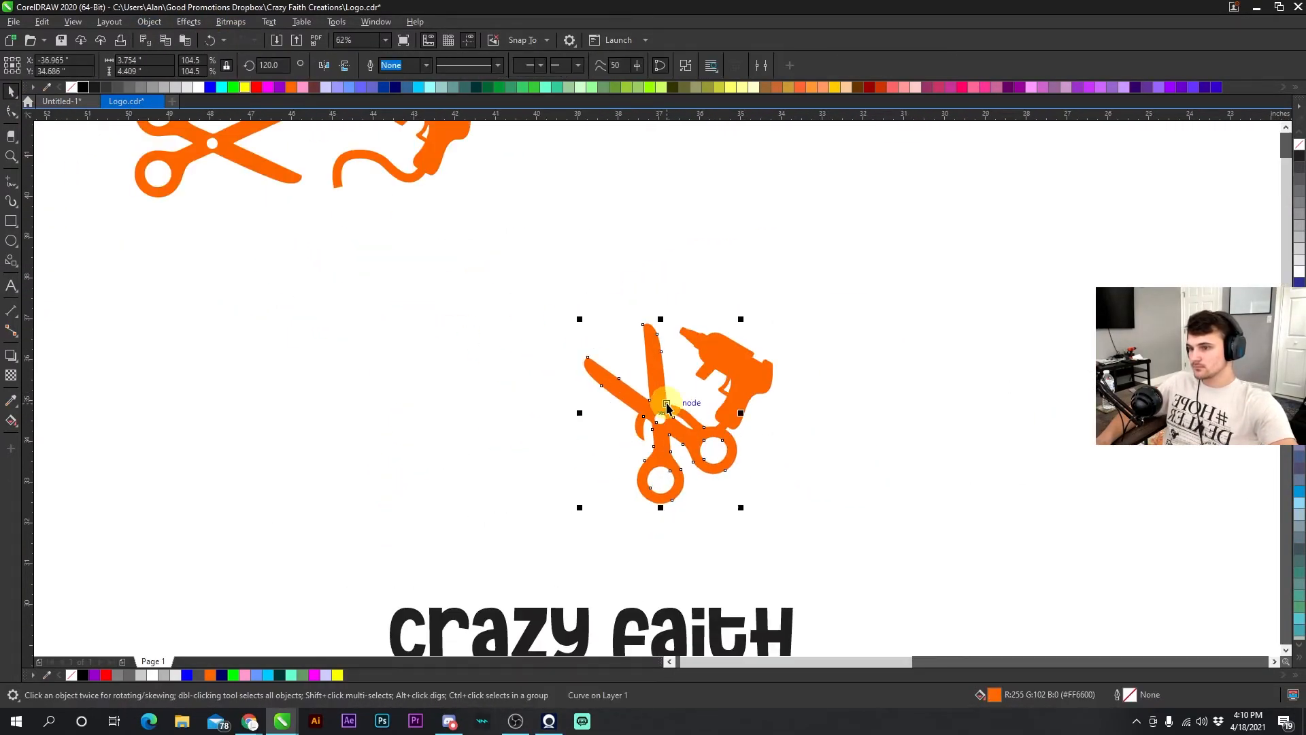
pyautogui.moveTo(534, 373); pyautogui.dragTo(668, 312)
# - Draw a square with the Rectangle tool and give it a thick orange outline
pyautogui.click(129, 220)
pyautogui.click(11, 221)
pyautogui.moveTo(271, 275); pyautogui.dragTo(442, 446)
pyautogui.rightClick(291, 87)
pyautogui.click(676, 65)
pyautogui.click(647, 203)
# - Move, mirror and place the scissors, cord and glue gun inside the orange square frame
pyautogui.click(149, 21)
pyautogui.moveTo(441, 360); pyautogui.dragTo(598, 363)
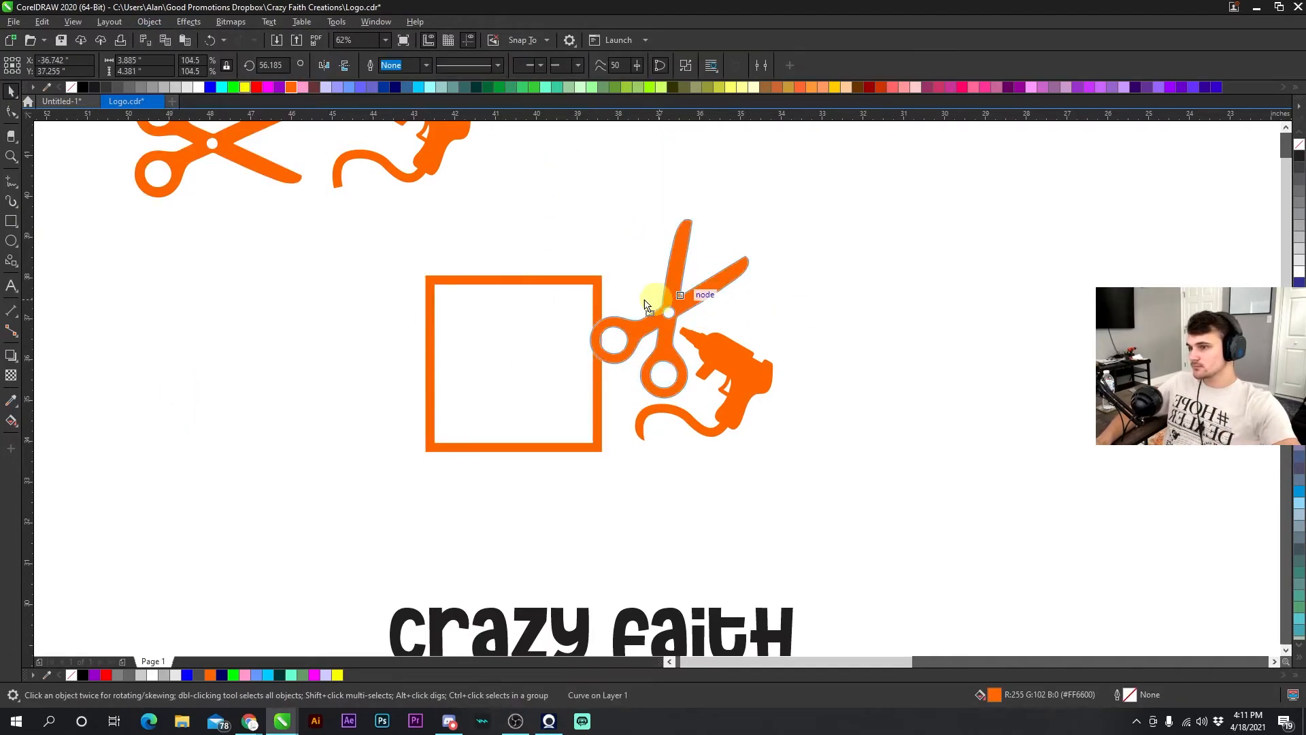
pyautogui.rightClick(578, 291)
pyautogui.click(604, 317)
pyautogui.click(426, 66)
pyautogui.click(397, 143)
pyautogui.rightClick(633, 400)
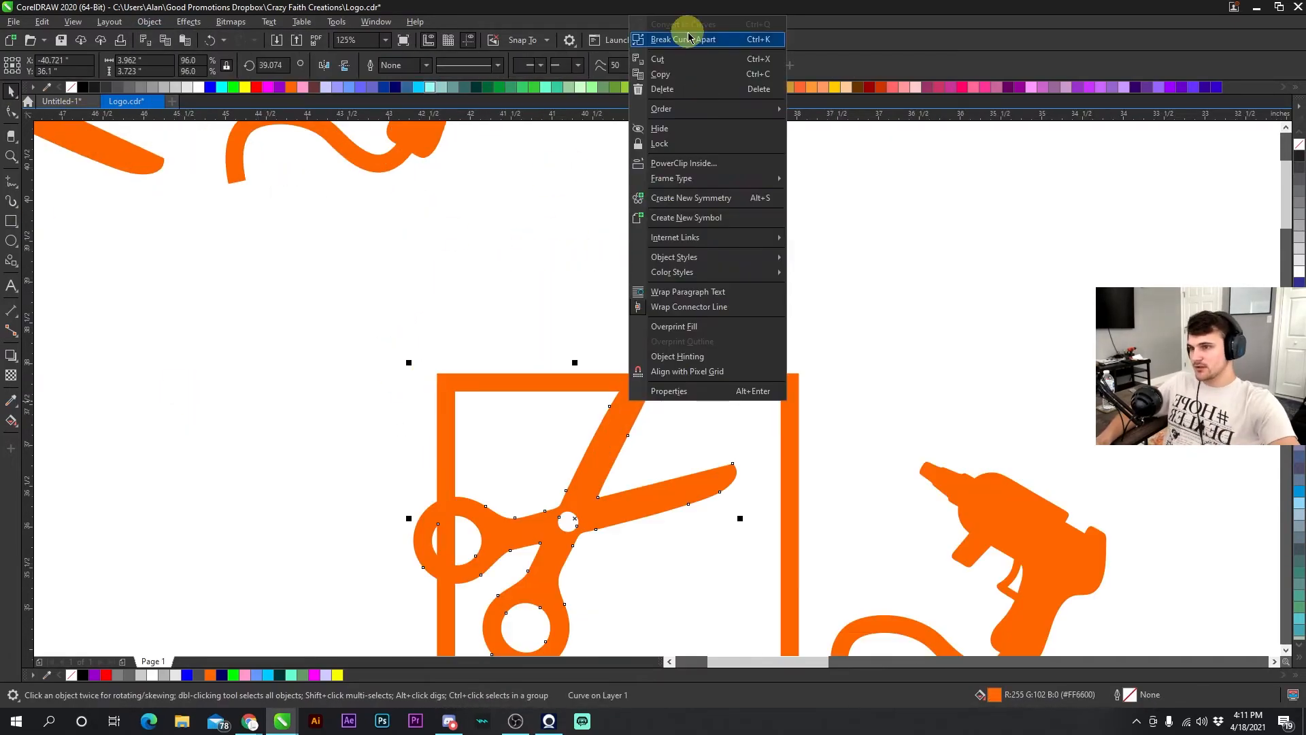
pyautogui.click(682, 161)
pyautogui.moveTo(745, 374); pyautogui.dragTo(598, 371)
pyautogui.moveTo(631, 318); pyautogui.dragTo(653, 381)
pyautogui.click(533, 297)
pyautogui.moveTo(597, 227); pyautogui.dragTo(576, 217)
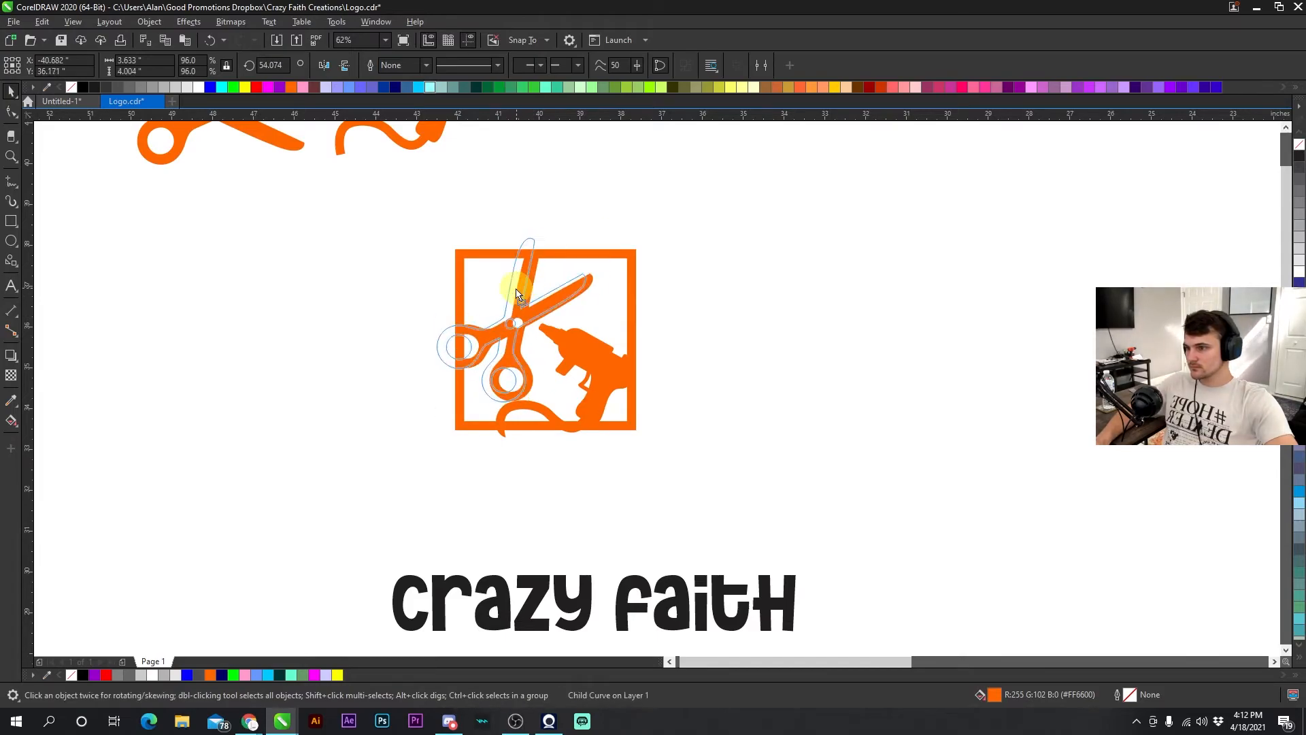
pyautogui.moveTo(521, 286); pyautogui.dragTo(508, 297)
pyautogui.click(588, 353)
pyautogui.click(323, 65)
pyautogui.moveTo(559, 339); pyautogui.dragTo(521, 286)
pyautogui.click(582, 347)
pyautogui.click(323, 65)
pyautogui.click(521, 283)
# - Fine-tune the positions of the scissors, cord and glue gun within the frame
pyautogui.scroll(1, 521, 303)
pyautogui.moveTo(788, 472); pyautogui.dragTo(810, 492)
pyautogui.scroll(-1, 810, 492)
pyautogui.scroll(2, 657, 388)
pyautogui.scroll(-1, 657, 387)
pyautogui.moveTo(591, 318); pyautogui.dragTo(609, 321)
pyautogui.scroll(-2, 883, 538)
pyautogui.moveTo(636, 374); pyautogui.dragTo(742, 374)
pyautogui.moveTo(670, 304); pyautogui.dragTo(741, 279)
pyautogui.moveTo(750, 362); pyautogui.dragTo(786, 362)
pyautogui.scroll(1, 786, 363)
pyautogui.scroll(-1, 656, 388)
# - Duplicate the framed icon and recolor the copy's pieces black
pyautogui.rightClick(663, 347)
pyautogui.click(715, 291)
pyautogui.click(234, 87)
pyautogui.scroll(1, 644, 293)
pyautogui.click(163, 87)
pyautogui.click(704, 409)
pyautogui.rightClick(82, 87)
pyautogui.keyDown('ctrl'); pyautogui.click(643, 506); pyautogui.keyUp('ctrl')
pyautogui.click(198, 87)
pyautogui.click(83, 87)
pyautogui.click(186, 87)
pyautogui.scroll(1, 731, 490)
pyautogui.scroll(-1, 741, 262)
pyautogui.click(140, 87)
# - Place a gray square behind the black icon copy and tilt the icon
pyautogui.click(572, 262)
pyautogui.rightClick(639, 293)
pyautogui.click(691, 286)
pyautogui.rightClick(779, 398)
pyautogui.click(149, 22)
pyautogui.click(197, 400)
pyautogui.keyDown('shift'); pyautogui.click(699, 367); pyautogui.keyUp('shift')
pyautogui.click(399, 65)
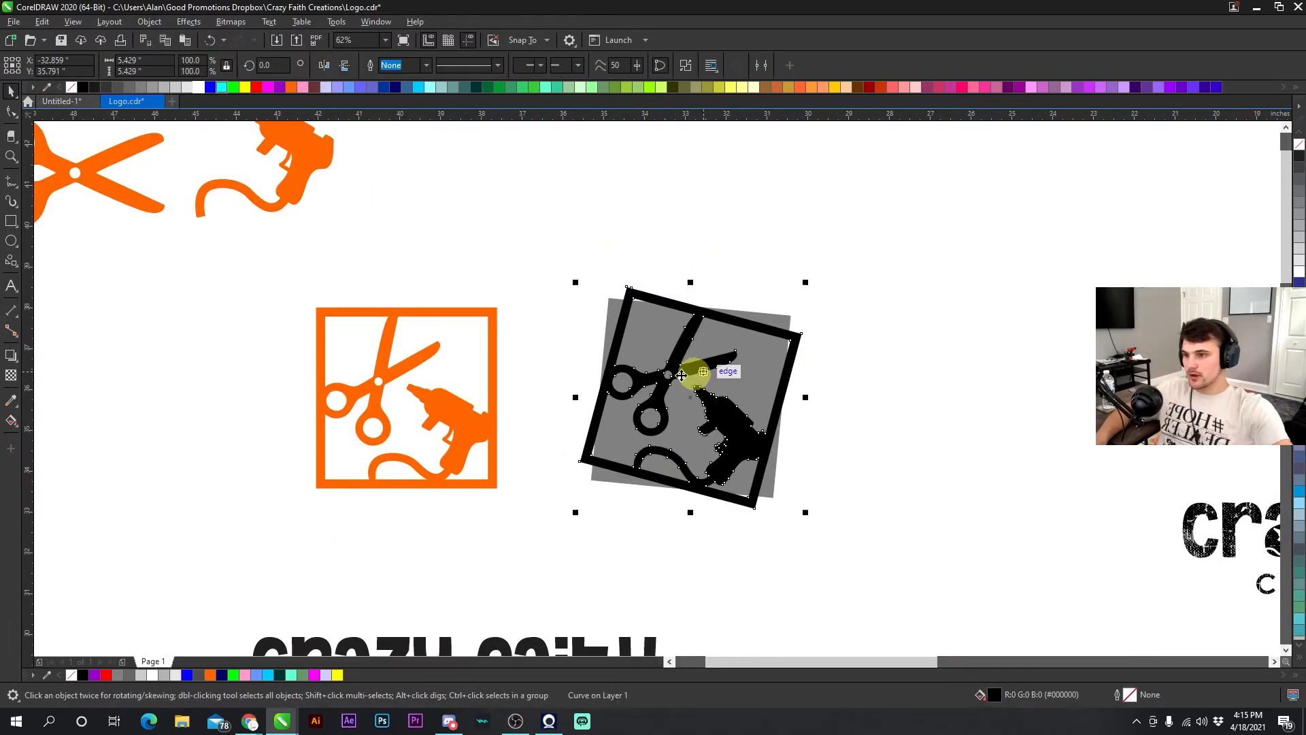
# - Duplicate the backing square behind the tilted icon and fill it pink
pyautogui.click(530, 280)
pyautogui.moveTo(548, 279); pyautogui.dragTo(822, 279)
pyautogui.rightClick(821, 280)
pyautogui.click(858, 304)
pyautogui.click(198, 87)
pyautogui.moveTo(933, 315); pyautogui.dragTo(659, 315)
pyautogui.hotkey('ctrl', 'pagedown')
pyautogui.click(731, 315)
pyautogui.click(188, 87)
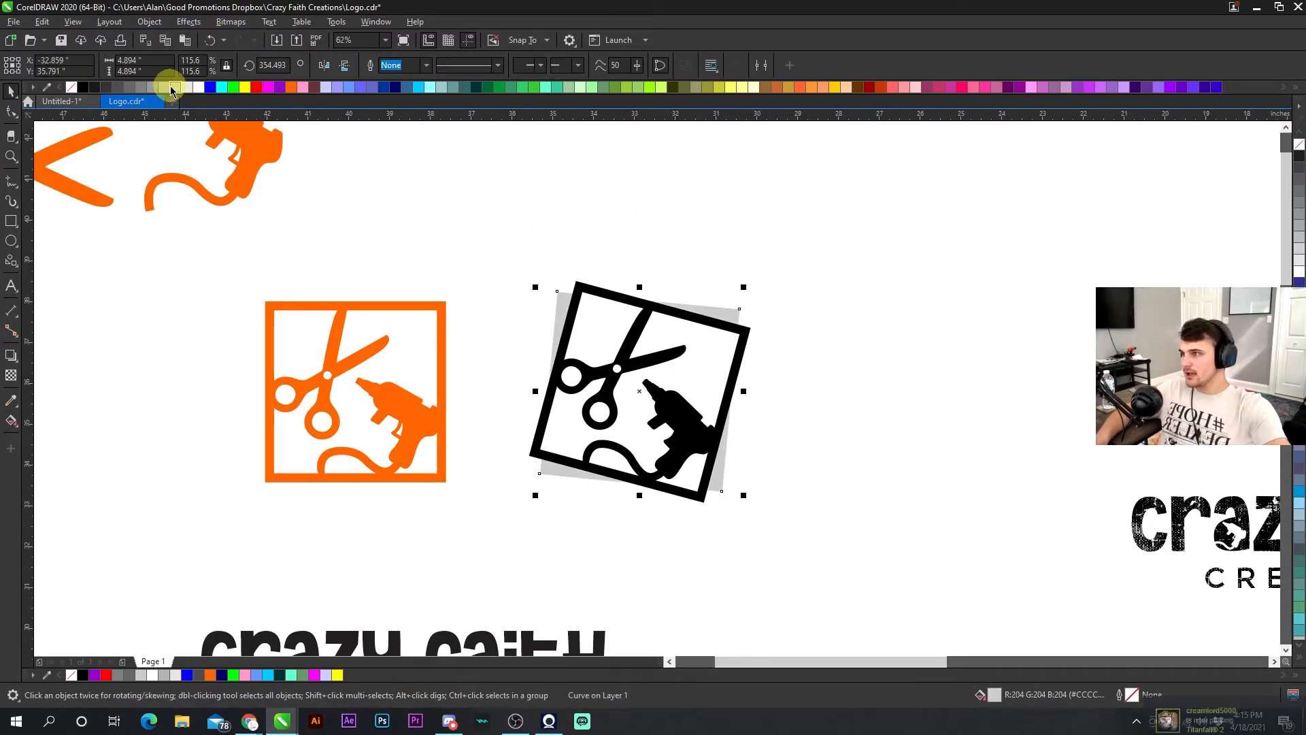
pyautogui.click(291, 87)
pyautogui.click(903, 87)
# - Move the tilted pink-backed icon above the distressed script Crazy Faith Creations logo
pyautogui.scroll(-1, 584, 293)
pyautogui.moveTo(531, 289); pyautogui.dragTo(676, 430)
pyautogui.moveTo(589, 347); pyautogui.dragTo(959, 245)
pyautogui.moveTo(1036, 200); pyautogui.dragTo(984, 242)
pyautogui.scroll(1, 951, 318)
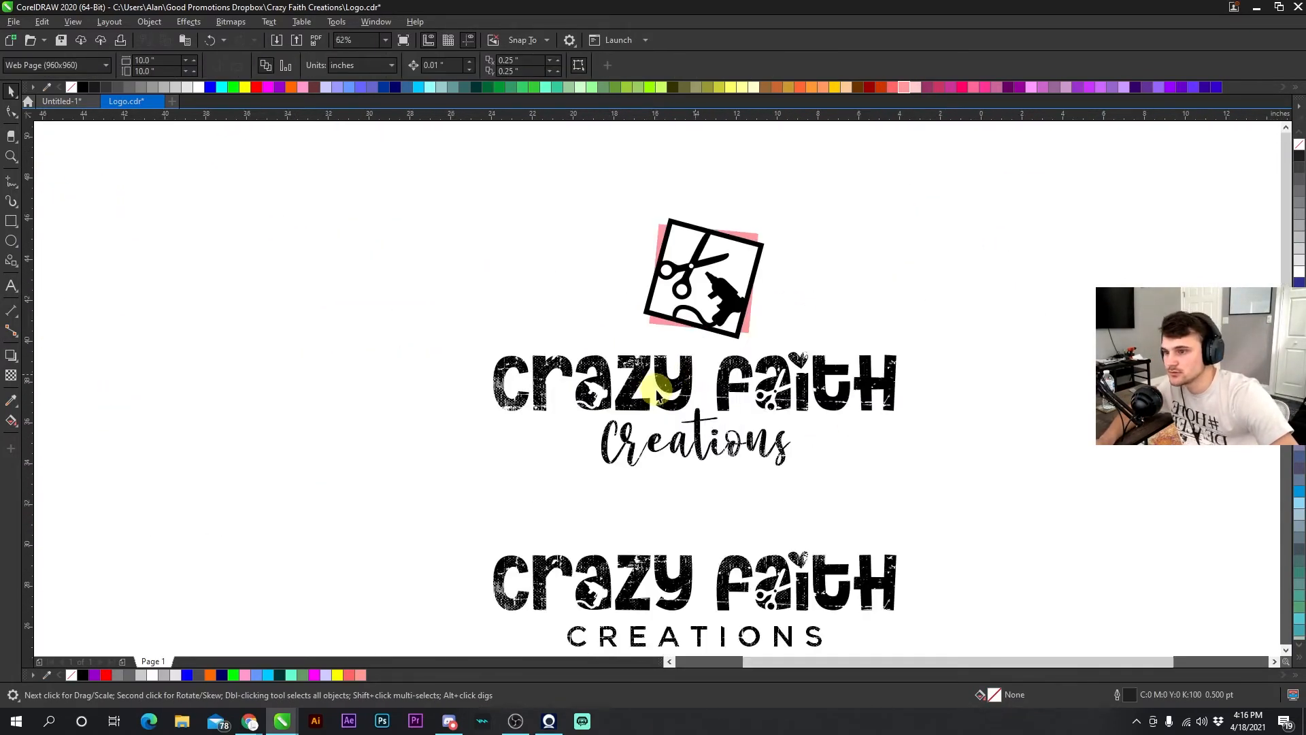
# - Move the tilted icon back off the logo onto open canvas
pyautogui.scroll(-1, 623, 406)
pyautogui.moveTo(605, 377); pyautogui.dragTo(727, 376)
pyautogui.moveTo(1079, 297); pyautogui.dragTo(743, 264)
pyautogui.scroll(1, 768, 276)
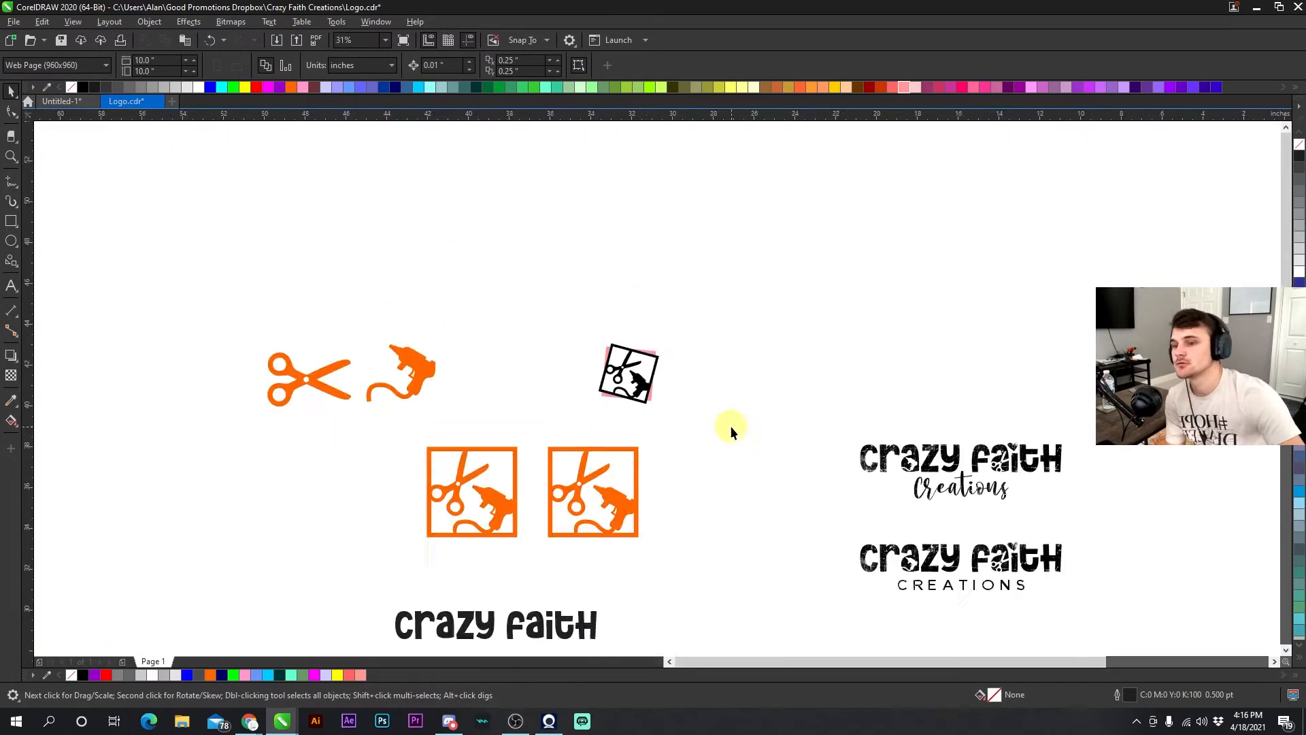
# - Reshape nodes on the tilted black-and-pink icon's shapes
pyautogui.scroll(1, 628, 391)
pyautogui.rightClick(711, 236)
pyautogui.click(746, 246)
pyautogui.press('F10')
pyautogui.moveTo(520, 214); pyautogui.dragTo(519, 228)
pyautogui.moveTo(706, 430); pyautogui.dragTo(714, 435)
pyautogui.moveTo(504, 412); pyautogui.dragTo(518, 435)
pyautogui.scroll(-1, 631, 378)
pyautogui.scroll(1, 656, 390)
pyautogui.moveTo(519, 229); pyautogui.dragTo(488, 219)
pyautogui.press('F10')
pyautogui.moveTo(702, 413); pyautogui.dragTo(692, 418)
pyautogui.scroll(-1, 651, 342)
# - Fill the scissors, glue gun and one framed icon copy green, and save the file
pyautogui.click(850, 348)
pyautogui.scroll(-1, 617, 214)
pyautogui.moveTo(231, 211); pyautogui.dragTo(449, 327)
pyautogui.click(210, 87)
pyautogui.click(511, 87)
pyautogui.click(501, 344)
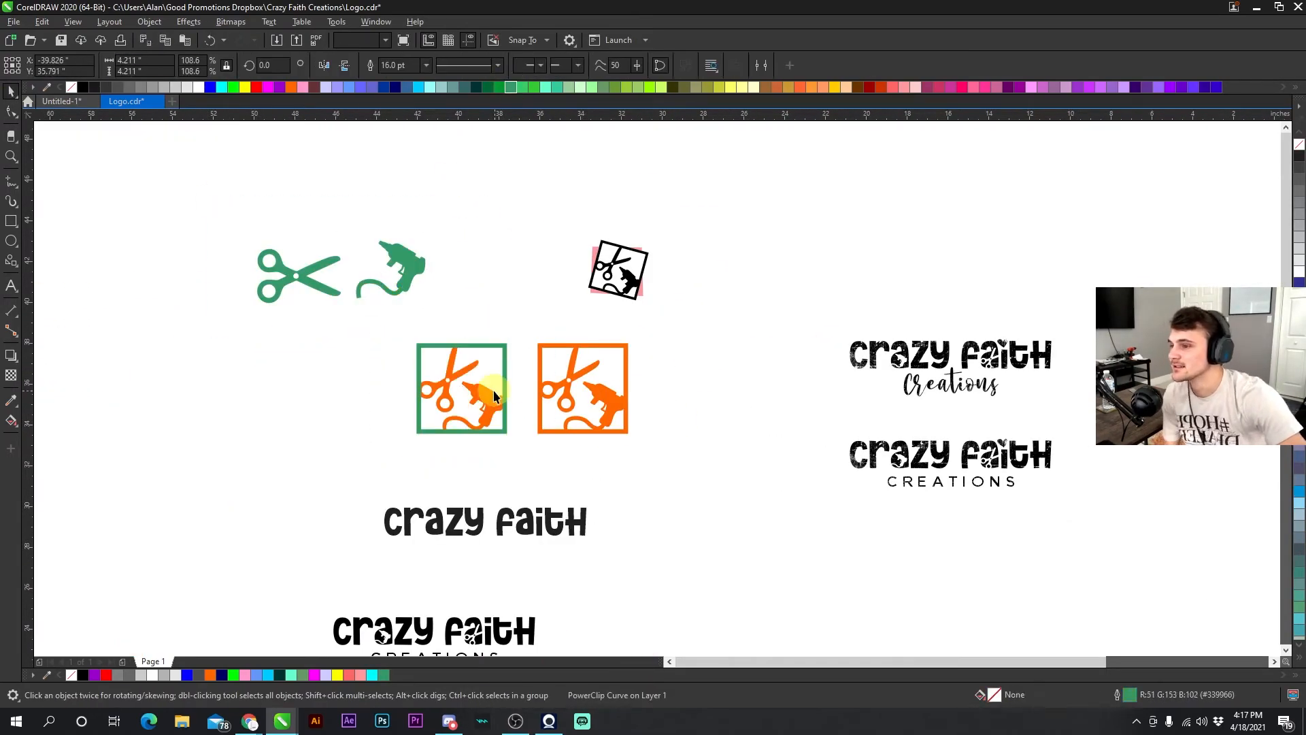
pyautogui.click(512, 87)
pyautogui.hotkey('ctrl', 's')
# - Zoom in and out to inspect the tilted pink-backed icon
pyautogui.moveTo(451, 198); pyautogui.dragTo(559, 314)
pyautogui.scroll(-1, 559, 319)
pyautogui.moveTo(570, 361); pyautogui.dragTo(669, 466)
pyautogui.scroll(1, 511, 276)
pyautogui.click(512, 277)
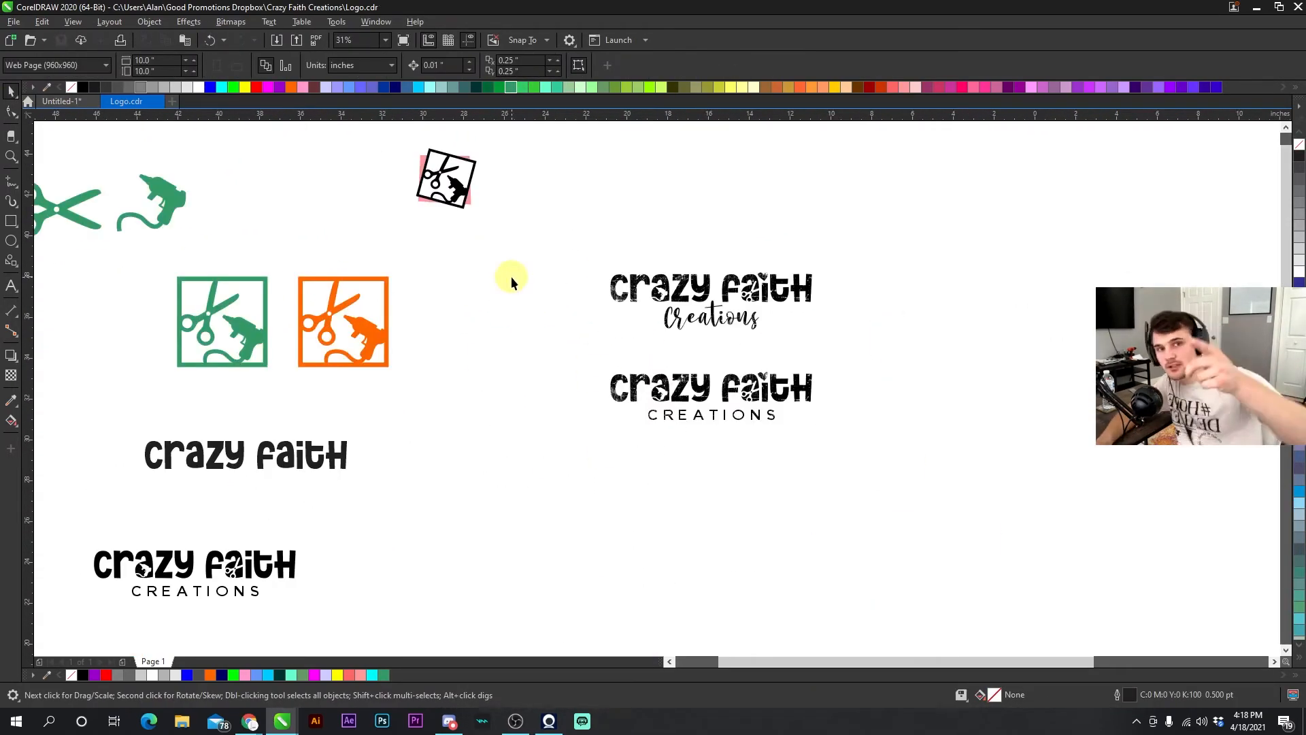
pyautogui.scroll(1, 627, 414)
pyautogui.scroll(-1, 656, 388)
pyautogui.scroll(1, 809, 360)
pyautogui.scroll(-1, 651, 391)
pyautogui.scroll(1, 427, 197)
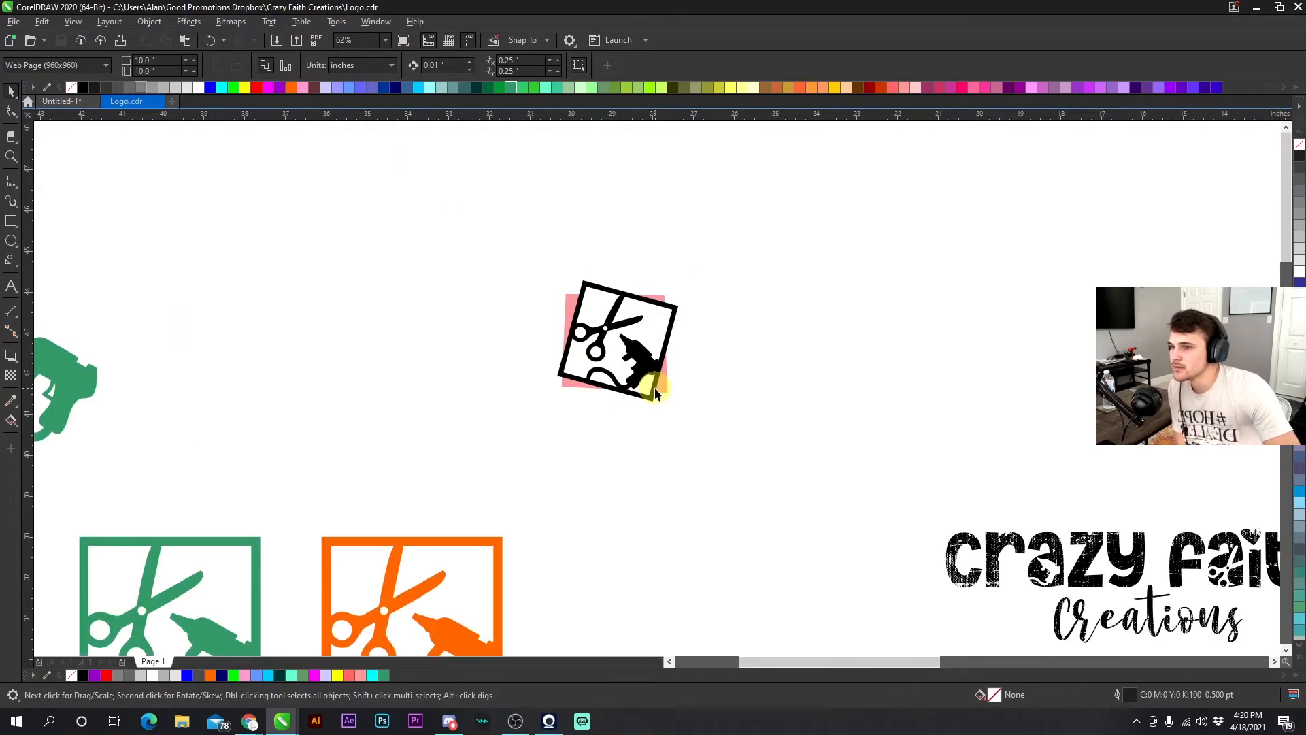
pyautogui.scroll(1, 648, 398)
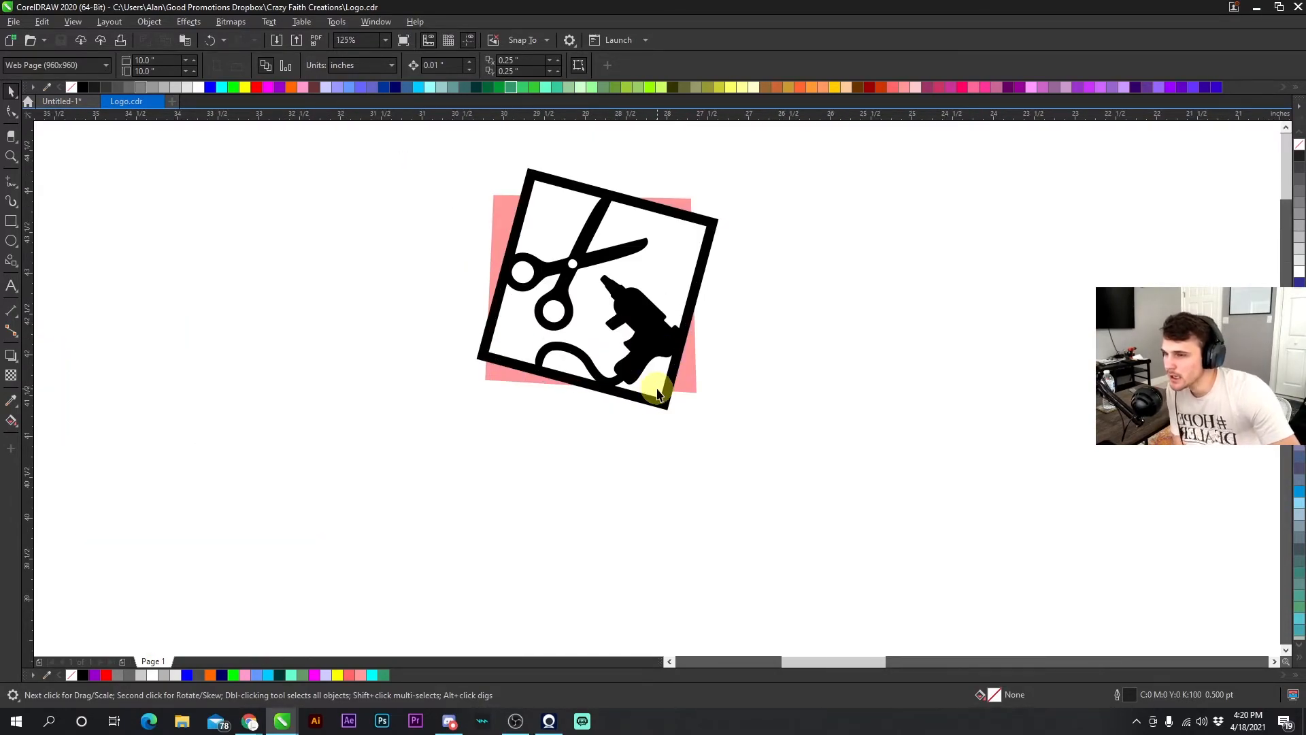
pyautogui.scroll(-1, 657, 394)
pyautogui.scroll(1, 657, 387)
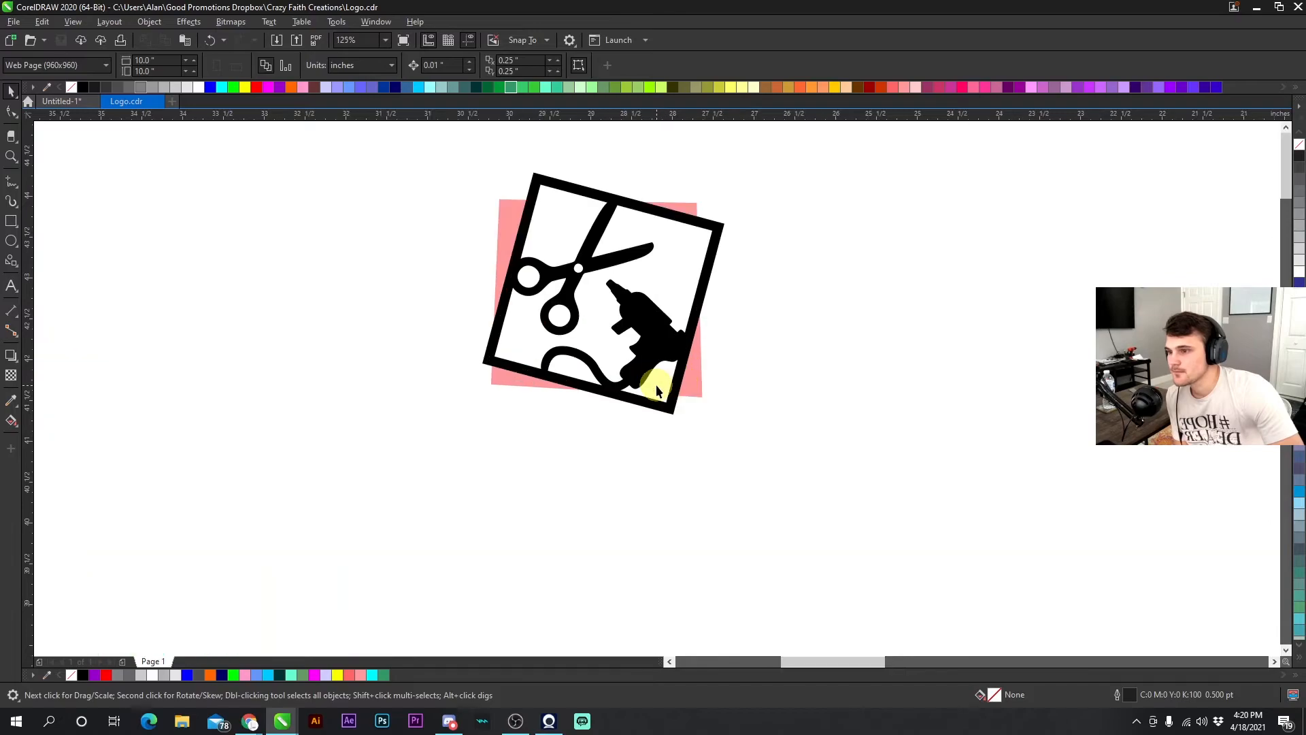
pyautogui.scroll(-1, 655, 385)
pyautogui.scroll(1, 657, 387)
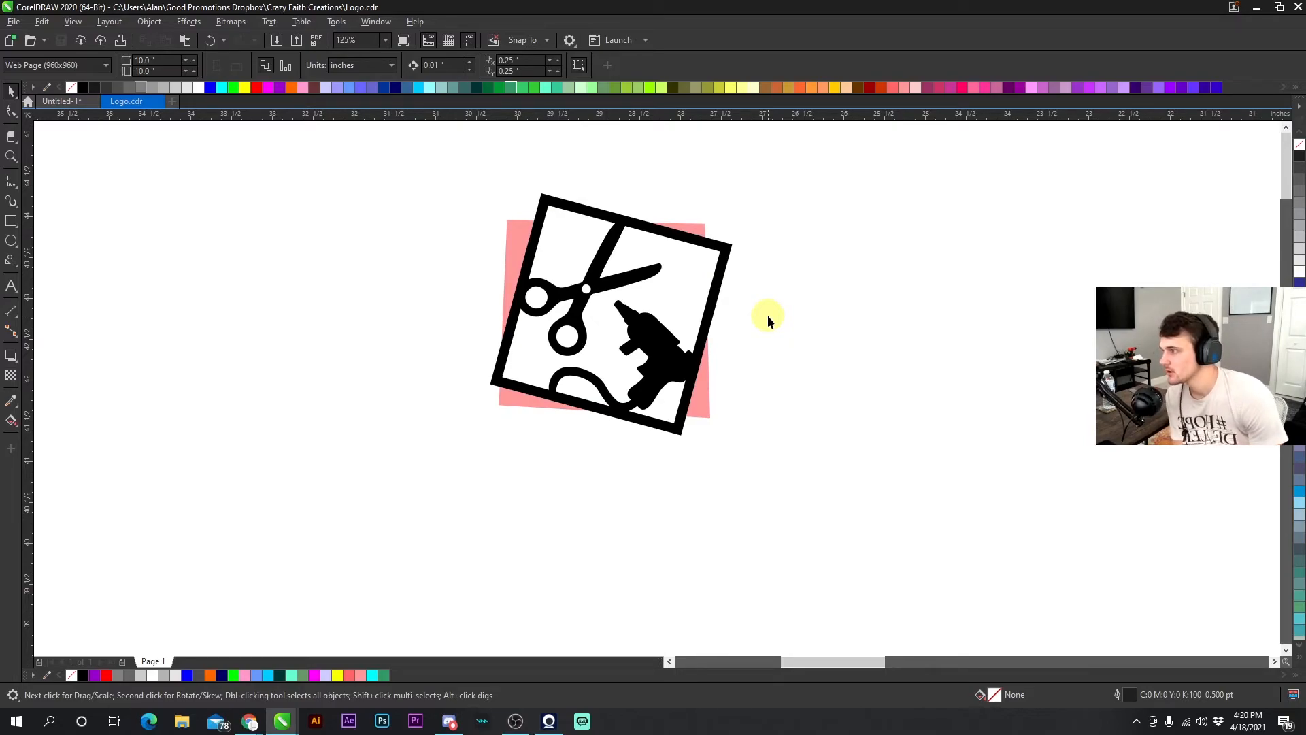
pyautogui.scroll(-3, 767, 315)
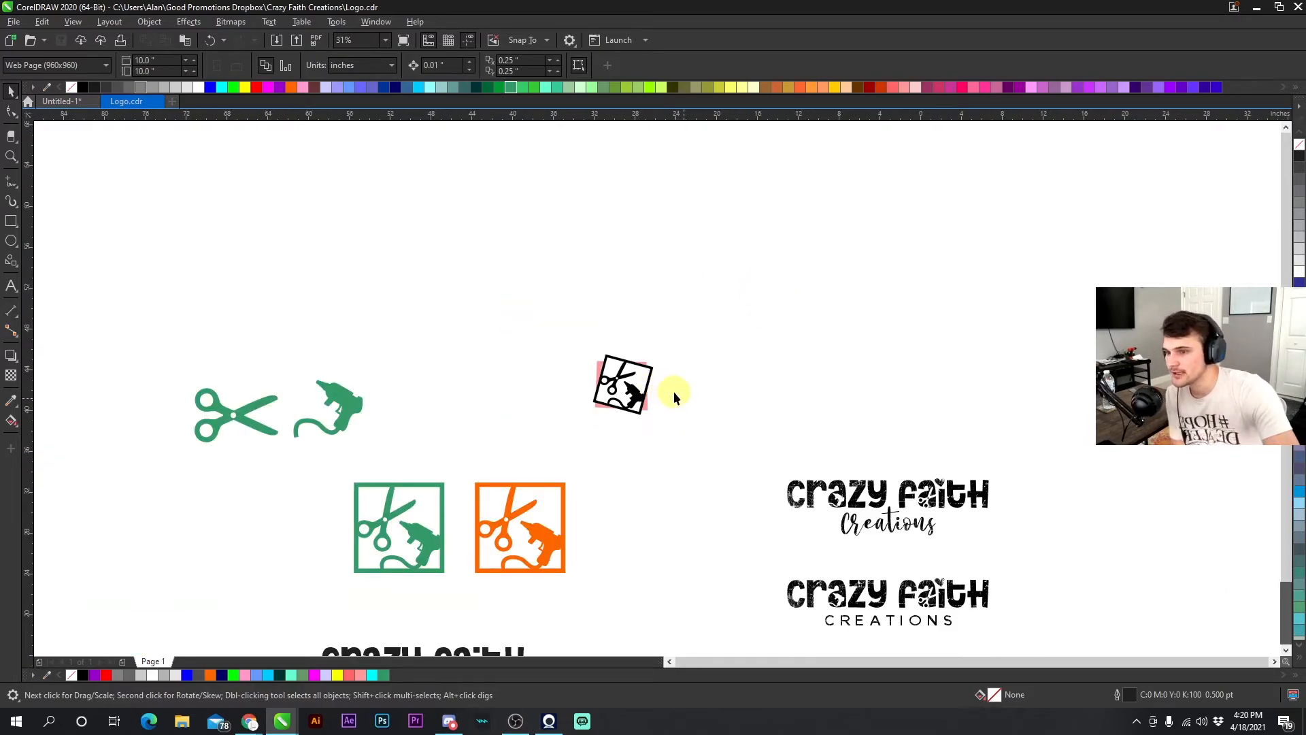
# - Examine the reference logo images and the other logo versions on the canvas
pyautogui.scroll(4, 817, 481)
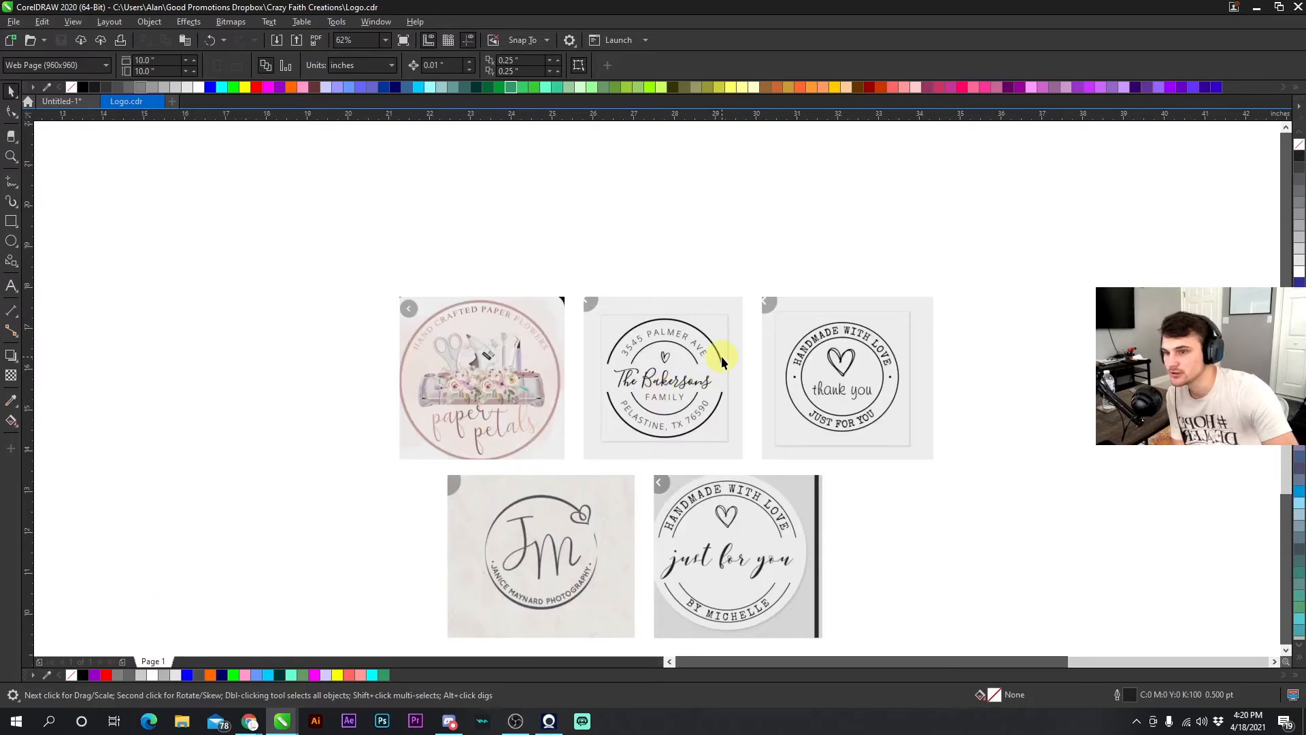
pyautogui.scroll(2, 600, 484)
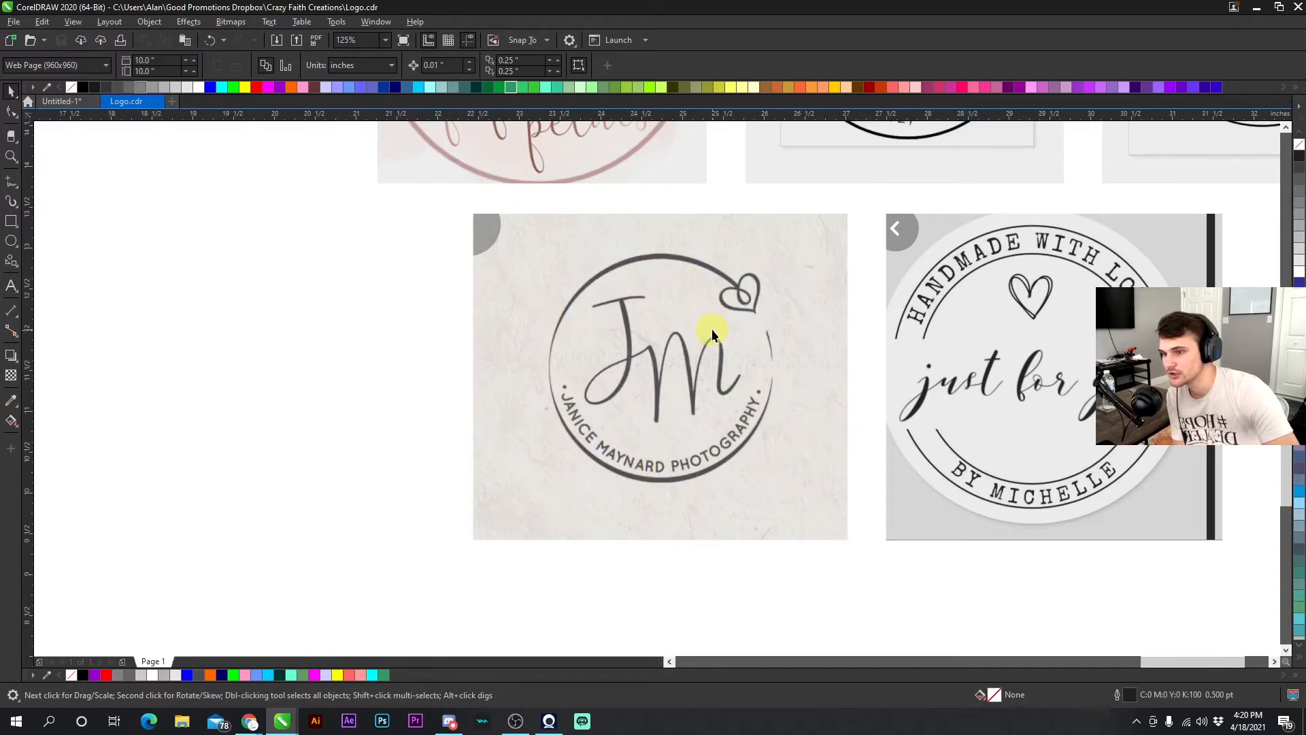
pyautogui.scroll(-3, 656, 388)
pyautogui.scroll(5, 656, 388)
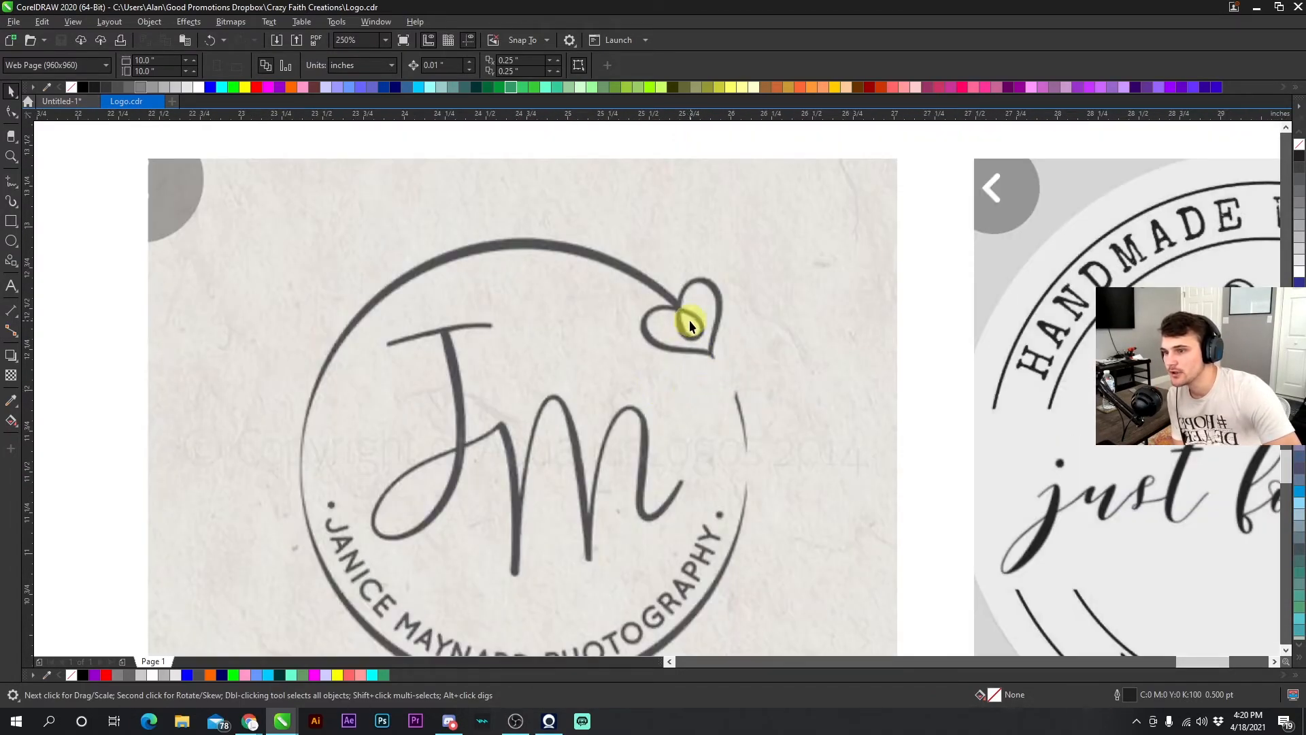
pyautogui.scroll(-5, 656, 389)
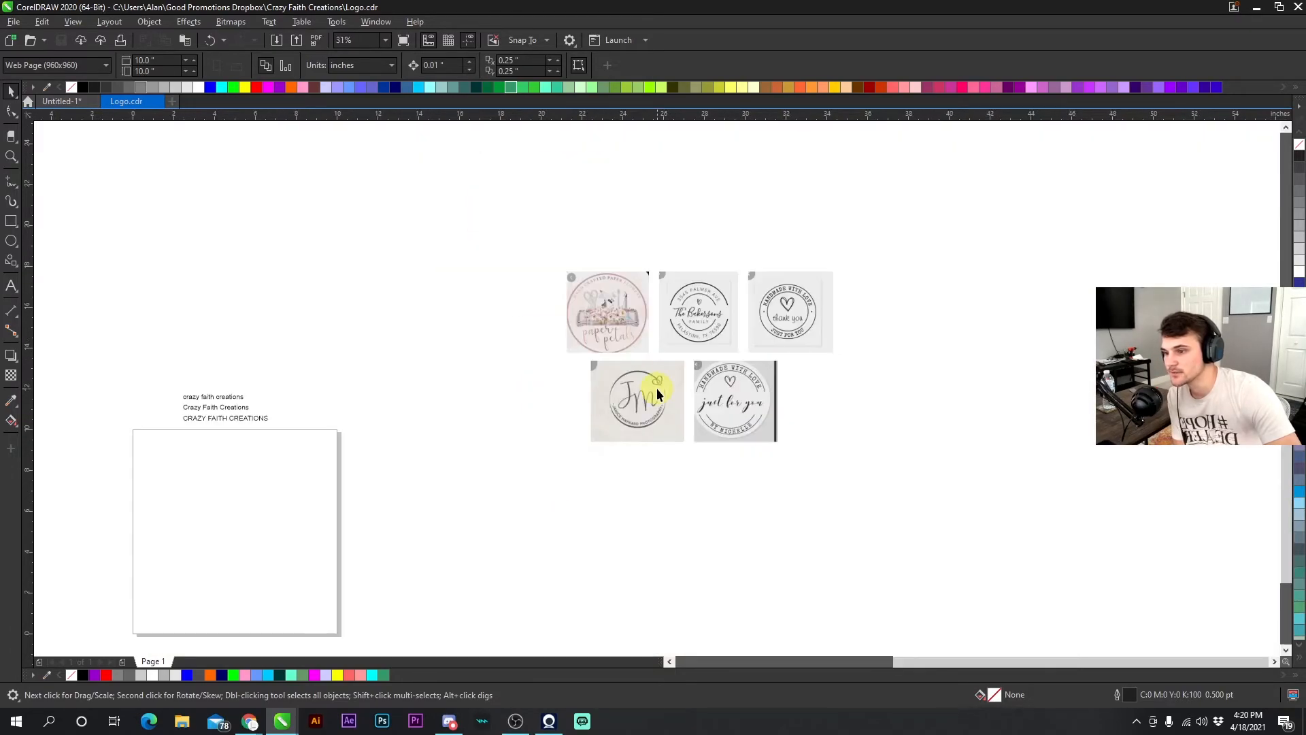
pyautogui.scroll(-2, 655, 388)
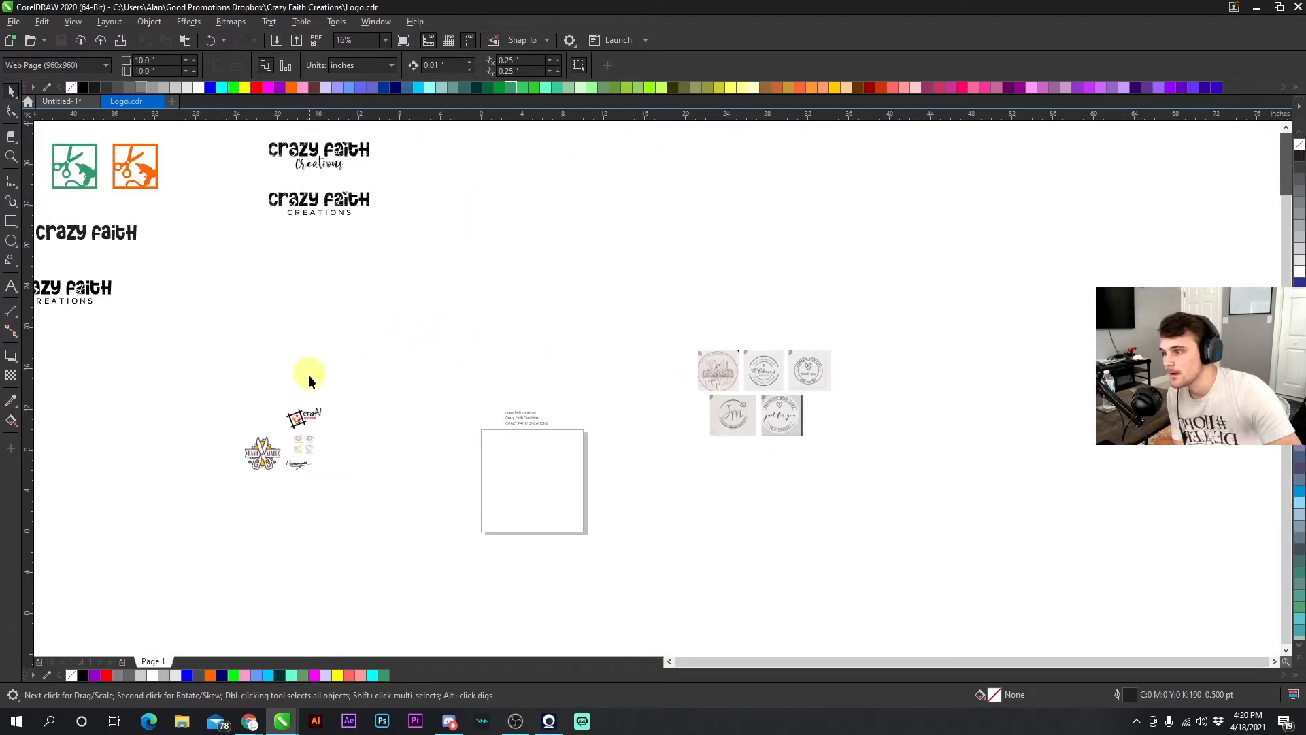
pyautogui.scroll(2, 308, 373)
pyautogui.scroll(-3, 655, 388)
pyautogui.scroll(4, 596, 315)
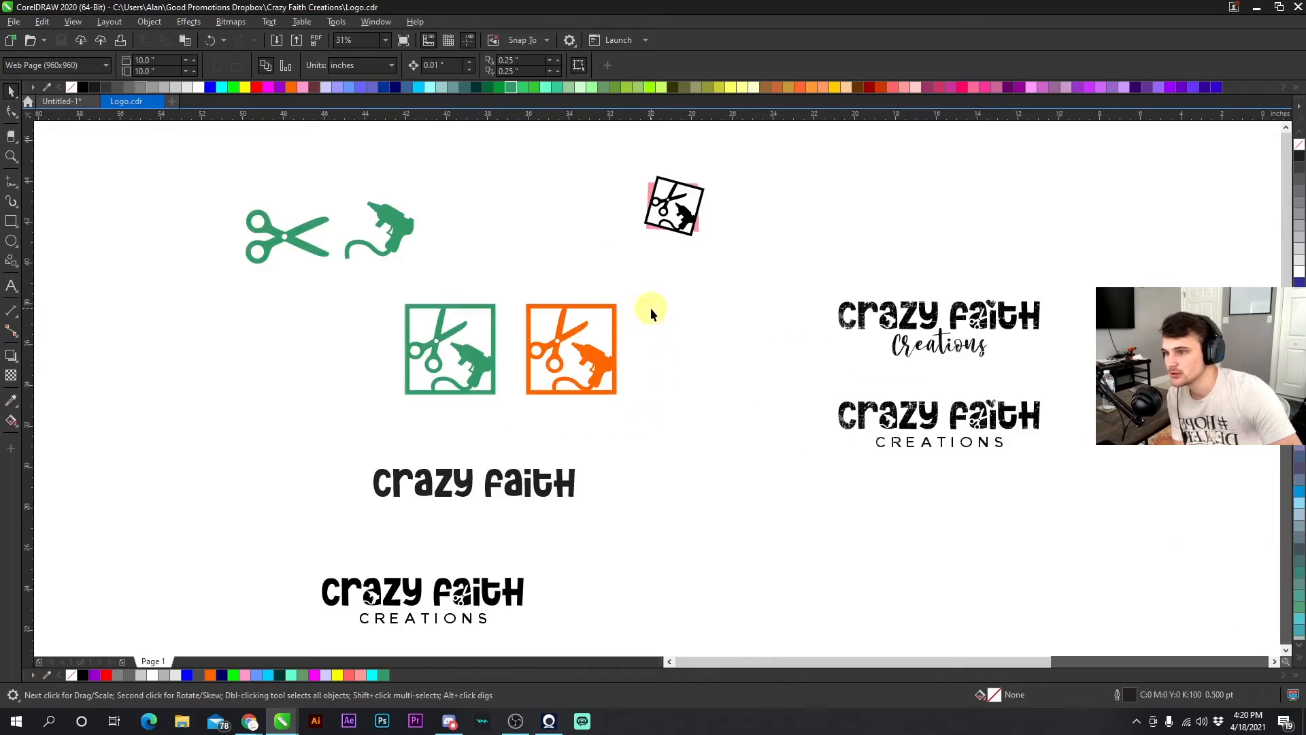
pyautogui.scroll(2, 719, 401)
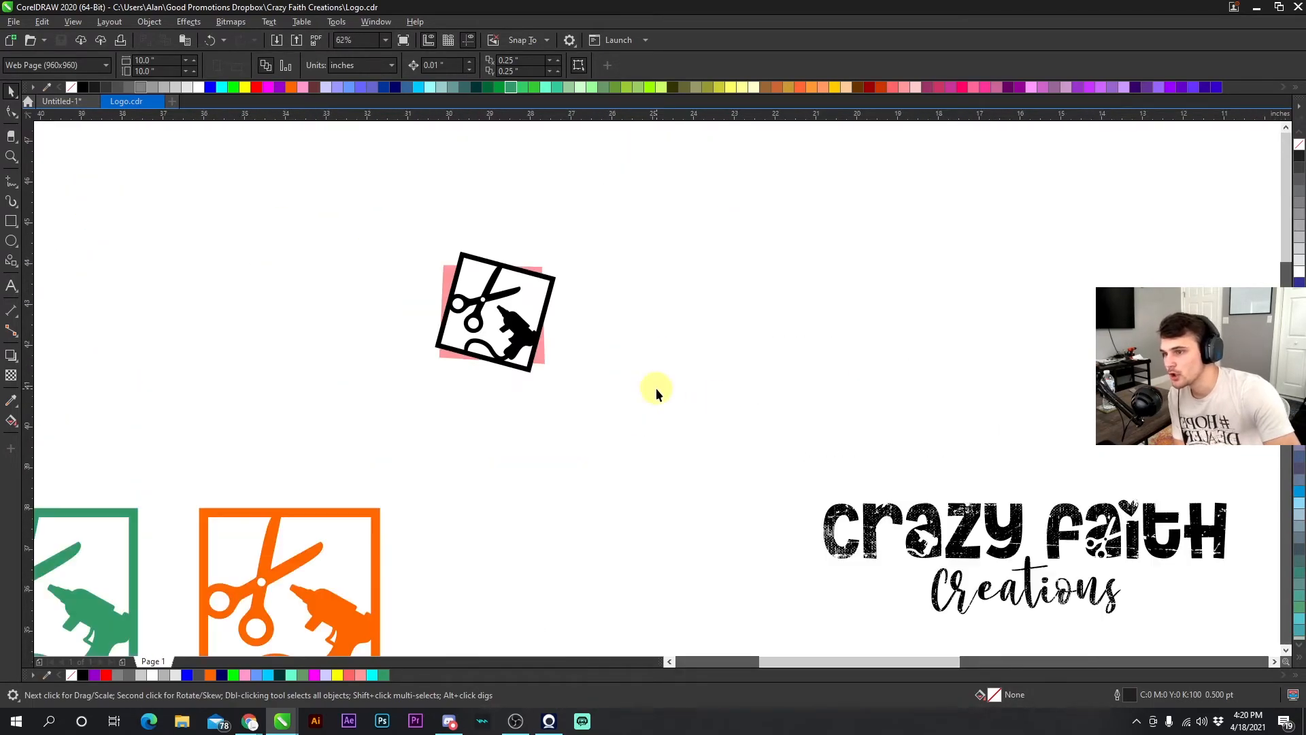
# - Switch to the browser's glue gun vector image search
pyautogui.moveTo(250, 722)
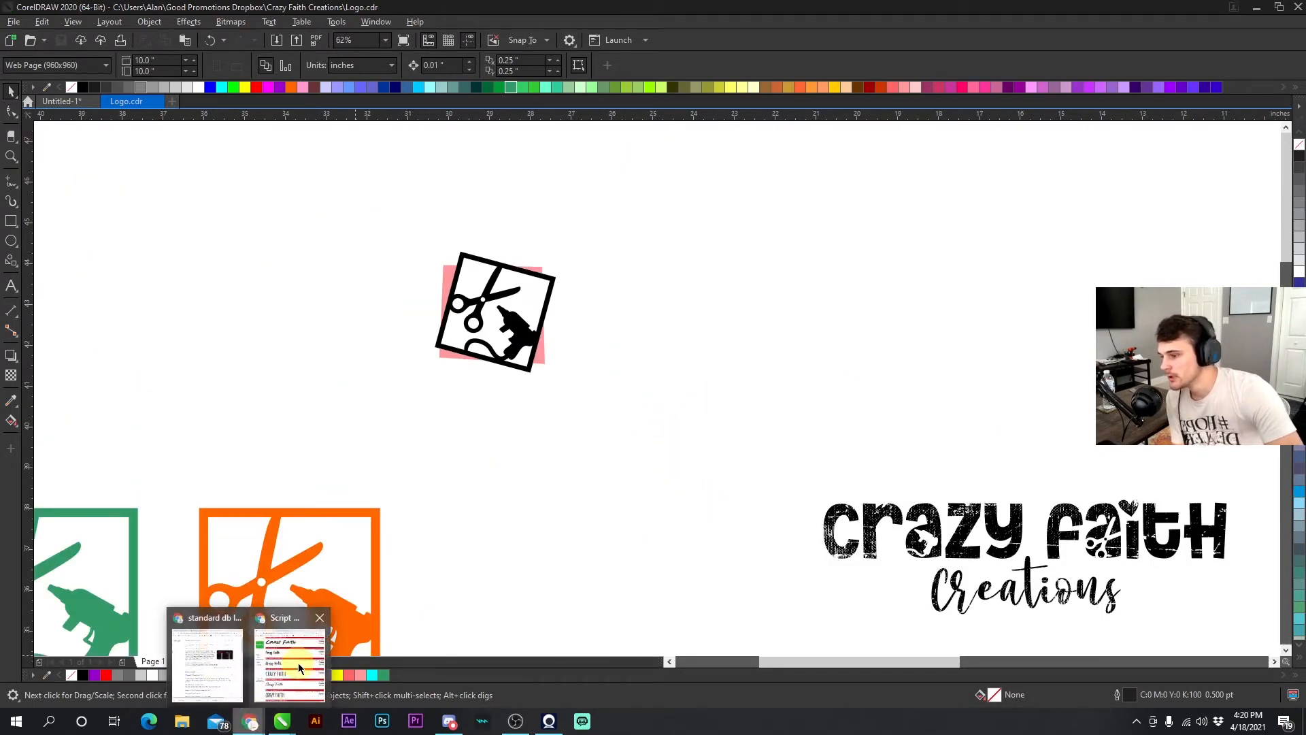
pyautogui.click(272, 656)
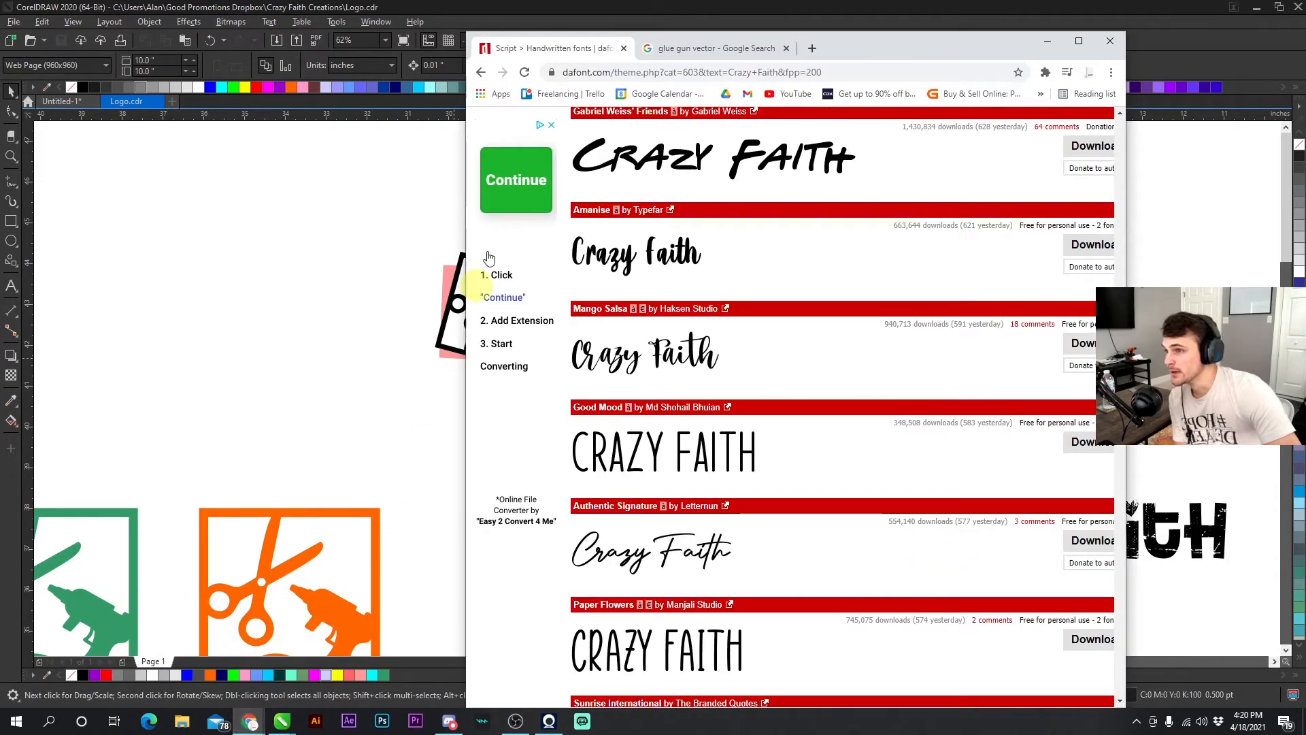
pyautogui.click(713, 49)
pyautogui.scroll(10, 599, 262)
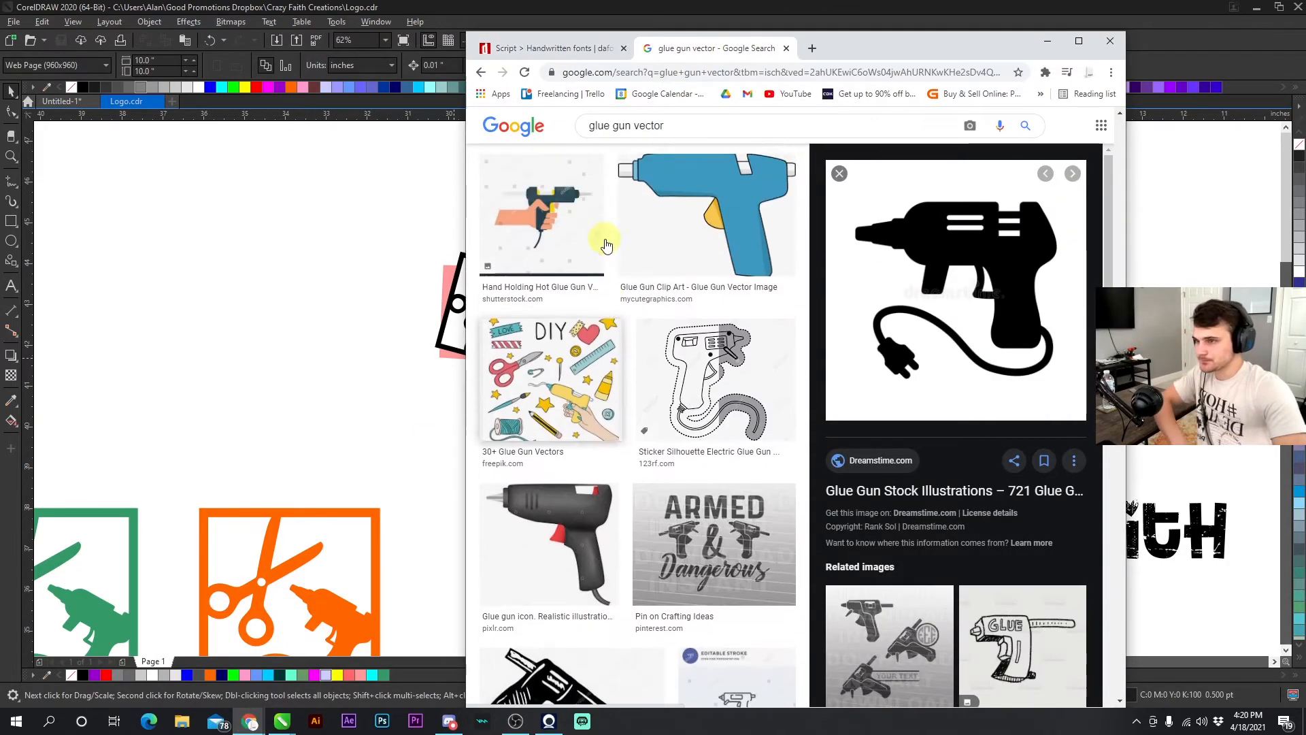
# - Search images for circle brush vector and open the first circle brush stroke result
pyautogui.click(607, 124)
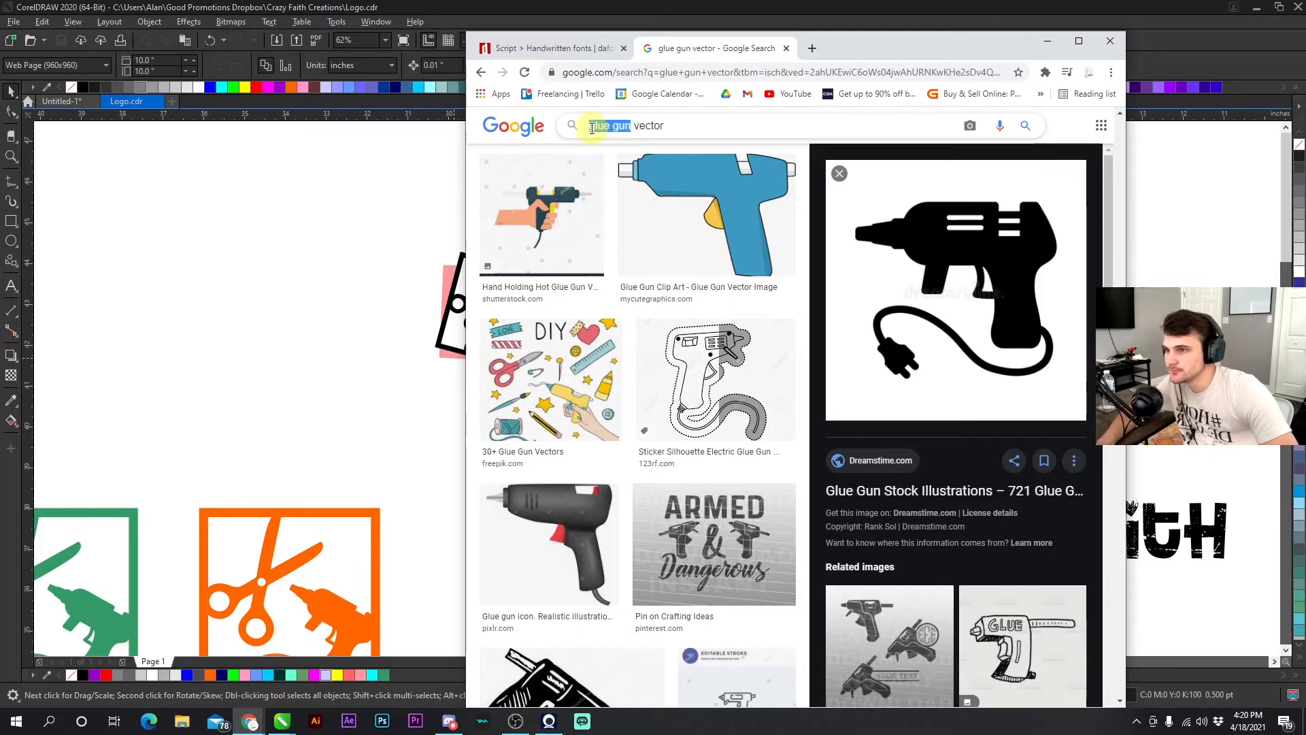
pyautogui.write('circle brush')
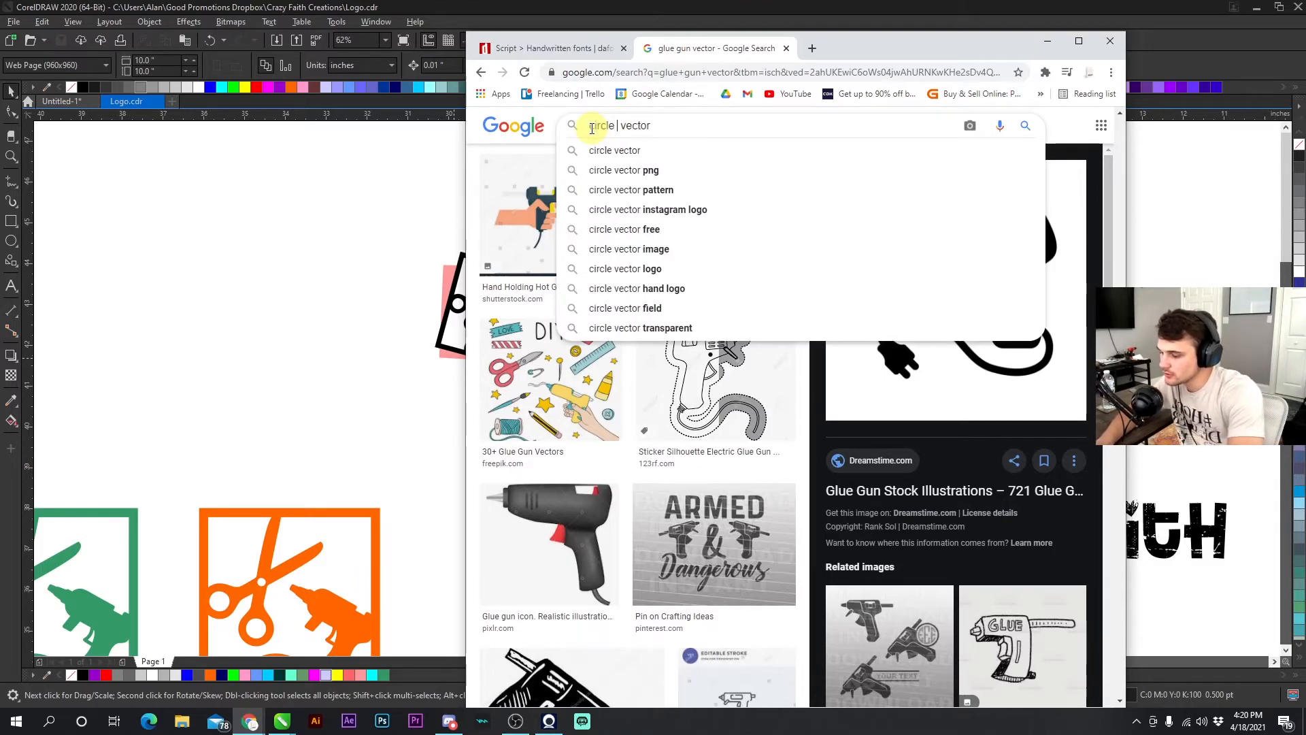
pyautogui.press('Return')
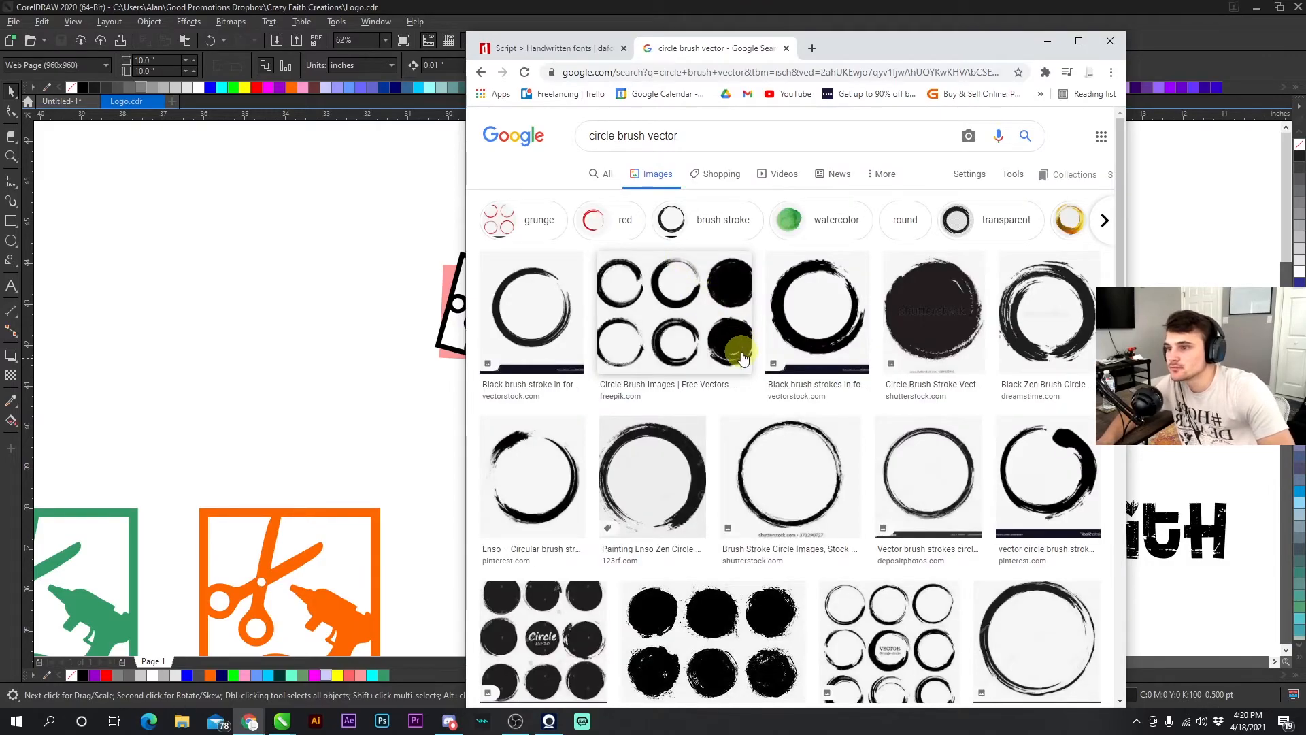
pyautogui.click(550, 328)
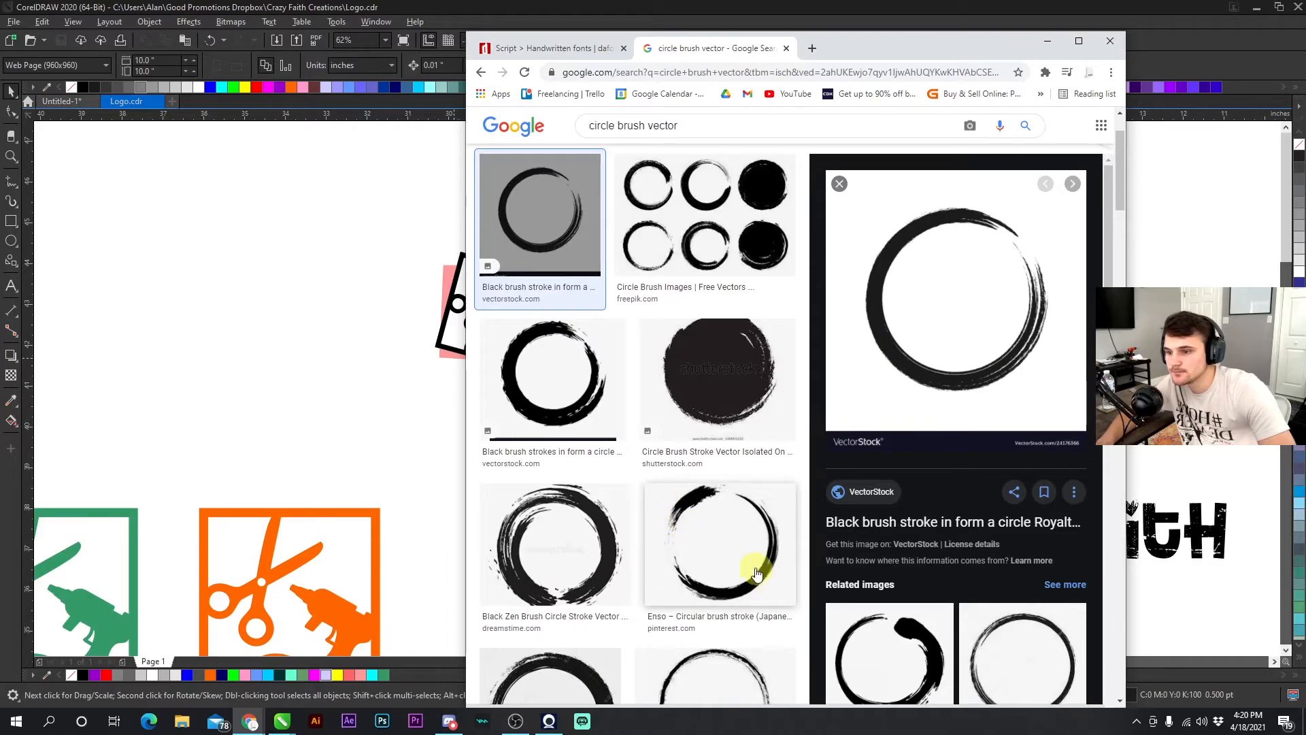
# - Browse the circle brush image results and preview a couple of the brush circle sets
pyautogui.scroll(-4, 875, 583)
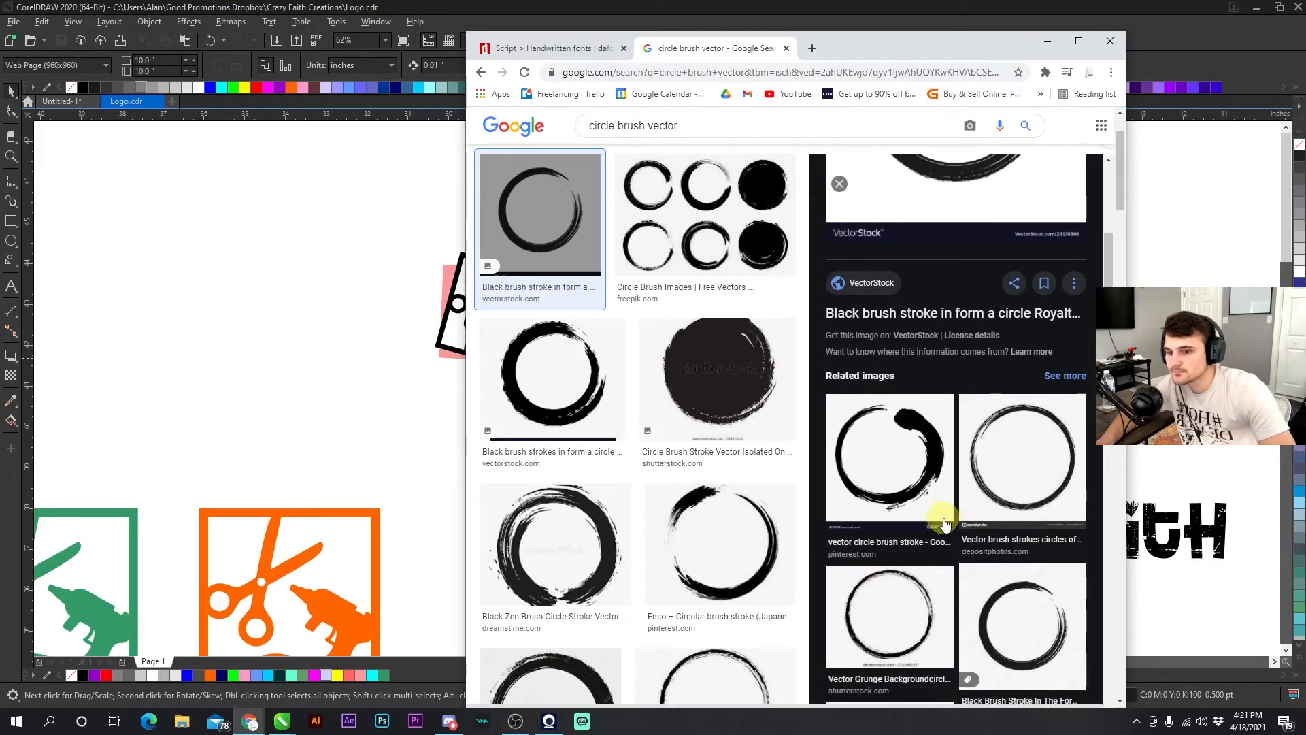
pyautogui.scroll(-2, 929, 526)
pyautogui.scroll(-6, 719, 496)
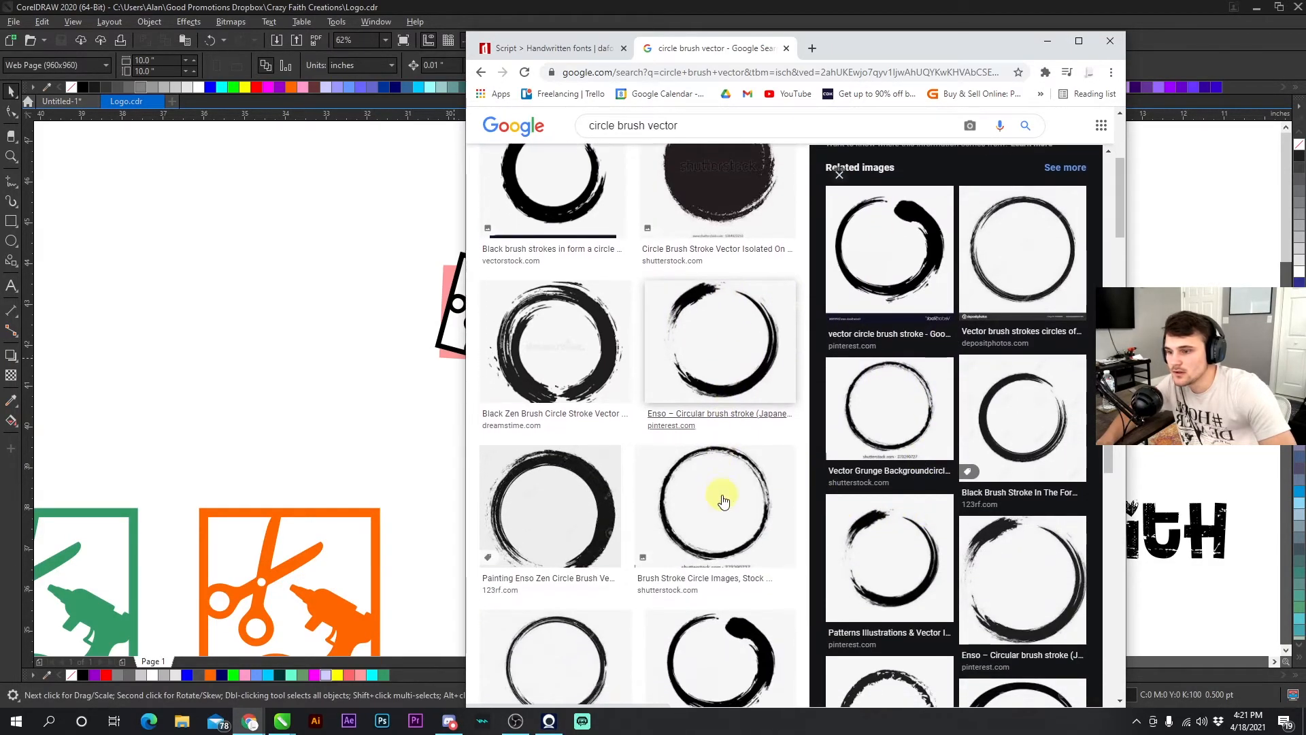
pyautogui.scroll(-5, 716, 502)
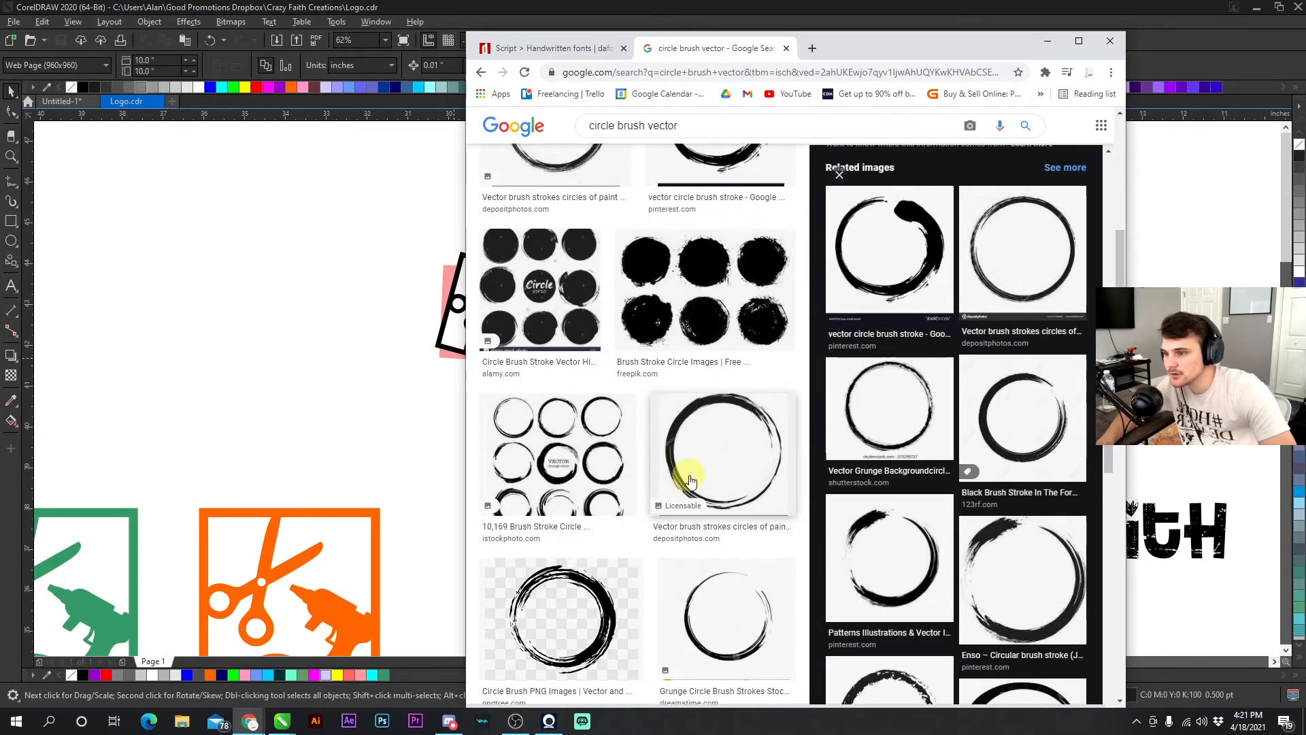
pyautogui.click(549, 425)
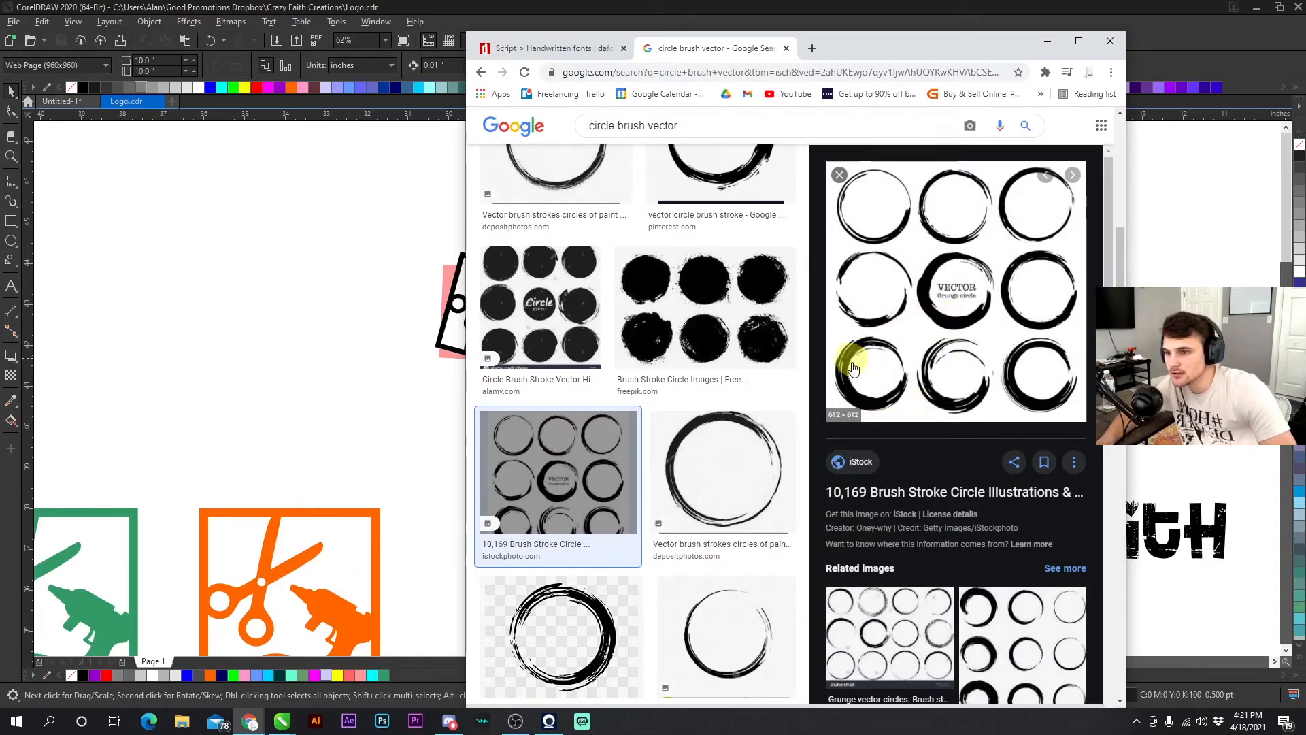
pyautogui.click(711, 282)
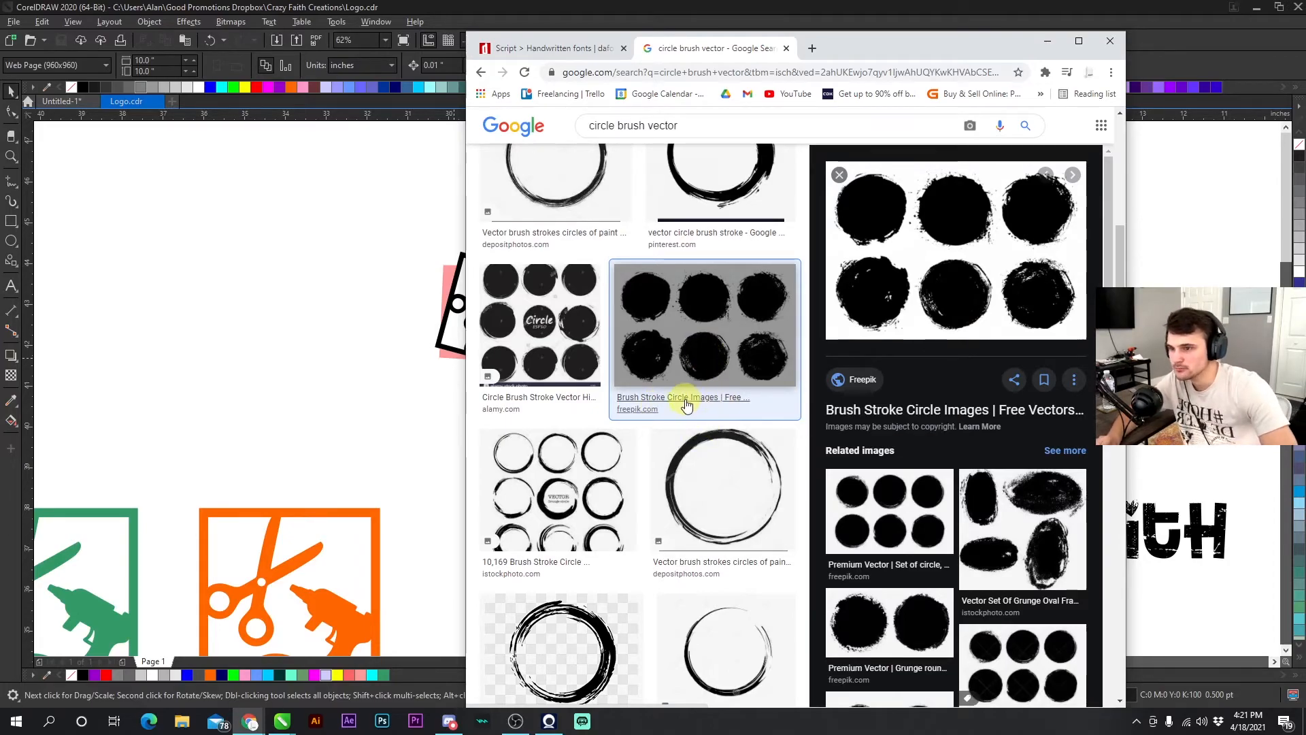
# - Open Vecteezy in a new tab and search its vectors for brush circle
pyautogui.click(813, 48)
pyautogui.click(1039, 97)
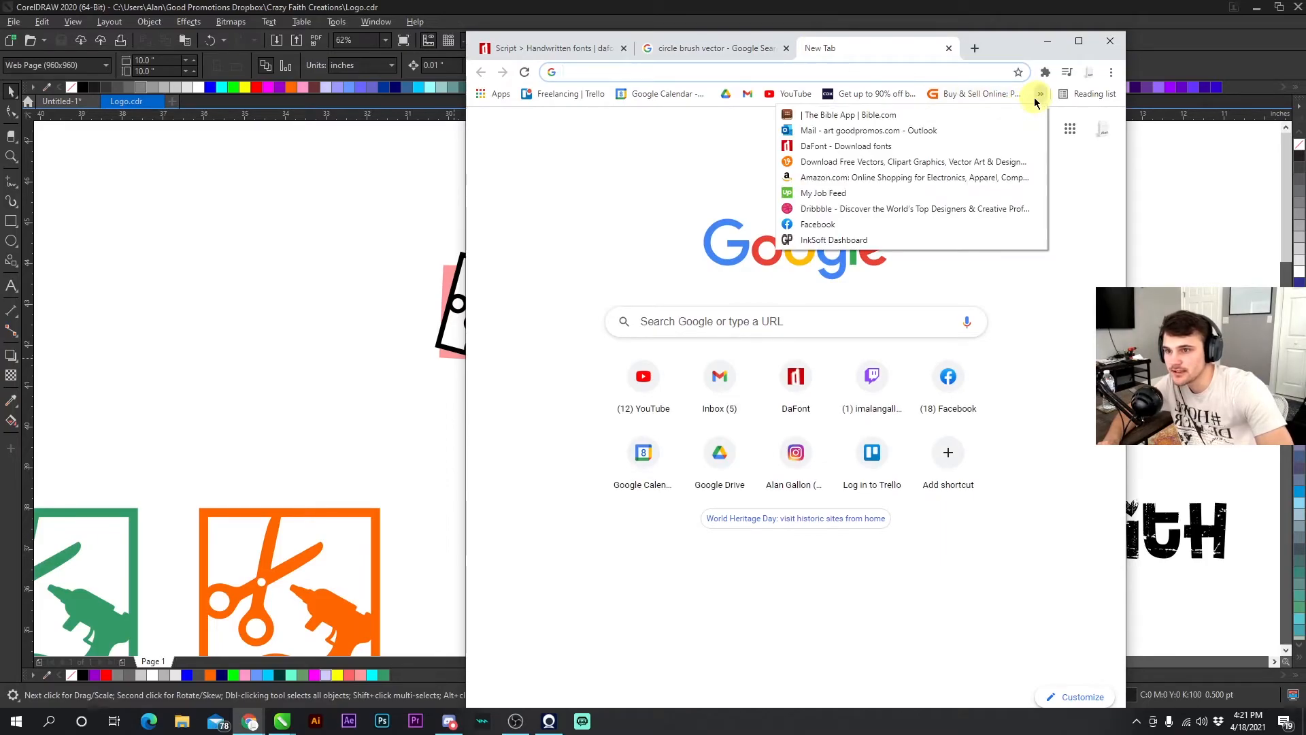
pyautogui.click(818, 163)
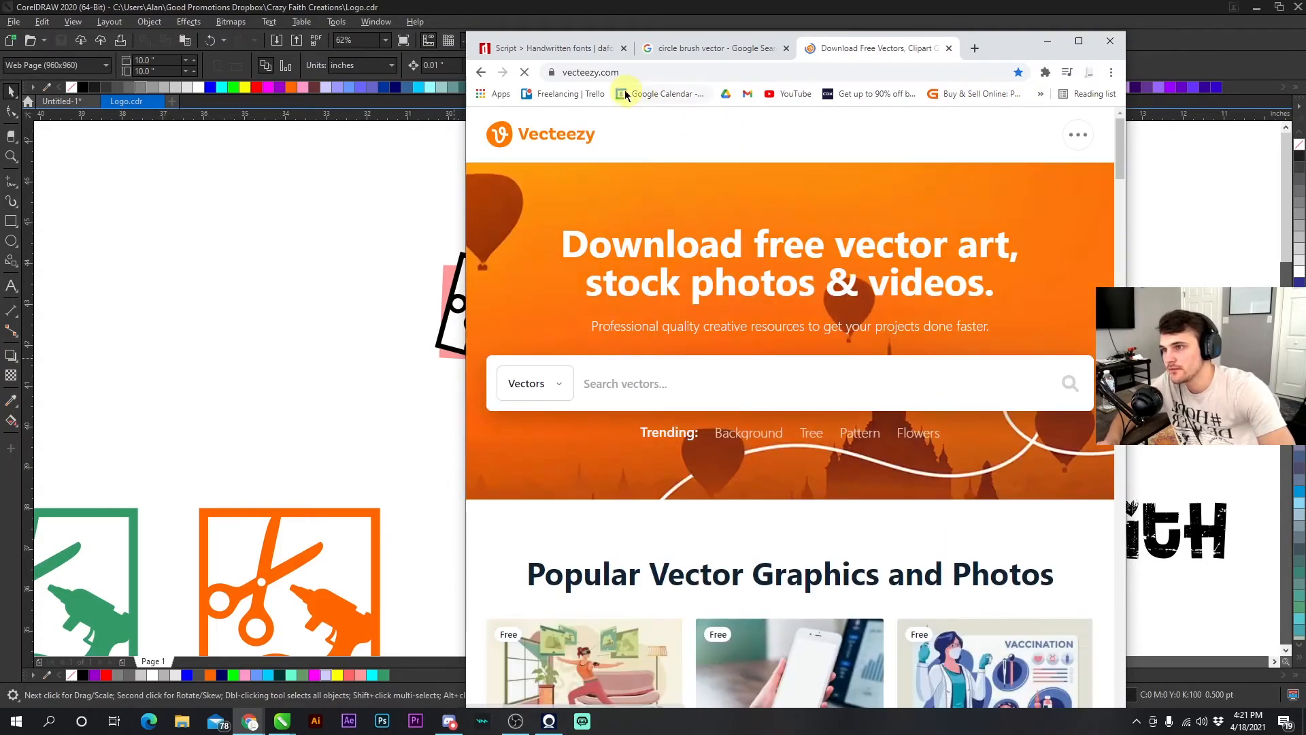
pyautogui.click(676, 385)
pyautogui.write('brsu')
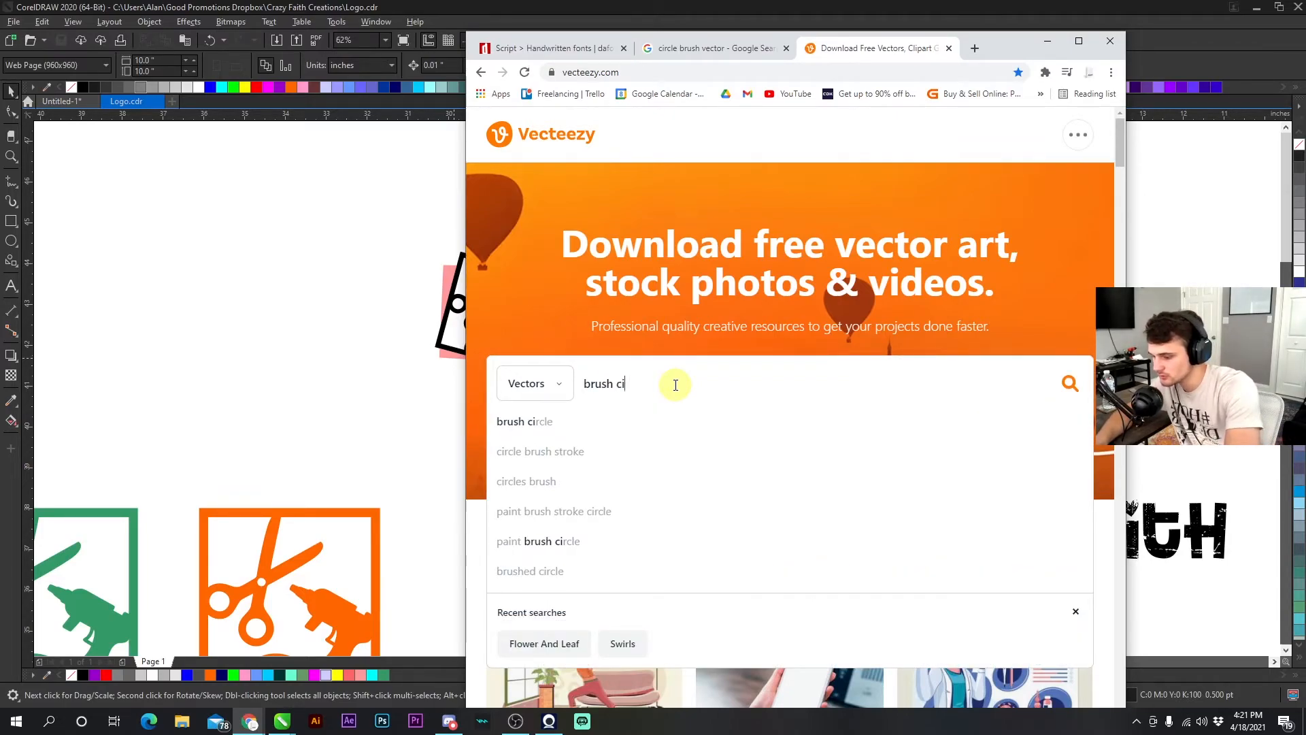
pyautogui.press('Return')
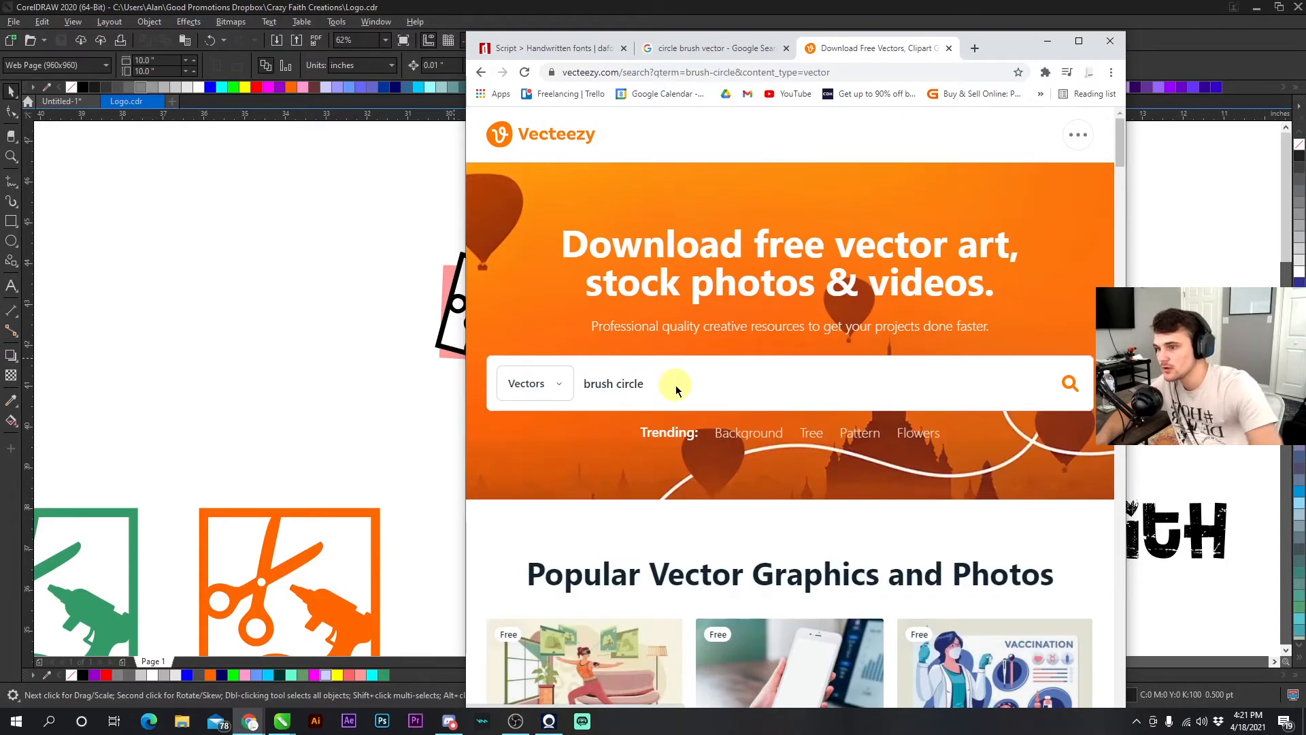
# - Browse the brush circle results and open the black grunge circle frames collection
pyautogui.scroll(-3, 820, 439)
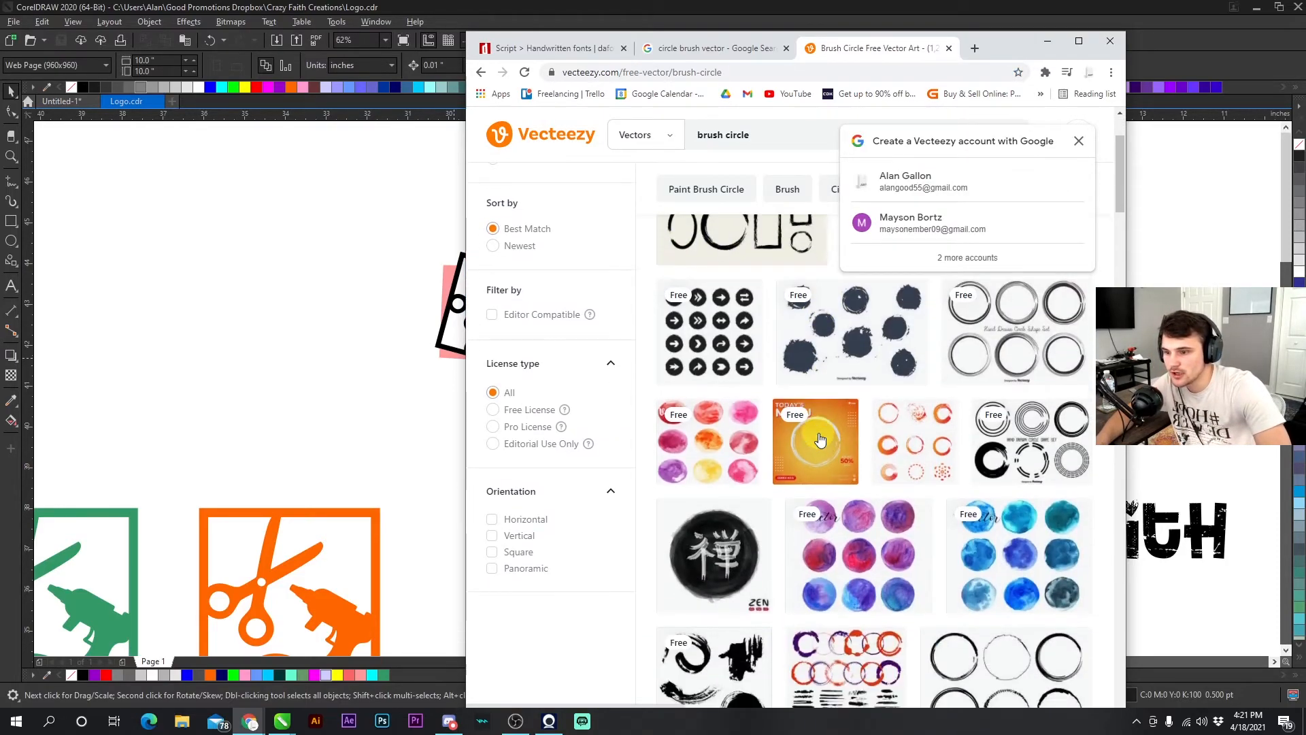
pyautogui.scroll(-2, 750, 502)
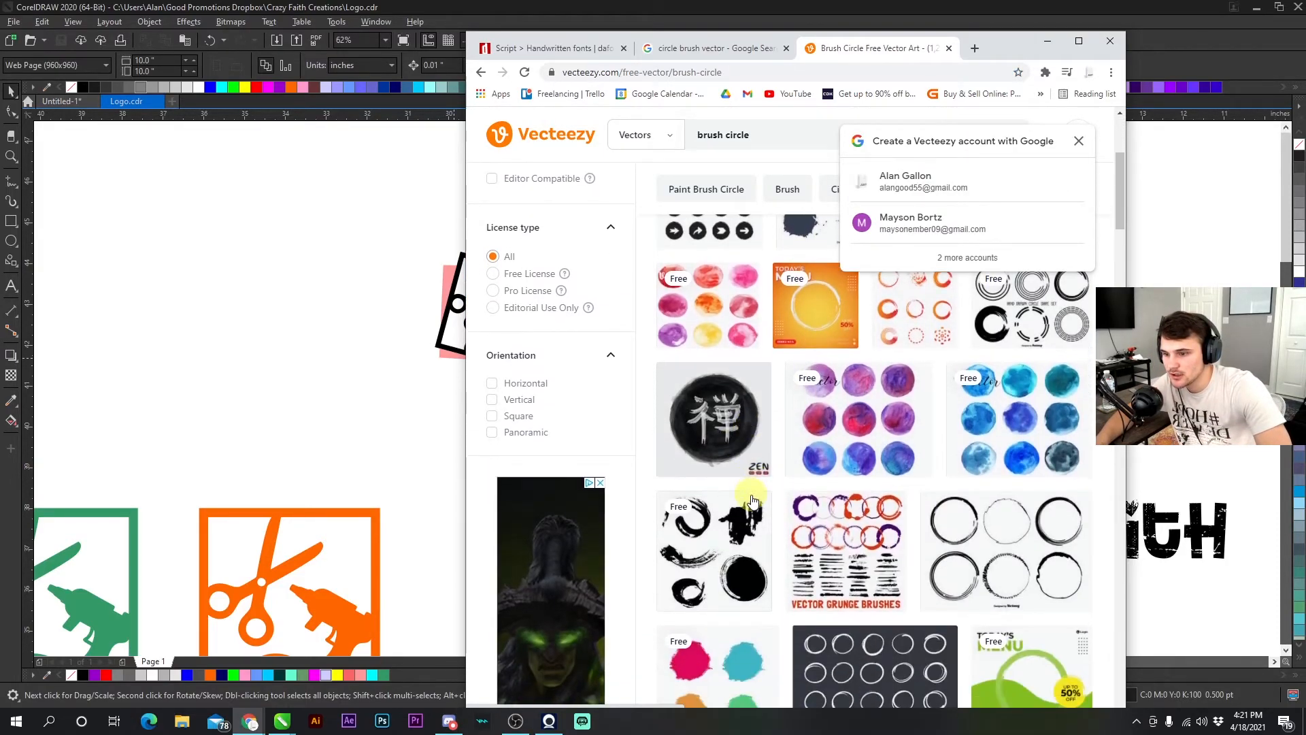
pyautogui.scroll(-3, 779, 544)
pyautogui.scroll(-4, 799, 537)
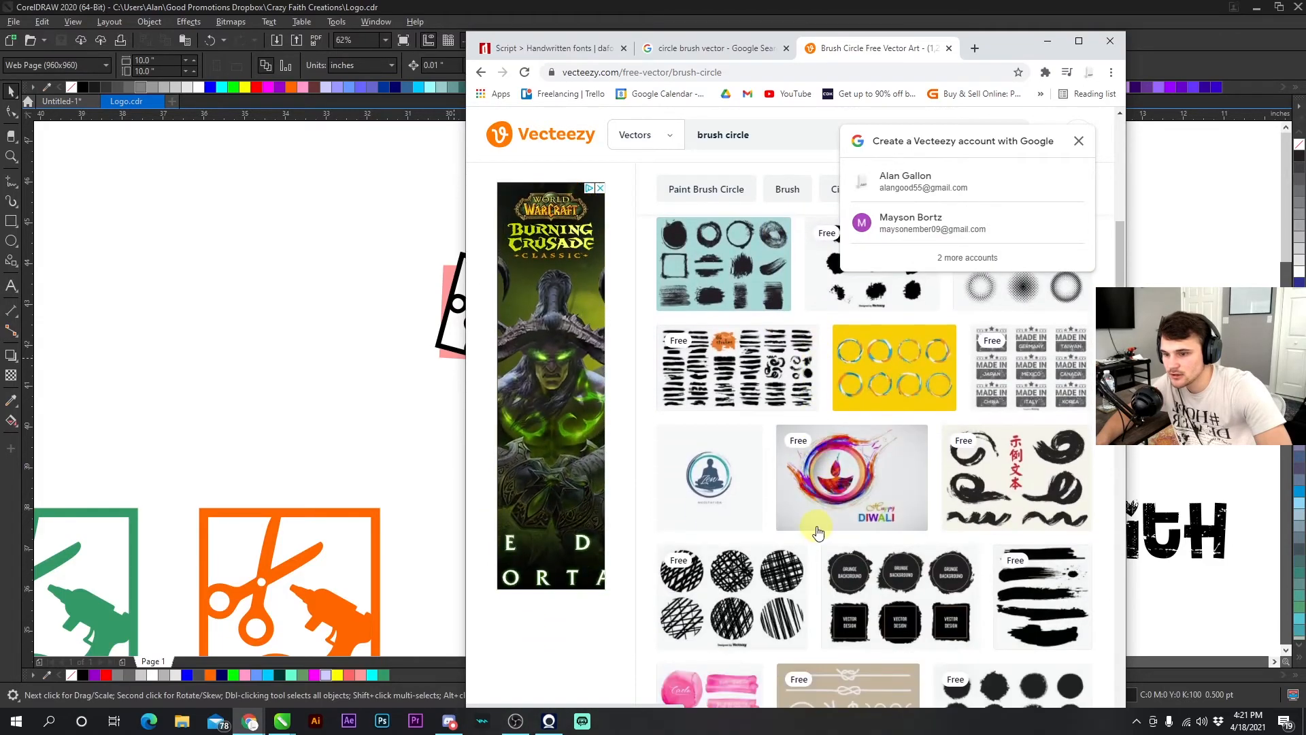
pyautogui.scroll(-1, 853, 536)
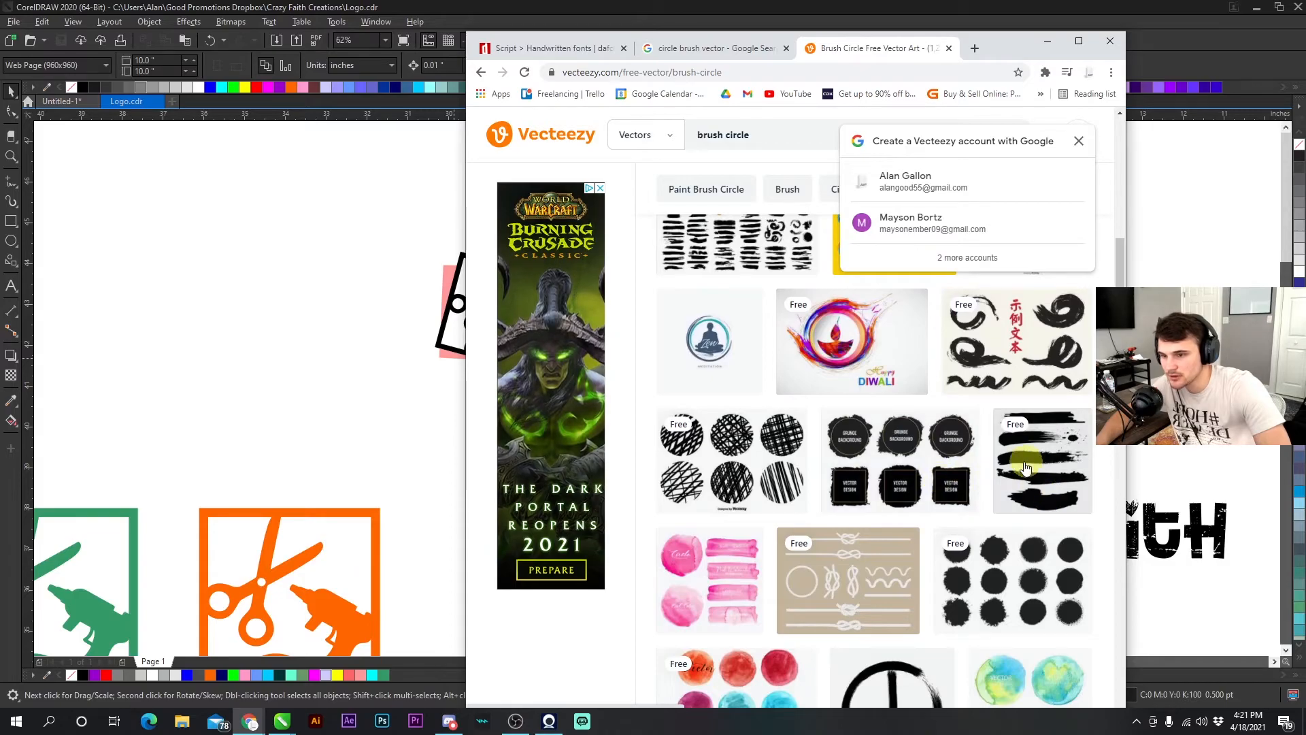
pyautogui.scroll(-3, 890, 502)
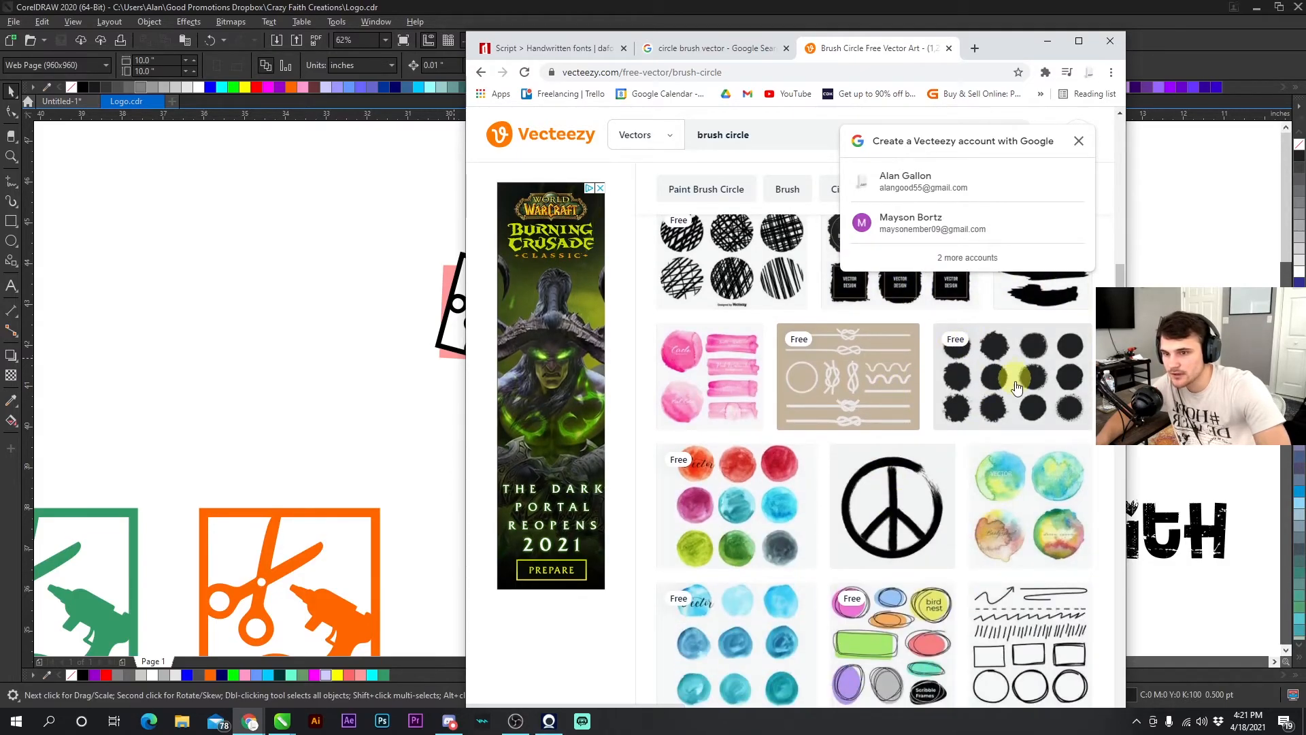
pyautogui.click(1079, 141)
pyautogui.click(1013, 373)
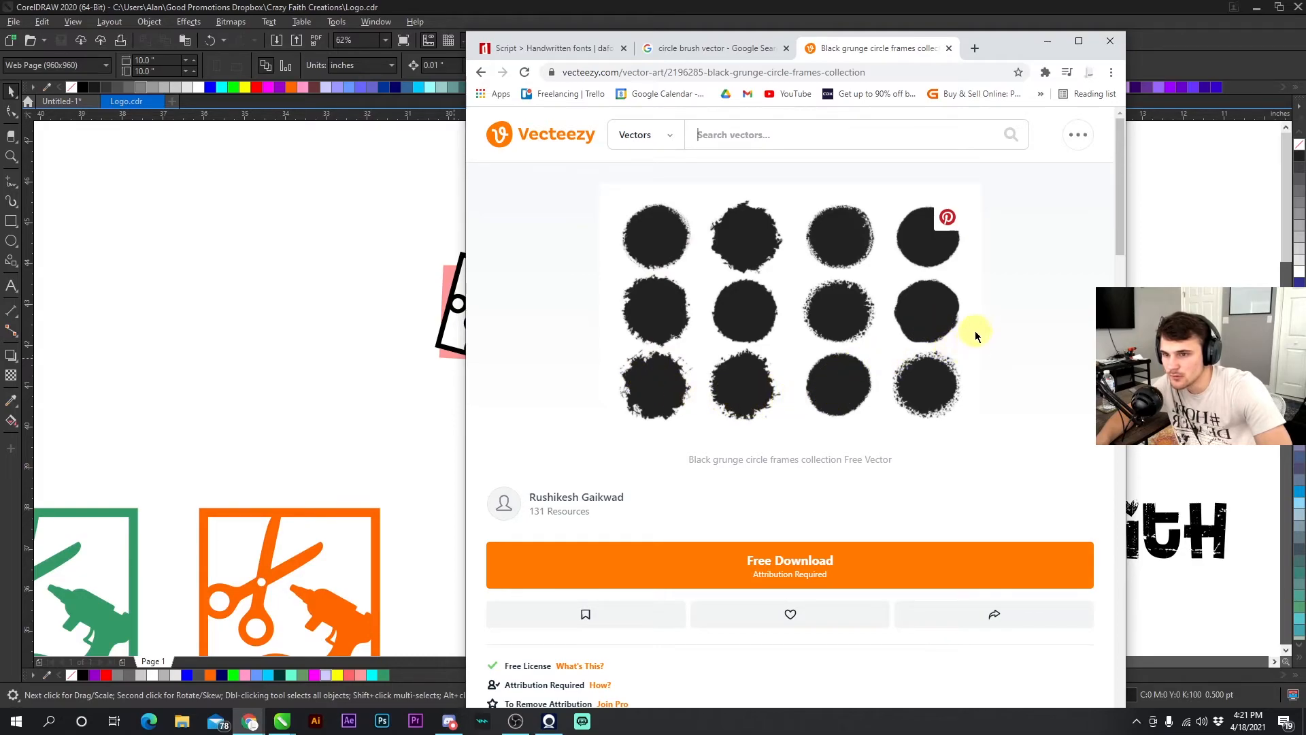
# - Download the black grunge circle frames collection and open the downloaded zip archive
pyautogui.click(782, 560)
pyautogui.click(714, 461)
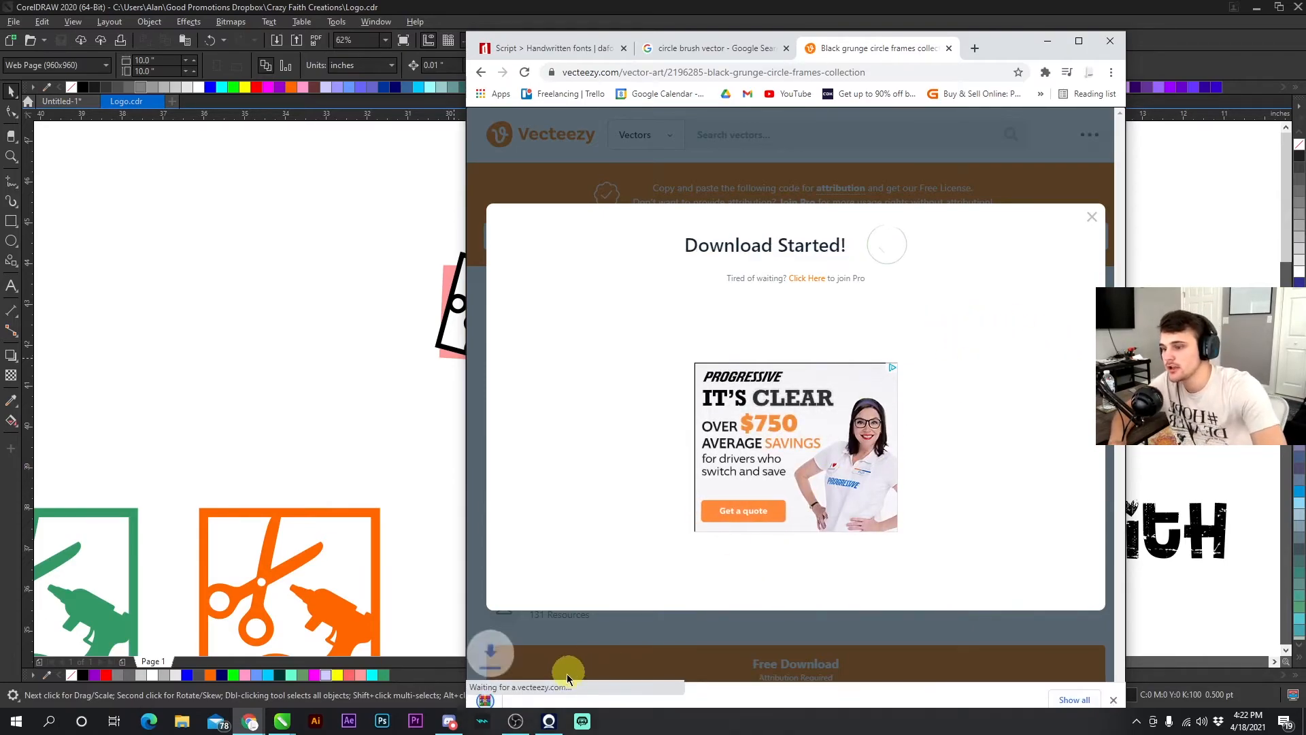
pyautogui.click(520, 697)
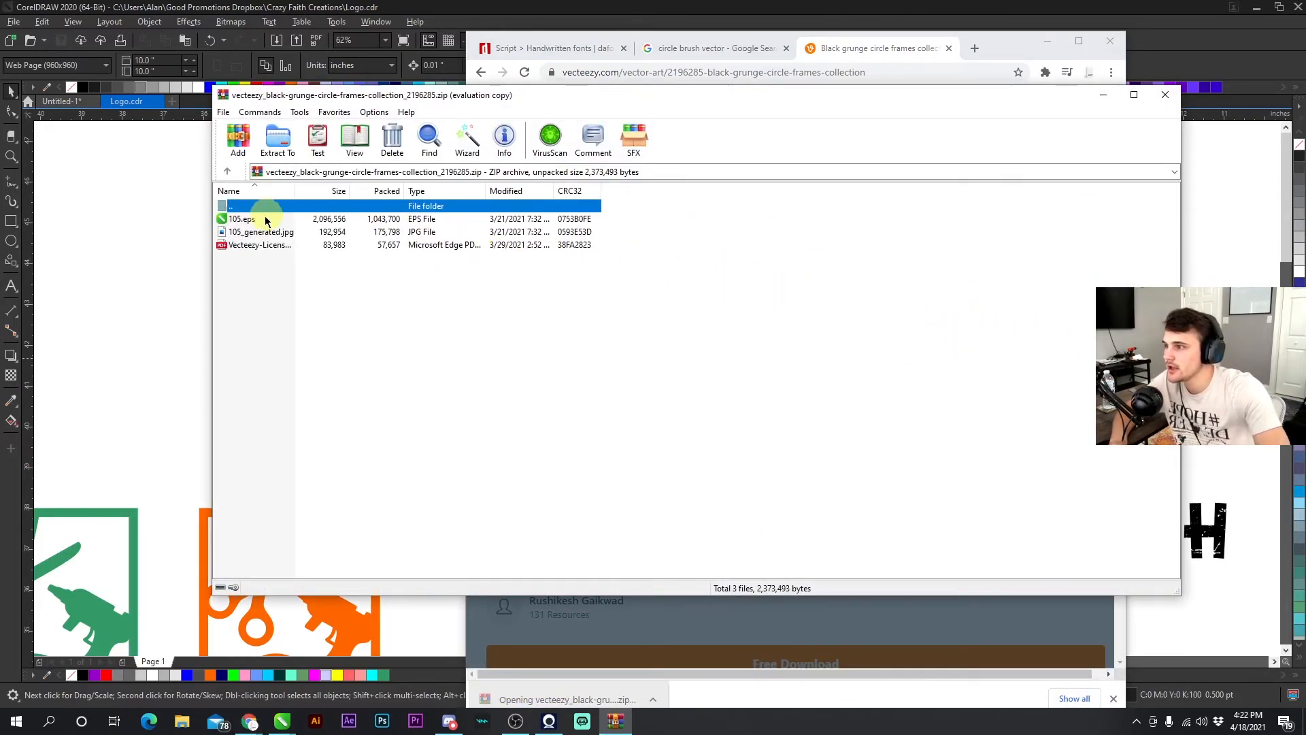
# - Open 105.eps from the archive in CorelDRAW 2020
pyautogui.doubleClick(270, 219)
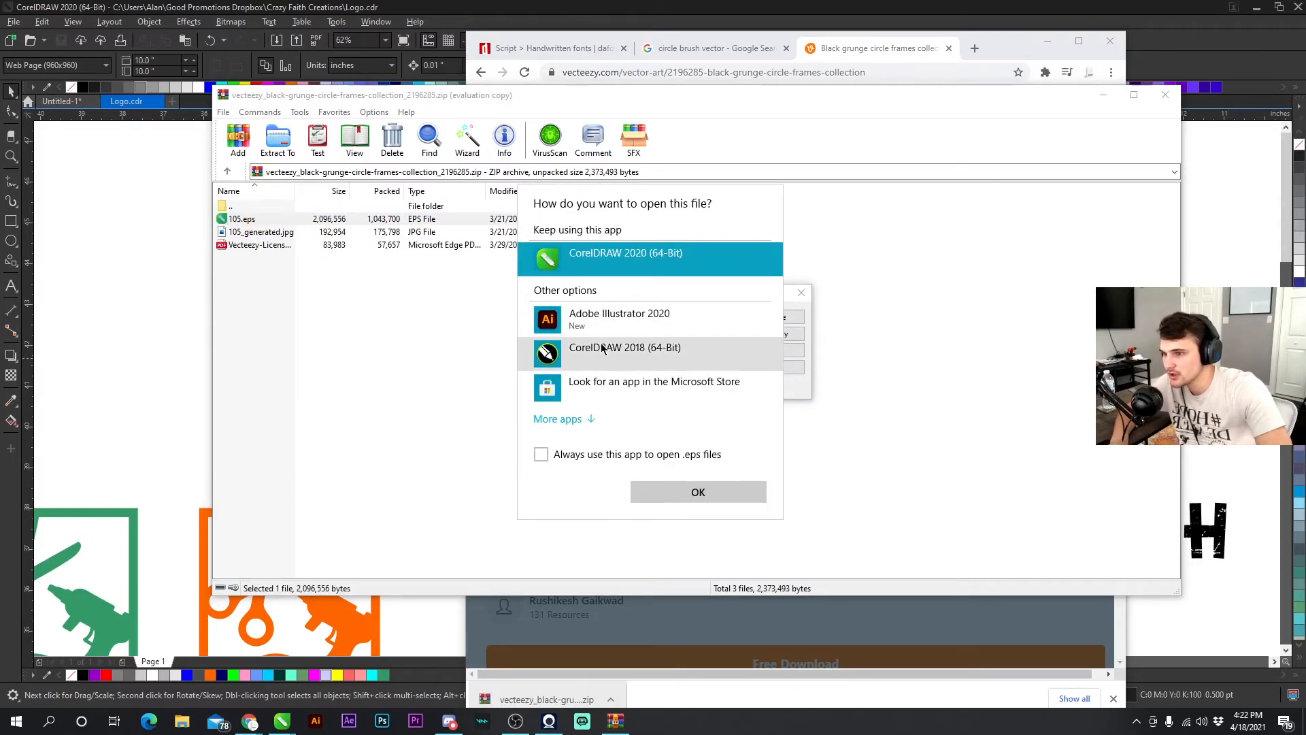
pyautogui.click(602, 348)
pyautogui.click(624, 259)
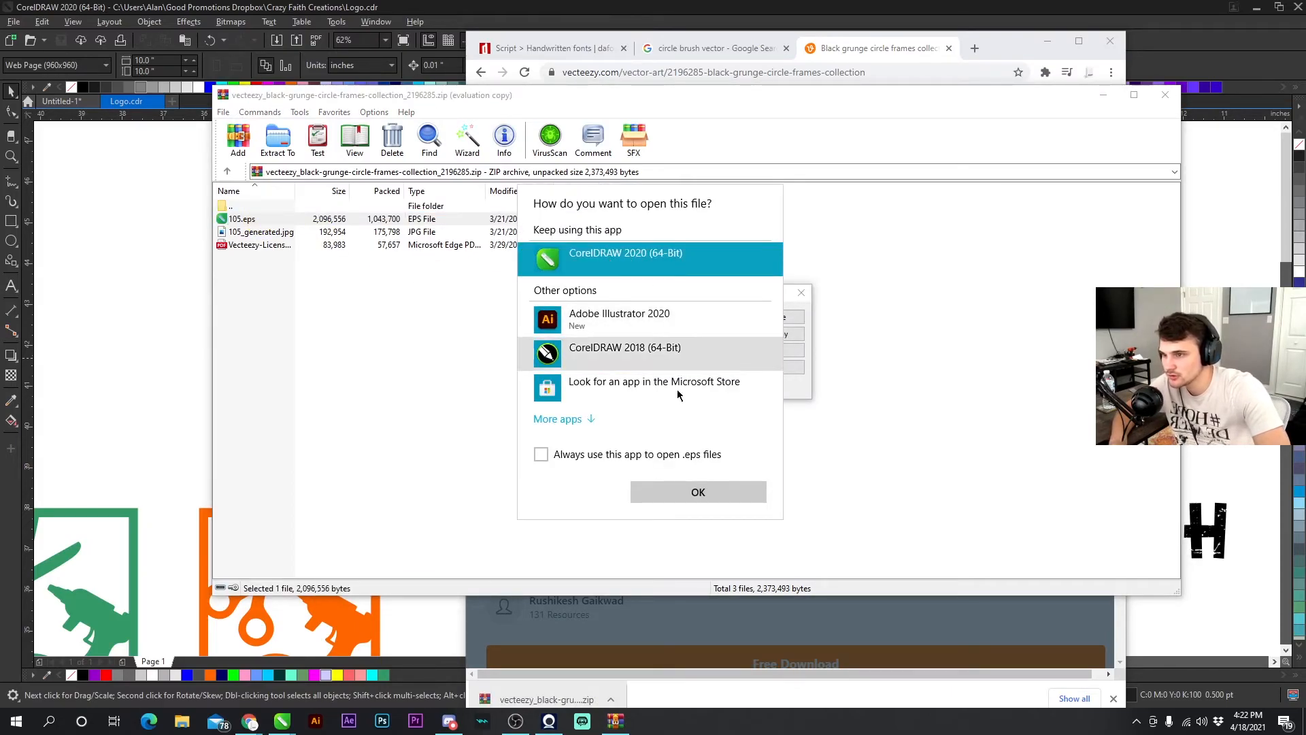
pyautogui.click(690, 491)
pyautogui.click(639, 410)
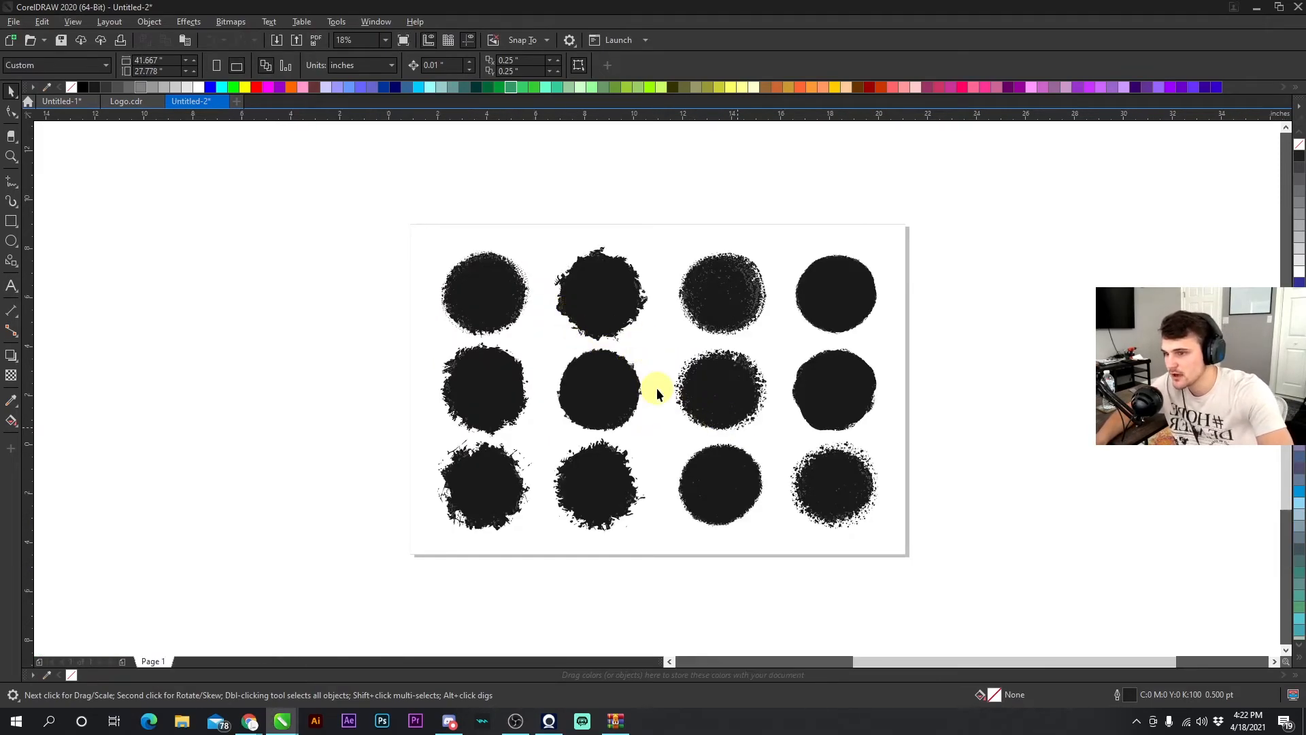
# - Zoom in and out to examine the edges of the grunge circle shapes
pyautogui.scroll(4, 655, 387)
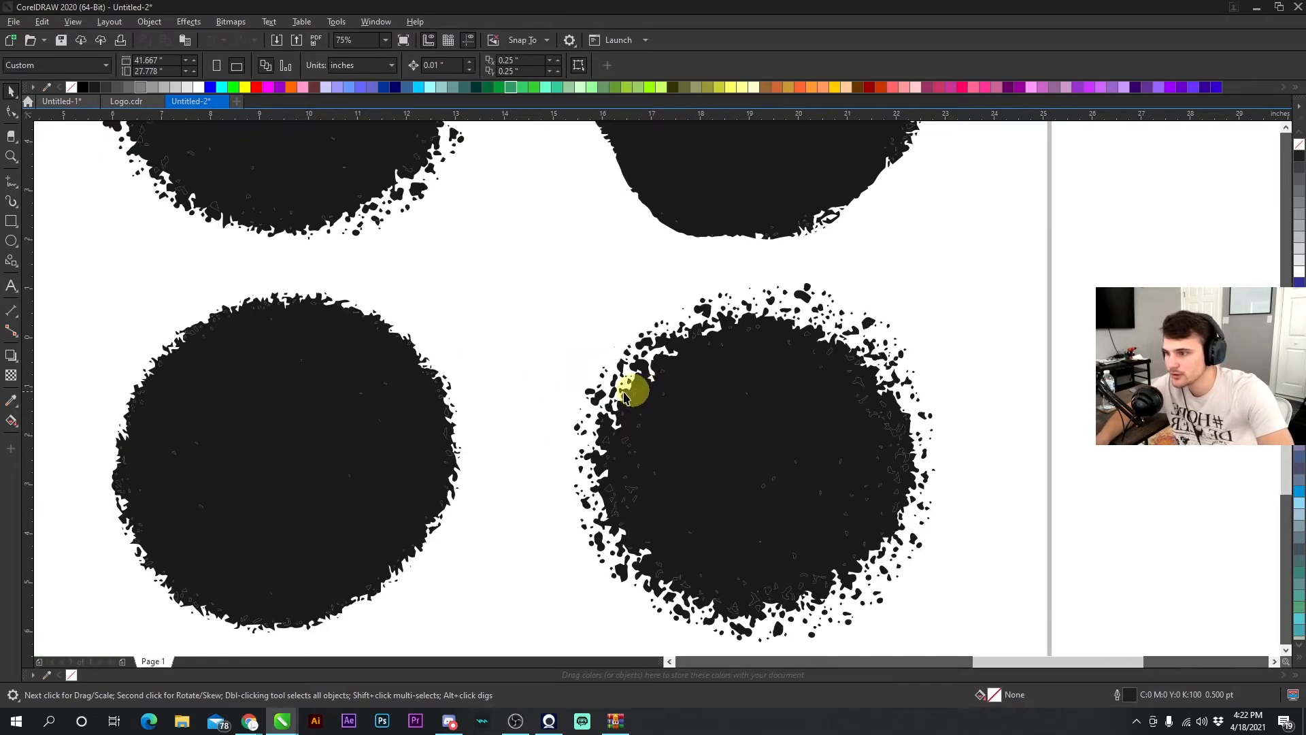
pyautogui.scroll(3, 639, 395)
pyautogui.scroll(-2, 603, 312)
pyautogui.scroll(3, 612, 379)
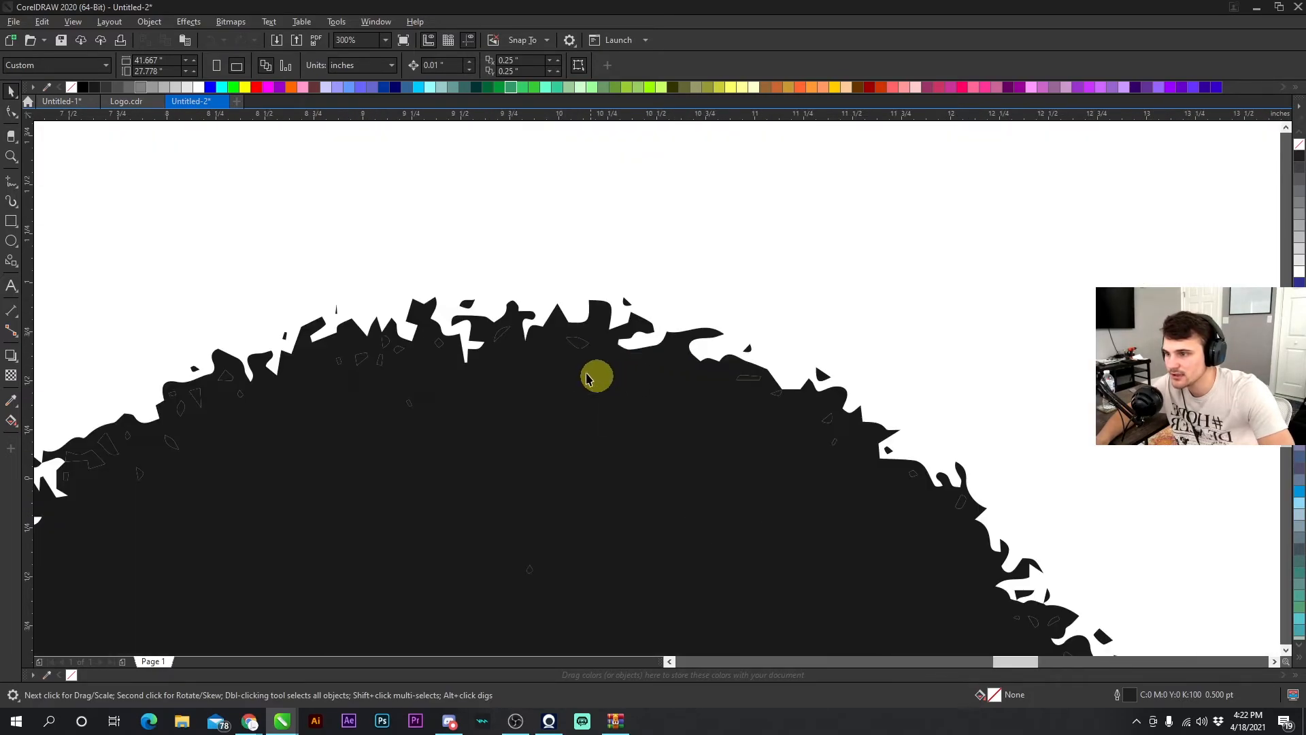
pyautogui.scroll(-6, 657, 393)
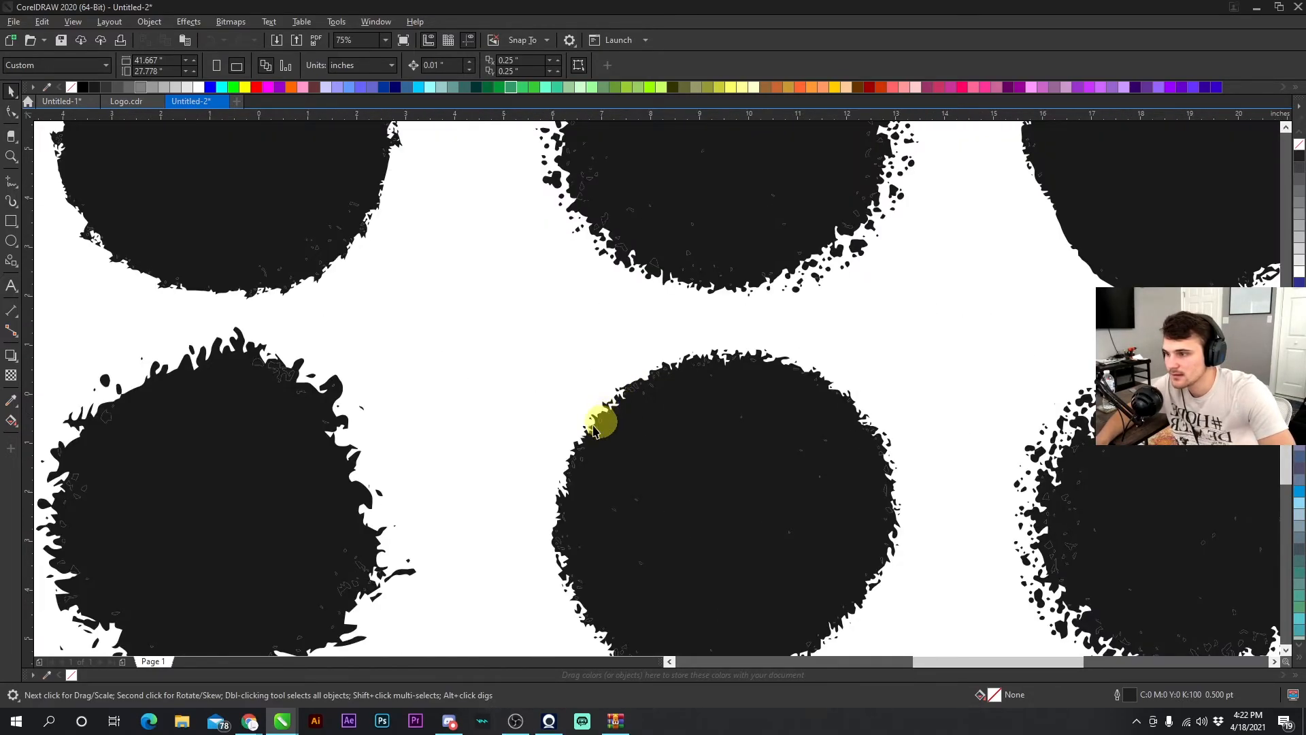
pyautogui.scroll(5, 672, 379)
pyautogui.scroll(-3, 657, 393)
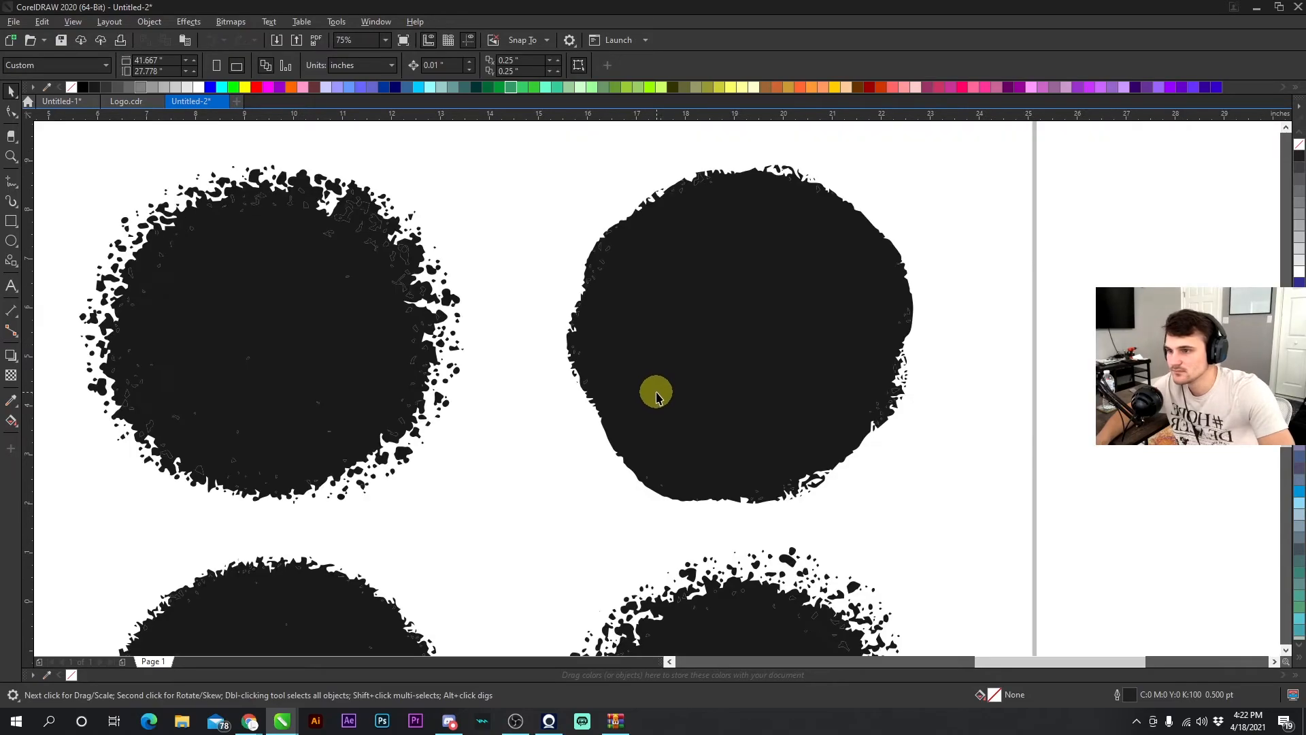
pyautogui.scroll(-2, 655, 379)
pyautogui.scroll(2, 556, 232)
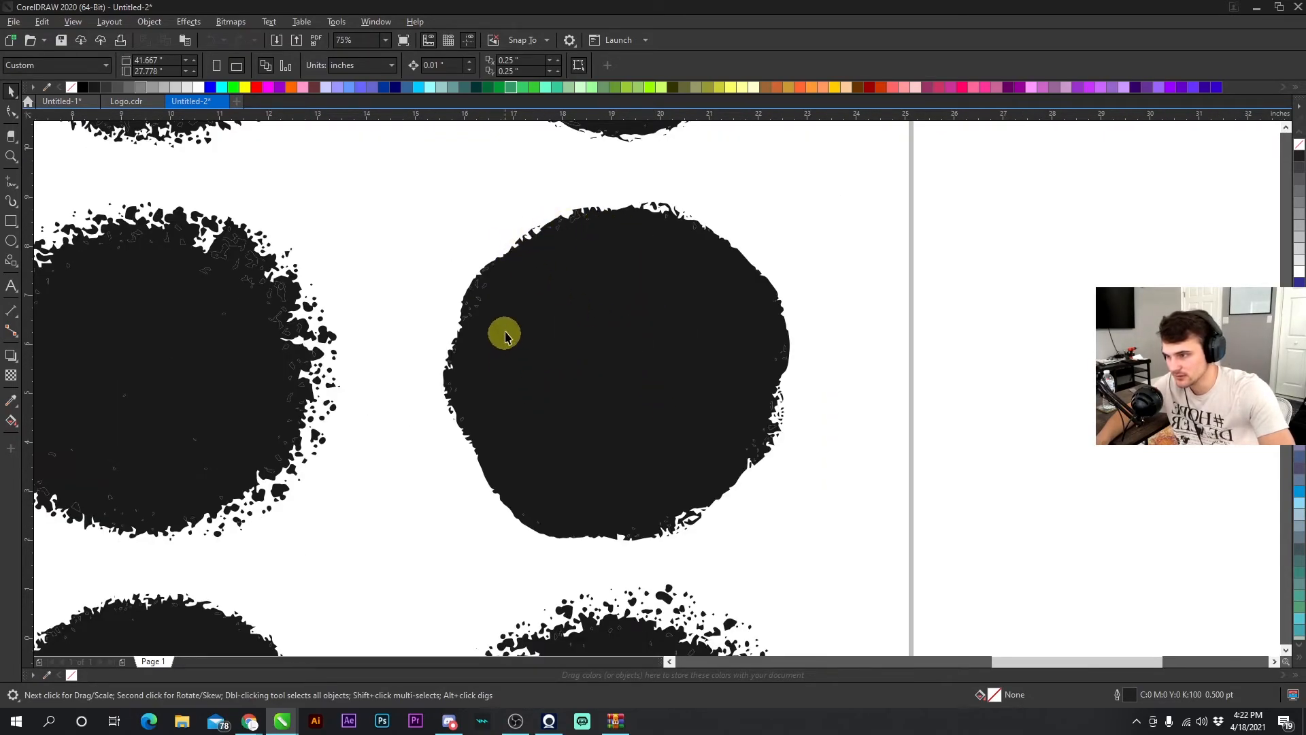
pyautogui.scroll(-3, 652, 470)
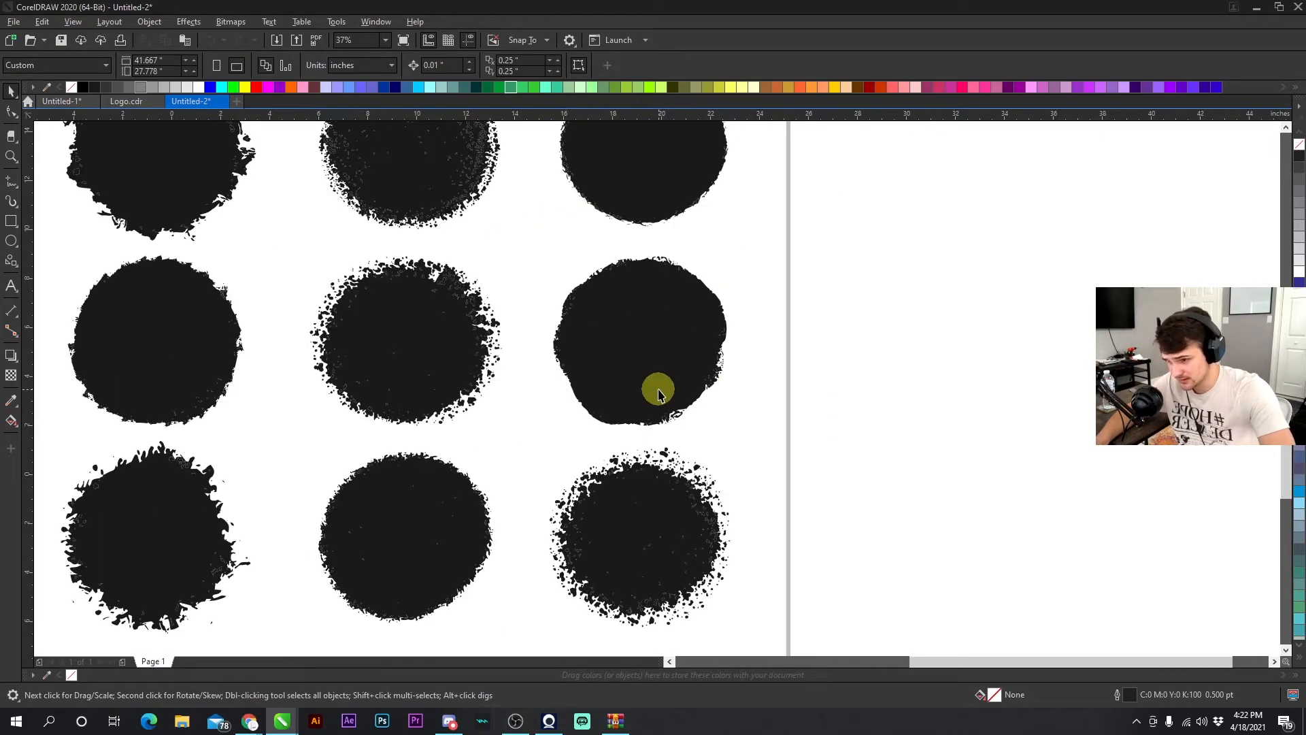
pyautogui.scroll(2, 655, 385)
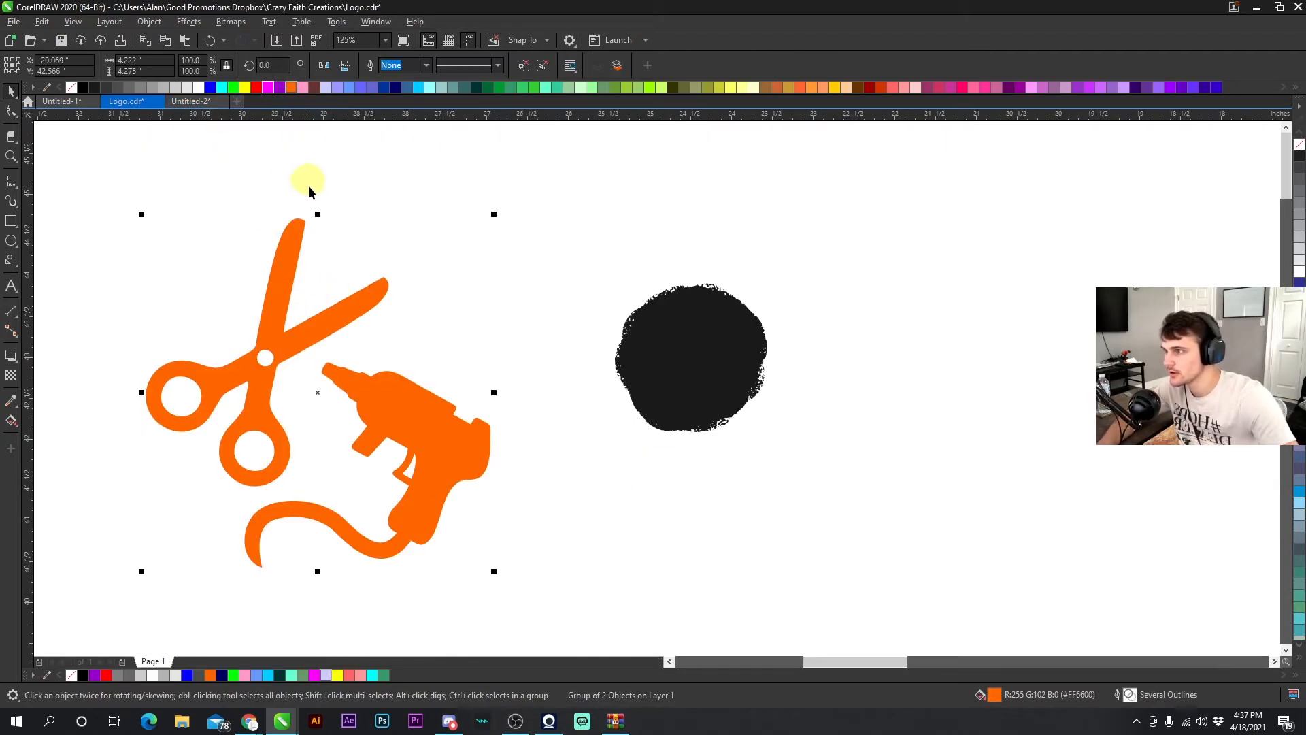
# - Move the scissors-and-glue-gun icon onto the grunge circle and scale it down to fit inside
pyautogui.moveTo(286, 237); pyautogui.dragTo(653, 198)
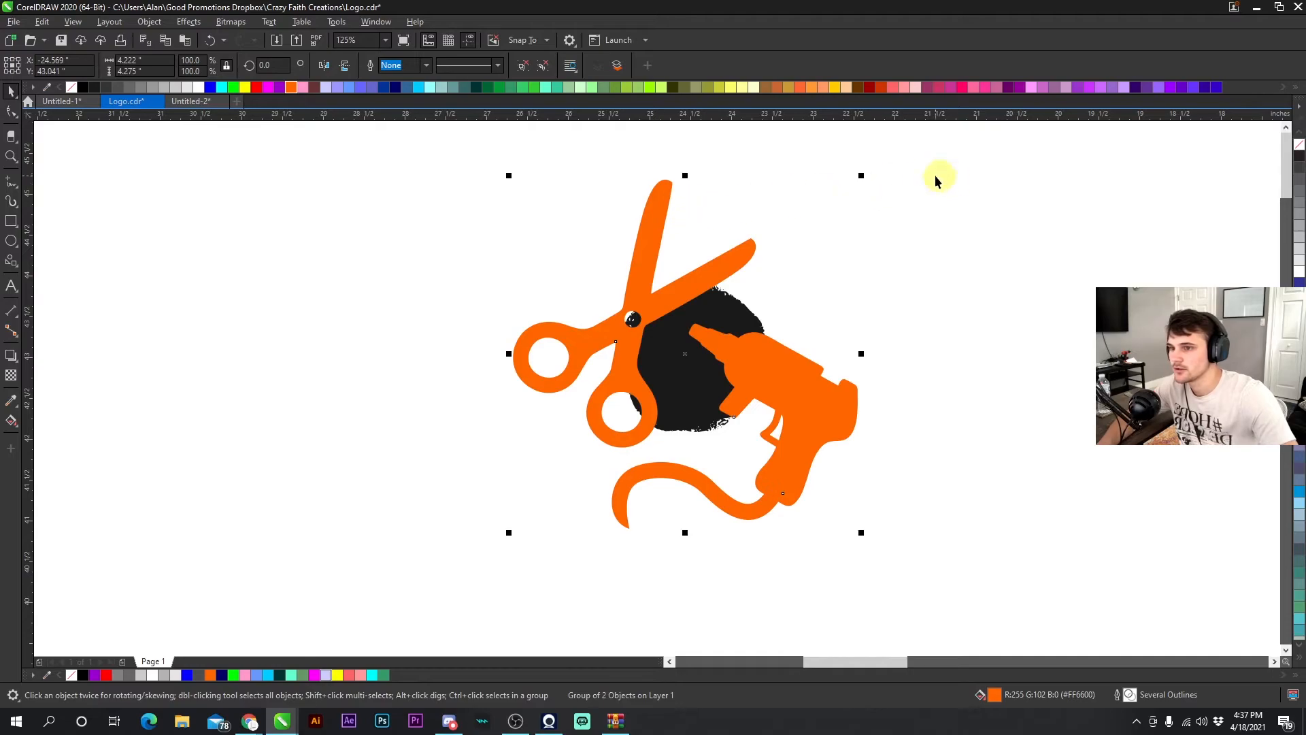
pyautogui.moveTo(861, 176); pyautogui.dragTo(746, 218)
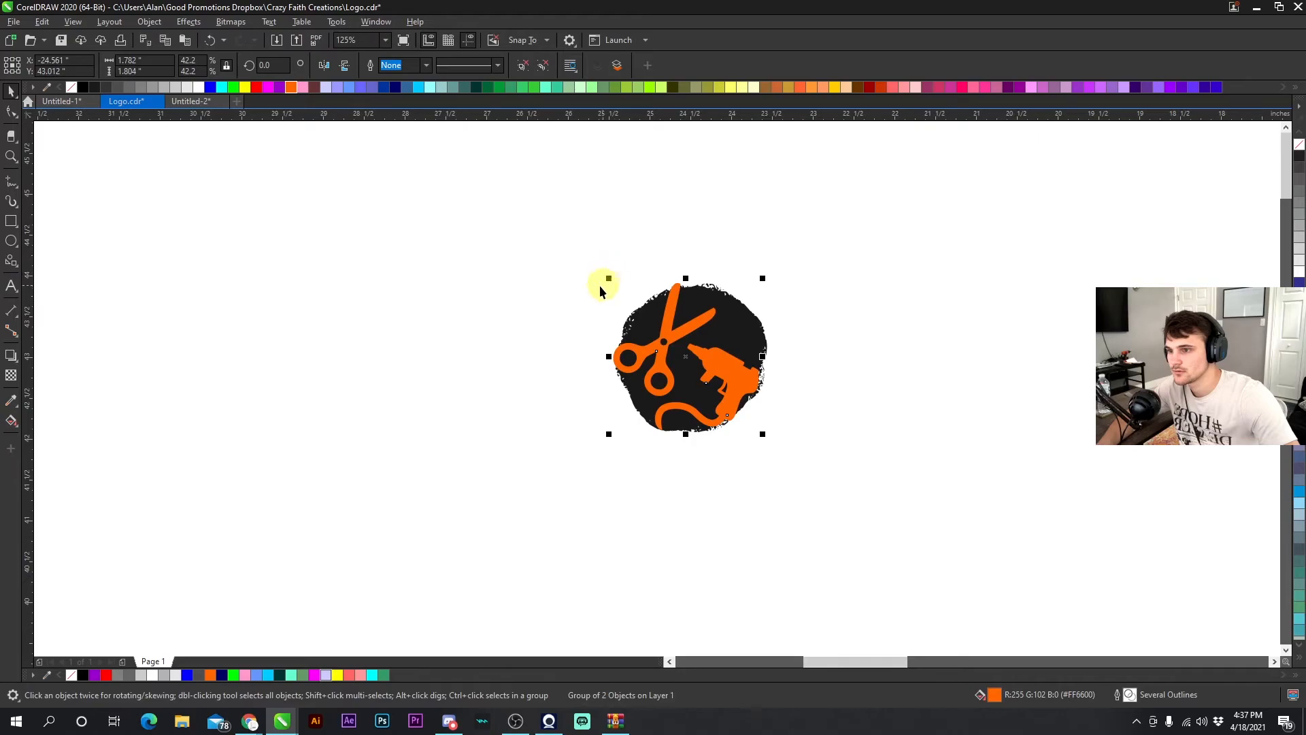
# - Fill the icon white and scale the glue gun slightly smaller within the circle
pyautogui.click(700, 365)
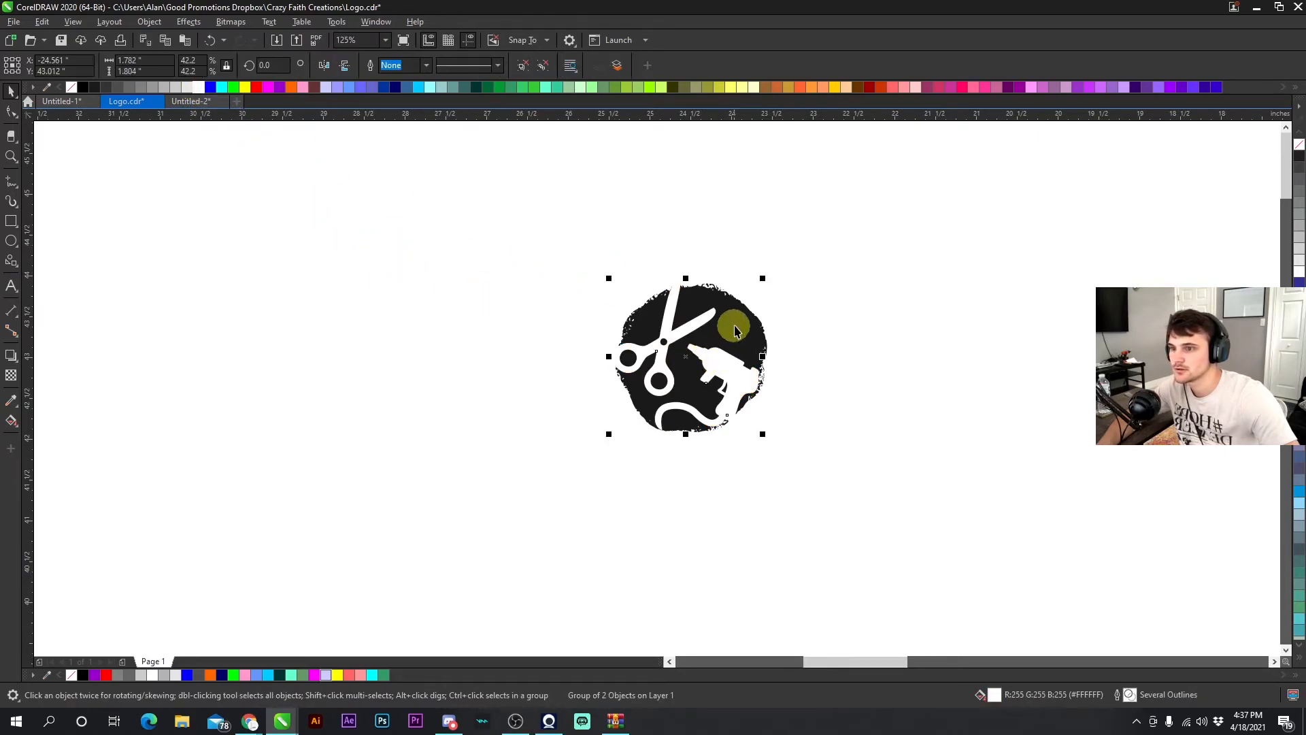
pyautogui.click(720, 366)
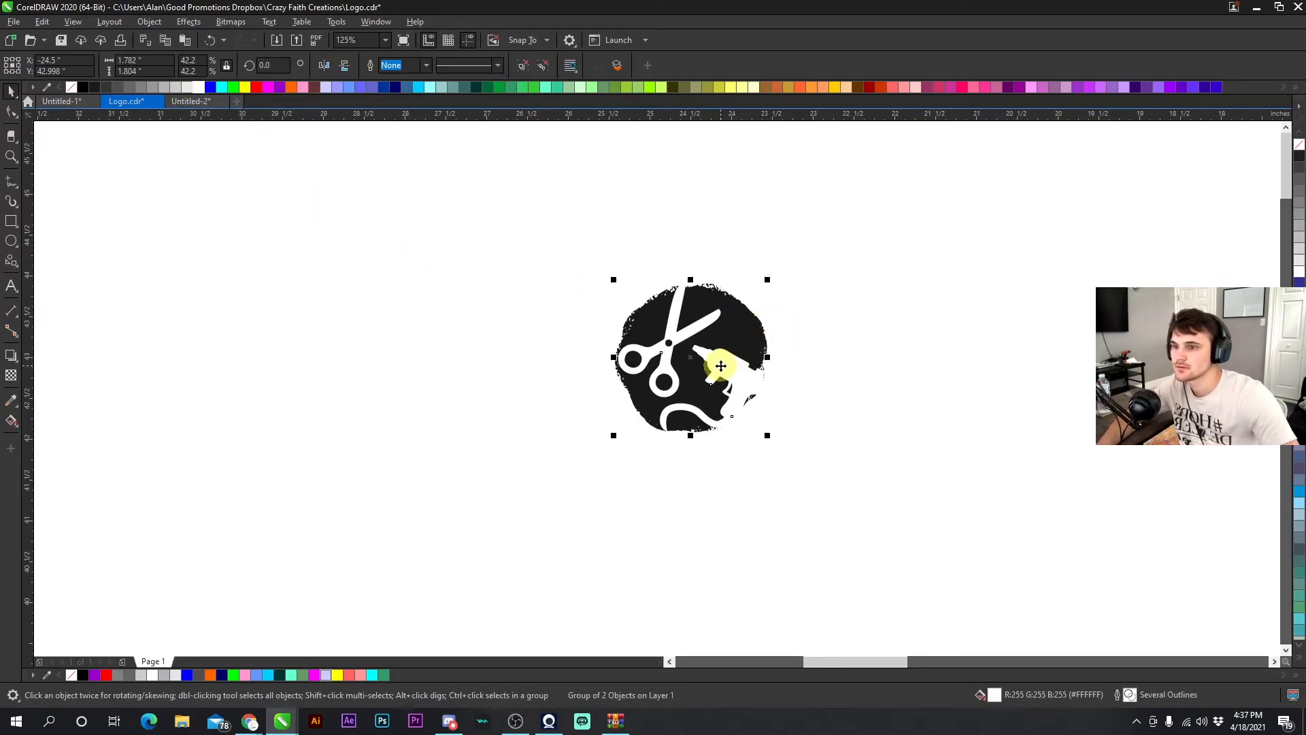
pyautogui.click(822, 323)
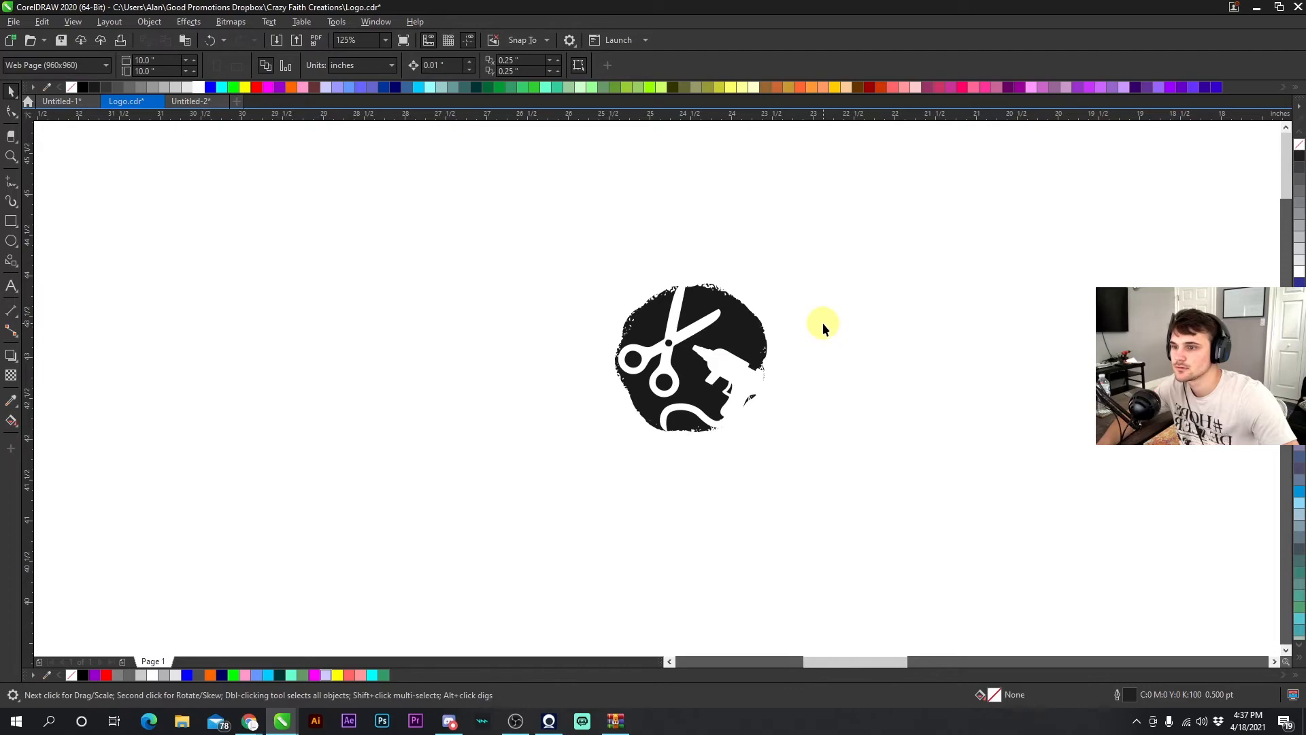
pyautogui.rightClick(728, 366)
pyautogui.click(766, 331)
pyautogui.click(725, 366)
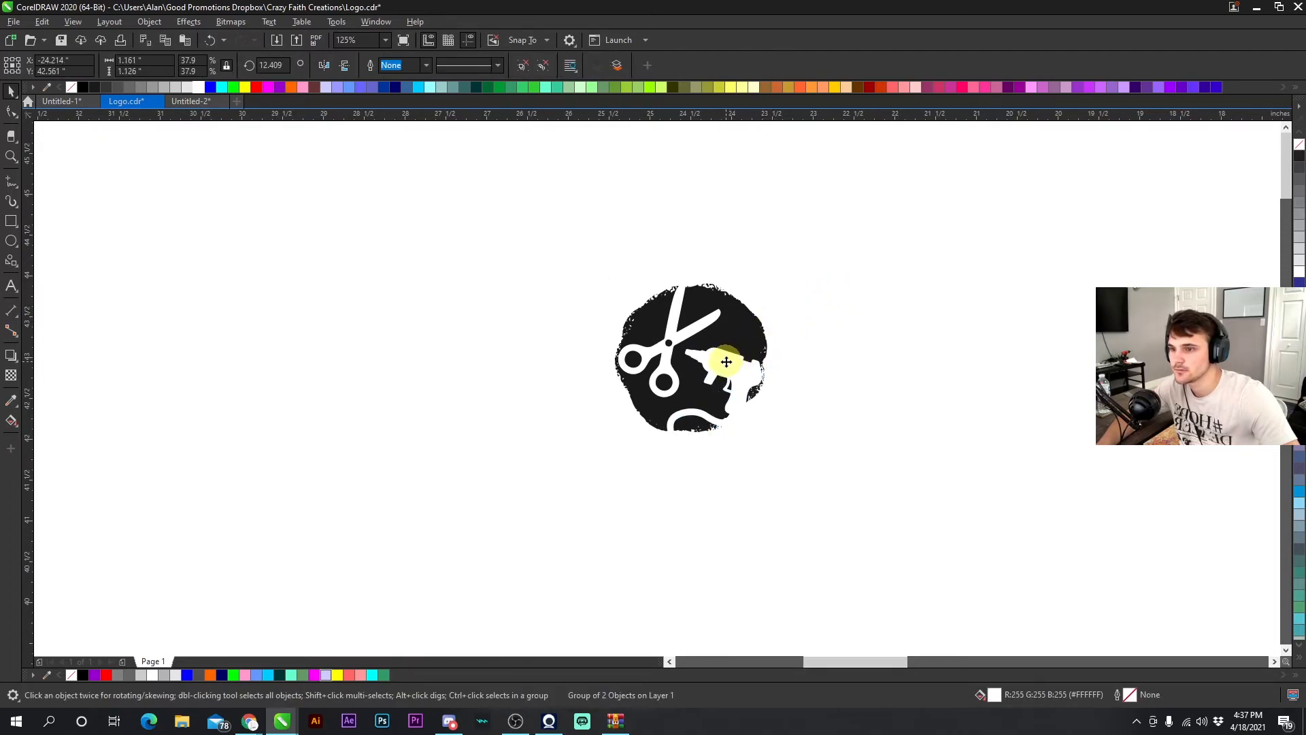
pyautogui.scroll(2, 722, 361)
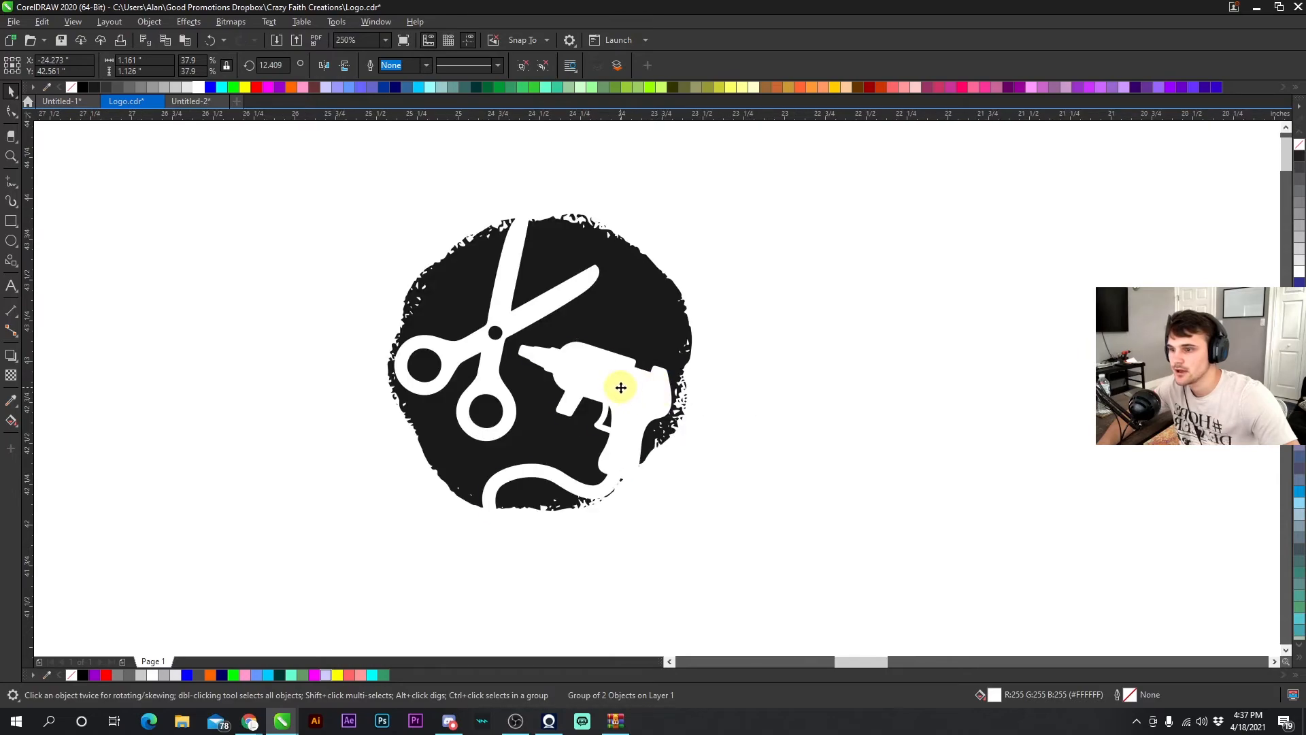
pyautogui.click(782, 385)
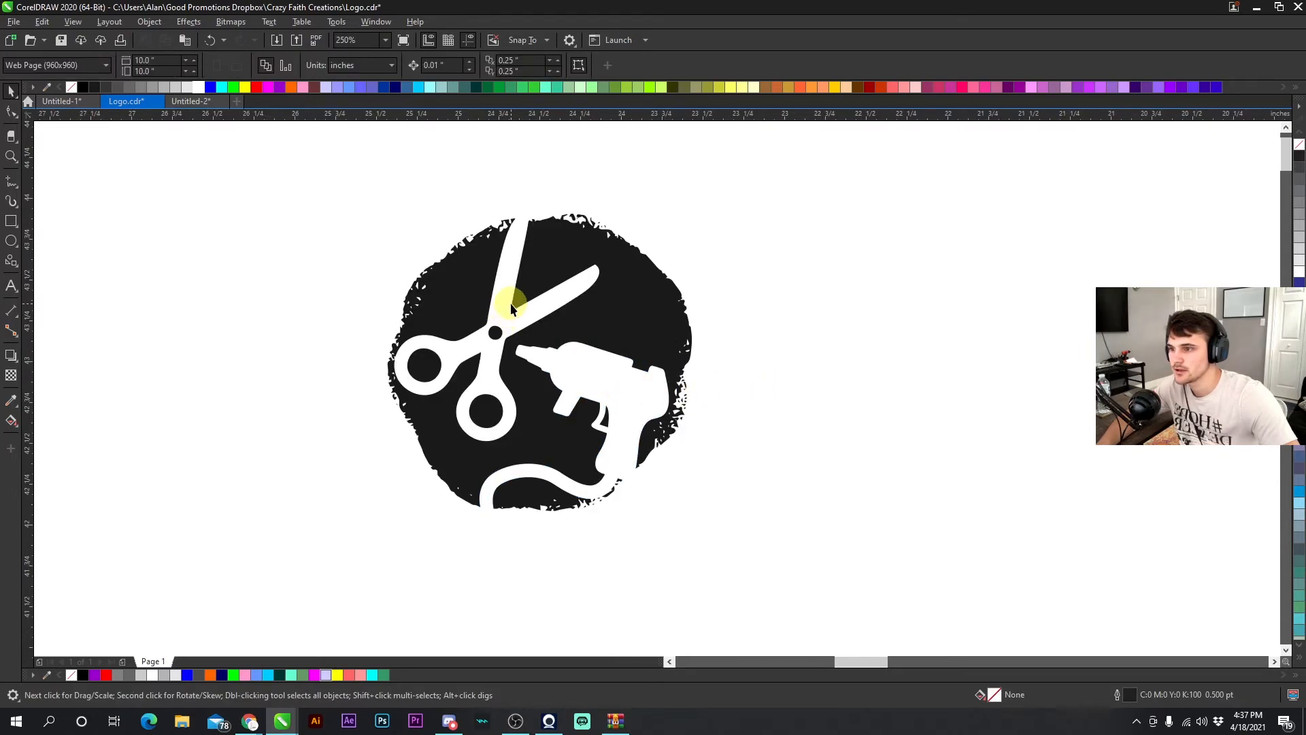
# - Move the grunge circle icon so it sits above the 'crazy faith' wordmark
pyautogui.scroll(-4, 674, 401)
pyautogui.scroll(2, 656, 395)
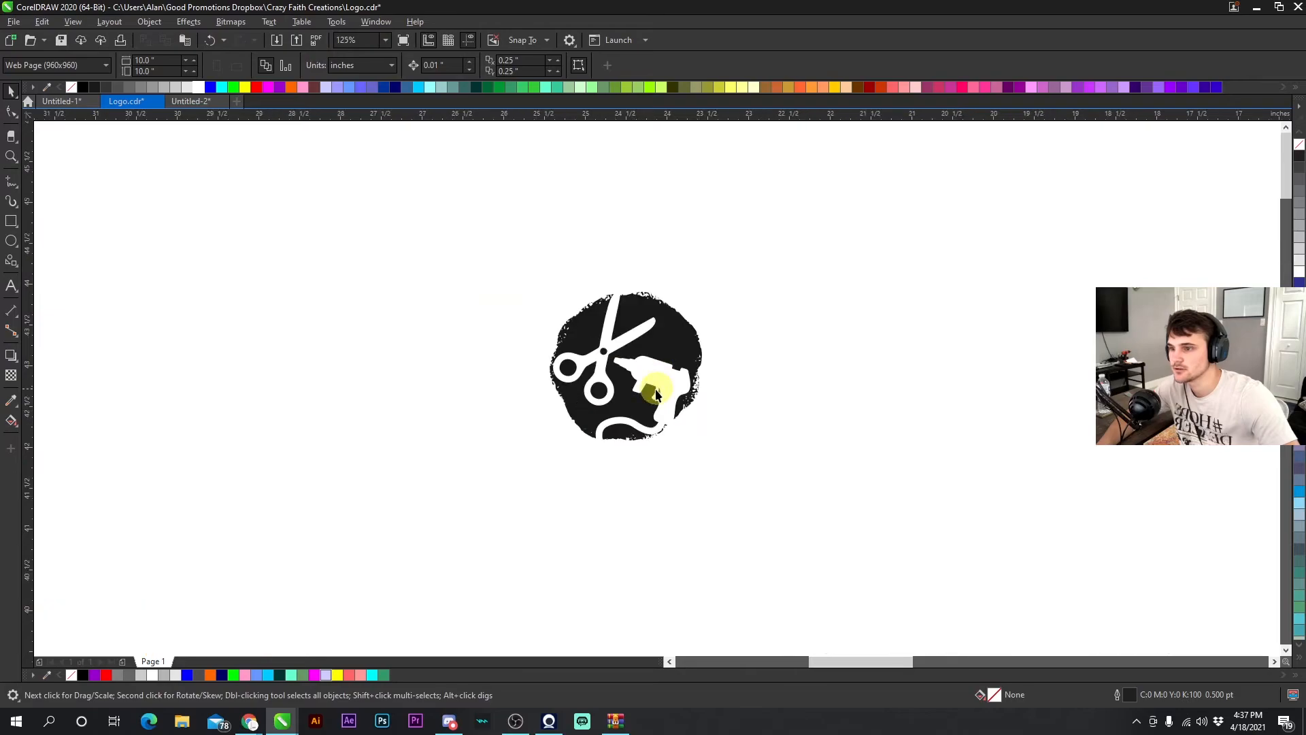
pyautogui.click(688, 406)
pyautogui.scroll(-3, 656, 387)
pyautogui.scroll(1, 616, 348)
pyautogui.moveTo(616, 350); pyautogui.dragTo(898, 433)
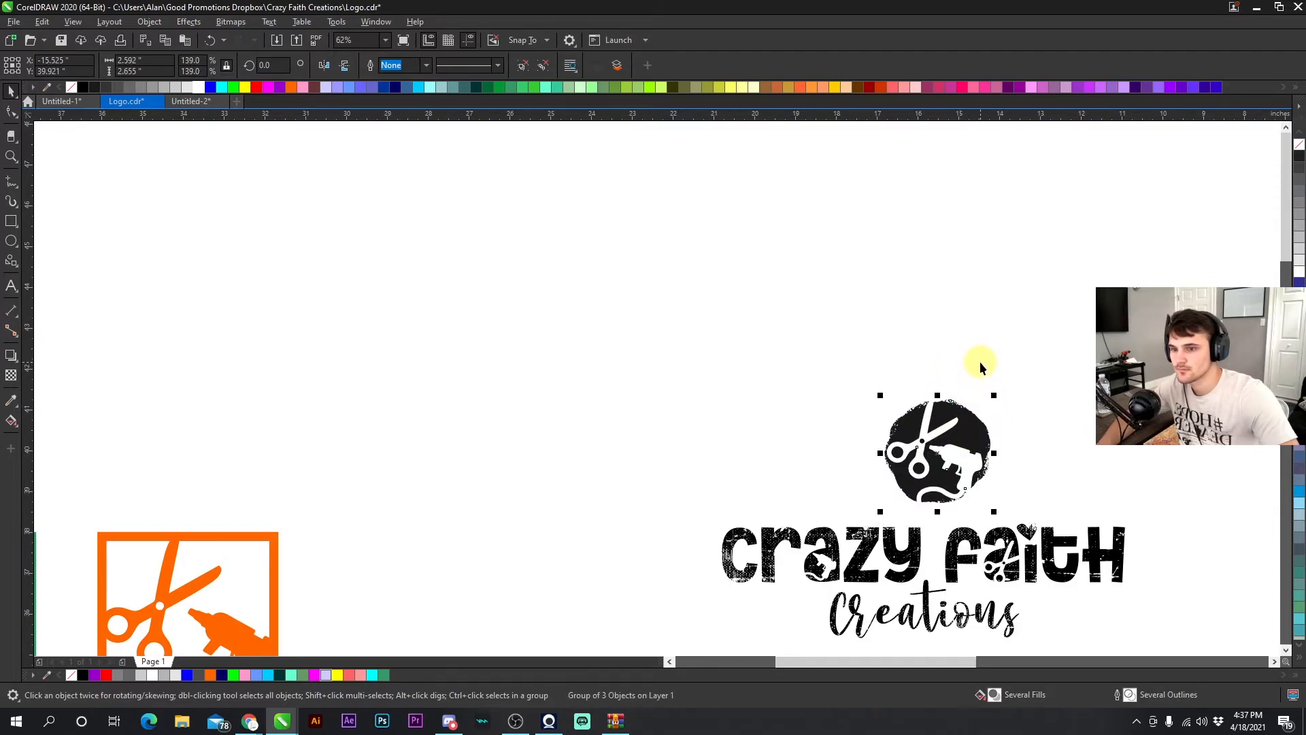
# - Scale the circle icon and nudge it so it sits centered above the wordmark
pyautogui.scroll(-1, 660, 400)
pyautogui.scroll(1, 657, 393)
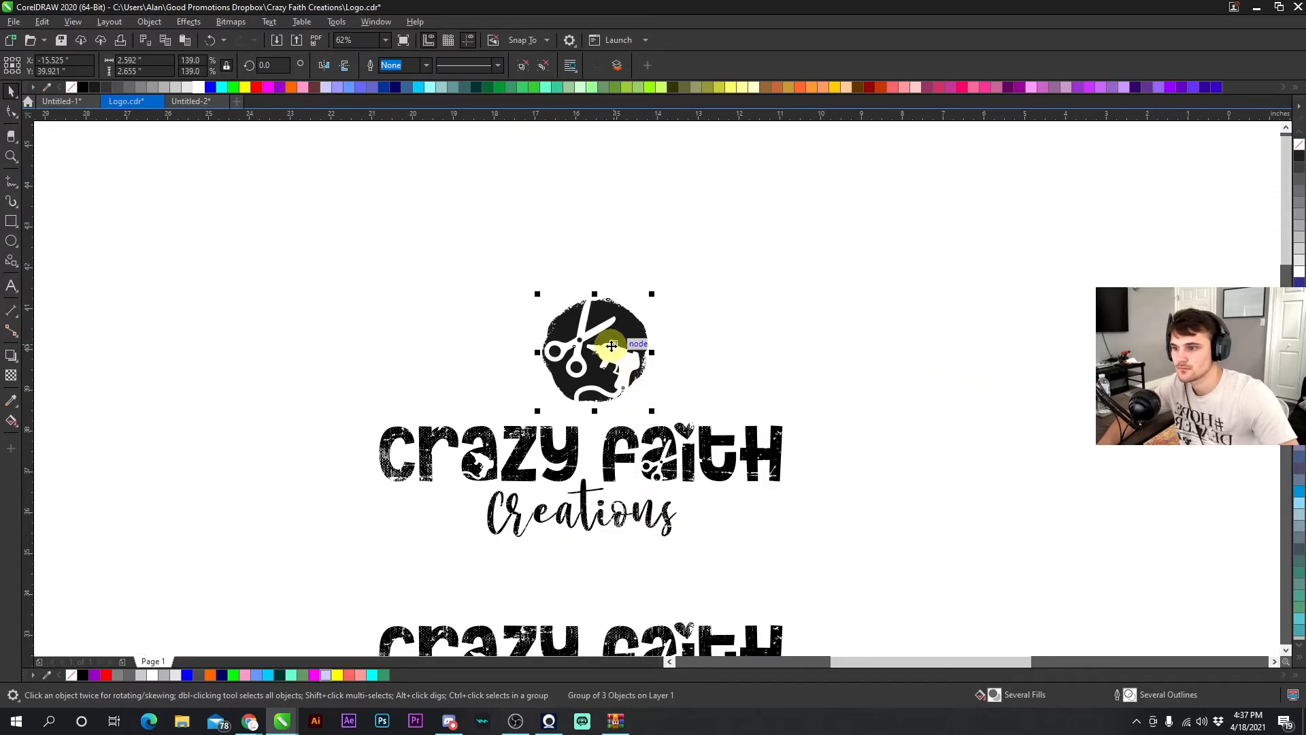
pyautogui.scroll(1, 611, 346)
pyautogui.moveTo(732, 292); pyautogui.dragTo(707, 332)
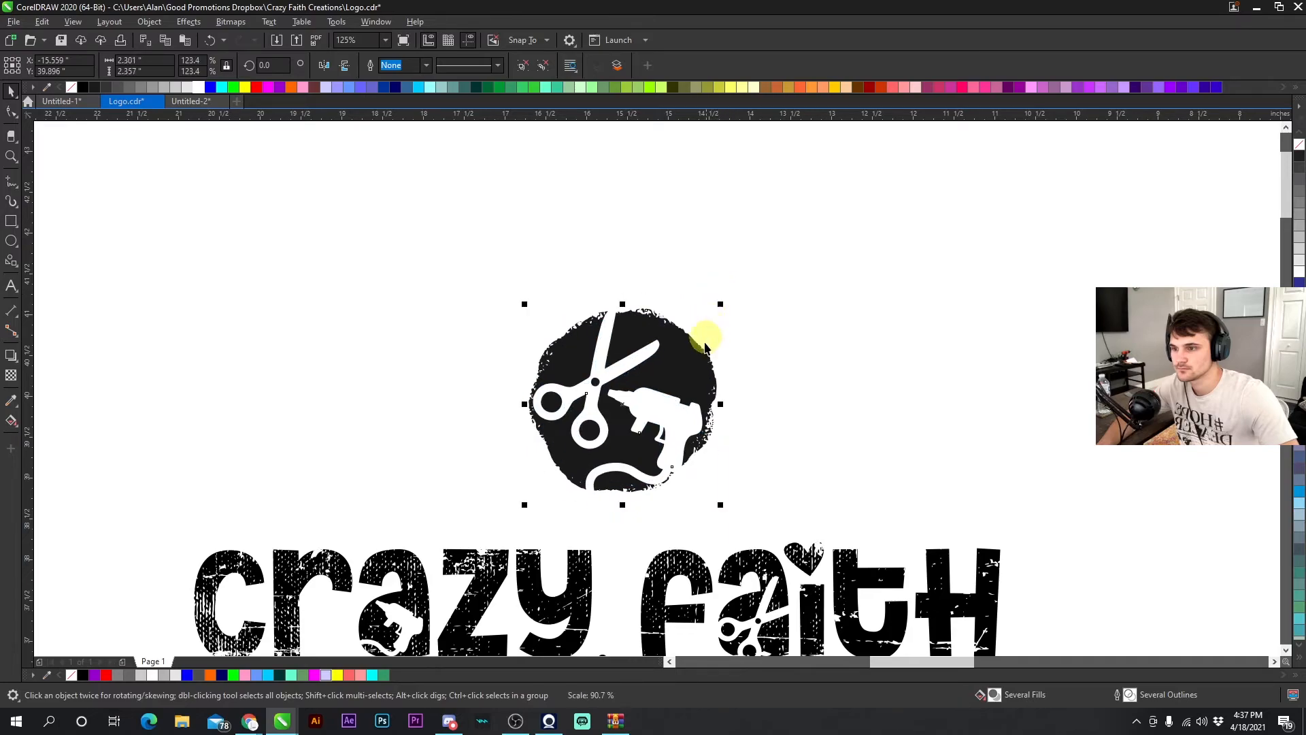
pyautogui.moveTo(654, 374); pyautogui.dragTo(655, 376)
pyautogui.moveTo(723, 319); pyautogui.dragTo(734, 307)
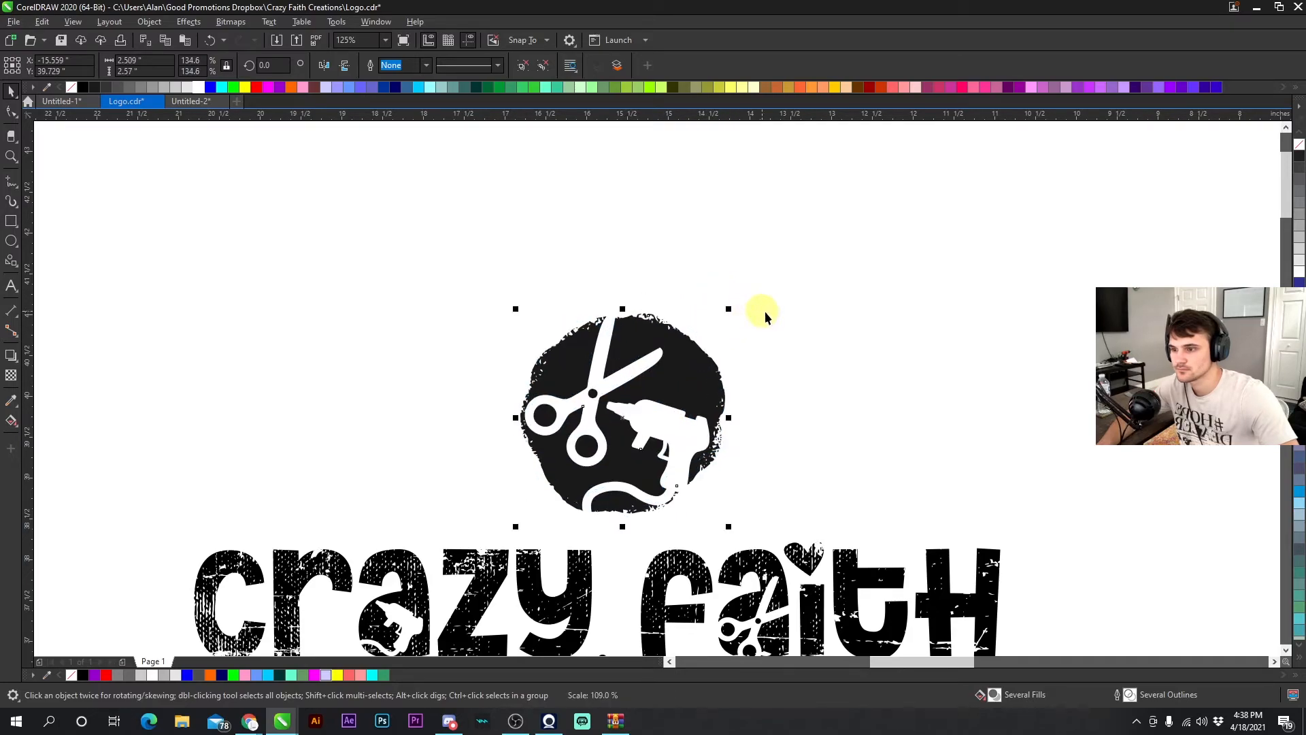
pyautogui.scroll(-3, 656, 374)
pyautogui.scroll(3, 656, 337)
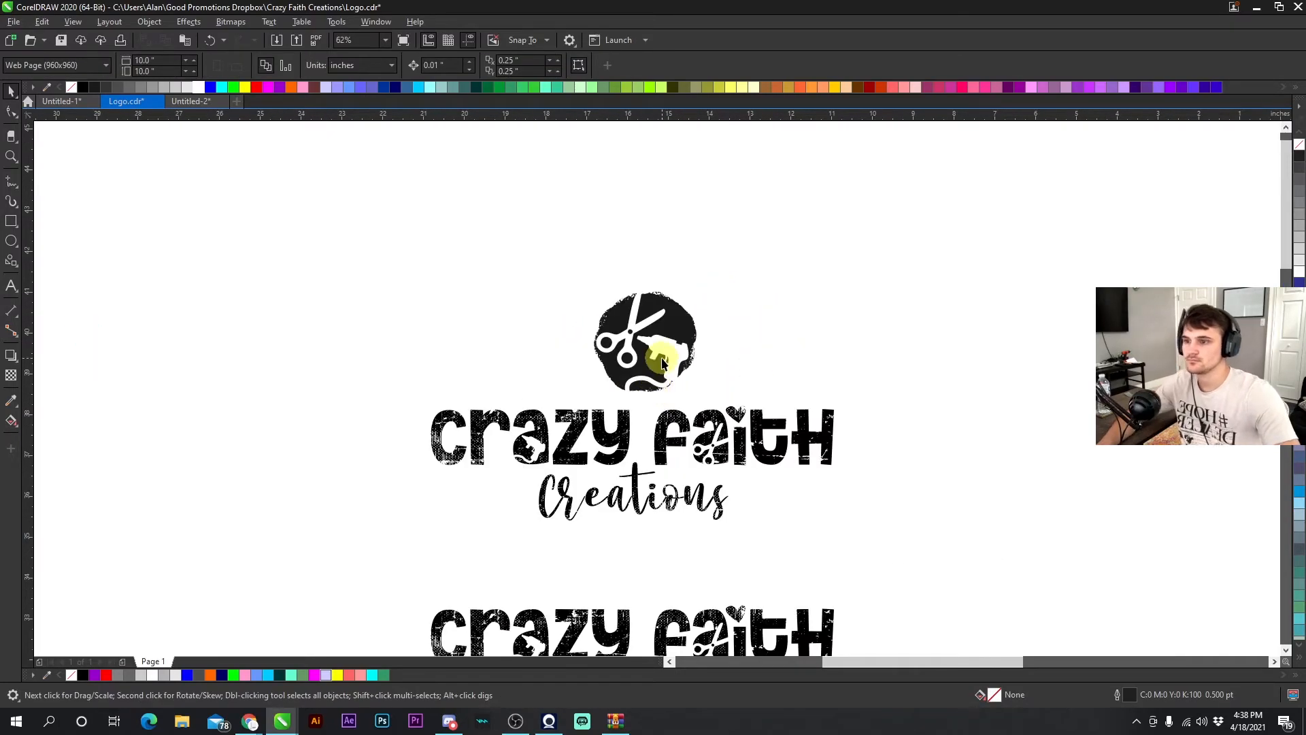
pyautogui.click(657, 335)
pyautogui.moveTo(730, 247); pyautogui.dragTo(723, 254)
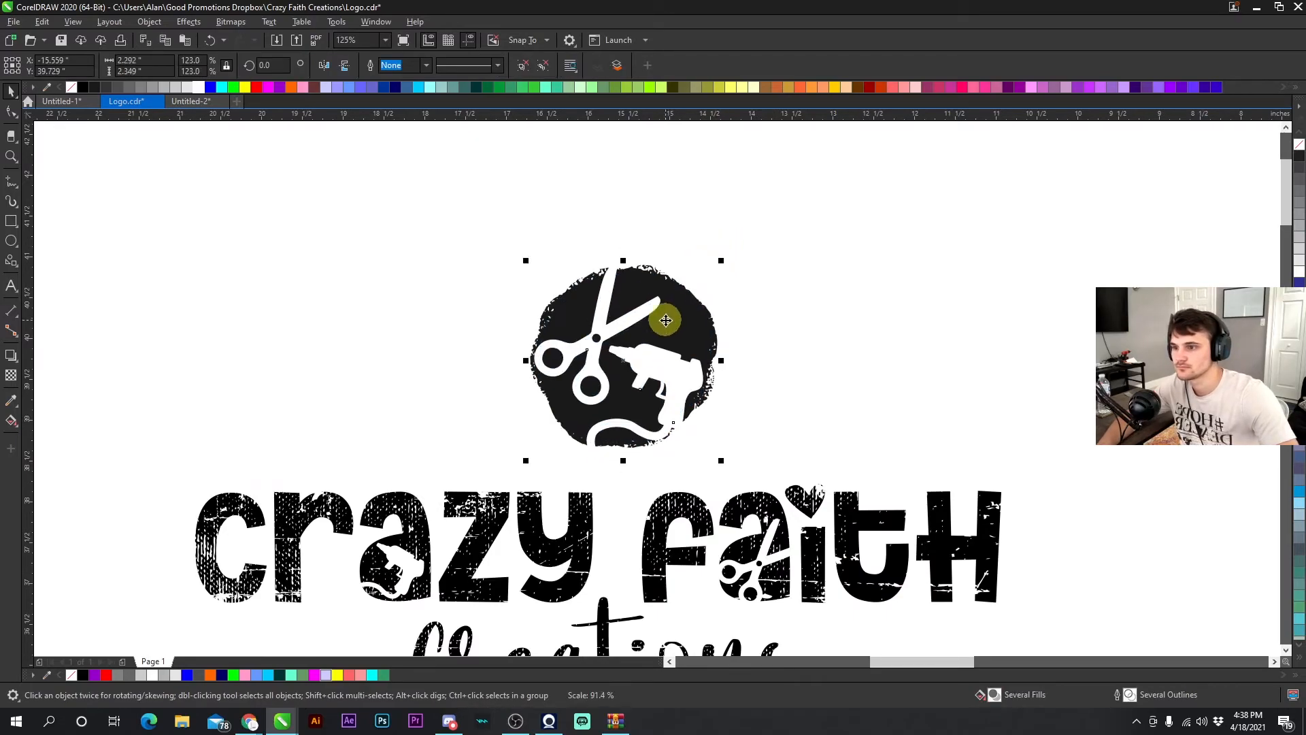
pyautogui.moveTo(667, 313); pyautogui.dragTo(667, 309)
pyautogui.press('Escape')
# - Enlarge the circle icon slightly above the wordmark
pyautogui.scroll(-2, 681, 361)
pyautogui.scroll(2, 660, 384)
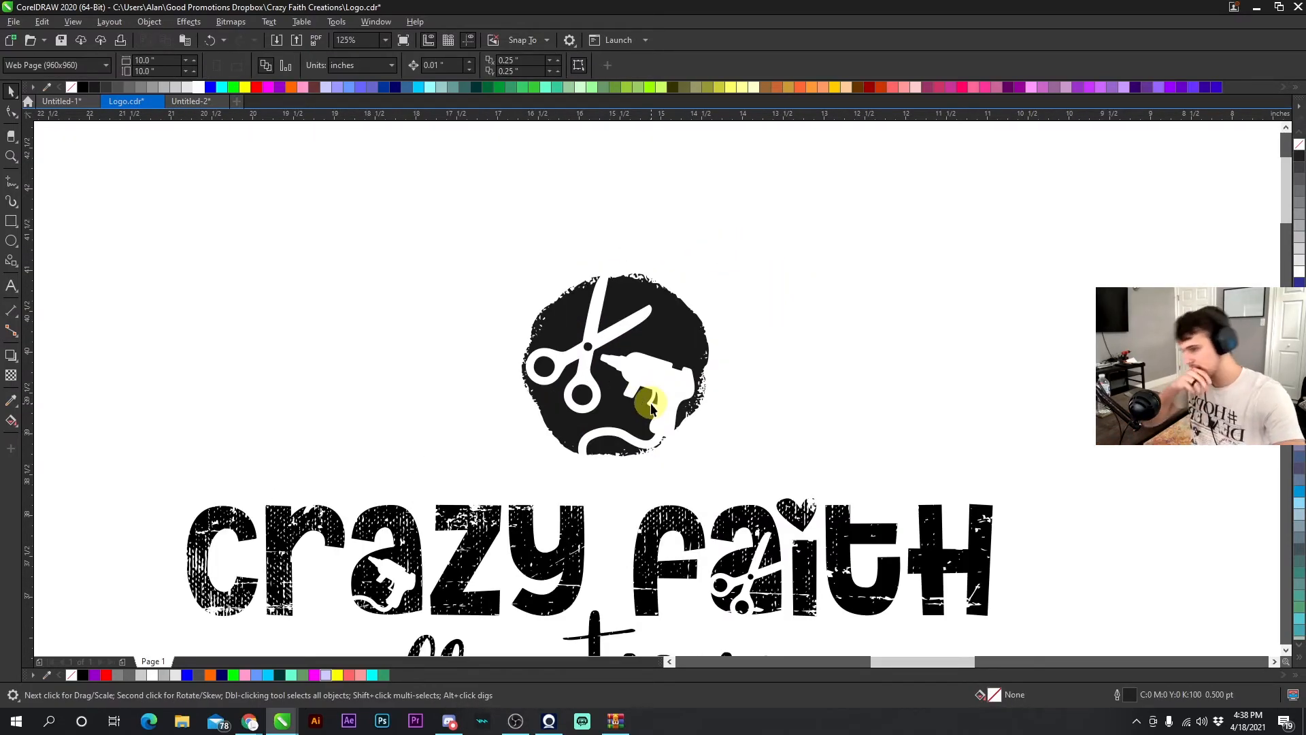
pyautogui.scroll(-2, 656, 408)
pyautogui.scroll(-2, 660, 398)
pyautogui.scroll(4, 655, 381)
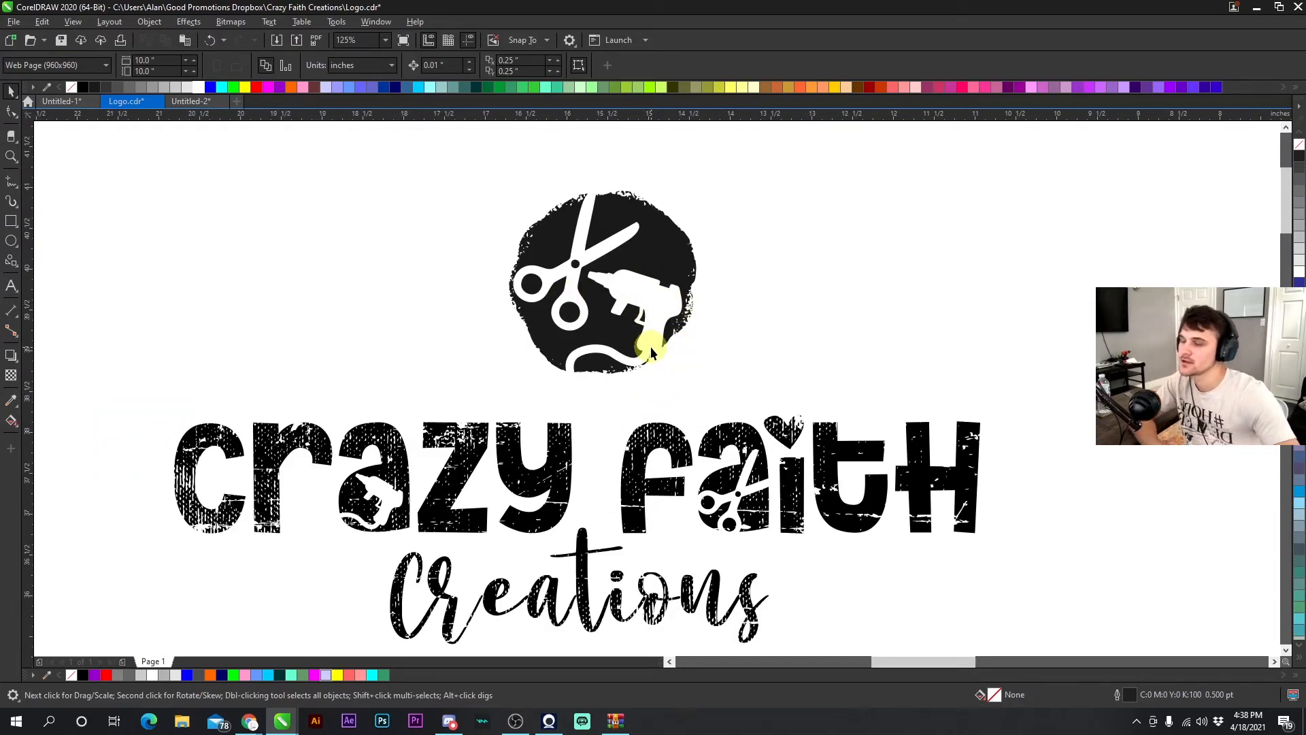
pyautogui.scroll(-3, 659, 381)
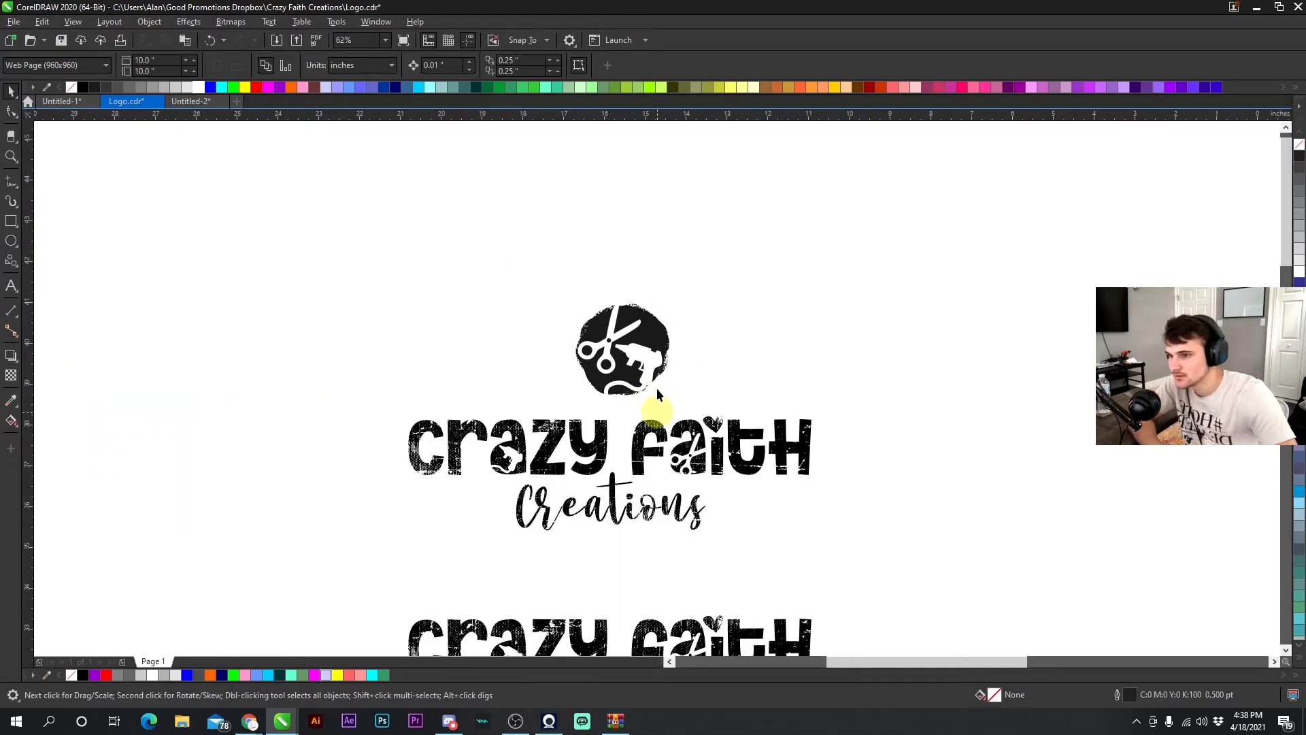
pyautogui.scroll(2, 634, 309)
pyautogui.click(634, 310)
pyautogui.moveTo(674, 252); pyautogui.dragTo(691, 234)
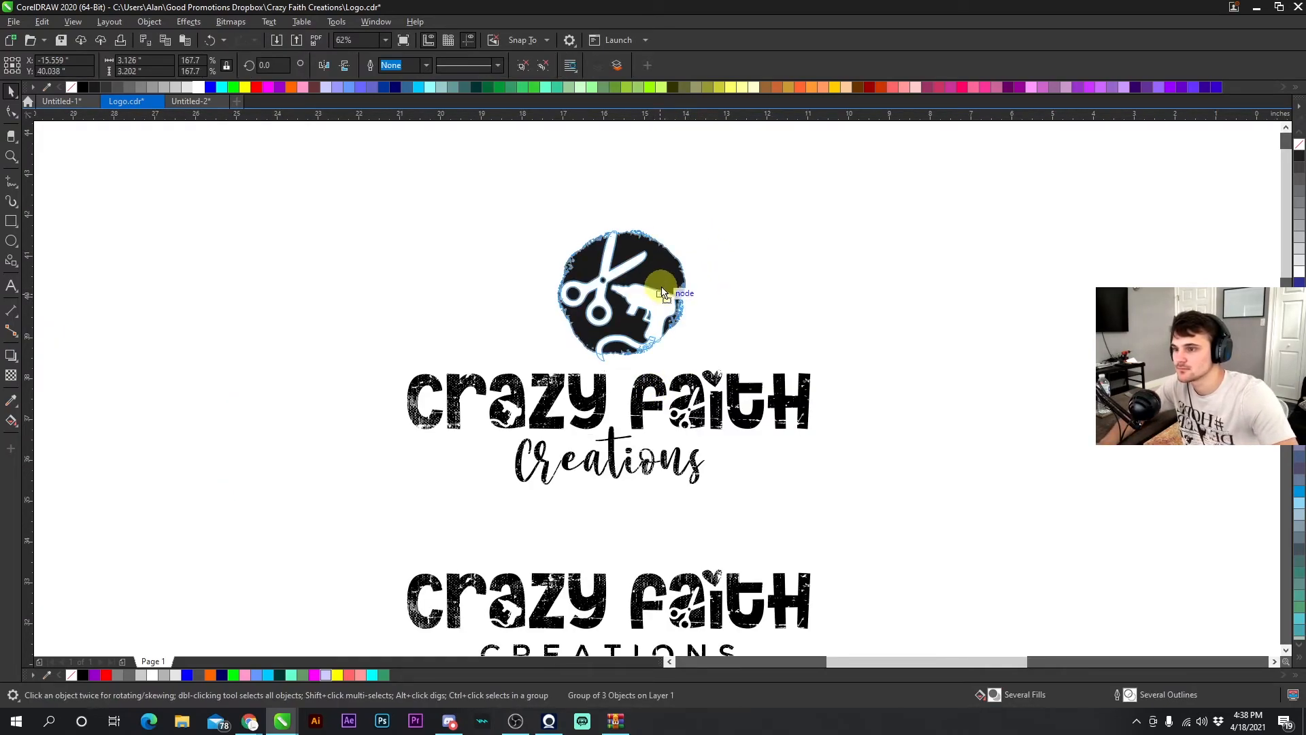
# - Arrange the logo's icon and wordmark within the white-over-black presentation panel and select them together
pyautogui.scroll(-4, 657, 400)
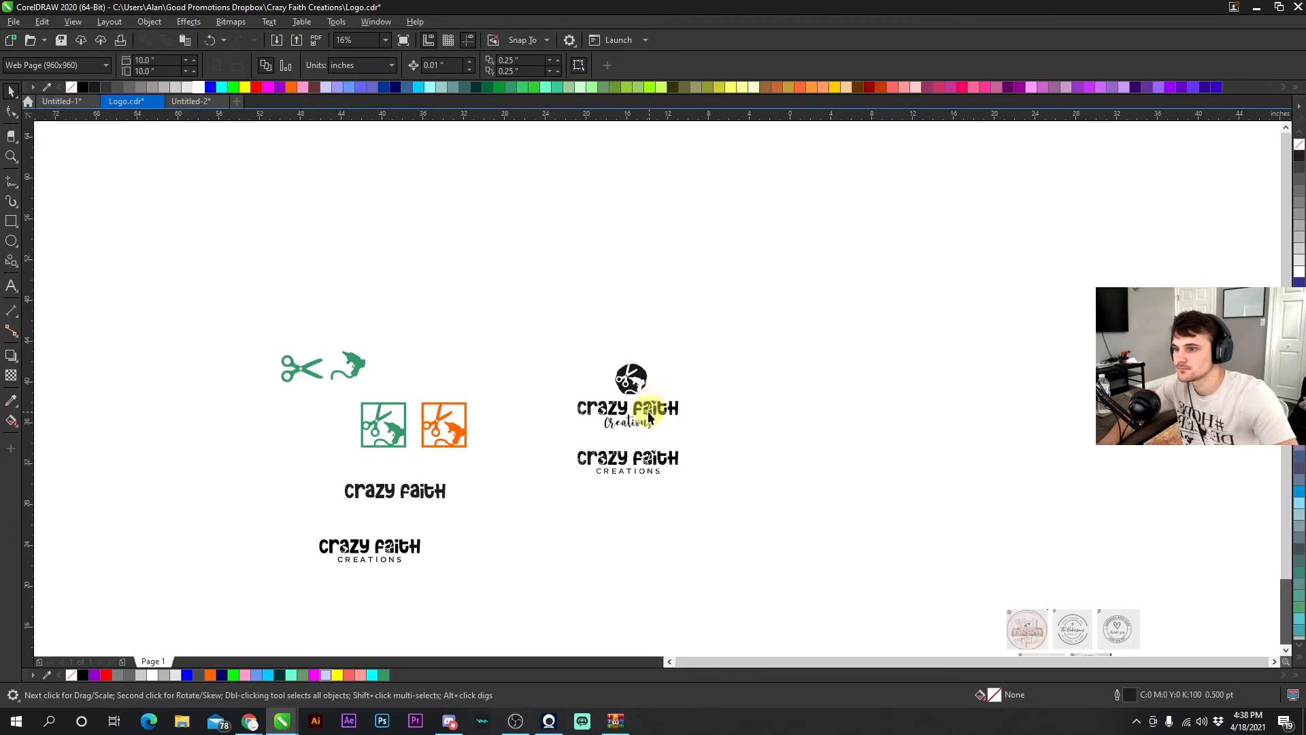
pyautogui.scroll(2, 643, 425)
pyautogui.scroll(2, 656, 391)
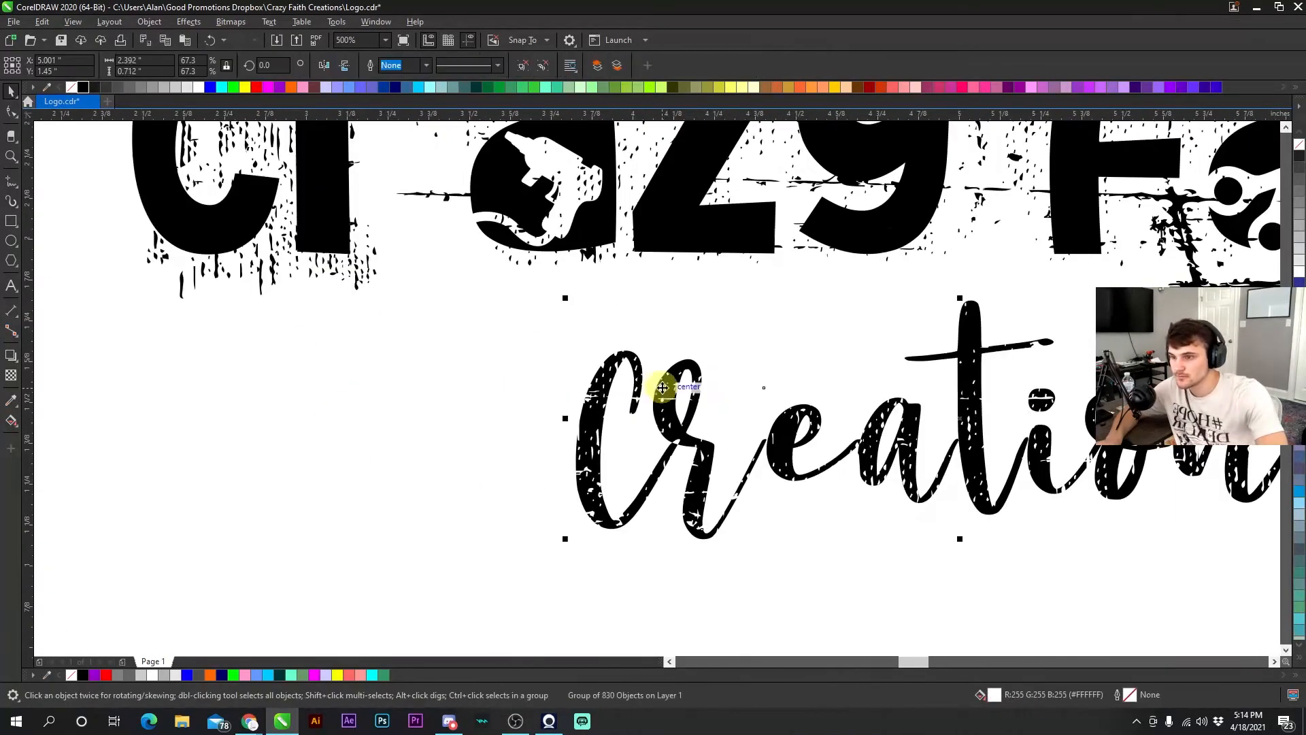
pyautogui.scroll(-1, 662, 392)
pyautogui.click(880, 394)
pyautogui.scroll(-1, 663, 392)
pyautogui.click(136, 239)
pyautogui.scroll(-1, 682, 399)
pyautogui.scroll(2, 682, 399)
pyautogui.scroll(-2, 666, 420)
pyautogui.scroll(-1, 667, 420)
pyautogui.moveTo(776, 429); pyautogui.dragTo(594, 213)
pyautogui.scroll(2, 743, 307)
pyautogui.rightClick(639, 409)
pyautogui.scroll(1, 639, 517)
pyautogui.rightClick(647, 303)
pyautogui.scroll(-2, 639, 421)
pyautogui.keyDown('shift'); pyautogui.click(571, 306); pyautogui.keyUp('shift')
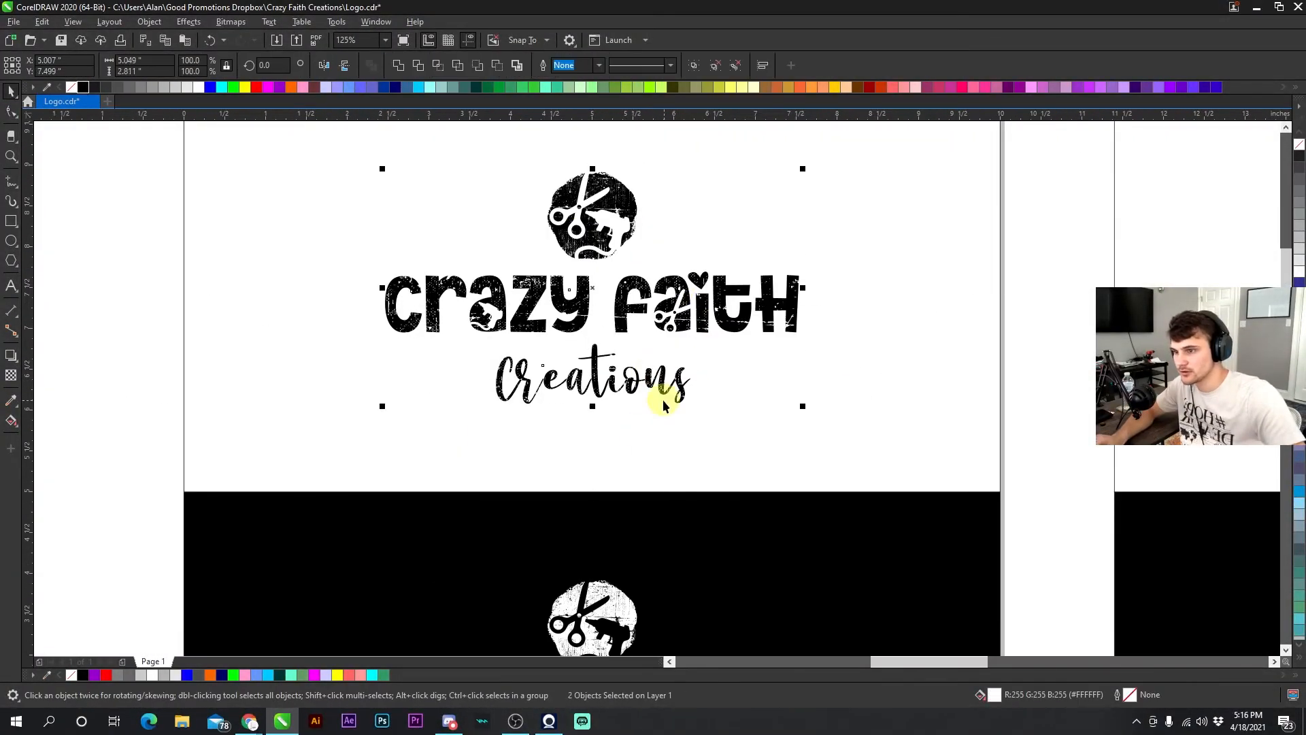
# - Select a part of the Creations line of the logo and delete it
pyautogui.keyDown('shift'); pyautogui.click(629, 382); pyautogui.keyUp('shift')
pyautogui.scroll(-1, 628, 383)
pyautogui.press('Delete')
pyautogui.scroll(2, 612, 146)
# - Color the logo's distress texture red, undoing one extra color change
pyautogui.click(632, 251)
pyautogui.rightClick(256, 87)
pyautogui.click(372, 309)
pyautogui.scroll(-2, 685, 406)
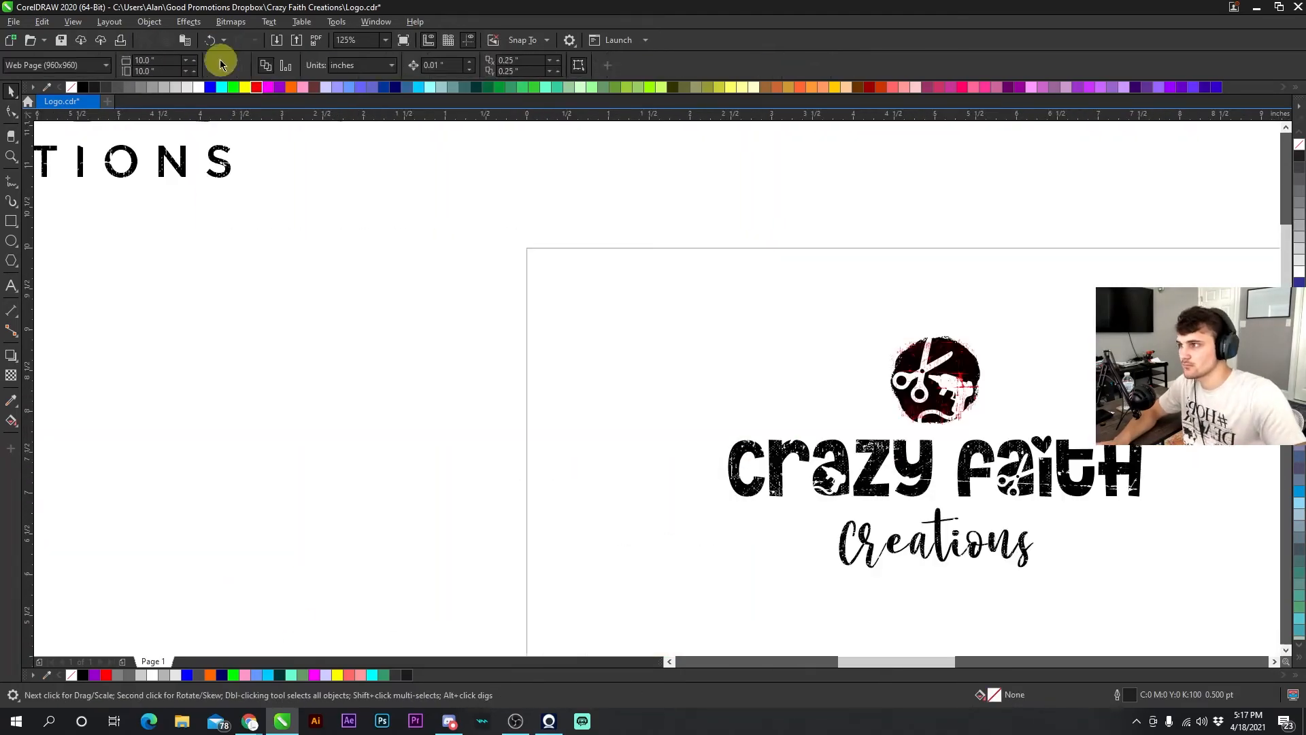
pyautogui.scroll(3, 792, 459)
pyautogui.rightClick(654, 297)
pyautogui.rightClick(256, 87)
pyautogui.scroll(-2, 643, 478)
pyautogui.hotkey('ctrl', 'z')
pyautogui.scroll(2, 697, 436)
pyautogui.scroll(-1, 583, 325)
pyautogui.click(619, 443)
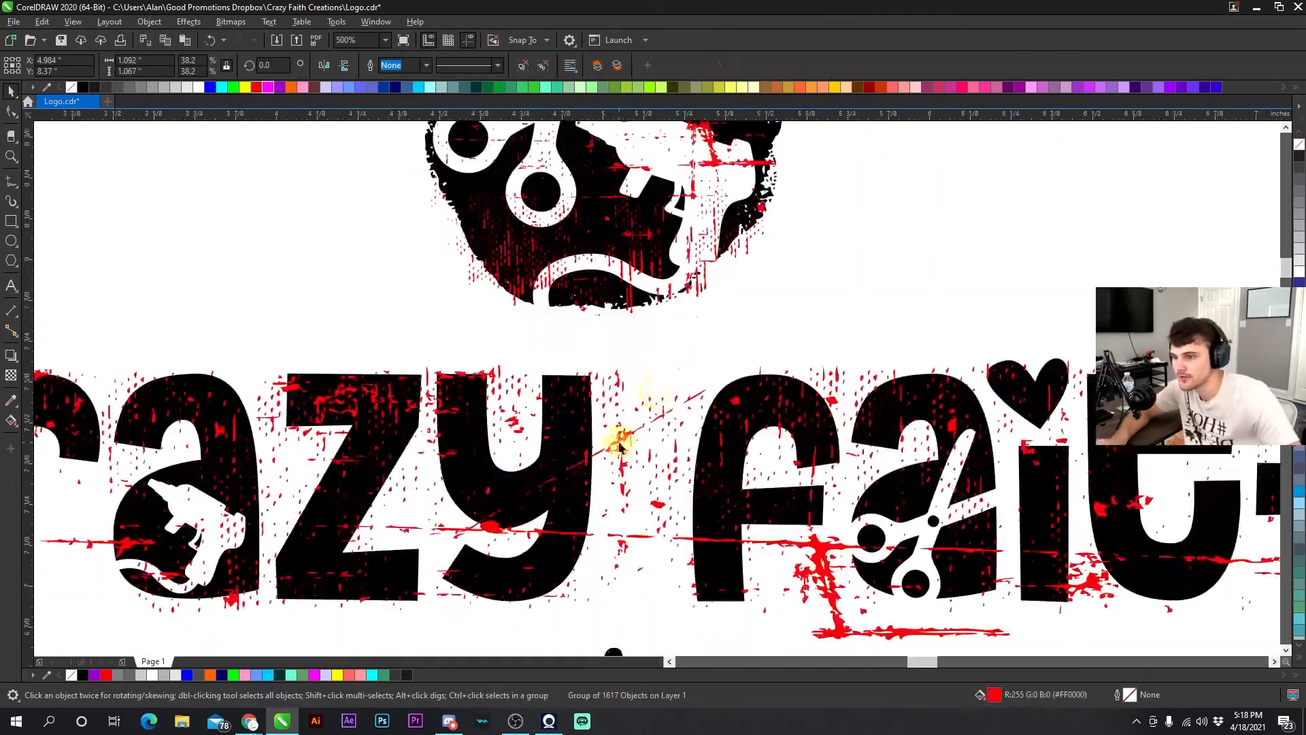
# - Recolor the logo's distress texture with a light gray swatch
pyautogui.scroll(-1, 656, 385)
pyautogui.scroll(-2, 655, 385)
pyautogui.click(504, 415)
pyautogui.click(1291, 96)
pyautogui.scroll(4, 442, 444)
pyautogui.click(198, 87)
pyautogui.scroll(-5, 440, 386)
pyautogui.keyDown('shift'); pyautogui.click(489, 265); pyautogui.keyUp('shift')
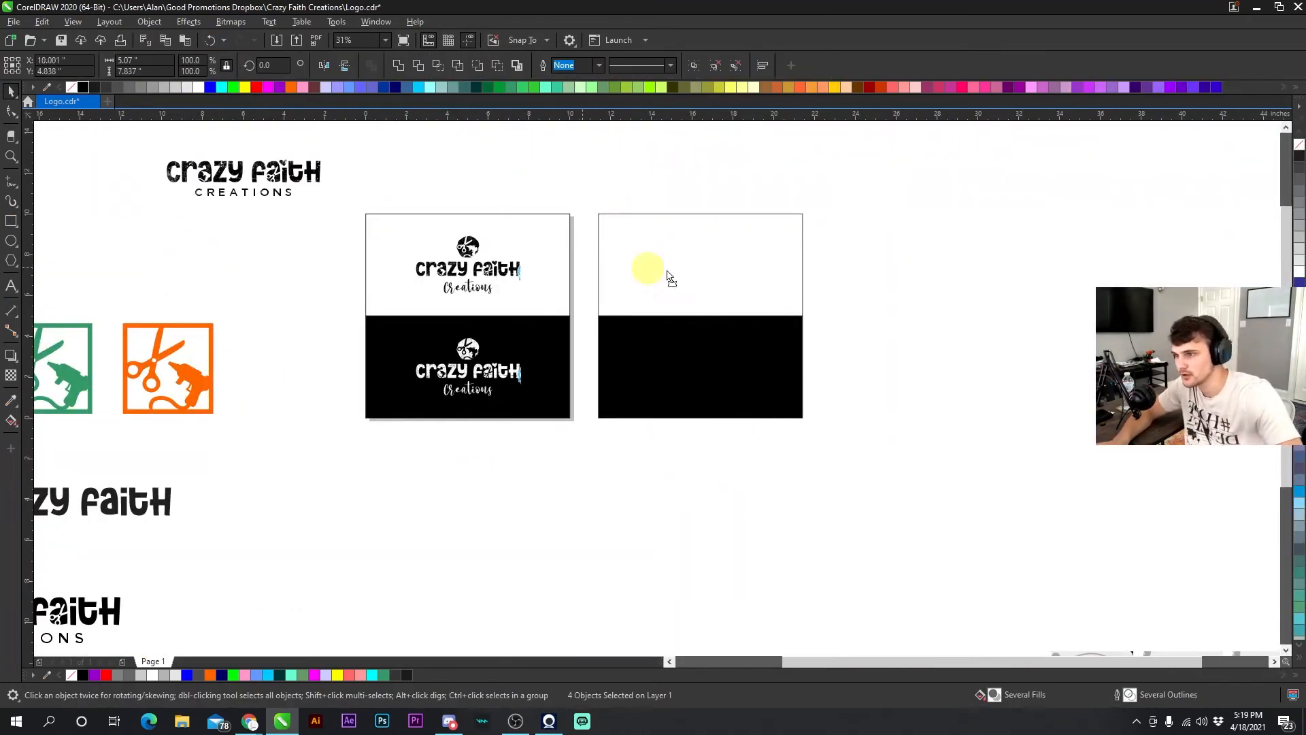
# - Copy the four logos into the empty second panel, center them horizontally and delete a leftover object
pyautogui.moveTo(490, 265); pyautogui.dragTo(723, 265)
pyautogui.scroll(2, 722, 358)
pyautogui.scroll(-2, 655, 385)
pyautogui.scroll(1, 481, 303)
pyautogui.scroll(-1, 694, 319)
pyautogui.moveTo(851, 488); pyautogui.dragTo(625, 236)
pyautogui.keyDown('shift'); pyautogui.click(574, 275); pyautogui.keyUp('shift')
pyautogui.moveTo(718, 297); pyautogui.dragTo(530, 274)
pyautogui.press('e')
pyautogui.press('Delete')
# - Apply a fountain fill to the second panel's upper rectangle
pyautogui.scroll(1, 428, 279)
pyautogui.click(472, 315)
pyautogui.press('g')
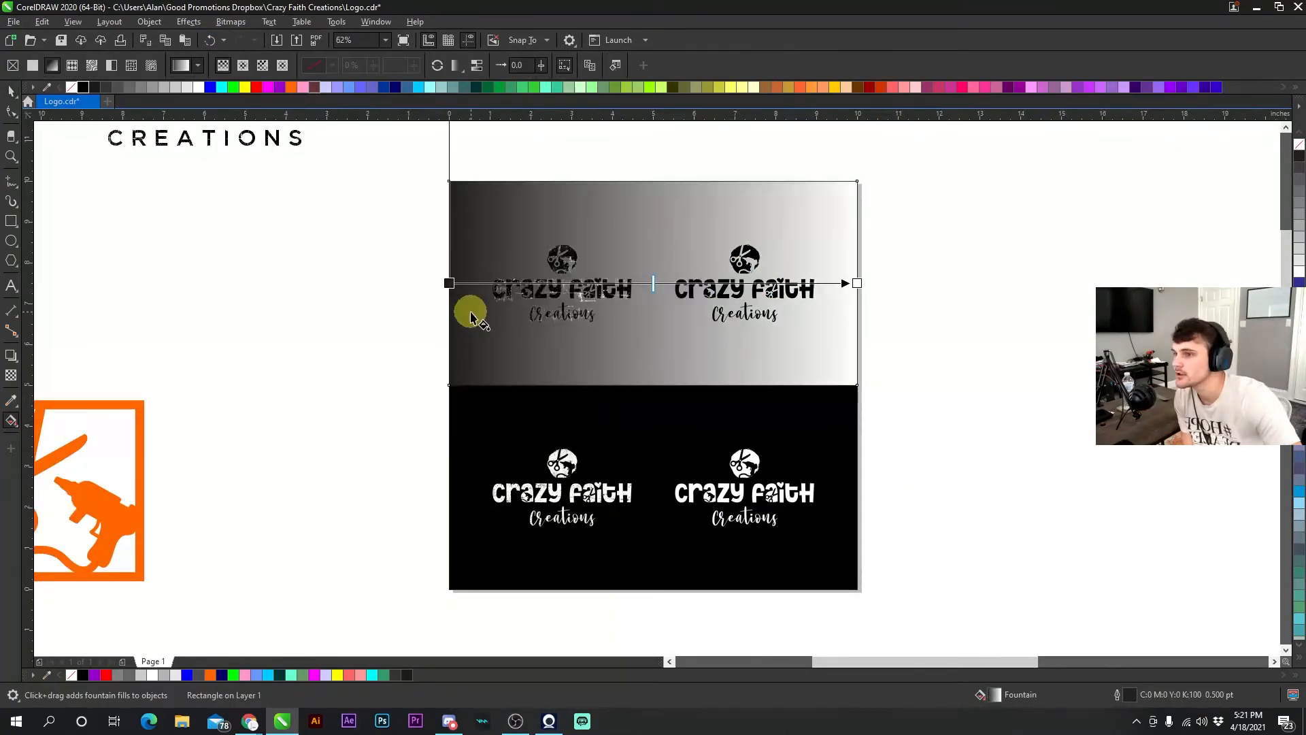
pyautogui.moveTo(851, 283); pyautogui.dragTo(894, 395)
pyautogui.scroll(2, 961, 379)
pyautogui.scroll(-2, 1023, 500)
pyautogui.press('Escape')
# - Fill the second panel's upper rectangle with a flat light swatch and its lower rectangle salmon pink
pyautogui.scroll(3, 614, 391)
pyautogui.scroll(-3, 538, 355)
pyautogui.click(544, 401)
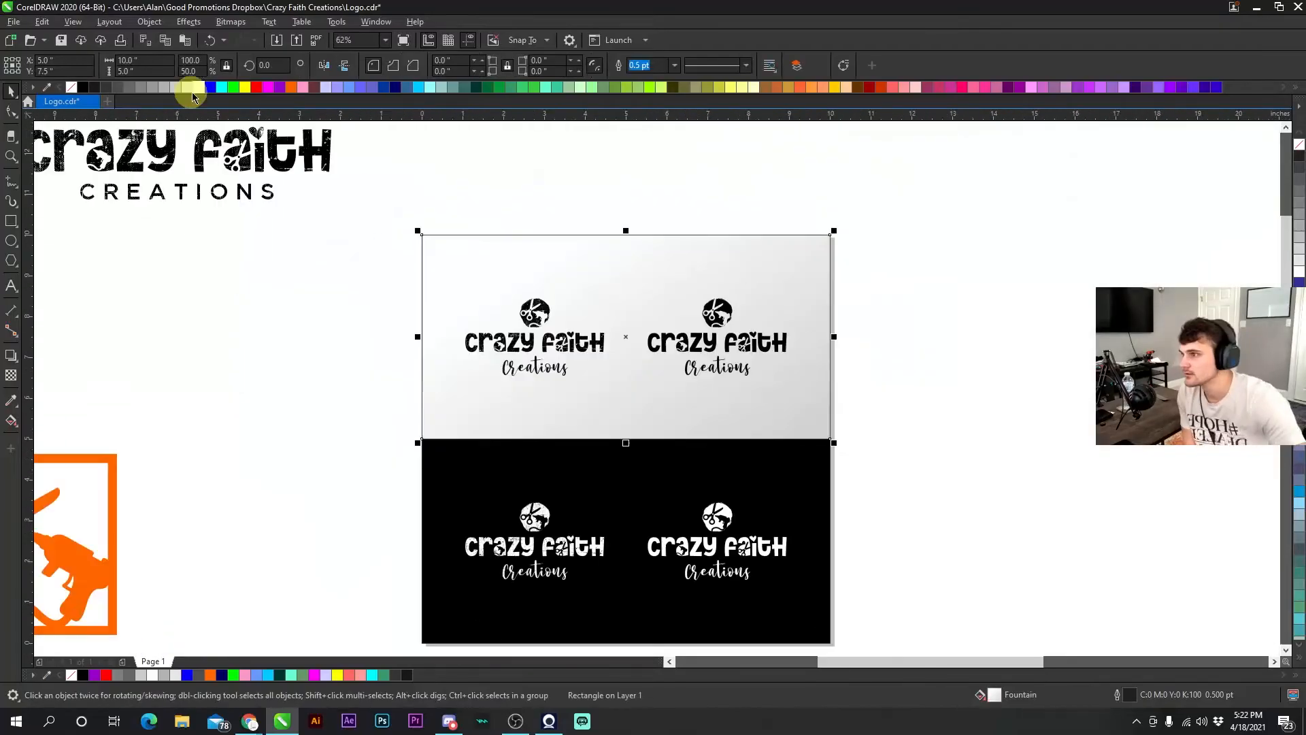
pyautogui.click(198, 87)
pyautogui.moveTo(633, 402); pyautogui.dragTo(860, 402)
pyautogui.click(860, 401)
pyautogui.click(903, 87)
pyautogui.scroll(-1, 921, 356)
pyautogui.scroll(1, 894, 359)
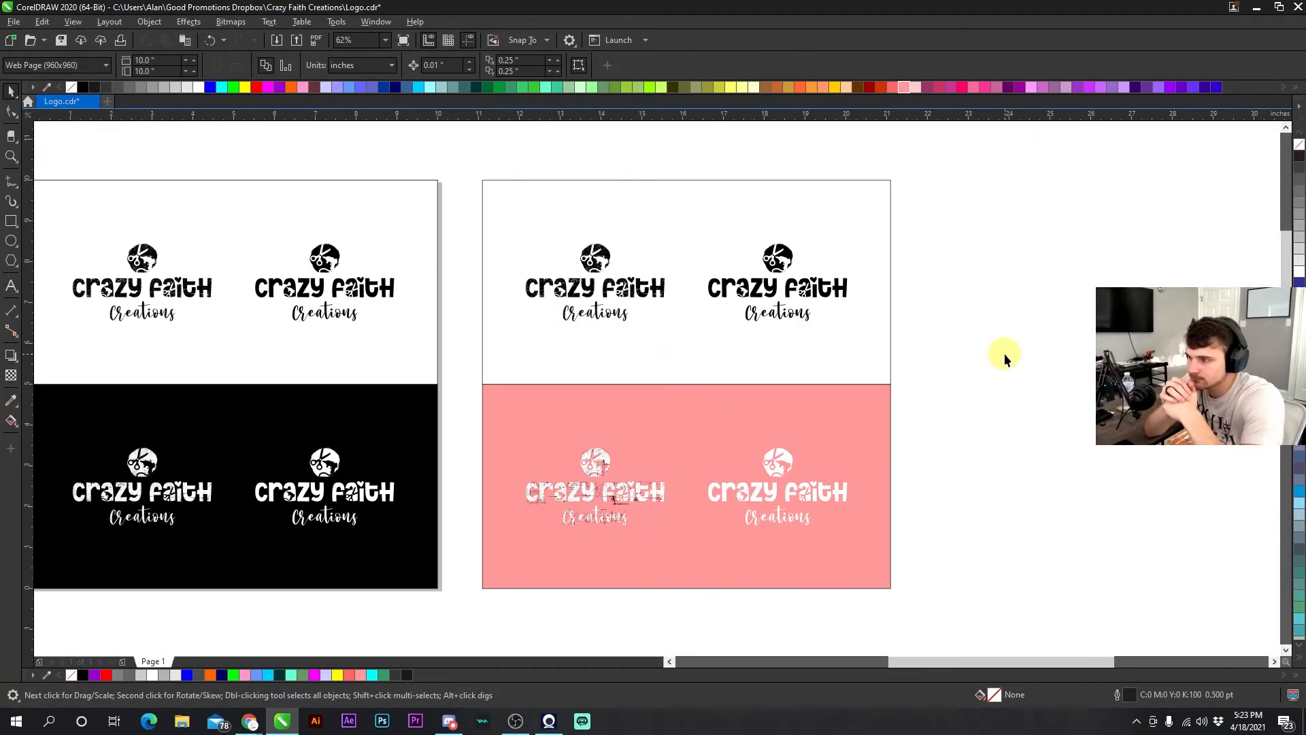
# - Recolor the first logo on the pink half: yellow 'crazy', dark gray 'faith', white icon and Creations
pyautogui.scroll(1, 533, 577)
pyautogui.click(704, 426)
pyautogui.click(904, 87)
pyautogui.scroll(2, 637, 417)
pyautogui.moveTo(881, 87); pyautogui.dragTo(656, 381)
pyautogui.moveTo(395, 87); pyautogui.dragTo(544, 388)
pyautogui.moveTo(163, 87); pyautogui.dragTo(707, 402)
pyautogui.moveTo(106, 87); pyautogui.dragTo(707, 401)
pyautogui.moveTo(245, 87); pyautogui.dragTo(544, 388)
pyautogui.scroll(1, 656, 388)
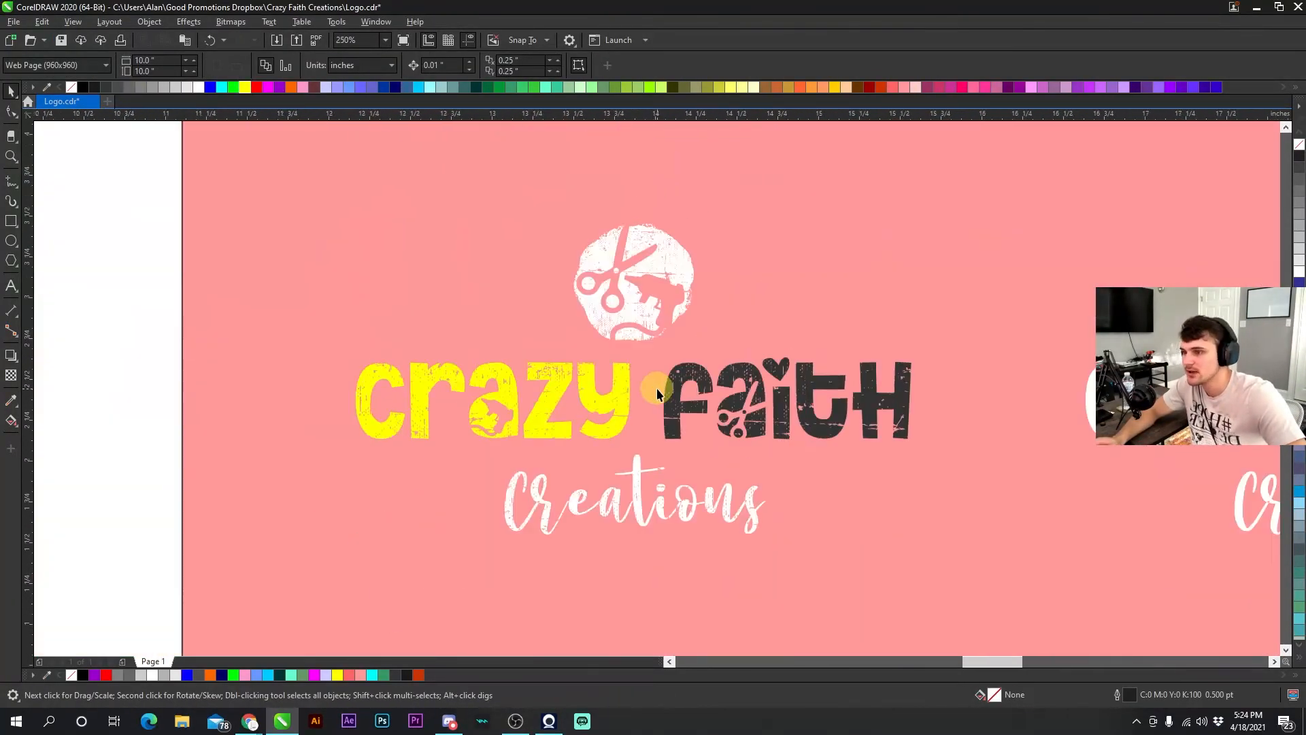
# - Recolor 'crazy' and the Creations text of that logo dark gray
pyautogui.scroll(-2, 659, 390)
pyautogui.moveTo(129, 87); pyautogui.dragTo(525, 435)
pyautogui.moveTo(187, 87); pyautogui.dragTo(656, 534)
pyautogui.click(11, 400)
pyautogui.scroll(3, 651, 392)
pyautogui.scroll(-1, 650, 392)
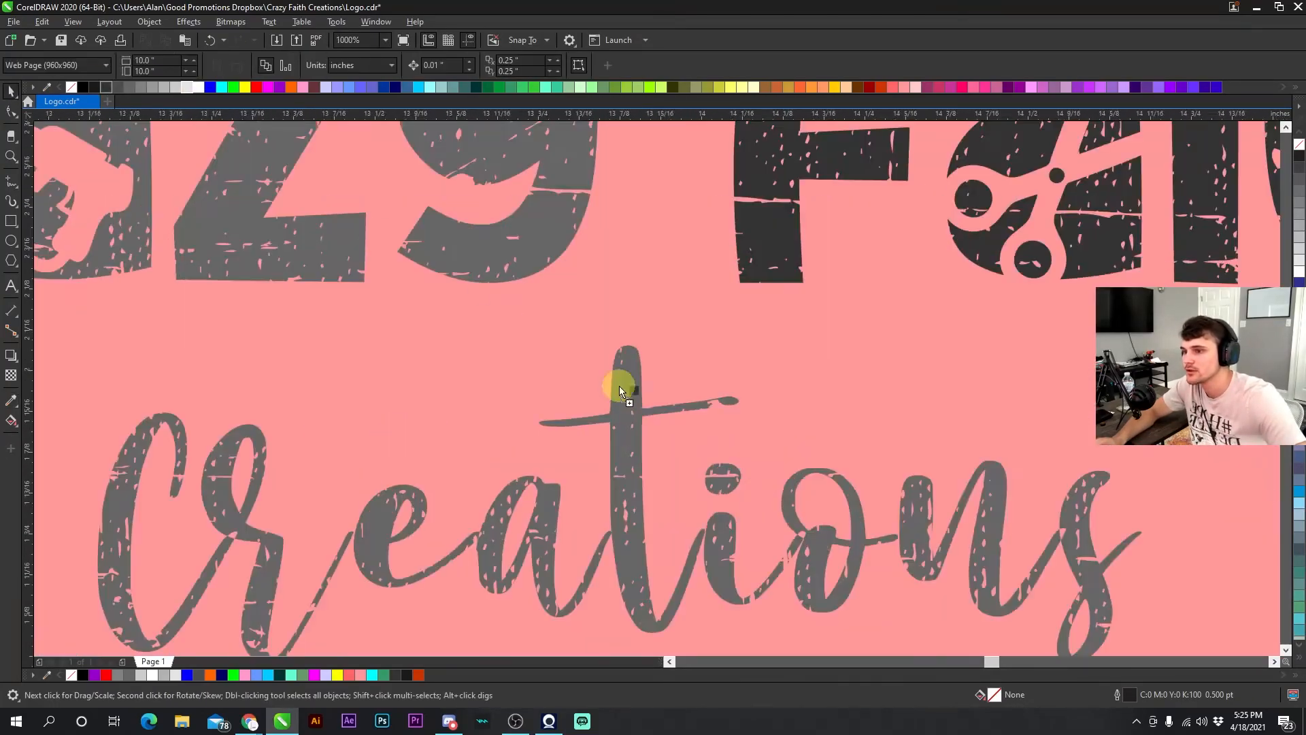
# - Ungroup a white logo copy on the pink panel and apply sampled attributes to its parts with the eyedropper
pyautogui.scroll(-4, 481, 291)
pyautogui.click(655, 388)
pyautogui.hotkey('ctrl', 'u')
pyautogui.scroll(2, 653, 385)
pyautogui.click(653, 385)
pyautogui.scroll(2, 657, 388)
pyautogui.click(658, 389)
pyautogui.scroll(-2, 658, 389)
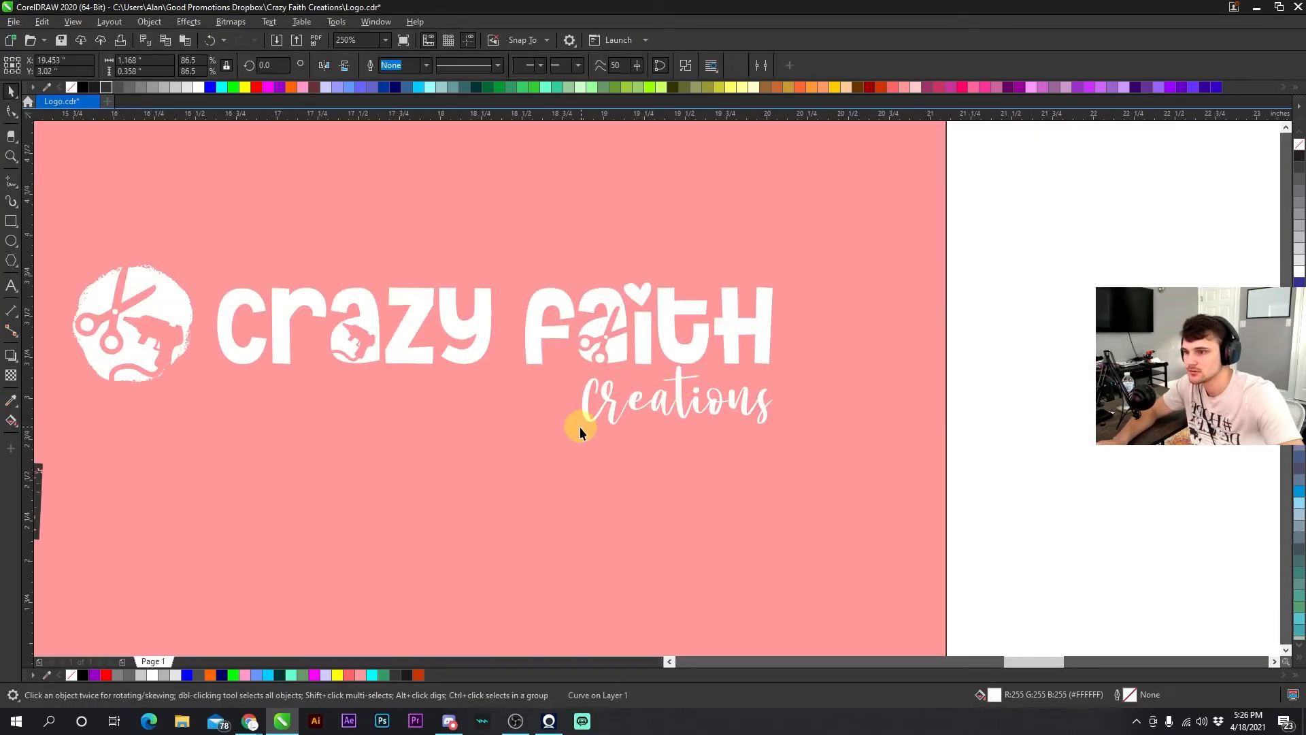
pyautogui.scroll(-1, 583, 419)
pyautogui.moveTo(571, 361); pyautogui.dragTo(589, 419)
pyautogui.click(856, 376)
pyautogui.scroll(3, 204, 486)
pyautogui.scroll(-2, 614, 348)
pyautogui.click(11, 400)
pyautogui.scroll(4, 648, 389)
pyautogui.scroll(-3, 647, 389)
# - Recolor a logo copy with light gray 'crazy' and Creations and dark red 'faith' and icon
pyautogui.click(11, 91)
pyautogui.scroll(1, 747, 517)
pyautogui.moveTo(187, 87)
pyautogui.mouseDown()
pyautogui.moveTo(350, 343)
pyautogui.moveTo(524, 340)
pyautogui.mouseUp()
pyautogui.scroll(-4, 654, 388)
pyautogui.scroll(1, 652, 387)
pyautogui.moveTo(810, 377); pyautogui.dragTo(810, 488)
pyautogui.scroll(2, 691, 530)
pyautogui.moveTo(869, 87); pyautogui.dragTo(857, 326)
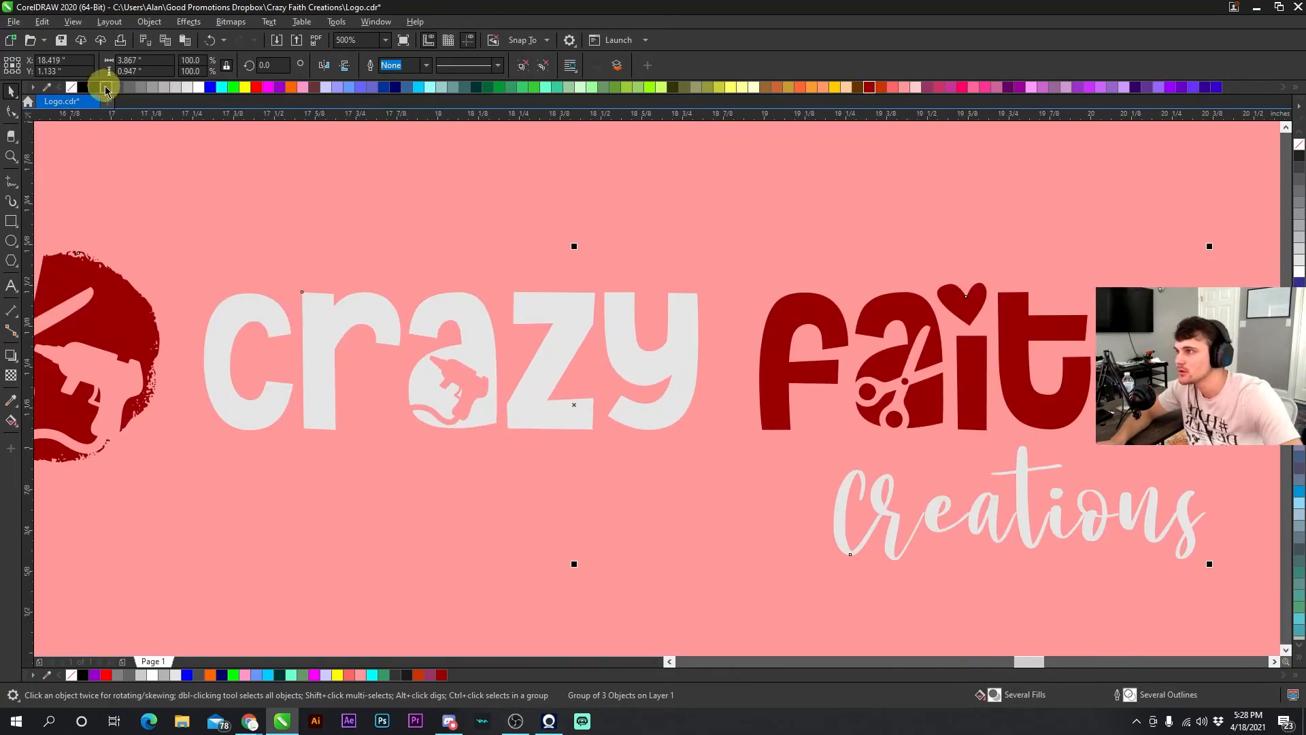
# - Recolor another logo copy with cream 'crazy faith' and peach Creations text
pyautogui.moveTo(140, 87); pyautogui.dragTo(449, 340)
pyautogui.scroll(-2, 872, 507)
pyautogui.scroll(2, 897, 514)
pyautogui.moveTo(198, 87); pyautogui.dragTo(402, 320)
pyautogui.click(11, 400)
pyautogui.click(908, 476)
pyautogui.click(11, 91)
pyautogui.moveTo(754, 87); pyautogui.dragTo(840, 326)
# - Recolor the next logo copy's wordmark with two palette swatches
pyautogui.scroll(-2, 884, 408)
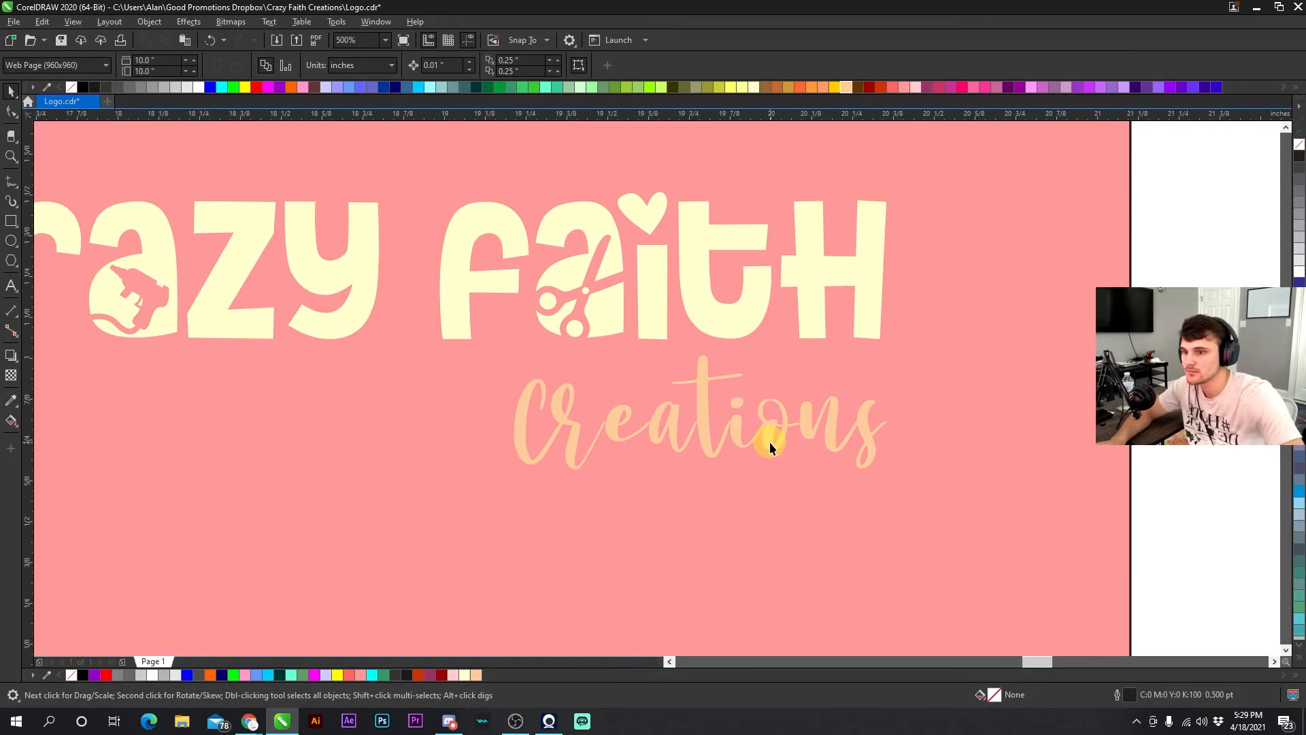
pyautogui.moveTo(430, 87); pyautogui.dragTo(408, 286)
pyautogui.moveTo(198, 87); pyautogui.dragTo(612, 340)
pyautogui.scroll(-2, 664, 390)
pyautogui.scroll(2, 700, 371)
pyautogui.click(150, 340)
pyautogui.scroll(-3, 688, 419)
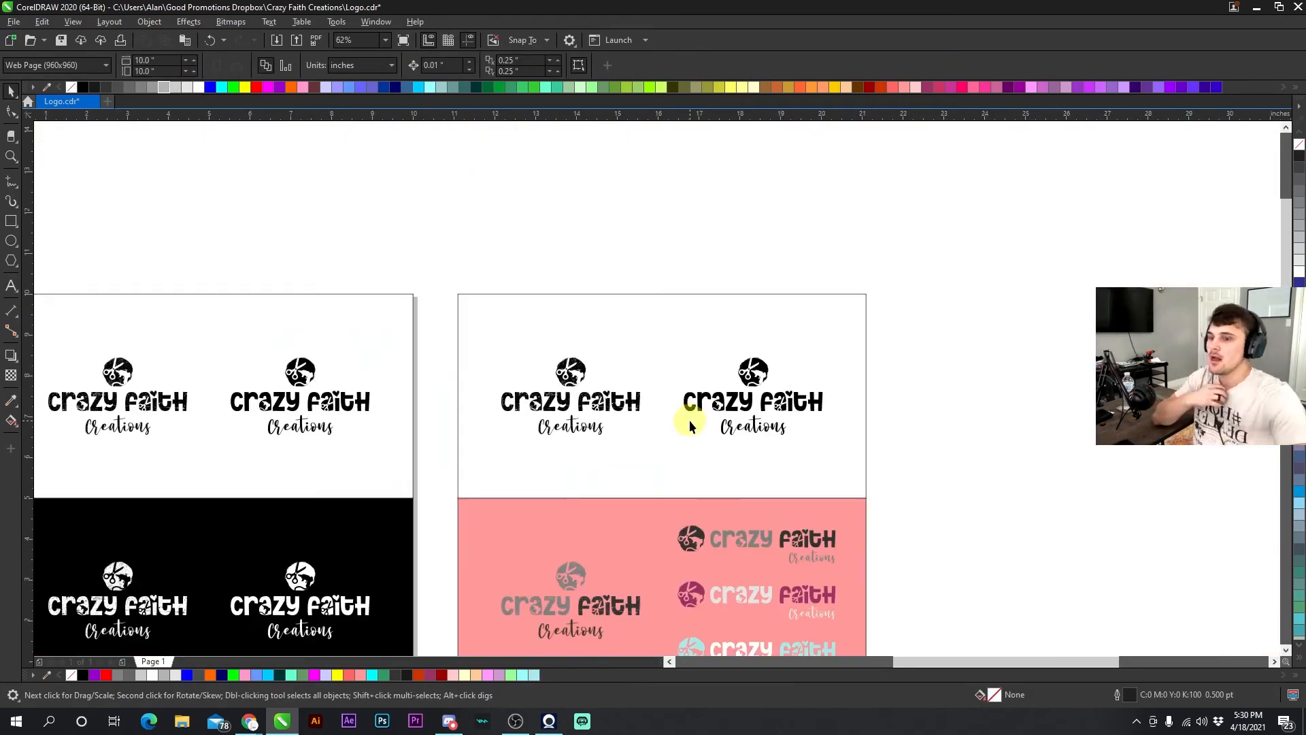
# - Recolor a logo copy with teal and gray swatches and rearrange its parts on the panel
pyautogui.moveTo(349, 674); pyautogui.dragTo(584, 432)
pyautogui.scroll(3, 655, 373)
pyautogui.moveTo(118, 87); pyautogui.dragTo(435, 272)
pyautogui.scroll(-3, 654, 373)
pyautogui.press('Delete')
pyautogui.moveTo(809, 544); pyautogui.dragTo(565, 325)
pyautogui.moveTo(603, 340); pyautogui.dragTo(604, 128)
pyautogui.scroll(2, 680, 272)
pyautogui.click(889, 493)
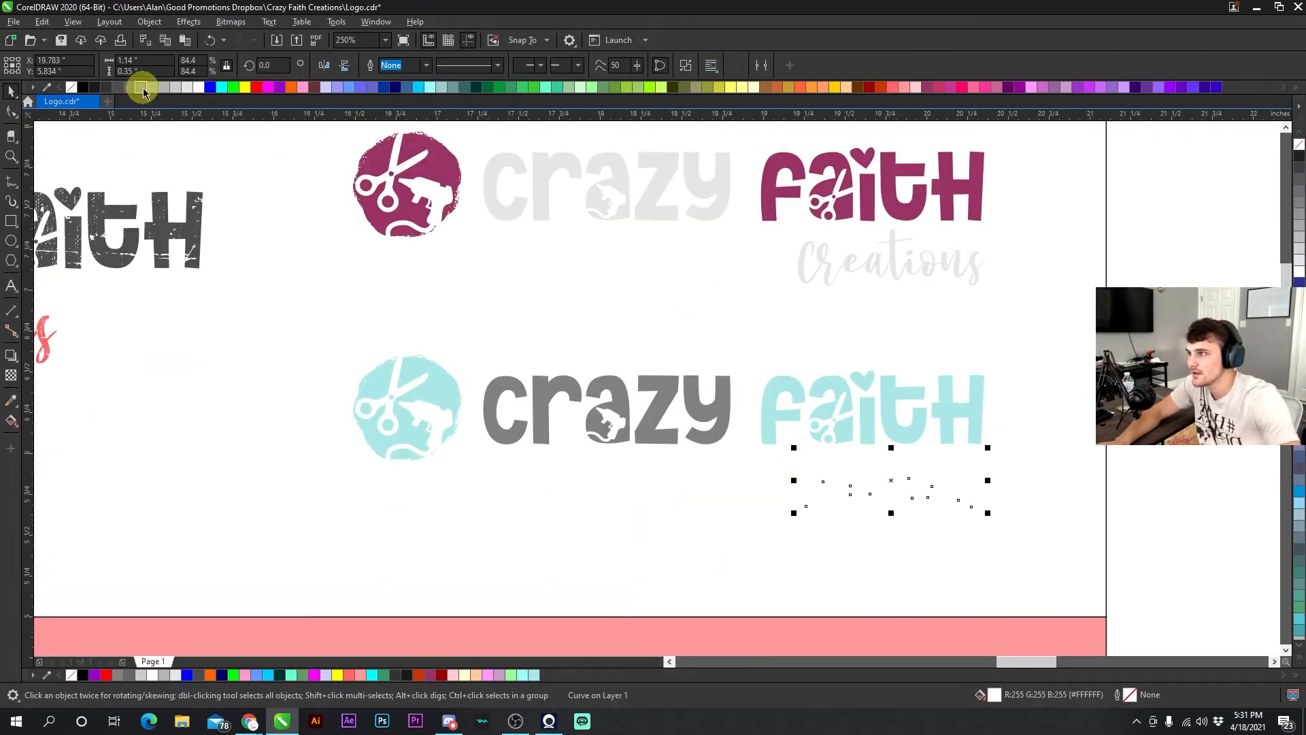
# - Color the teal logo copy's Creations text with a light palette swatch and save the file
pyautogui.click(96, 87)
pyautogui.moveTo(882, 87); pyautogui.dragTo(796, 422)
pyautogui.scroll(-2, 655, 388)
pyautogui.scroll(-1, 656, 388)
pyautogui.hotkey('ctrl', 's')
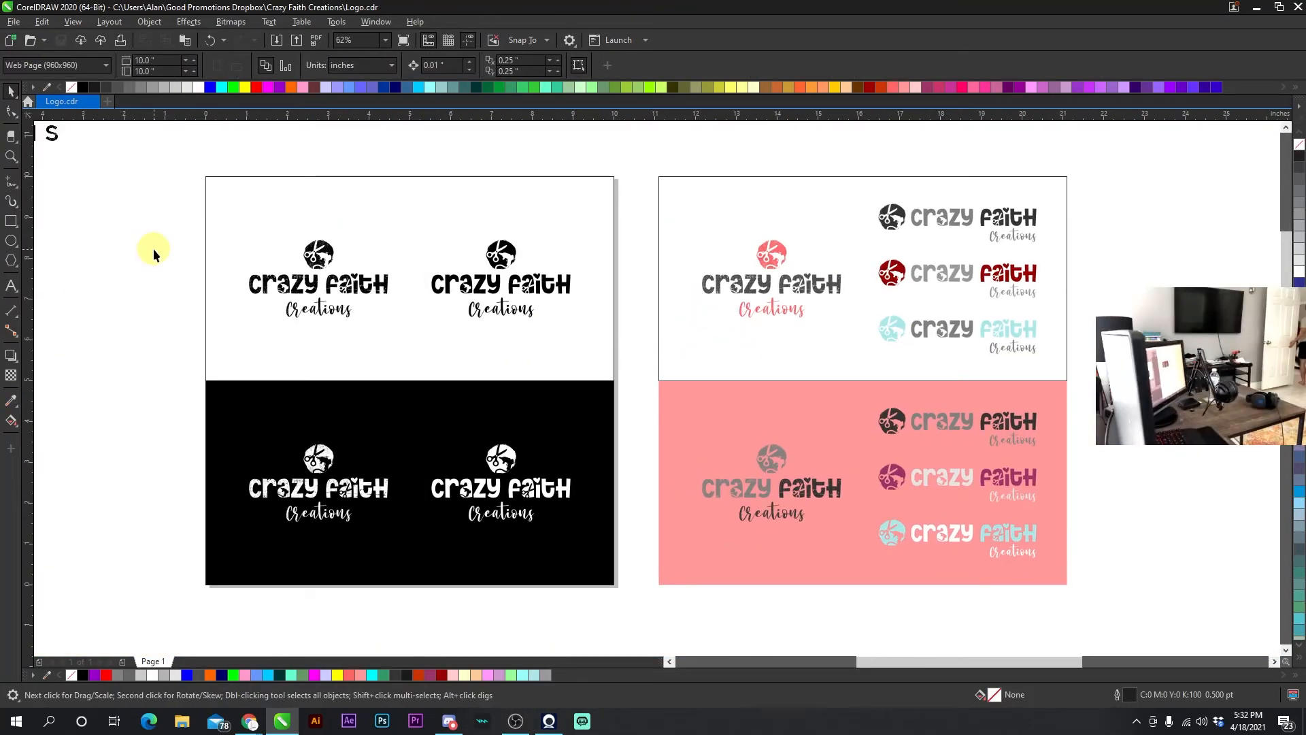
# - Move the caps-Creations logo above the mockup panels
pyautogui.scroll(2, 439, 260)
pyautogui.scroll(-2, 628, 361)
pyautogui.scroll(1, 936, 396)
pyautogui.scroll(-1, 936, 396)
pyautogui.scroll(2, 430, 564)
pyautogui.scroll(-2, 666, 391)
pyautogui.scroll(1, 204, 230)
pyautogui.scroll(-1, 1073, 288)
pyautogui.moveTo(615, 238); pyautogui.dragTo(942, 222)
pyautogui.click(699, 236)
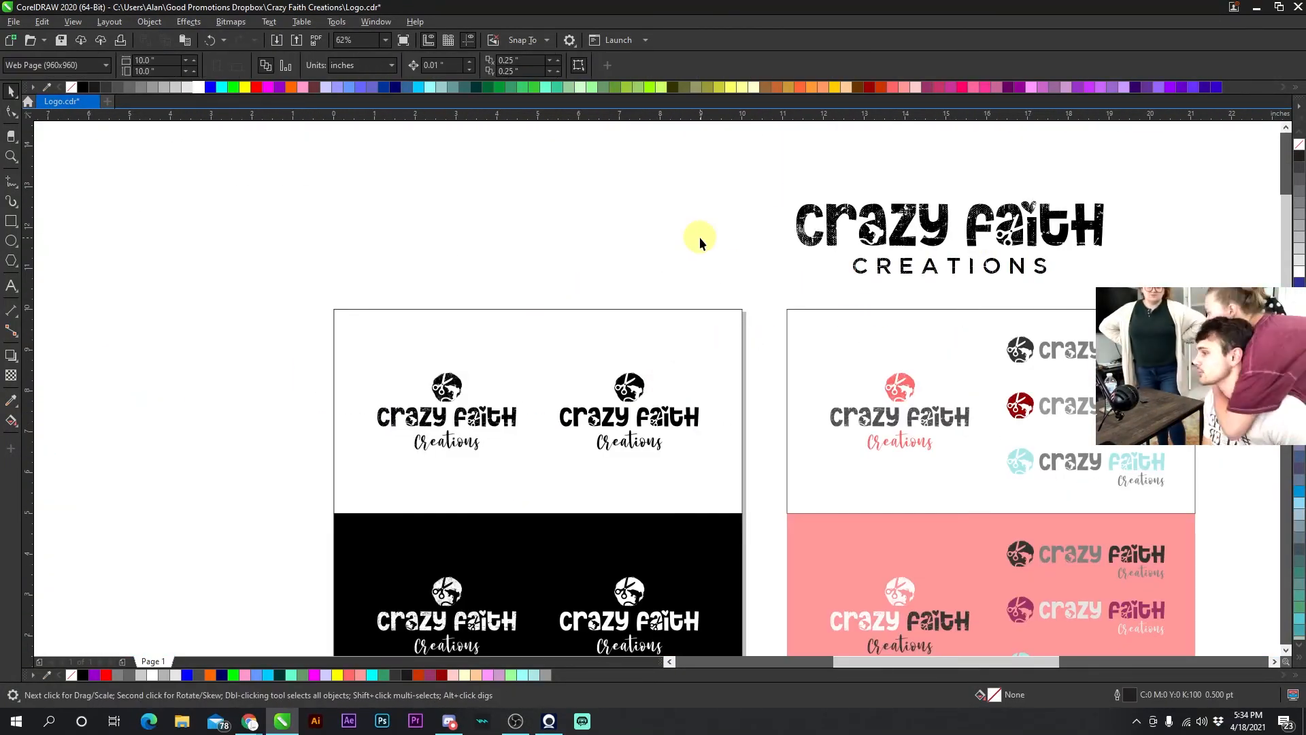
# - Duplicate the white and black mockup panels and fill them with copies of the caps-Creations logo
pyautogui.scroll(-2, 699, 237)
pyautogui.scroll(2, 819, 278)
pyautogui.scroll(-2, 694, 373)
pyautogui.scroll(2, 678, 288)
pyautogui.scroll(-3, 745, 349)
pyautogui.moveTo(332, 279); pyautogui.dragTo(646, 550)
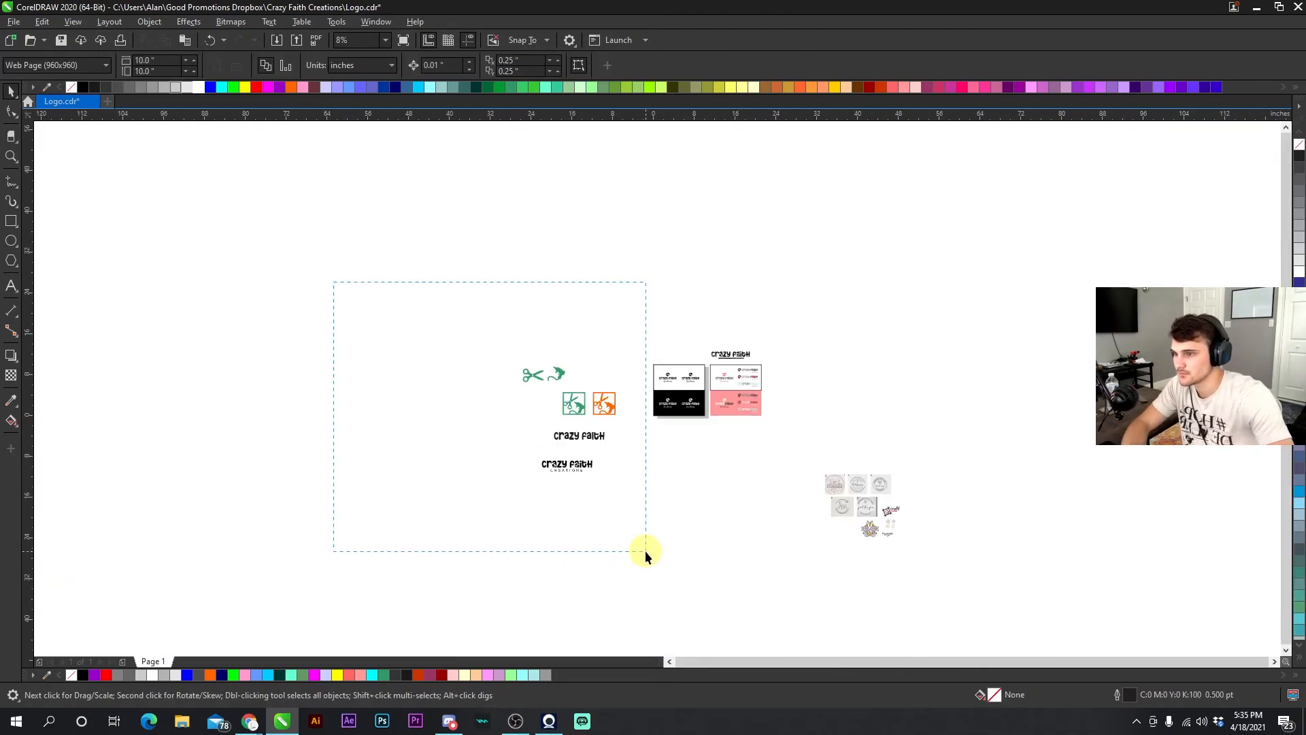
pyautogui.scroll(3, 573, 487)
pyautogui.click(619, 268)
pyautogui.scroll(-2, 618, 268)
pyautogui.moveTo(601, 268); pyautogui.dragTo(737, 286)
pyautogui.scroll(1, 735, 275)
pyautogui.click(703, 238)
pyautogui.click(257, 87)
pyautogui.moveTo(517, 401); pyautogui.dragTo(502, 475)
pyautogui.scroll(-1, 943, 302)
pyautogui.moveTo(610, 439); pyautogui.dragTo(165, 294)
pyautogui.moveTo(327, 371); pyautogui.dragTo(279, 547)
pyautogui.scroll(2, 280, 547)
pyautogui.moveTo(952, 258); pyautogui.dragTo(868, 295)
pyautogui.scroll(-1, 817, 354)
pyautogui.moveTo(632, 387); pyautogui.dragTo(204, 387)
pyautogui.scroll(1, 204, 421)
pyautogui.scroll(-1, 810, 379)
pyautogui.scroll(2, 721, 402)
pyautogui.scroll(-1, 721, 403)
pyautogui.scroll(2, 655, 388)
pyautogui.scroll(2, 327, 381)
pyautogui.click(11, 136)
pyautogui.click(10, 91)
pyautogui.scroll(-1, 822, 504)
pyautogui.scroll(-1, 823, 504)
pyautogui.moveTo(819, 421)
pyautogui.mouseDown()
pyautogui.moveTo(632, 384)
pyautogui.moveTo(568, 227)
pyautogui.mouseUp()
pyautogui.scroll(1, 761, 402)
pyautogui.scroll(-2, 761, 402)
pyautogui.click(198, 87)
pyautogui.scroll(1, 657, 389)
pyautogui.hotkey('ctrl', 'z')
# - Center the caps-Creations logos on the new panels and color the black-panel logos white
pyautogui.scroll(-1, 657, 389)
pyautogui.scroll(-4, 469, 367)
pyautogui.moveTo(481, 367); pyautogui.dragTo(329, 365)
pyautogui.moveTo(329, 354); pyautogui.dragTo(803, 140)
pyautogui.keyDown('shift'); pyautogui.click(799, 350); pyautogui.keyUp('shift')
pyautogui.press('c')
pyautogui.scroll(3, 802, 153)
pyautogui.scroll(1, 525, 467)
pyautogui.scroll(-4, 557, 396)
pyautogui.moveTo(683, 356); pyautogui.dragTo(684, 458)
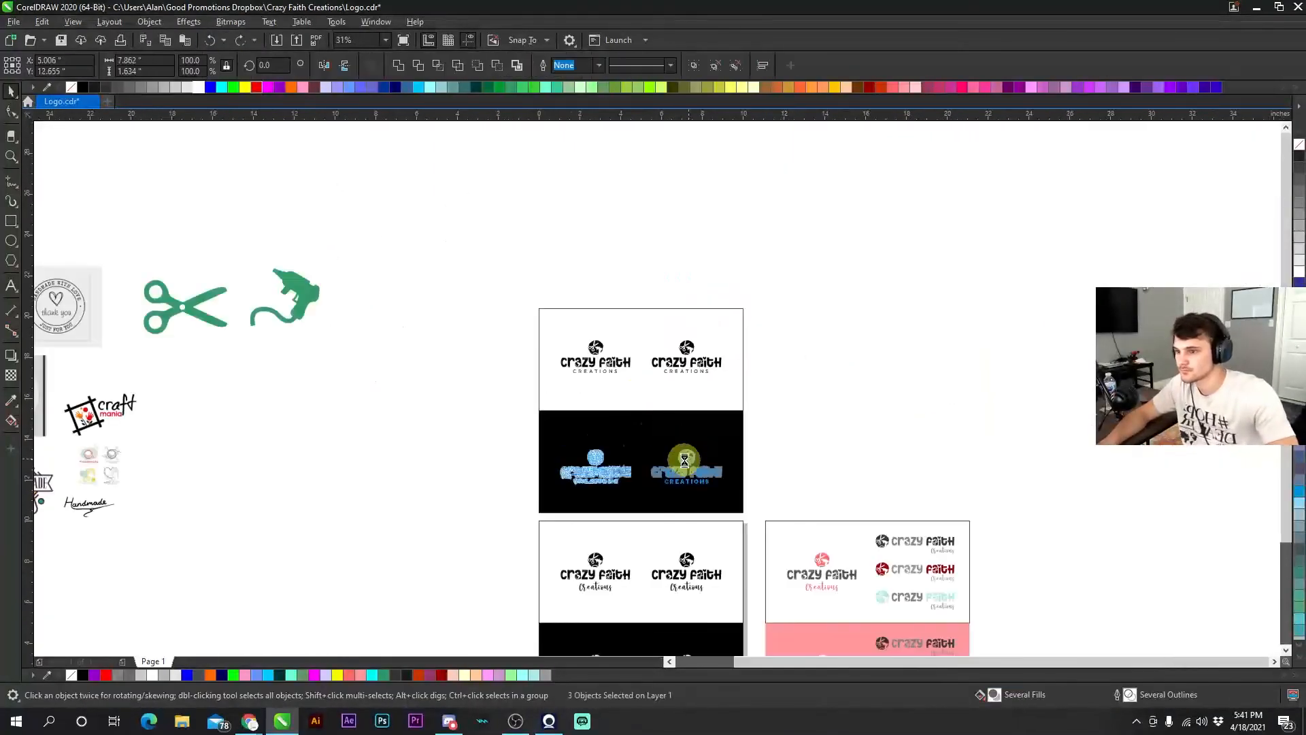
pyautogui.scroll(5, 596, 445)
pyautogui.moveTo(198, 88); pyautogui.dragTo(536, 354)
pyautogui.scroll(-1, 536, 354)
pyautogui.click(197, 87)
# - Duplicate the white and pink mockup panel pair and place a caps-Creations logo on each half
pyautogui.scroll(-5, 657, 389)
pyautogui.moveTo(714, 571); pyautogui.dragTo(714, 359)
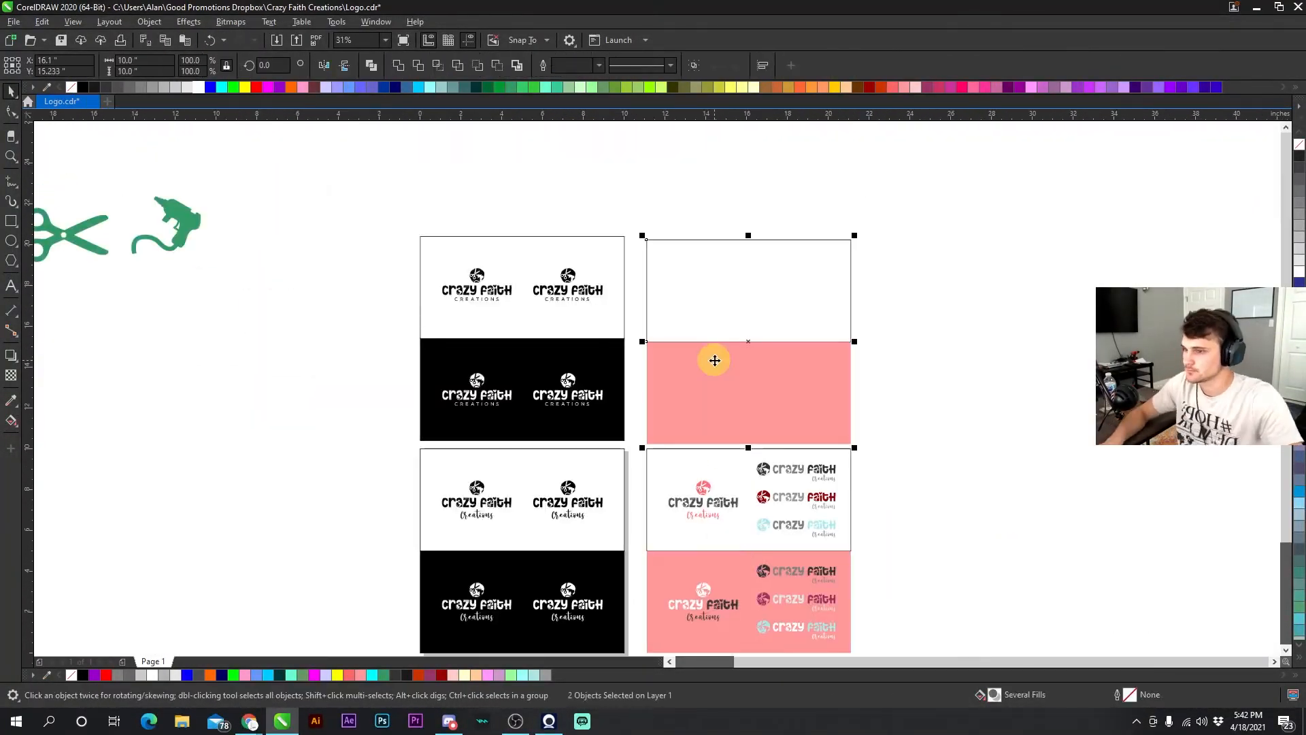
pyautogui.moveTo(477, 394); pyautogui.dragTo(704, 394)
pyautogui.scroll(3, 685, 397)
pyautogui.click(915, 405)
pyautogui.click(907, 87)
pyautogui.scroll(-3, 657, 387)
pyautogui.scroll(4, 666, 399)
pyautogui.scroll(-4, 657, 395)
pyautogui.scroll(5, 653, 408)
pyautogui.click(11, 400)
pyautogui.click(641, 243)
pyautogui.scroll(-4, 647, 387)
pyautogui.click(664, 388)
pyautogui.scroll(-3, 664, 387)
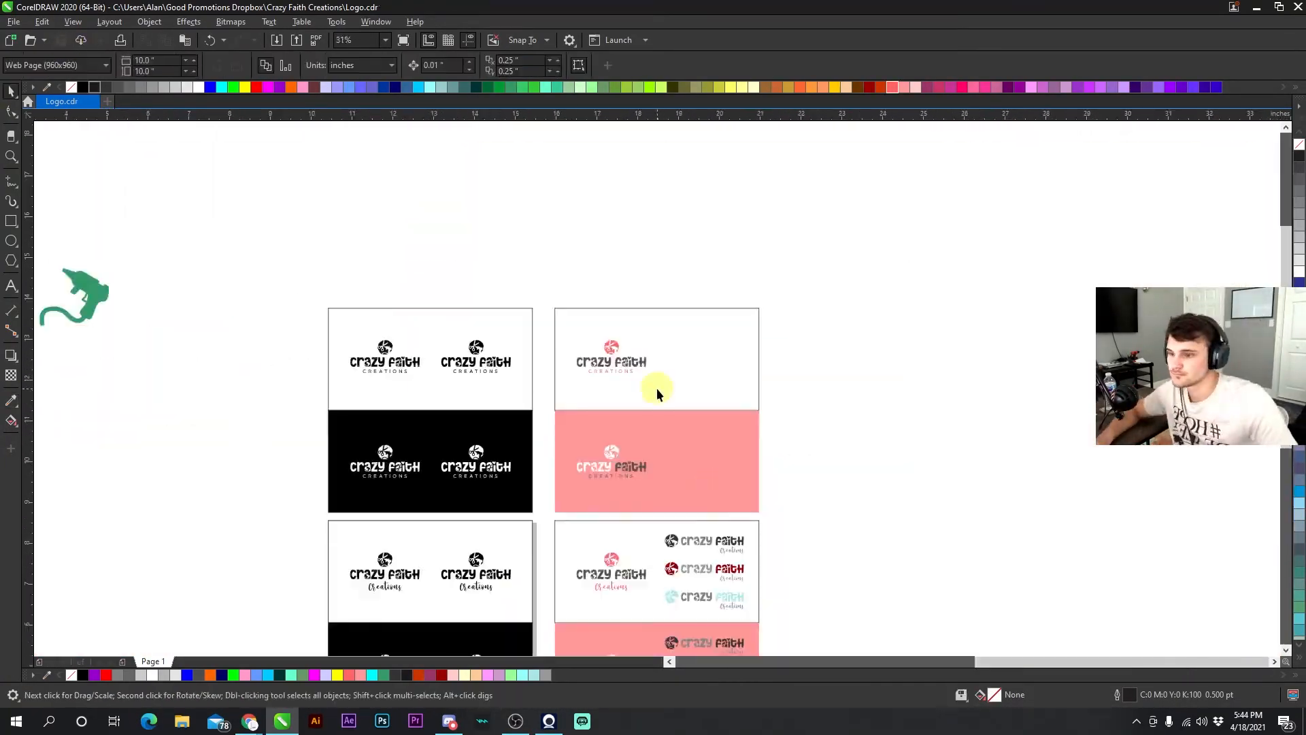
# - Add three caps-Creations logo copies beside each main logo on the new panels and recolor them with palette swatches
pyautogui.scroll(4, 709, 486)
pyautogui.moveTo(468, 446); pyautogui.dragTo(659, 385)
pyautogui.scroll(-3, 657, 391)
pyautogui.click(210, 40)
pyautogui.scroll(1, 660, 313)
pyautogui.click(660, 346)
pyautogui.scroll(2, 665, 367)
pyautogui.scroll(-2, 665, 379)
pyautogui.moveTo(700, 259); pyautogui.dragTo(700, 383)
pyautogui.click(761, 487)
pyautogui.scroll(2, 626, 356)
pyautogui.click(626, 355)
pyautogui.click(615, 87)
pyautogui.scroll(-1, 652, 396)
pyautogui.click(11, 401)
pyautogui.click(656, 382)
pyautogui.scroll(-1, 656, 382)
pyautogui.scroll(2, 656, 384)
pyautogui.click(419, 87)
pyautogui.click(384, 87)
pyautogui.scroll(-2, 657, 389)
pyautogui.scroll(-1, 657, 388)
pyautogui.scroll(1, 659, 441)
pyautogui.scroll(2, 657, 391)
pyautogui.click(1008, 87)
pyautogui.click(1020, 87)
pyautogui.scroll(1, 883, 256)
pyautogui.scroll(-4, 645, 400)
pyautogui.scroll(-1, 610, 443)
pyautogui.moveTo(612, 362); pyautogui.dragTo(612, 465)
pyautogui.scroll(4, 612, 439)
pyautogui.click(198, 87)
pyautogui.scroll(-2, 653, 397)
pyautogui.scroll(1, 658, 393)
pyautogui.scroll(1, 657, 395)
pyautogui.click(915, 87)
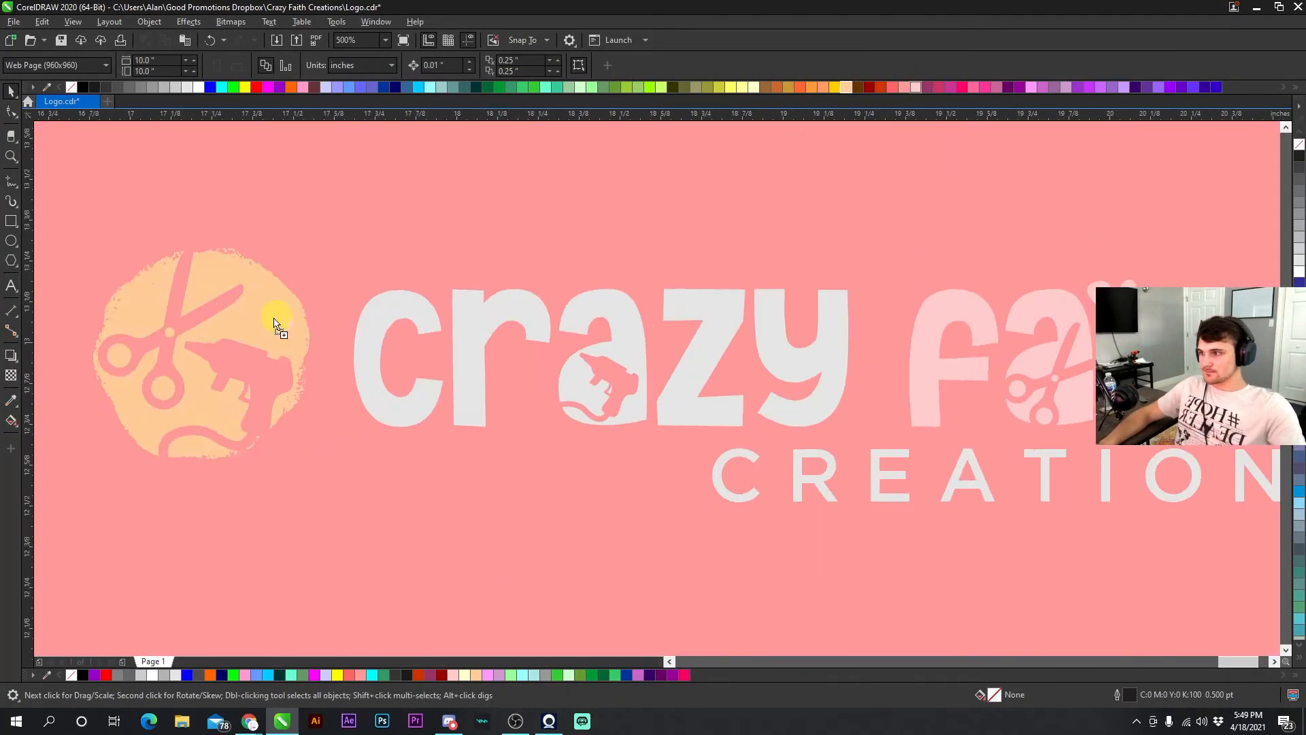
# - Recolor the pink-panel logo copies' icons and CREATIONS text with peach, navy and white swatches
pyautogui.scroll(-1, 657, 395)
pyautogui.click(83, 87)
pyautogui.click(257, 87)
pyautogui.click(211, 87)
pyautogui.scroll(-2, 663, 381)
pyautogui.scroll(2, 660, 384)
pyautogui.click(221, 87)
pyautogui.click(396, 87)
pyautogui.click(414, 330)
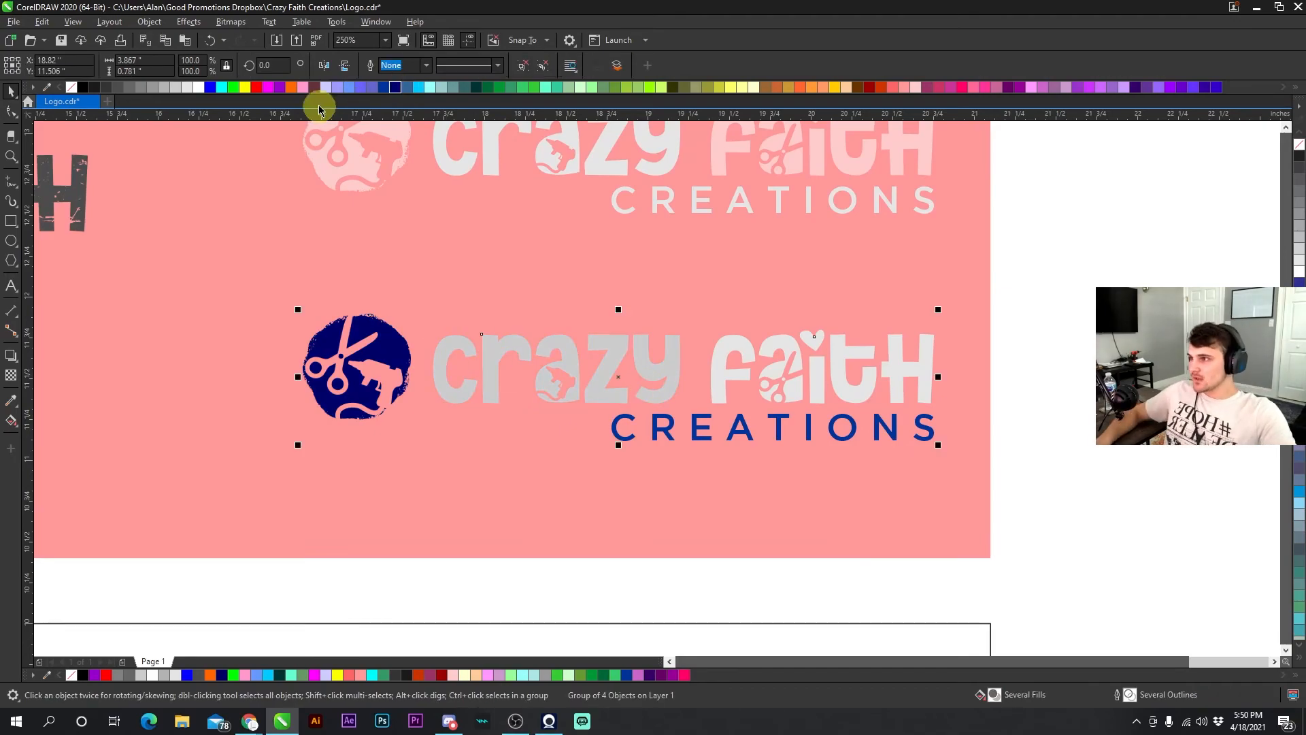
pyautogui.click(198, 87)
pyautogui.scroll(-1, 658, 393)
pyautogui.scroll(-2, 657, 394)
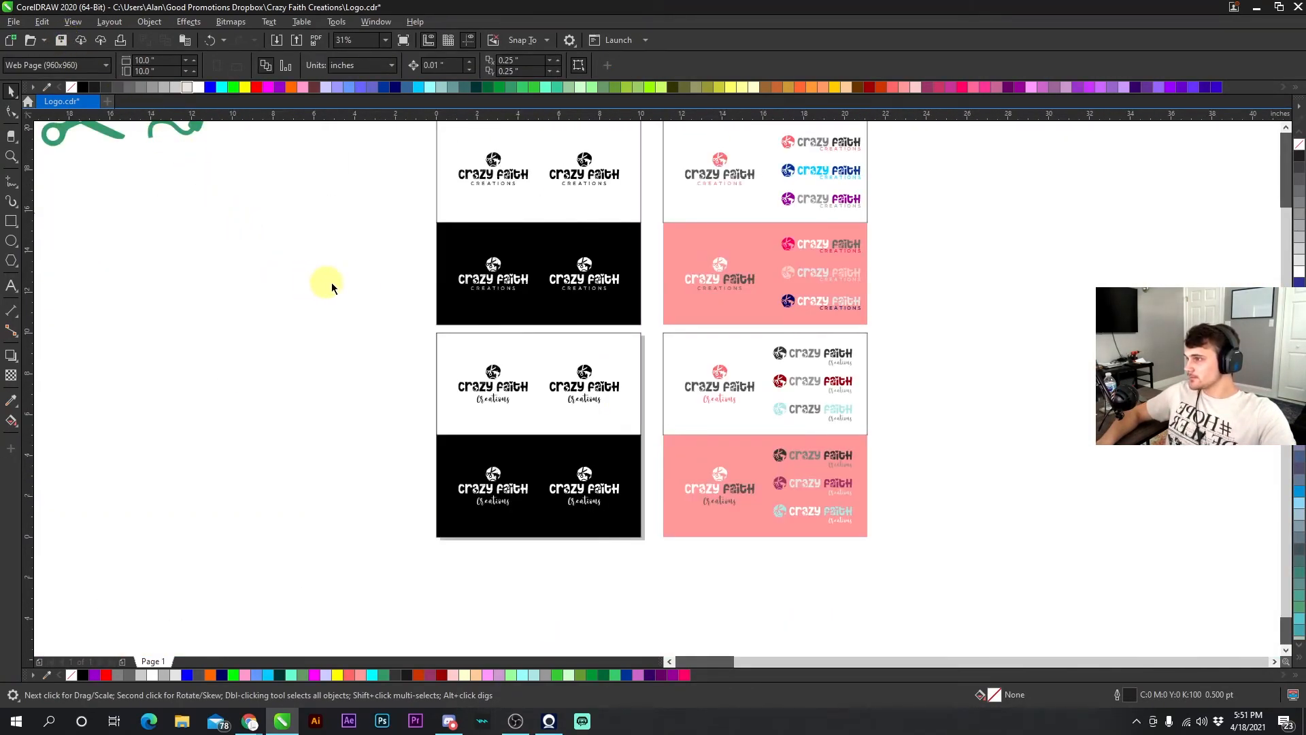
pyautogui.scroll(-2, 657, 393)
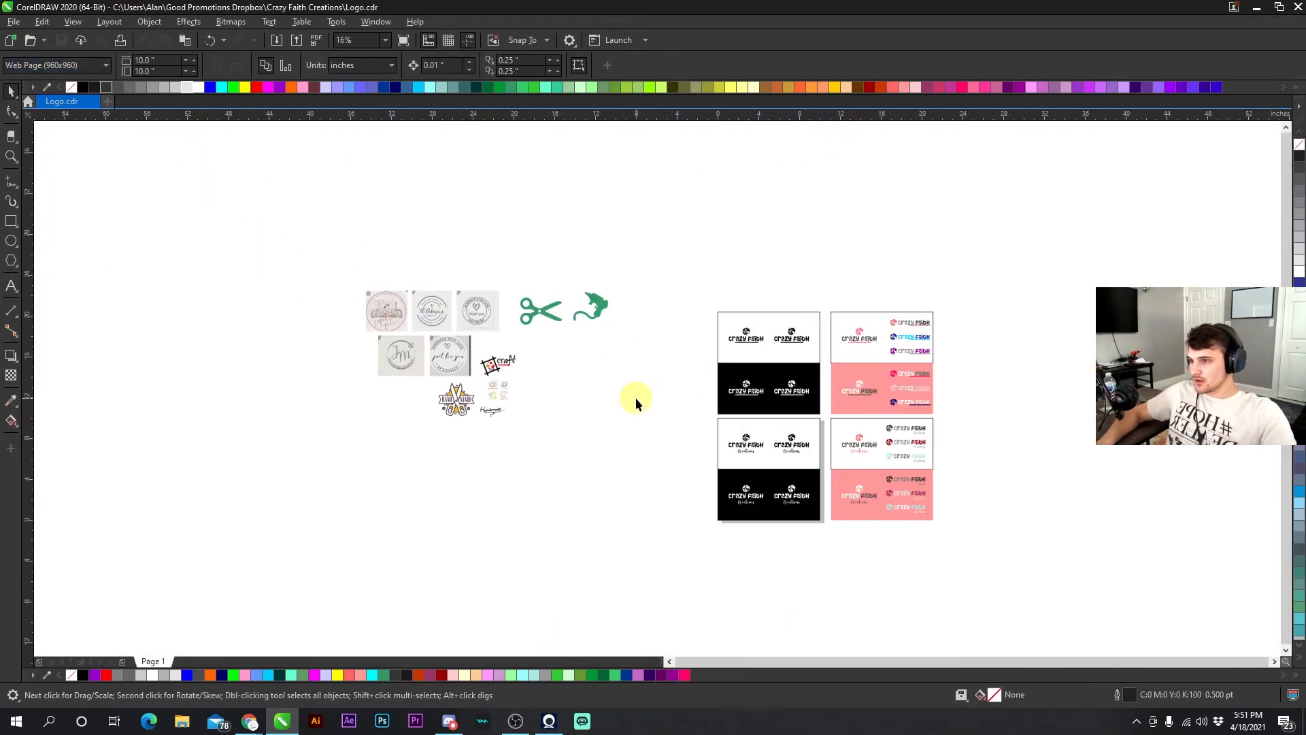
pyautogui.scroll(2, 656, 388)
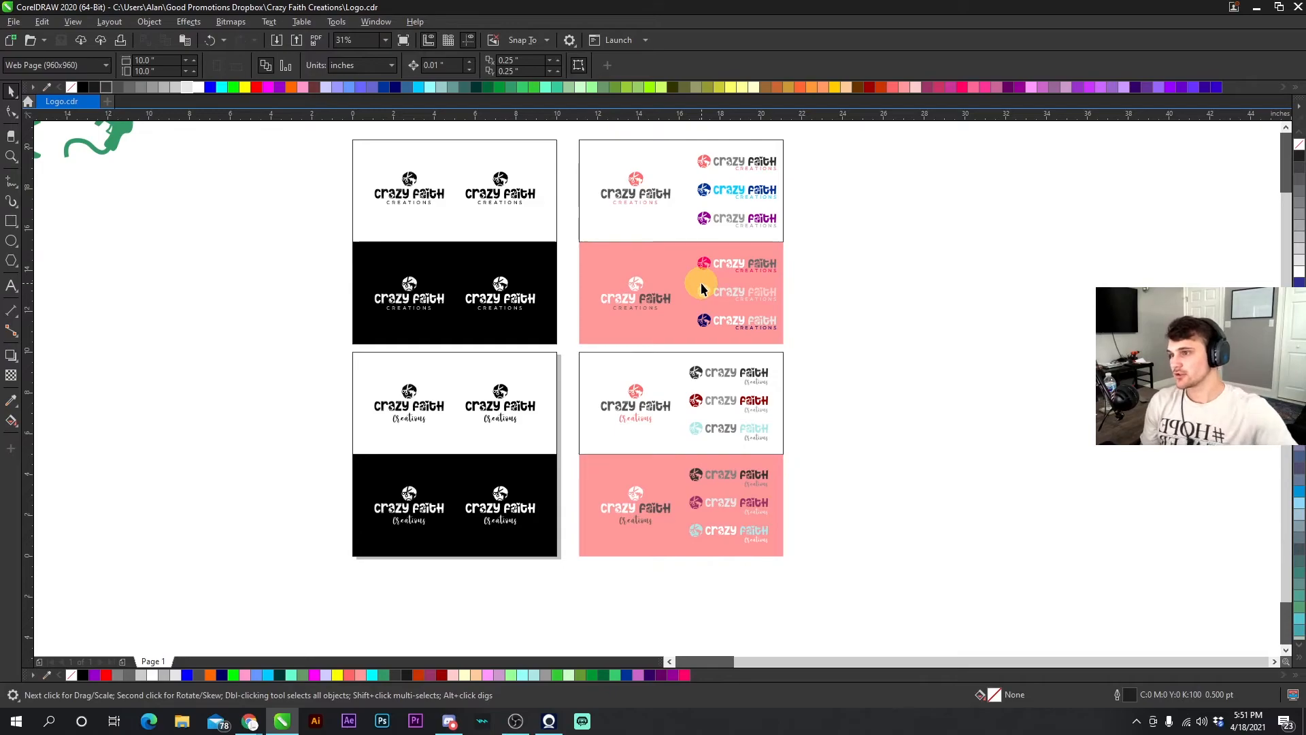
# - Remove the outlines from the mockup panel rectangles
pyautogui.click(654, 223)
pyautogui.rightClick(71, 87)
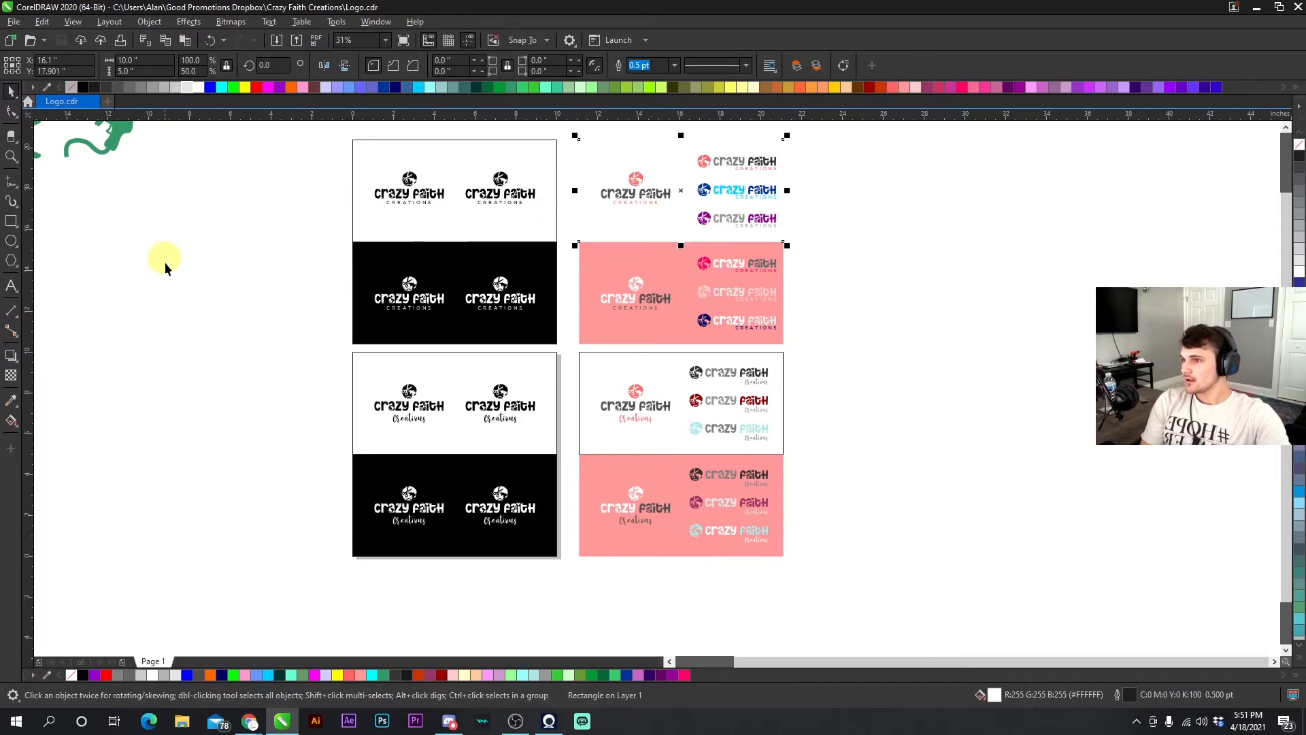
pyautogui.click(577, 425)
pyautogui.rightClick(71, 87)
pyautogui.click(366, 364)
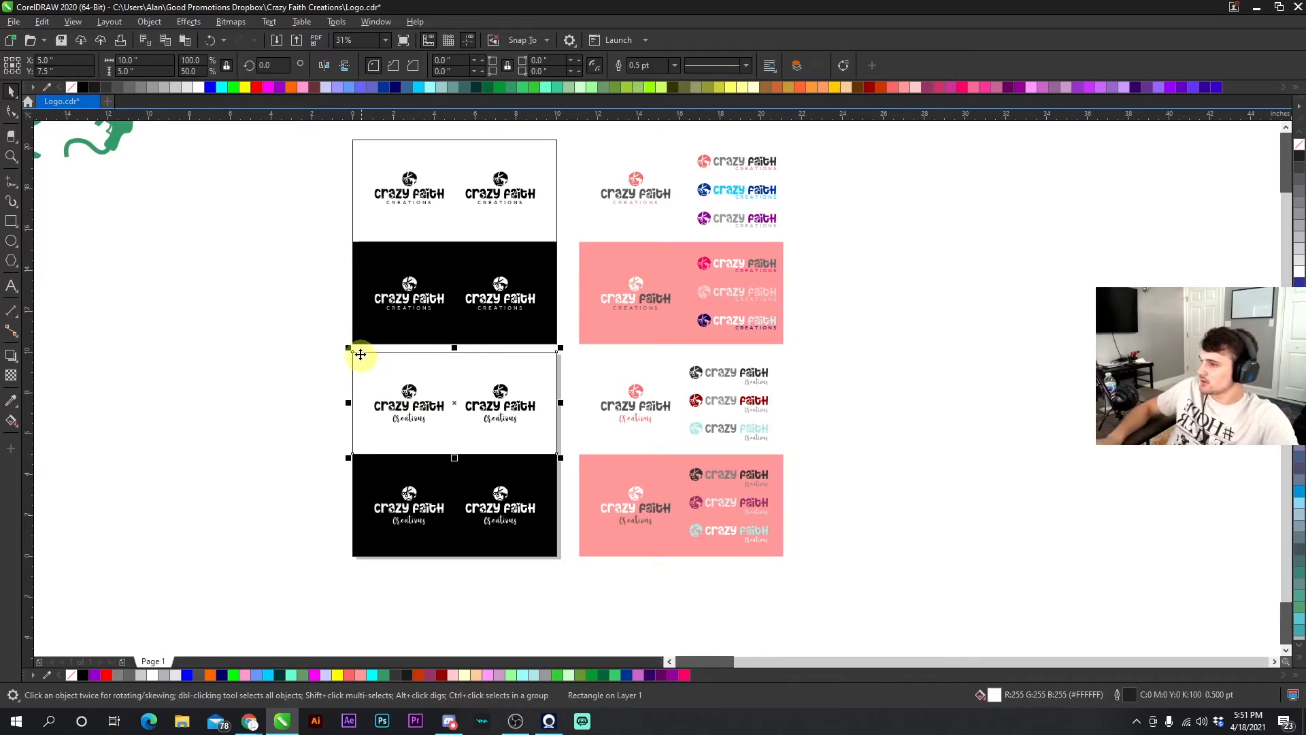
pyautogui.keyDown('shift'); pyautogui.click(364, 161); pyautogui.keyUp('shift')
pyautogui.rightClick(70, 87)
pyautogui.click(334, 335)
pyautogui.click(364, 461)
pyautogui.keyDown('shift'); pyautogui.click(583, 460); pyautogui.keyUp('shift')
pyautogui.keyDown('shift'); pyautogui.click(599, 331); pyautogui.keyUp('shift')
pyautogui.keyDown('shift'); pyautogui.click(420, 320); pyautogui.keyUp('shift')
pyautogui.rightClick(71, 87)
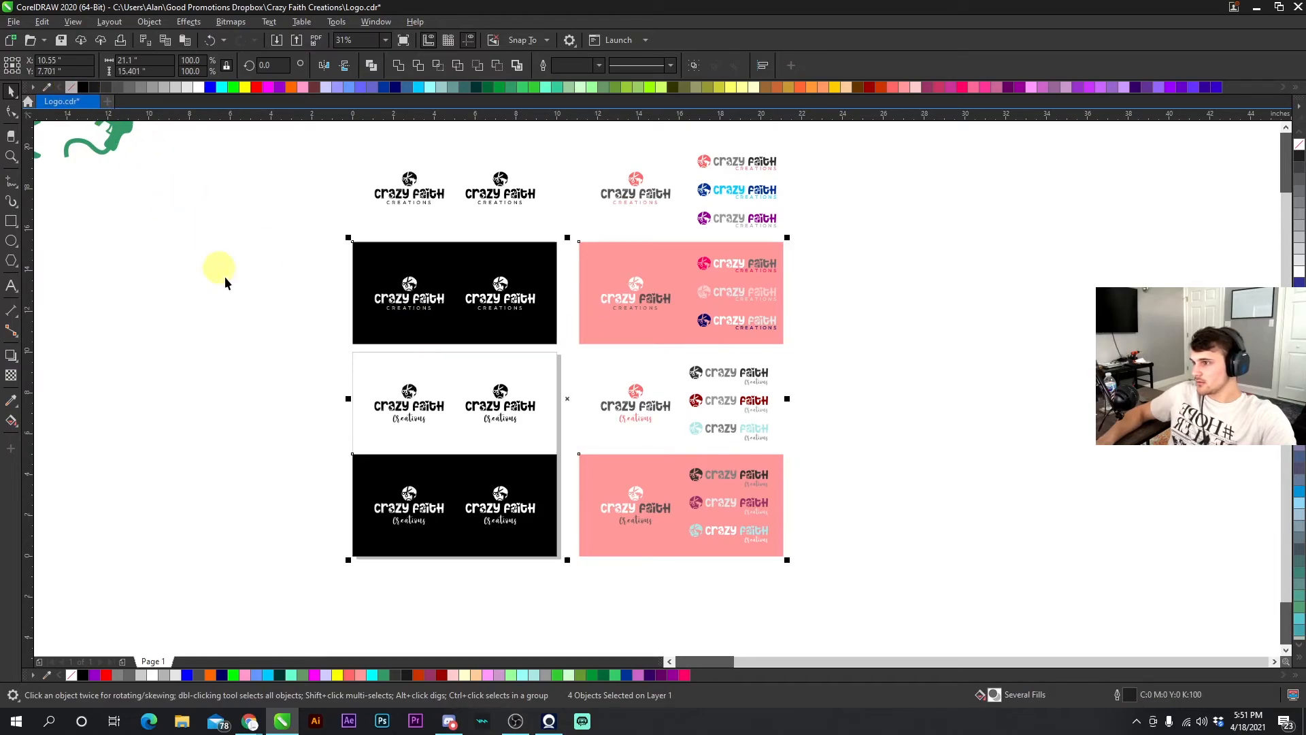
pyautogui.click(243, 291)
# - Export the cursive mono panel group as 'Logo cursive mono.jpg' into the Crazy Faith Creations folder
pyautogui.scroll(-2, 659, 390)
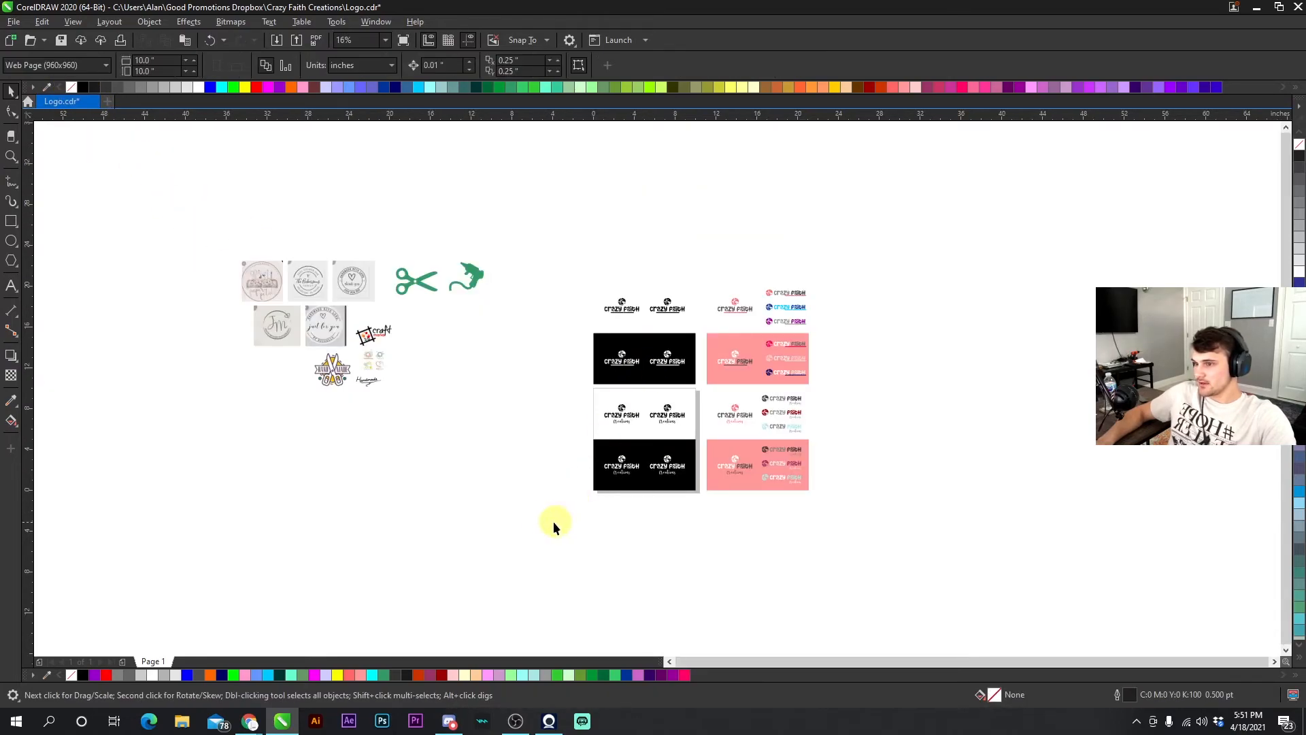
pyautogui.scroll(2, 598, 418)
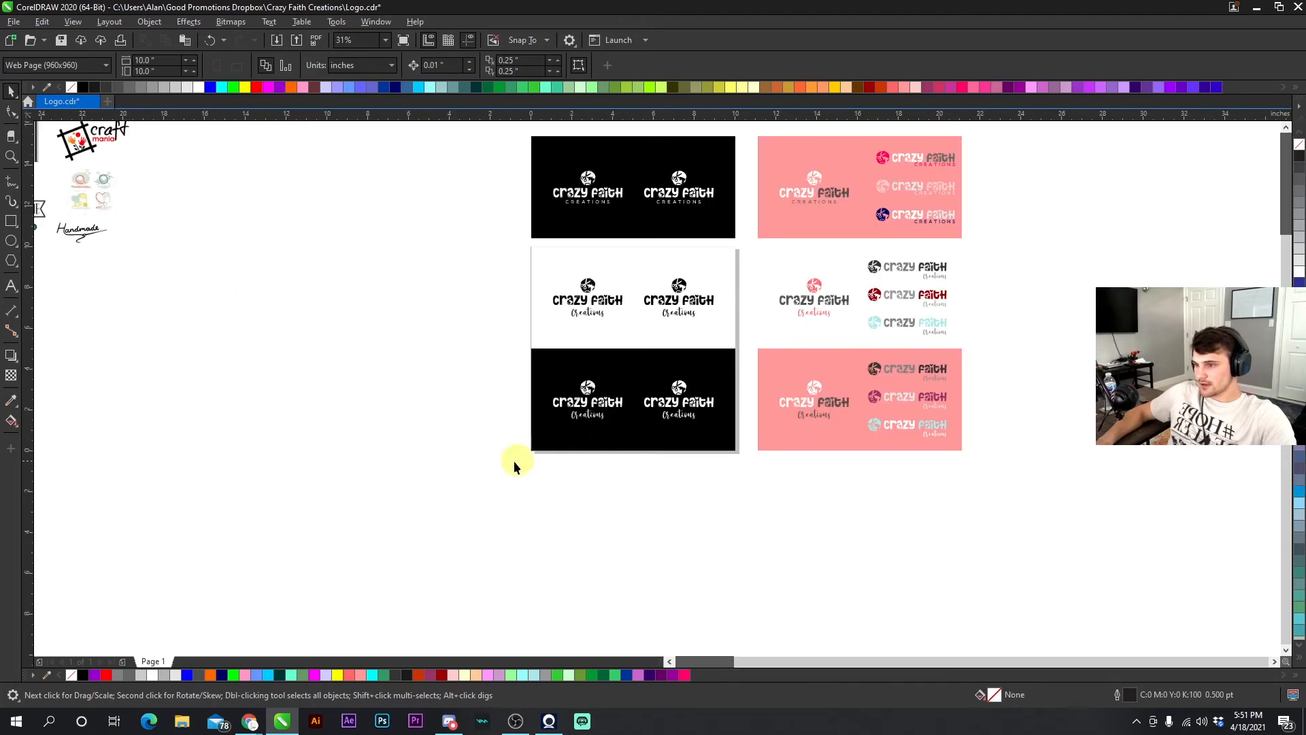
pyautogui.moveTo(744, 234); pyautogui.dragTo(742, 235)
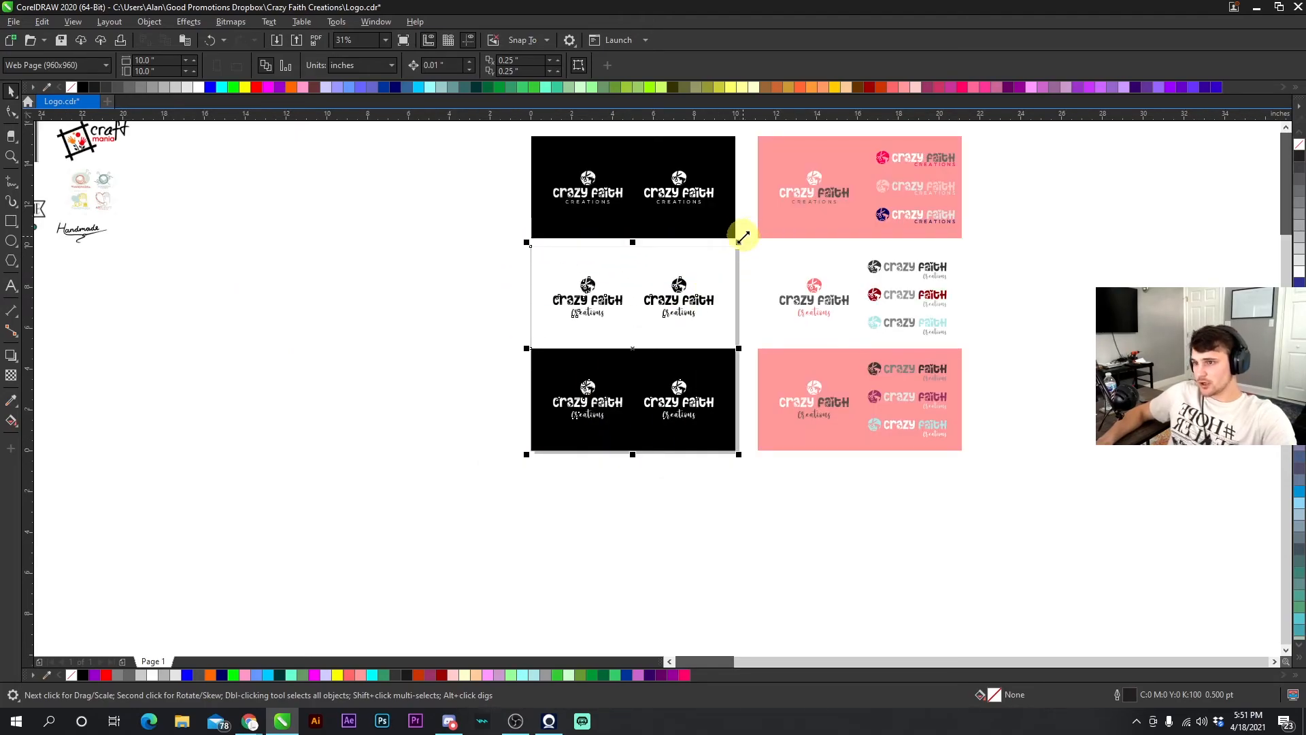
pyautogui.click(299, 41)
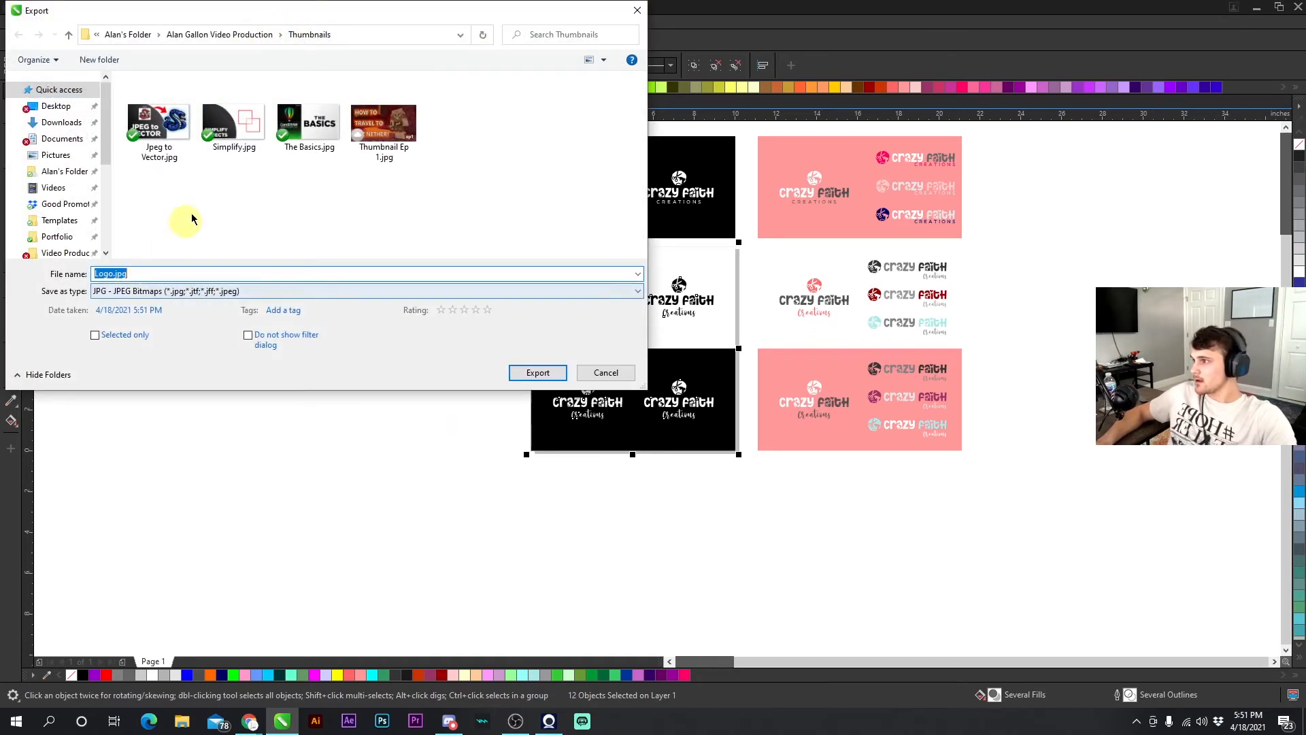
pyautogui.click(211, 34)
pyautogui.click(157, 36)
pyautogui.click(216, 185)
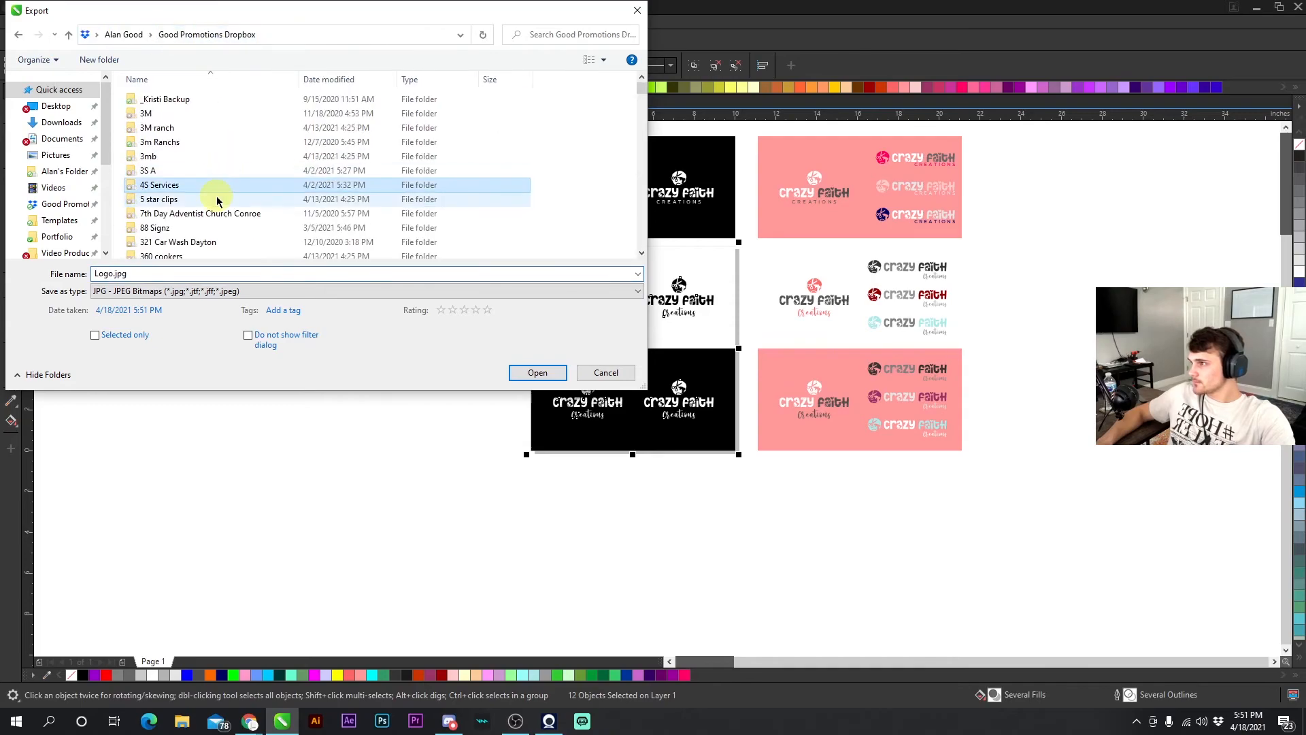
pyautogui.write('crazy')
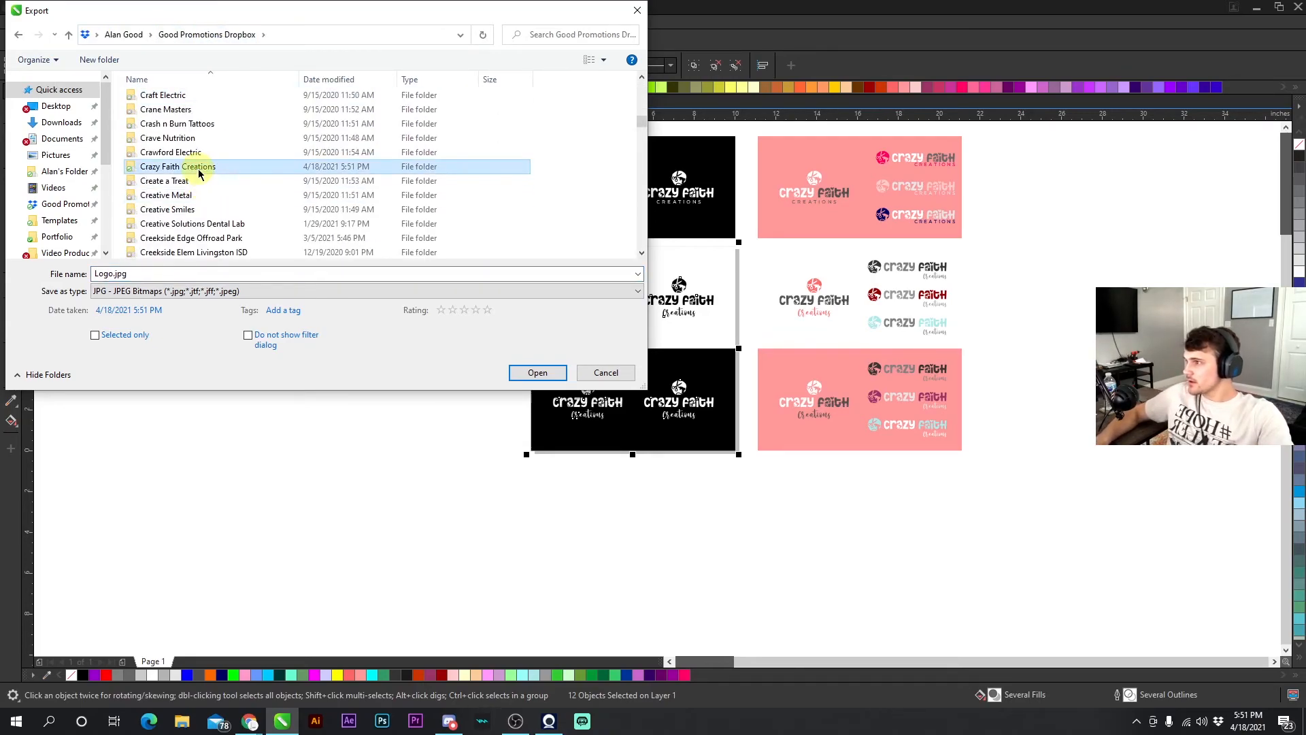
pyautogui.doubleClick(198, 167)
pyautogui.doubleClick(124, 273)
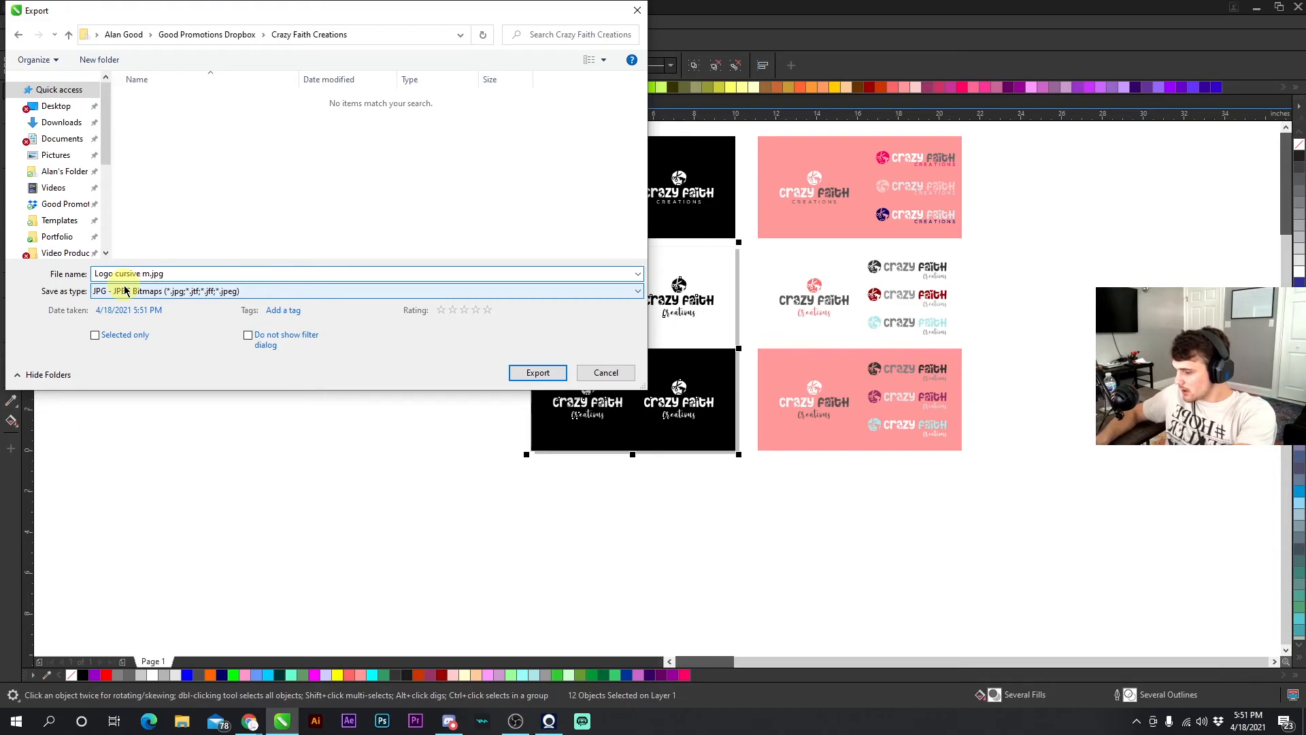
pyautogui.click(536, 373)
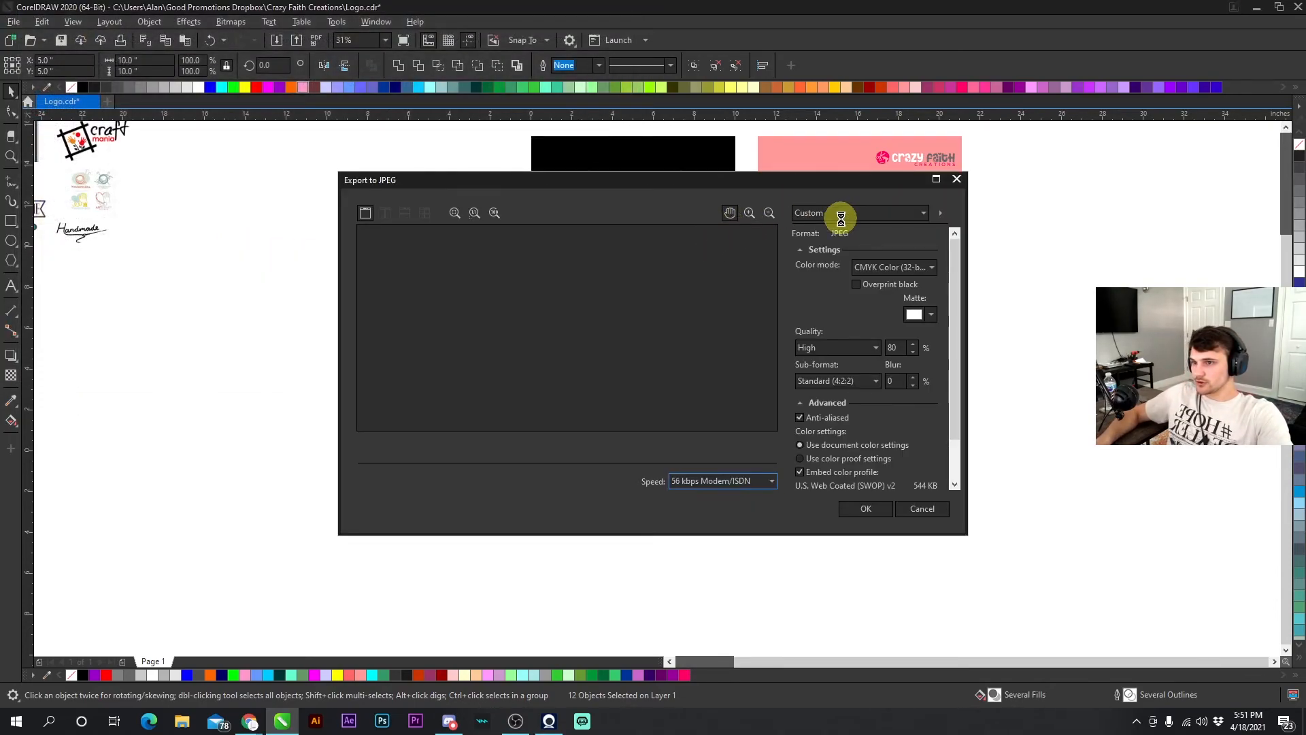
pyautogui.click(840, 218)
pyautogui.click(834, 216)
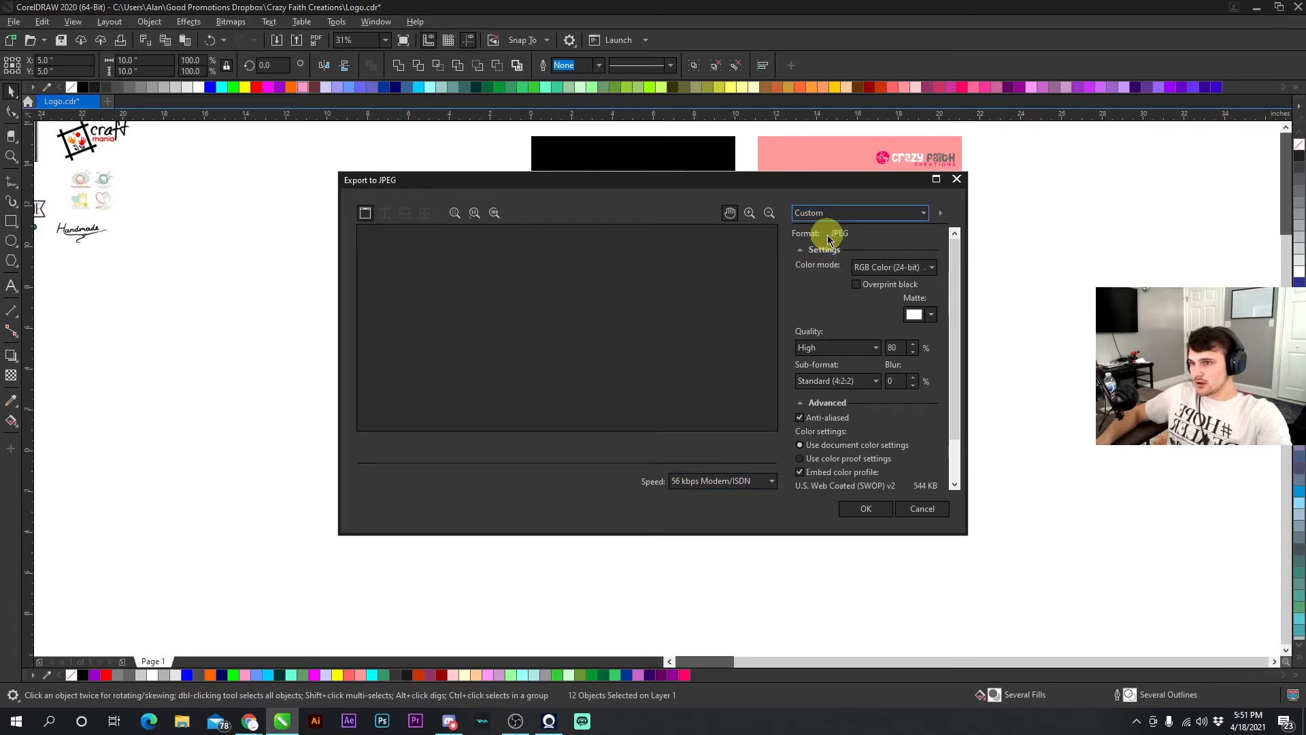
pyautogui.click(834, 220)
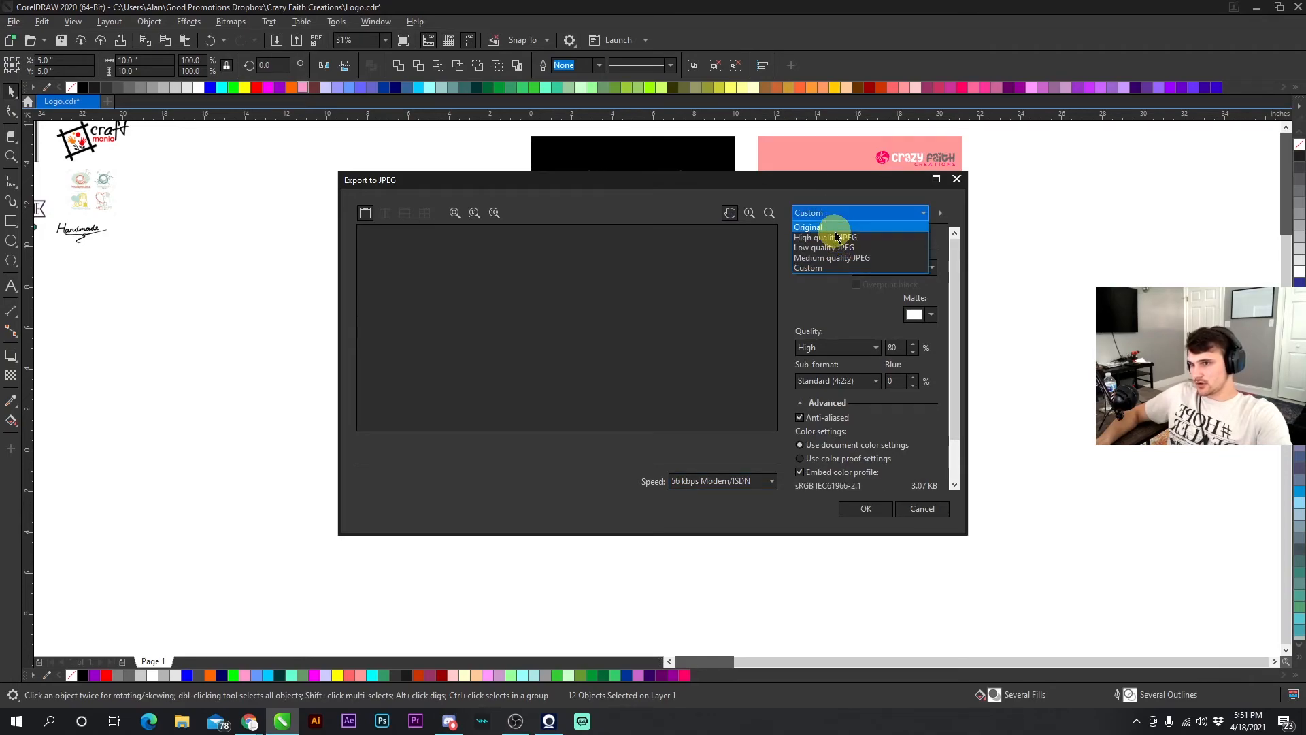
pyautogui.click(832, 238)
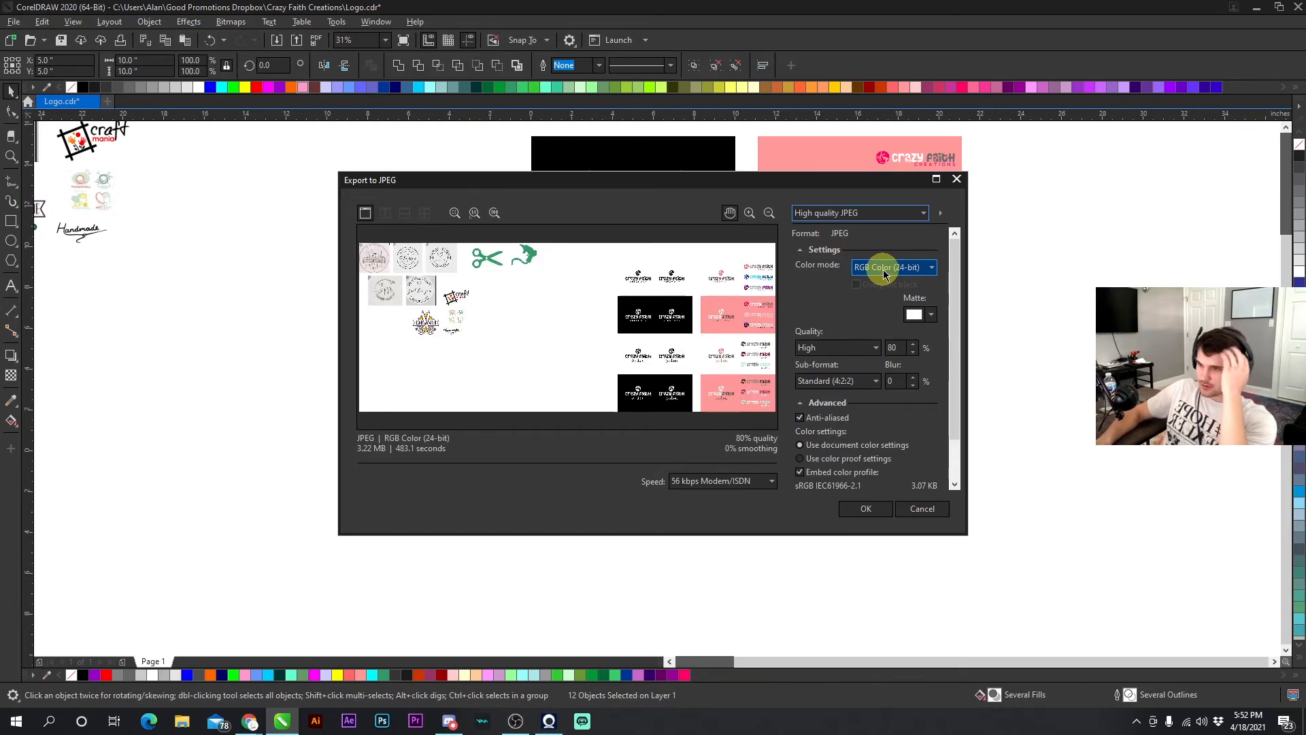
pyautogui.click(923, 510)
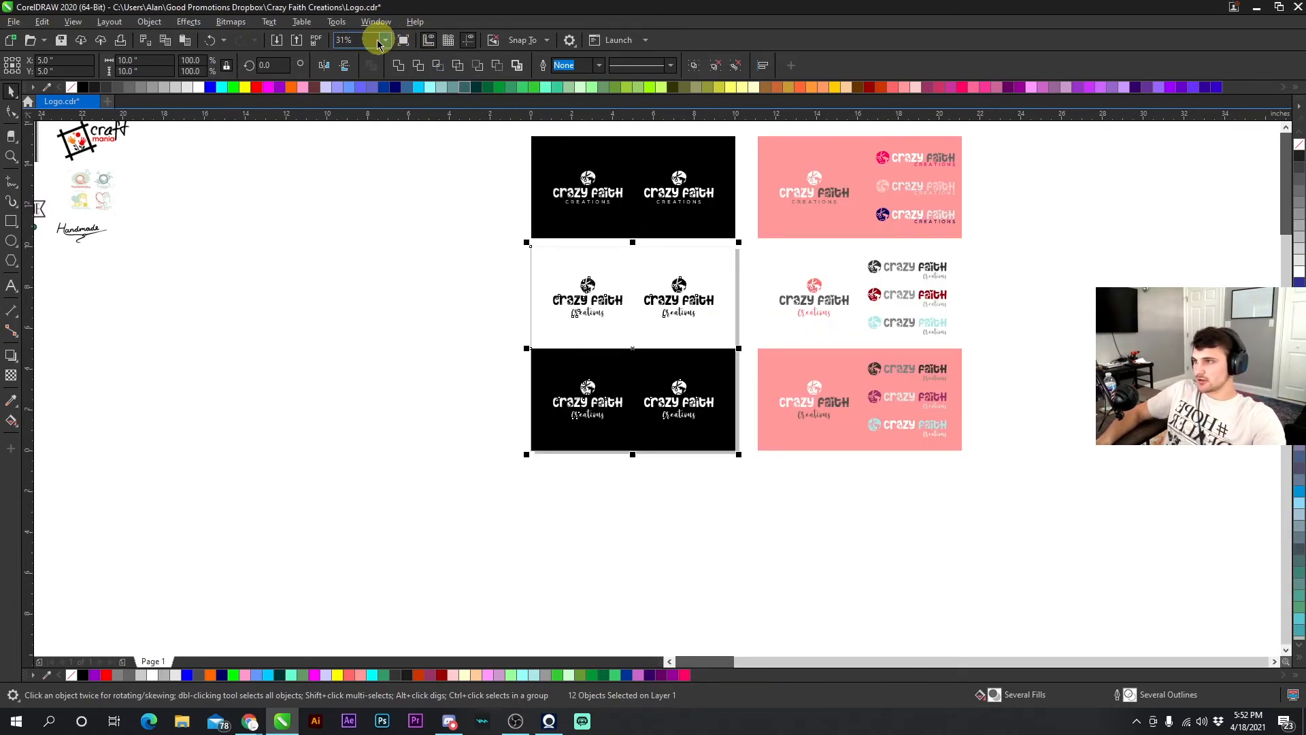
# - Export the selected cursive mono panels as a JPEG named 'Logo cur mono.jpg' with only the selection included
pyautogui.click(297, 42)
pyautogui.press('Tab')
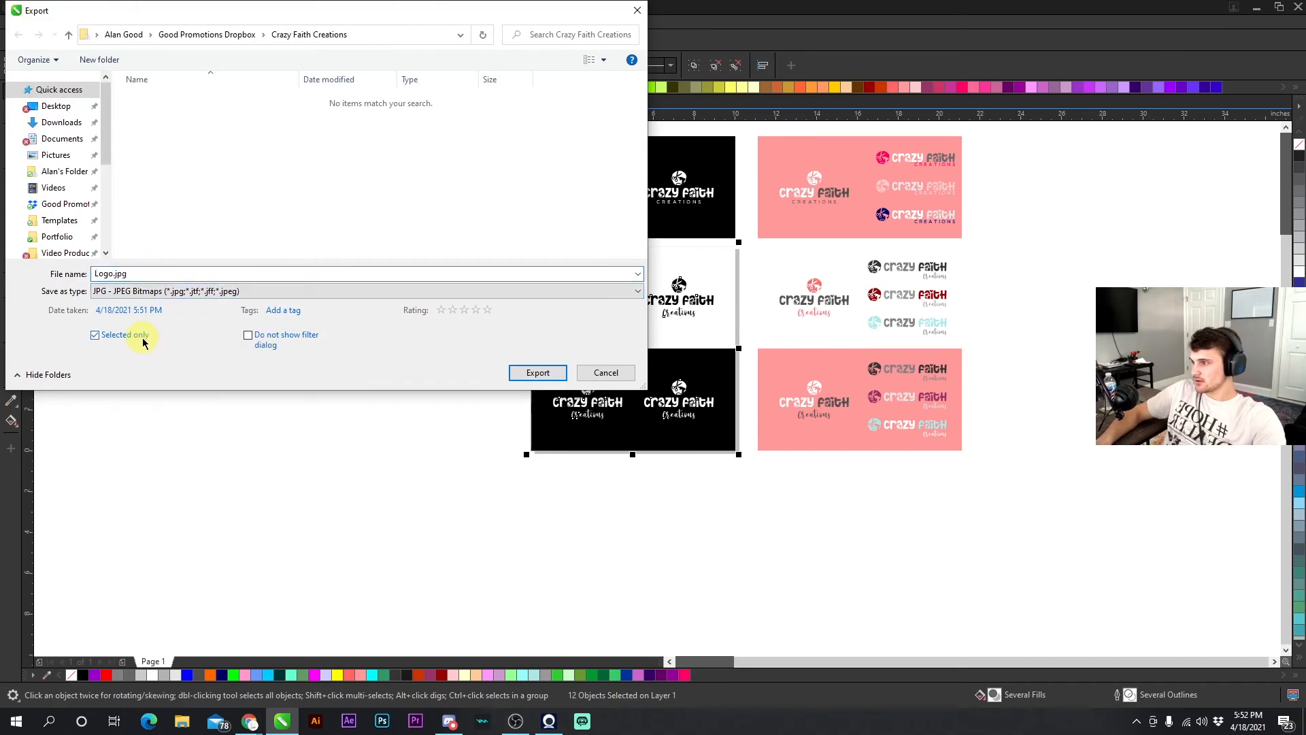
pyautogui.click(117, 274)
pyautogui.click(115, 275)
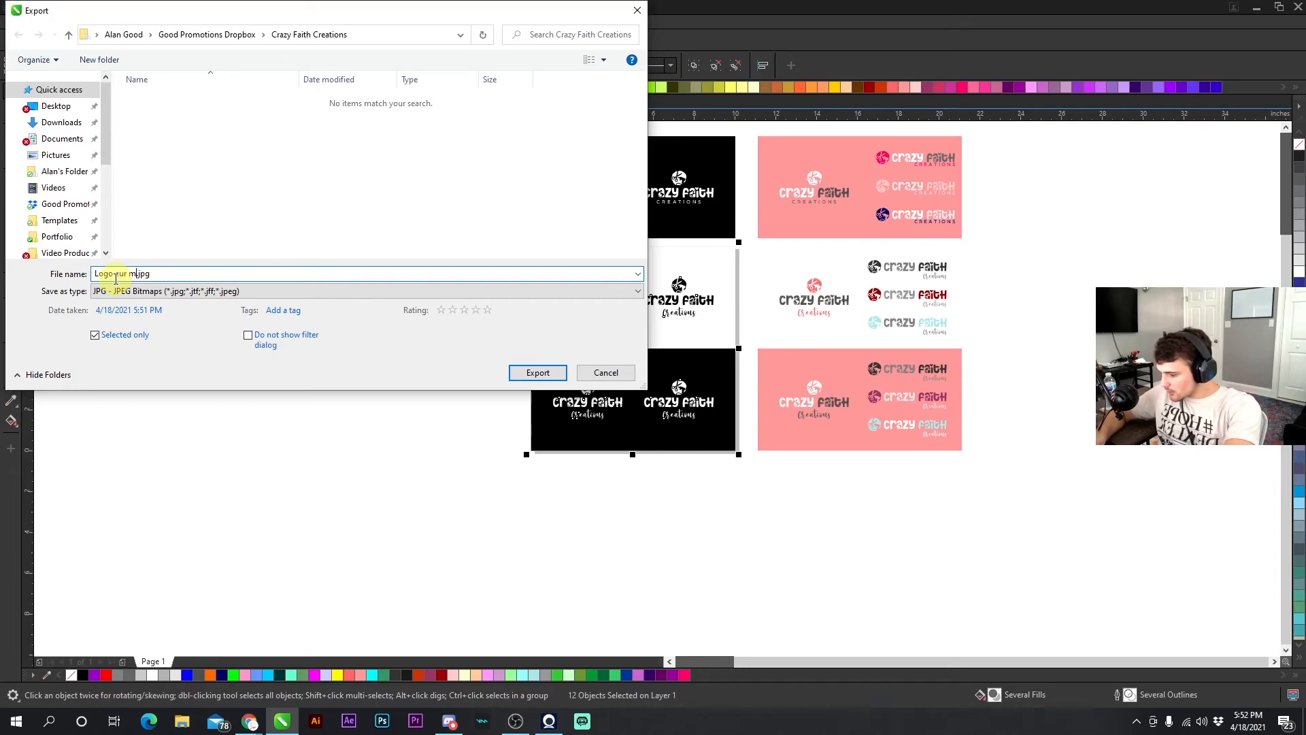
pyautogui.write('-fur mono')
pyautogui.click(528, 371)
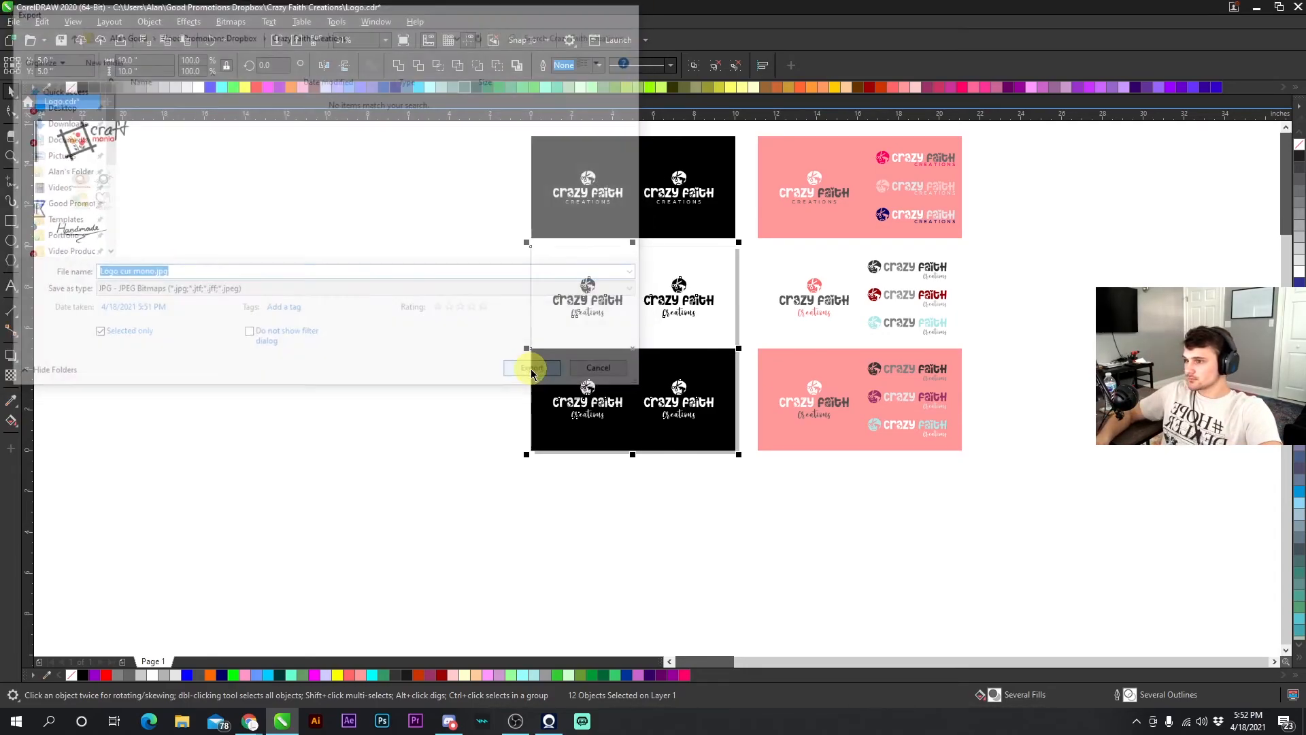
# - Choose the High quality JPEG preset, inspect the zoomed-in preview, and confirm the cursive mono export
pyautogui.click(826, 214)
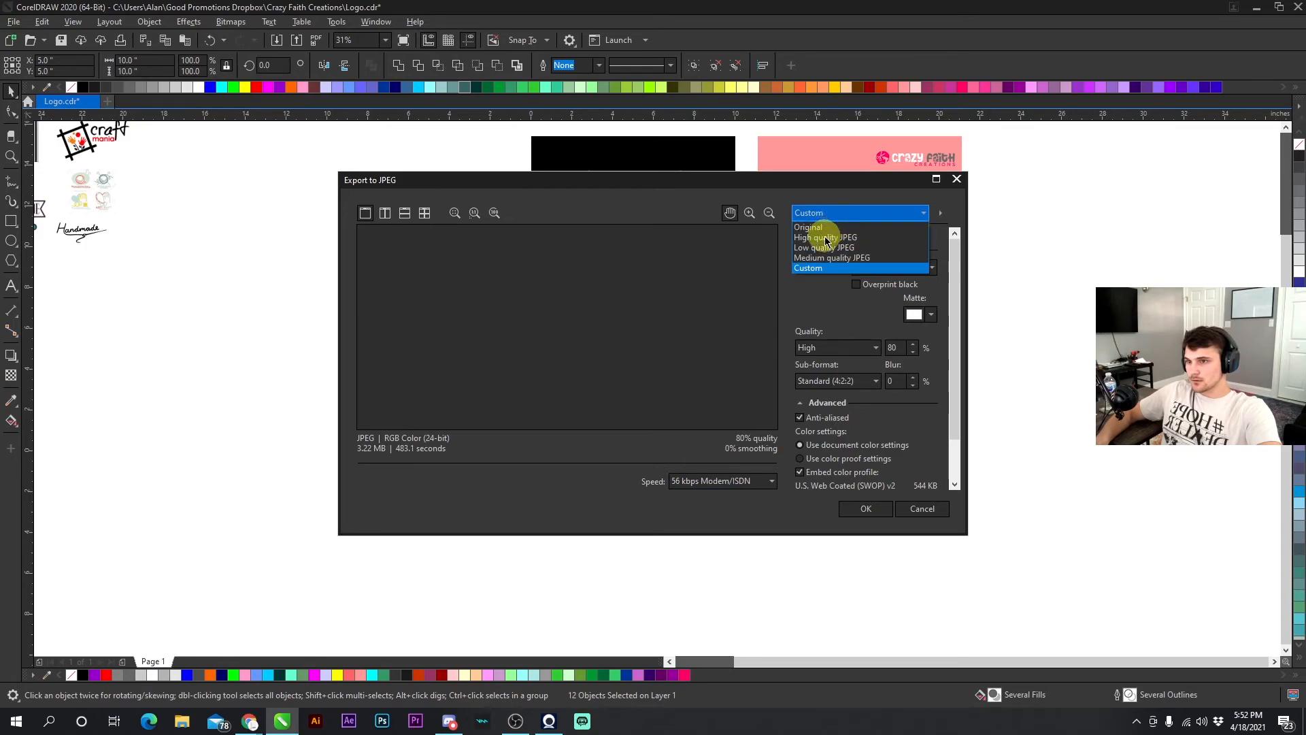
pyautogui.click(825, 238)
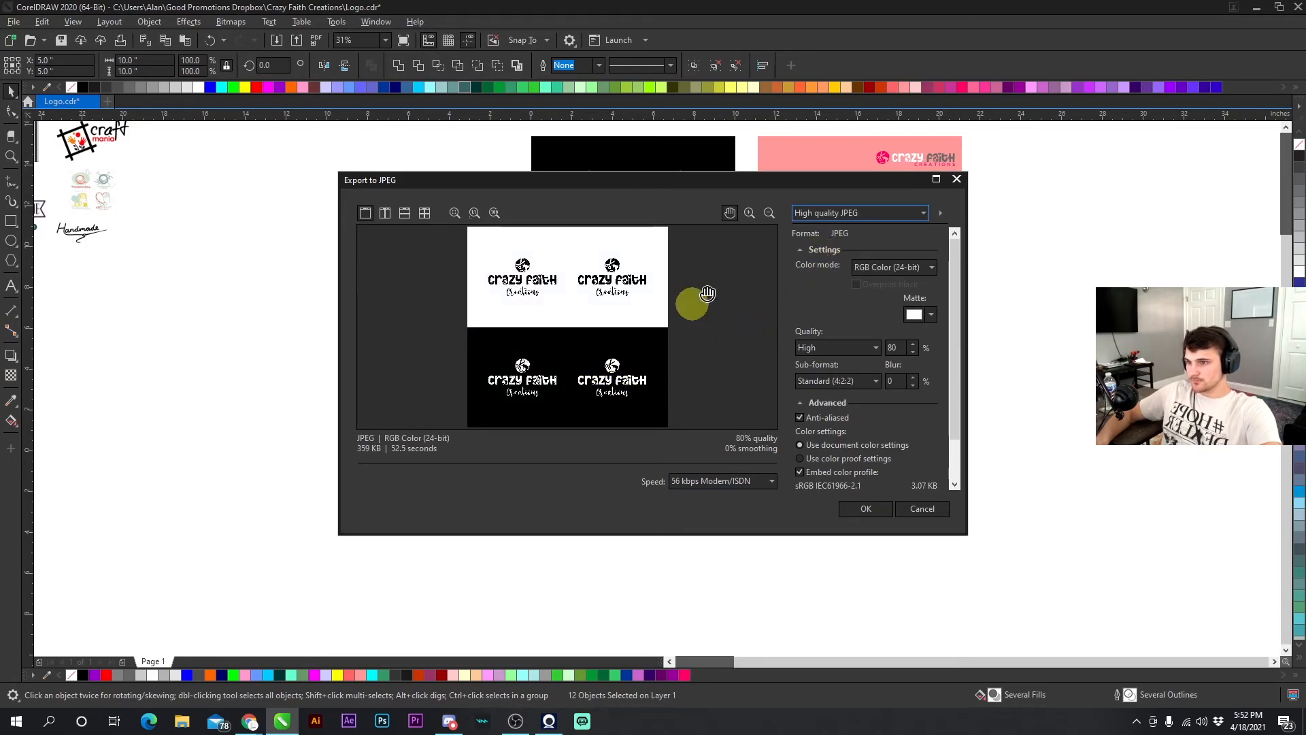
pyautogui.click(750, 213)
pyautogui.click(599, 288)
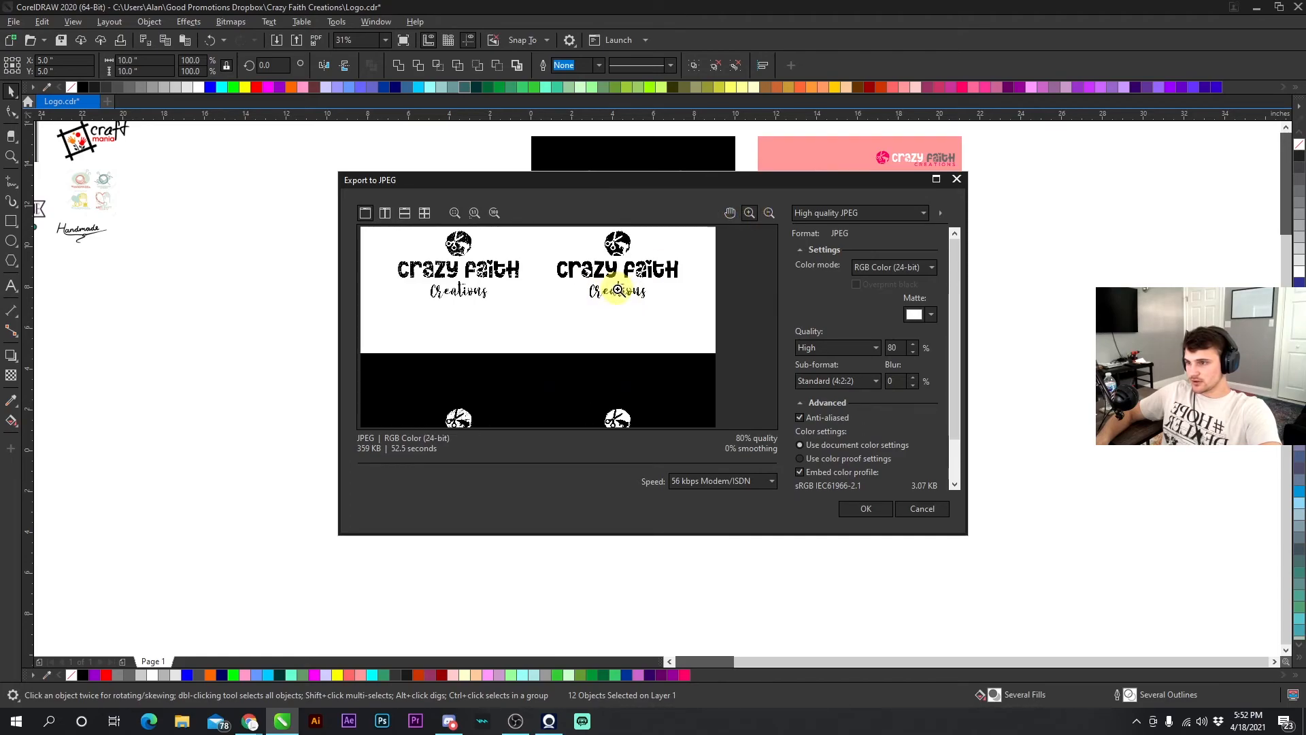
pyautogui.scroll(10, 621, 288)
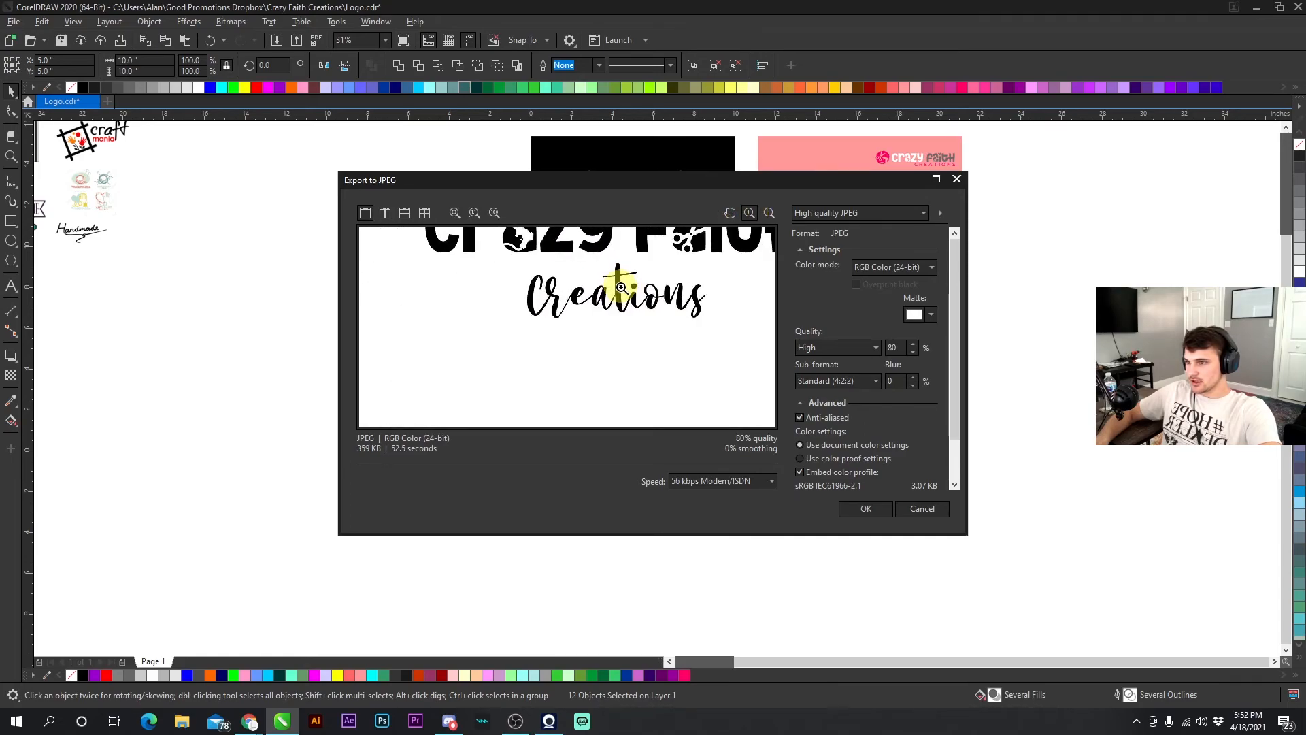
pyautogui.click(729, 213)
pyautogui.moveTo(659, 298); pyautogui.dragTo(591, 353)
pyautogui.moveTo(517, 329); pyautogui.dragTo(684, 326)
pyautogui.moveTo(472, 309); pyautogui.dragTo(682, 303)
pyautogui.moveTo(439, 357); pyautogui.dragTo(731, 242)
pyautogui.click(865, 508)
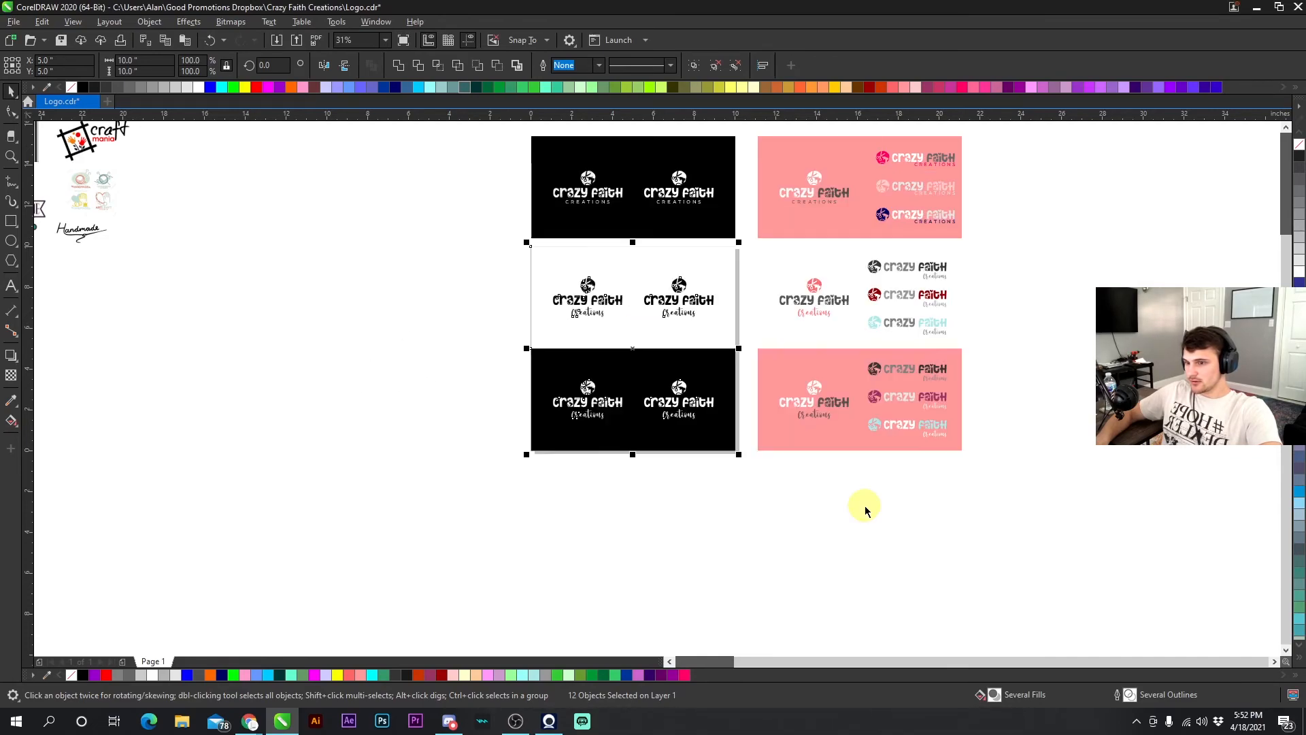
# - Select the white and pink cursive color panels and export them as 'Logo cur color.jpg'
pyautogui.click(746, 328)
pyautogui.scroll(-1, 638, 355)
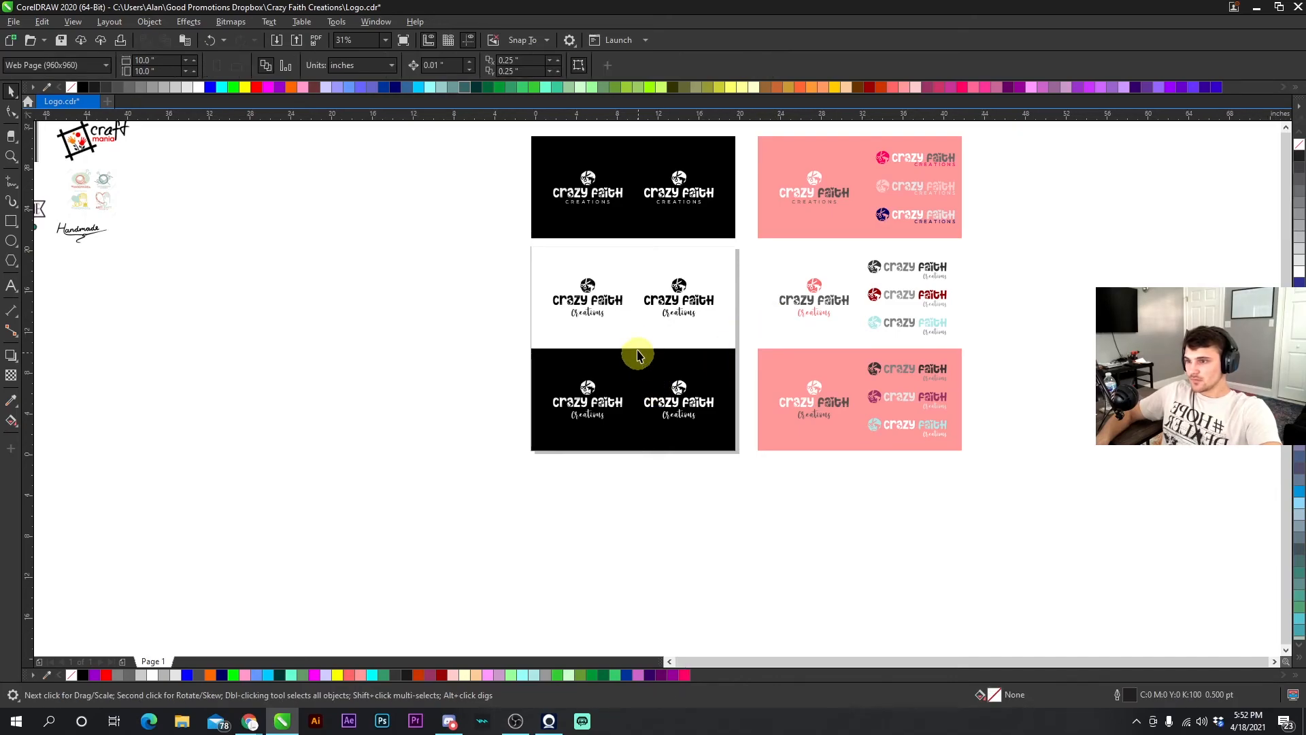
pyautogui.scroll(1, 797, 490)
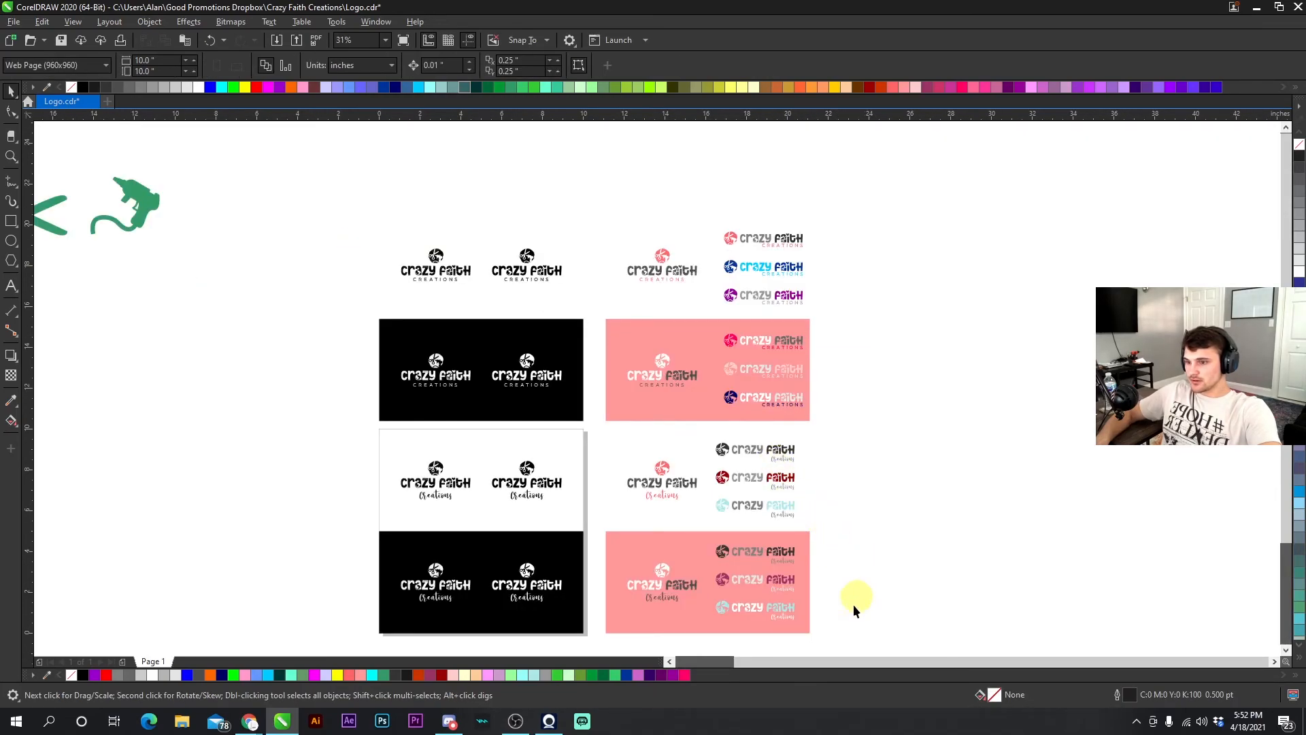
pyautogui.moveTo(799, 608); pyautogui.dragTo(596, 424)
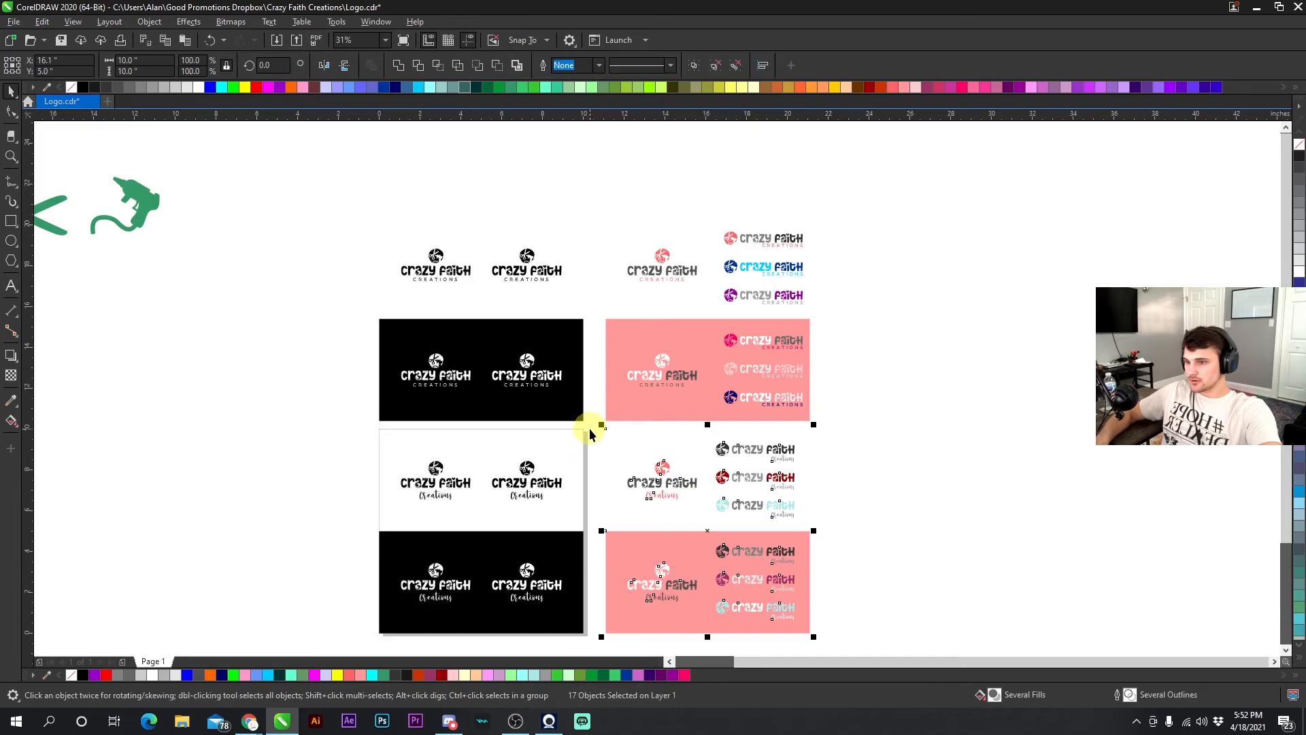
pyautogui.click(295, 39)
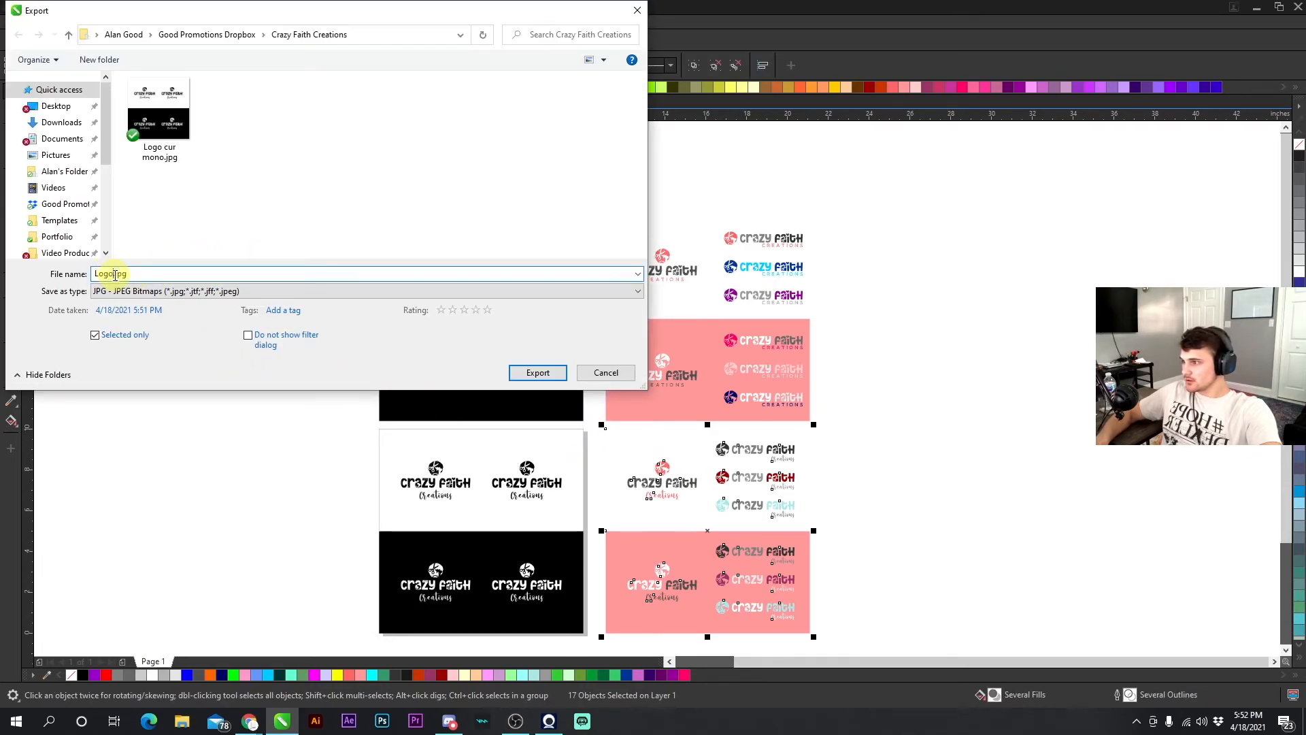
pyautogui.click(543, 373)
# - Apply the High quality JPEG preset and confirm the cursive color export
pyautogui.click(827, 216)
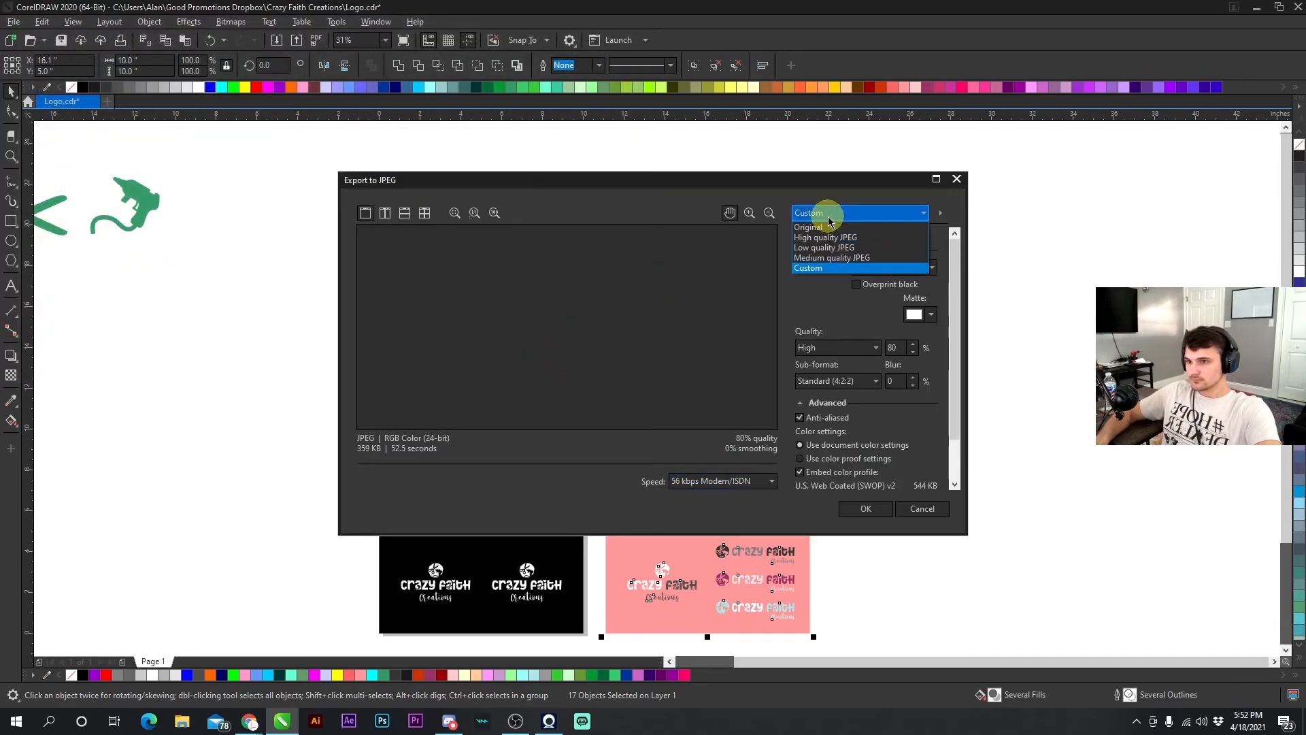
pyautogui.click(824, 237)
pyautogui.click(827, 212)
pyautogui.click(826, 237)
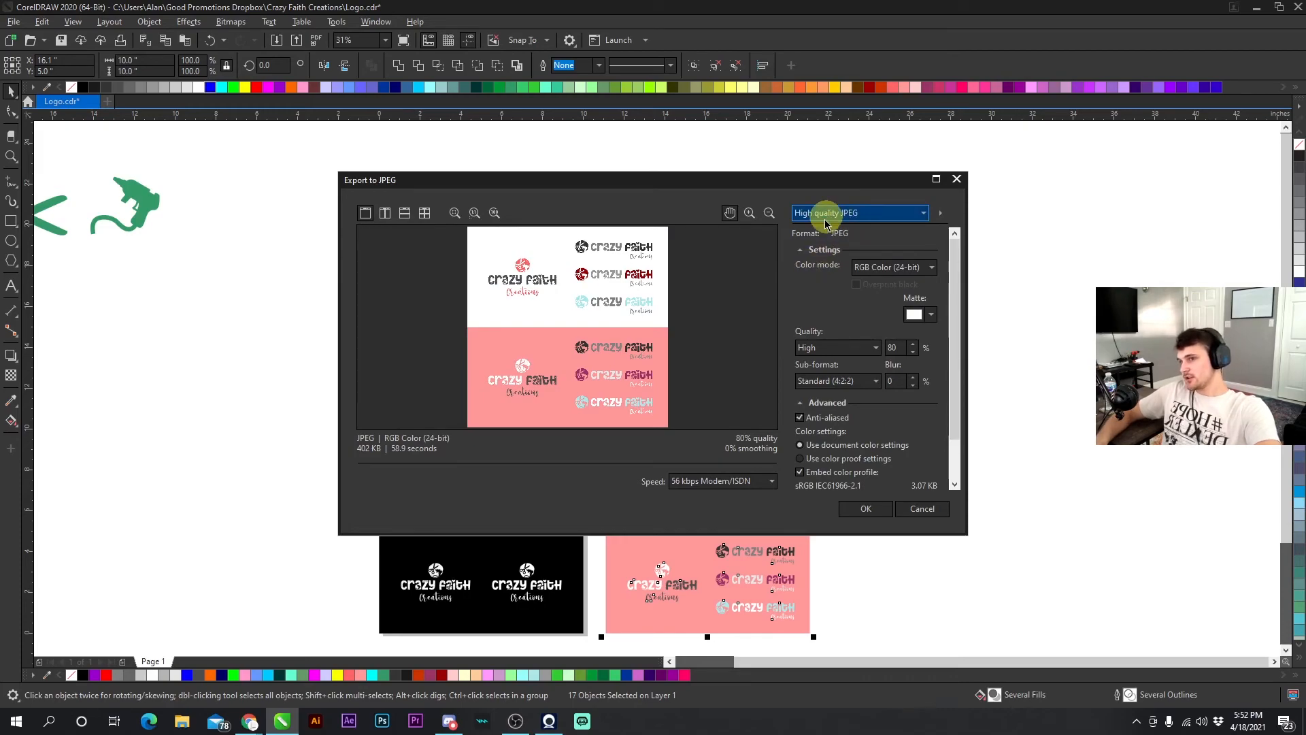
pyautogui.click(866, 509)
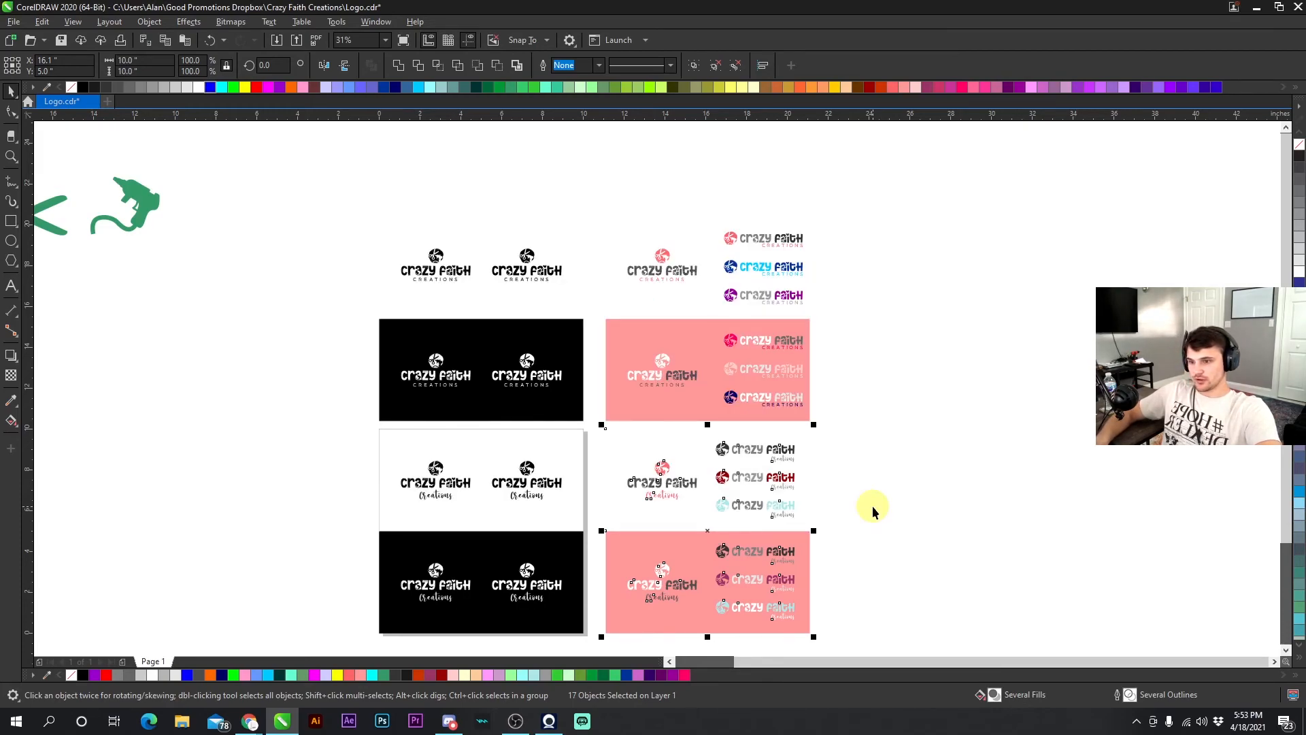
# - Select the white and black caps-Creations mono panels and export them as 'Logo str mono.jpg'
pyautogui.click(863, 358)
pyautogui.moveTo(341, 193); pyautogui.dragTo(596, 434)
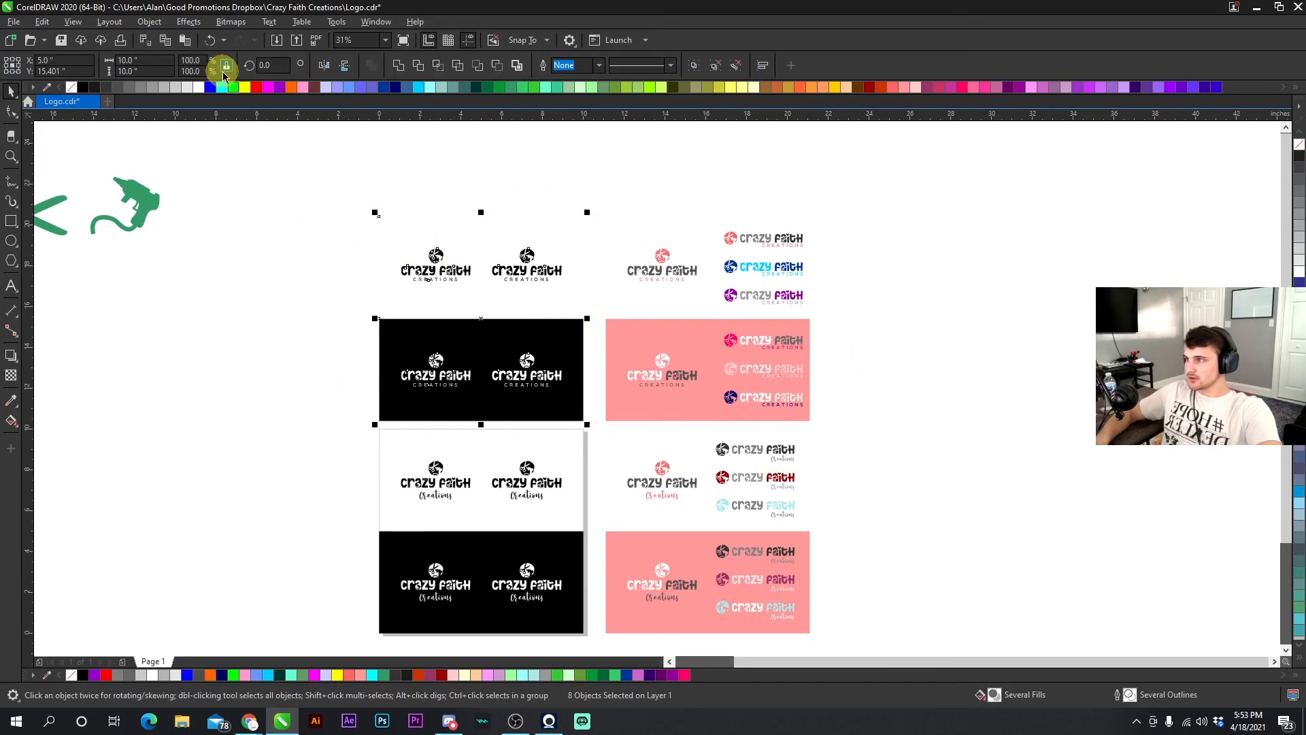
pyautogui.click(296, 42)
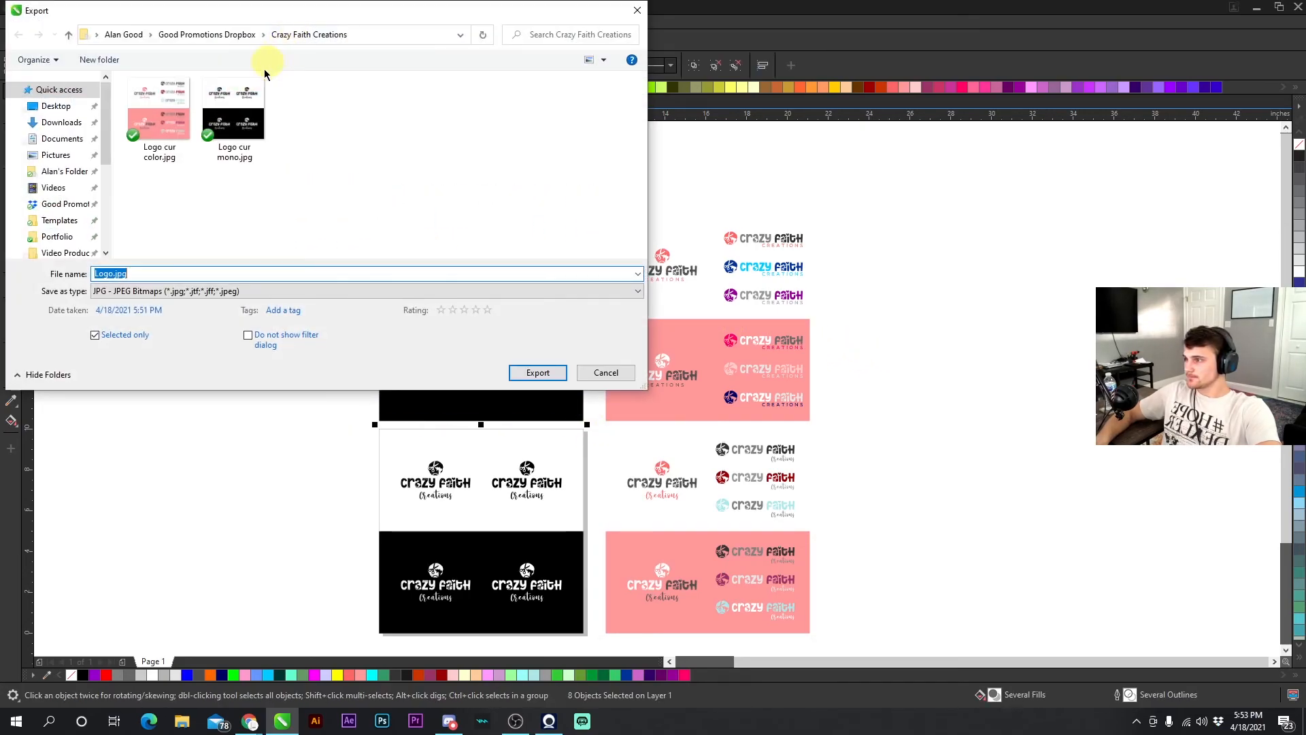
pyautogui.click(250, 123)
pyautogui.doubleClick(123, 273)
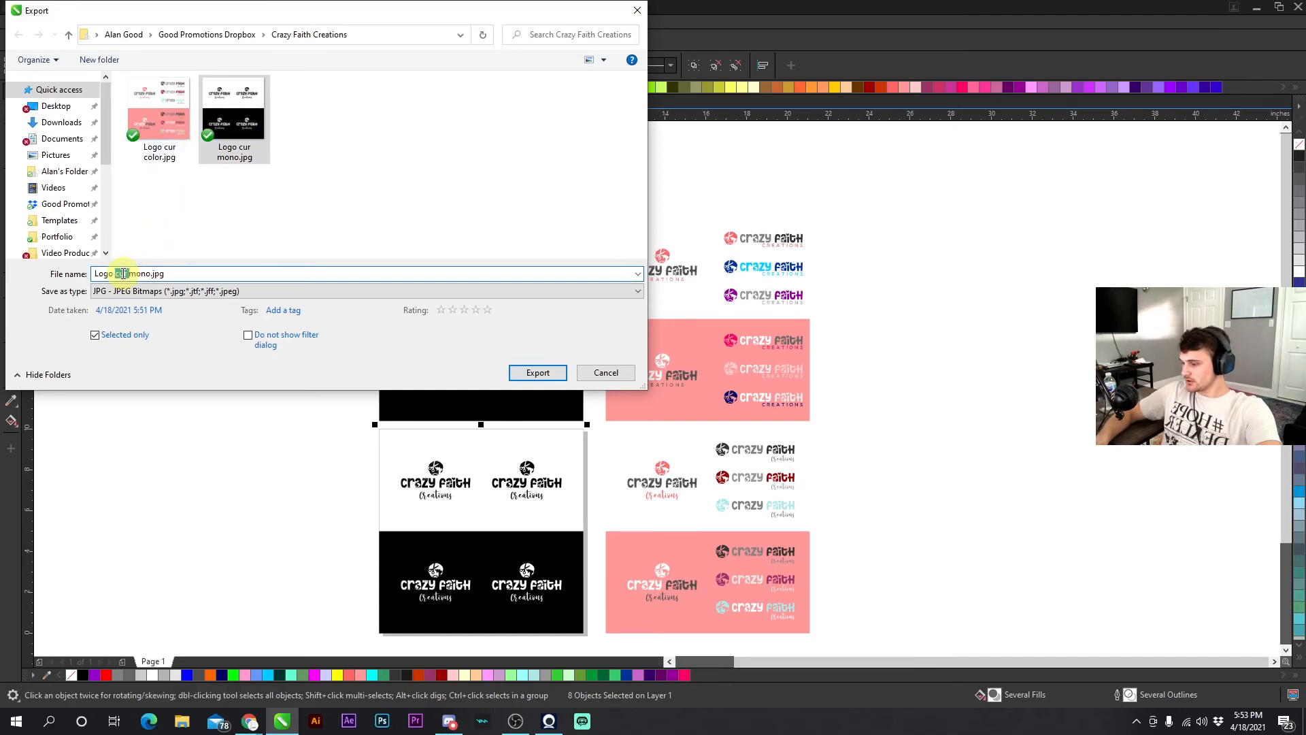
pyautogui.write('str')
pyautogui.click(527, 373)
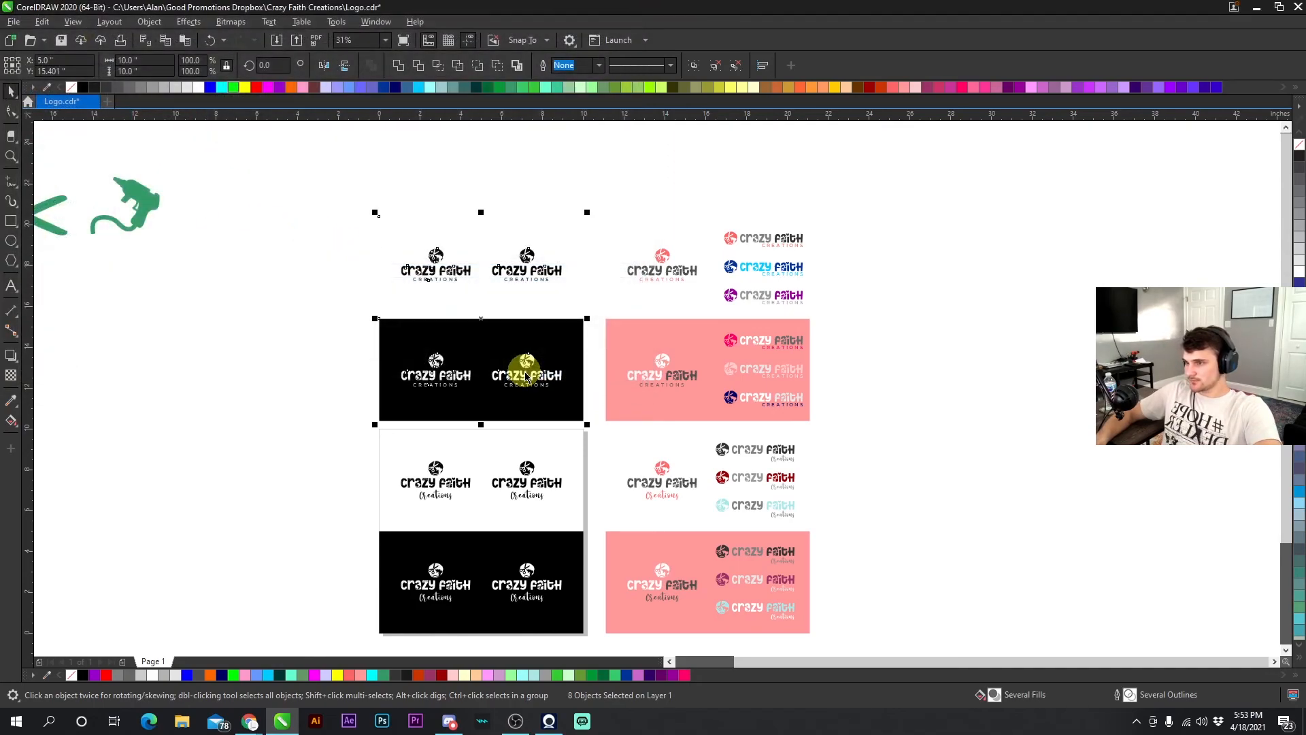
# - Apply the High quality JPEG preset and confirm the caps mono export
pyautogui.click(833, 213)
pyautogui.click(822, 241)
pyautogui.click(833, 213)
pyautogui.click(826, 238)
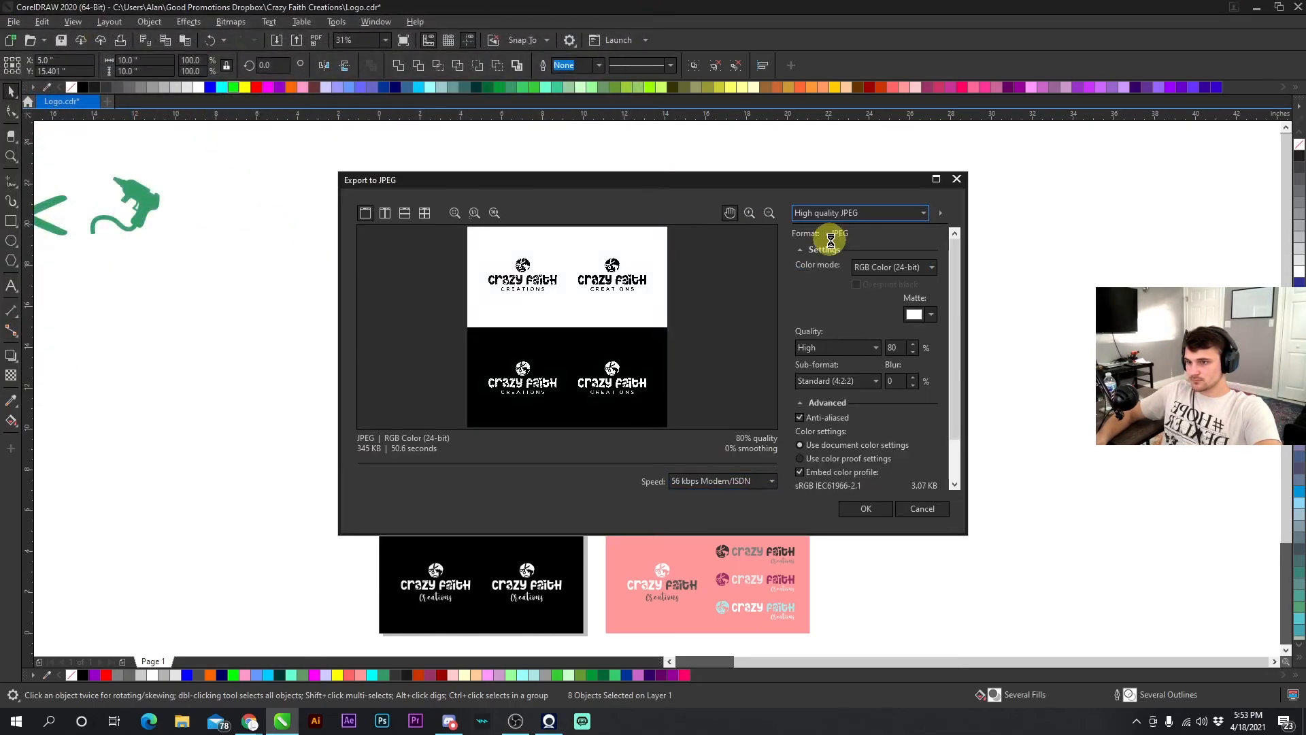
pyautogui.click(870, 508)
# - Select the white and pink caps-Creations color panels and export them as 'Logo str color.jpg'
pyautogui.click(888, 331)
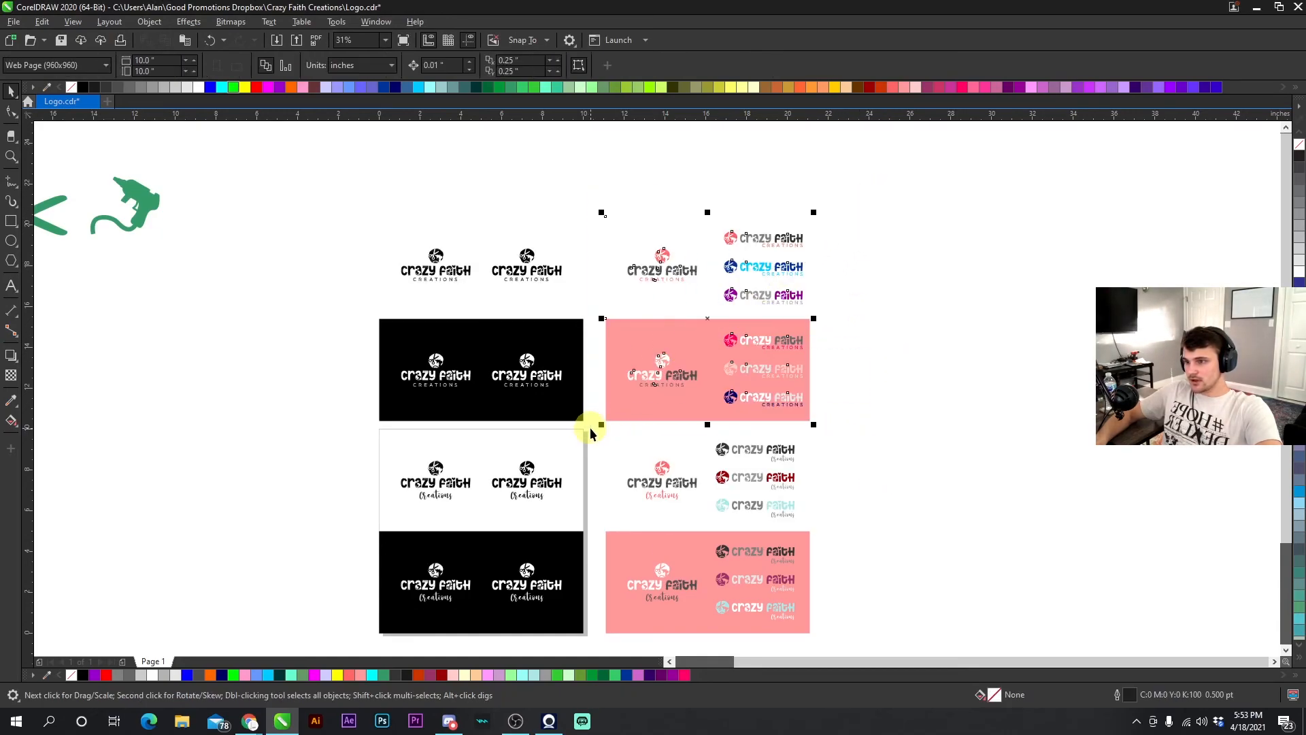
pyautogui.click(296, 41)
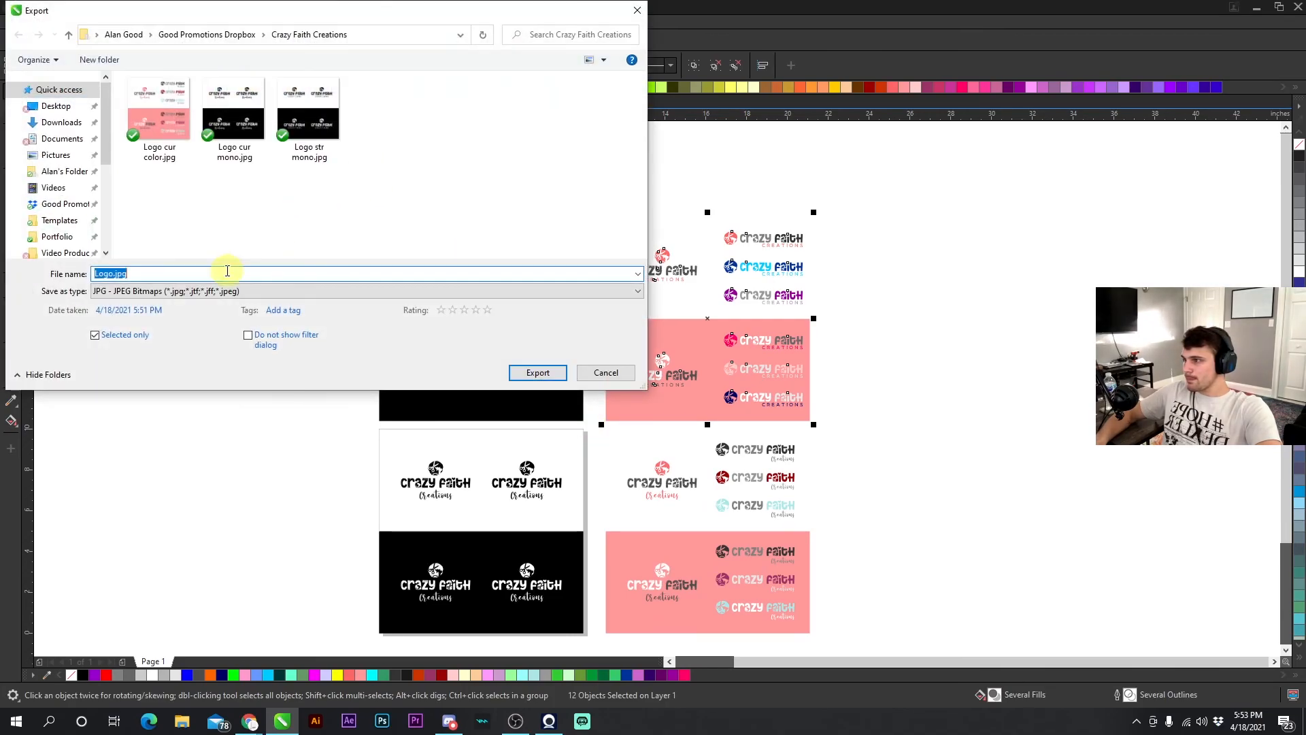
pyautogui.click(164, 131)
pyautogui.doubleClick(122, 274)
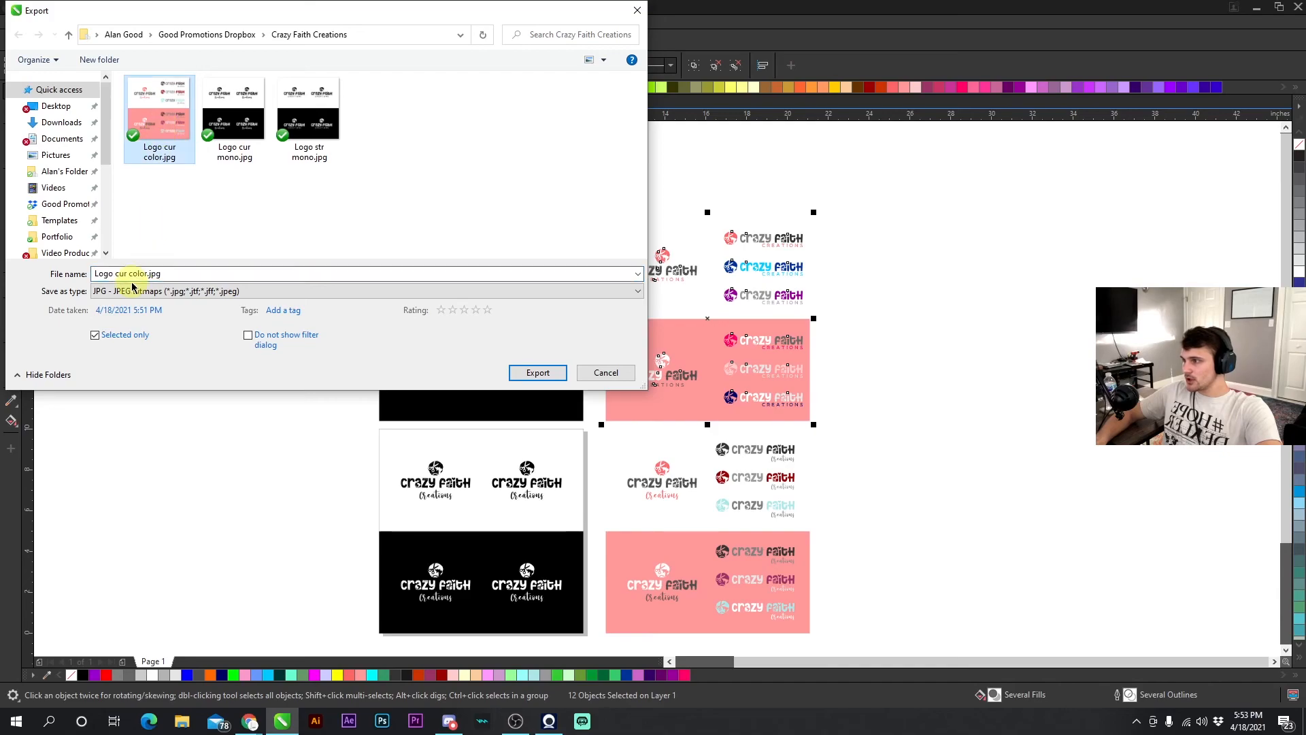
pyautogui.write('st')
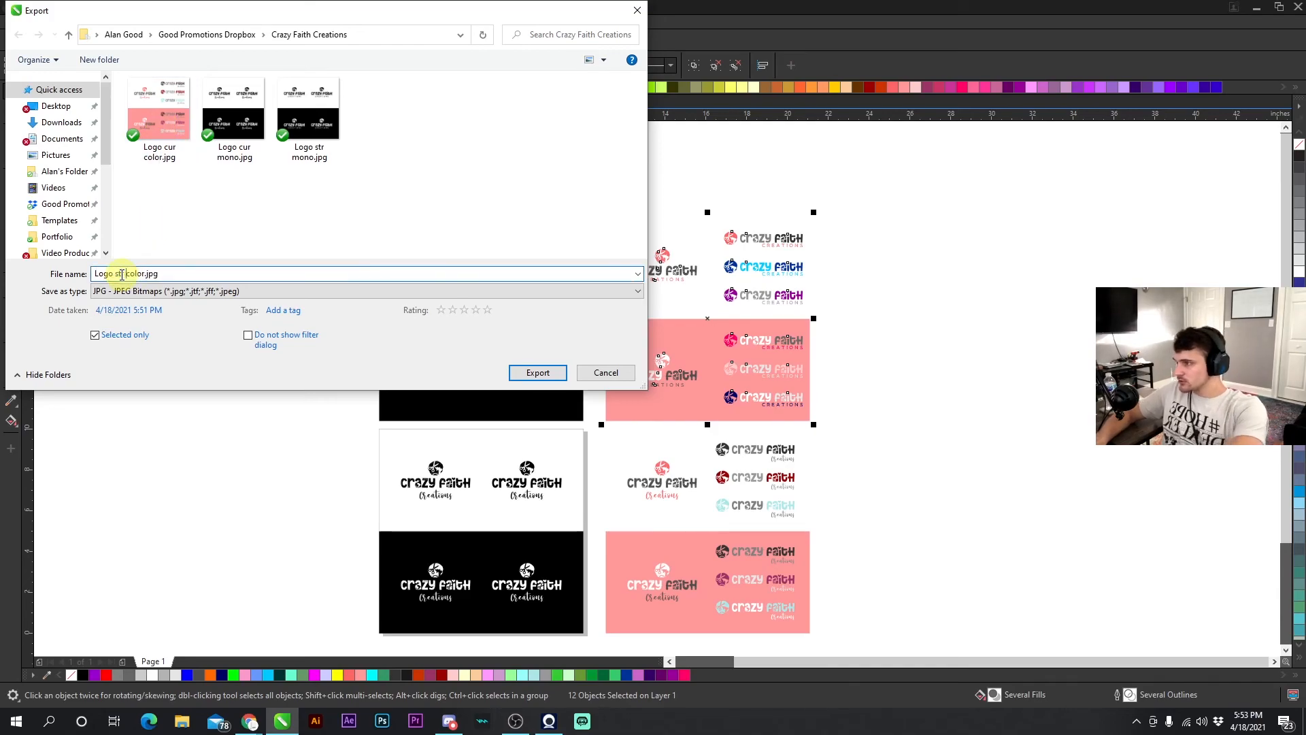
pyautogui.click(536, 373)
# - Apply the High quality JPEG preset and confirm the caps color export
pyautogui.click(818, 213)
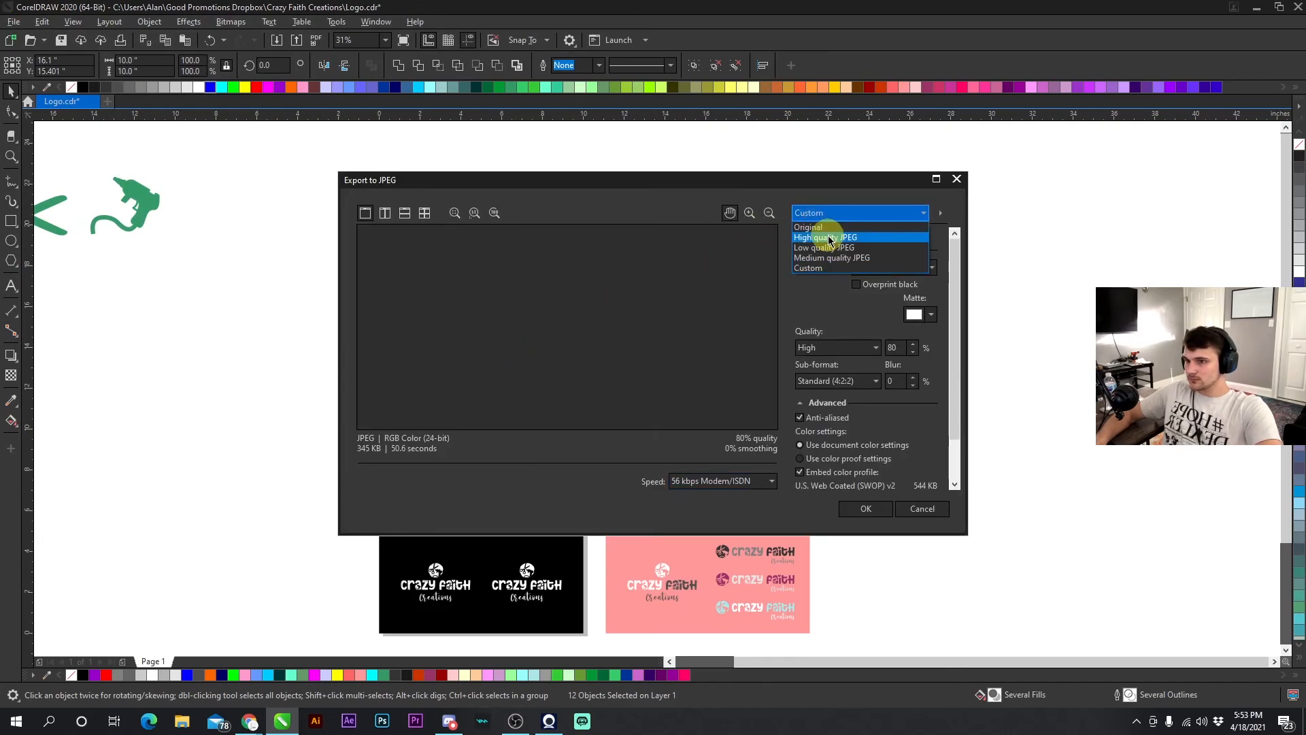
pyautogui.click(829, 238)
pyautogui.click(831, 213)
pyautogui.click(828, 237)
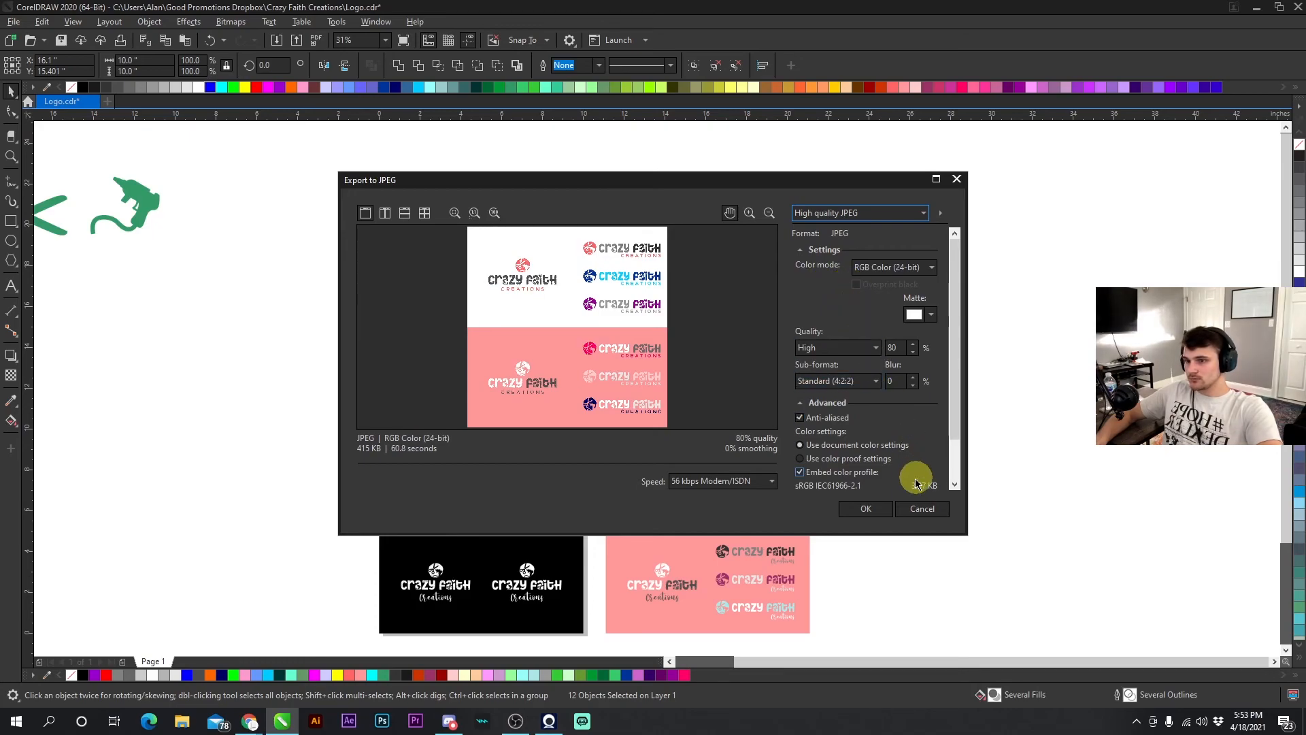
pyautogui.click(877, 506)
# - Deselect everything and save the Logo document
pyautogui.click(937, 309)
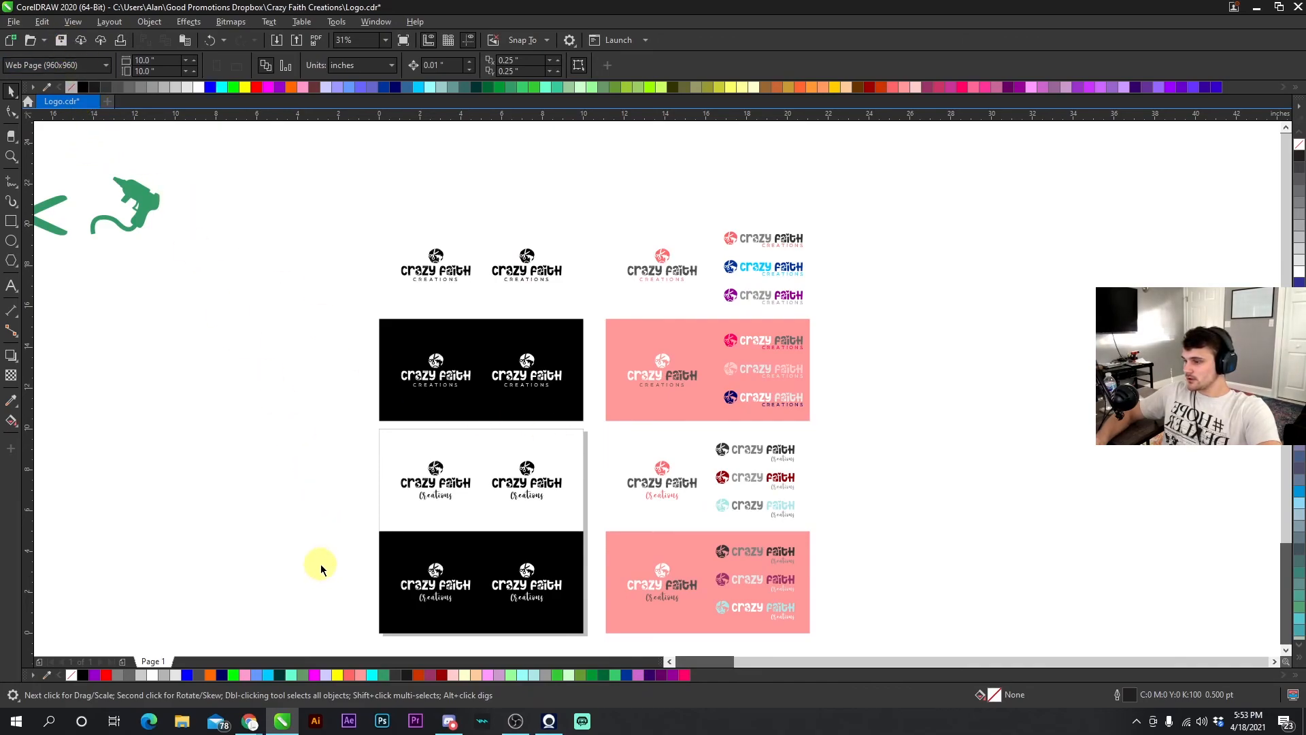
pyautogui.hotkey('ctrl', 's')
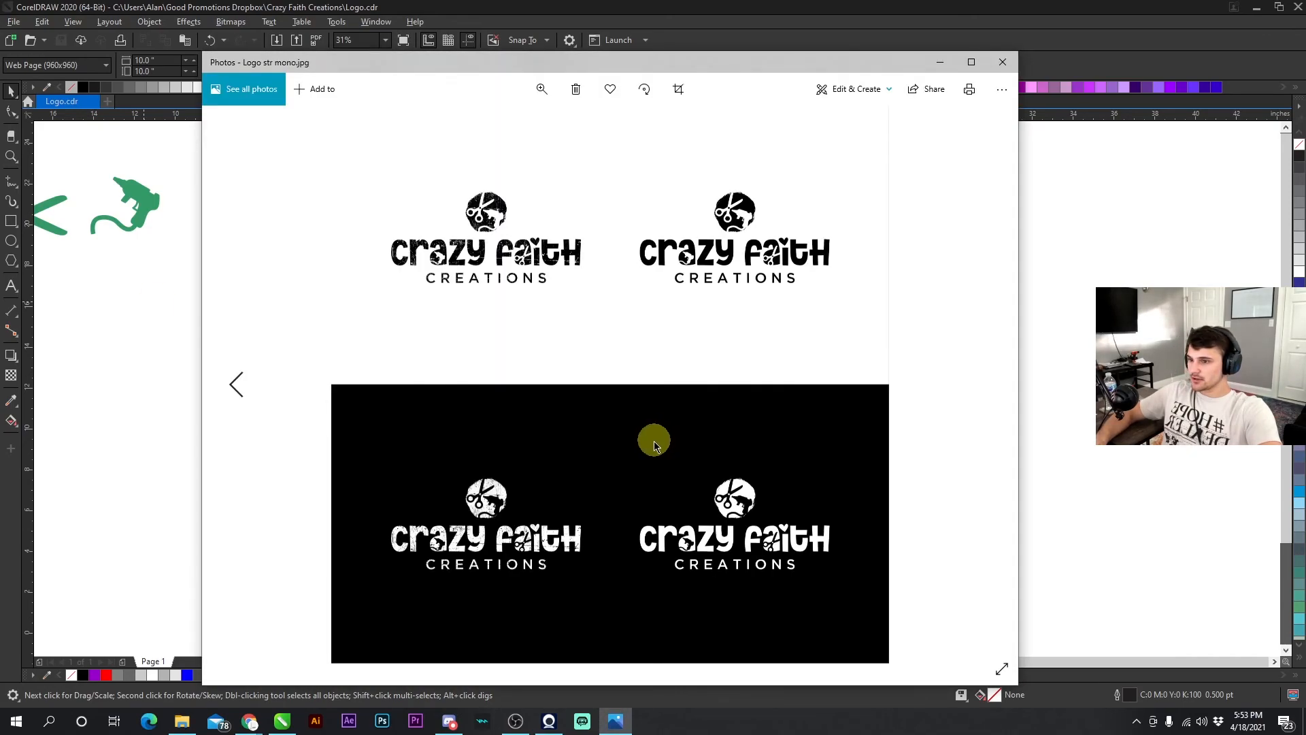
# - Browse through the exported logo JPEGs in the Photos viewer
pyautogui.press('Left')
pyautogui.press('Left')
pyautogui.press('Left')
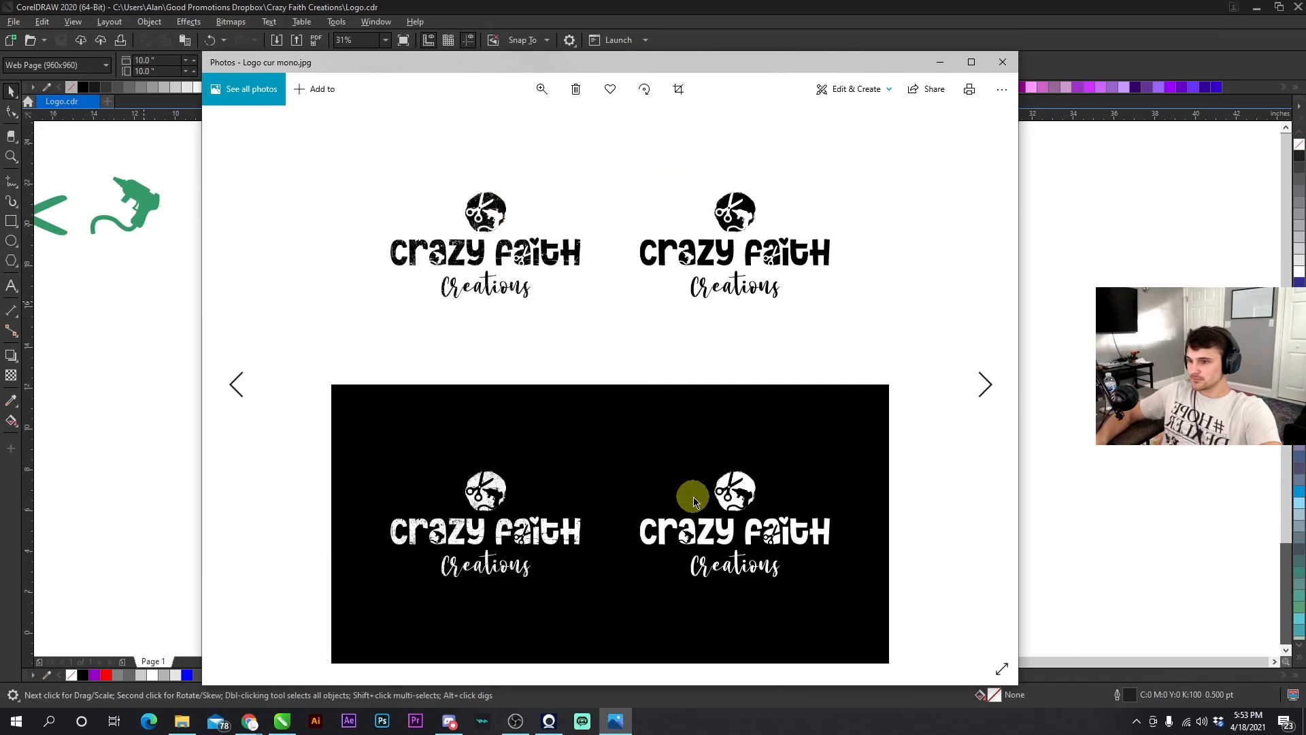
pyautogui.press('Right')
pyautogui.press('Right')
pyautogui.press('Right')
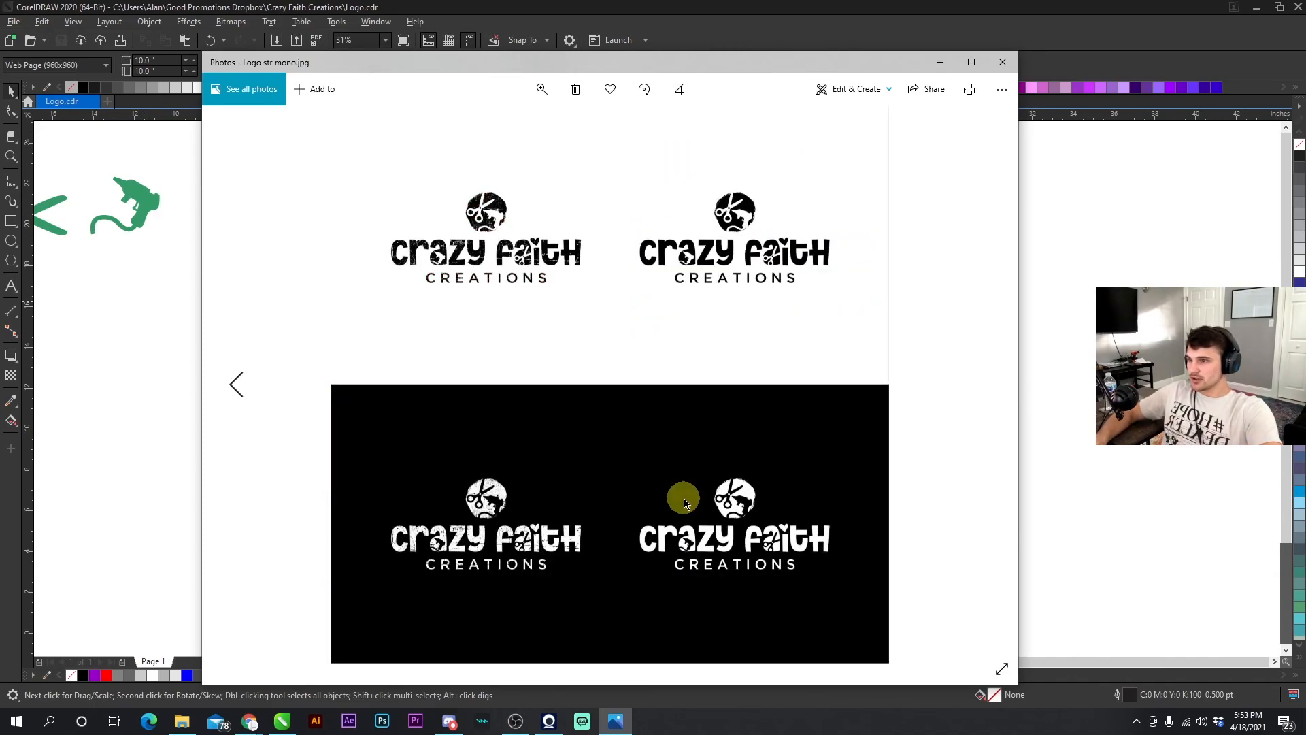
pyautogui.press('Left')
pyautogui.press('Left')
pyautogui.press('Left')
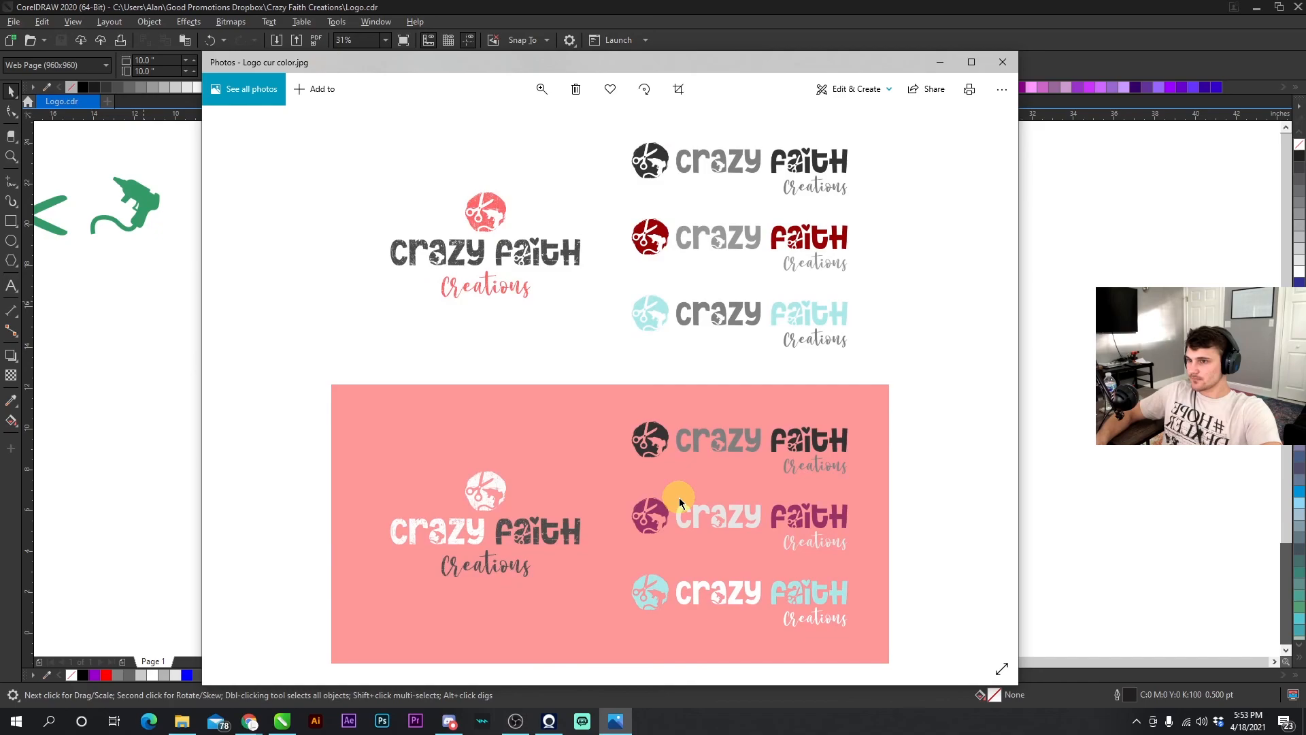
# - Zoom into the 'Logo cur color.jpg' export and pan across it to inspect the logo detail
pyautogui.click(541, 89)
pyautogui.moveTo(478, 125); pyautogui.dragTo(503, 125)
pyautogui.moveTo(597, 329); pyautogui.dragTo(439, 396)
pyautogui.moveTo(738, 287); pyautogui.dragTo(676, 484)
pyautogui.moveTo(737, 332); pyautogui.dragTo(735, 442)
pyautogui.moveTo(722, 283); pyautogui.dragTo(725, 453)
pyautogui.moveTo(726, 382); pyautogui.dragTo(890, 404)
pyautogui.moveTo(830, 365); pyautogui.dragTo(657, 317)
pyautogui.scroll(-8, 583, 496)
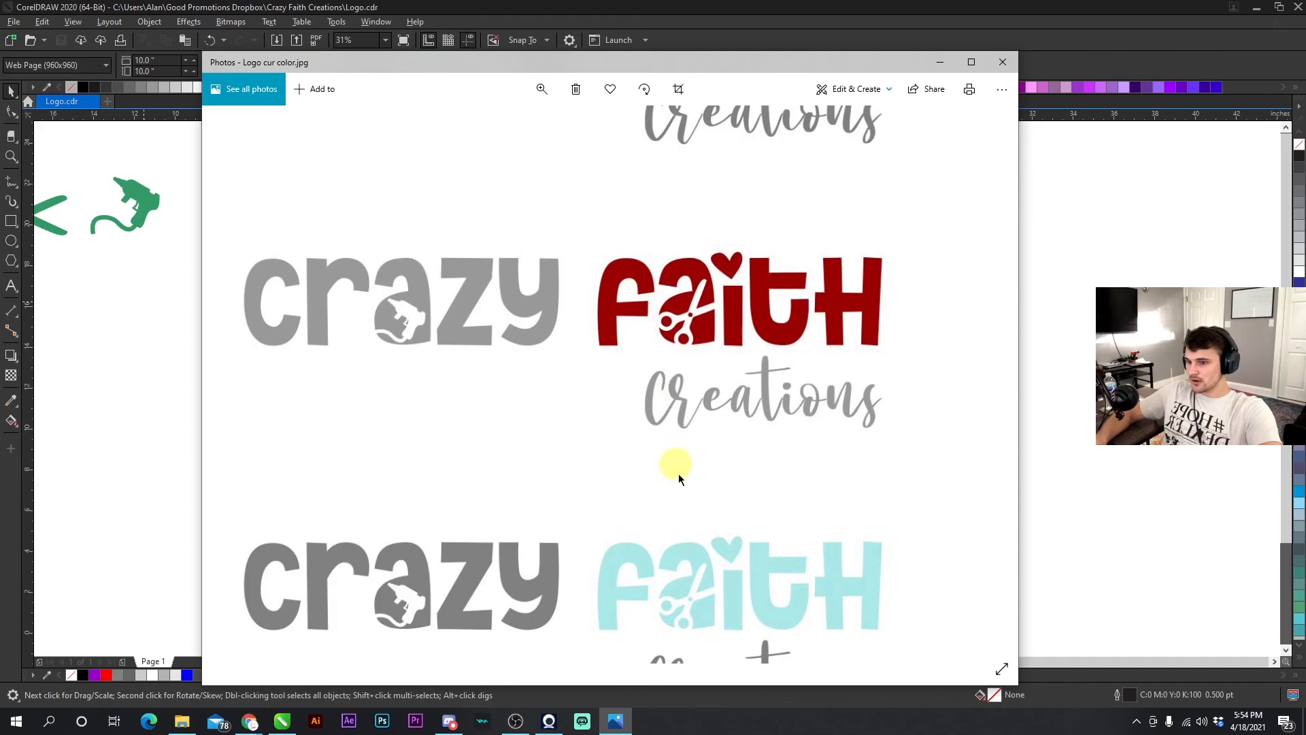
pyautogui.moveTo(731, 427); pyautogui.dragTo(803, 266)
pyautogui.moveTo(647, 363); pyautogui.dragTo(842, 238)
pyautogui.moveTo(530, 414); pyautogui.dragTo(904, 408)
pyautogui.moveTo(649, 451); pyautogui.dragTo(714, 430)
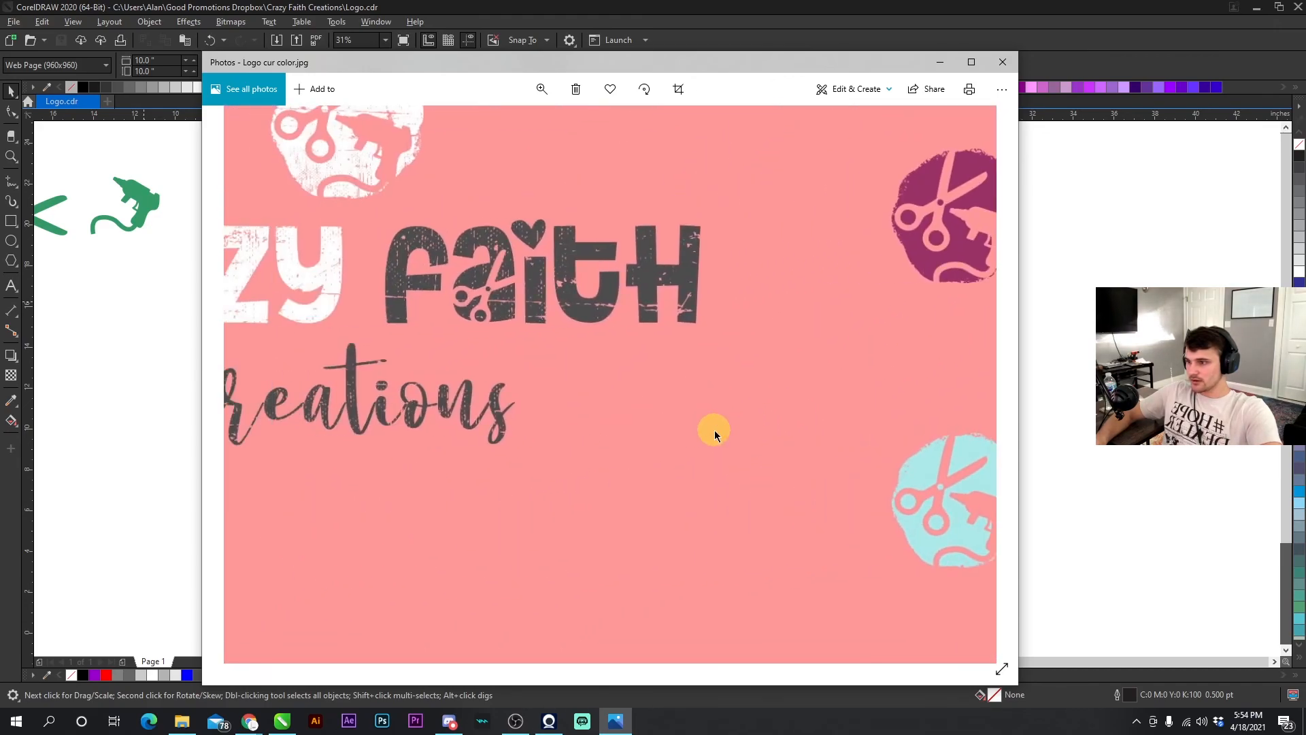
pyautogui.moveTo(487, 407); pyautogui.dragTo(581, 439)
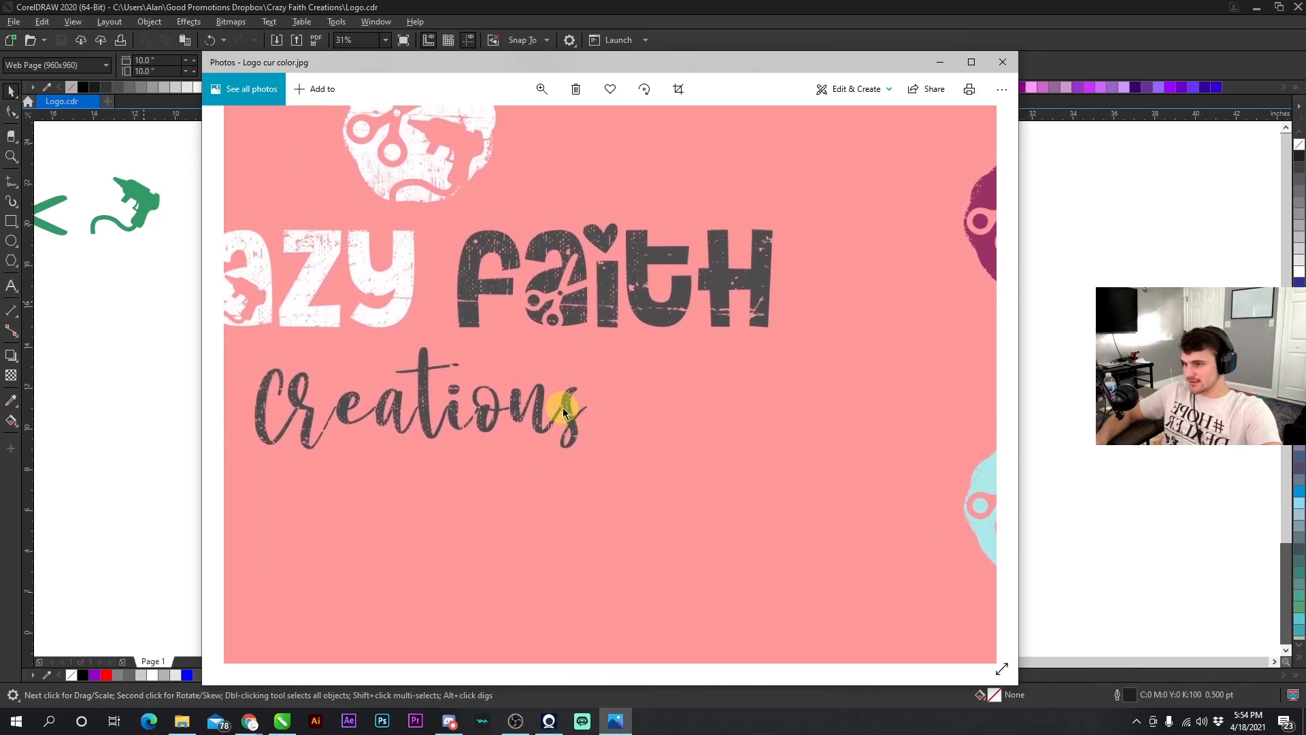
pyautogui.moveTo(336, 422); pyautogui.dragTo(508, 521)
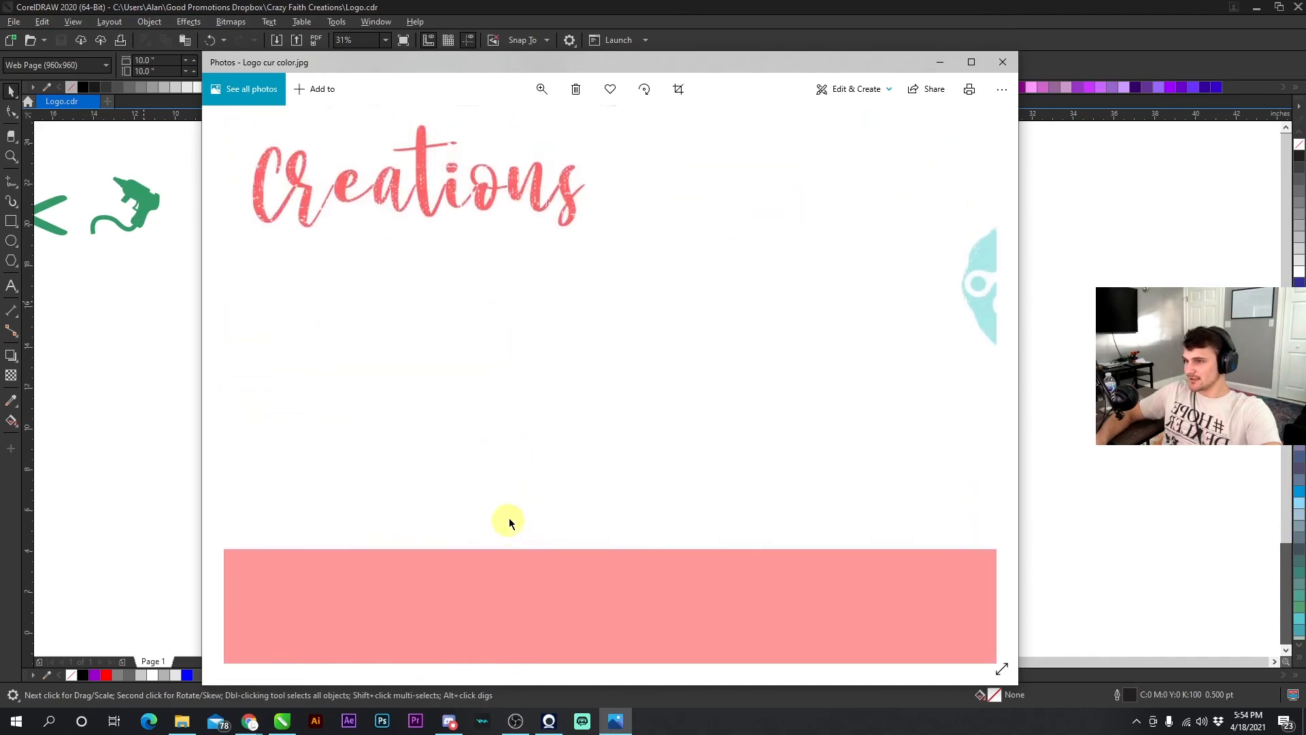
pyautogui.moveTo(455, 313); pyautogui.dragTo(451, 439)
pyautogui.moveTo(561, 379); pyautogui.dragTo(322, 325)
pyautogui.moveTo(652, 327)
pyautogui.mouseDown()
pyautogui.moveTo(417, 441)
pyautogui.moveTo(633, 510)
pyautogui.mouseUp()
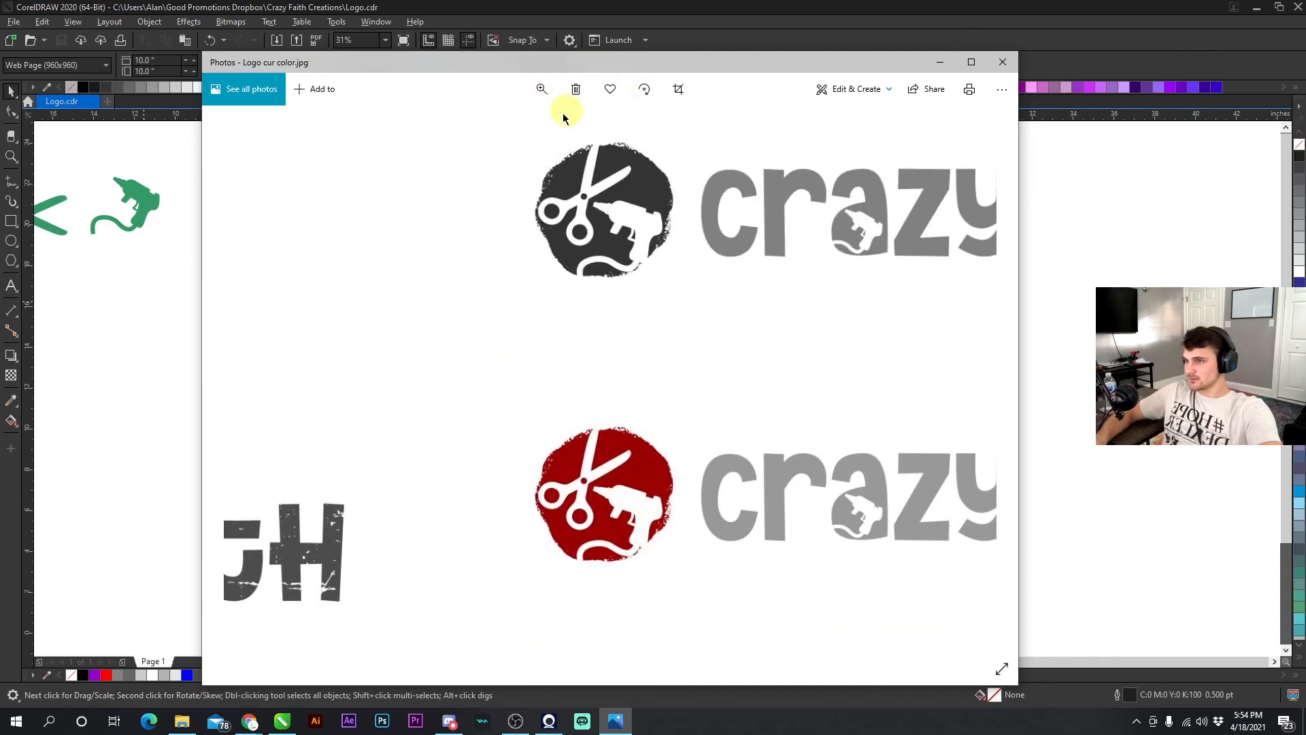
pyautogui.moveTo(502, 124); pyautogui.dragTo(470, 115)
# - Switch to the 'Logo cur mono.jpg' export and zoom in to inspect the distressed lettering on both panels
pyautogui.press('Right')
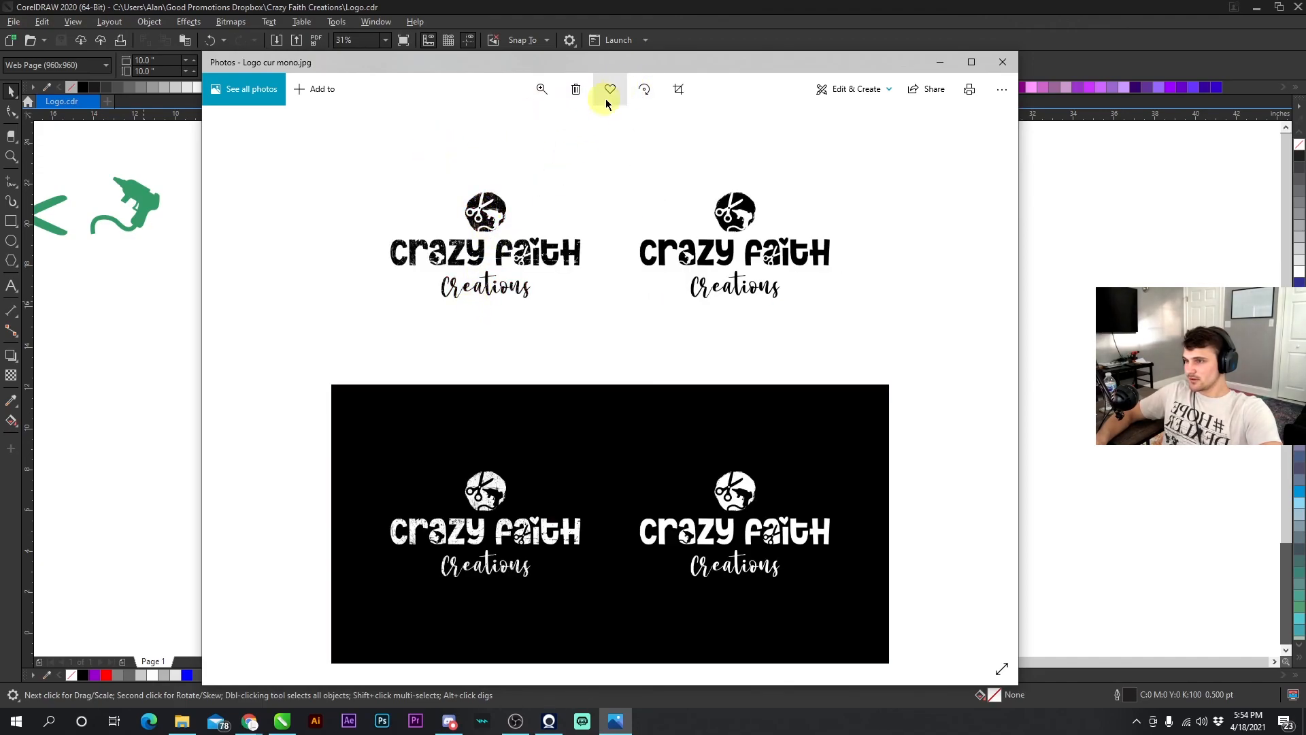
pyautogui.click(541, 89)
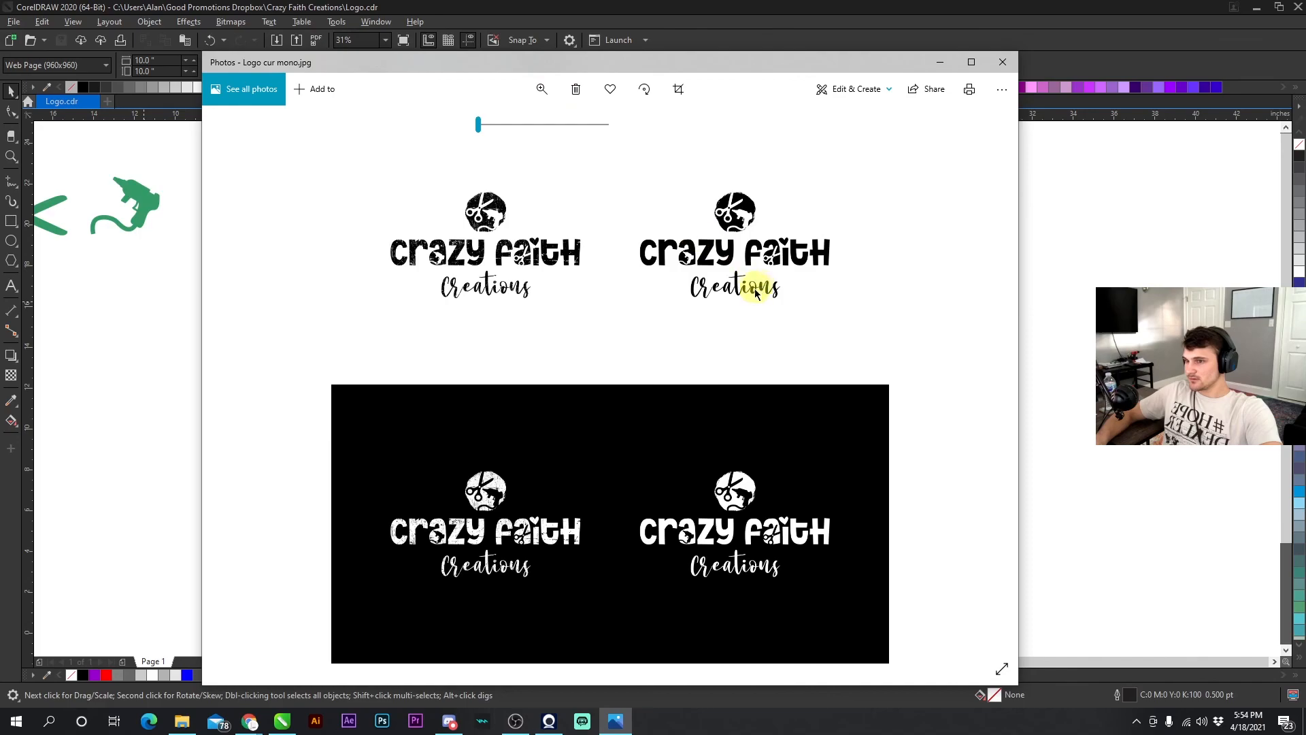
pyautogui.click(556, 124)
pyautogui.moveTo(738, 320); pyautogui.dragTo(517, 508)
pyautogui.moveTo(654, 372); pyautogui.dragTo(538, 430)
pyautogui.moveTo(738, 261); pyautogui.dragTo(431, 335)
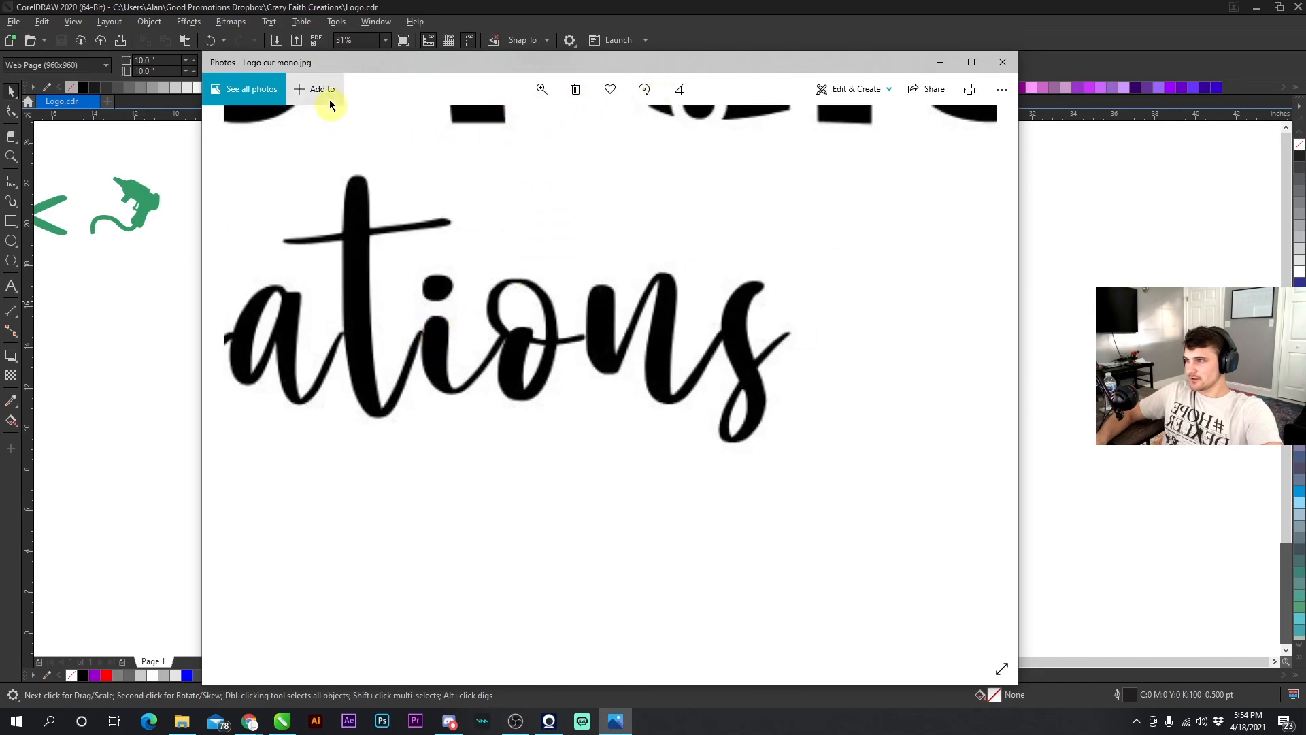
pyautogui.scroll(-5, 676, 181)
pyautogui.moveTo(581, 415); pyautogui.dragTo(604, 265)
pyautogui.moveTo(578, 463); pyautogui.dragTo(593, 265)
pyautogui.moveTo(548, 515); pyautogui.dragTo(567, 203)
pyautogui.moveTo(577, 471); pyautogui.dragTo(604, 207)
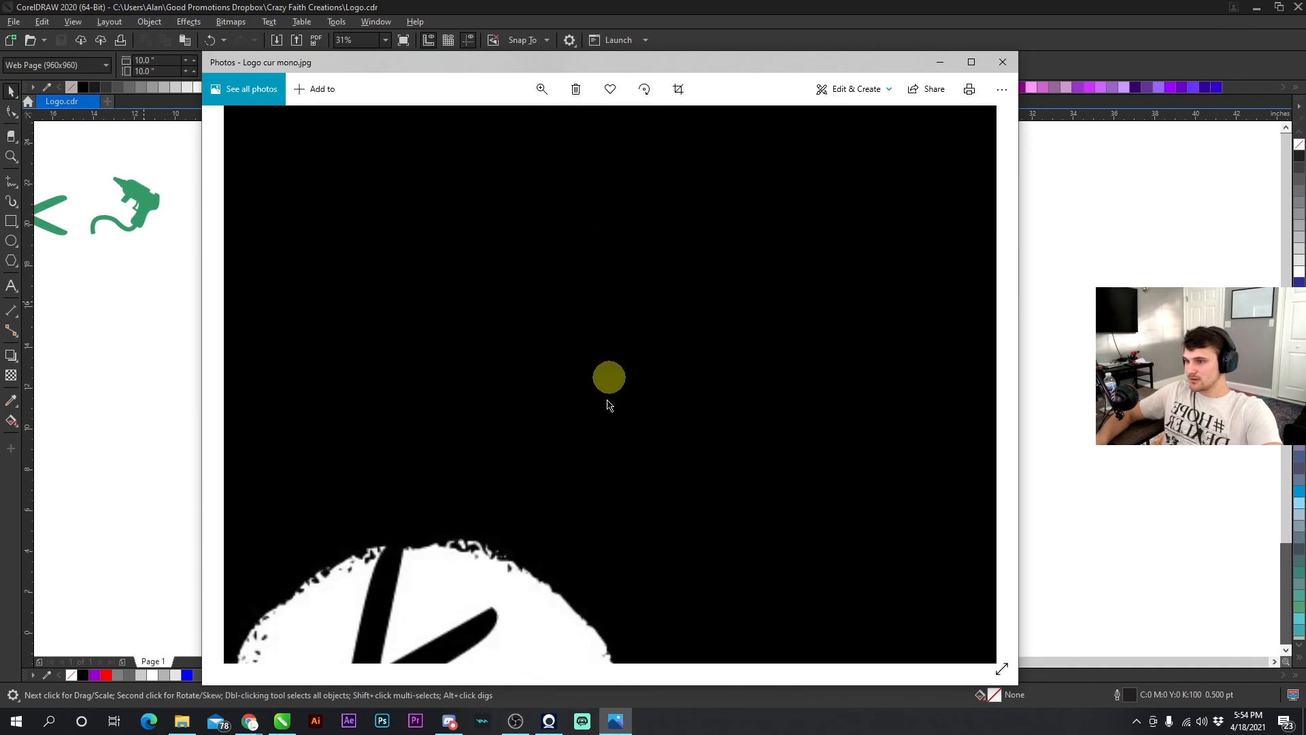
pyautogui.moveTo(590, 507); pyautogui.dragTo(627, 242)
pyautogui.moveTo(601, 550); pyautogui.dragTo(664, 261)
pyautogui.moveTo(660, 529); pyautogui.dragTo(662, 329)
pyautogui.moveTo(871, 585); pyautogui.dragTo(802, 467)
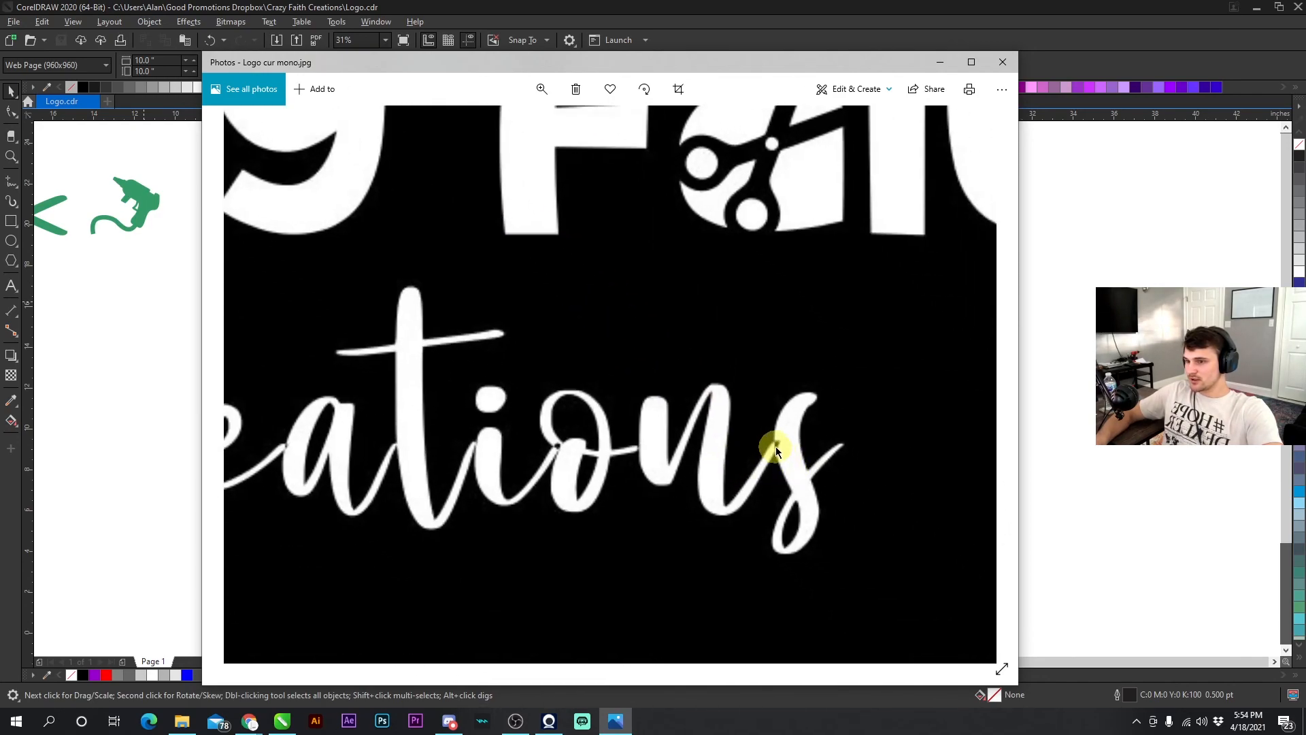
pyautogui.moveTo(575, 456); pyautogui.dragTo(823, 427)
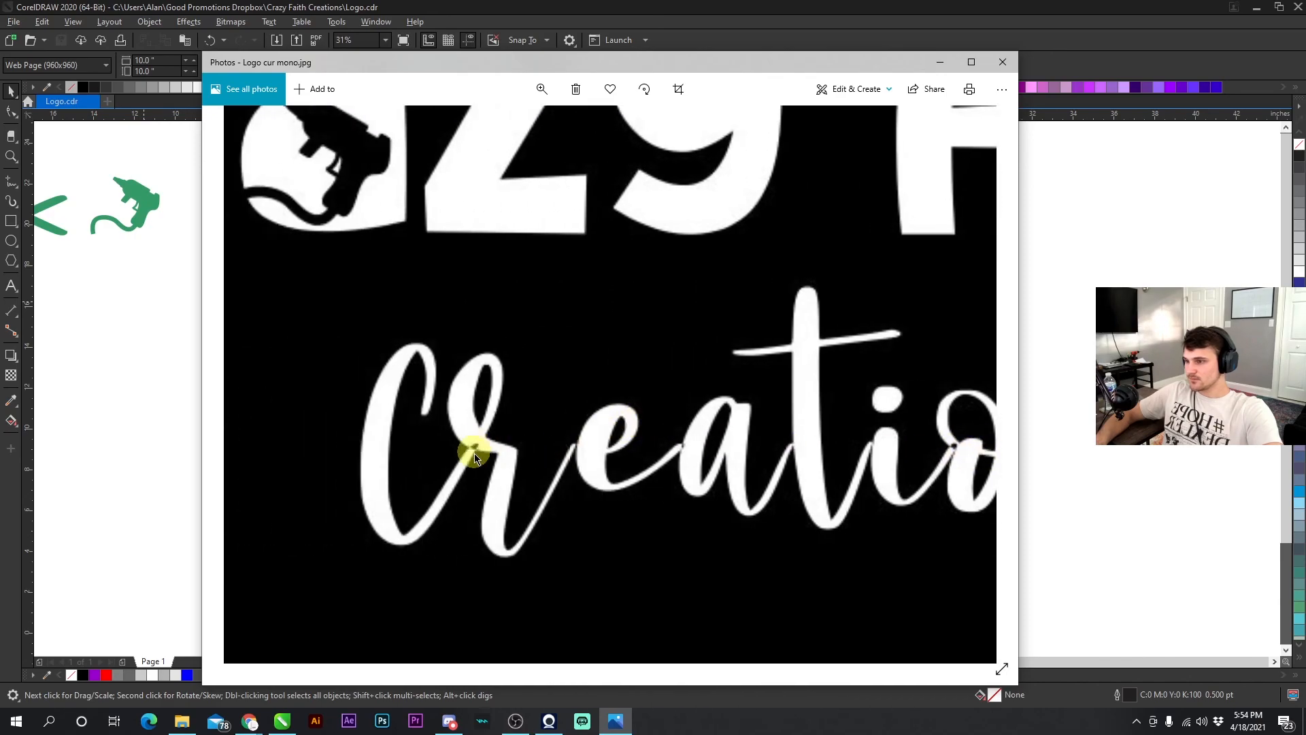
# - Close the Photos viewer and zoom in on the caps color logo in the document
pyautogui.click(1002, 62)
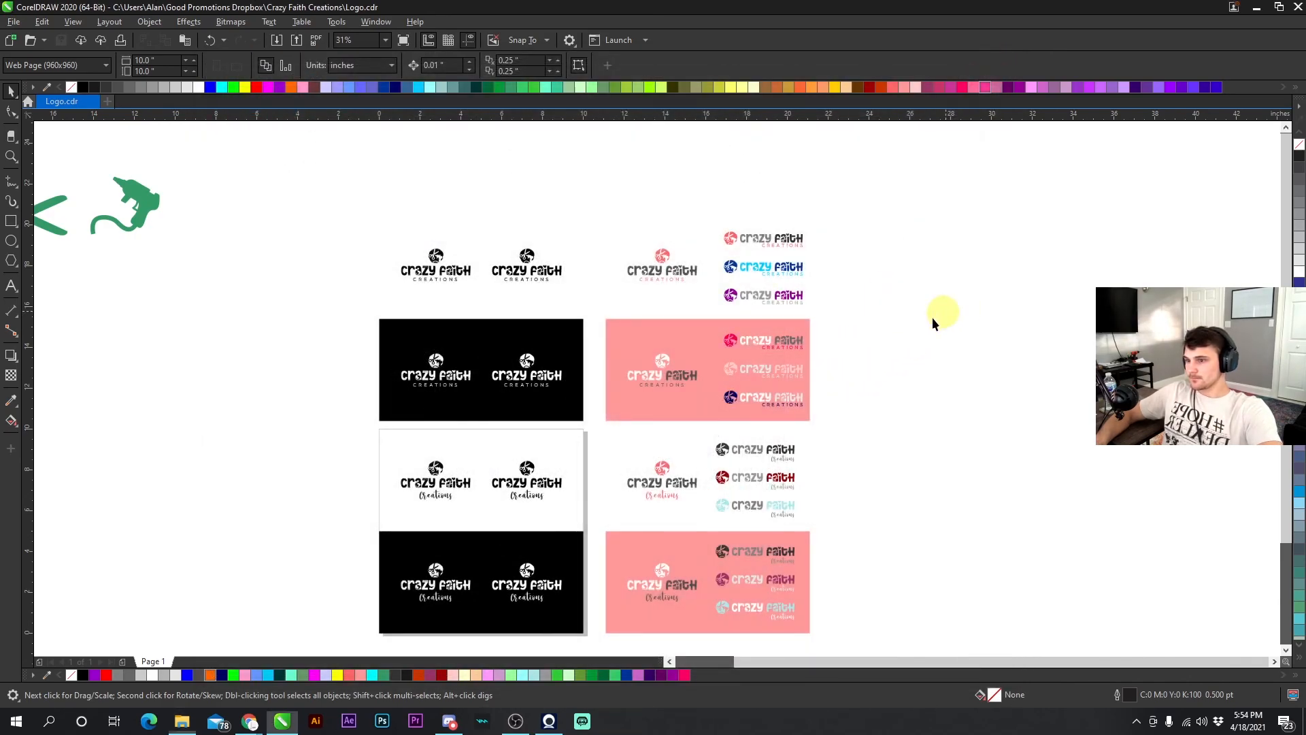
pyautogui.scroll(-2, 657, 394)
pyautogui.scroll(2, 657, 394)
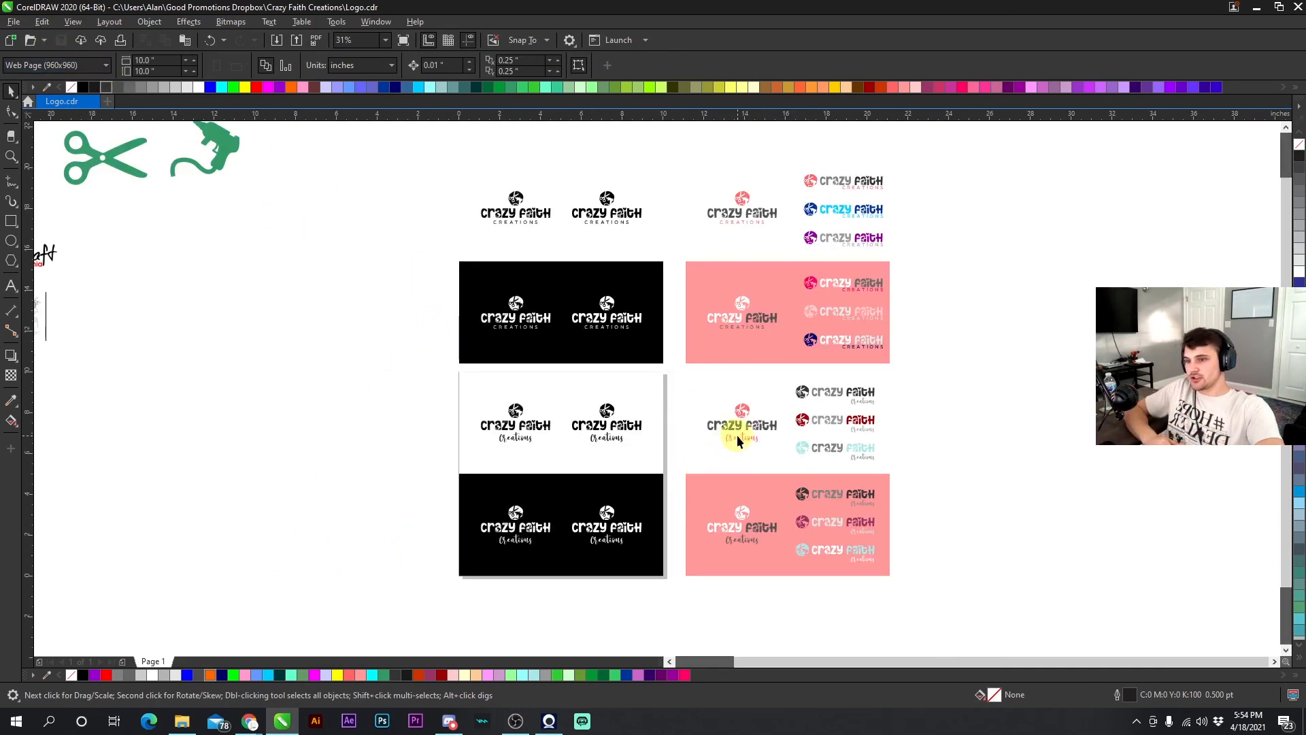
pyautogui.scroll(5, 737, 434)
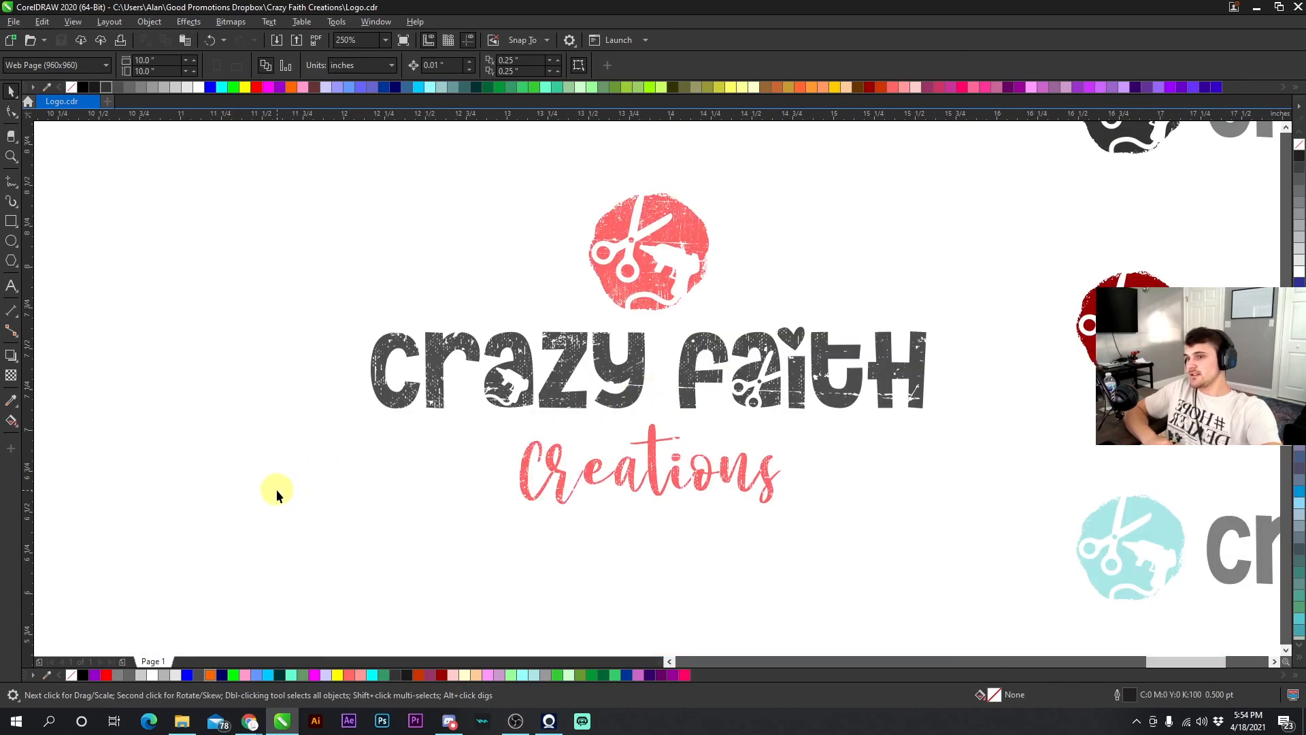